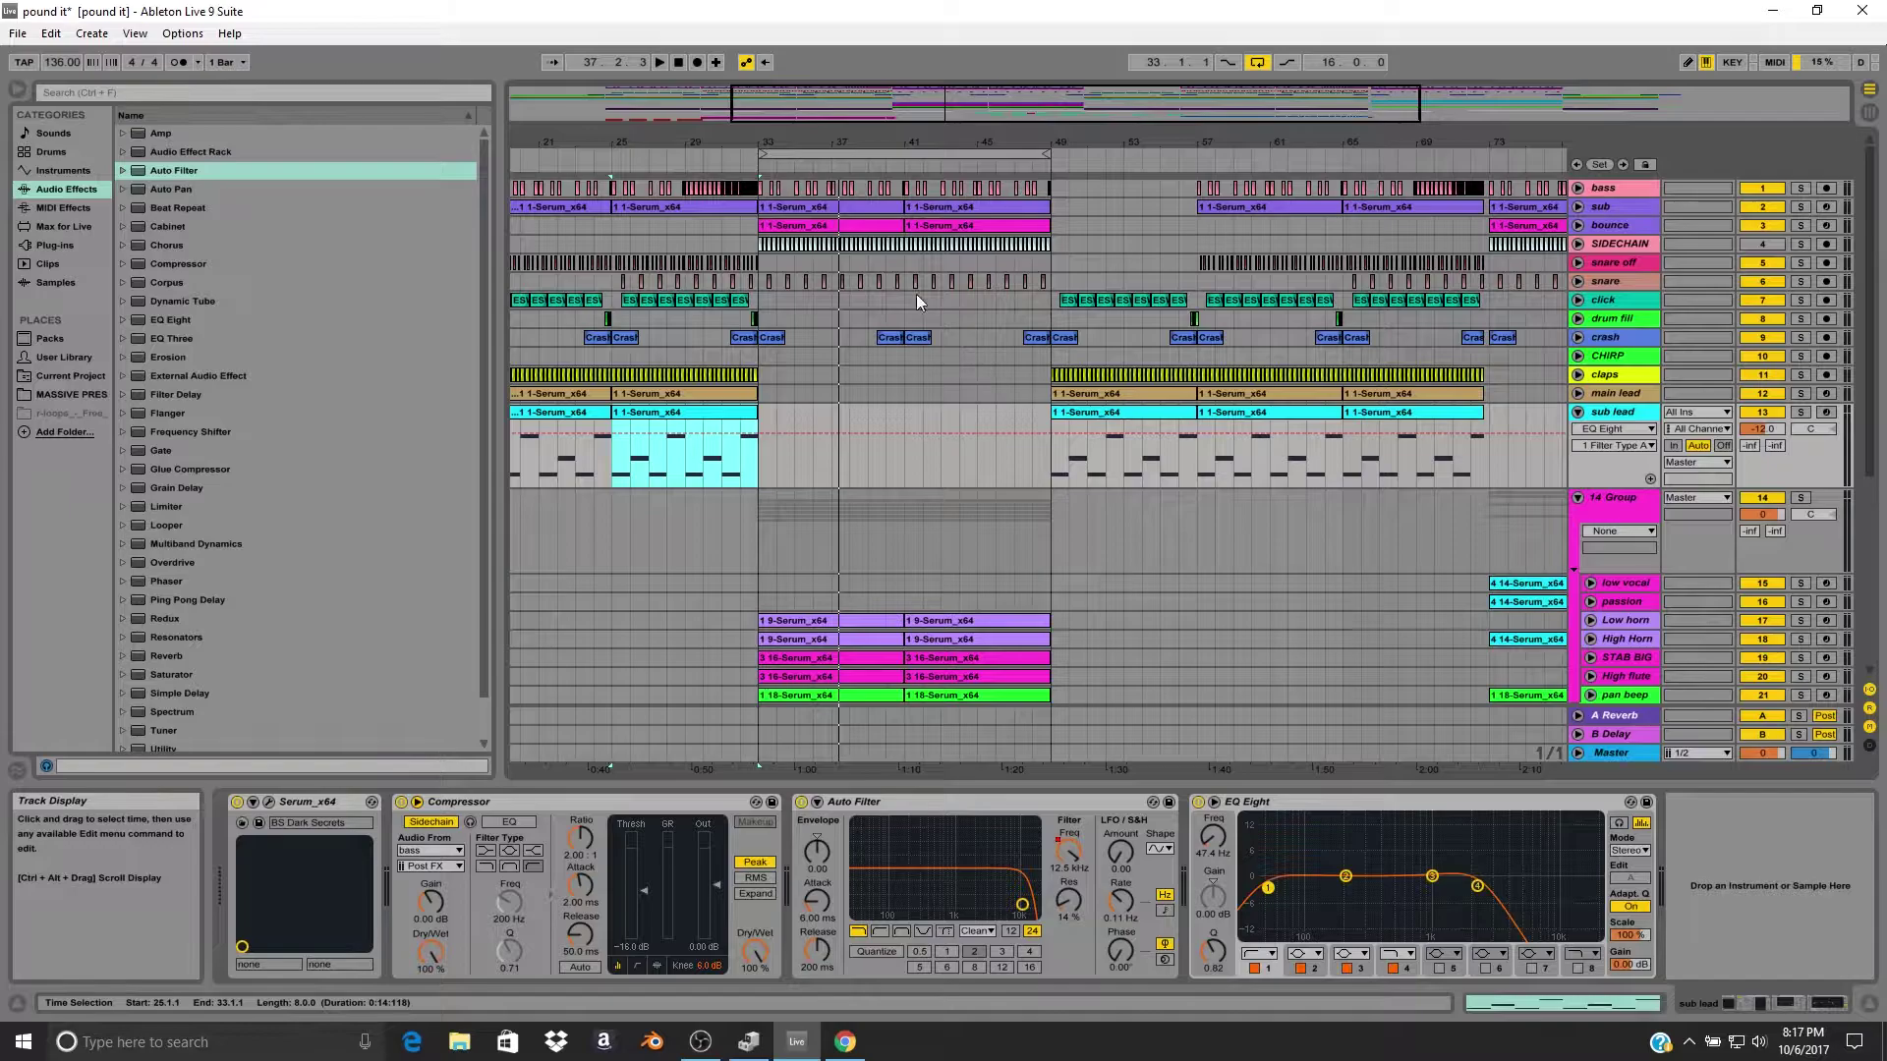
Select the sub lead clip starting at bar 25 and play the arrangement from there.
{"action": "left_click_drag", "start_coordinate": [940, 138], "coordinate": [1166, 139]}
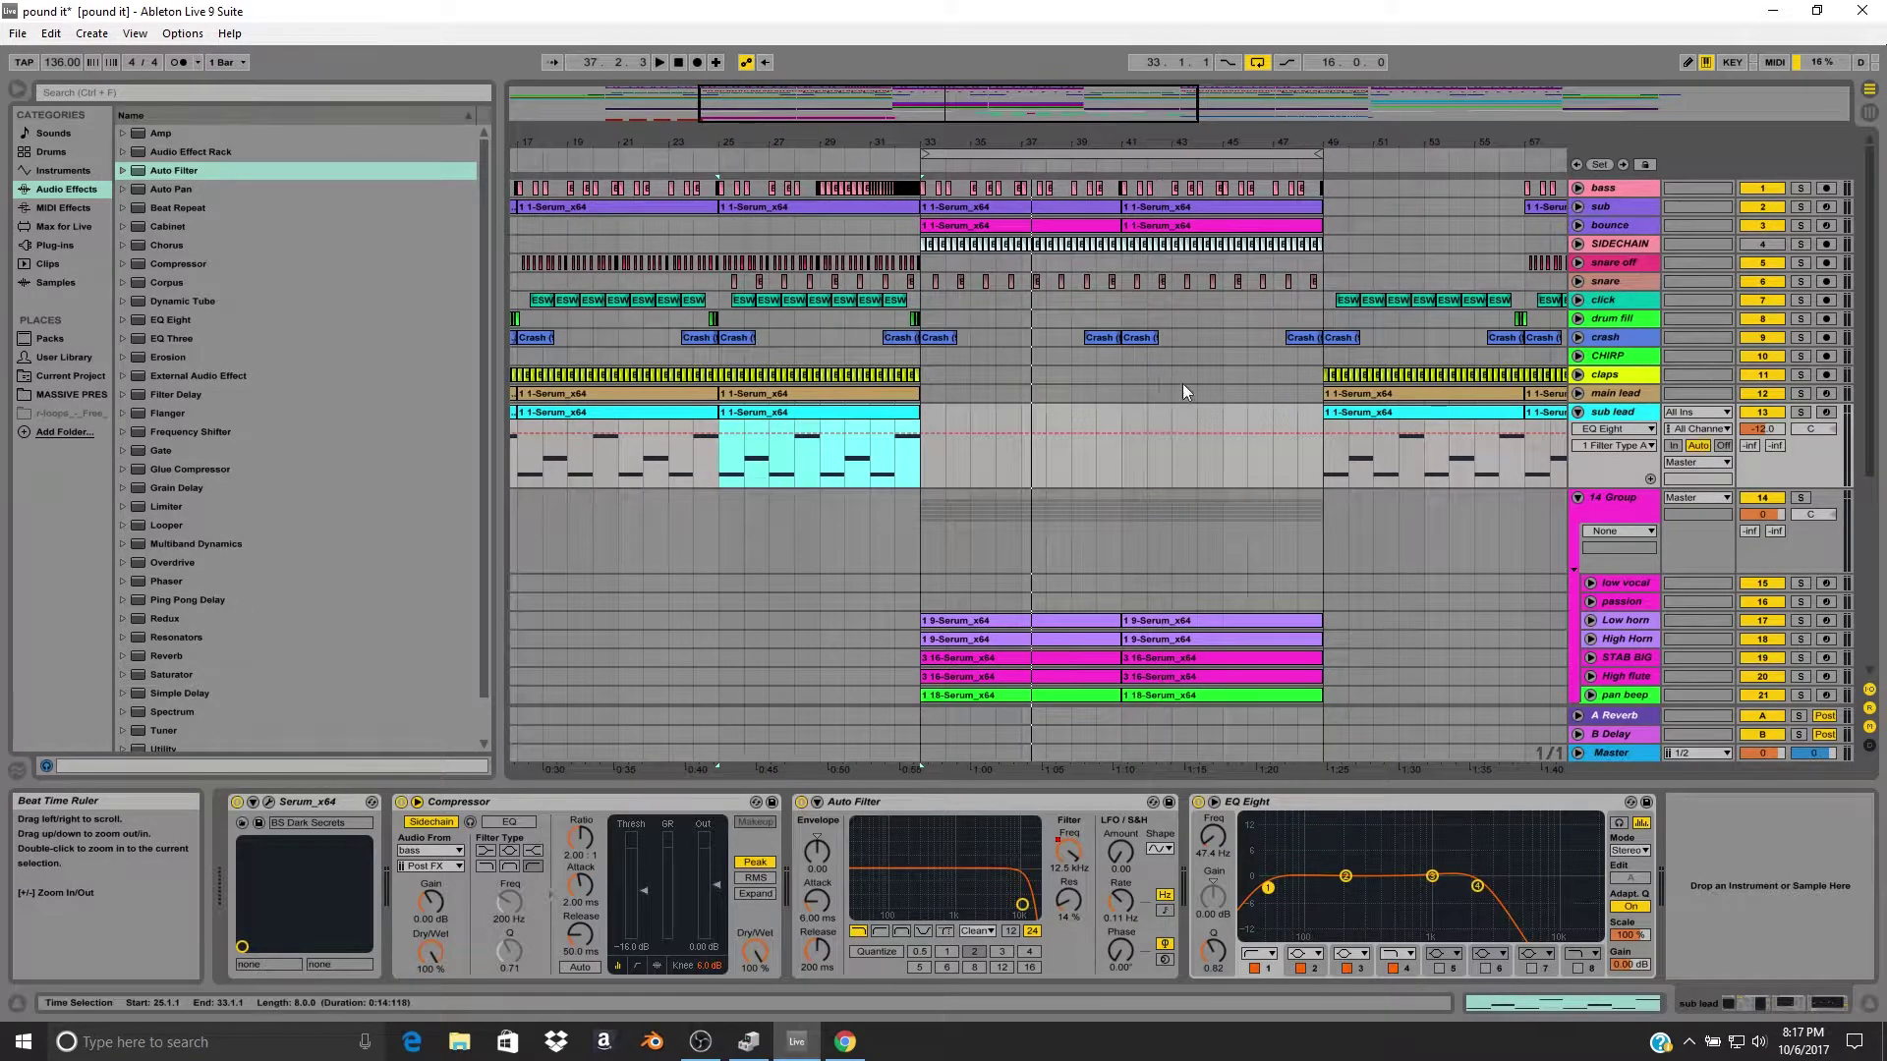
{"action": "scroll", "coordinate": [1219, 433], "scroll_direction": "down", "scroll_amount": 2}
{"action": "scroll", "coordinate": [1288, 363], "scroll_direction": "up", "scroll_amount": 2}
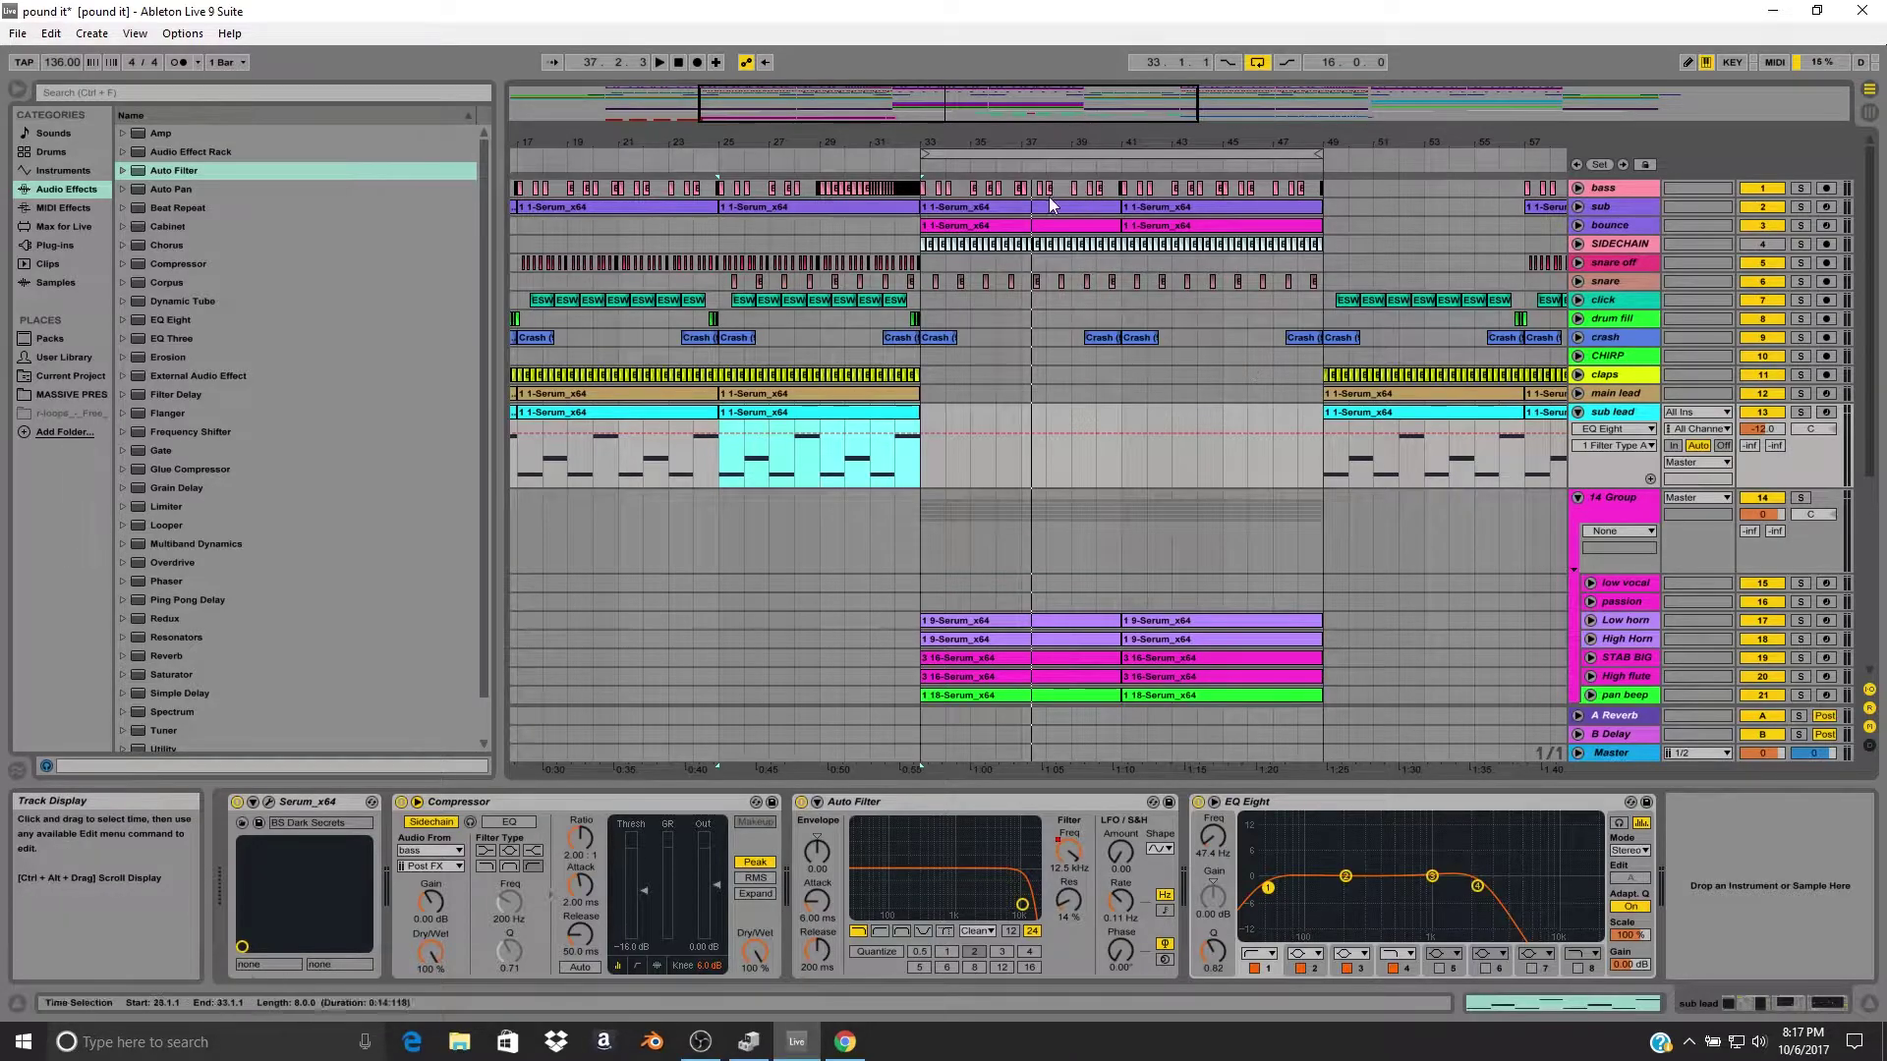
{"action": "left_click", "coordinate": [1144, 232]}
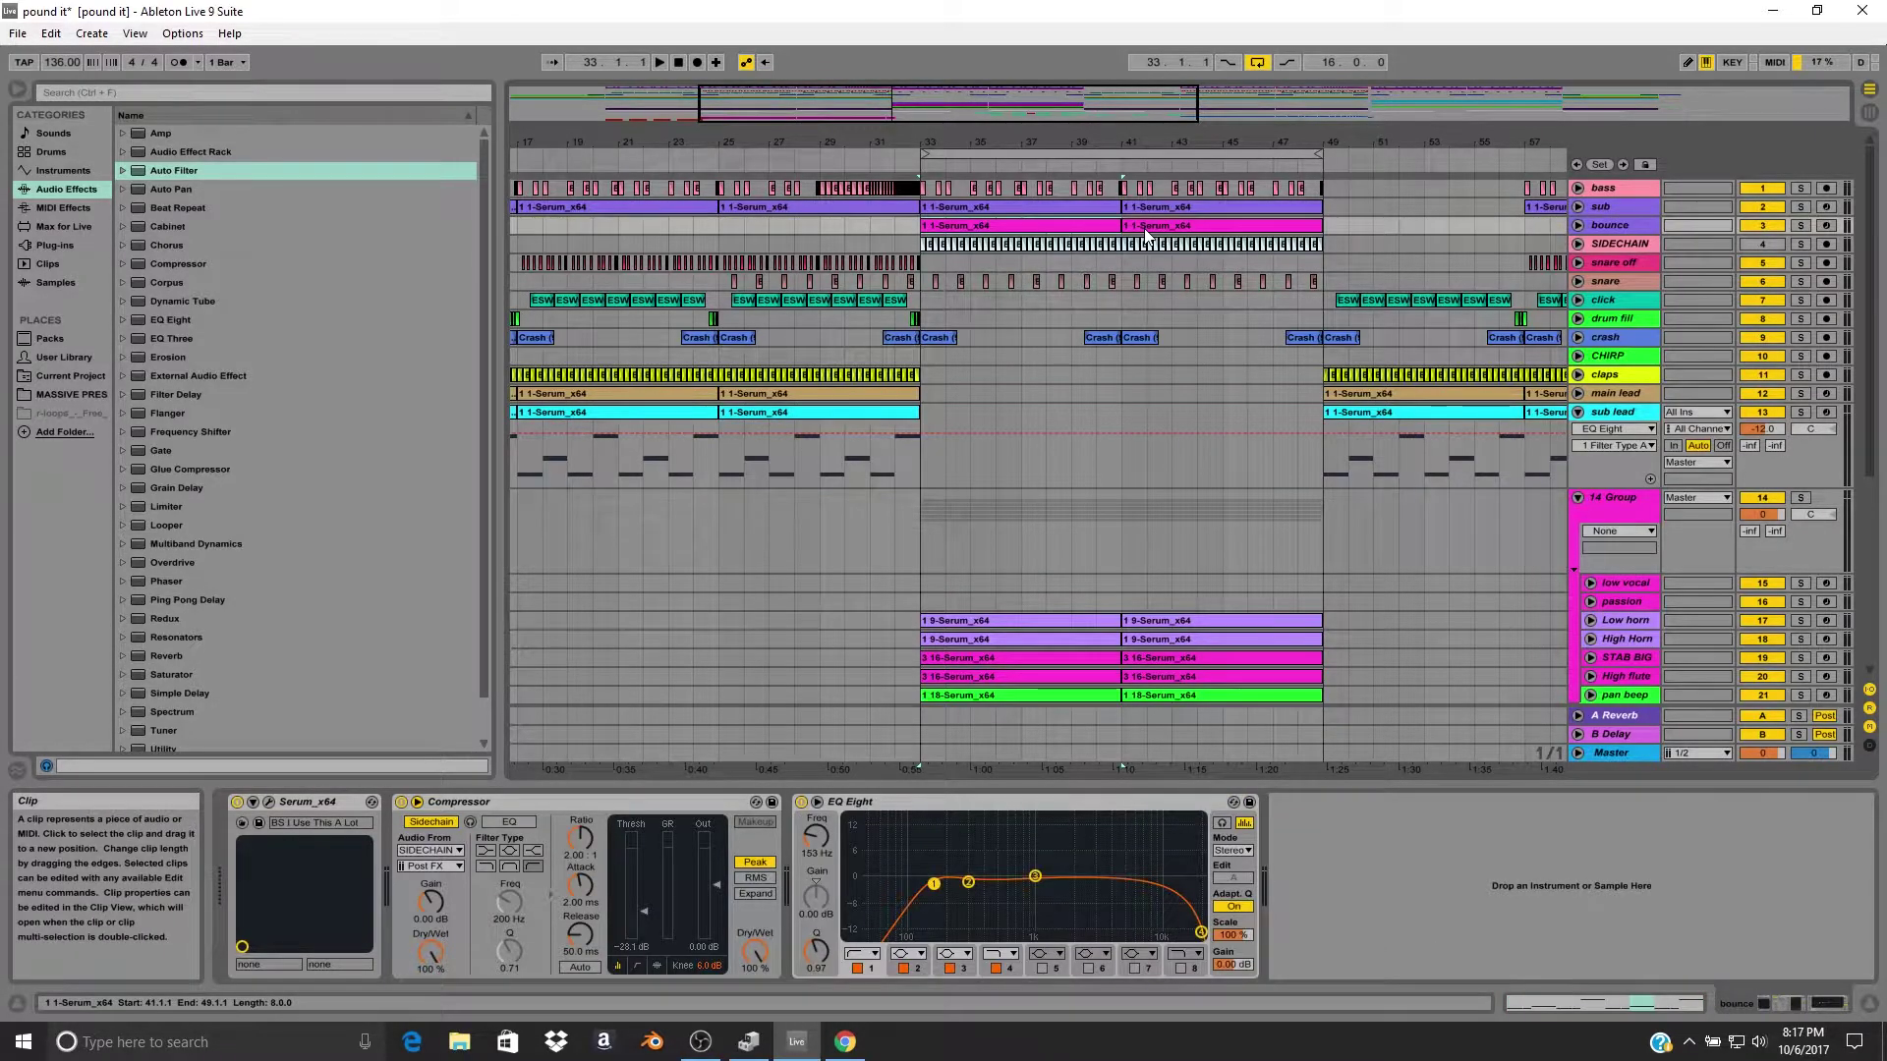
{"action": "left_click", "coordinate": [851, 414]}
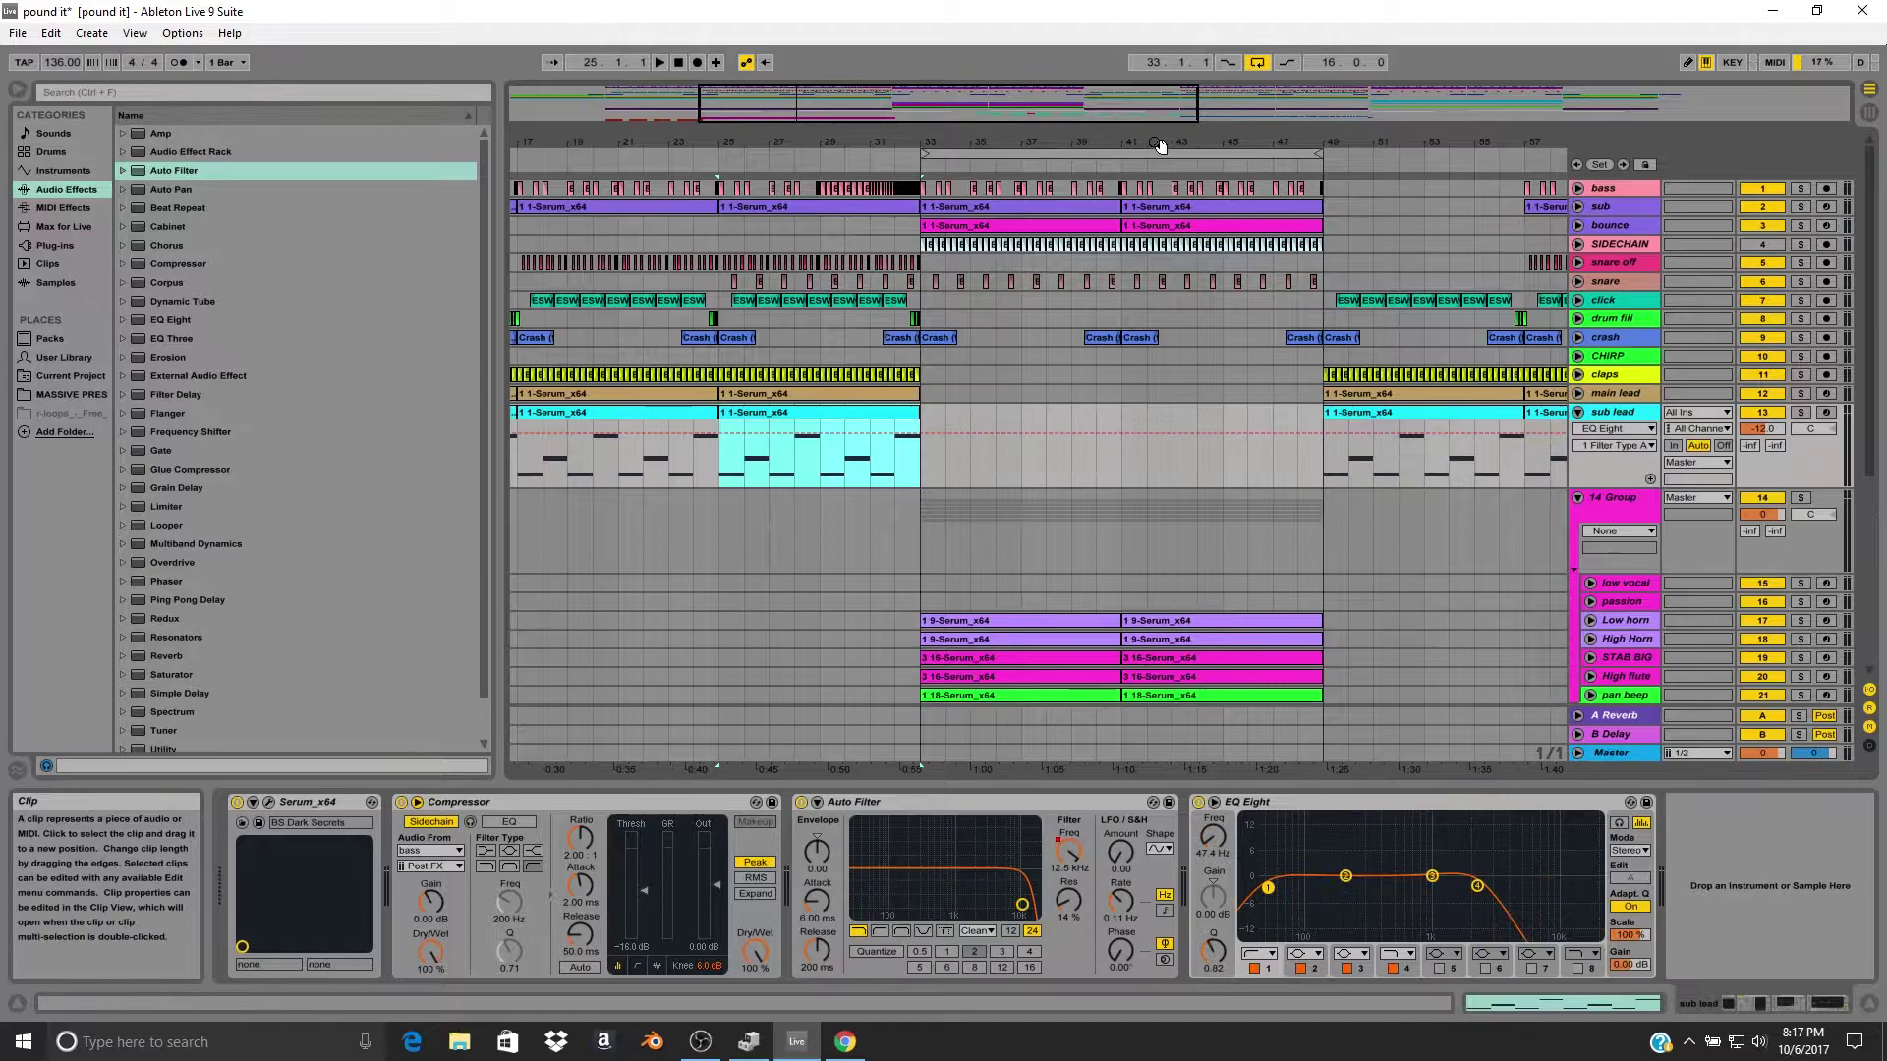
{"action": "left_click_drag", "start_coordinate": [757, 145], "coordinate": [757, 108]}
{"action": "scroll", "coordinate": [868, 460], "scroll_direction": "down", "scroll_amount": 3}
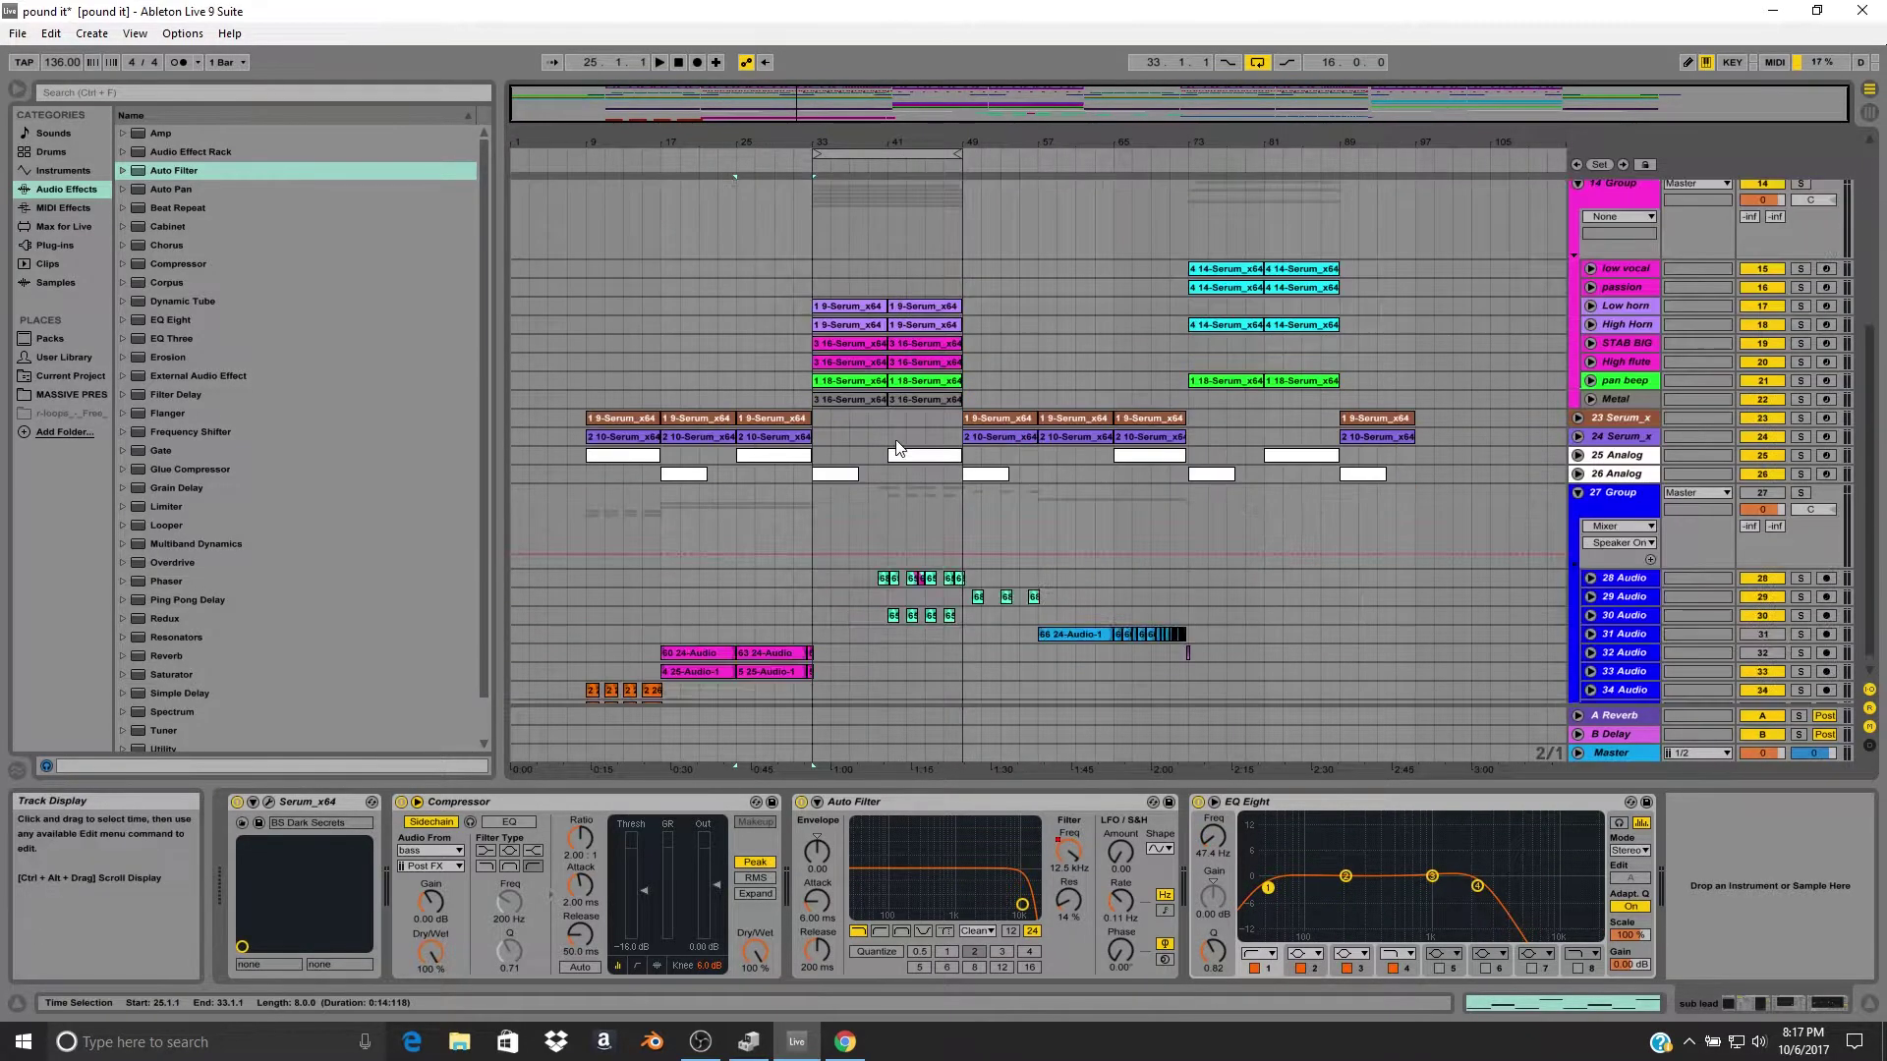
{"action": "scroll", "coordinate": [869, 452], "scroll_direction": "up", "scroll_amount": 3}
{"action": "left_click_drag", "start_coordinate": [840, 148], "coordinate": [731, 427]}
{"action": "key", "text": "space"}
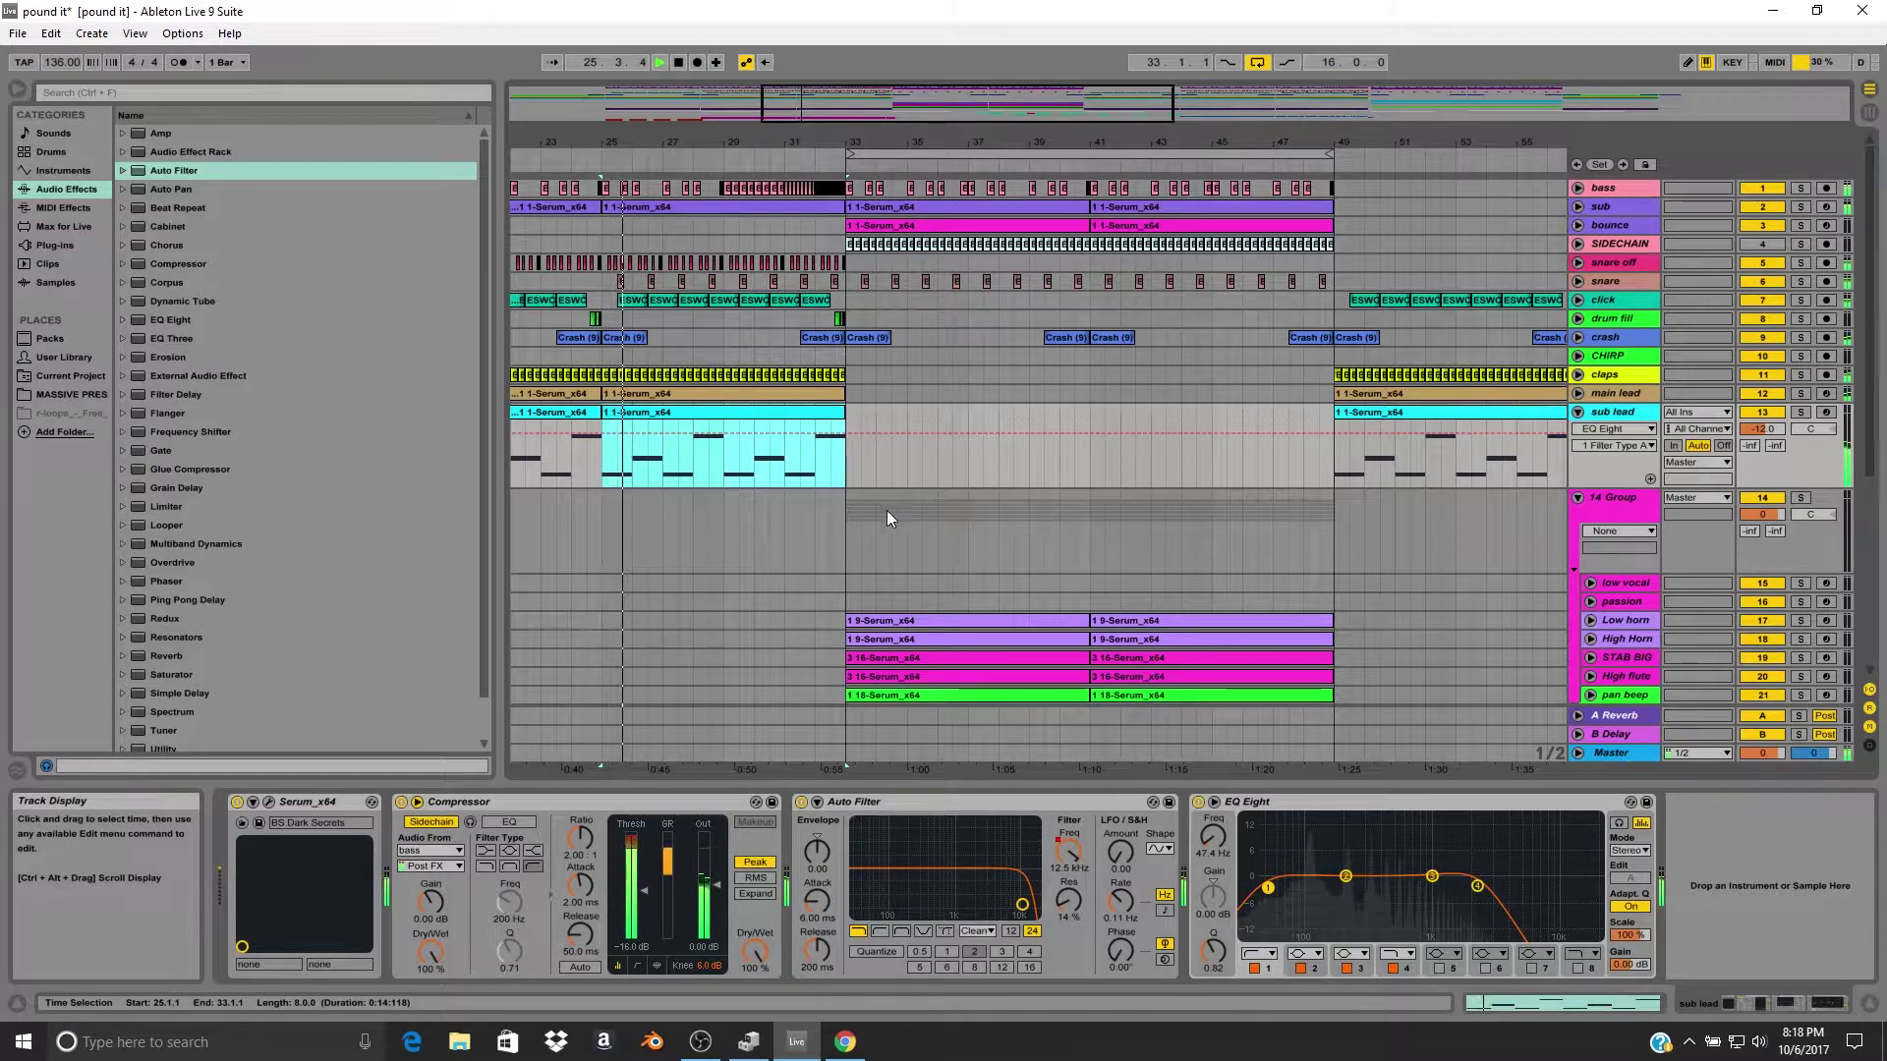
Add a locator named "DROP 1" at bar 33 in the arrangement.
{"action": "right_click", "coordinate": [846, 163]}
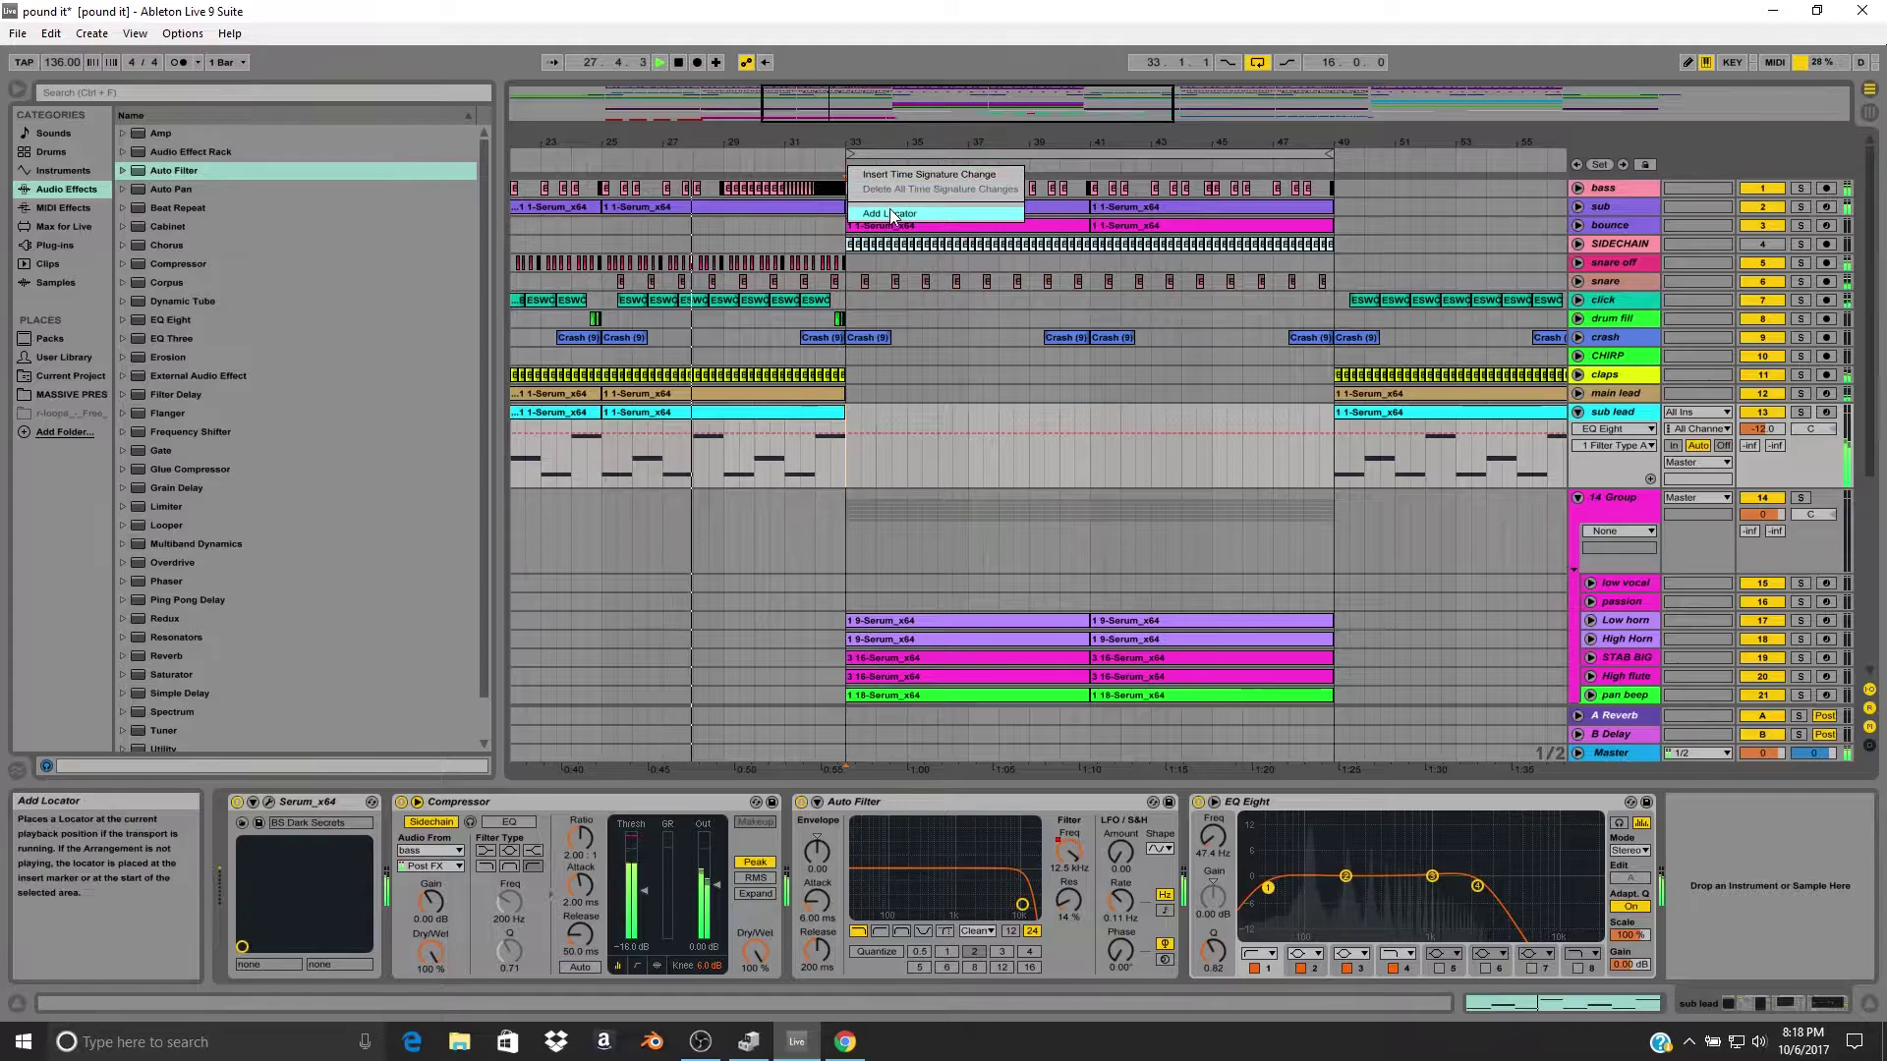
{"action": "left_click", "coordinate": [894, 215]}
{"action": "type", "text": "DRO"}
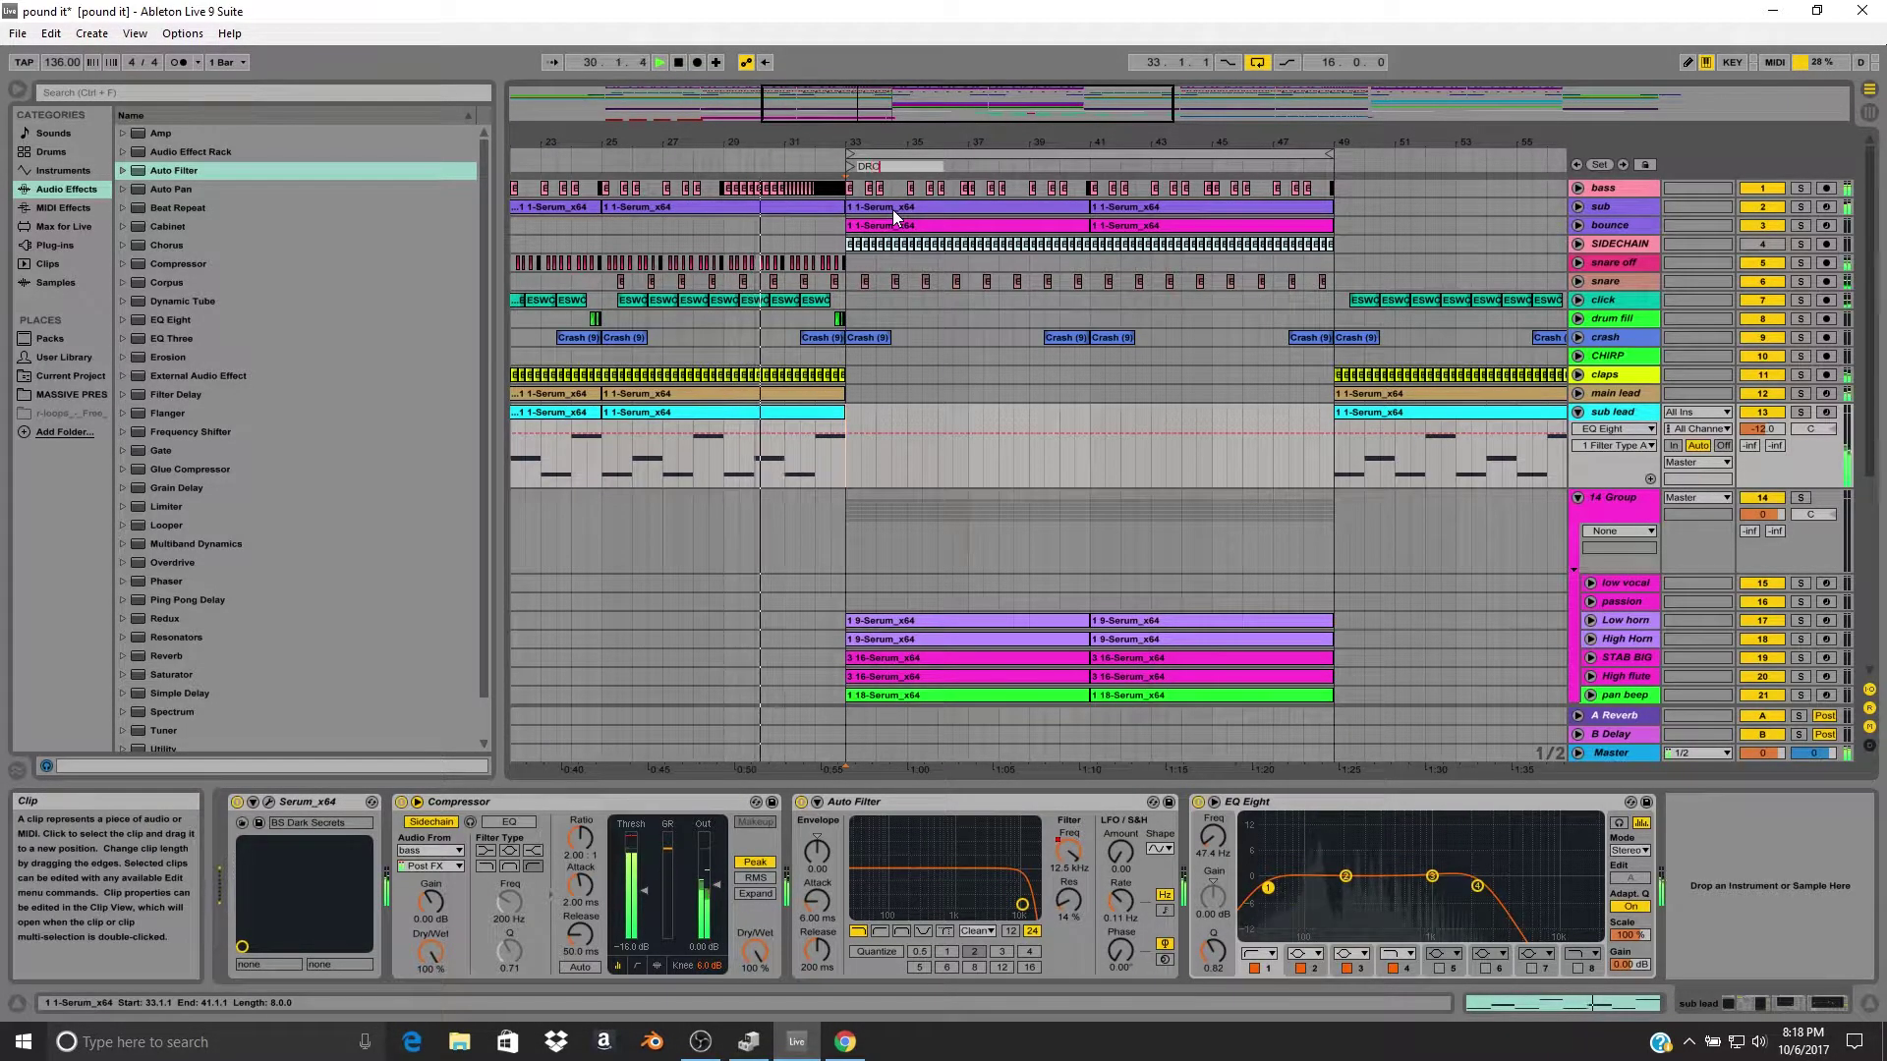
{"action": "type", "text": "P 1"}
{"action": "key", "text": "Return"}
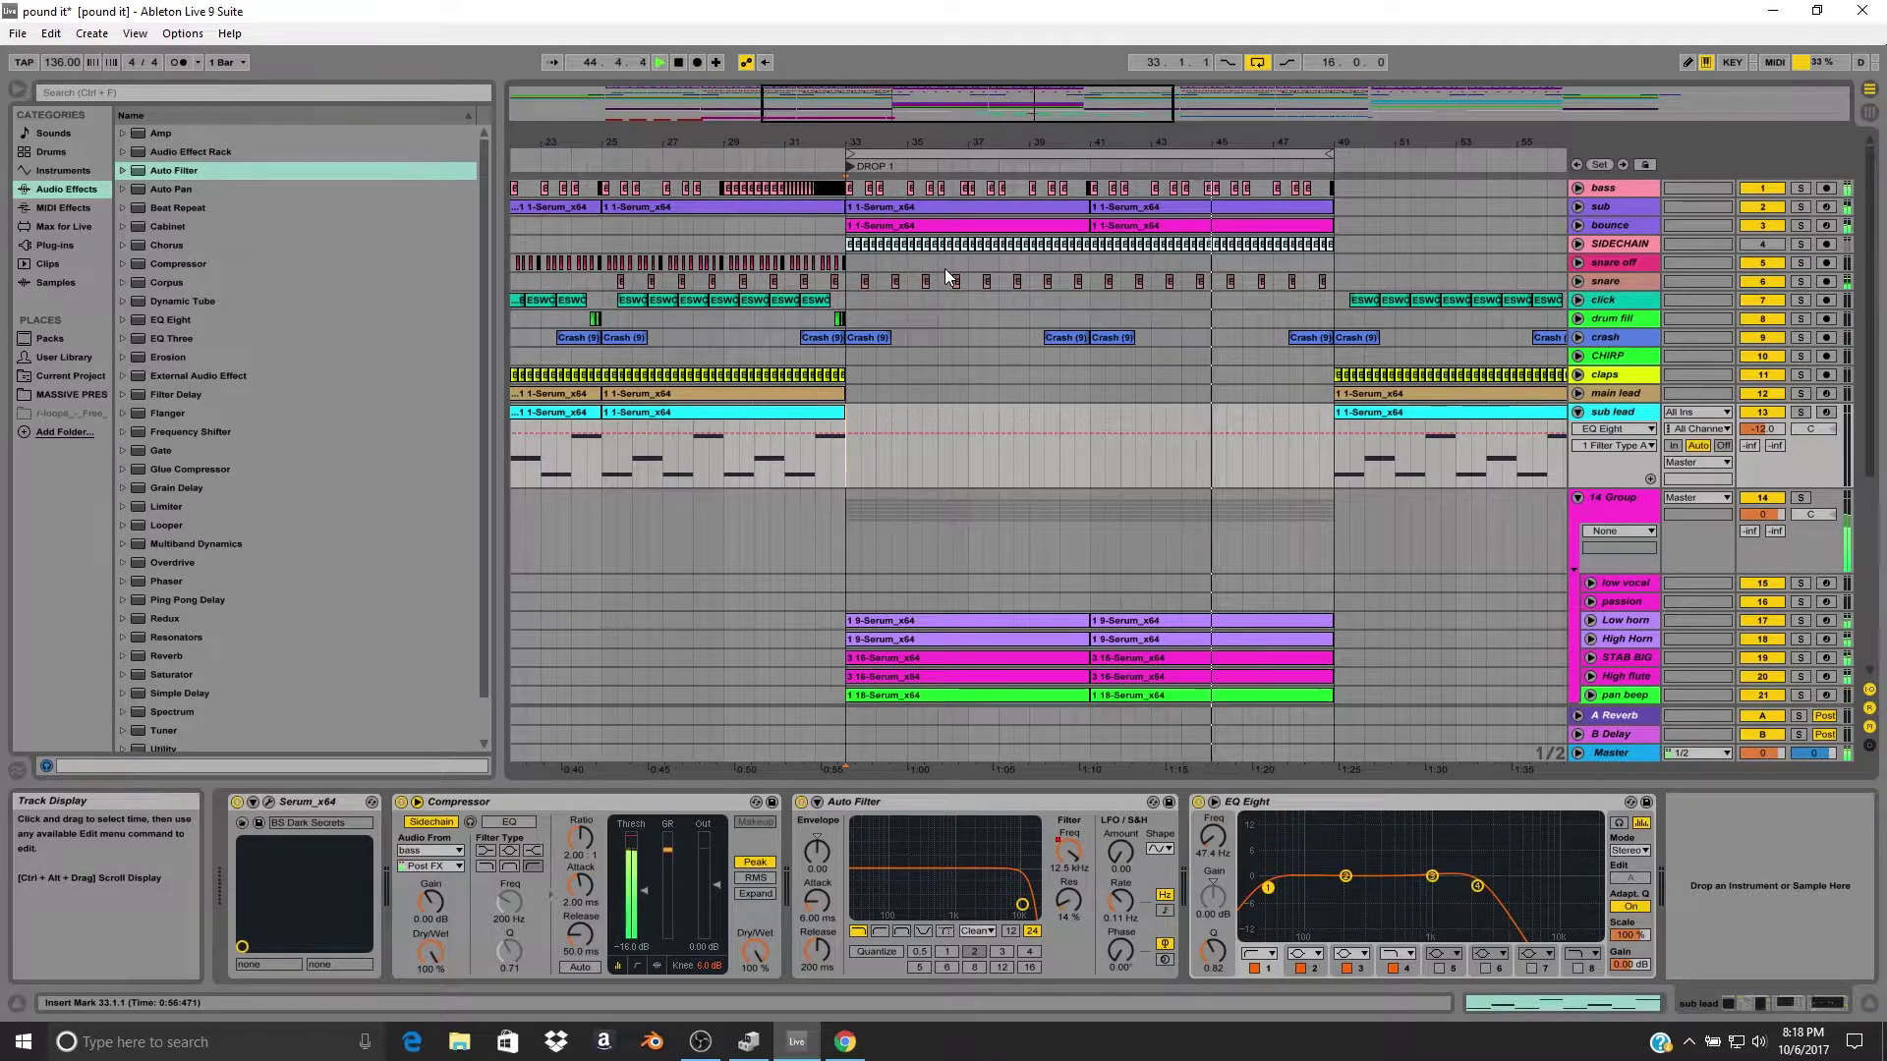
Turn looping off to let playback run past bar 49, turn it back on, and stop playback.
{"action": "left_click", "coordinate": [1256, 63]}
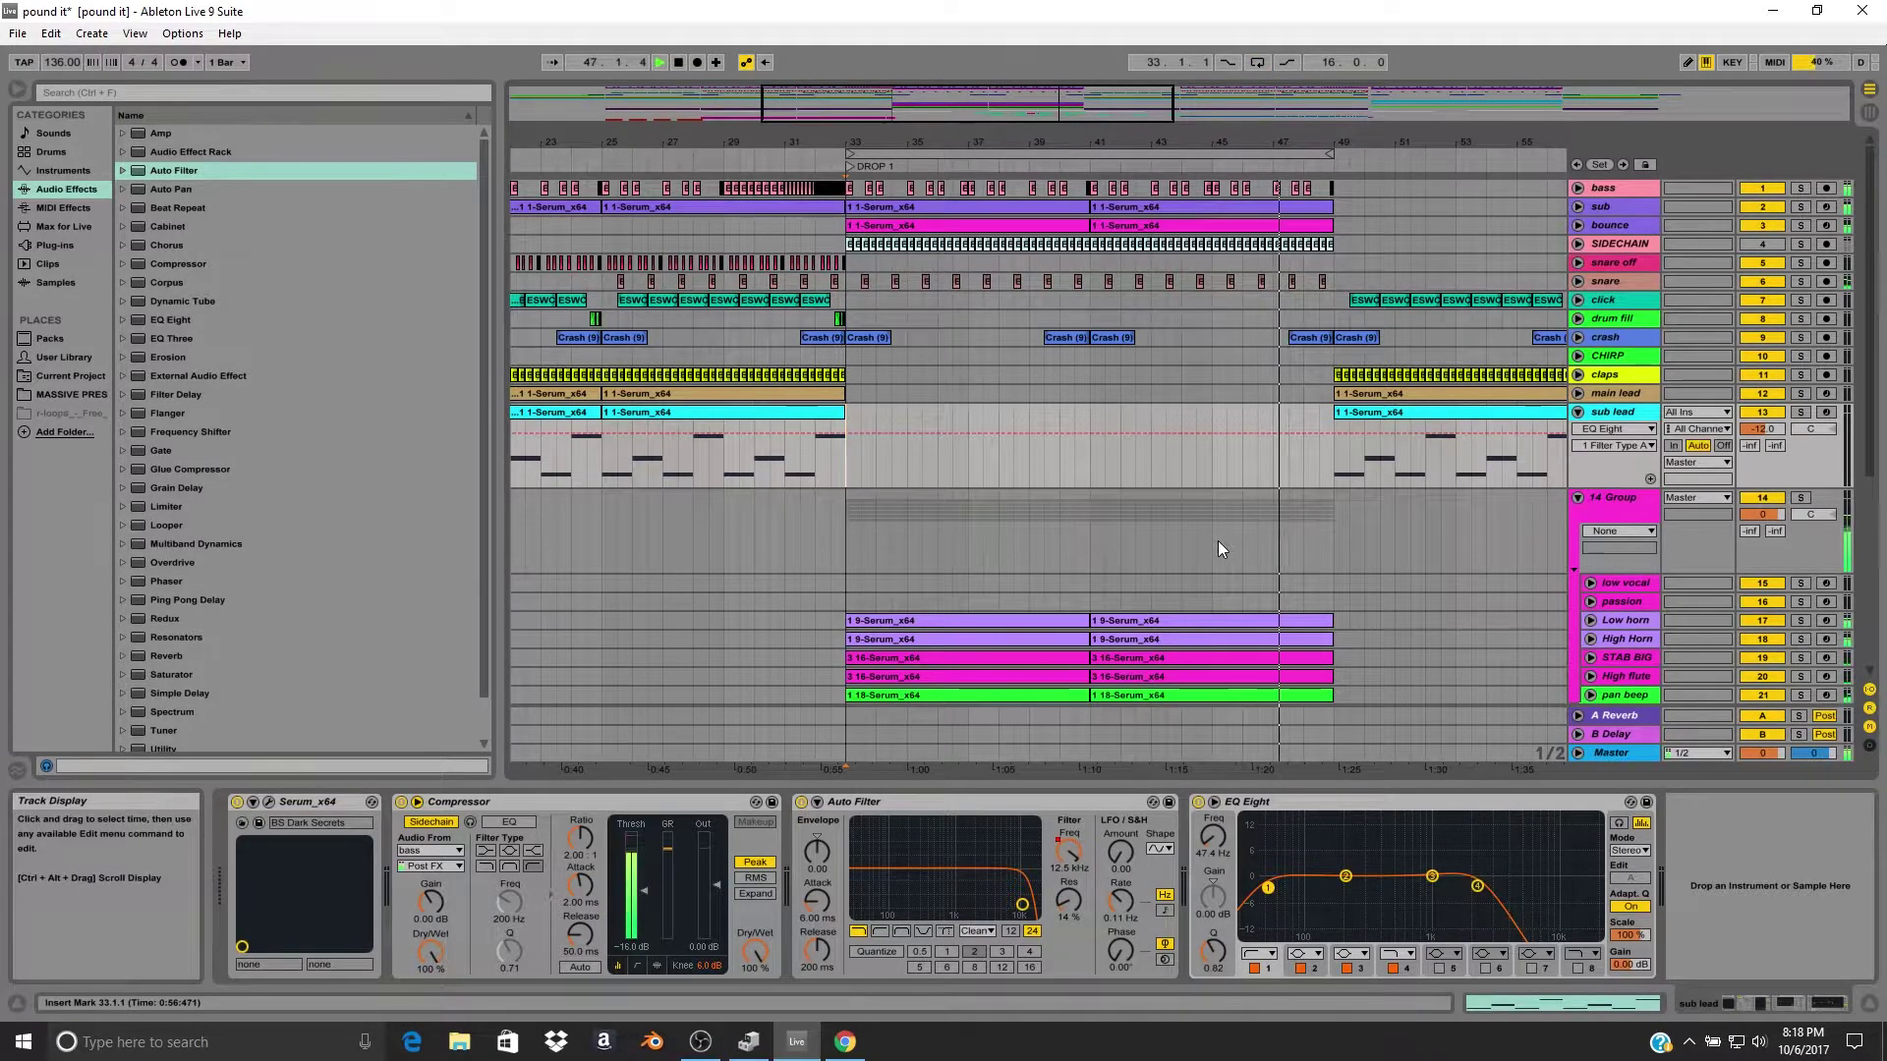
{"action": "scroll", "coordinate": [1418, 497], "scroll_direction": "down", "scroll_amount": 4}
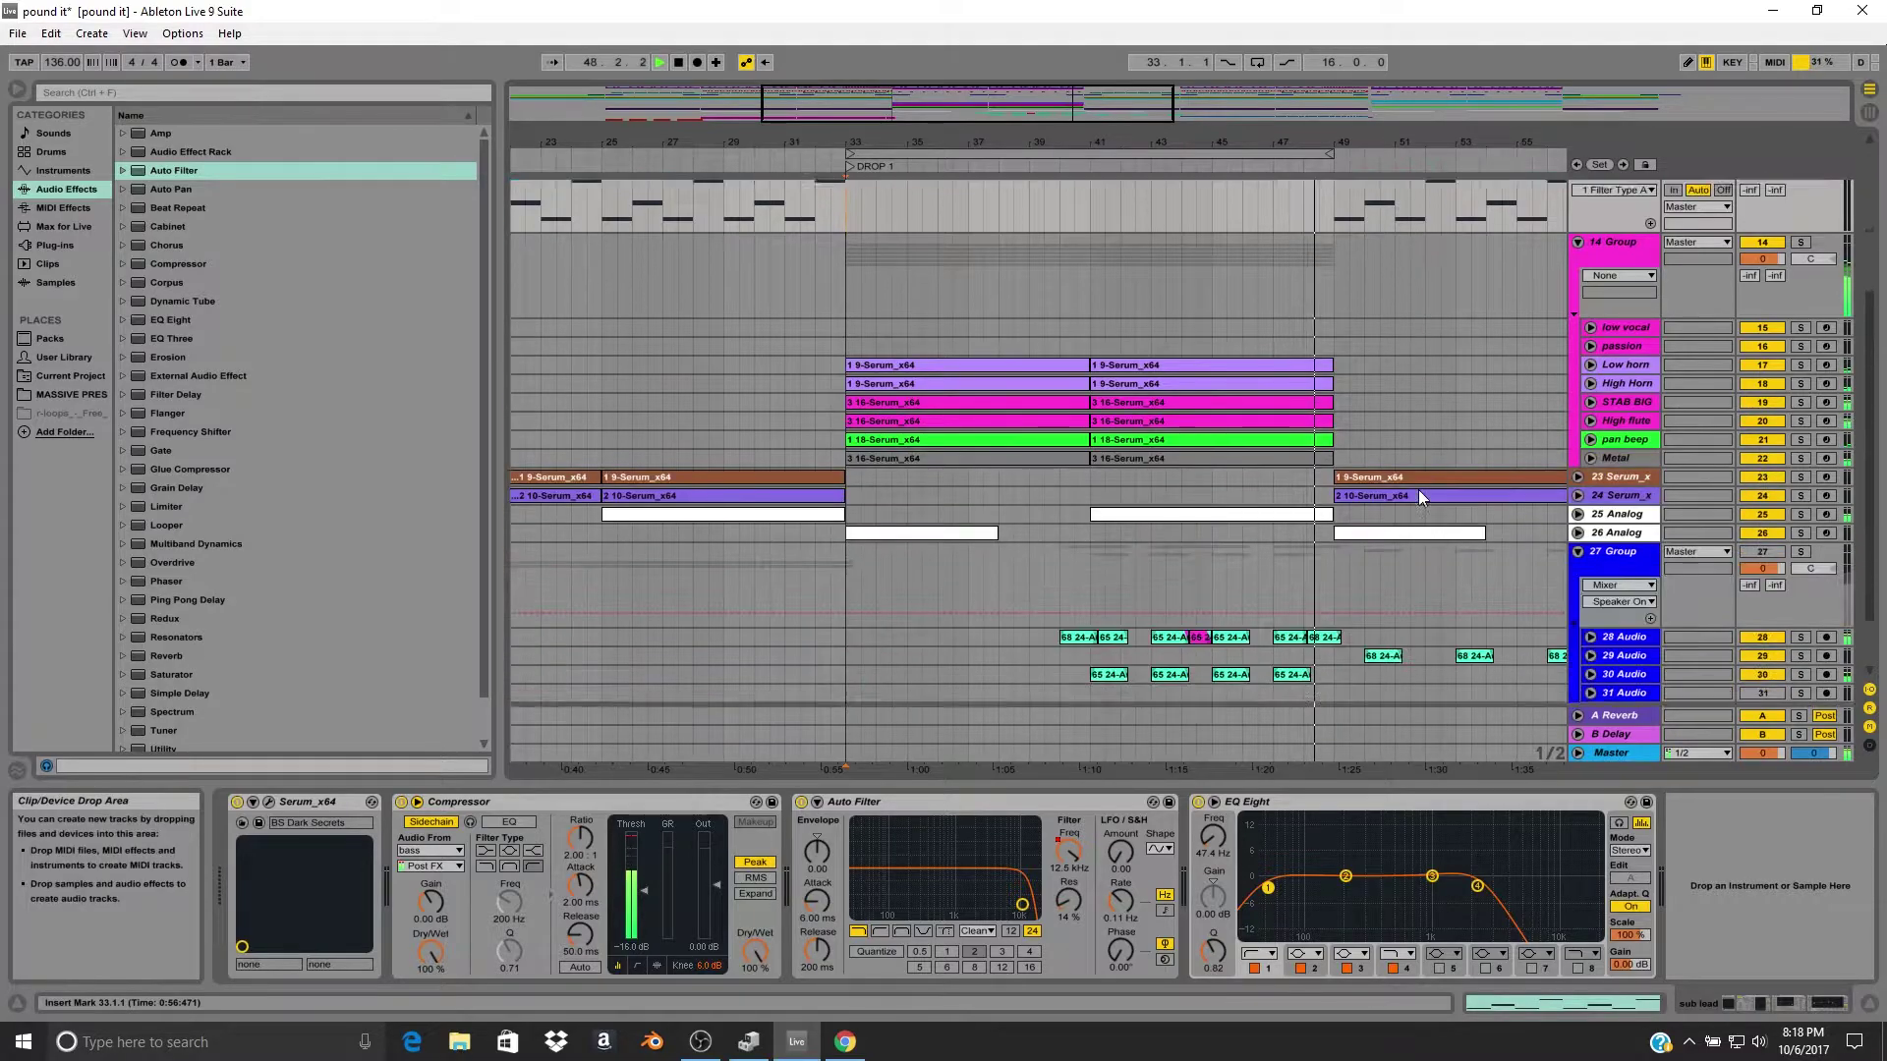
{"action": "scroll", "coordinate": [1418, 490], "scroll_direction": "up", "scroll_amount": 4}
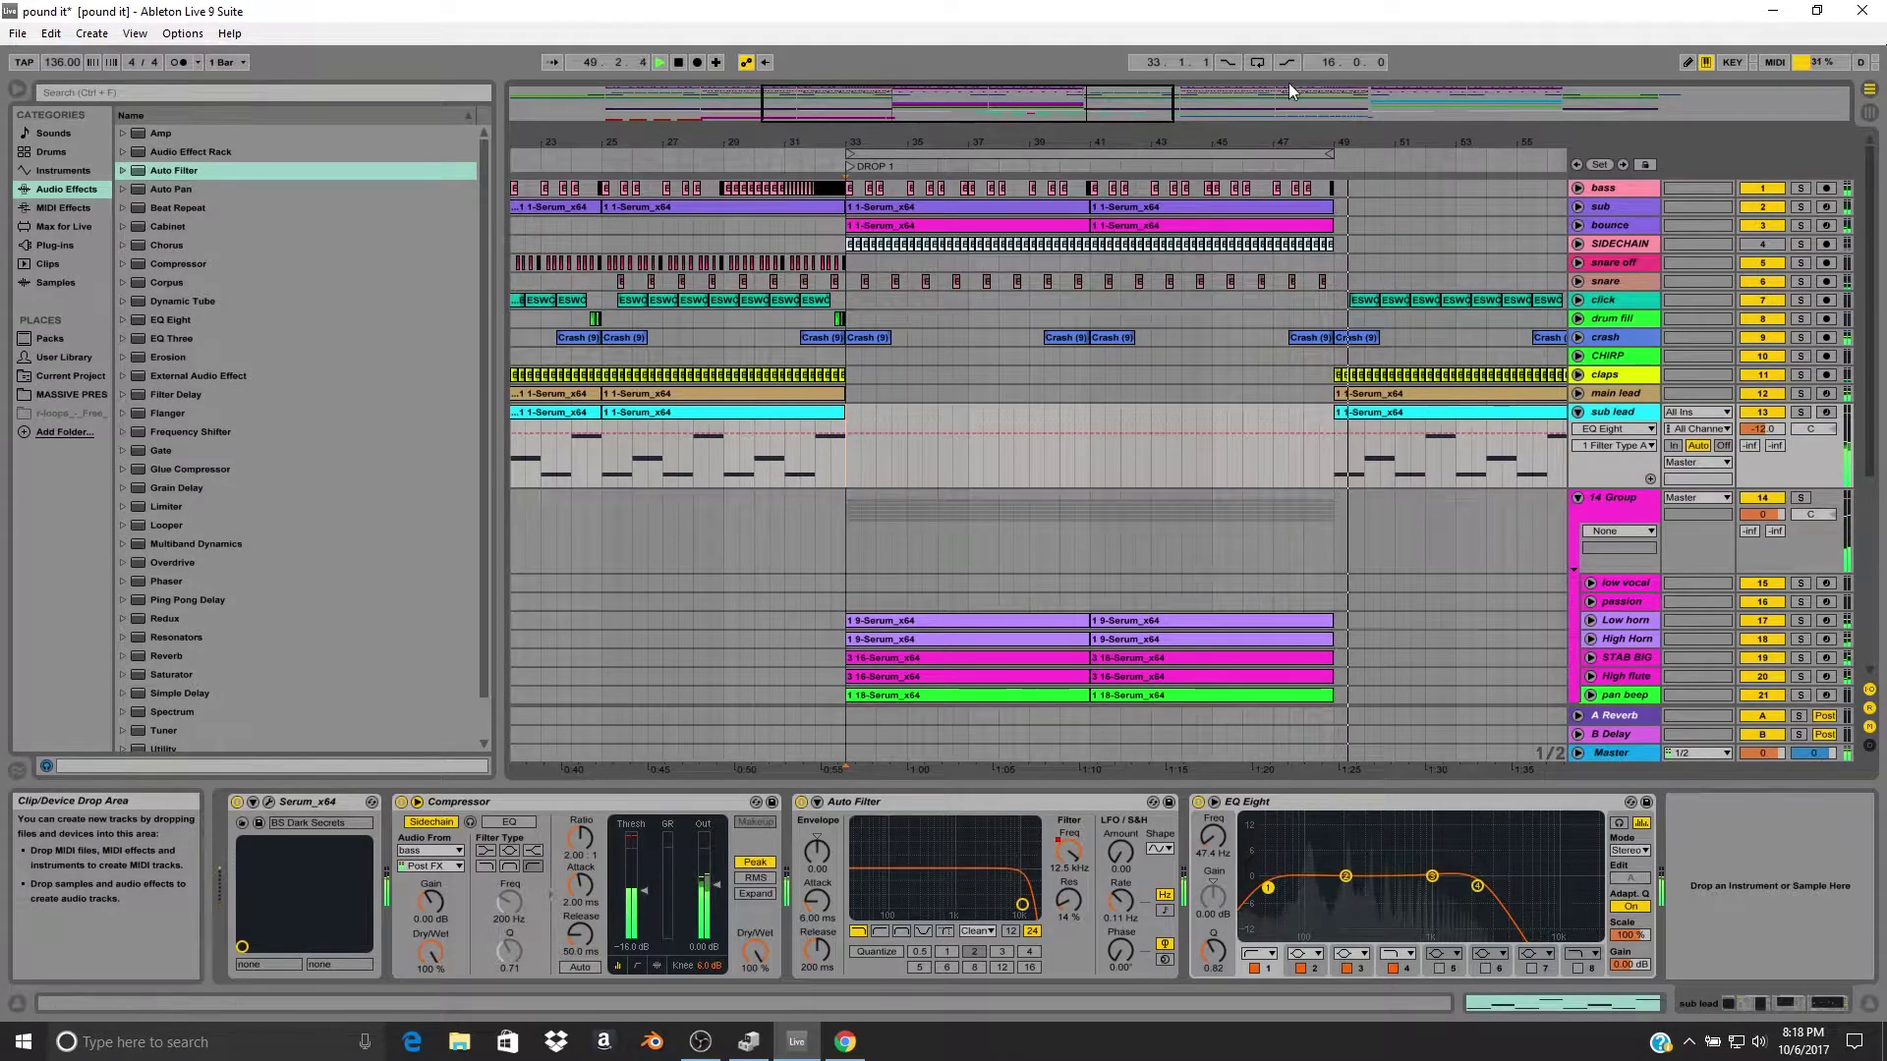
{"action": "left_click", "coordinate": [1260, 63]}
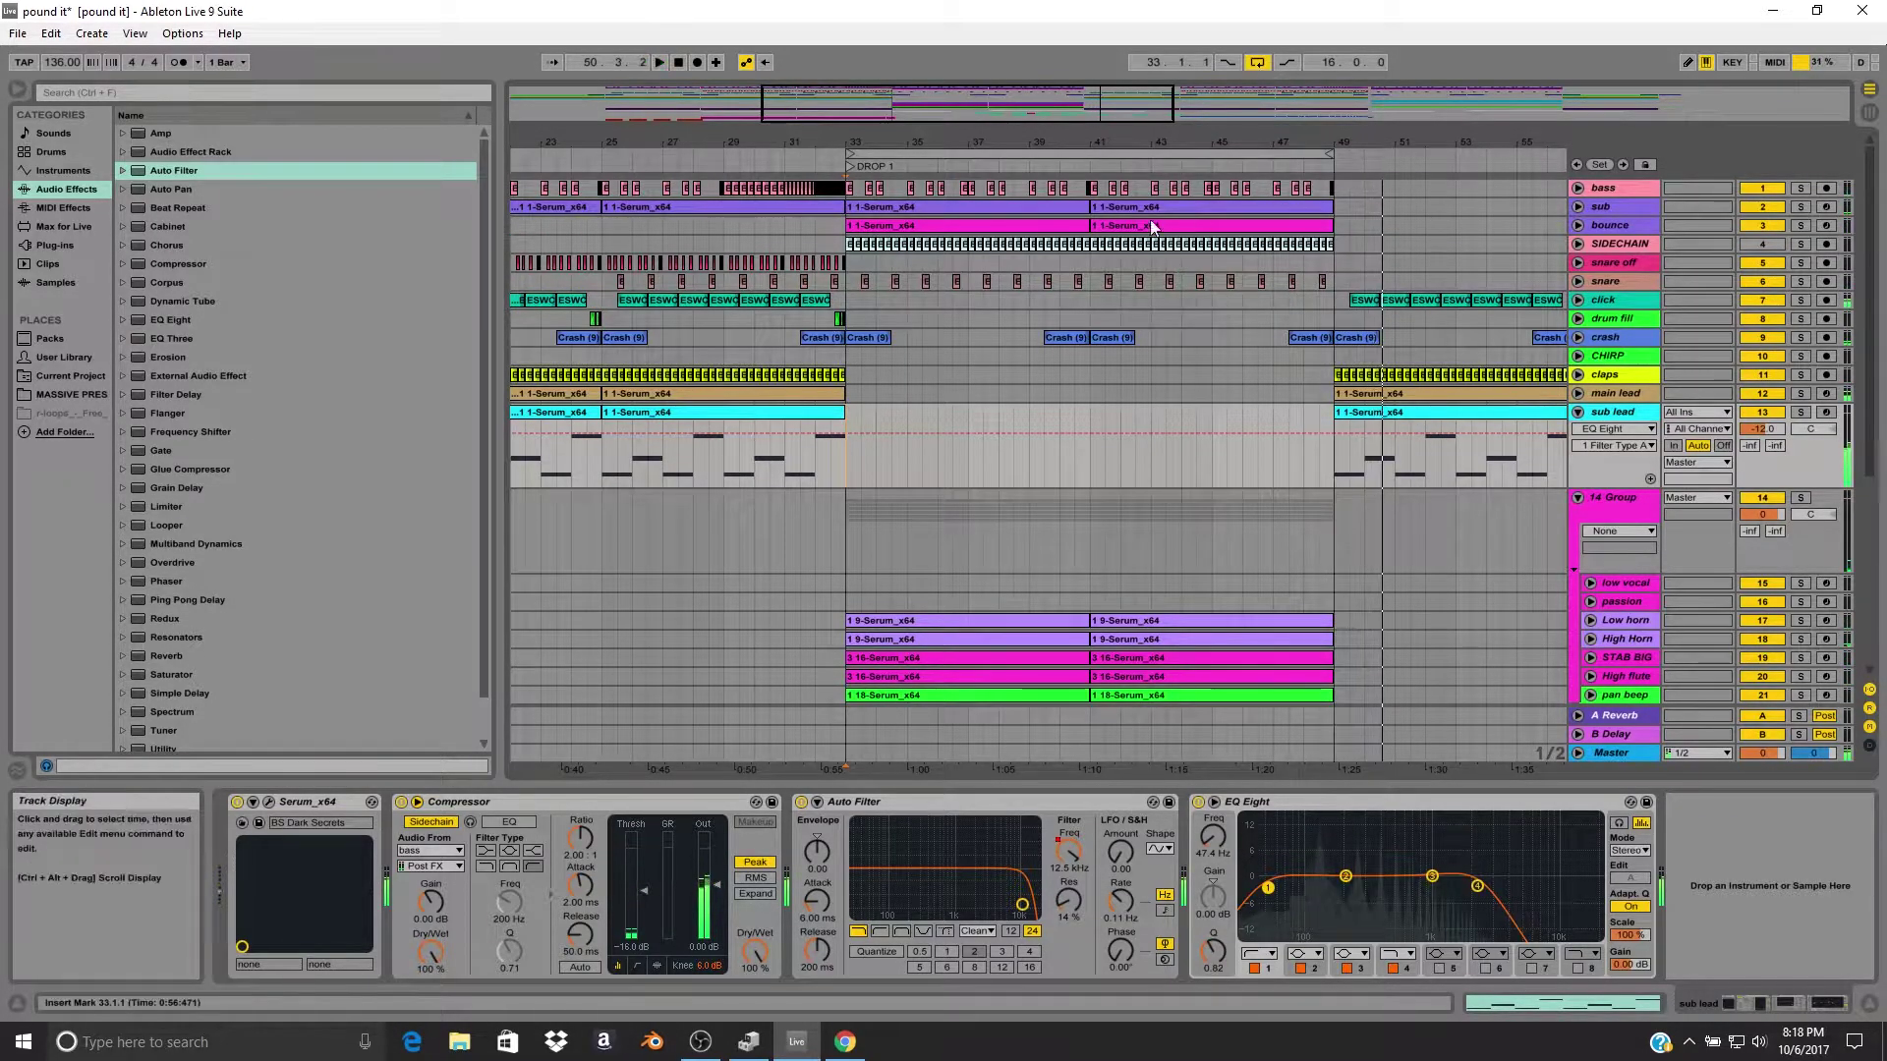
Solo the bass track and play it from bar 32, just before the DROP 1 locator.
{"action": "left_click_drag", "start_coordinate": [1037, 143], "coordinate": [1037, 201]}
{"action": "scroll", "coordinate": [941, 480], "scroll_direction": "down", "scroll_amount": 4}
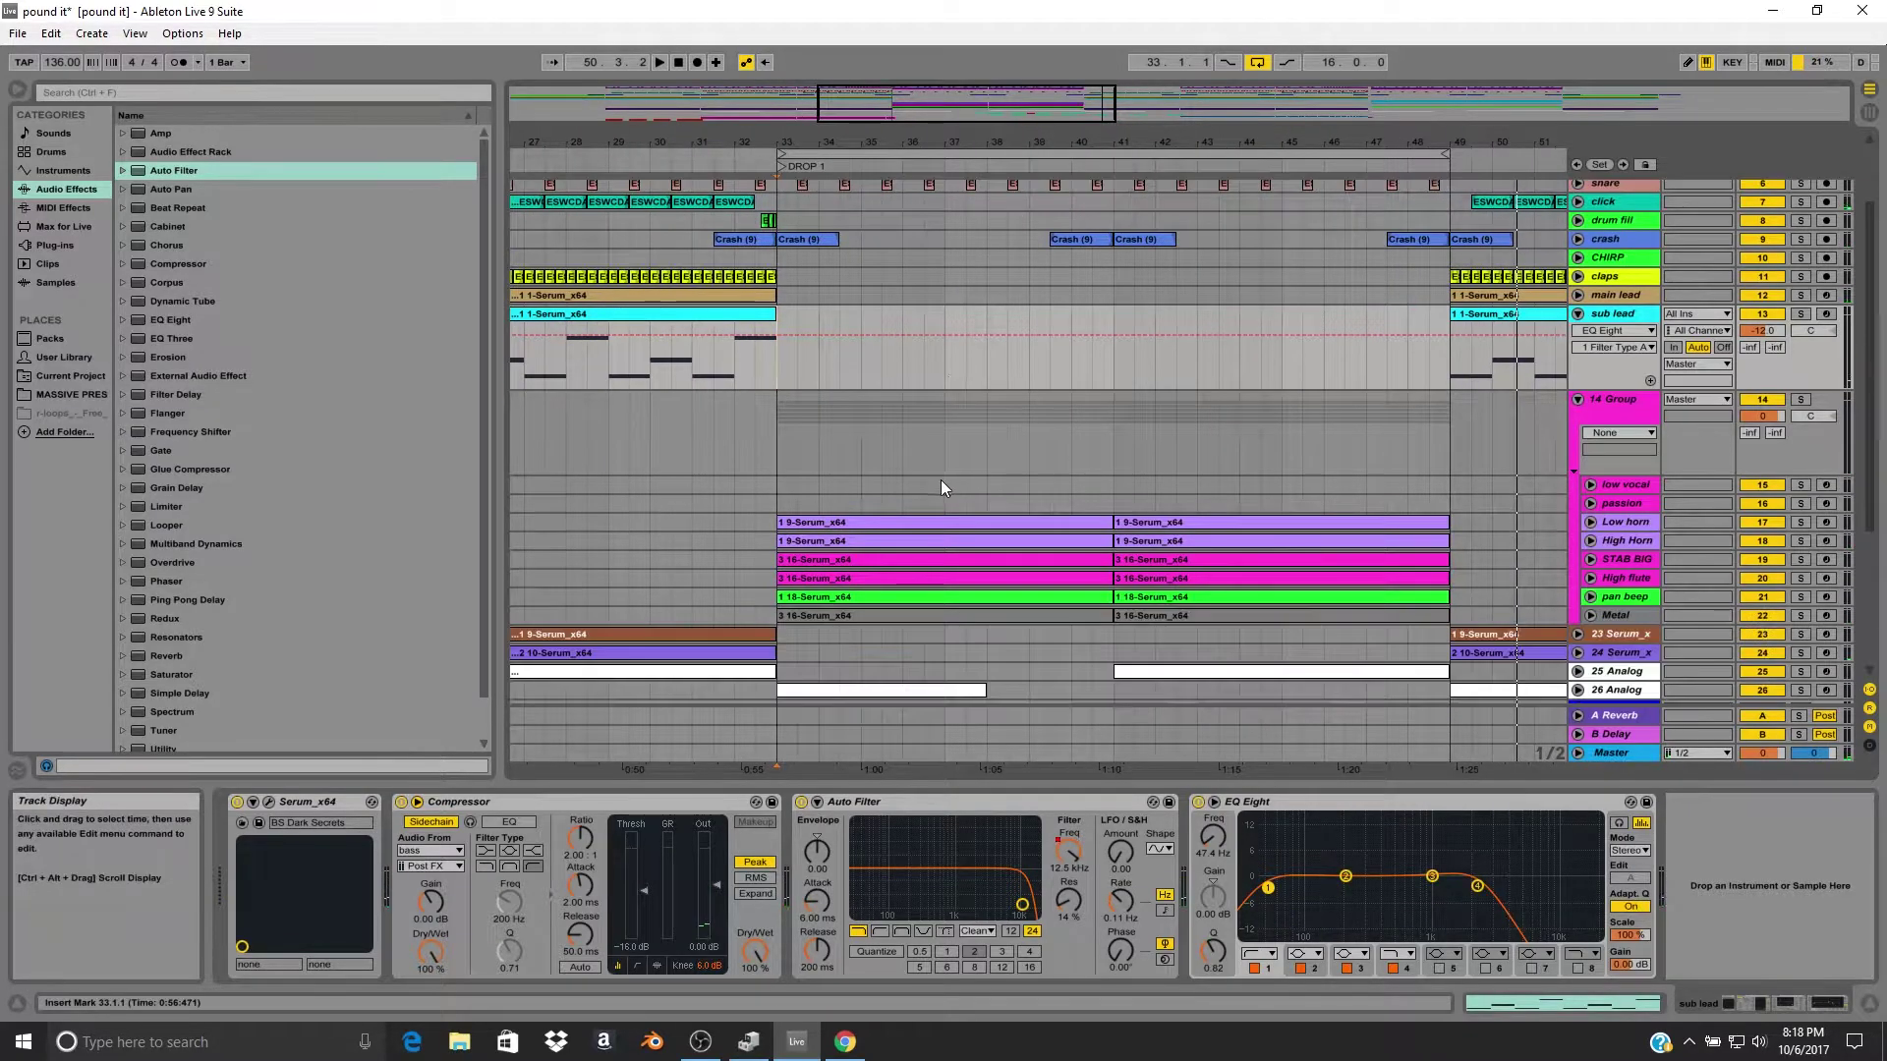
{"action": "scroll", "coordinate": [947, 497], "scroll_direction": "up", "scroll_amount": 3}
{"action": "left_click", "coordinate": [752, 392]}
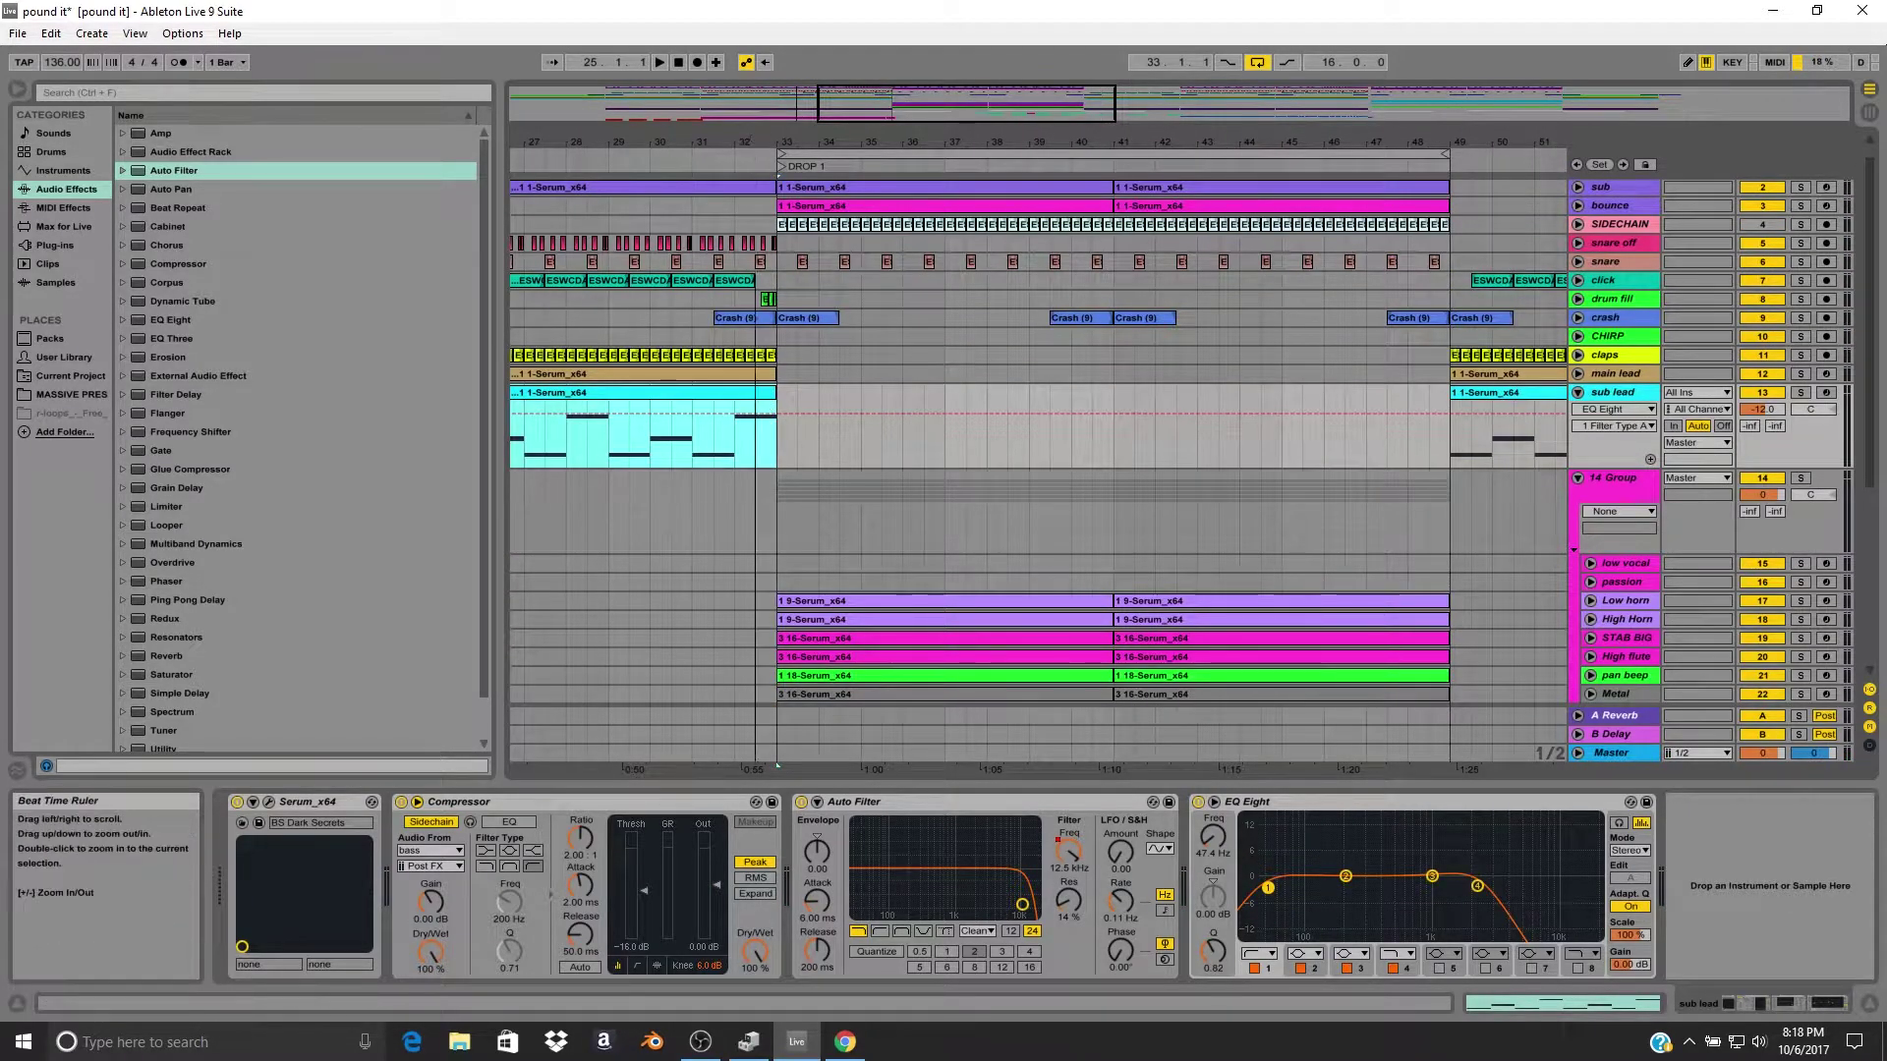
{"action": "left_click_drag", "start_coordinate": [723, 142], "coordinate": [869, 256]}
{"action": "scroll", "coordinate": [878, 295], "scroll_direction": "up", "scroll_amount": 1}
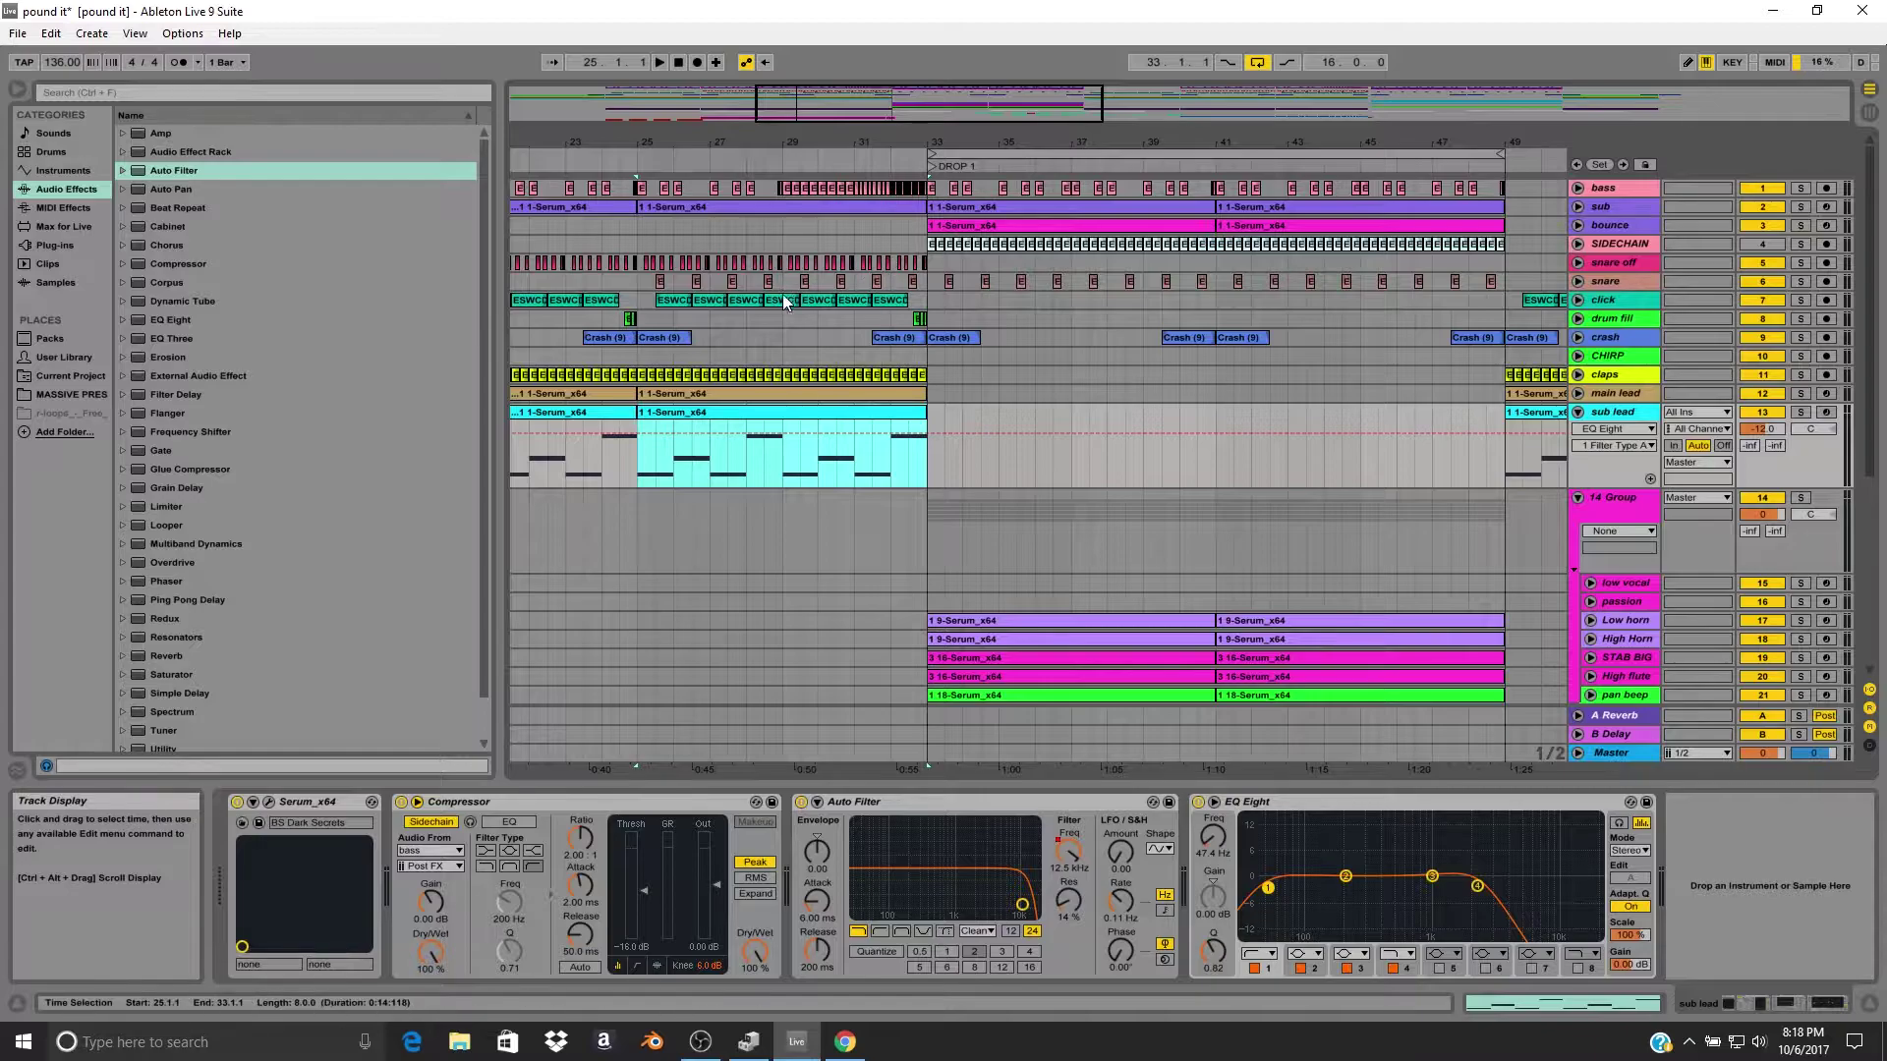
{"action": "left_click", "coordinate": [882, 224]}
{"action": "left_click_drag", "start_coordinate": [896, 144], "coordinate": [899, 216]}
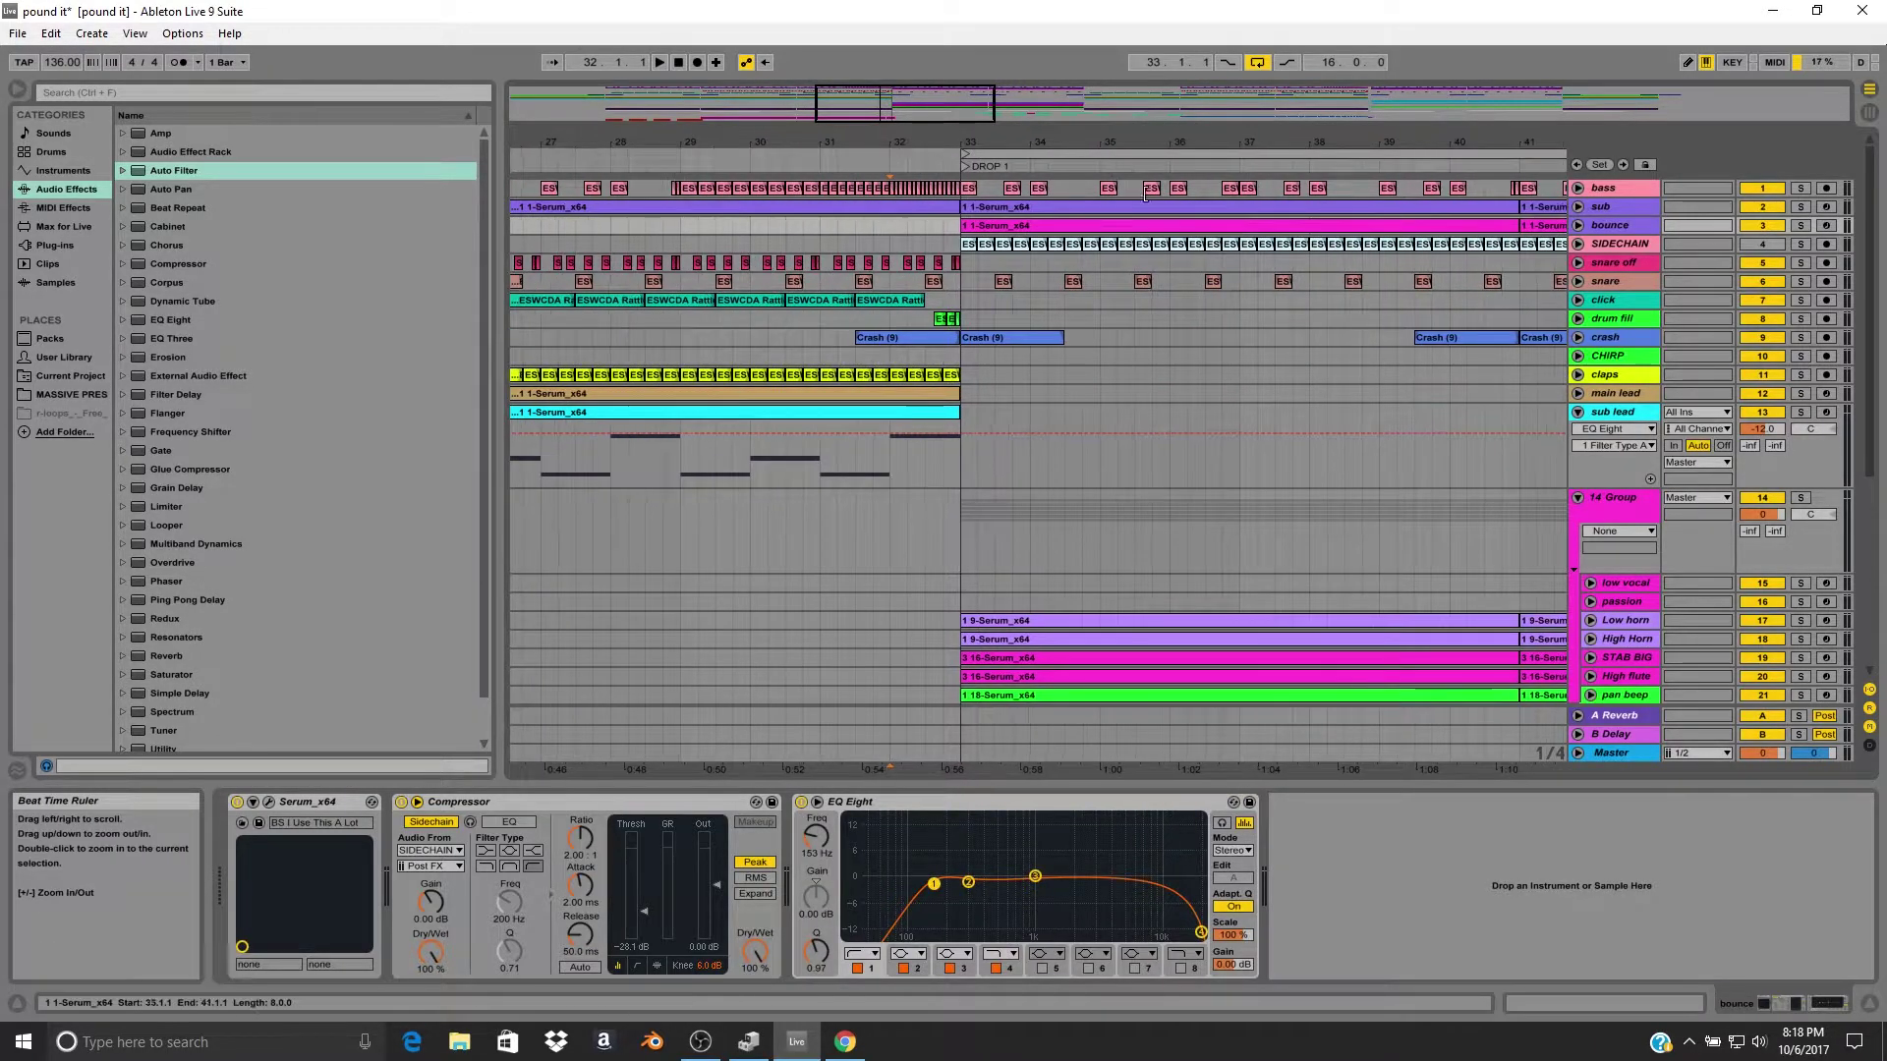
{"action": "left_click", "coordinate": [1800, 188]}
{"action": "key", "text": "space"}
{"action": "left_click_drag", "start_coordinate": [927, 142], "coordinate": [927, 206]}
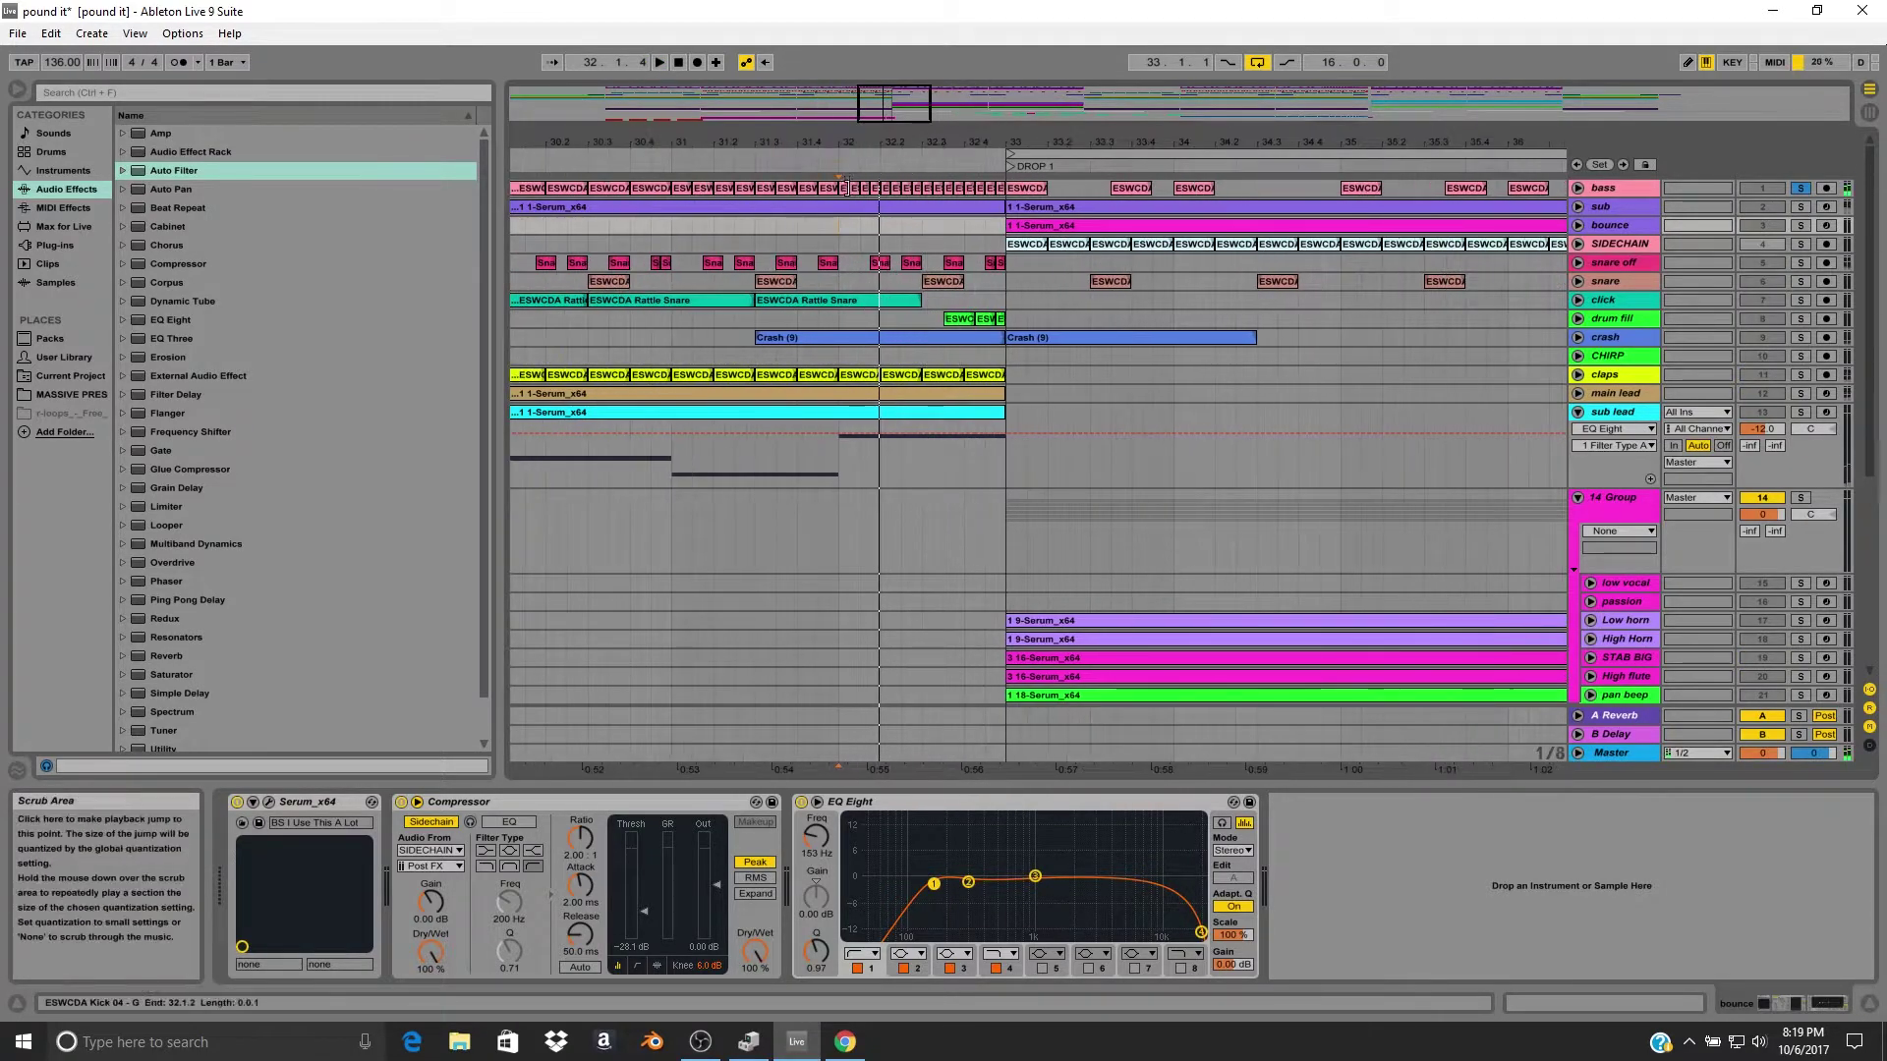
Audition the snare off track in solo from bar 32 and release its solo.
{"action": "left_click", "coordinate": [1799, 262]}
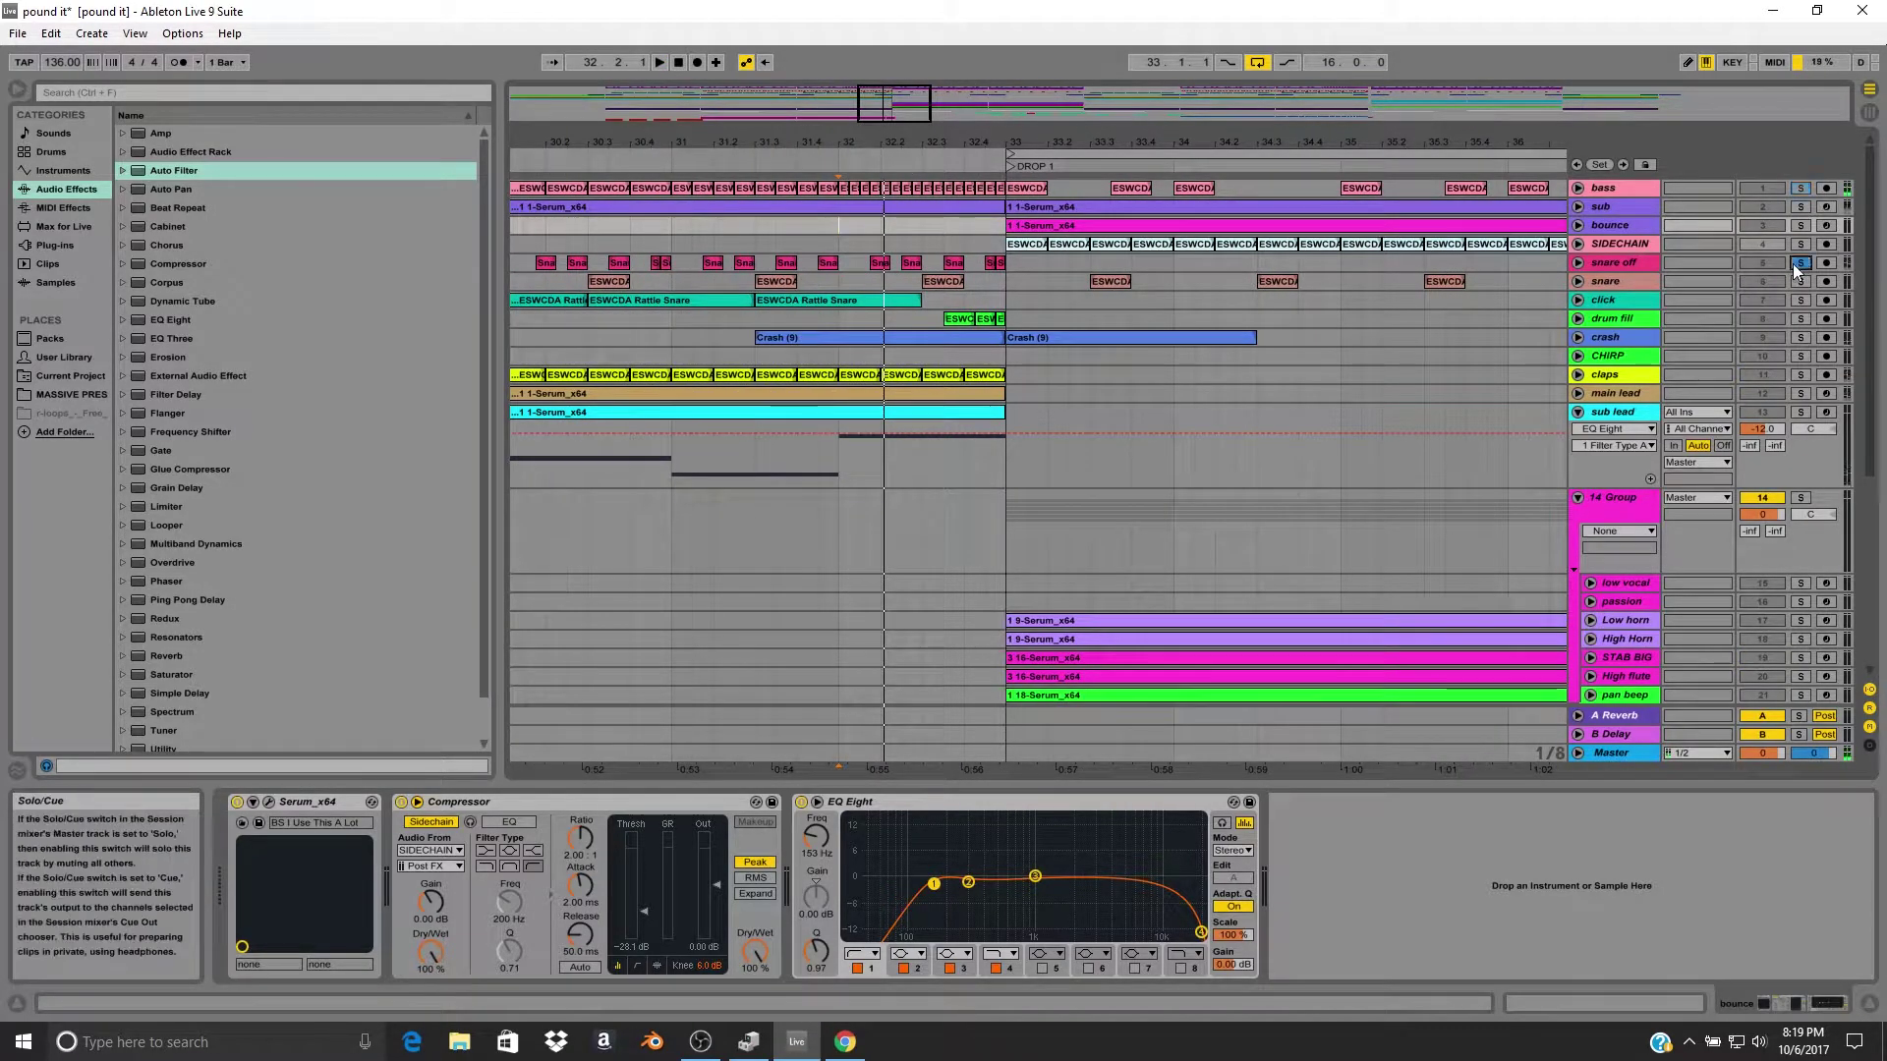
{"action": "key", "text": "space"}
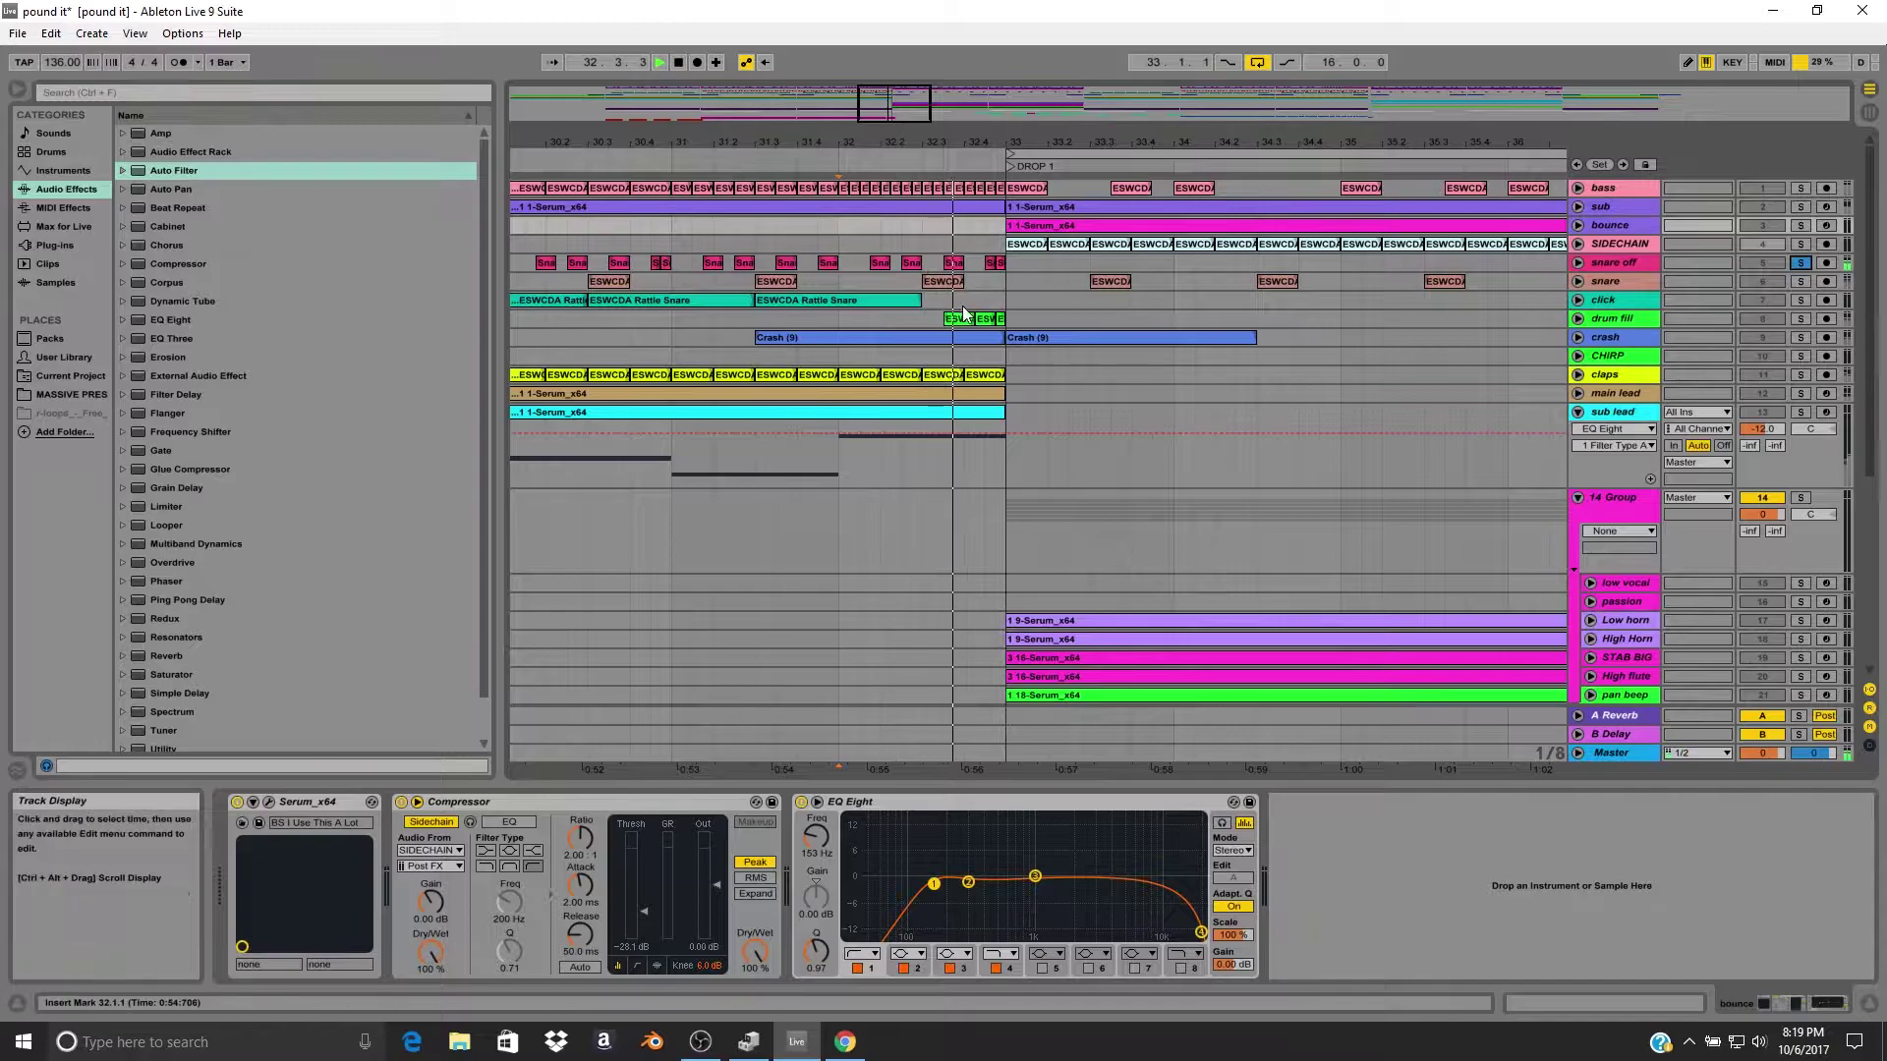
{"action": "left_click", "coordinate": [1800, 262]}
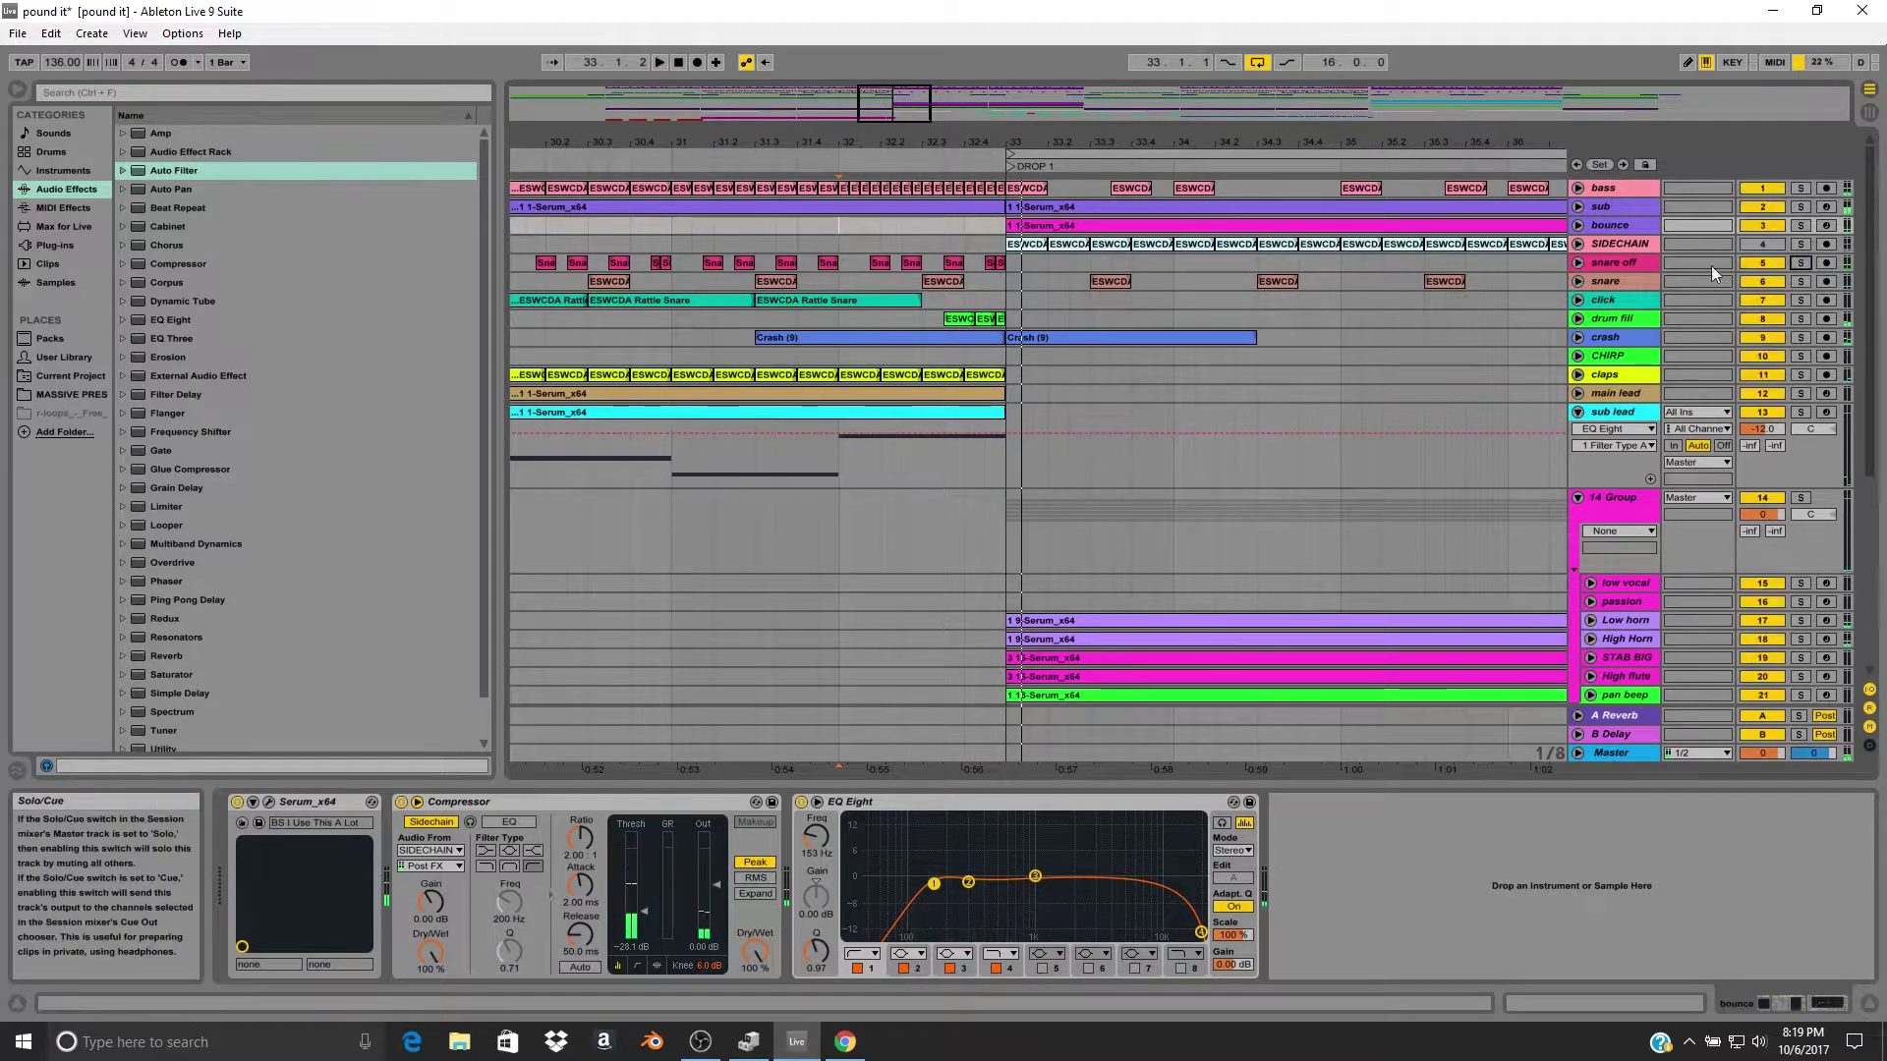
Unfold the bass and sub tracks to show their waveform and notes across the drop.
{"action": "left_click_drag", "start_coordinate": [1106, 139], "coordinate": [724, 128]}
{"action": "left_click", "coordinate": [1577, 188]}
{"action": "left_click_drag", "start_coordinate": [1321, 142], "coordinate": [912, 93]}
{"action": "left_click", "coordinate": [1579, 275]}
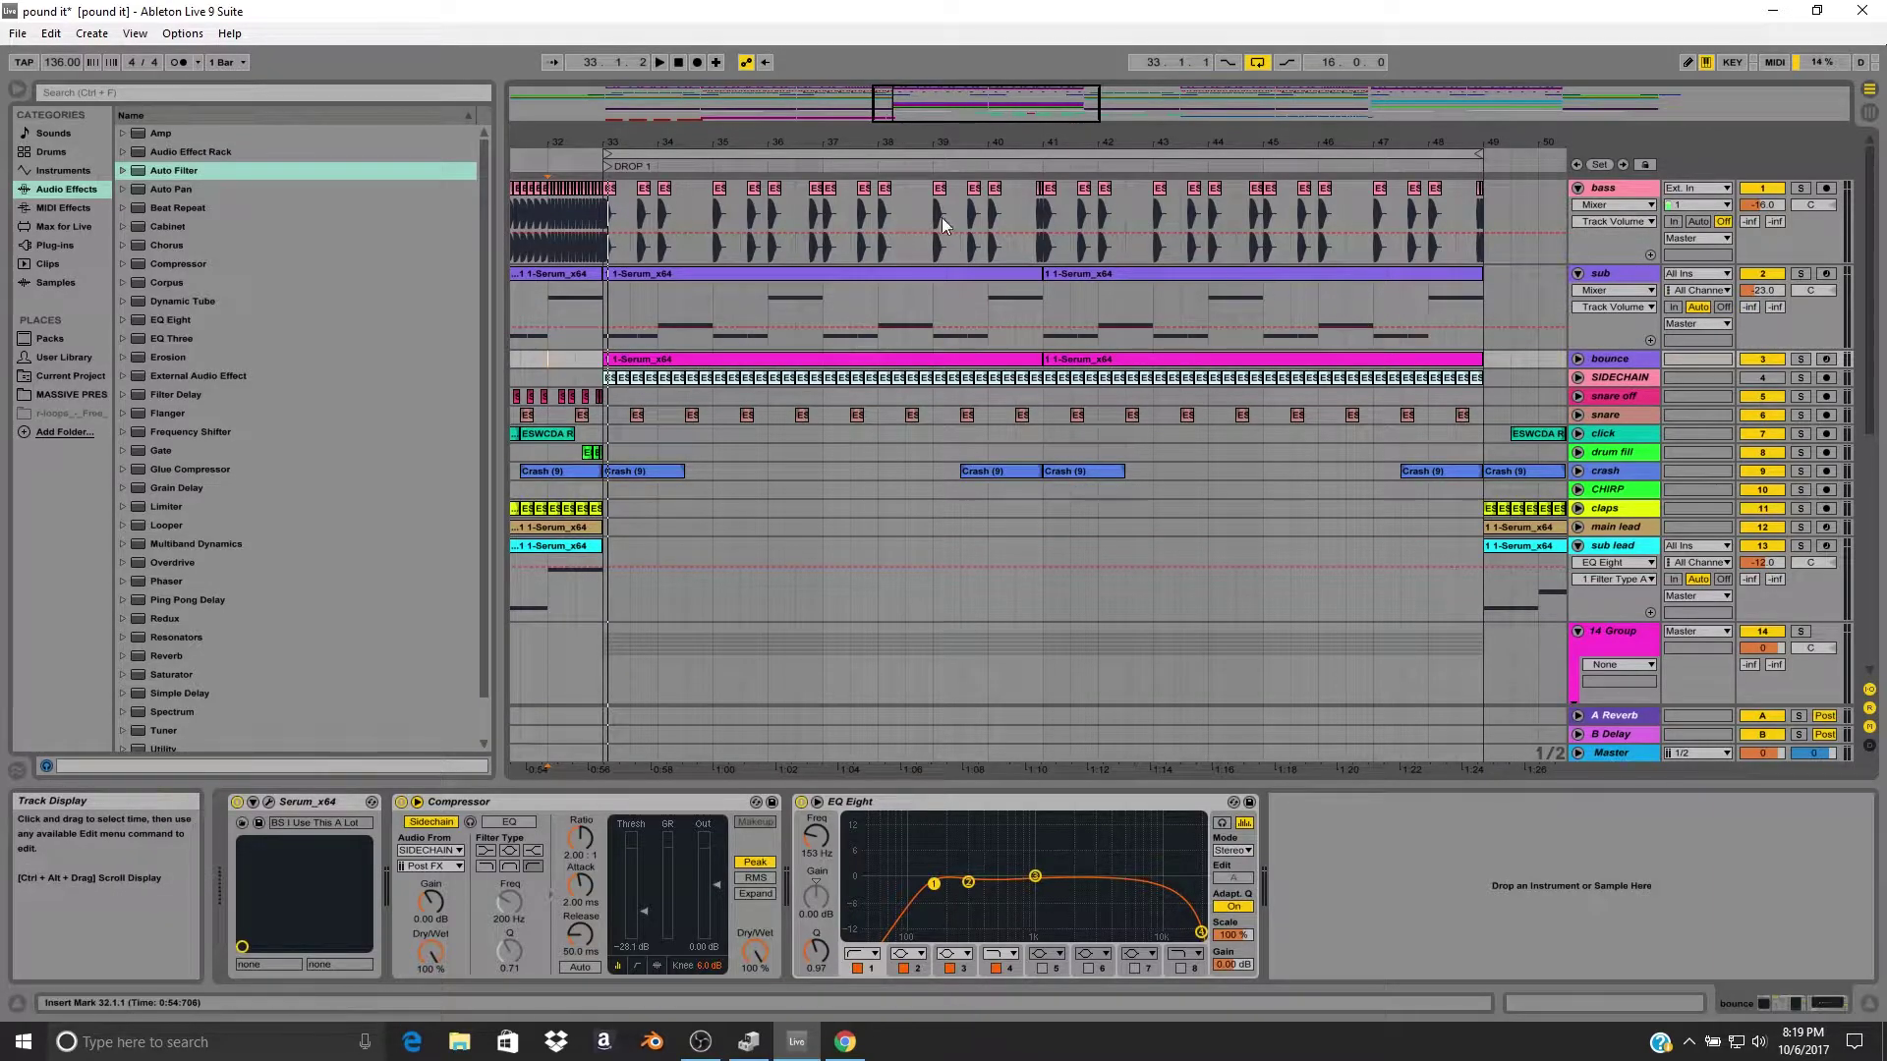
Audition the bass and sub tracks soloed together from bar 33 and release the solo.
{"action": "left_click_drag", "start_coordinate": [637, 140], "coordinate": [734, 258]}
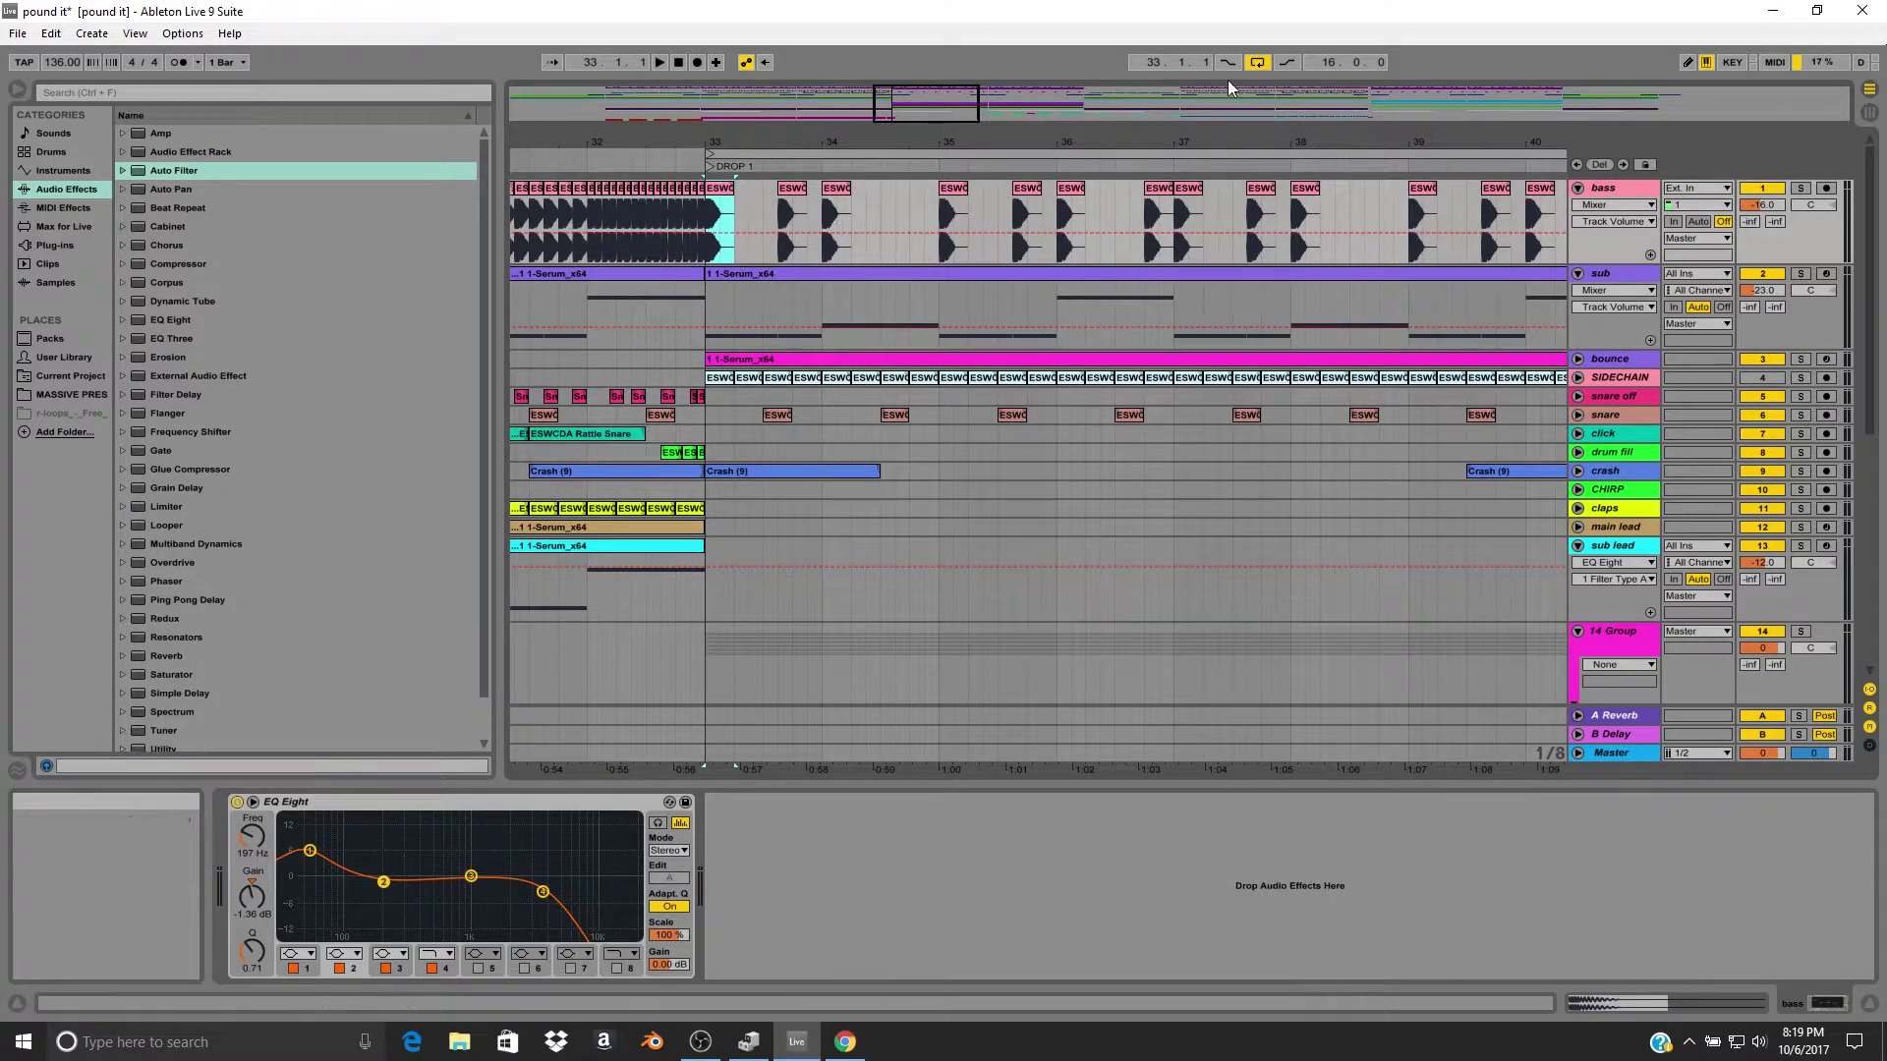
{"action": "left_click_drag", "start_coordinate": [1242, 152], "coordinate": [1086, 136]}
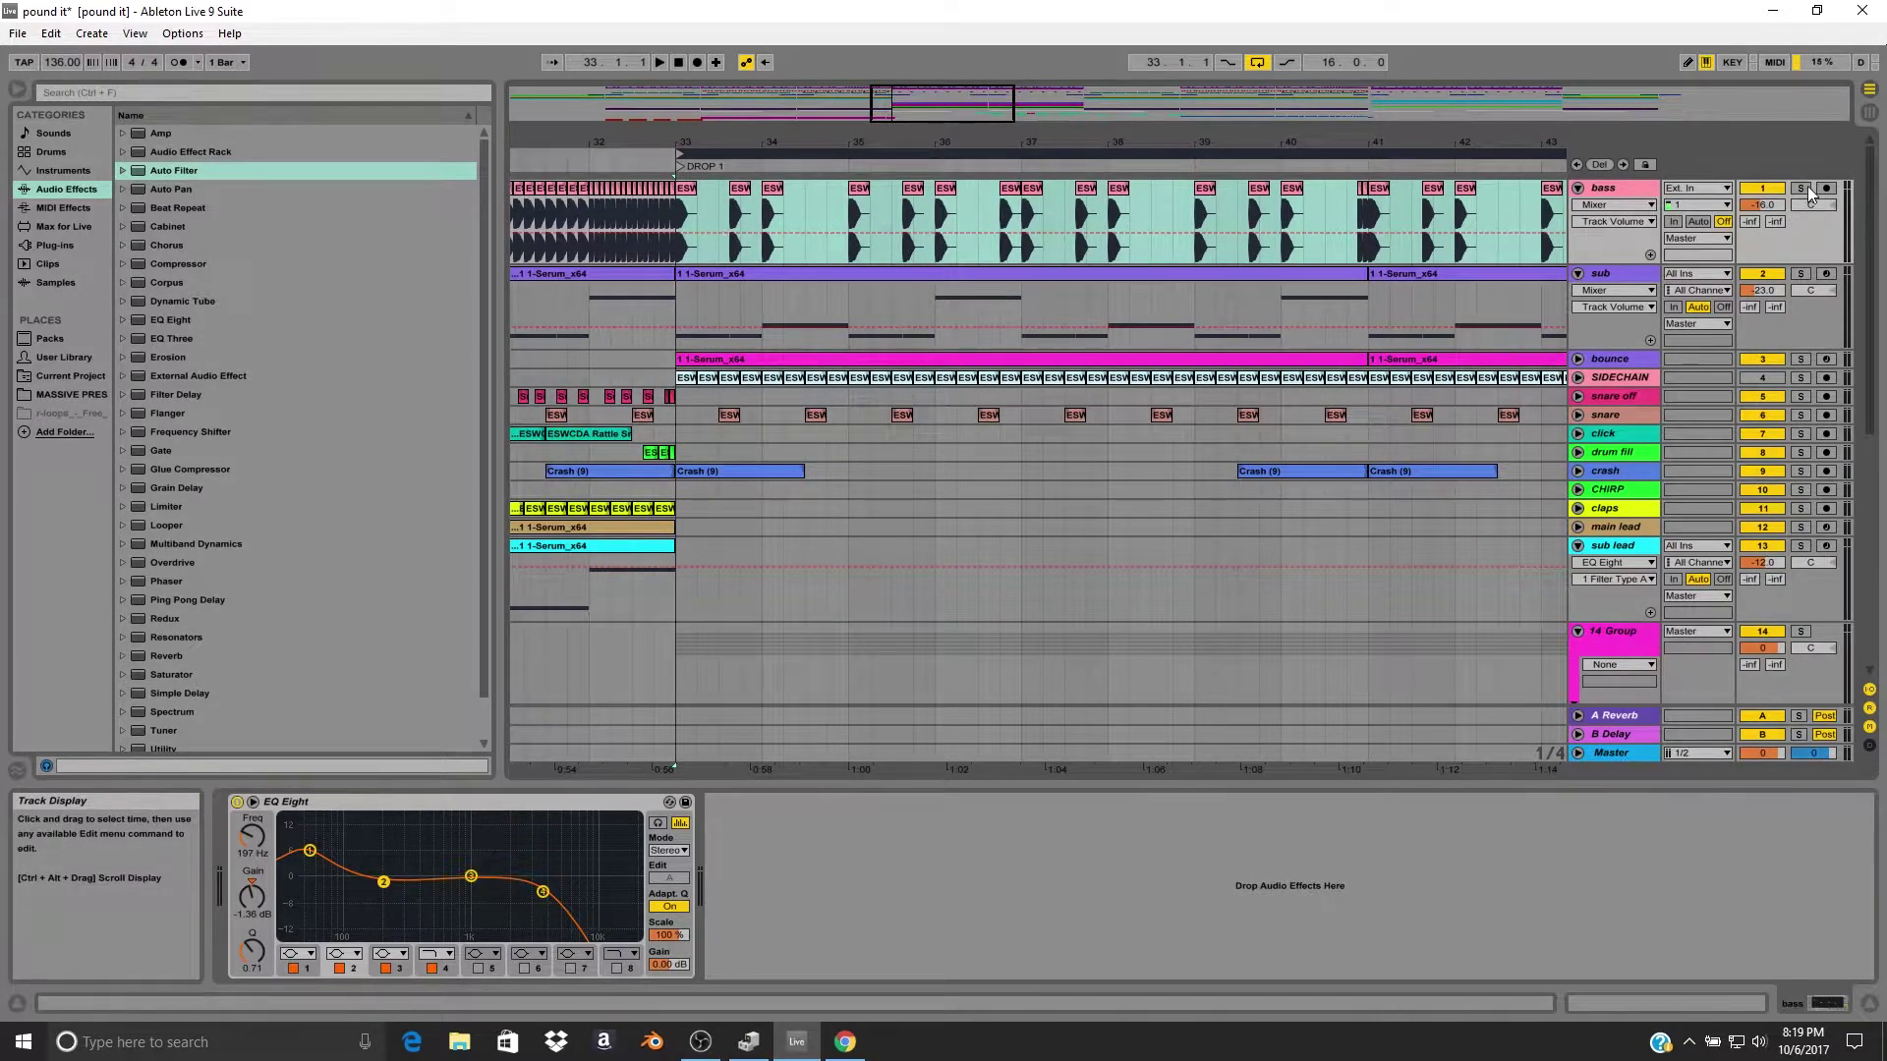
{"action": "left_click", "coordinate": [1801, 273]}
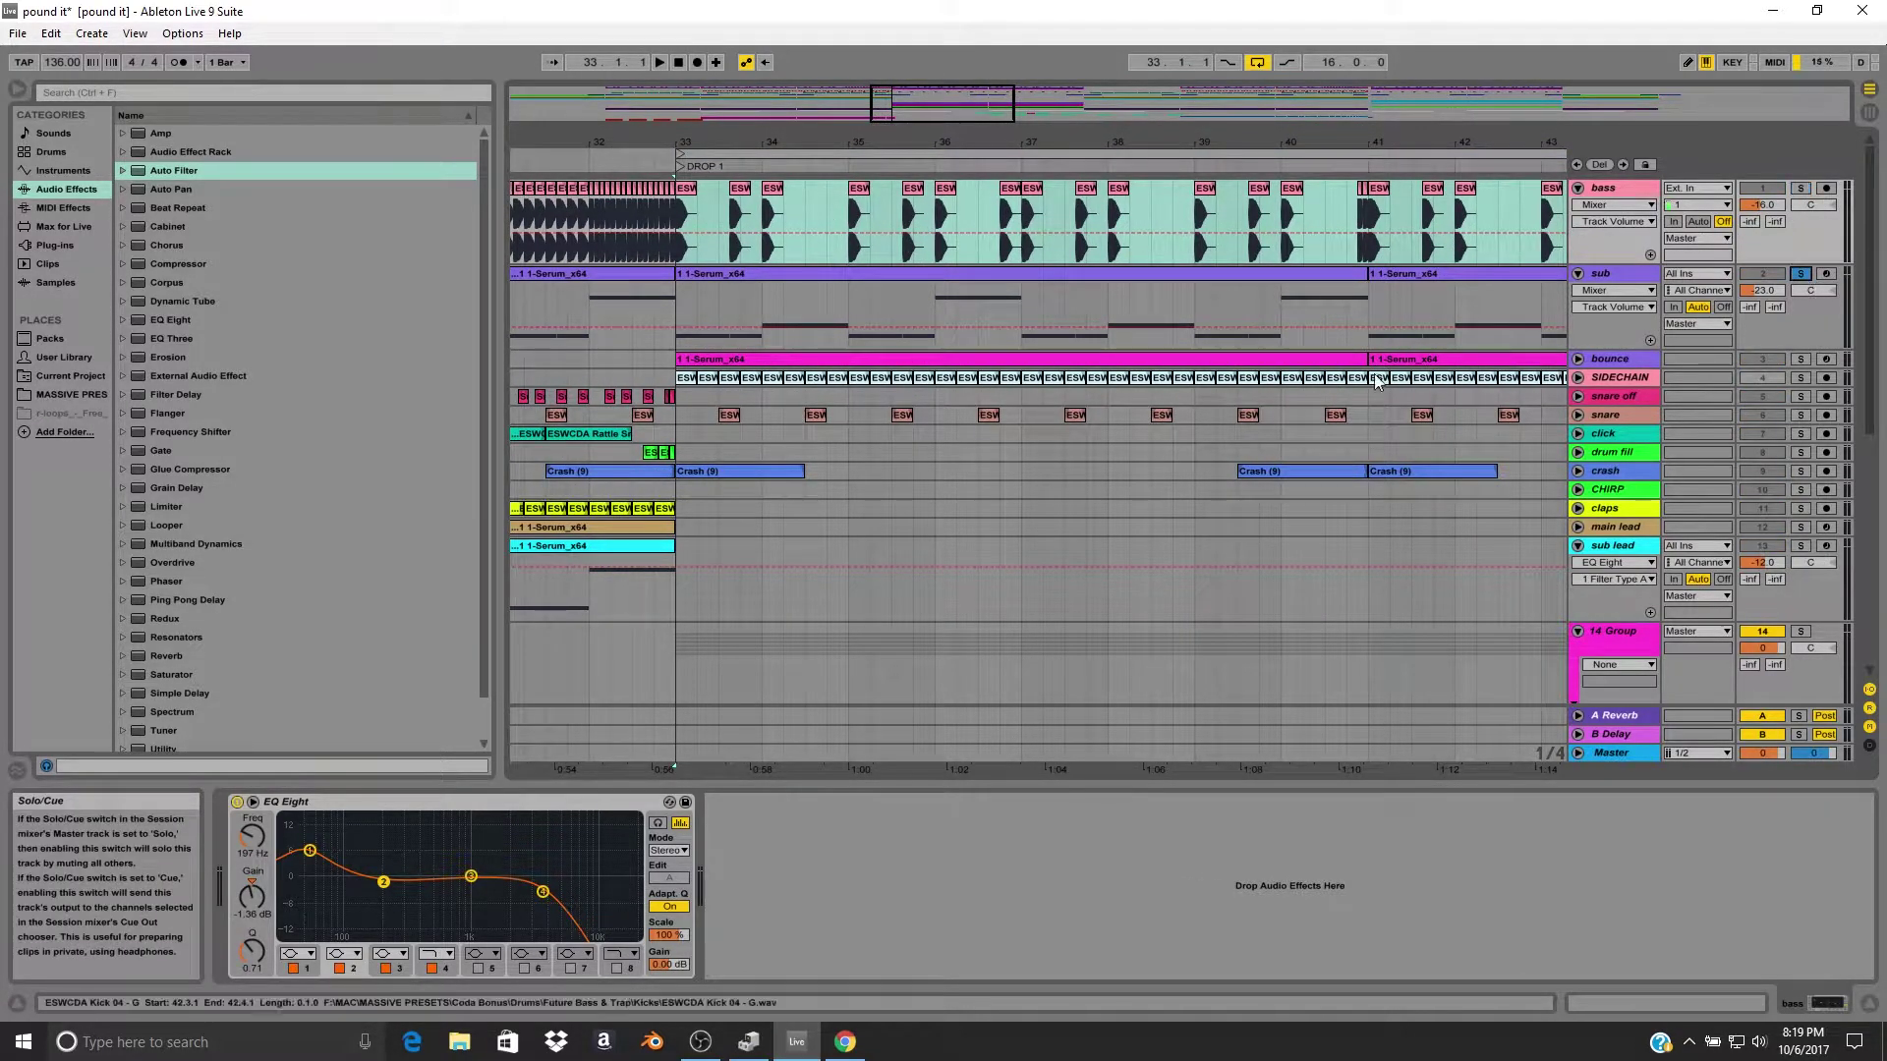
{"action": "key", "text": "space"}
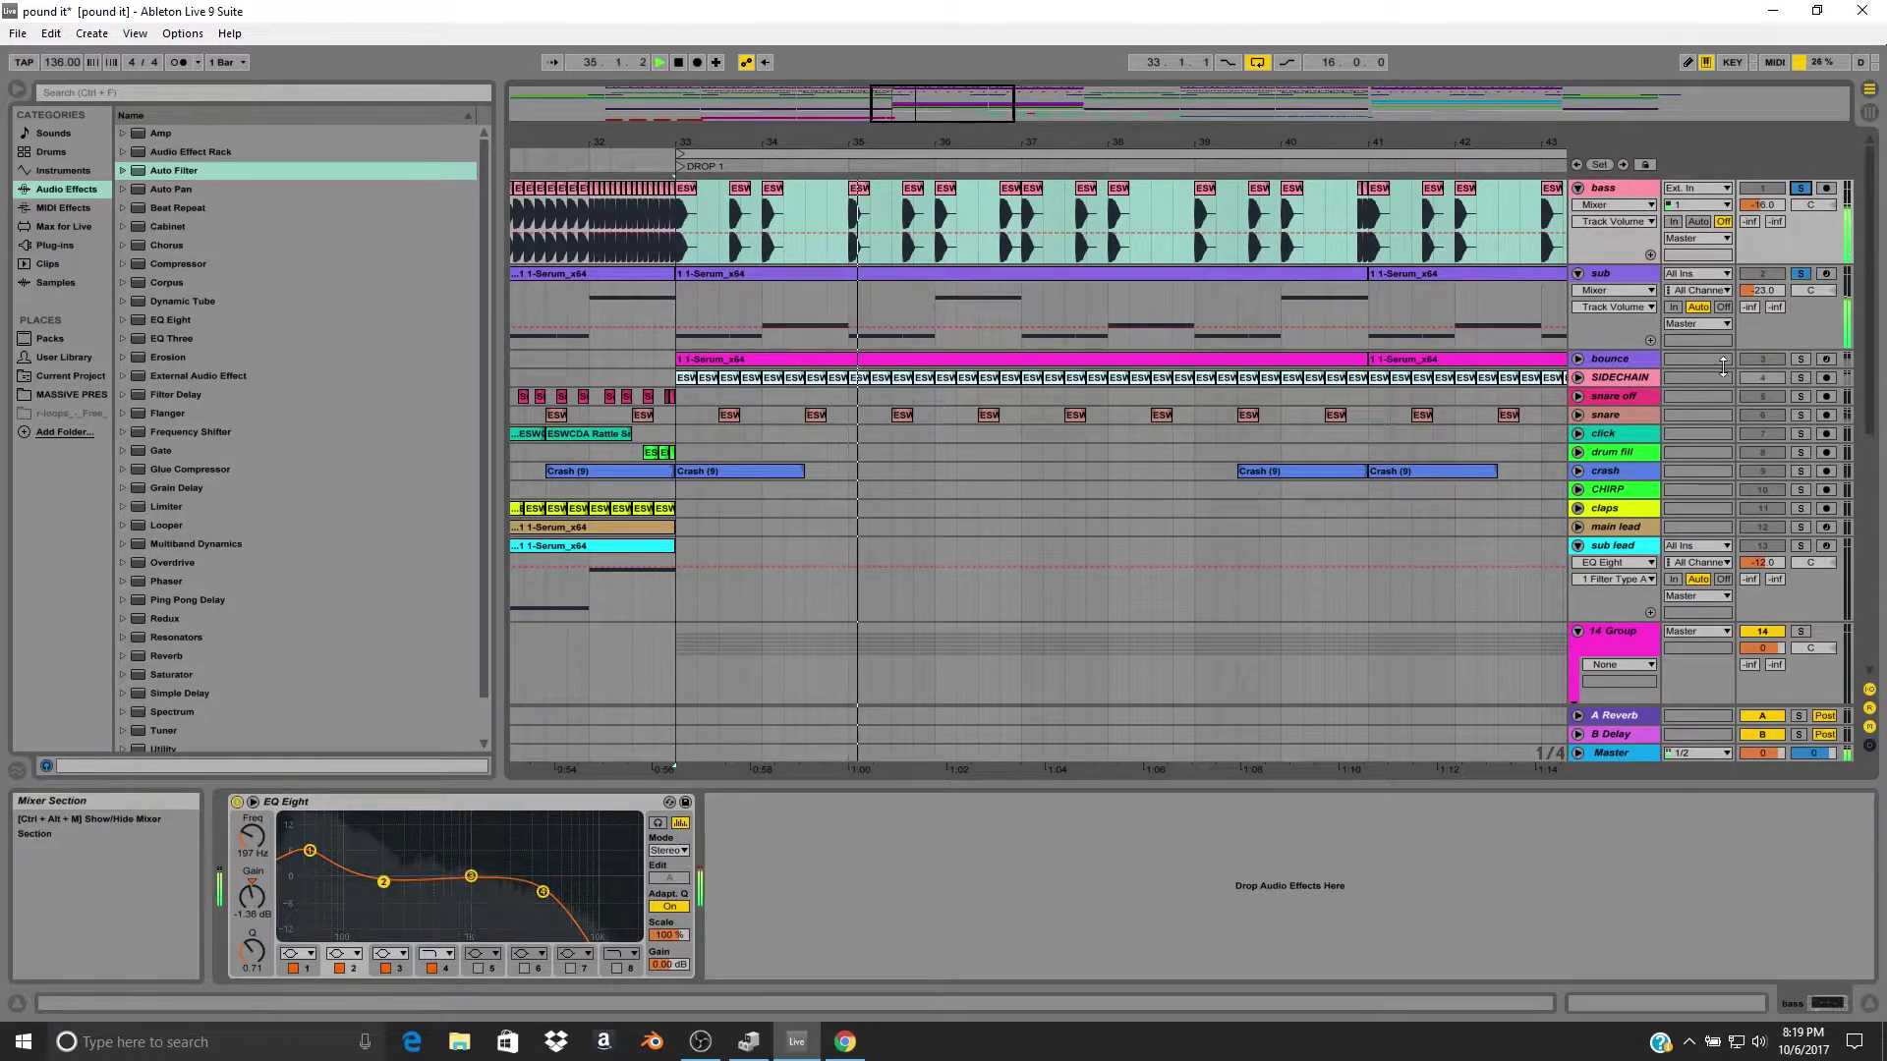
{"action": "key", "text": "space"}
{"action": "left_click", "coordinate": [1802, 274]}
Select the sub clip starting at bar 33 and show the sub track's device chain.
{"action": "left_click_drag", "start_coordinate": [1022, 143], "coordinate": [948, 137]}
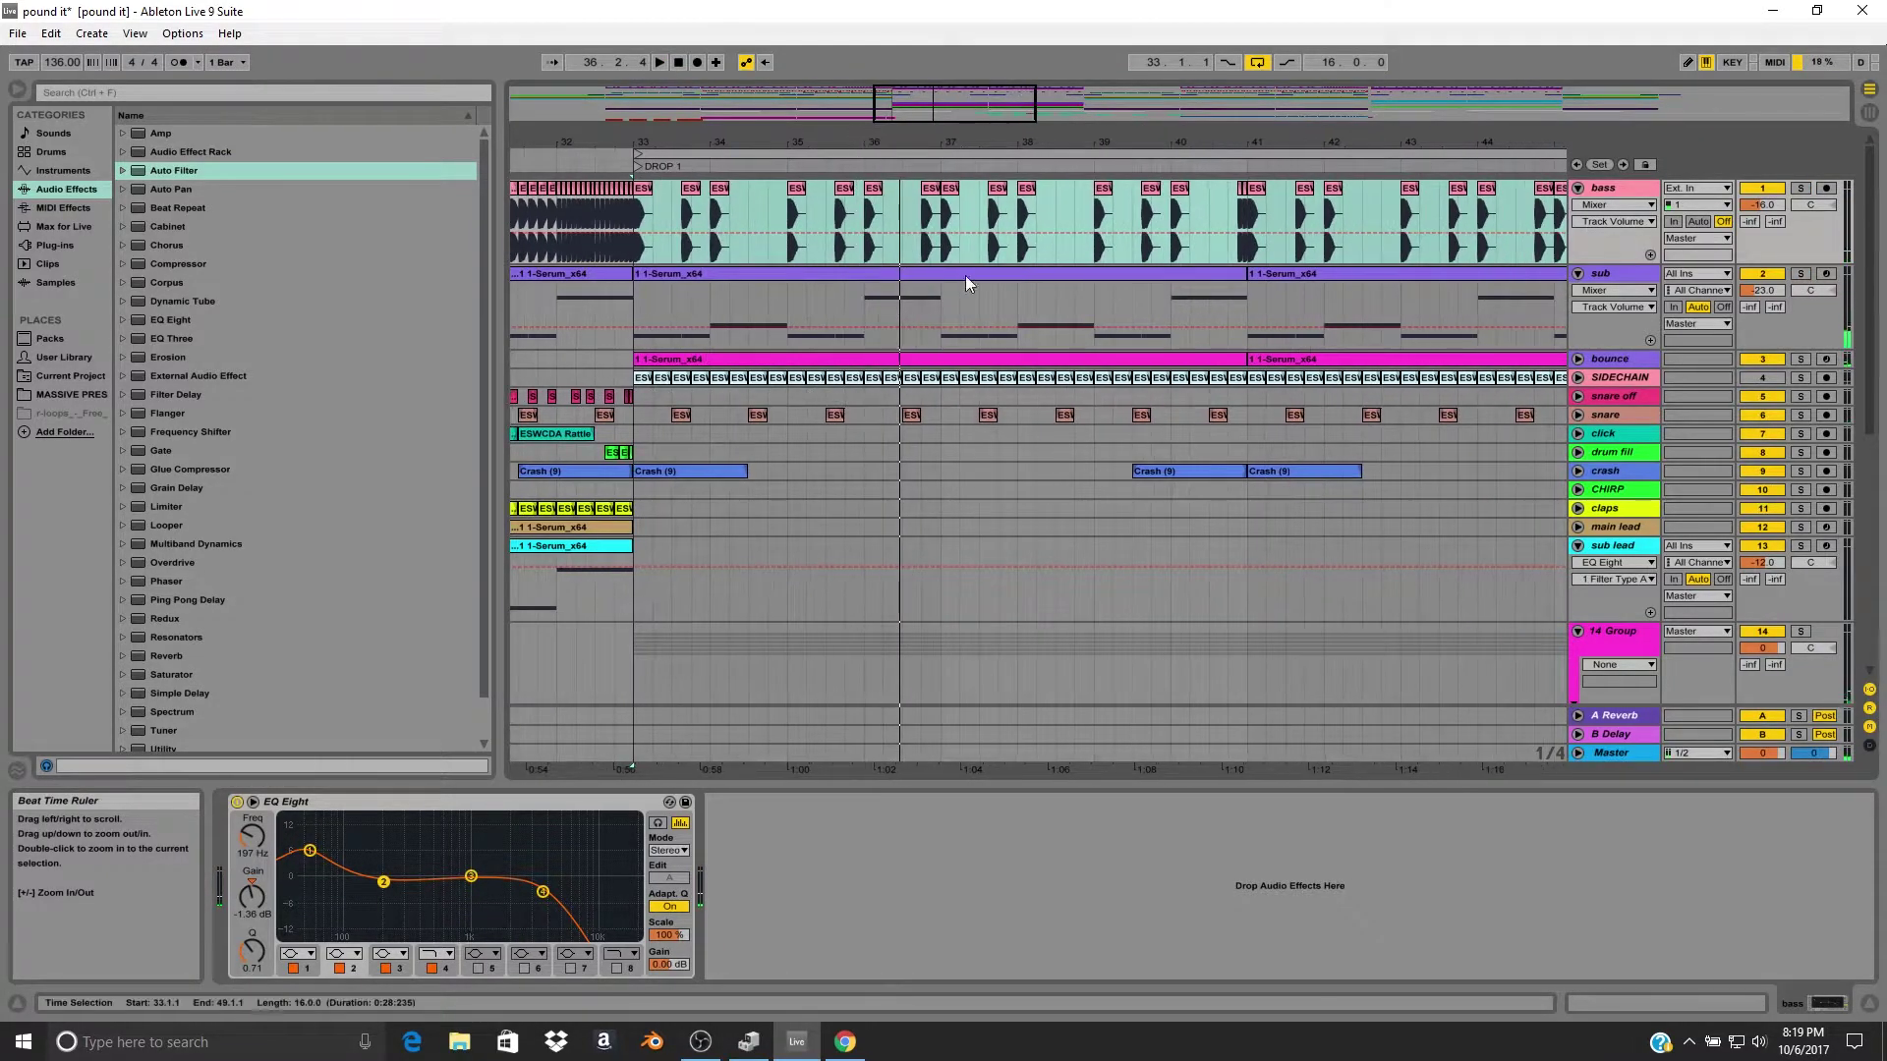
{"action": "scroll", "coordinate": [948, 276], "scroll_direction": "down", "scroll_amount": 3}
{"action": "scroll", "coordinate": [1117, 292], "scroll_direction": "up", "scroll_amount": 2}
{"action": "scroll", "coordinate": [759, 186], "scroll_direction": "up", "scroll_amount": 1}
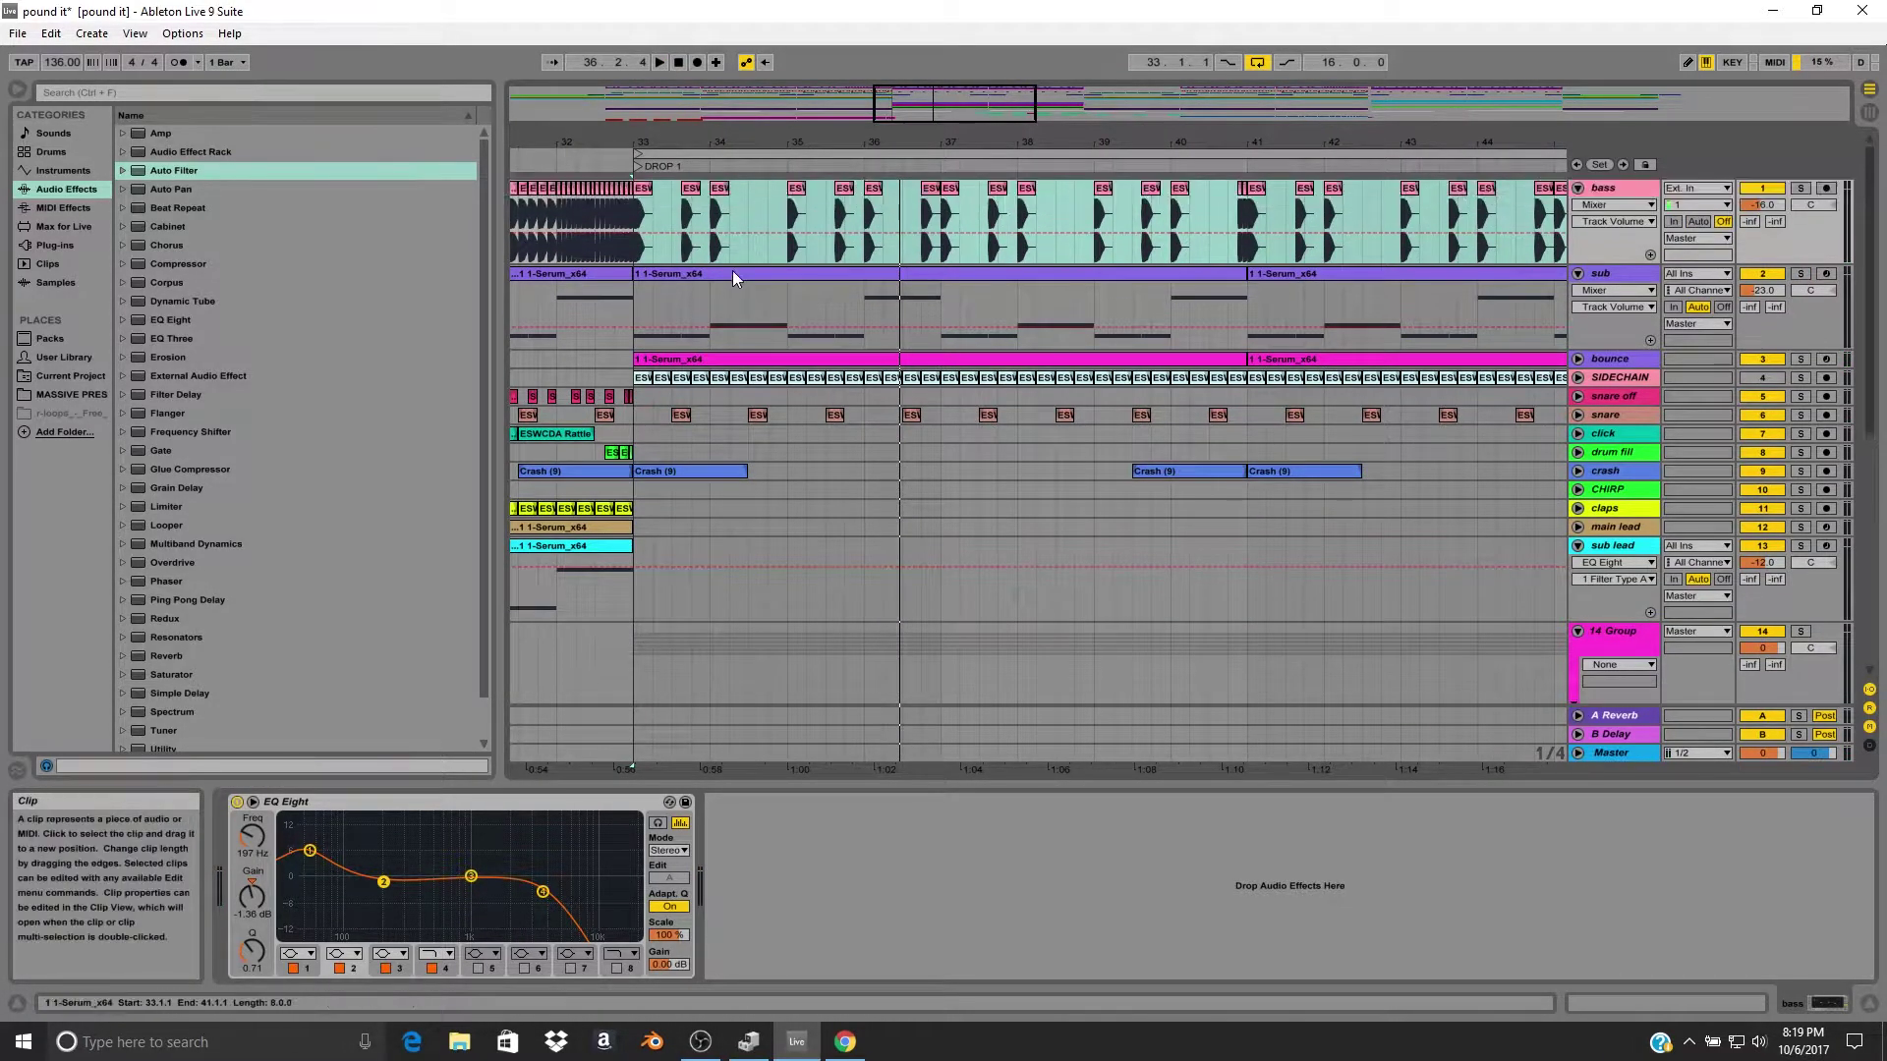
{"action": "left_click_drag", "start_coordinate": [710, 156], "coordinate": [892, 261]}
{"action": "left_click", "coordinate": [906, 273]}
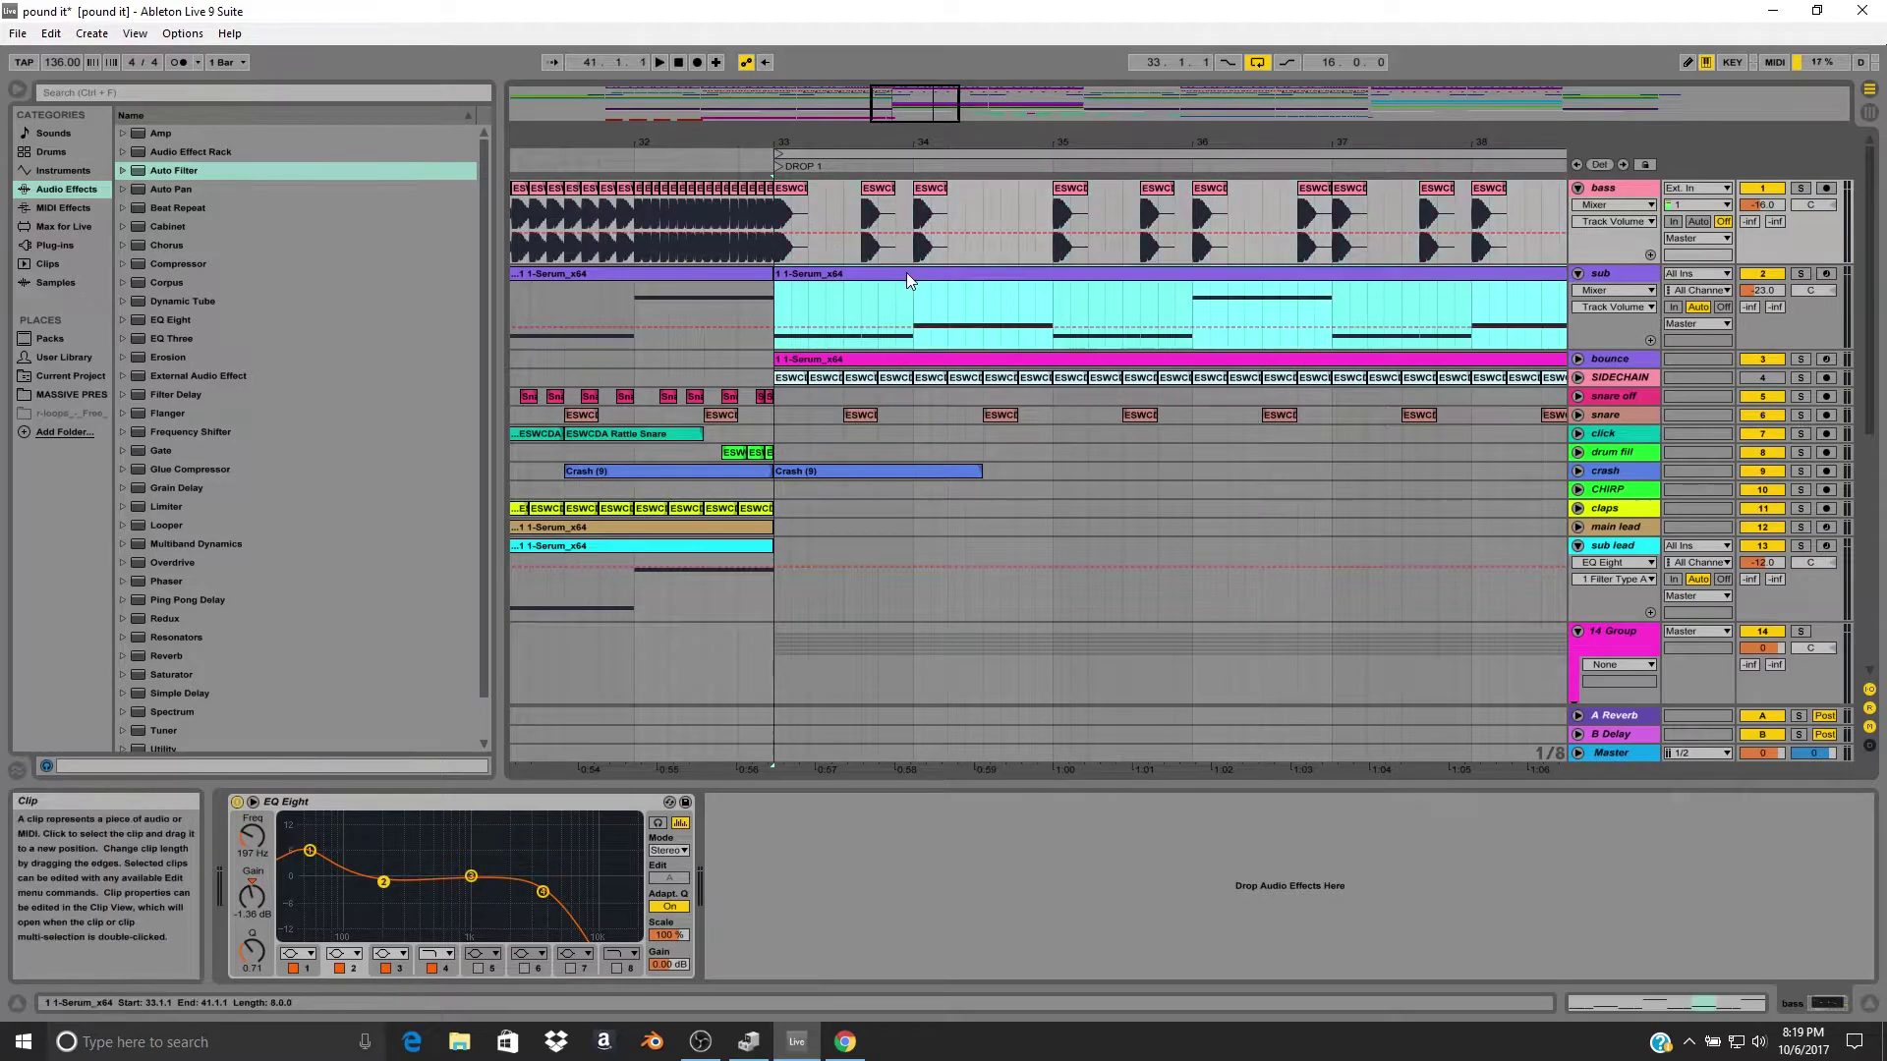
{"action": "left_click", "coordinate": [1599, 277]}
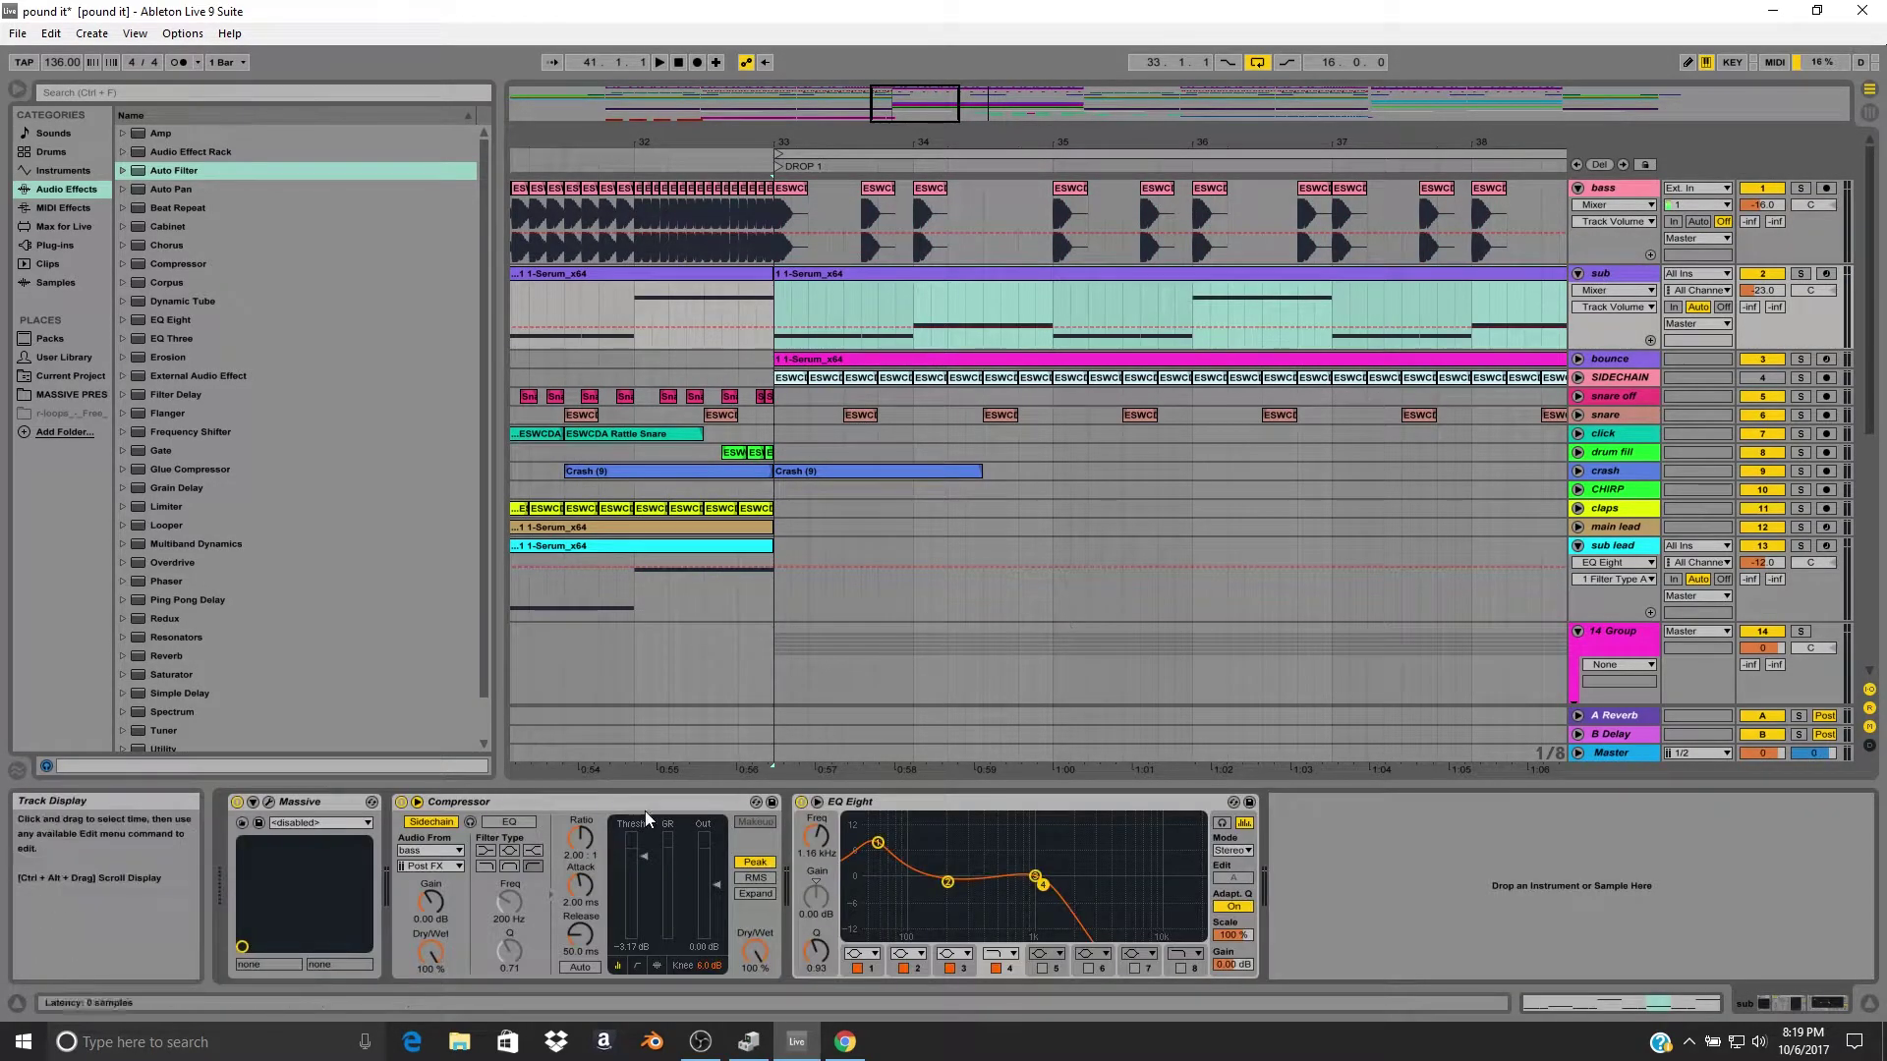
Audition the SIDECHAIN track unfolded and soloed from bar 33, and return it to folded and unsoloed.
{"action": "left_click_drag", "start_coordinate": [1089, 144], "coordinate": [868, 83]}
{"action": "left_click_drag", "start_coordinate": [1070, 134], "coordinate": [864, 86]}
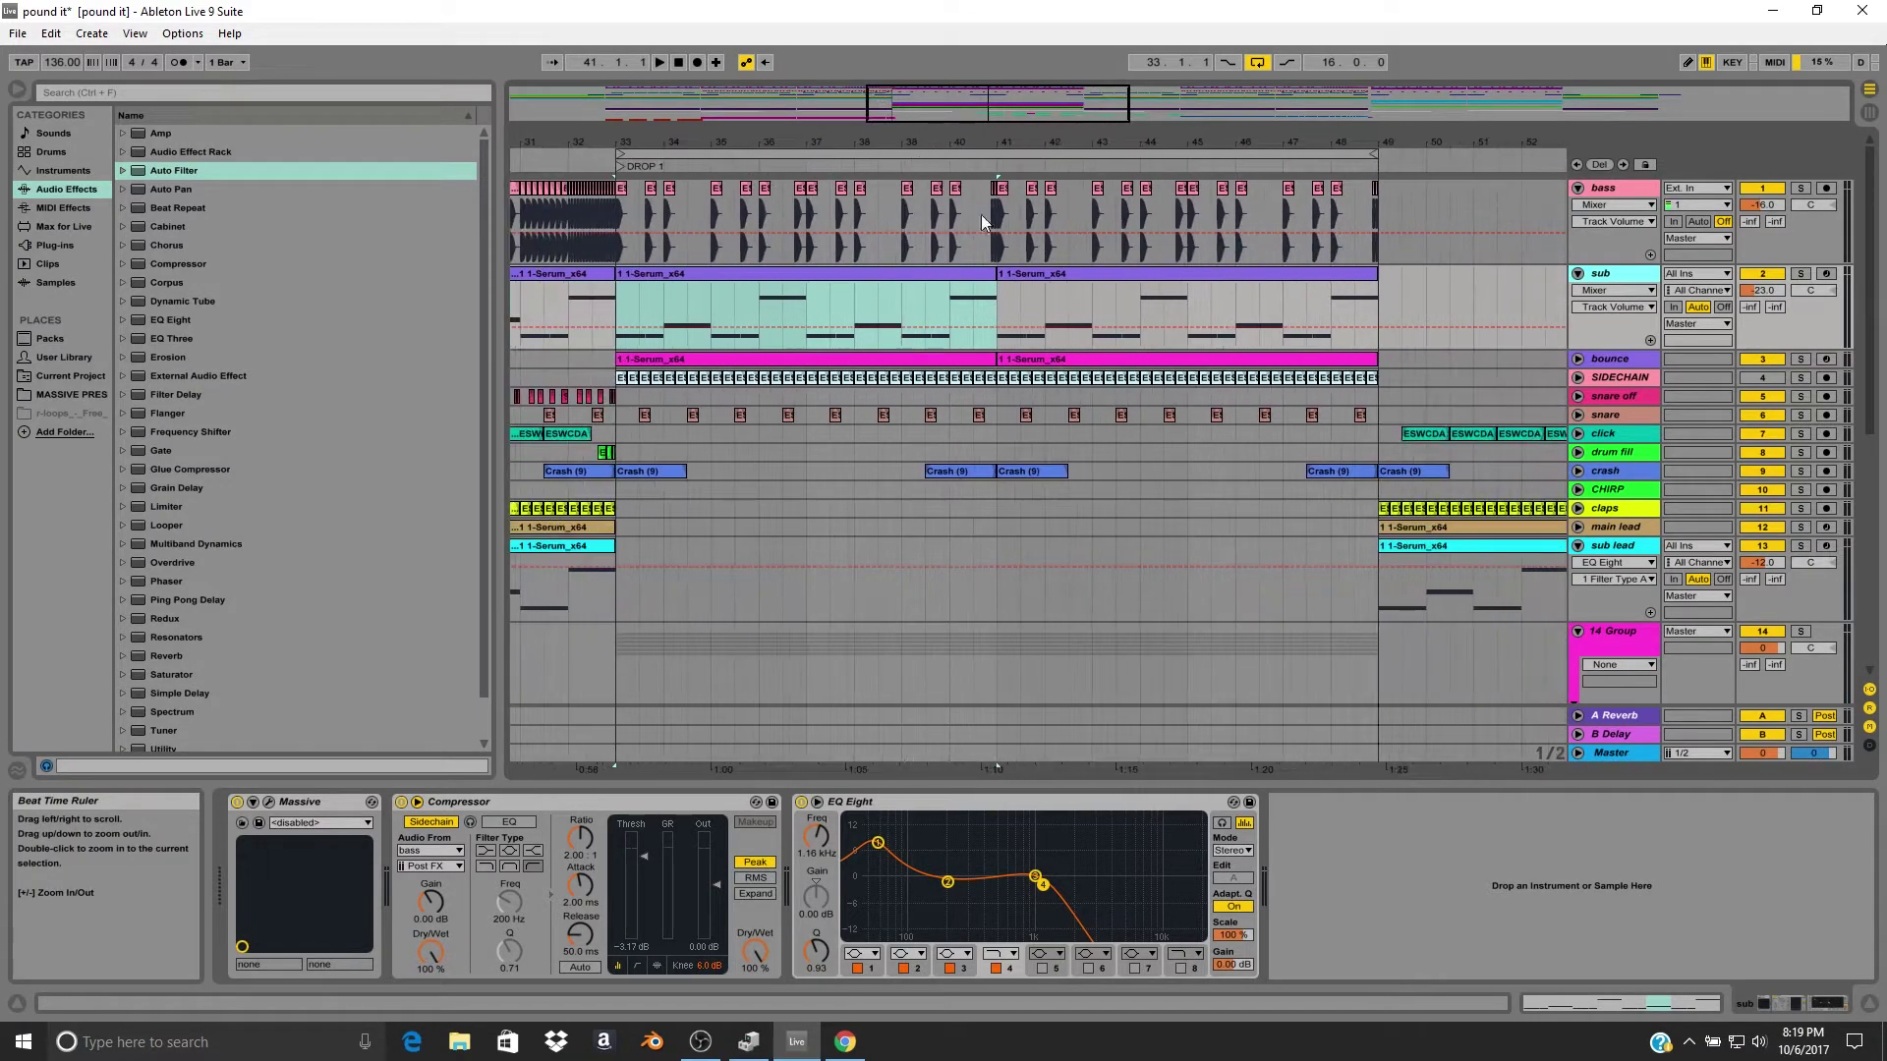
{"action": "left_click", "coordinate": [1601, 377]}
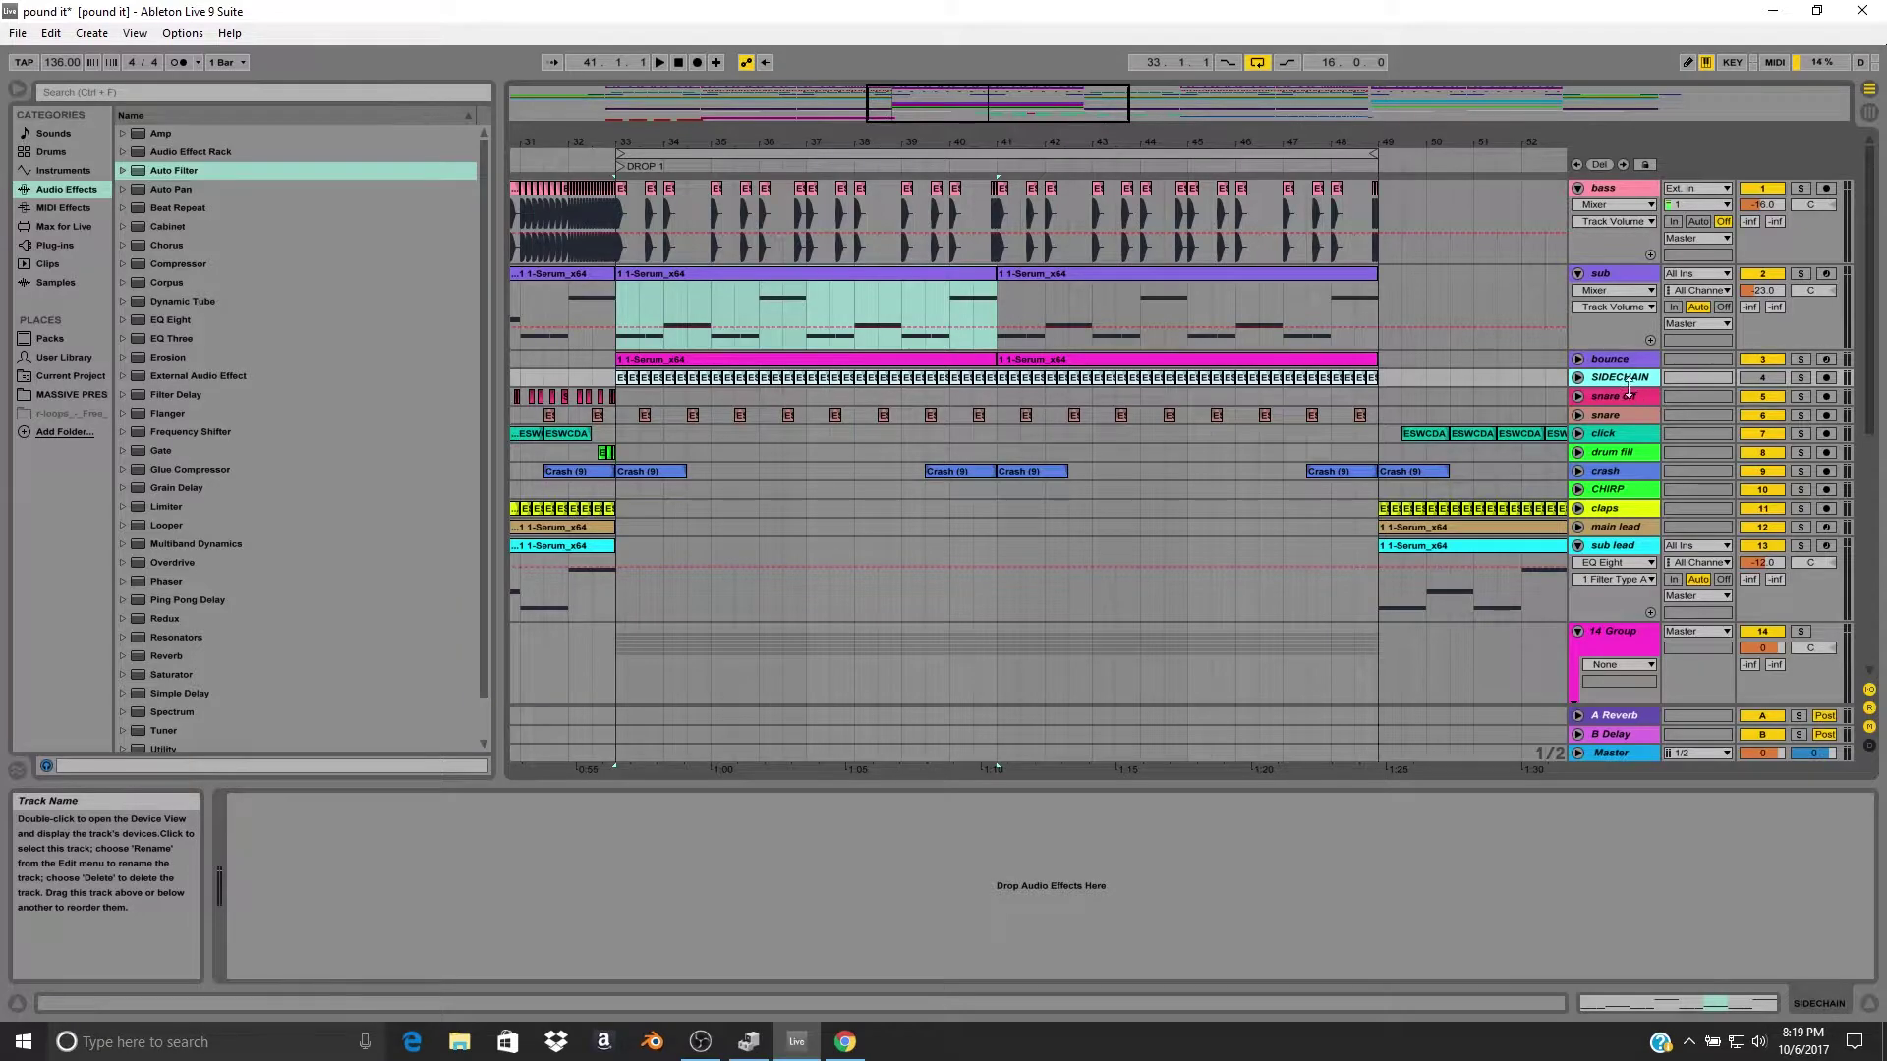
{"action": "left_click", "coordinate": [1801, 378]}
{"action": "left_click", "coordinate": [1578, 377]}
{"action": "key", "text": "space"}
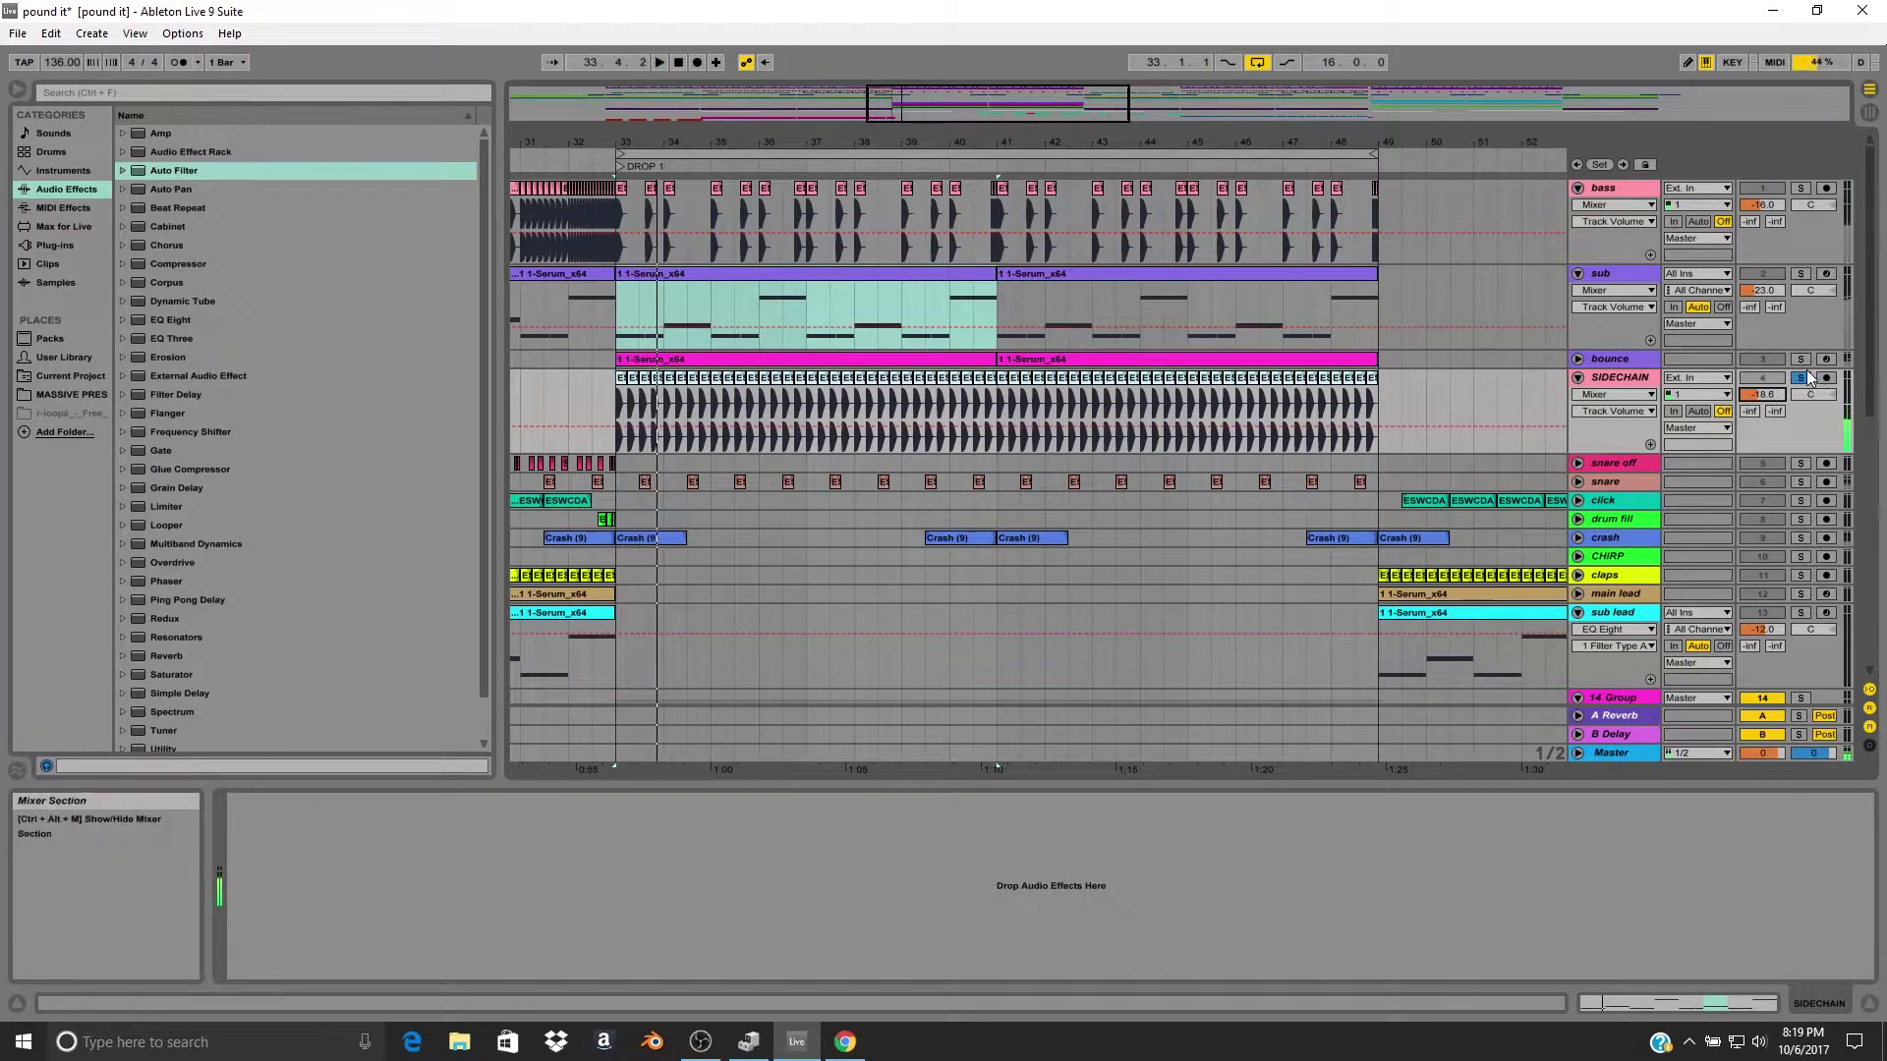
{"action": "left_click", "coordinate": [1801, 378]}
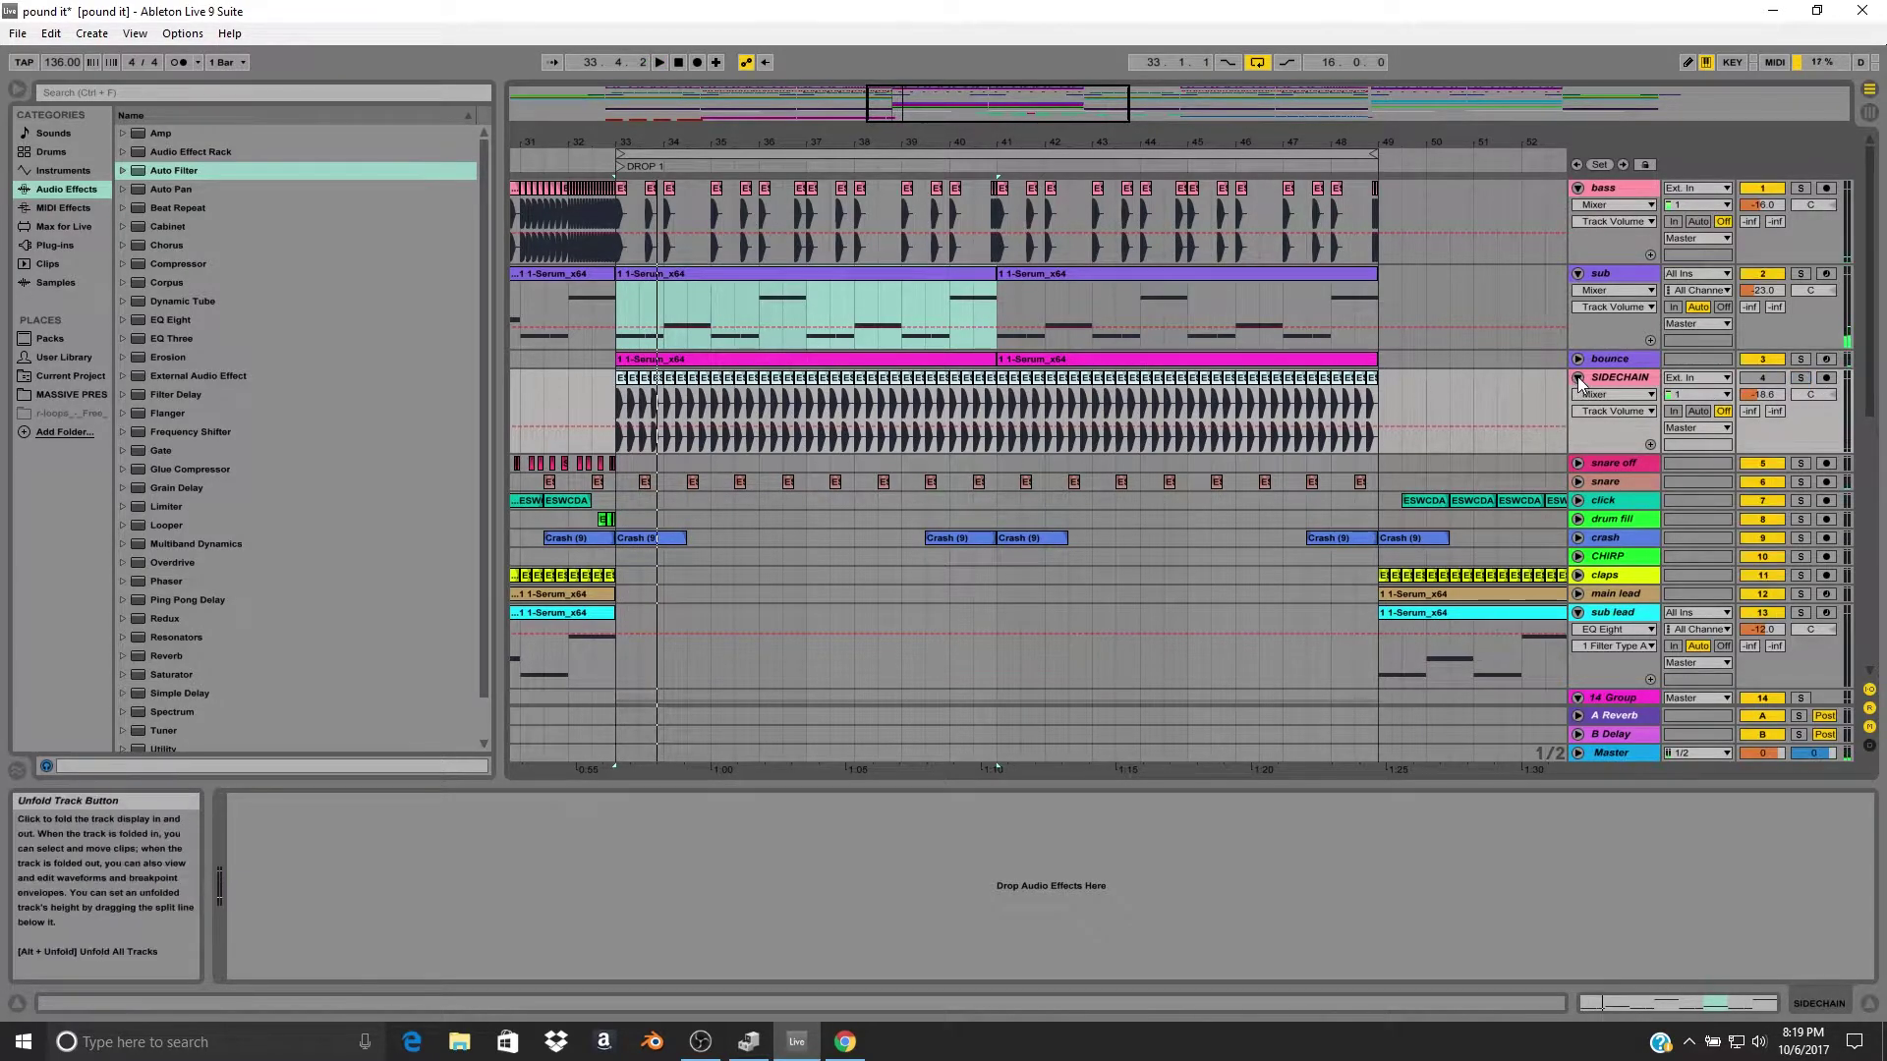
{"action": "left_click", "coordinate": [1577, 379]}
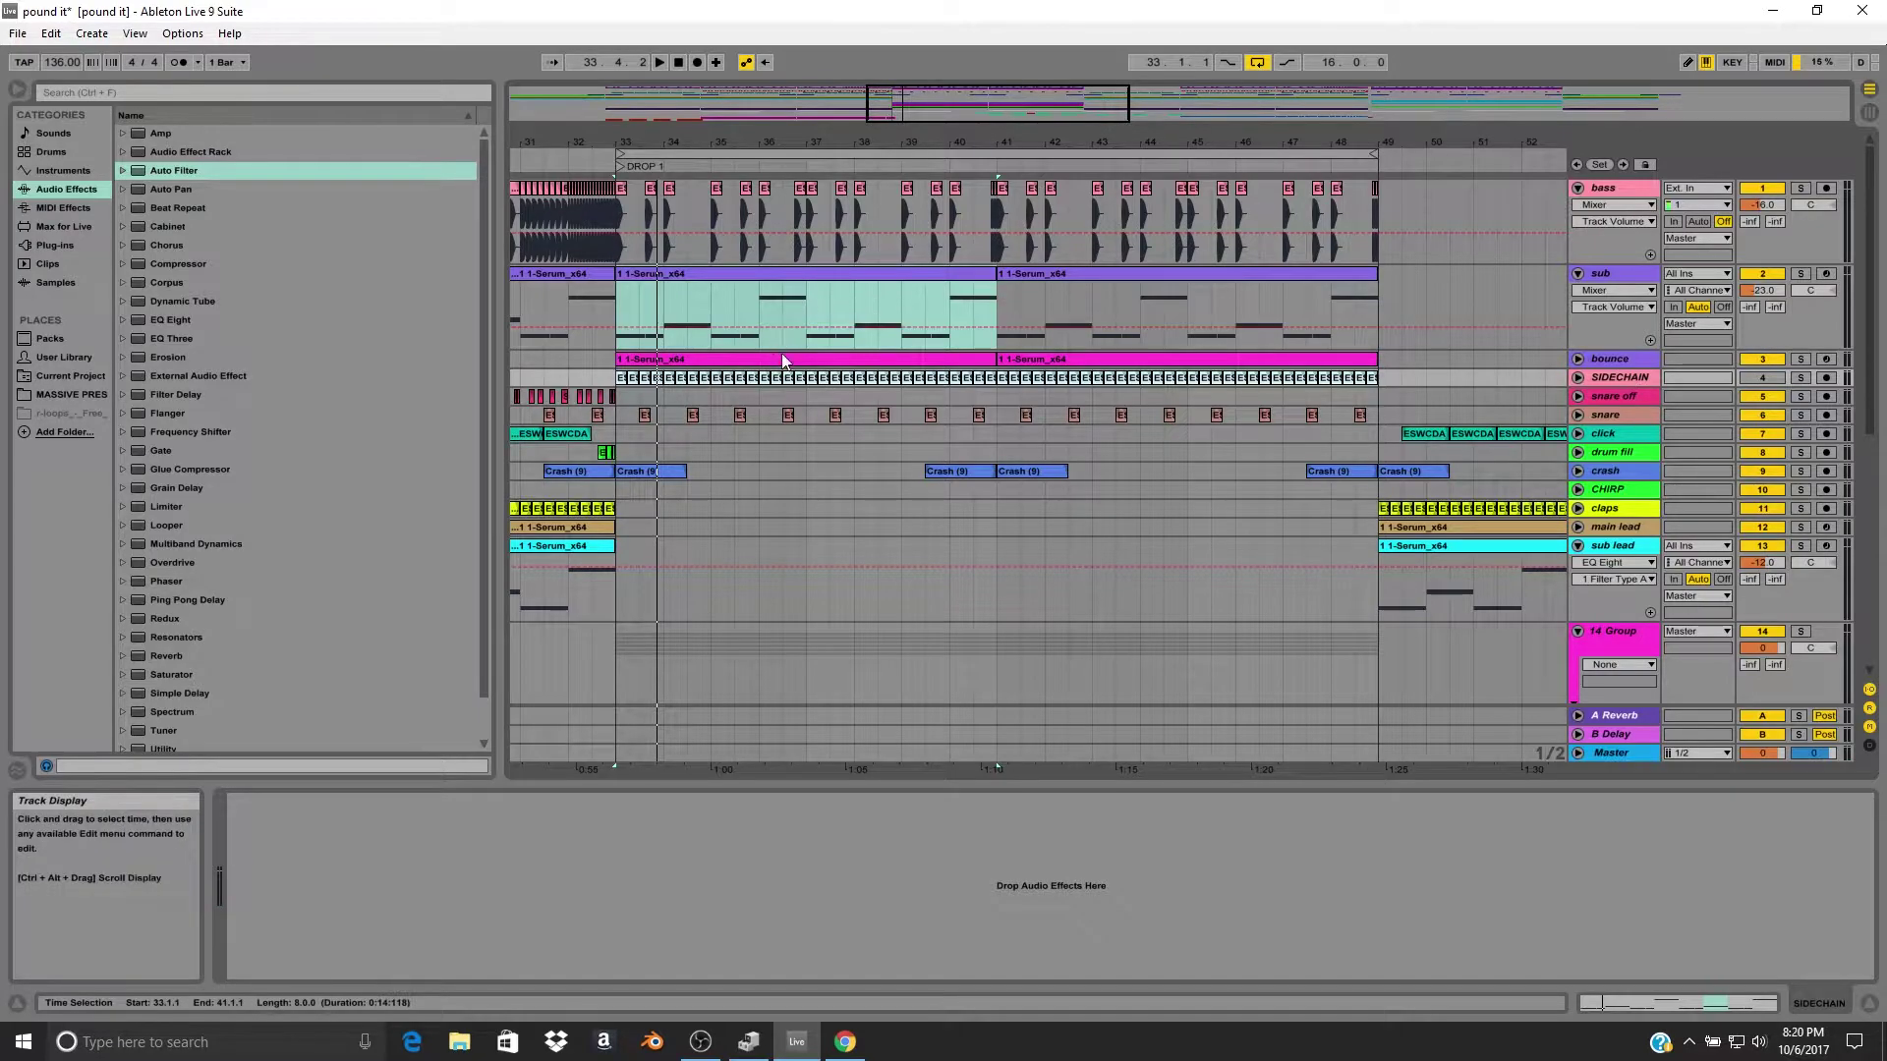
Open the sub clip starting at bar 33 to examine its MIDI notes.
{"action": "double_click", "coordinate": [735, 273]}
{"action": "left_click_drag", "start_coordinate": [706, 142], "coordinate": [714, 236]}
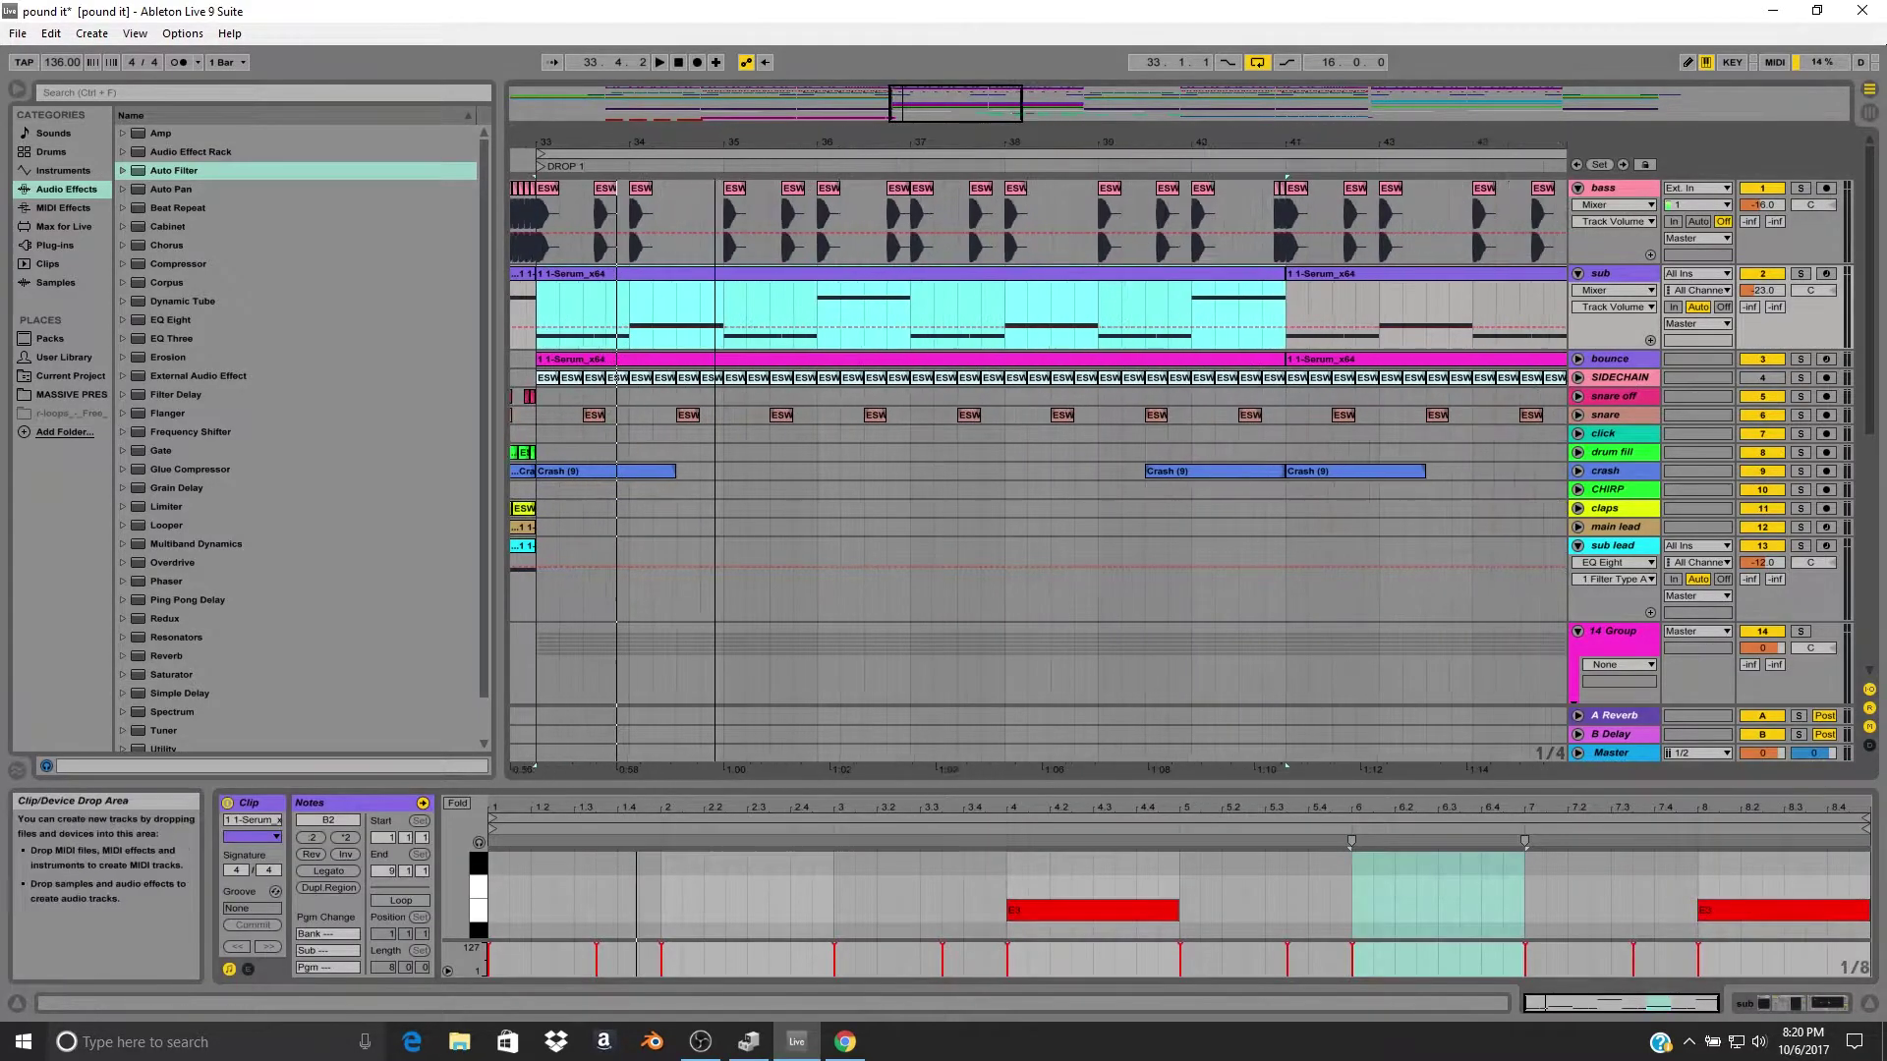
{"action": "left_click_drag", "start_coordinate": [629, 278], "coordinate": [725, 278]}
{"action": "left_click", "coordinate": [727, 265]}
{"action": "left_click", "coordinate": [724, 277]}
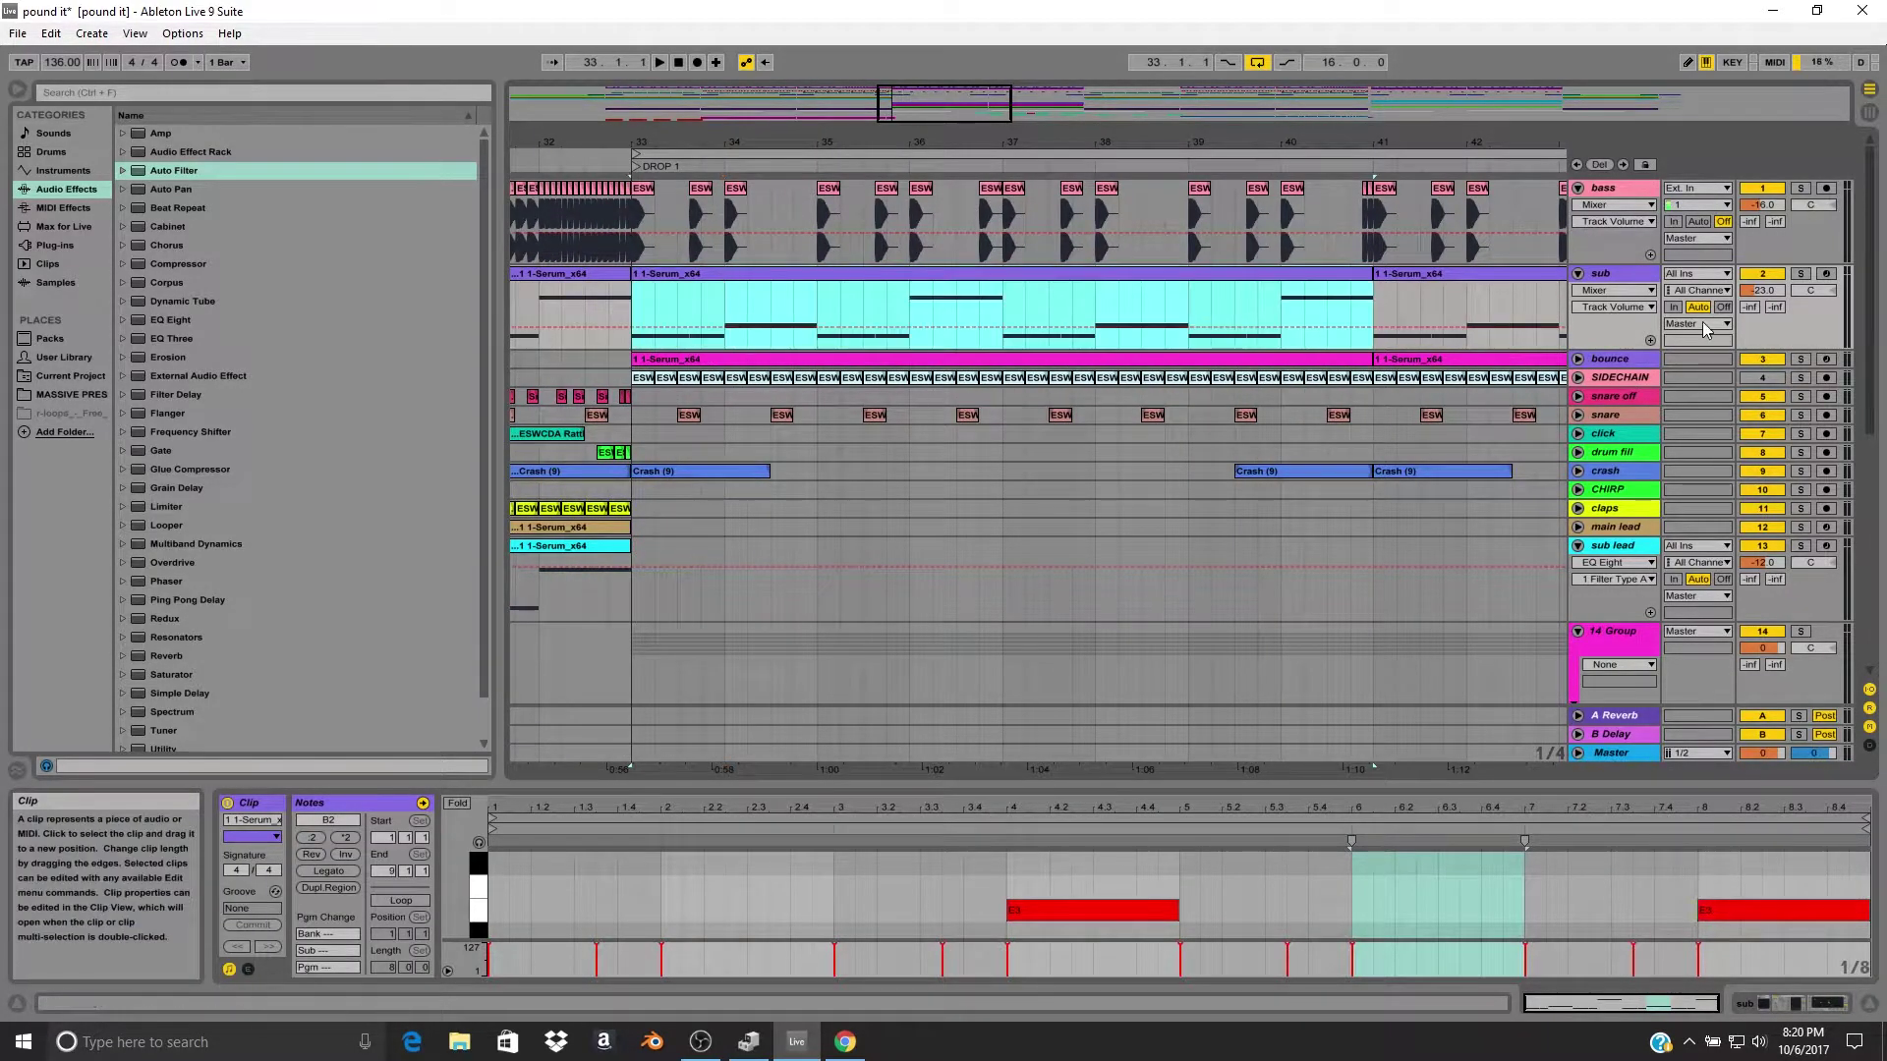
Unfold the bounce track and compare its clip at bar 33 with the sub clip above it.
{"action": "left_click", "coordinate": [1577, 358]}
{"action": "left_click", "coordinate": [1073, 364]}
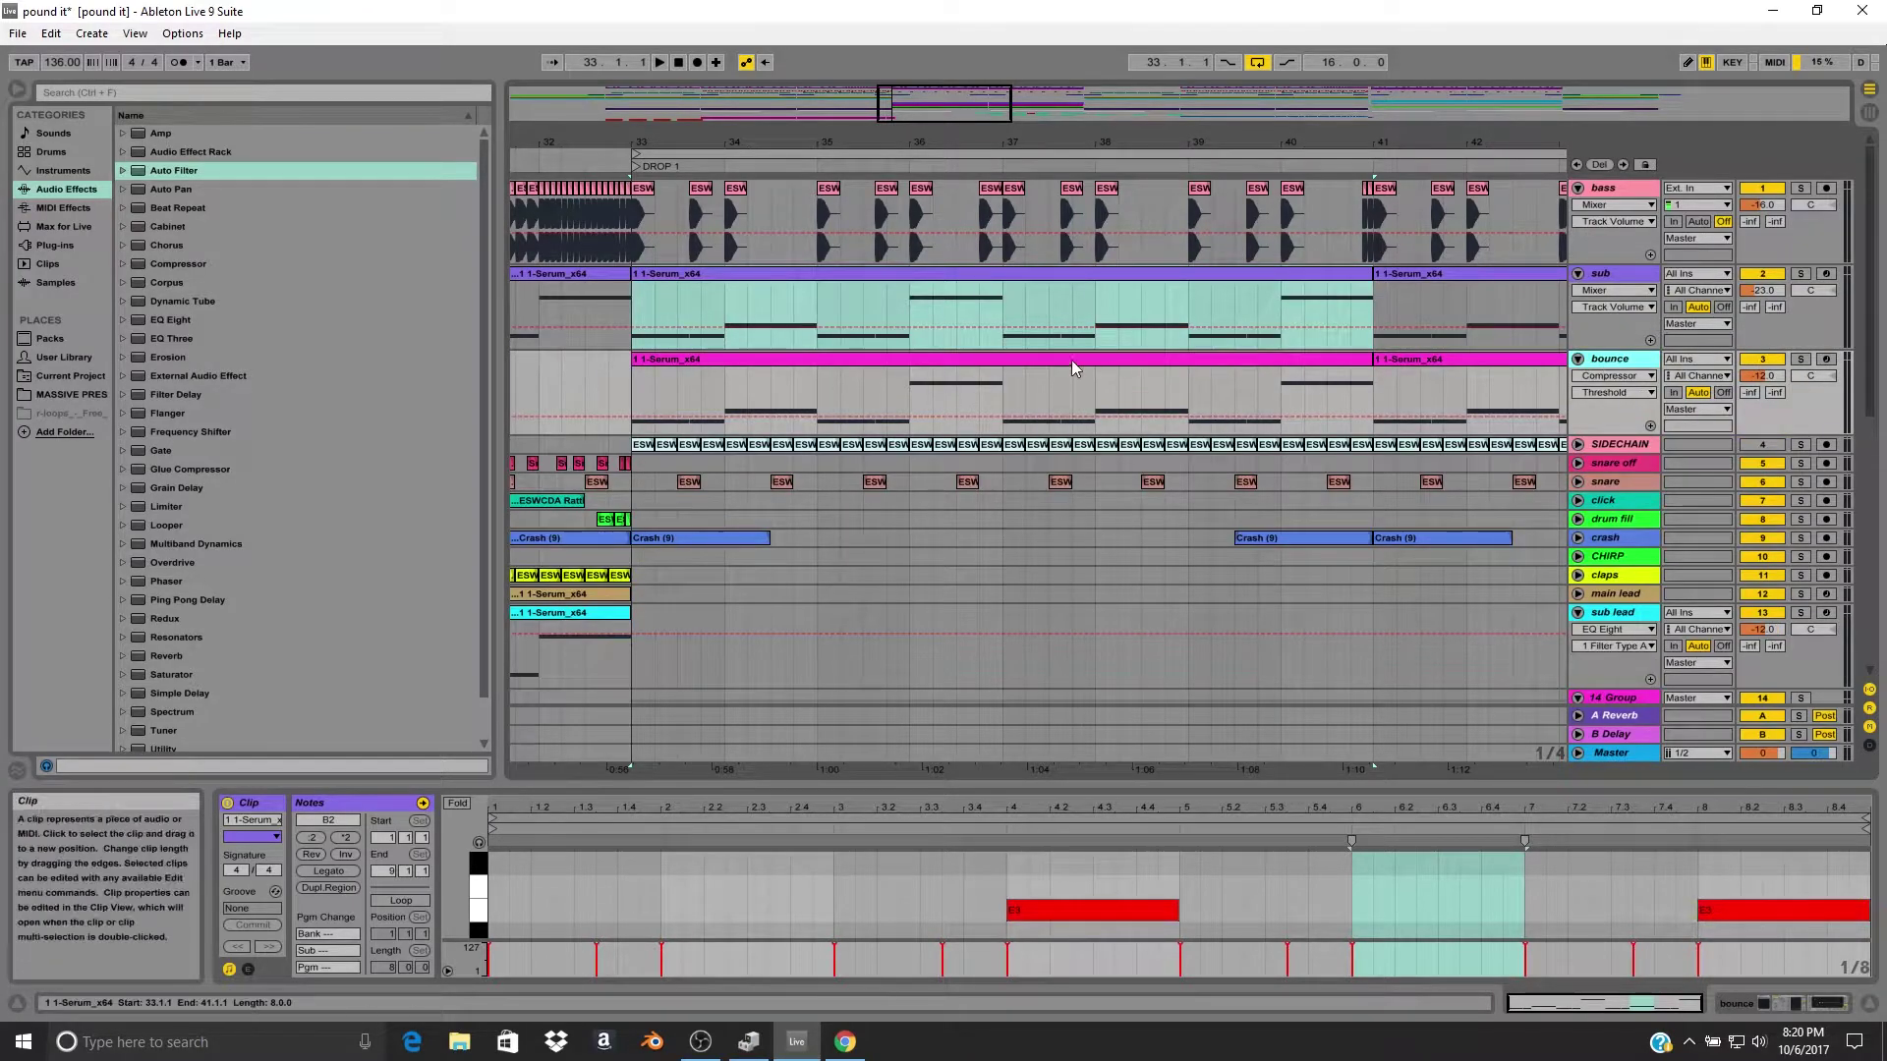
{"action": "left_click", "coordinate": [833, 277]}
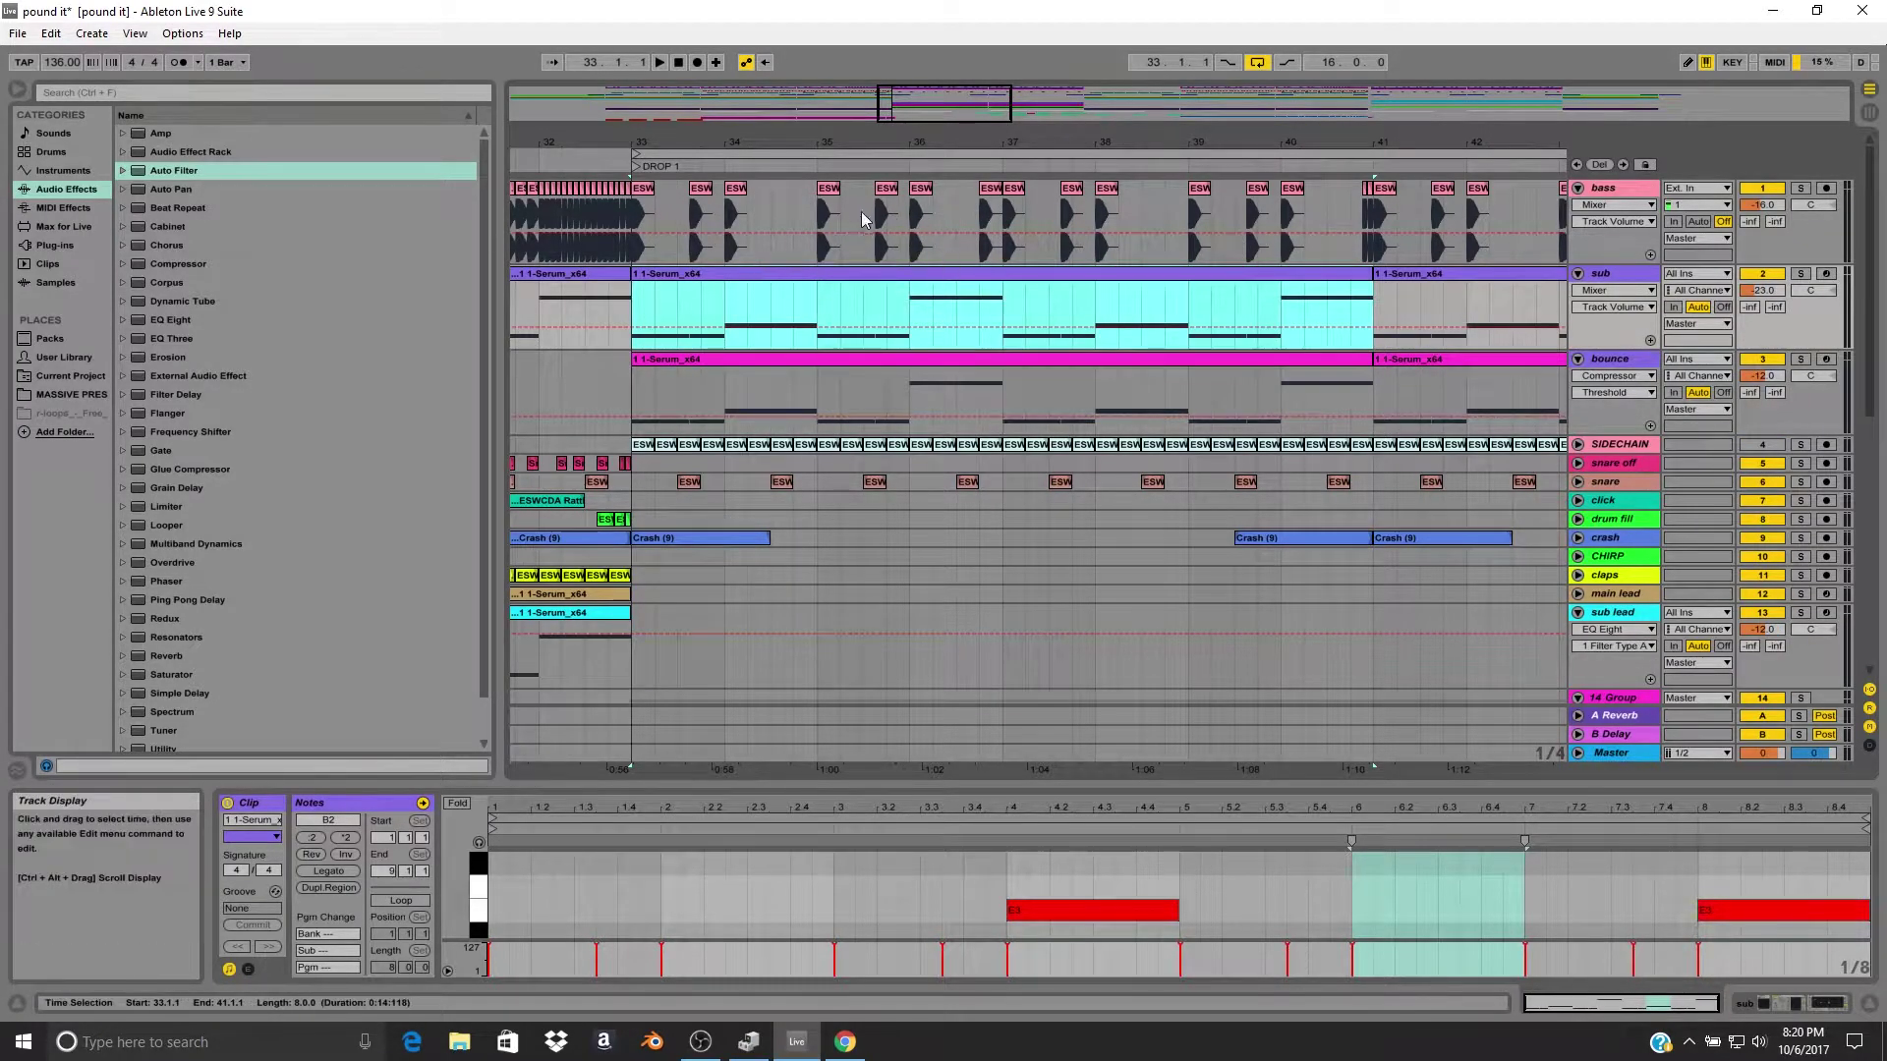
Highlight several stretches of bass kicks between bars 33 and 37 and show the sub track's sidechained device chain.
{"action": "left_click_drag", "start_coordinate": [834, 215], "coordinate": [1063, 215]}
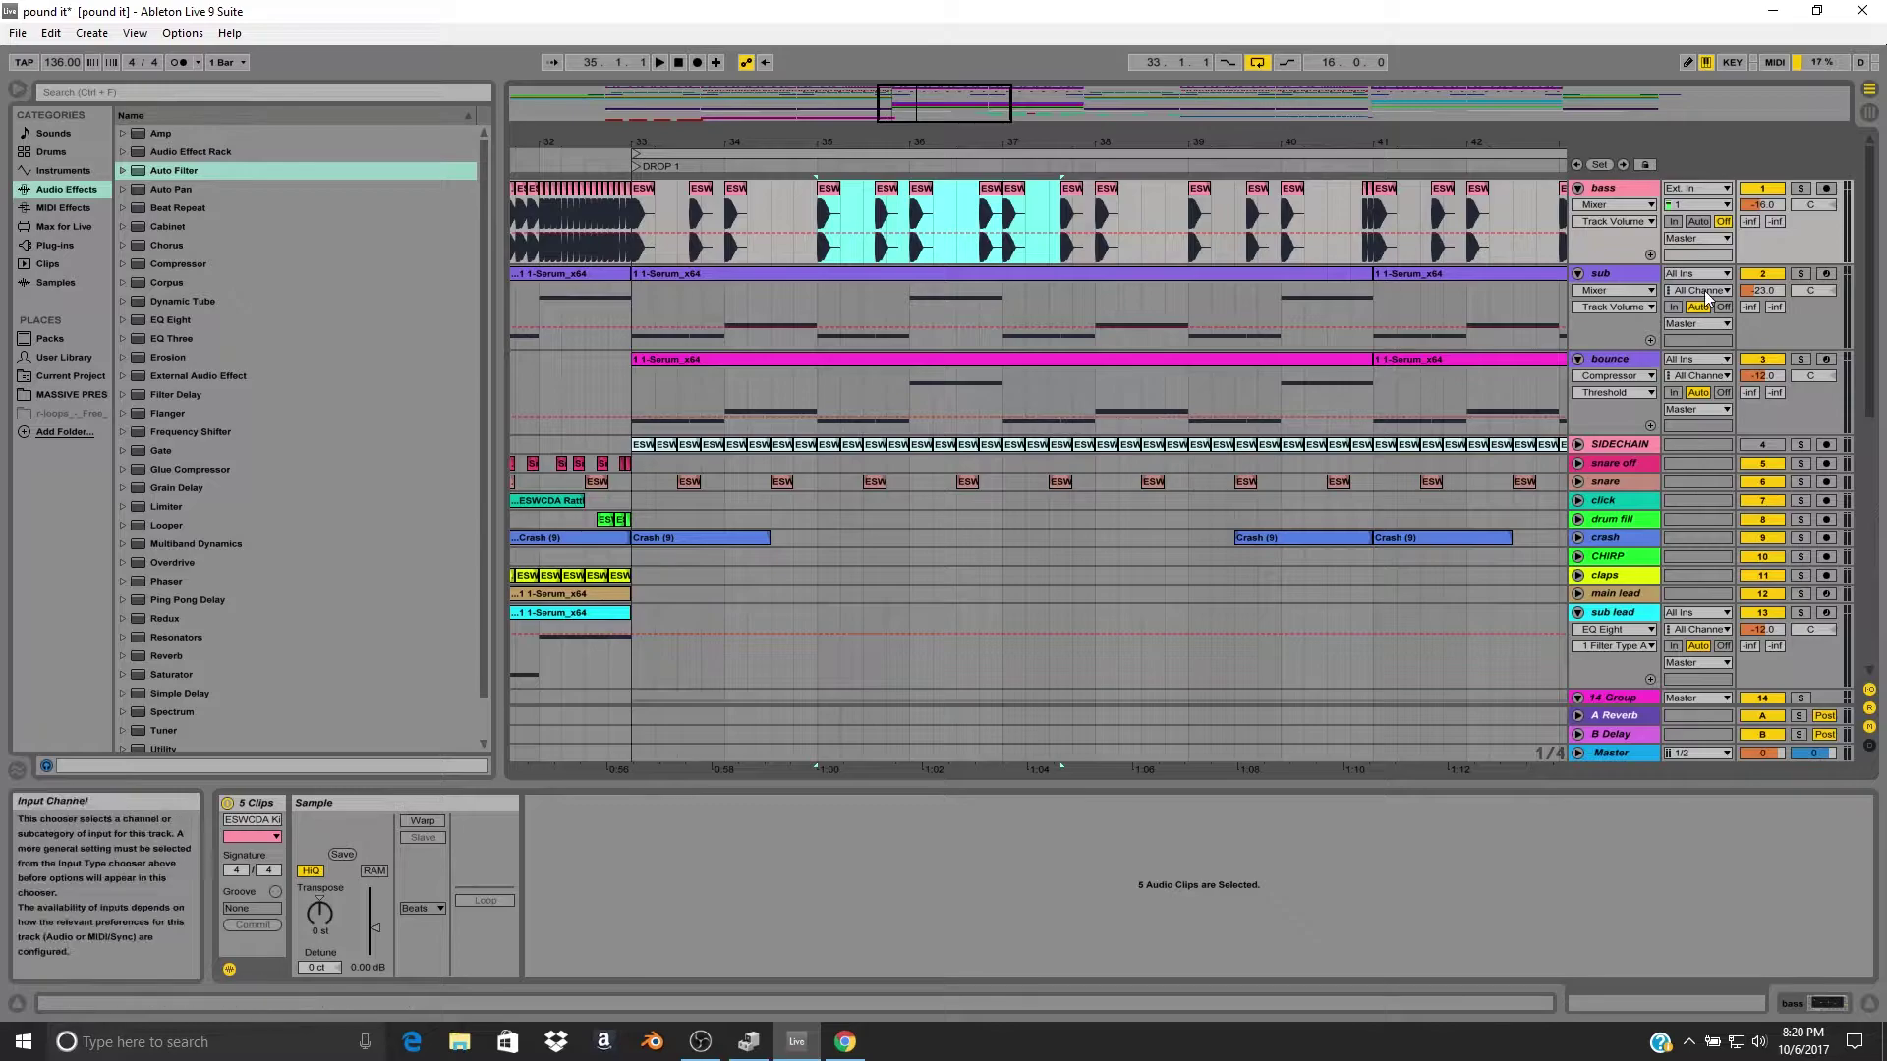
{"action": "double_click", "coordinate": [1626, 275]}
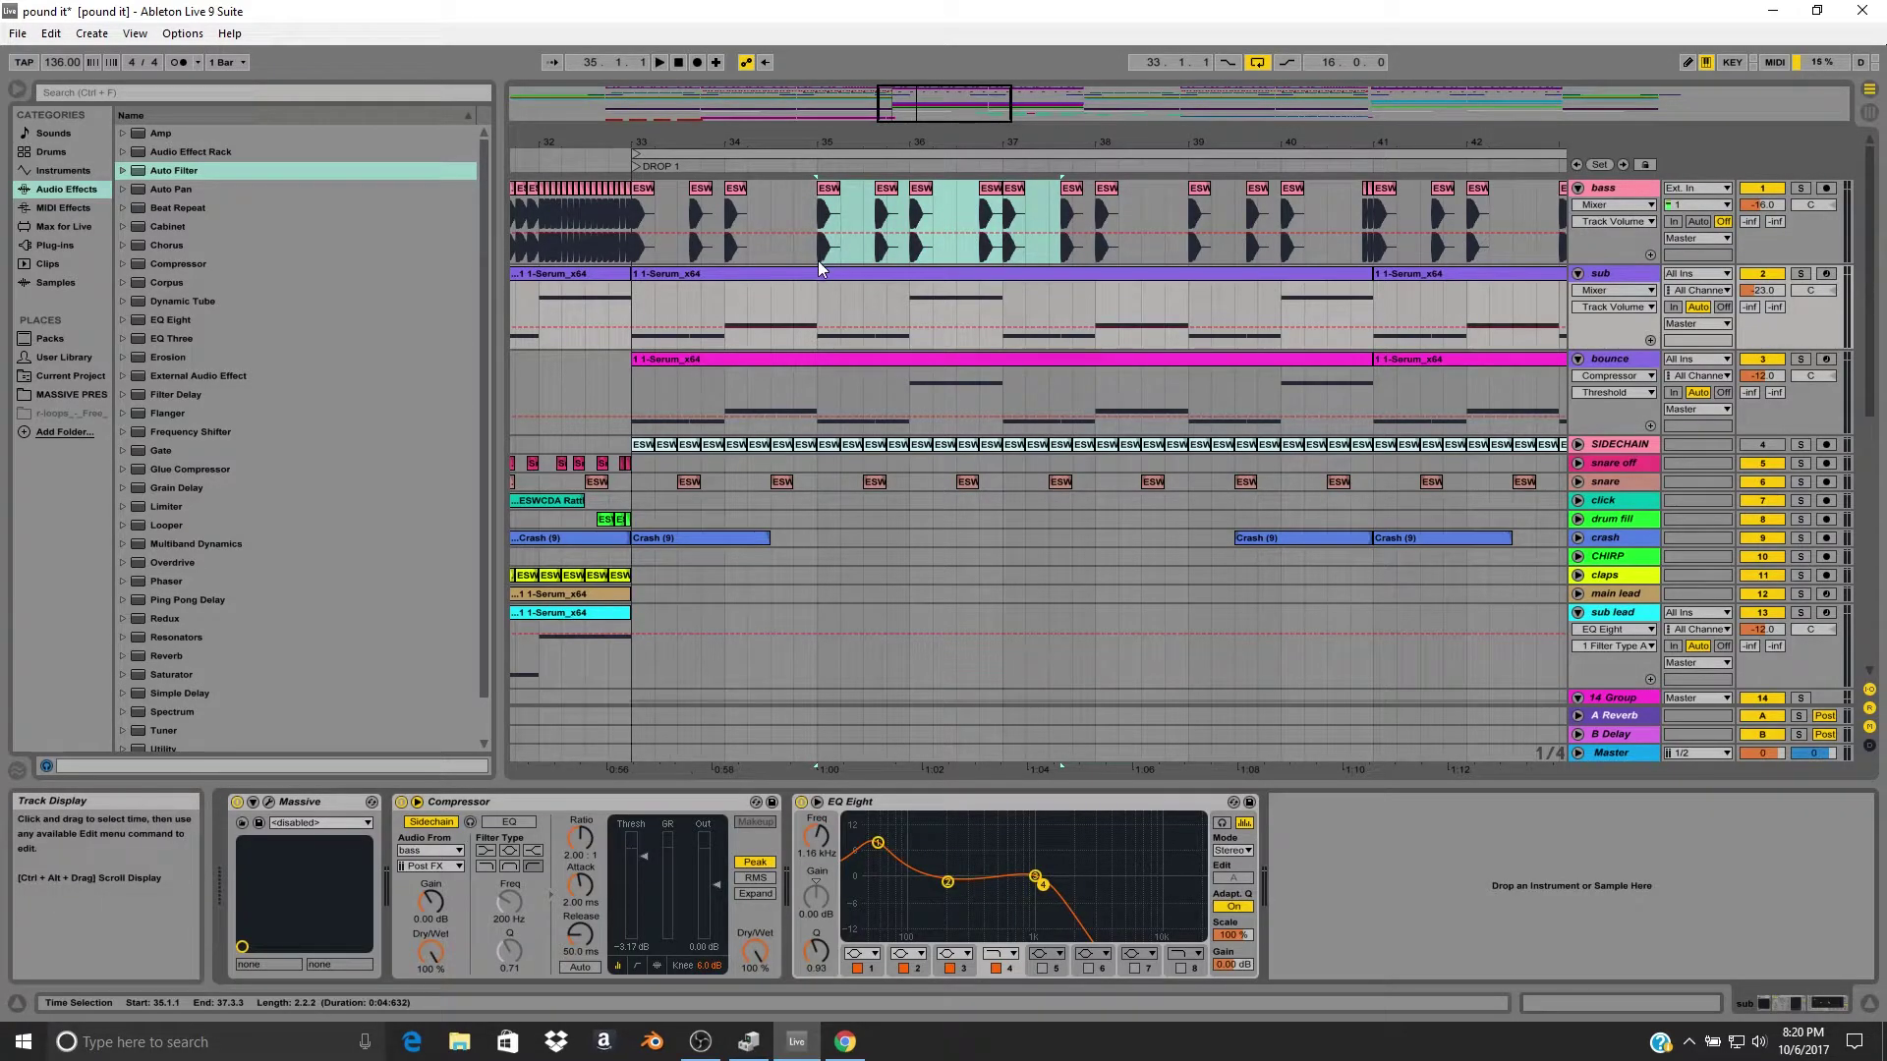
{"action": "left_click_drag", "start_coordinate": [745, 214], "coordinate": [952, 199]}
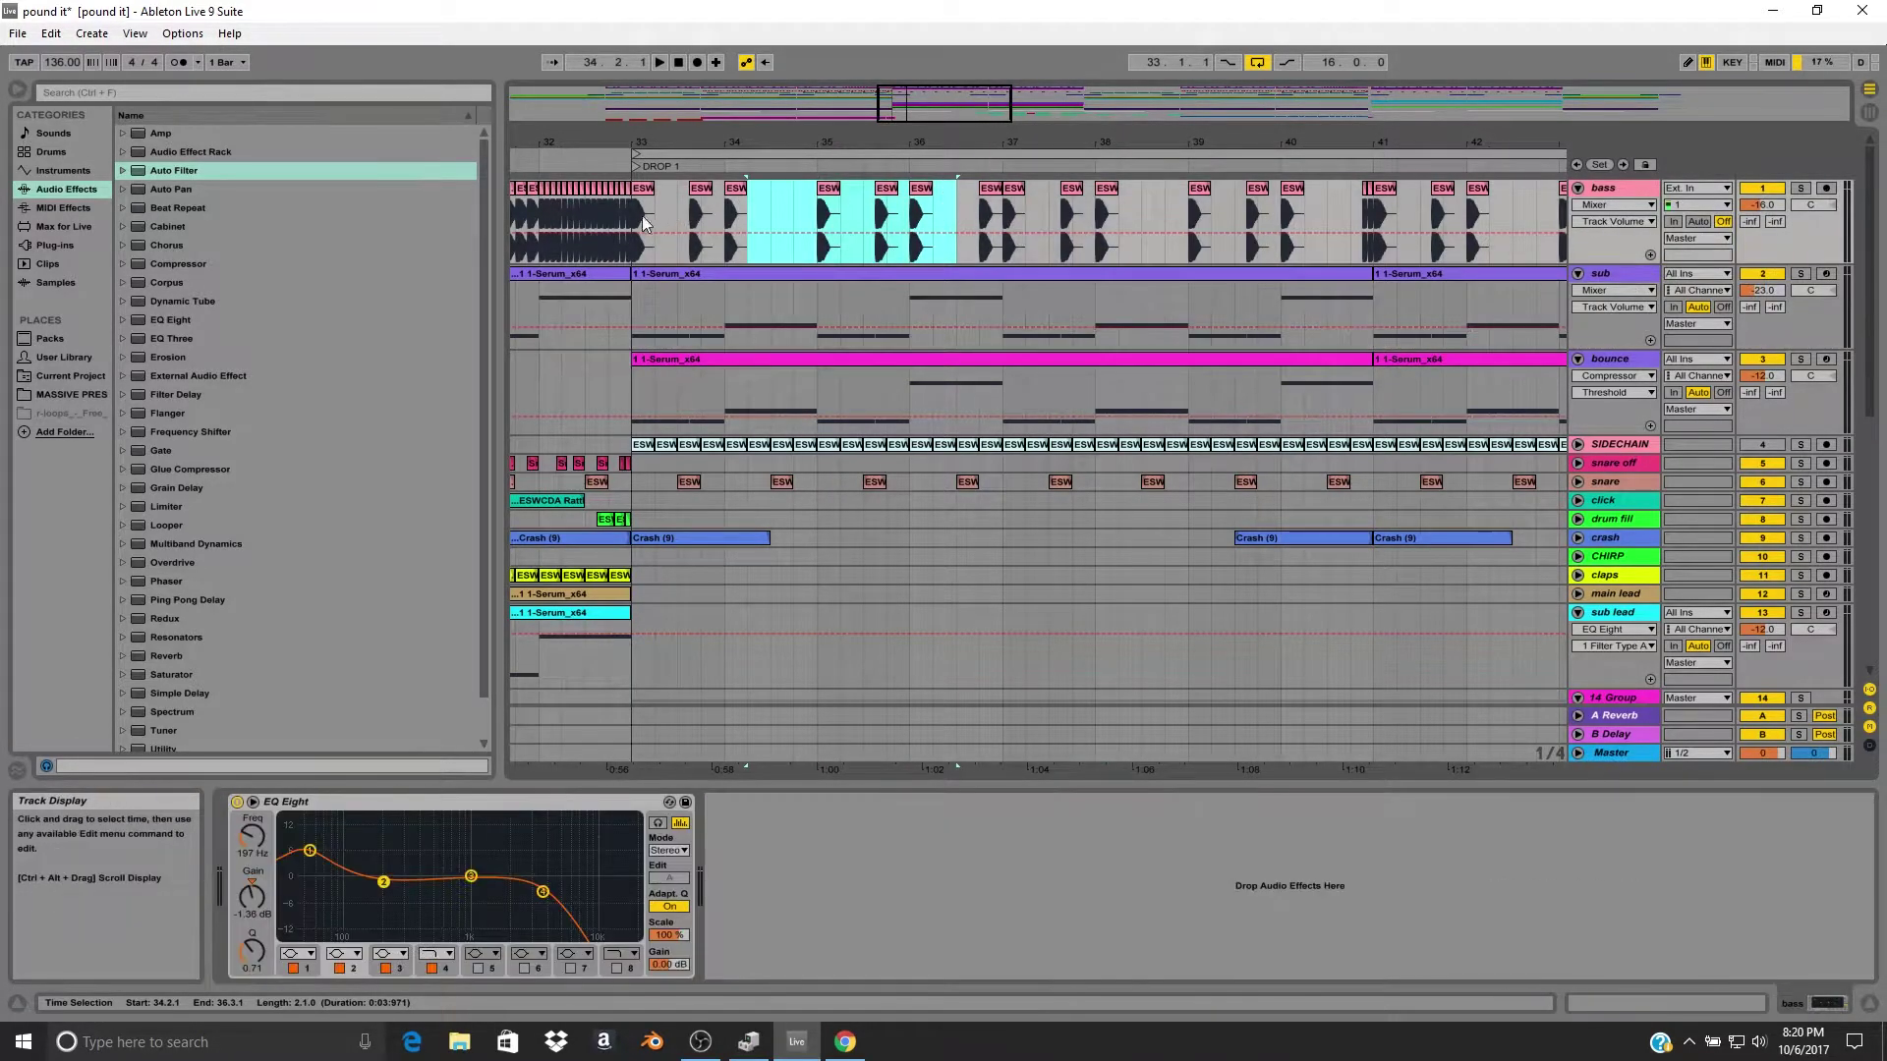
{"action": "left_click_drag", "start_coordinate": [630, 220], "coordinate": [700, 220]}
{"action": "left_click", "coordinate": [706, 274]}
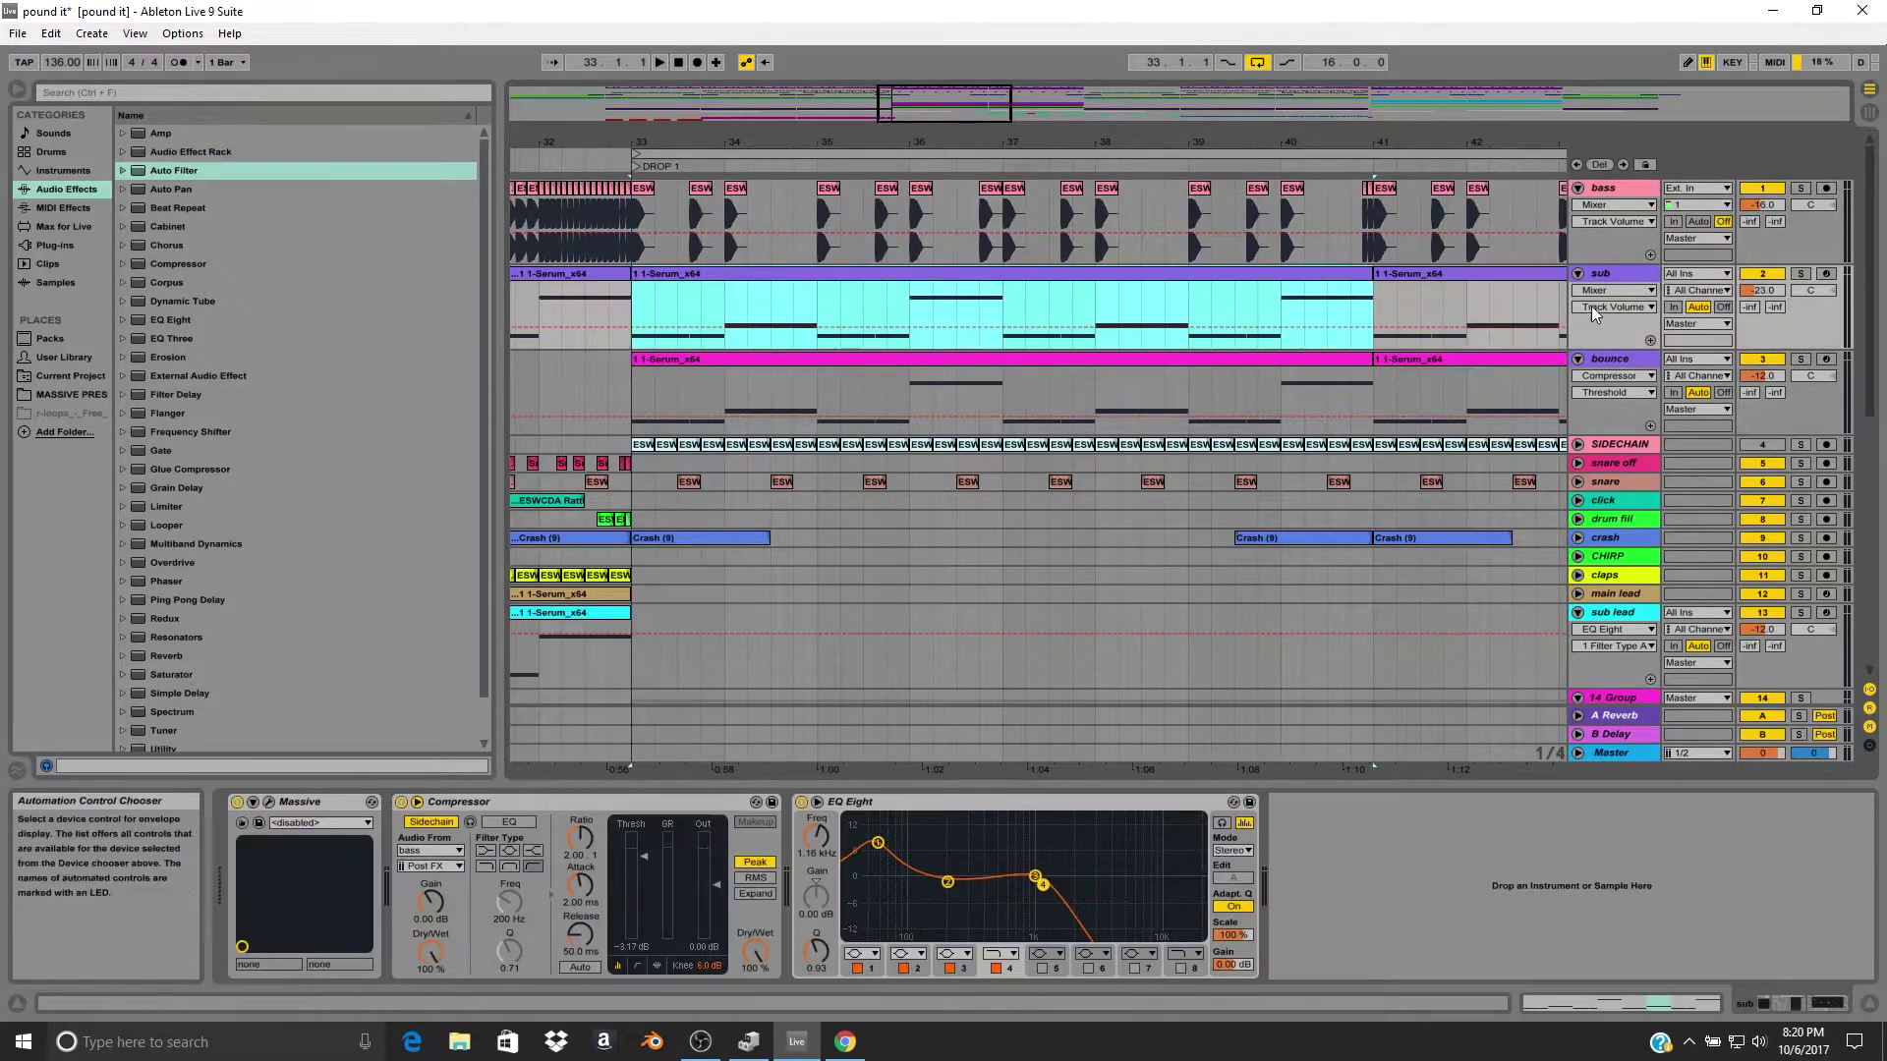
Audition the soloed sub from bar 33 with its Compressor threshold lowered to -inf dB, and undo the threshold change.
{"action": "left_click", "coordinate": [1794, 275]}
{"action": "key", "text": "space"}
{"action": "key", "text": "space"}
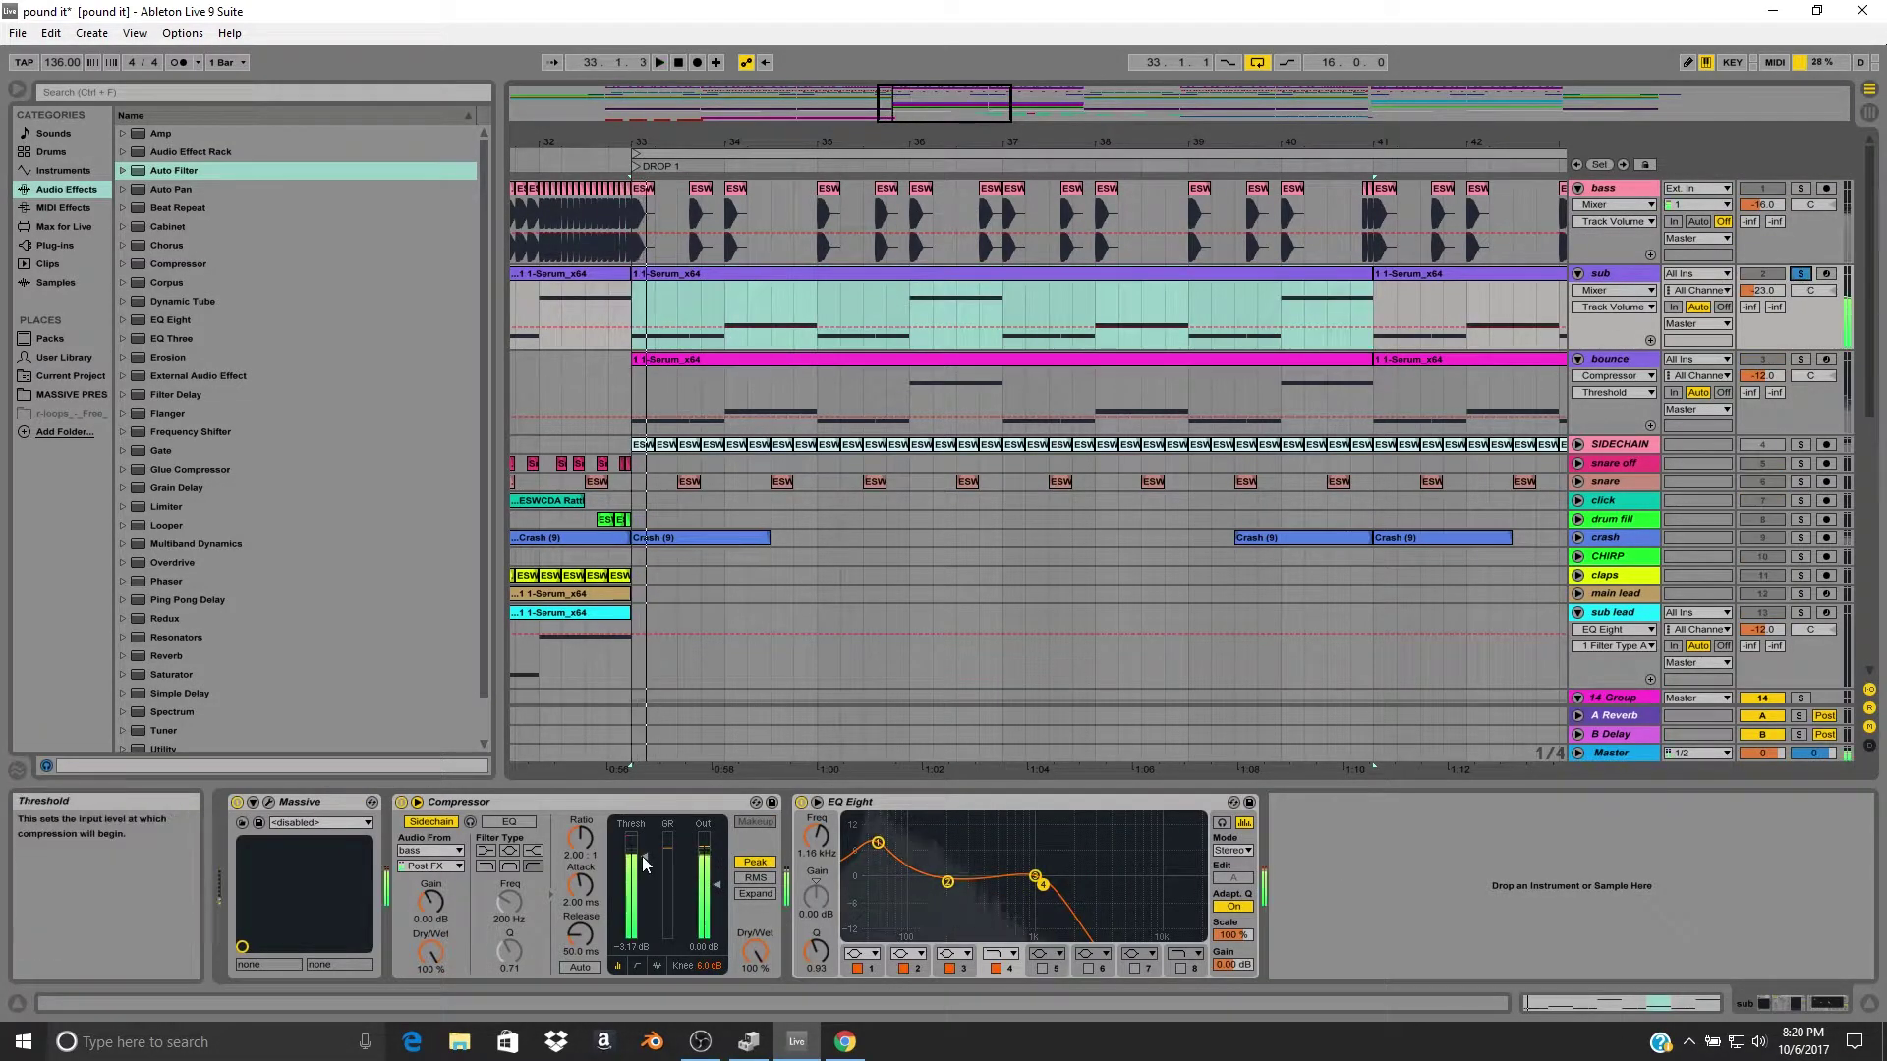
{"action": "left_click_drag", "start_coordinate": [643, 857], "coordinate": [641, 939]}
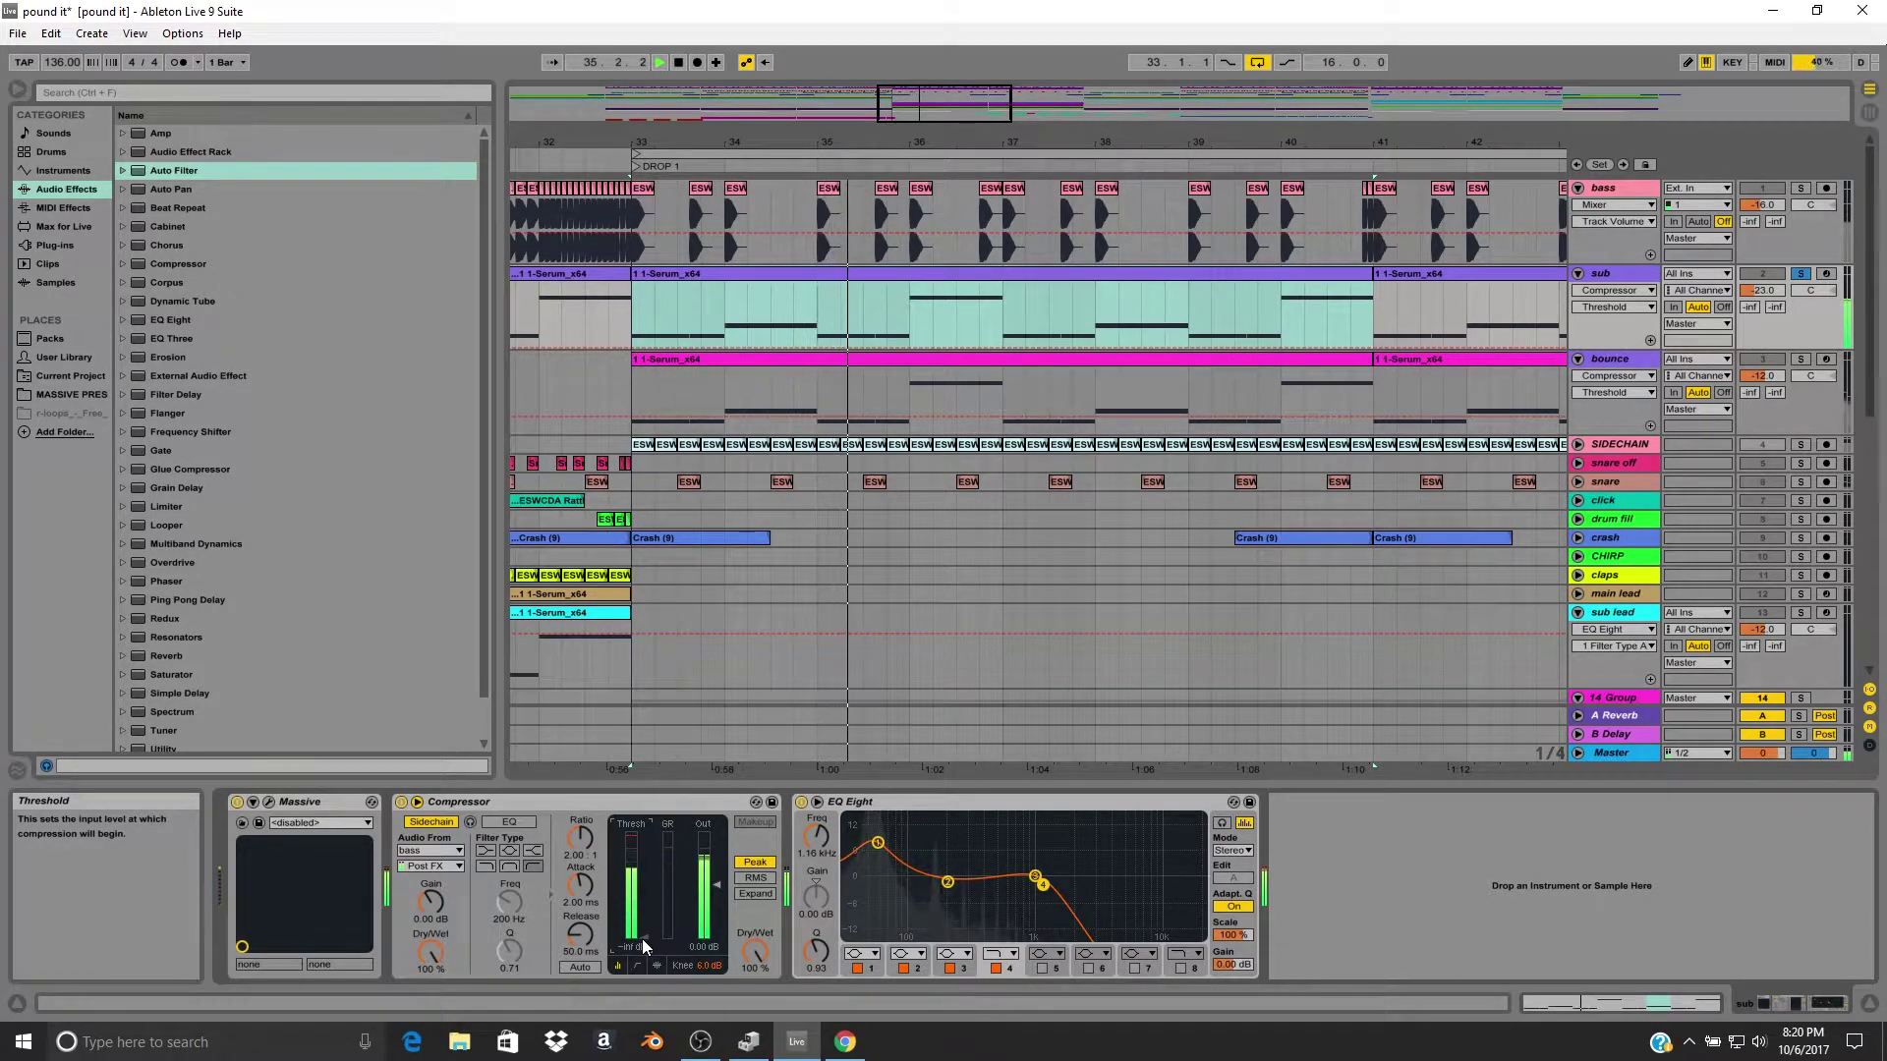
{"action": "key", "text": "space"}
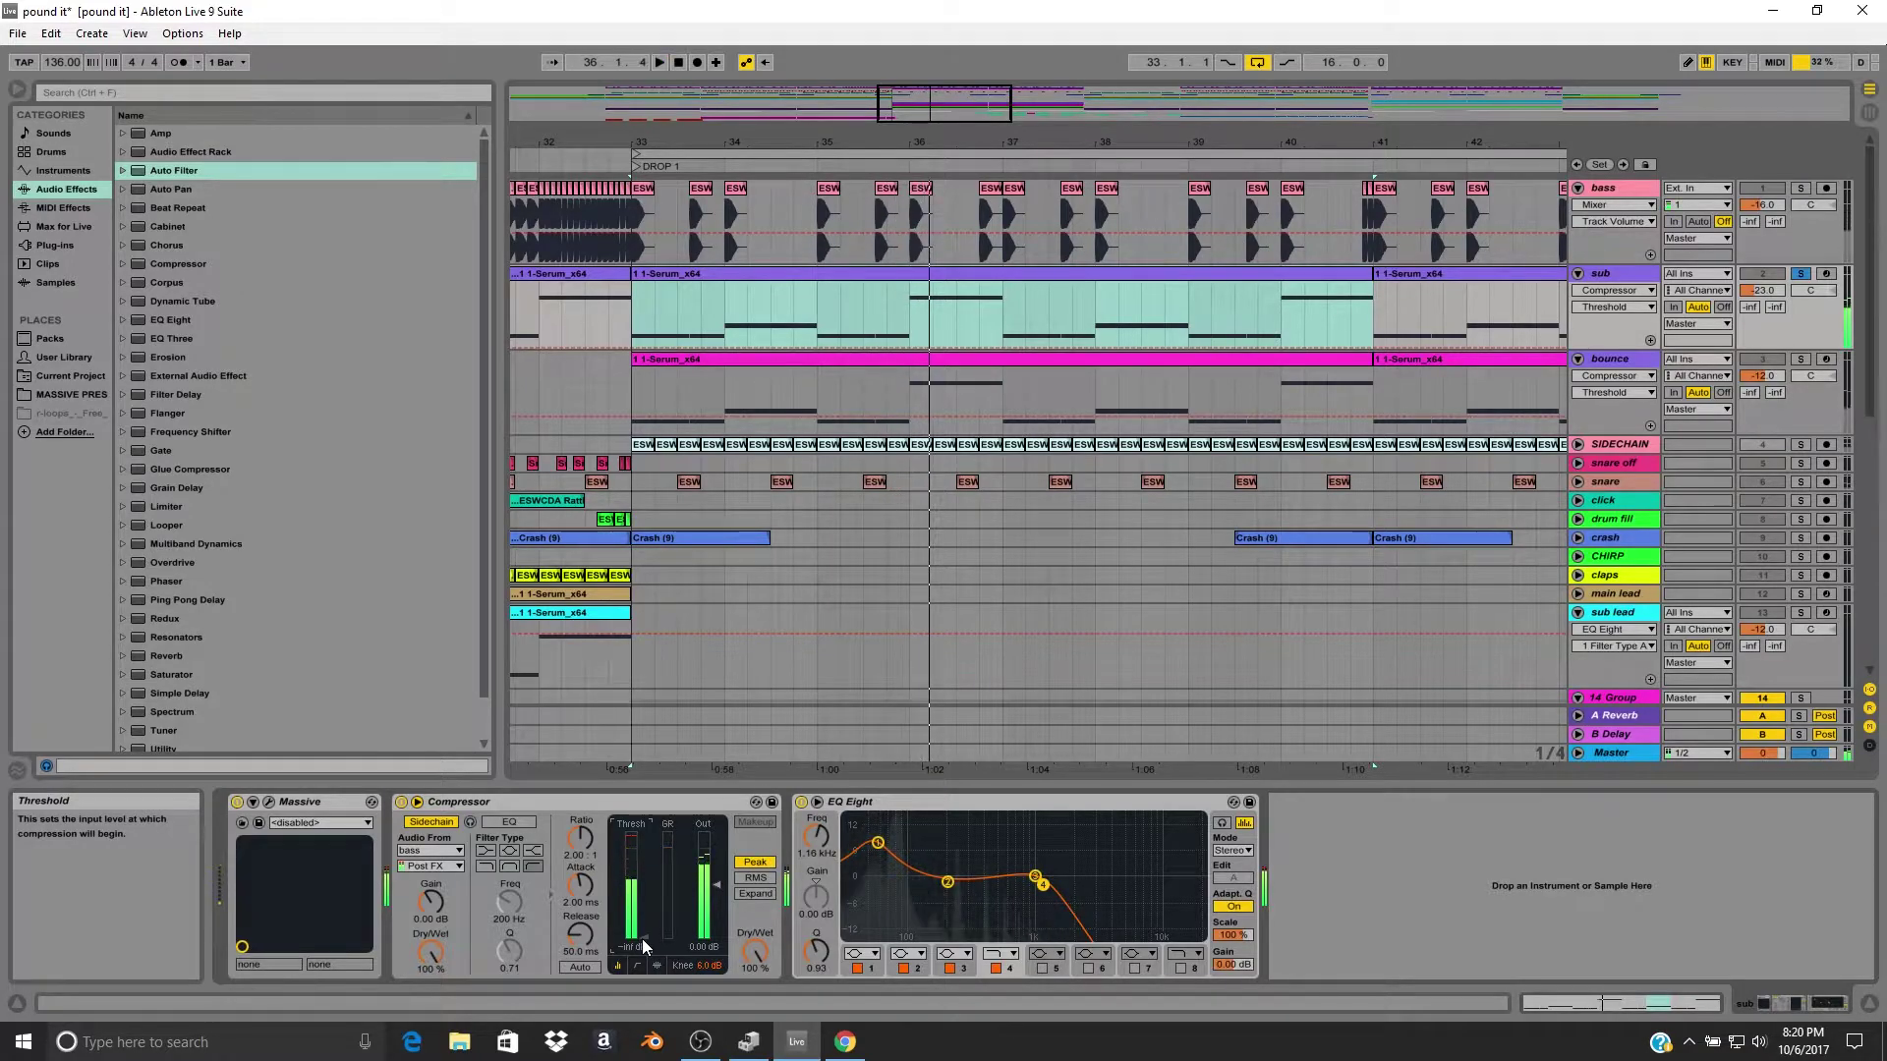
{"action": "key", "text": "ctrl+z"}
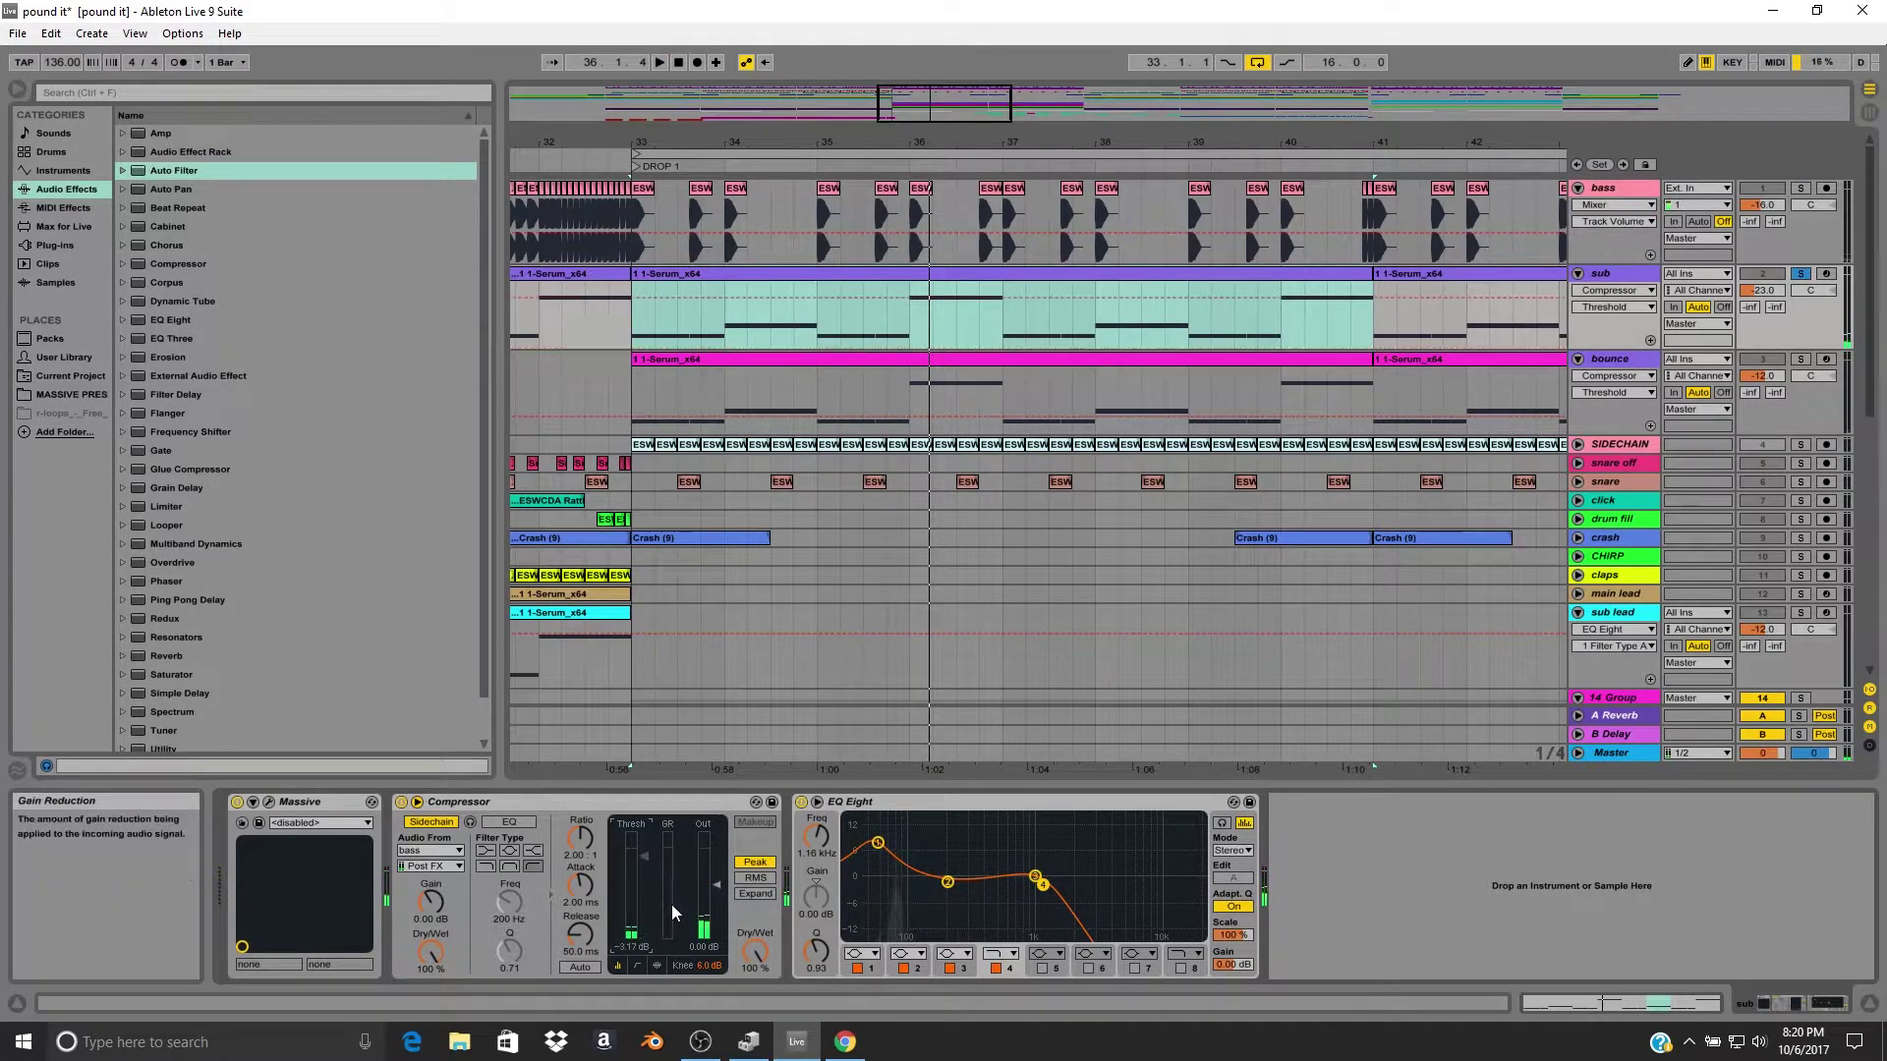
Select the first bass kick clip at bar 33 and inspect its waveform up close.
{"action": "left_click_drag", "start_coordinate": [653, 139], "coordinate": [668, 182]}
{"action": "left_click", "coordinate": [668, 186]}
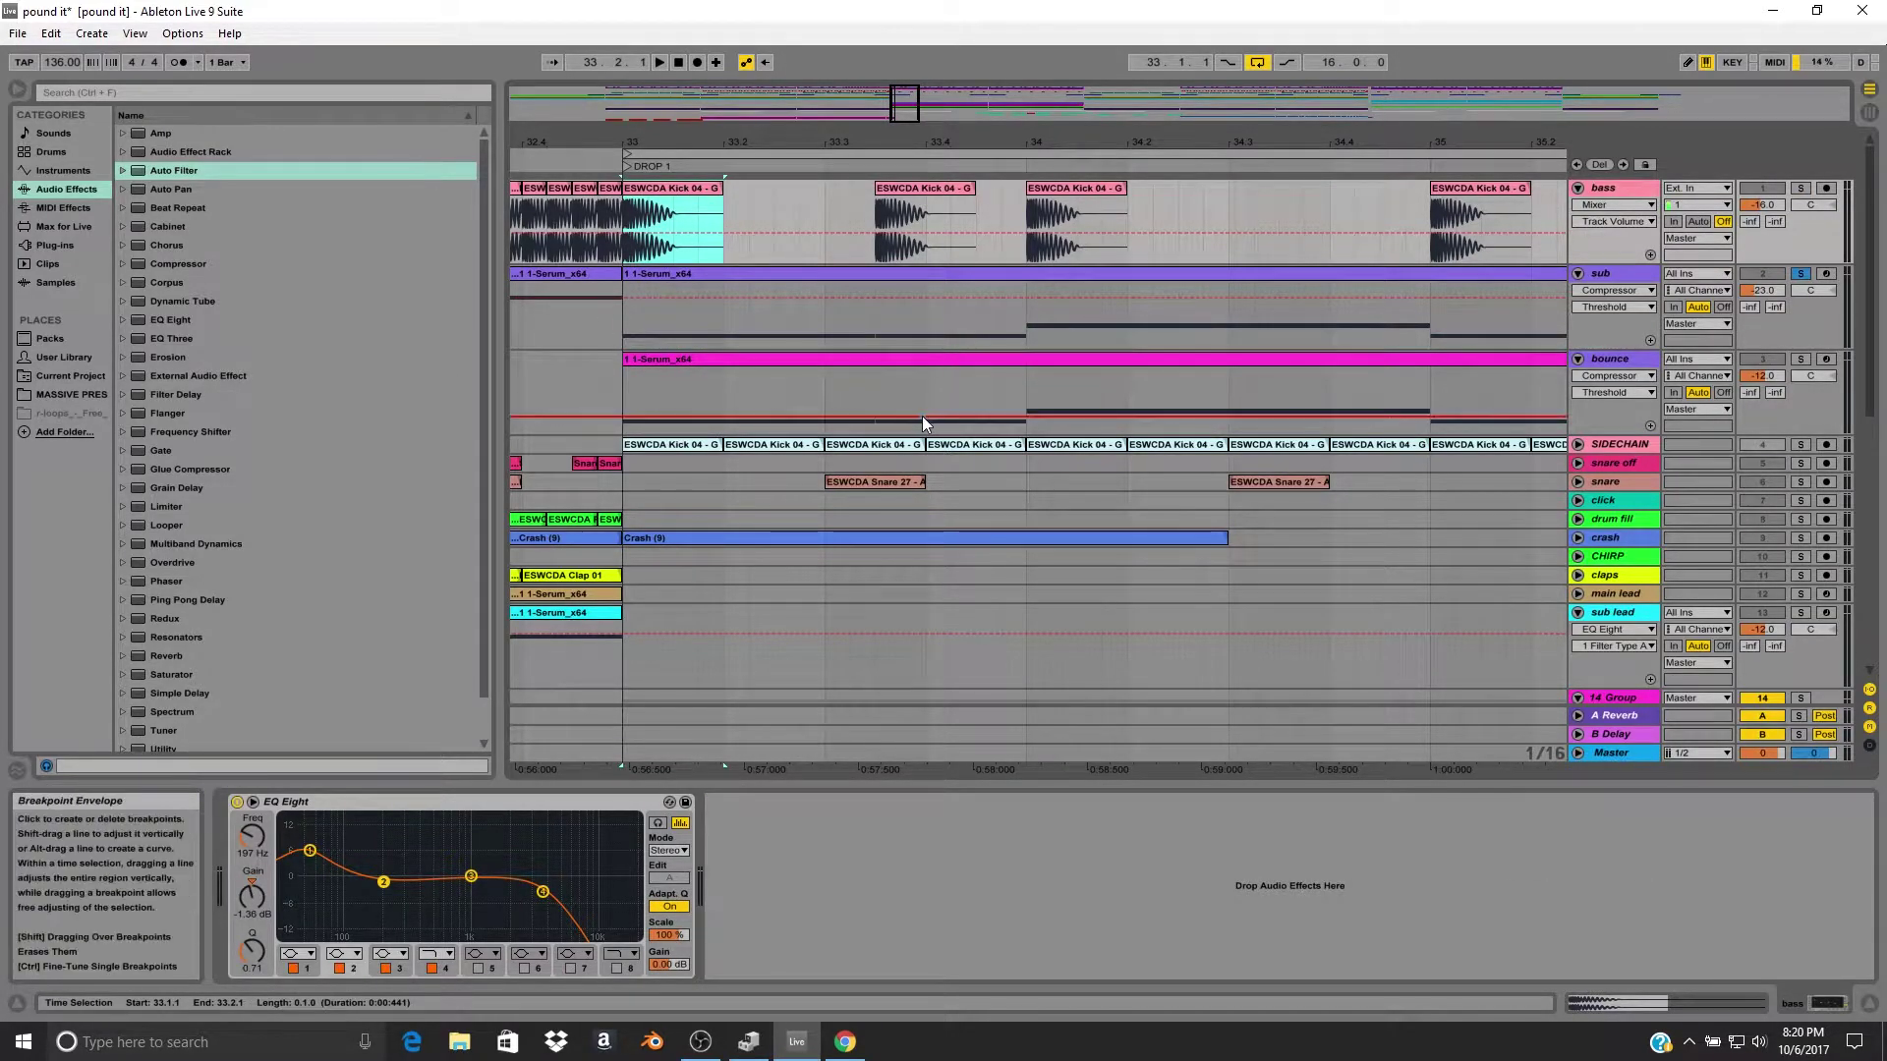
{"action": "left_click_drag", "start_coordinate": [861, 143], "coordinate": [733, 93]}
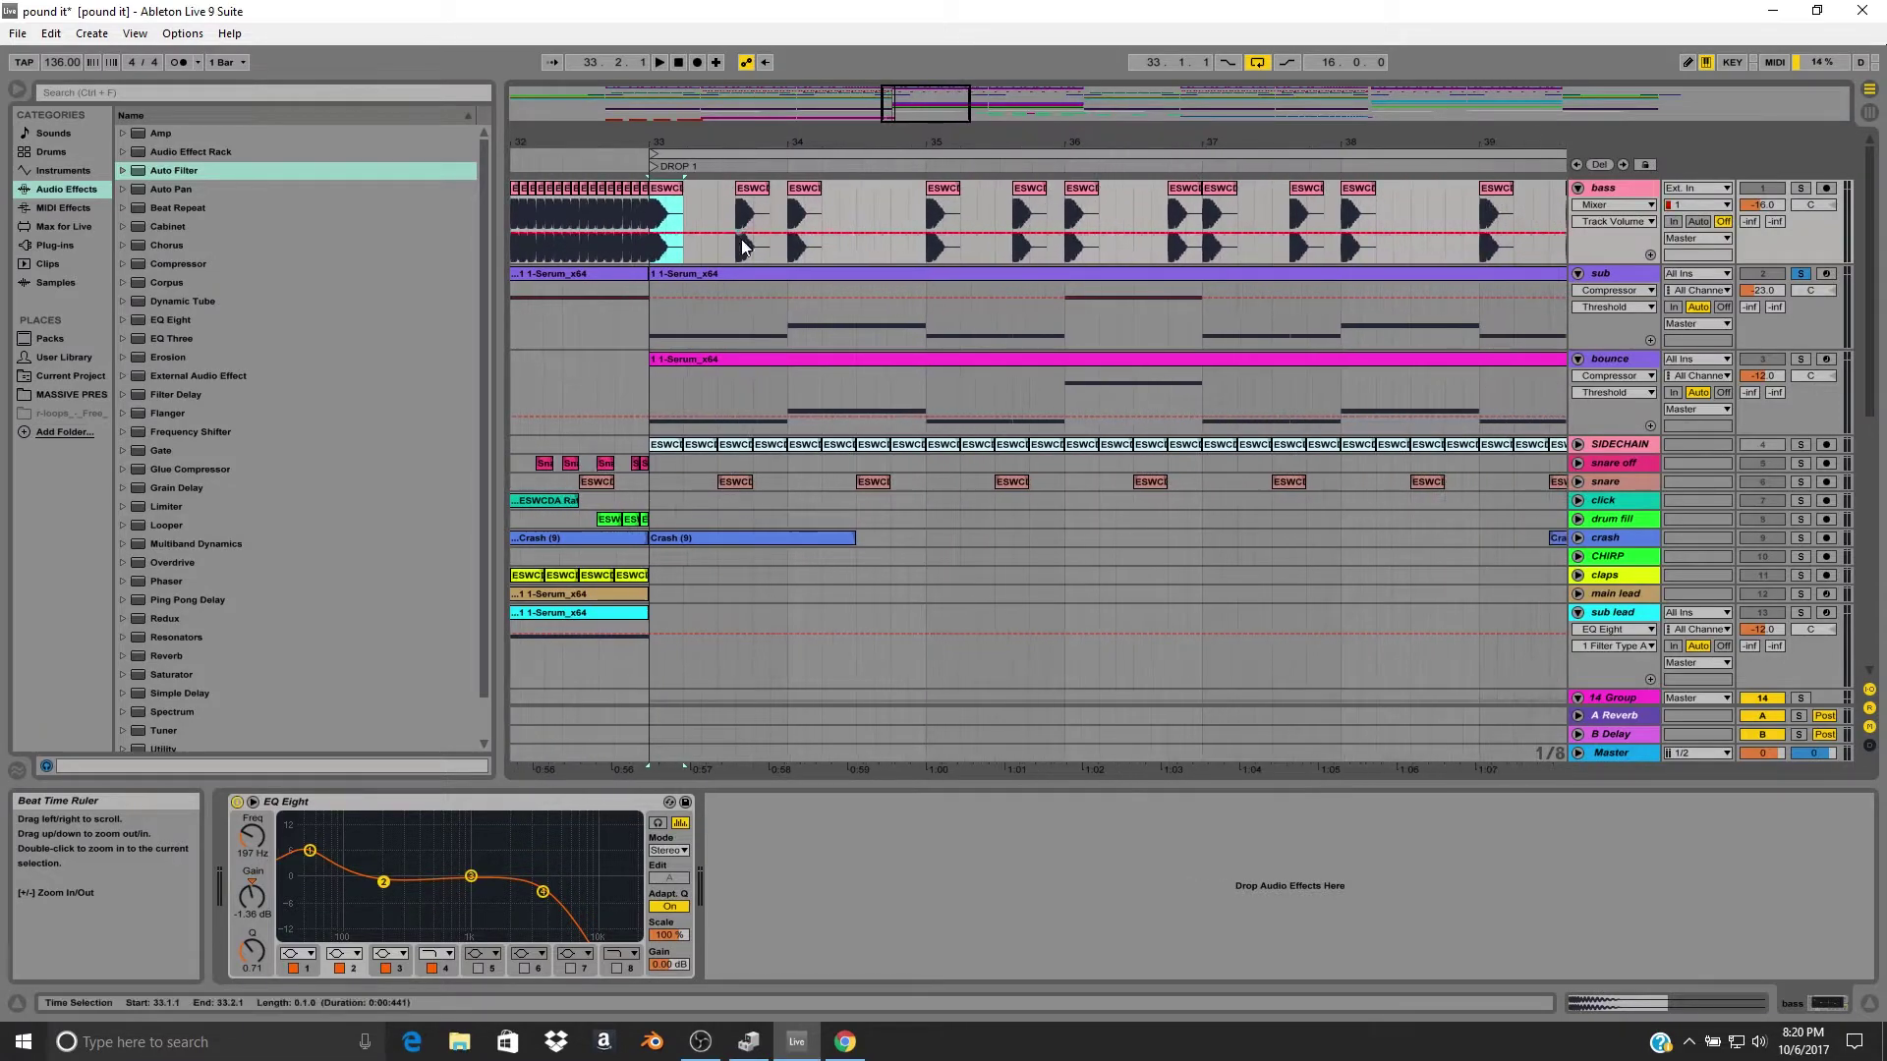
Show the bounce track's device chain, audition the track soloed from bar 33 and release the solo.
{"action": "left_click", "coordinate": [743, 359]}
{"action": "left_click", "coordinate": [1609, 359]}
{"action": "left_click_drag", "start_coordinate": [1347, 153], "coordinate": [1268, 156]}
{"action": "left_click", "coordinate": [1799, 360]}
{"action": "key", "text": "space"}
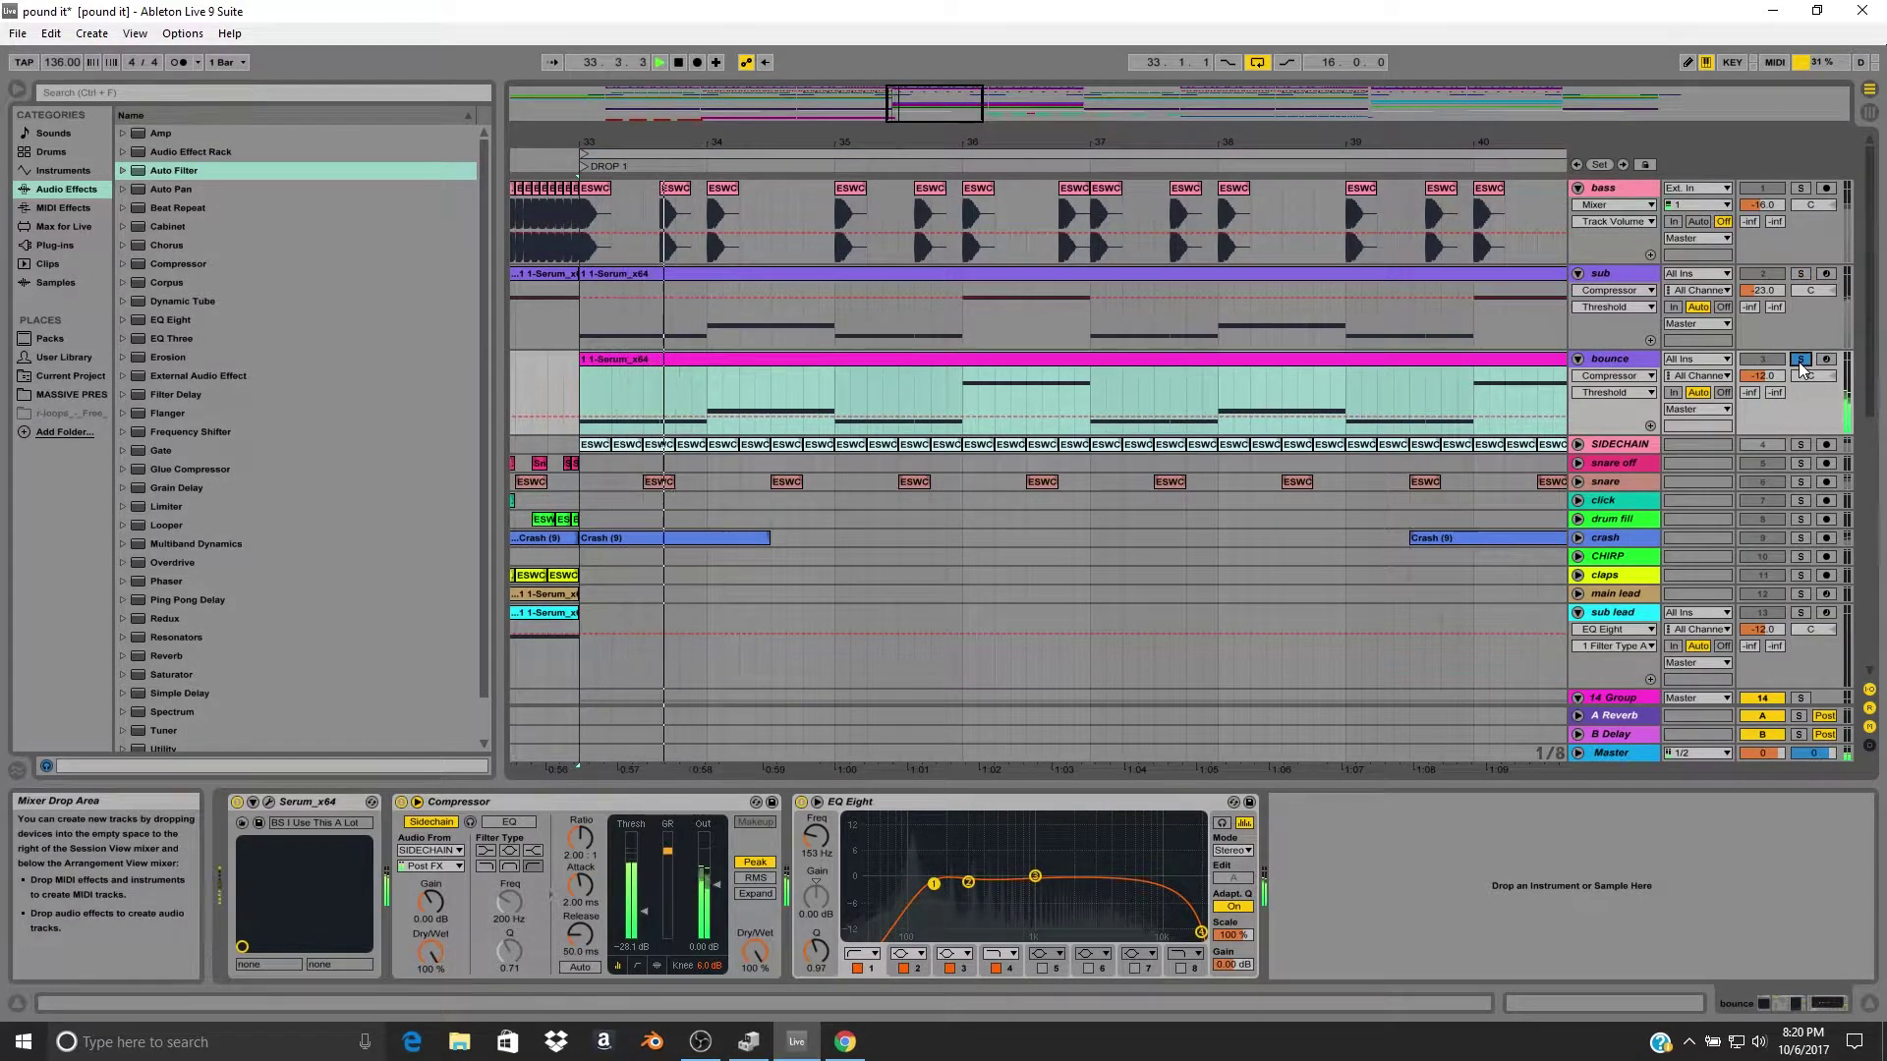
{"action": "key", "text": "space"}
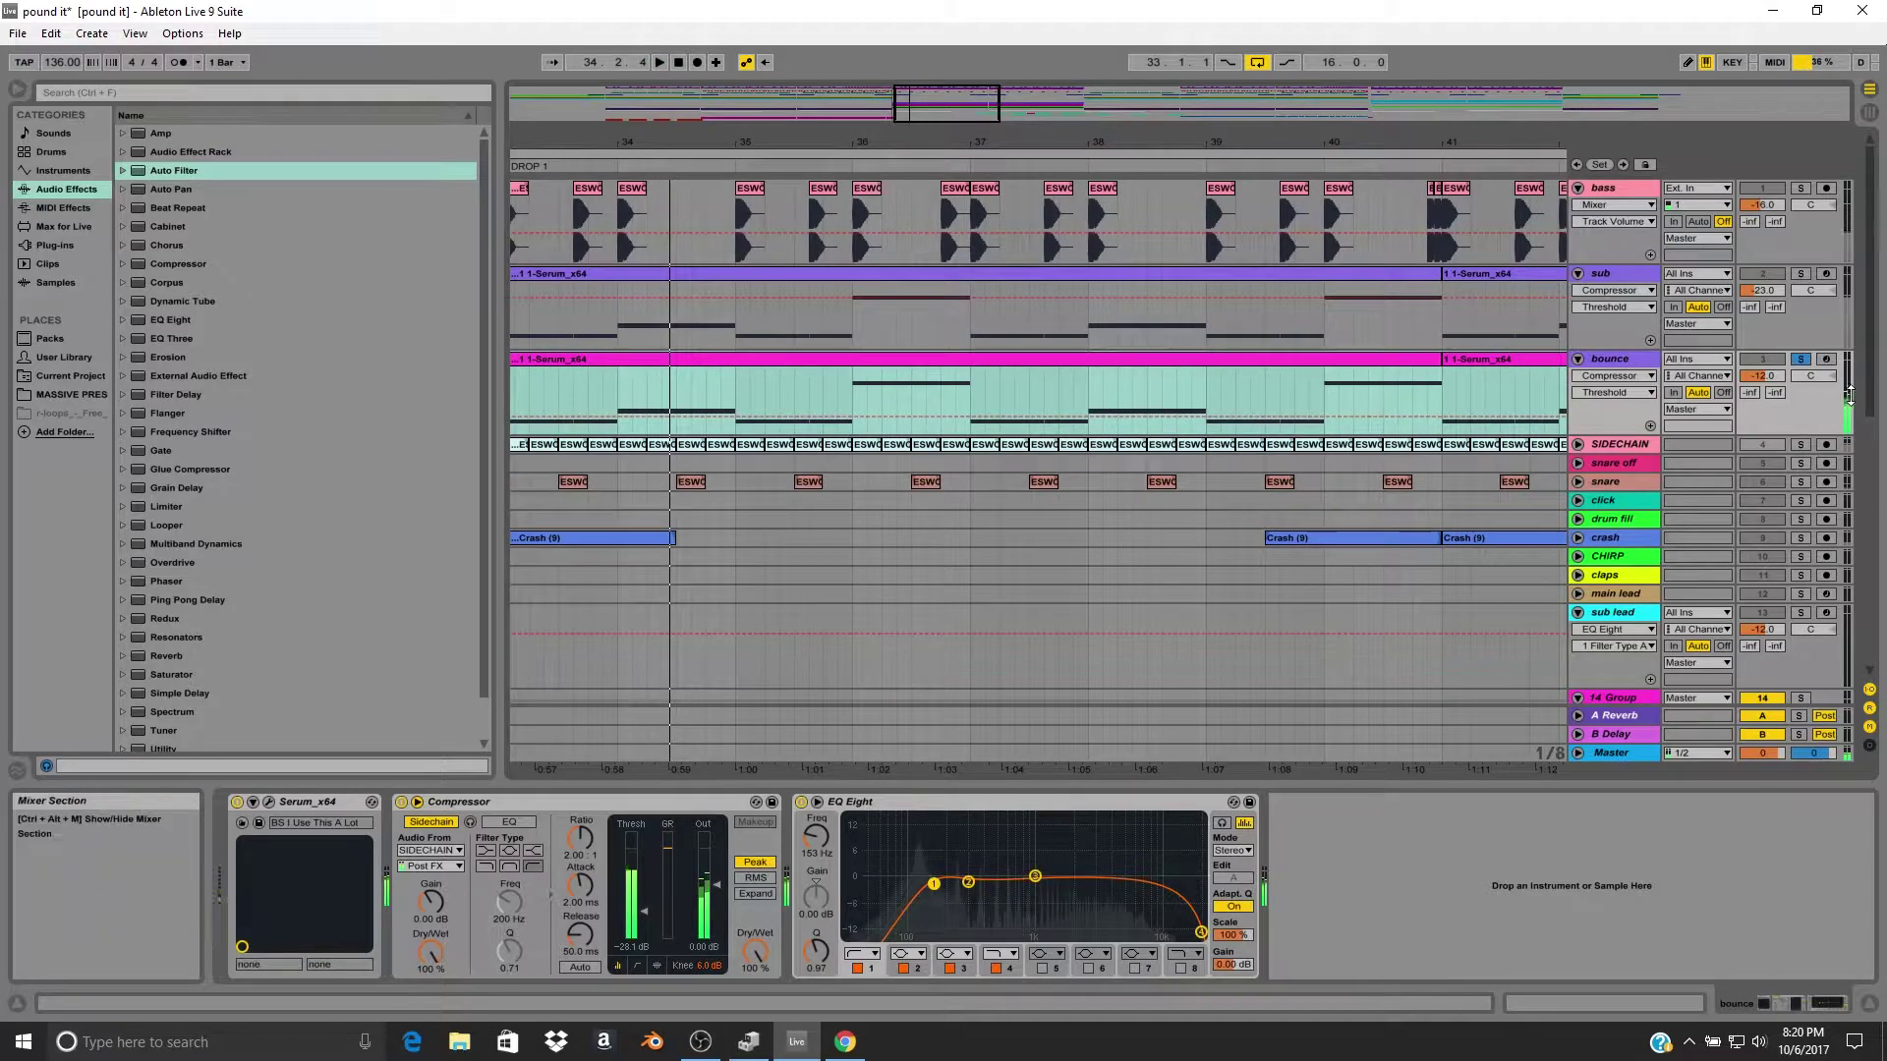
{"action": "left_click", "coordinate": [1802, 359]}
Select the bounce clip at bar 33 and audition the drop in the full mix and with the bounce track soloed.
{"action": "left_click_drag", "start_coordinate": [1272, 146], "coordinate": [1182, 91]}
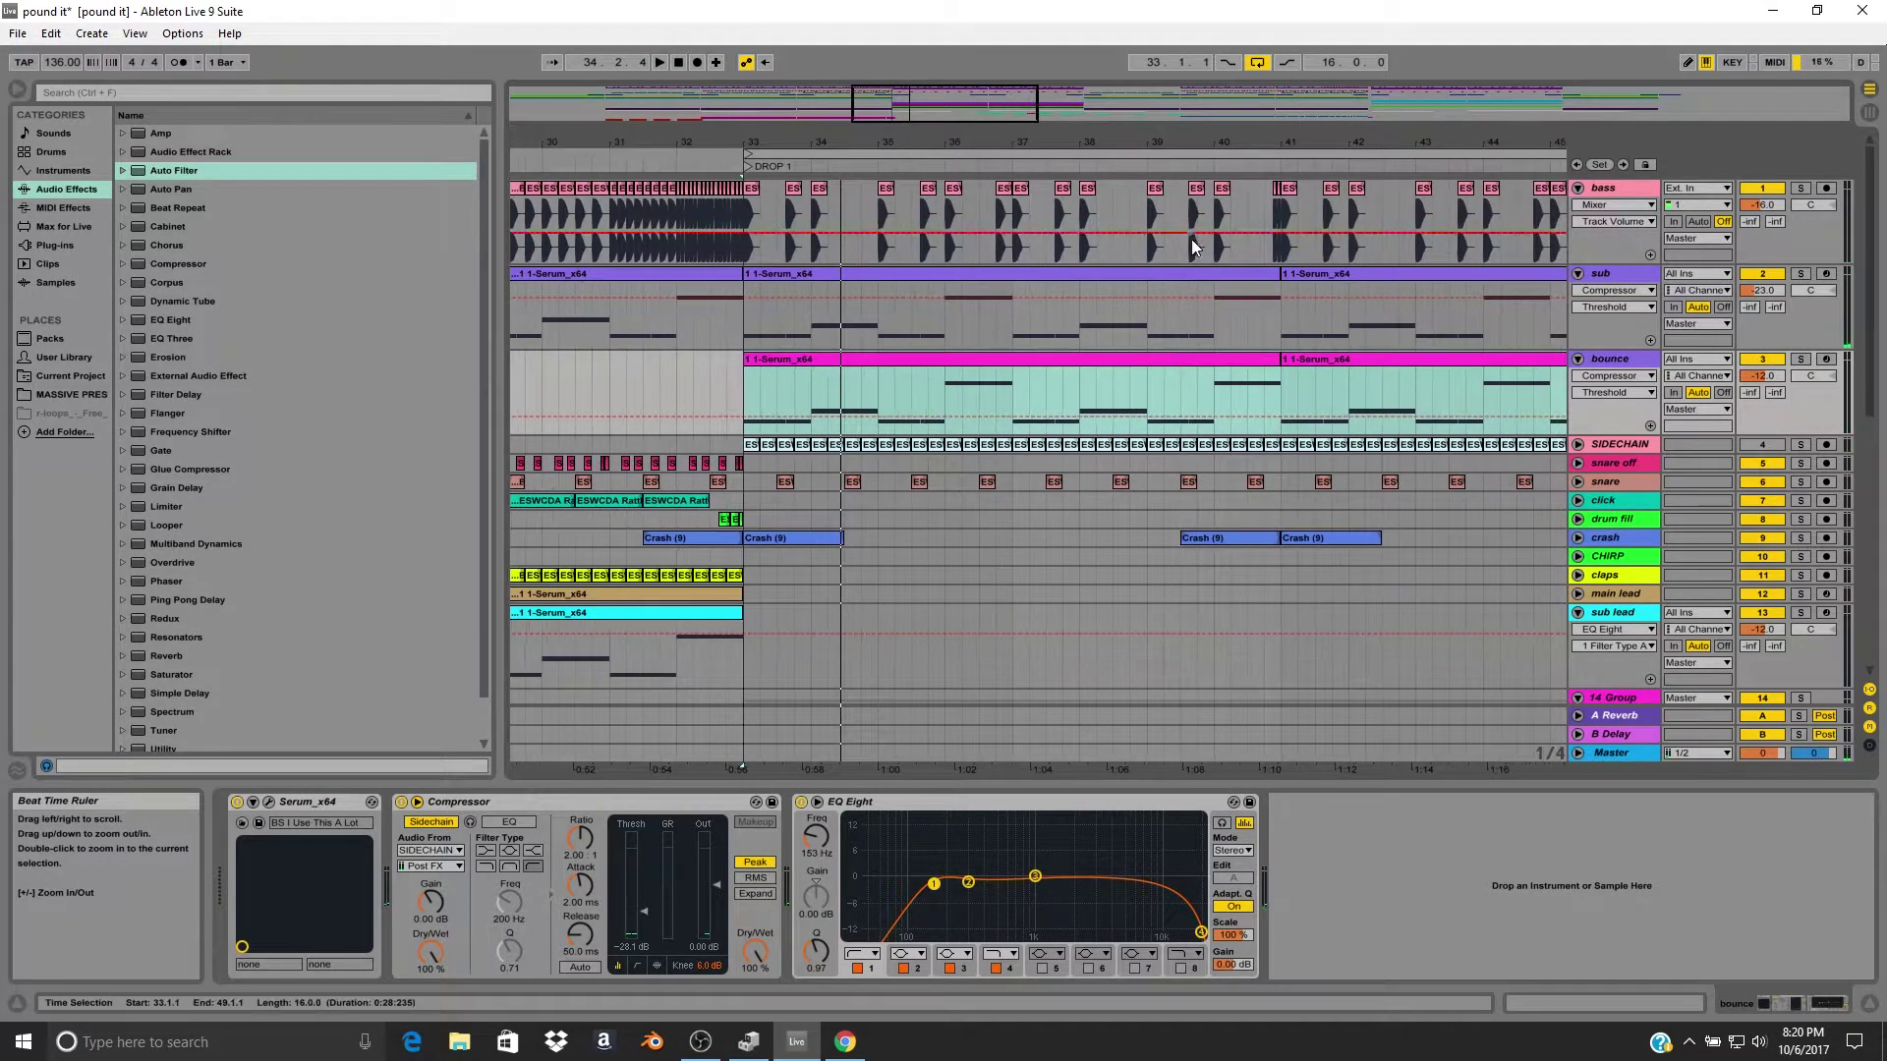
{"action": "scroll", "coordinate": [1236, 293], "scroll_direction": "down", "scroll_amount": 1}
{"action": "double_click", "coordinate": [1251, 138]}
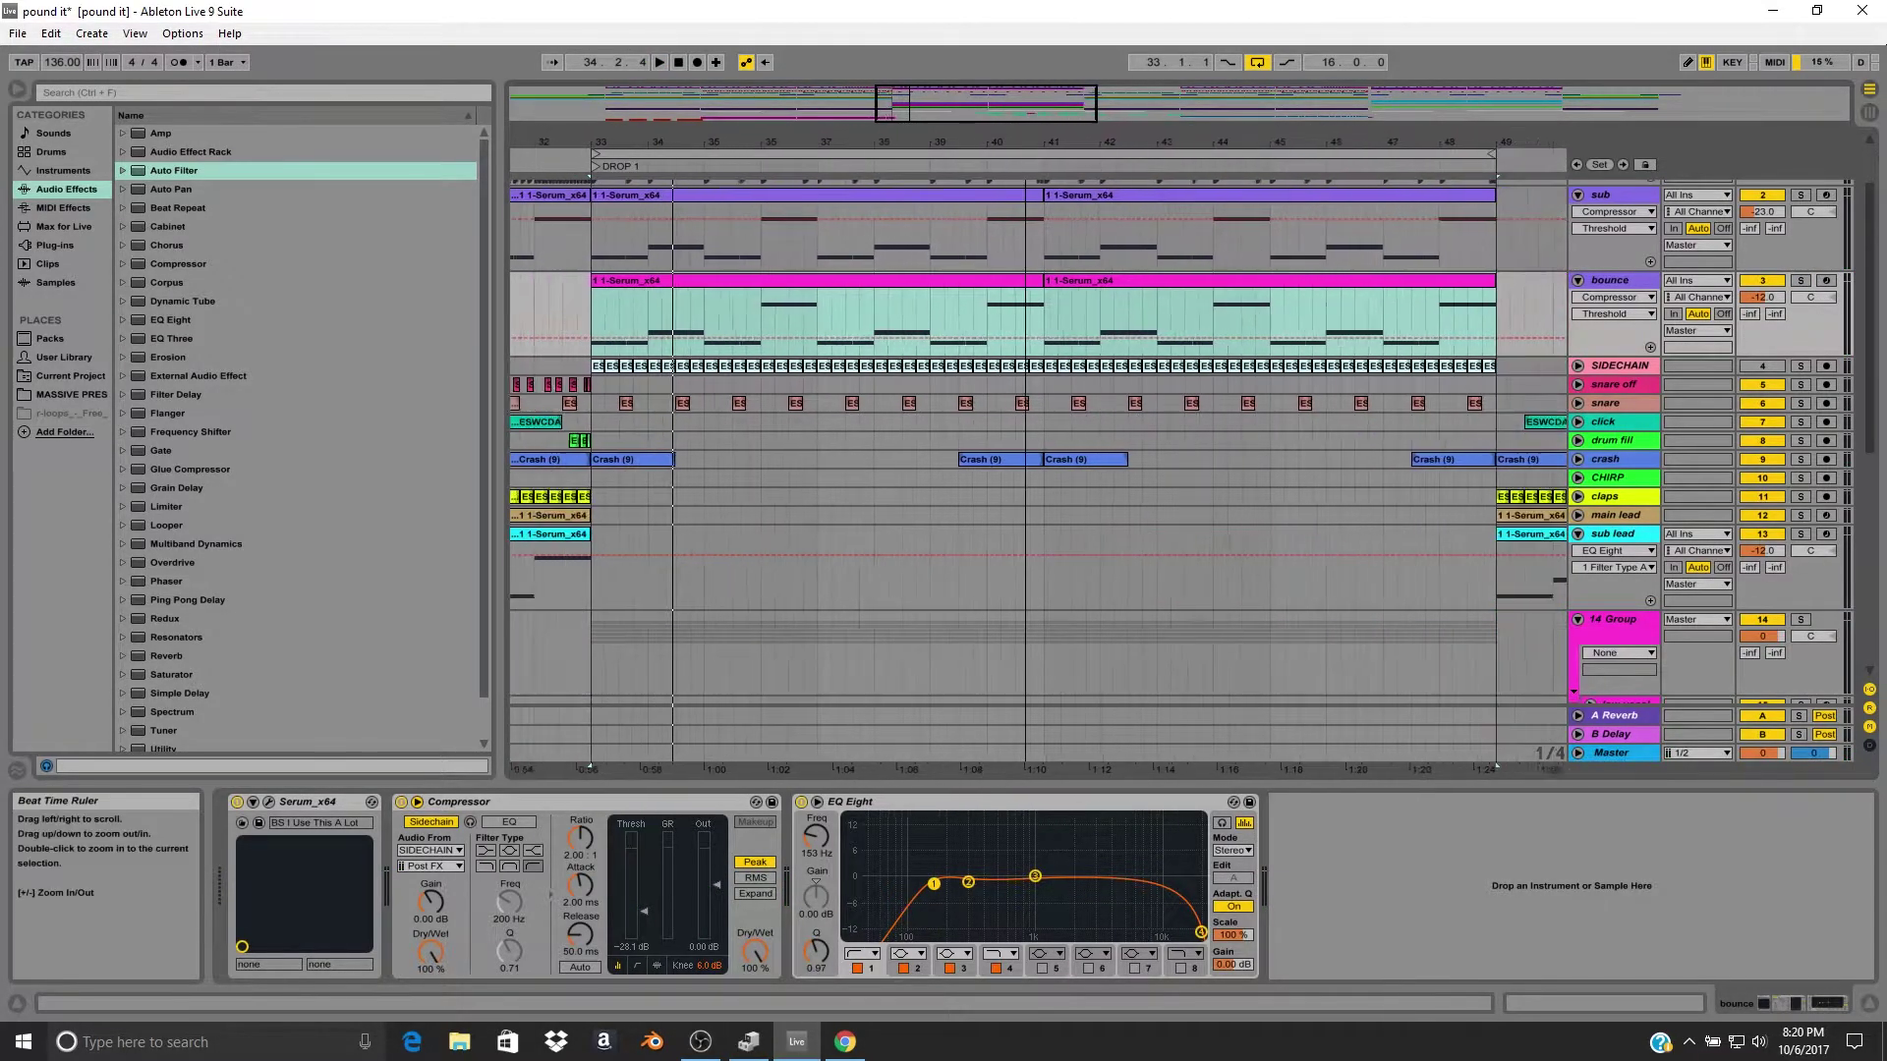
{"action": "left_click_drag", "start_coordinate": [1024, 140], "coordinate": [1024, 116]}
{"action": "left_click", "coordinate": [959, 281]}
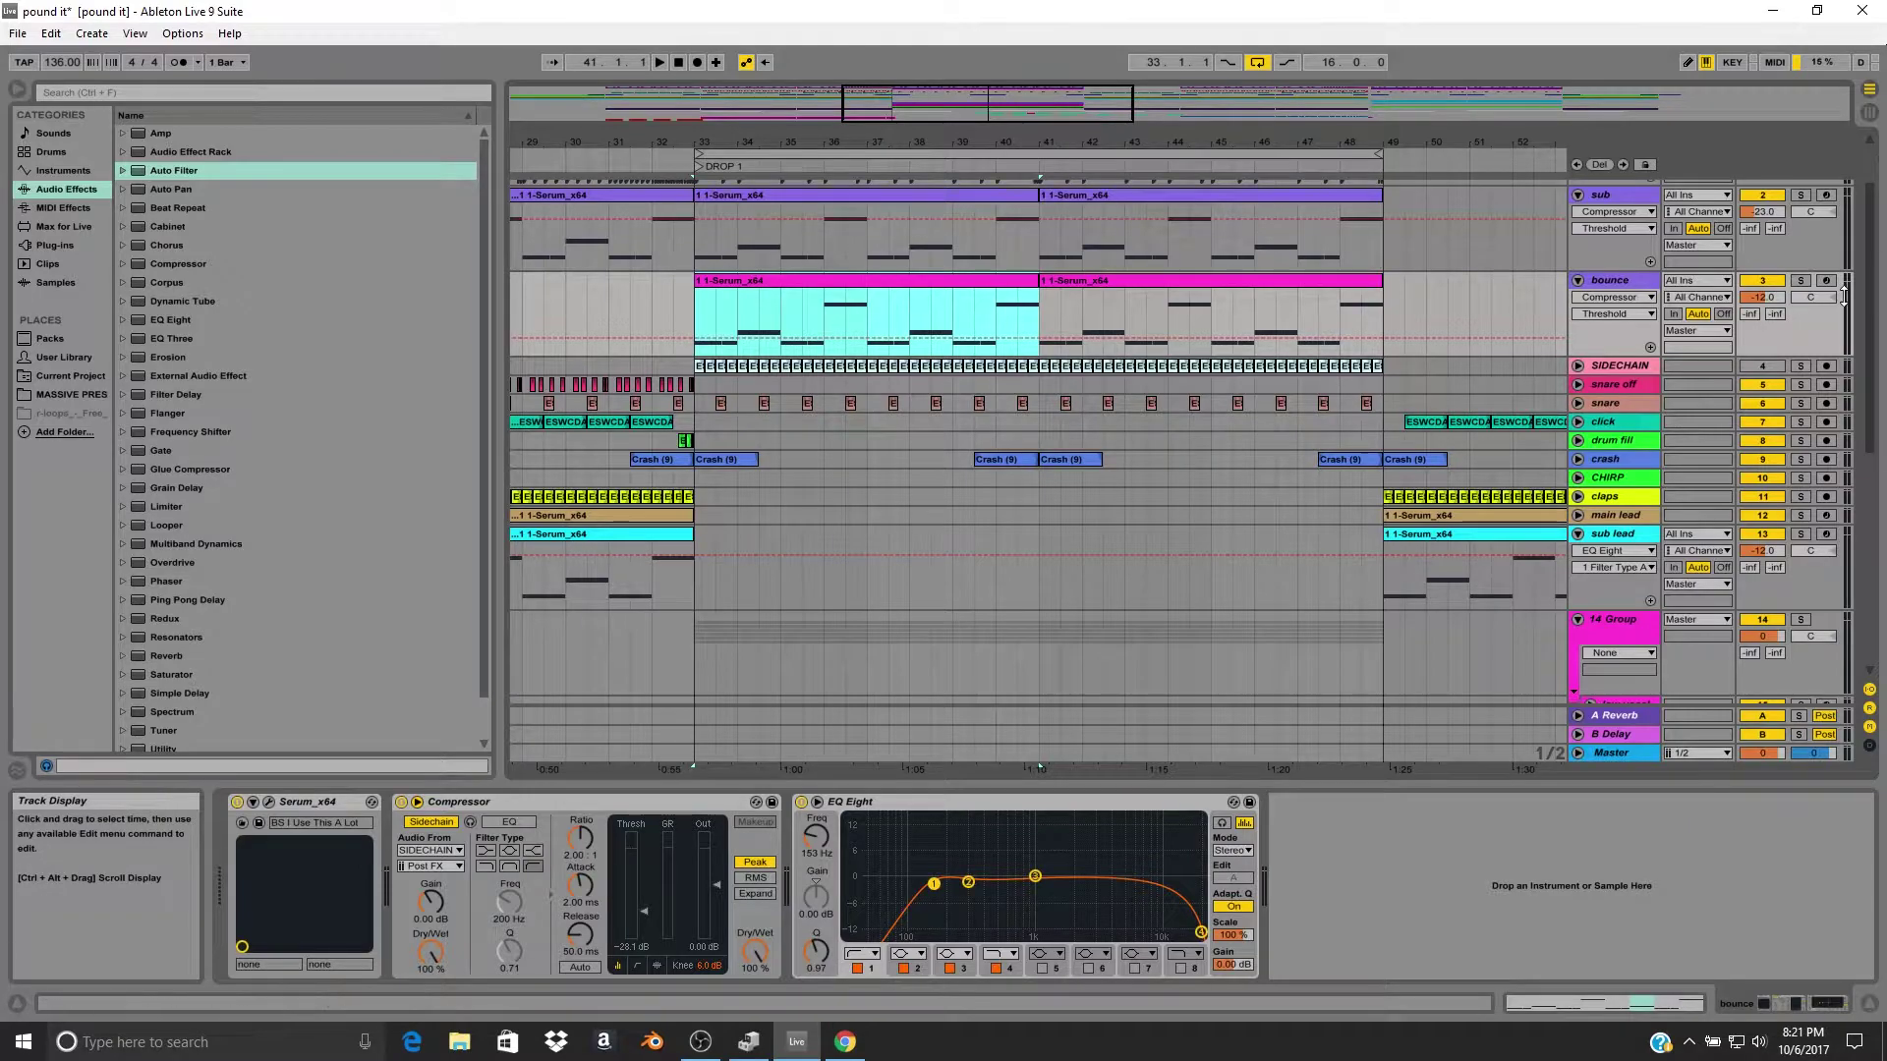
{"action": "key", "text": "space"}
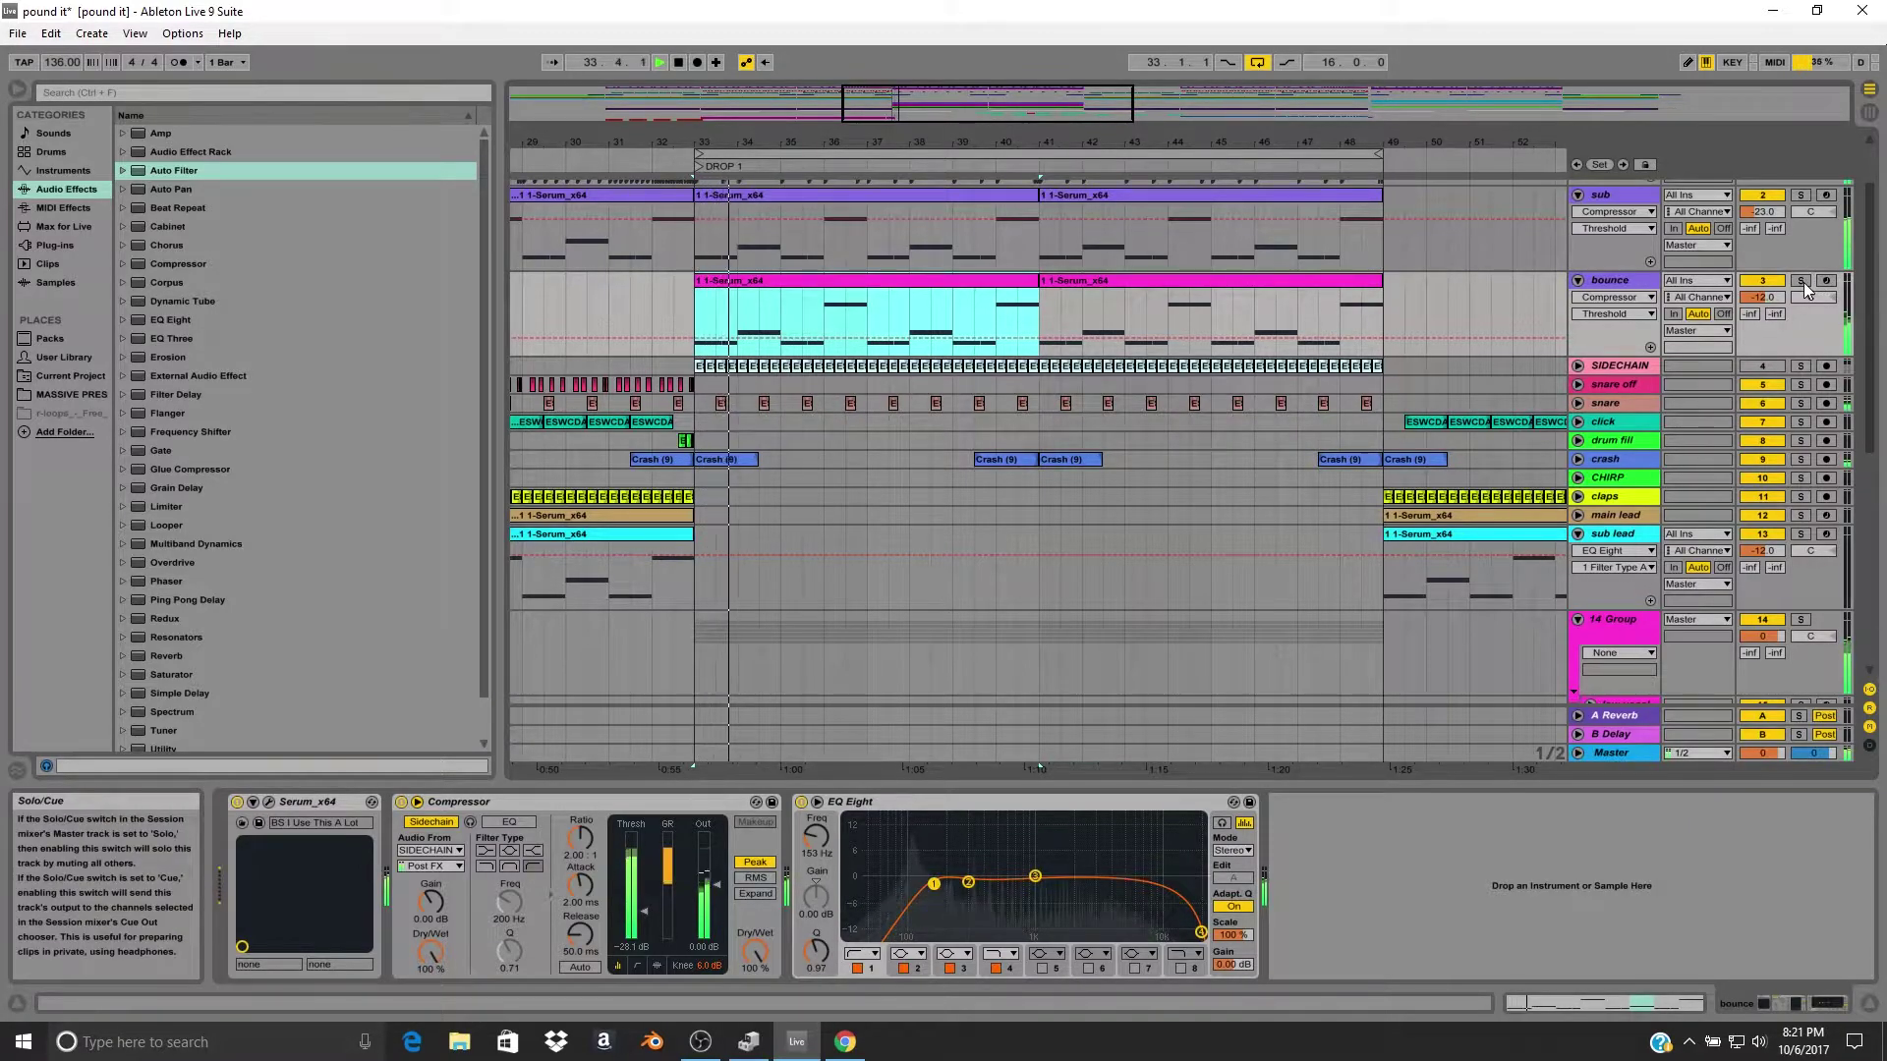
{"action": "left_click", "coordinate": [1800, 281]}
{"action": "key", "text": "space"}
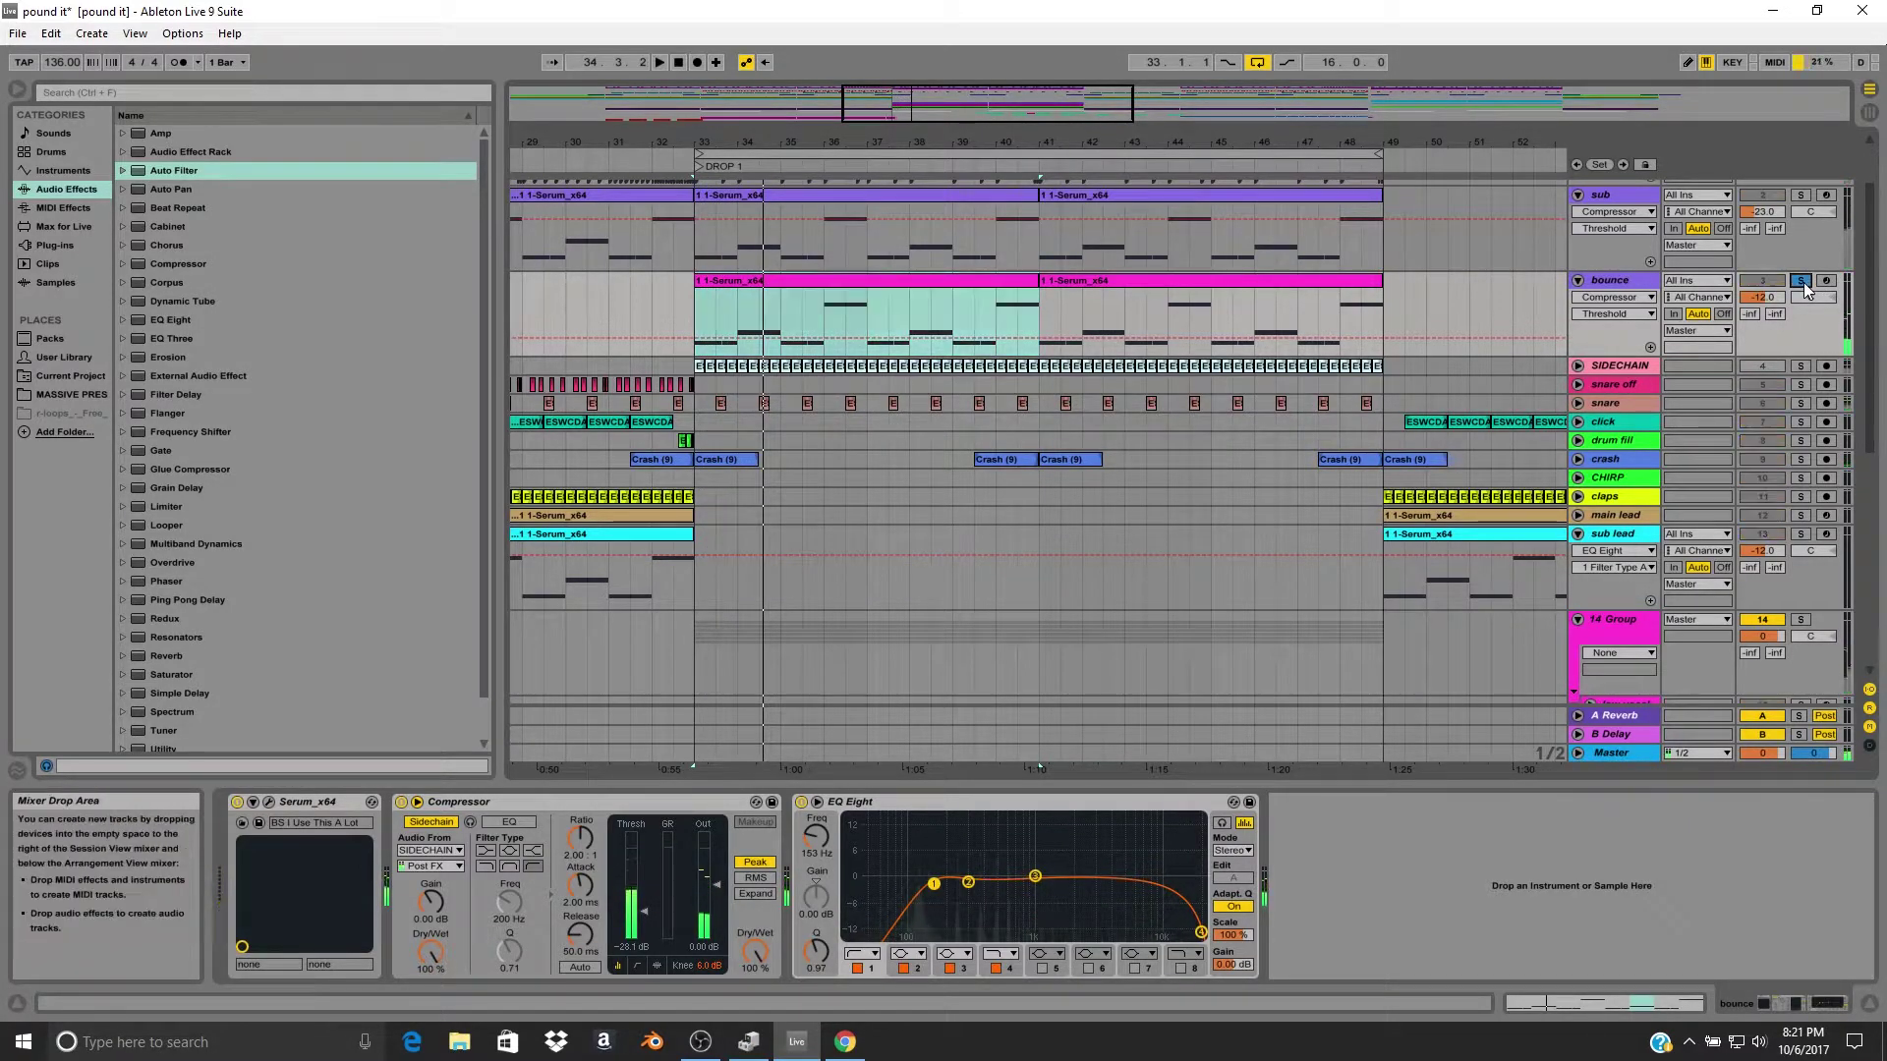
{"action": "key", "text": "space"}
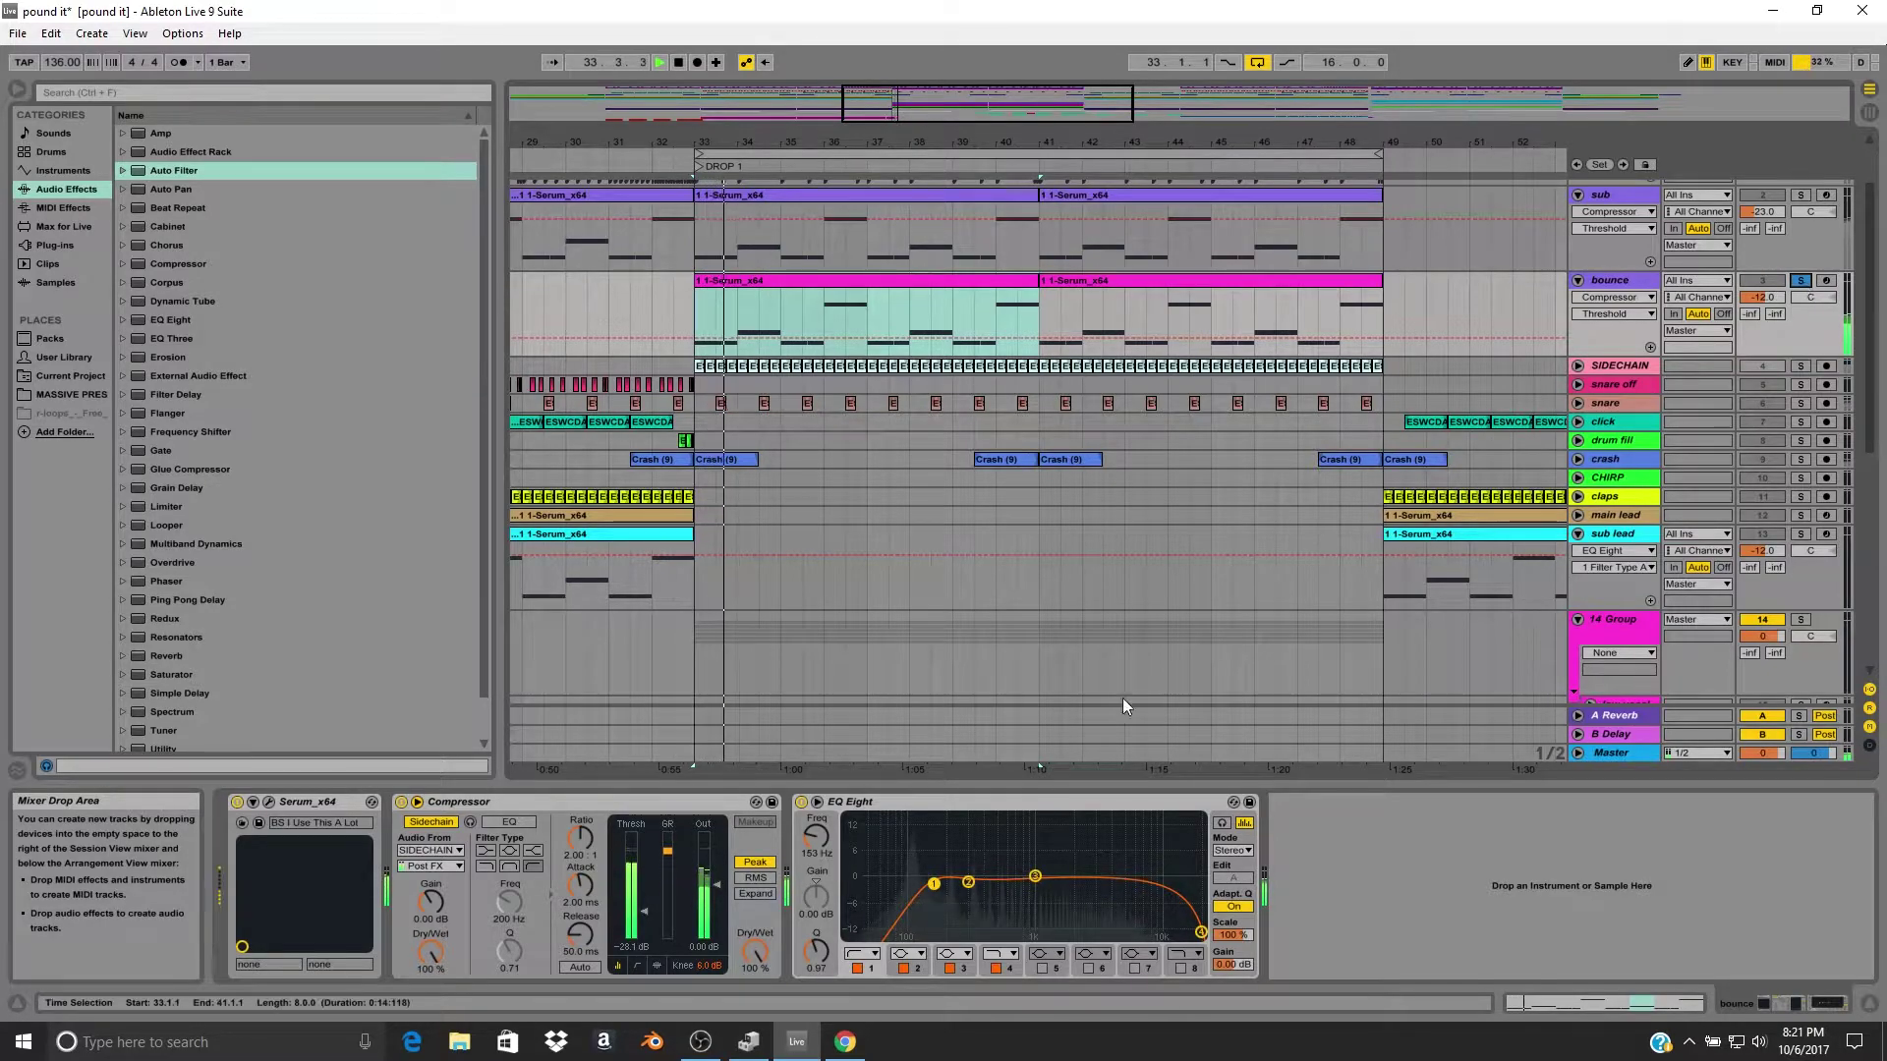
{"action": "key", "text": "space"}
Examine the drop's remaining tracks from SIDECHAIN down to 27 Group, highlighting bars 41 to 49 on the click track.
{"action": "left_click", "coordinate": [723, 367]}
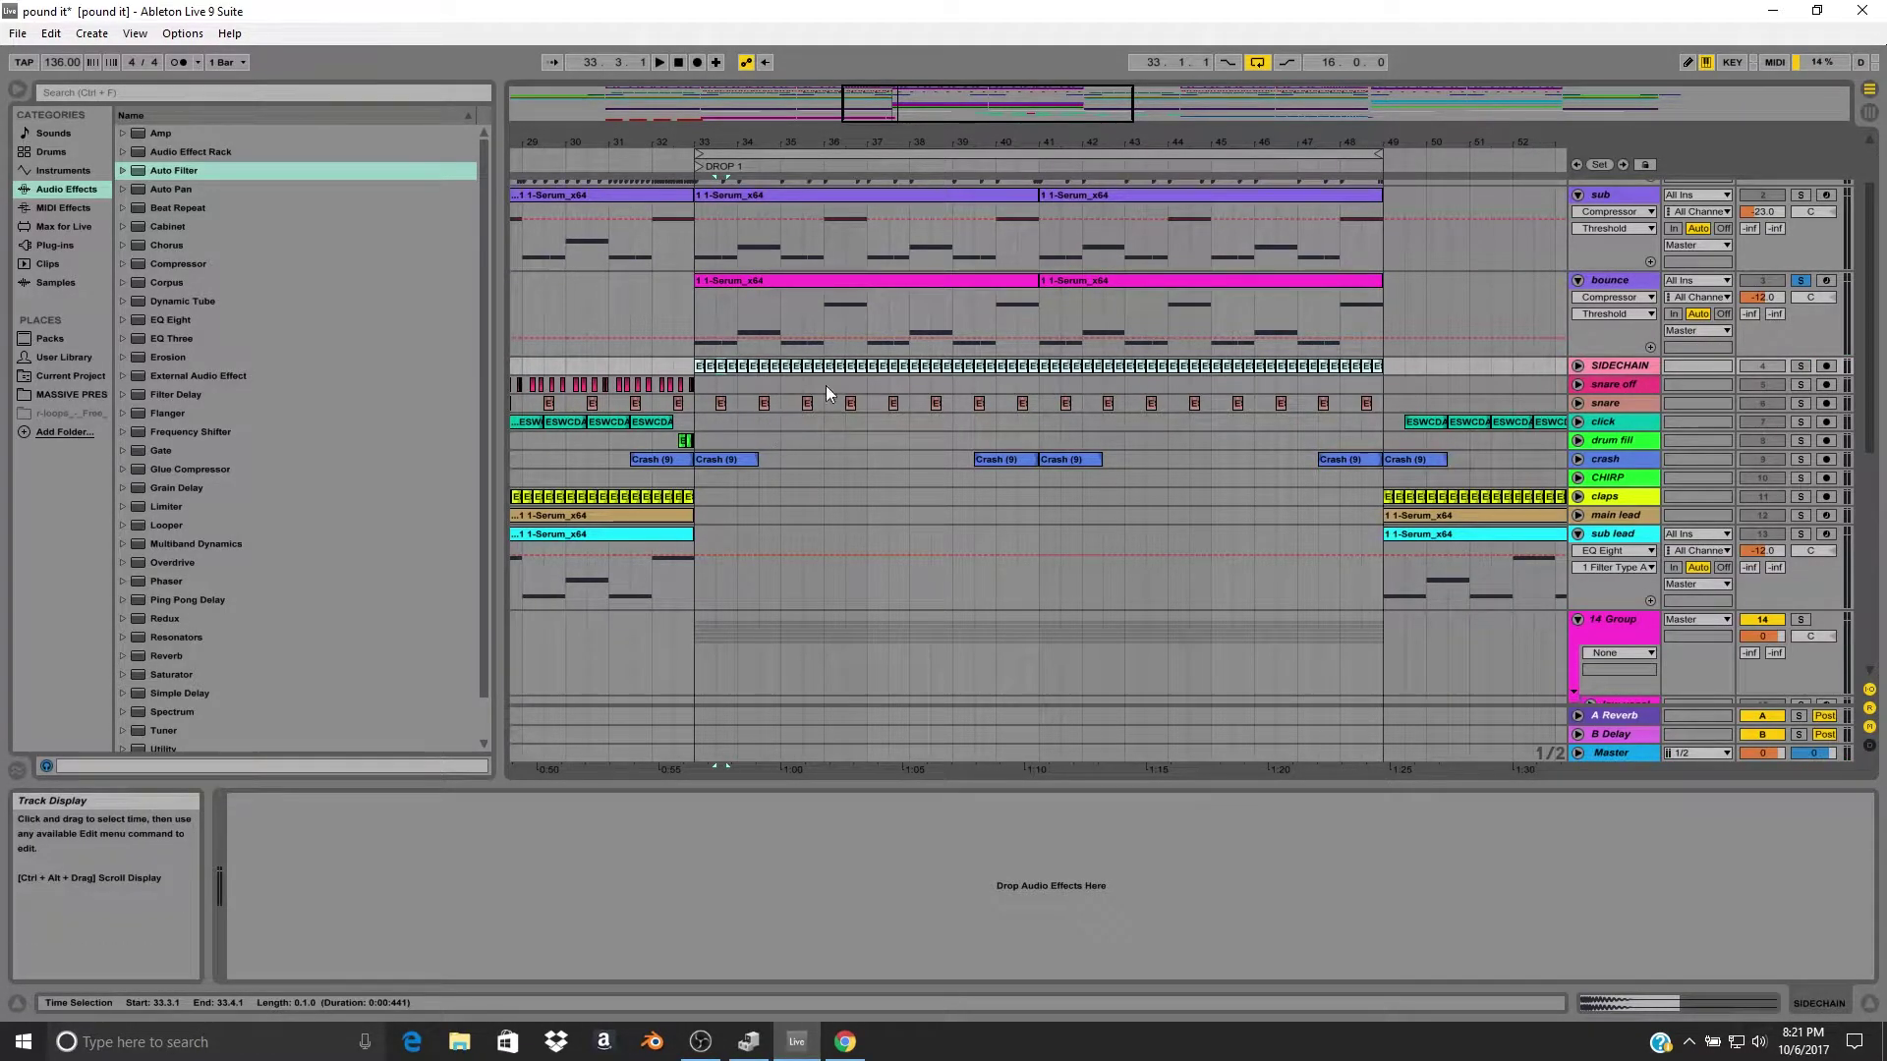
{"action": "scroll", "coordinate": [817, 391], "scroll_direction": "down", "scroll_amount": 3}
{"action": "left_click", "coordinate": [696, 246]}
{"action": "scroll", "coordinate": [973, 489], "scroll_direction": "up", "scroll_amount": 3}
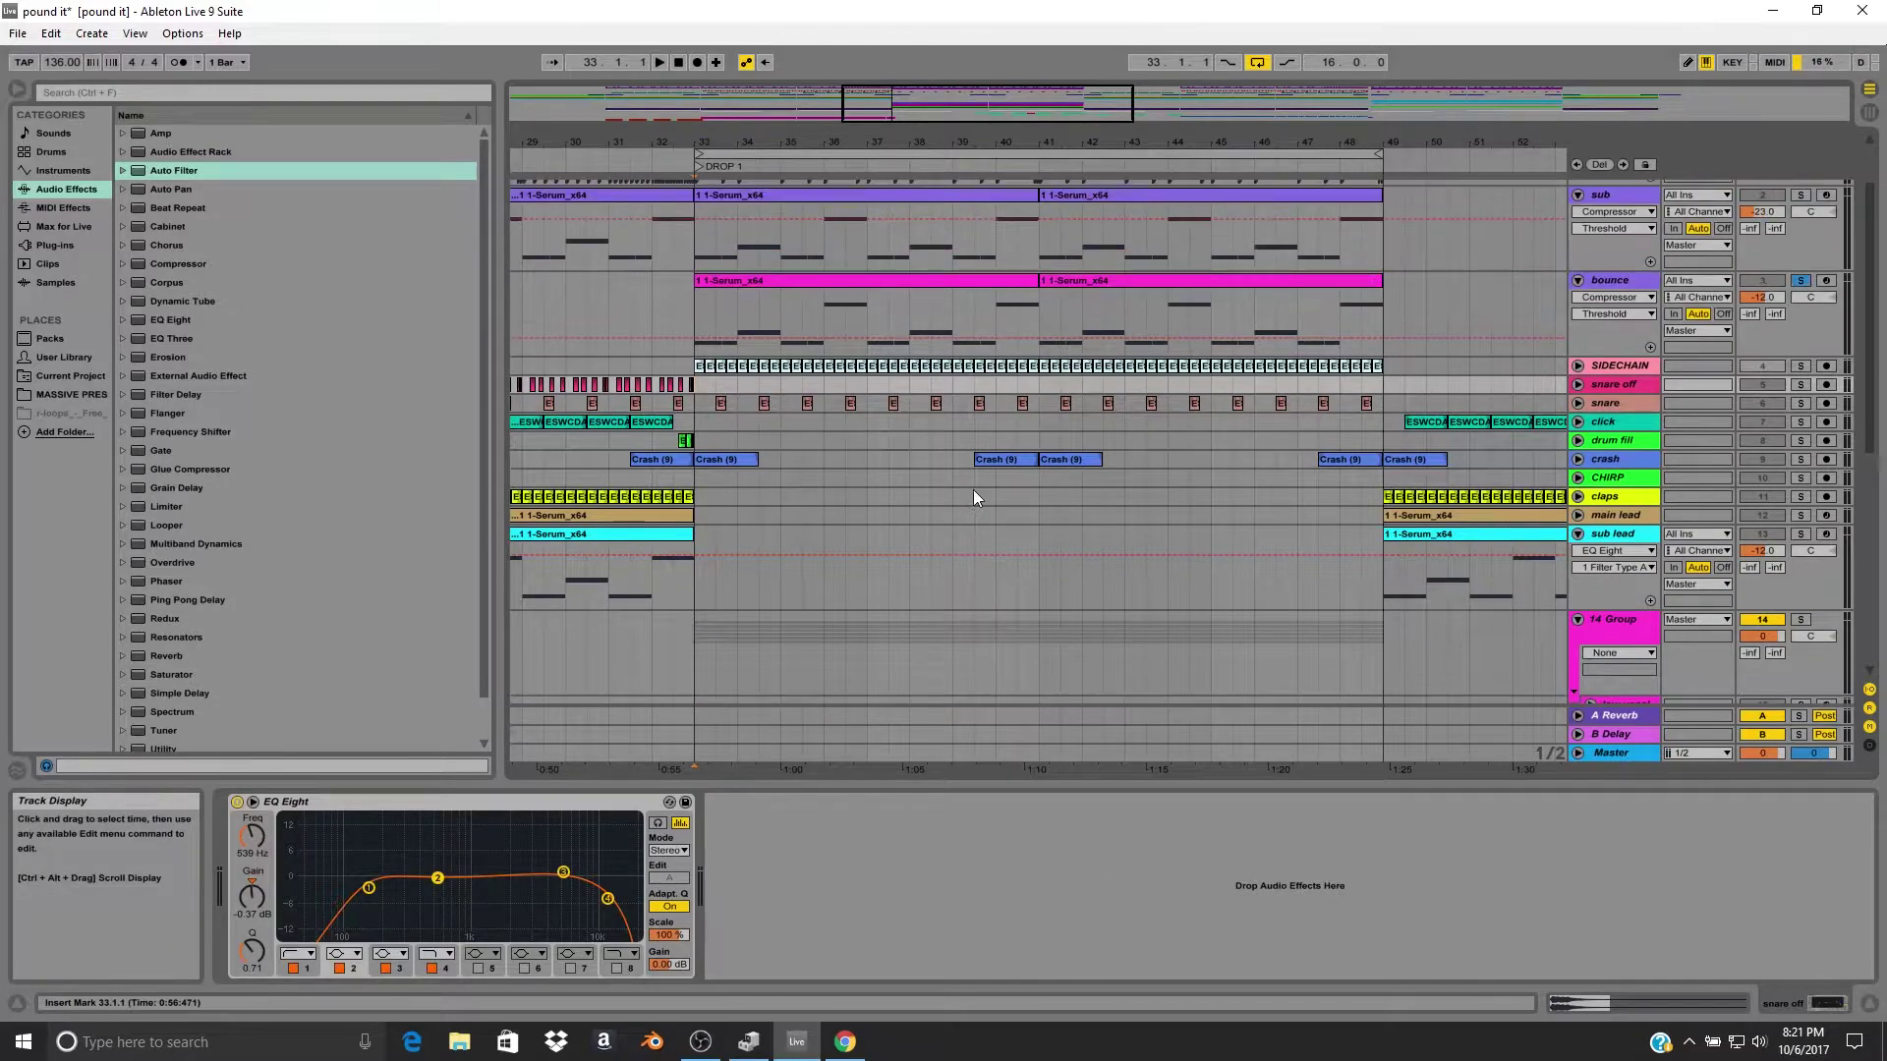
{"action": "scroll", "coordinate": [973, 489], "scroll_direction": "down", "scroll_amount": 3}
{"action": "scroll", "coordinate": [710, 280], "scroll_direction": "down", "scroll_amount": 1}
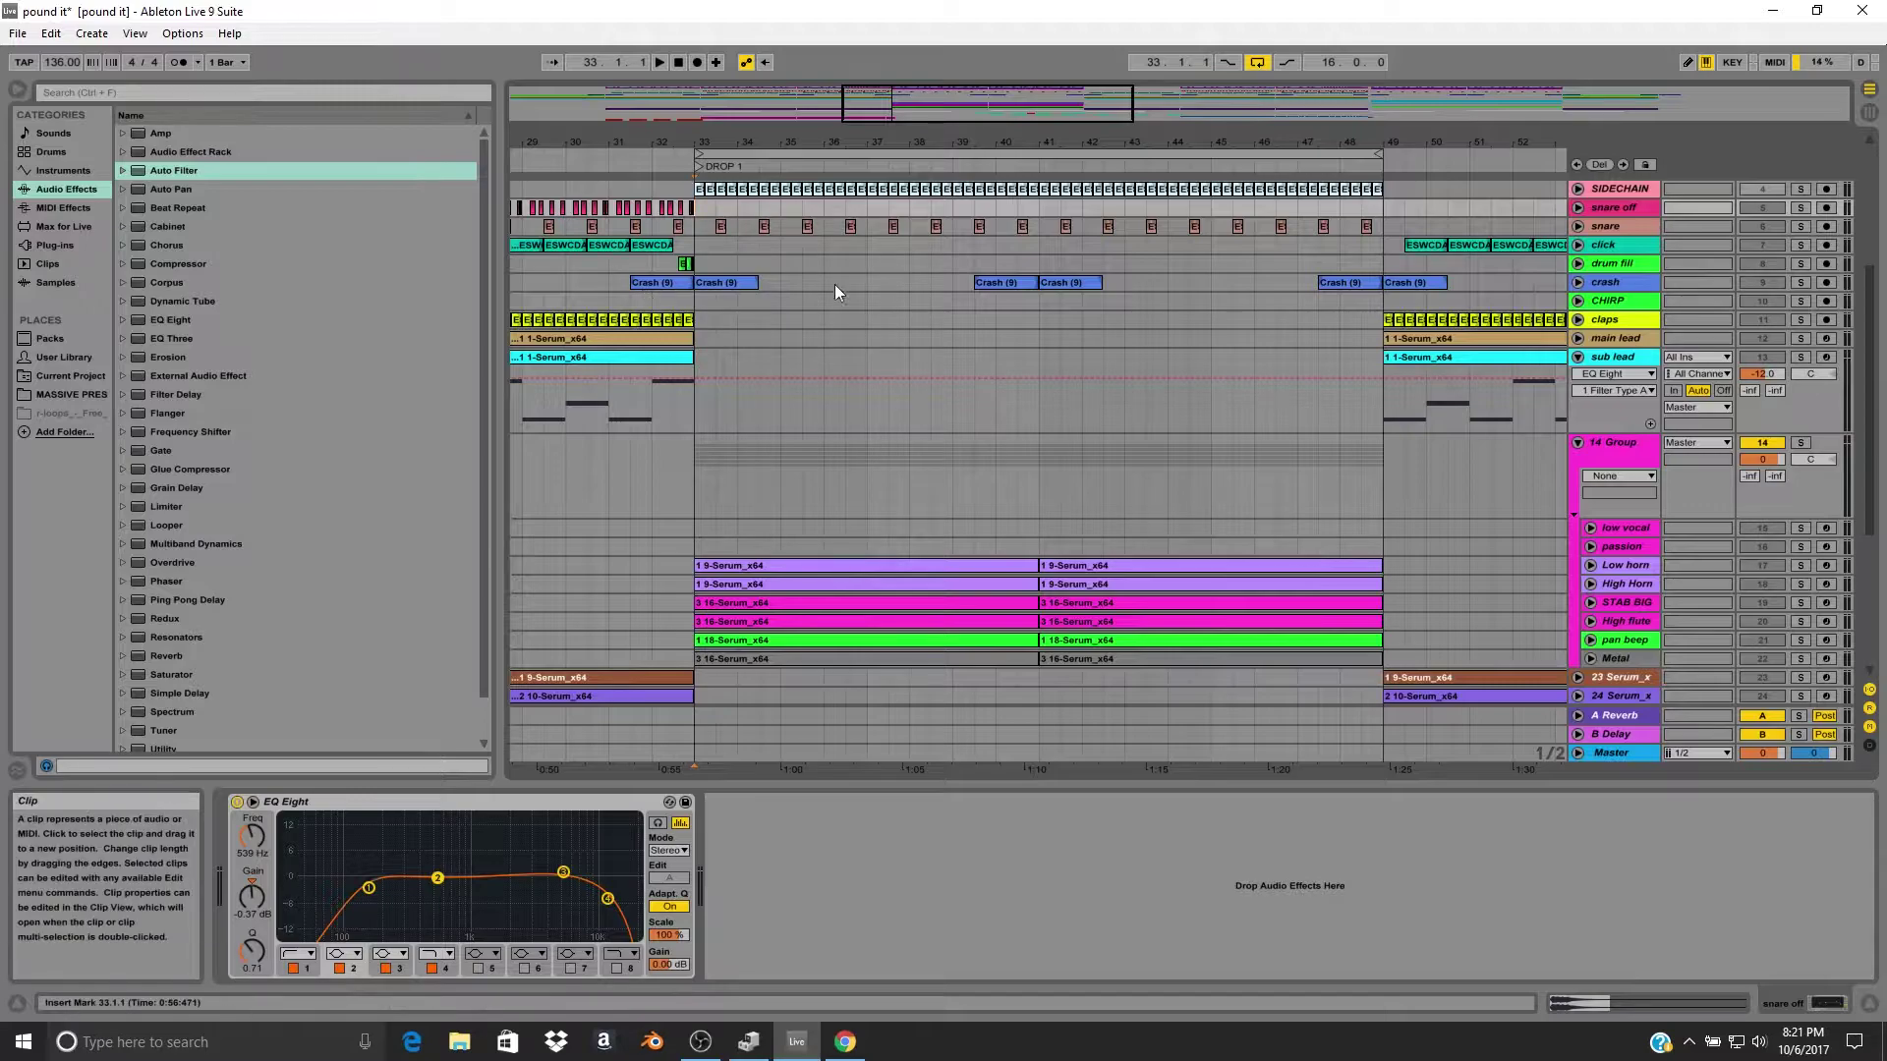
{"action": "left_click_drag", "start_coordinate": [742, 246], "coordinate": [1381, 232]}
{"action": "scroll", "coordinate": [1110, 427], "scroll_direction": "down", "scroll_amount": 6}
{"action": "scroll", "coordinate": [1110, 427], "scroll_direction": "up", "scroll_amount": 5}
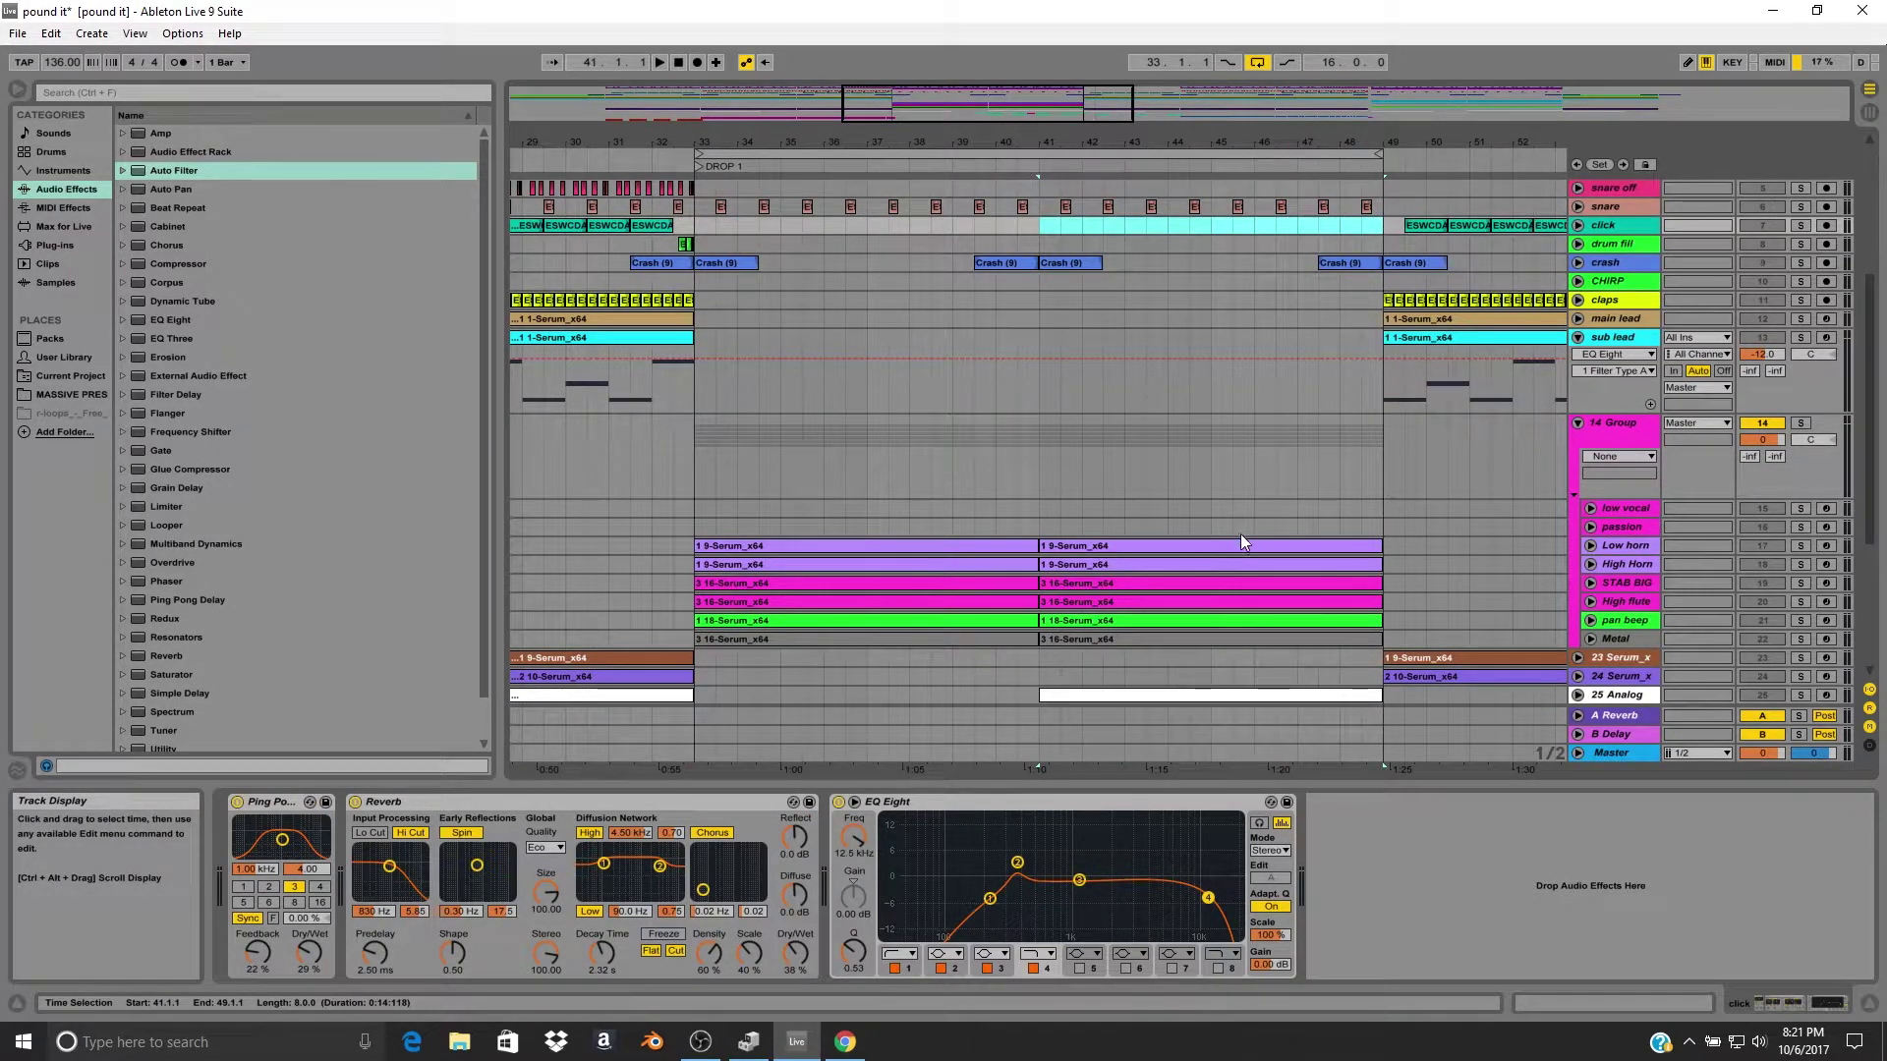
{"action": "scroll", "coordinate": [1192, 528], "scroll_direction": "down", "scroll_amount": 4}
{"action": "scroll", "coordinate": [728, 345], "scroll_direction": "down", "scroll_amount": 3}
{"action": "scroll", "coordinate": [1541, 332], "scroll_direction": "up", "scroll_amount": 2}
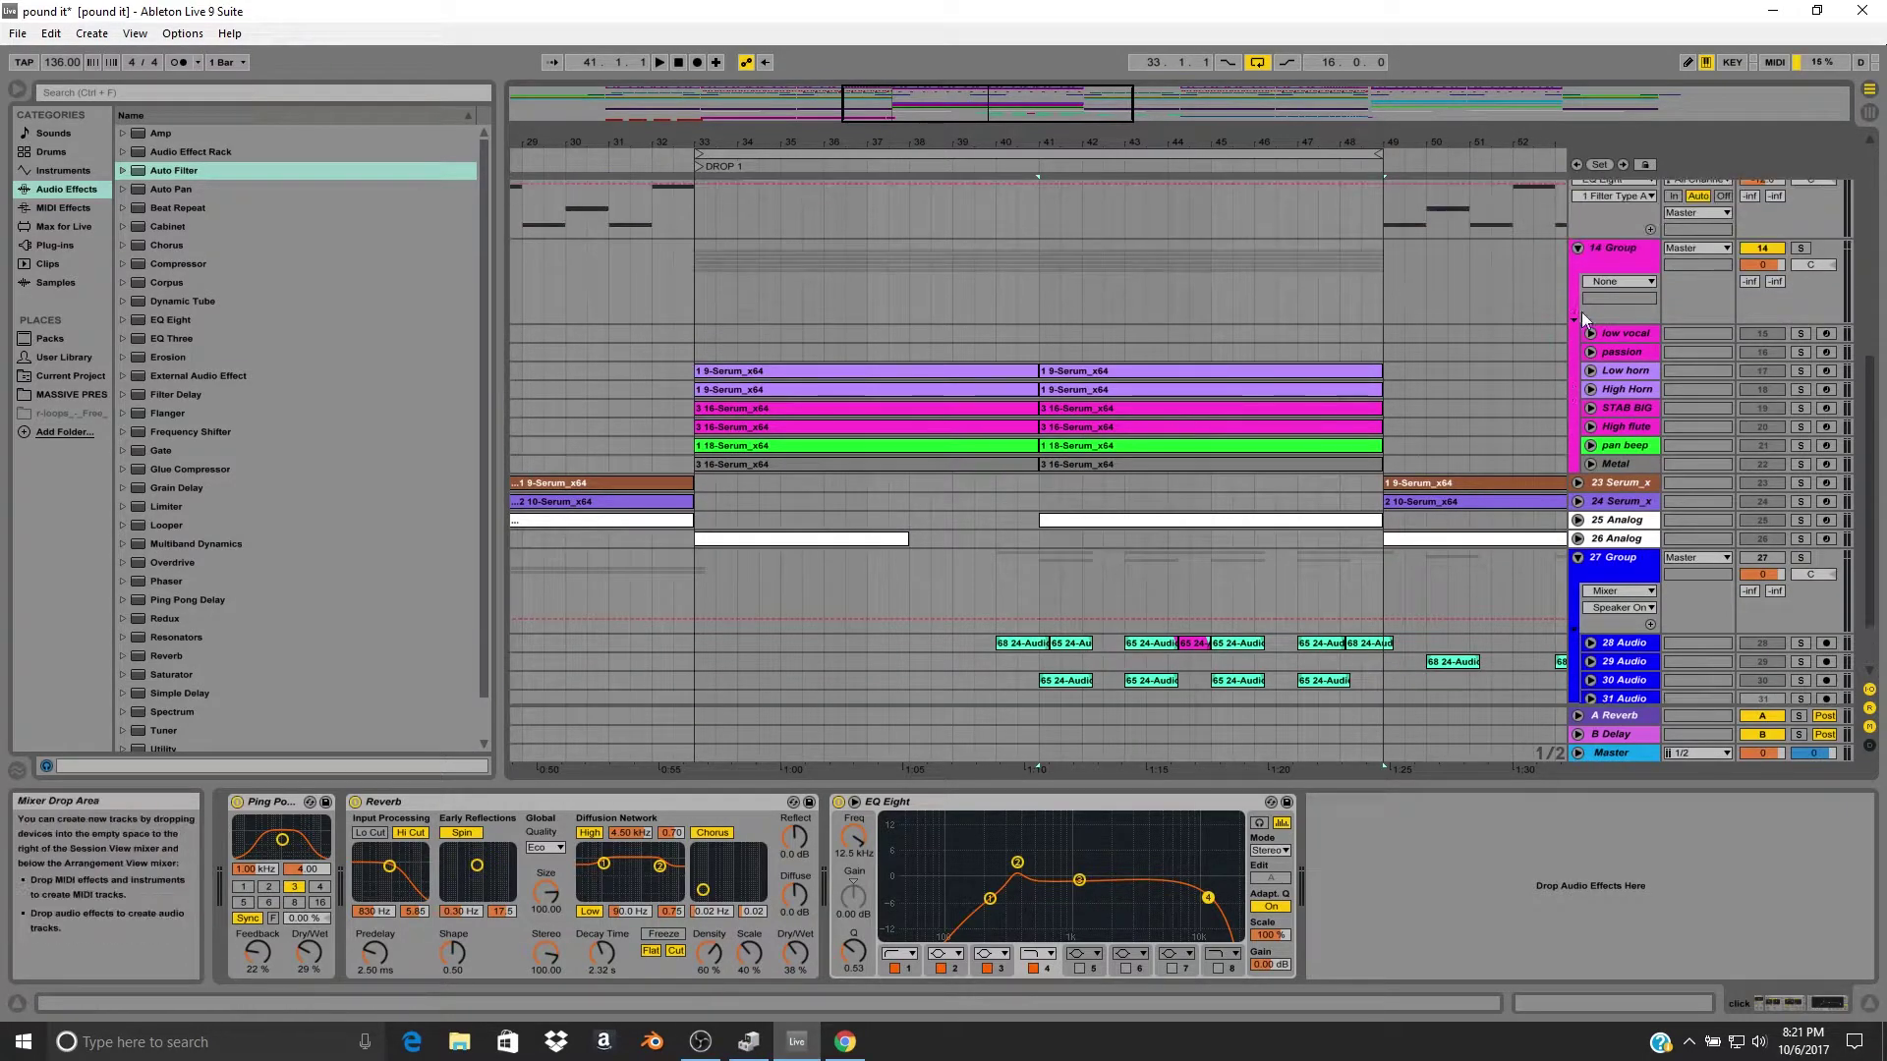
Unfold the Low horn through Metal tracks inside 14 Group together to show their notes across the drop.
{"action": "left_click", "coordinate": [1629, 259]}
{"action": "scroll", "coordinate": [1621, 265], "scroll_direction": "down", "scroll_amount": 2}
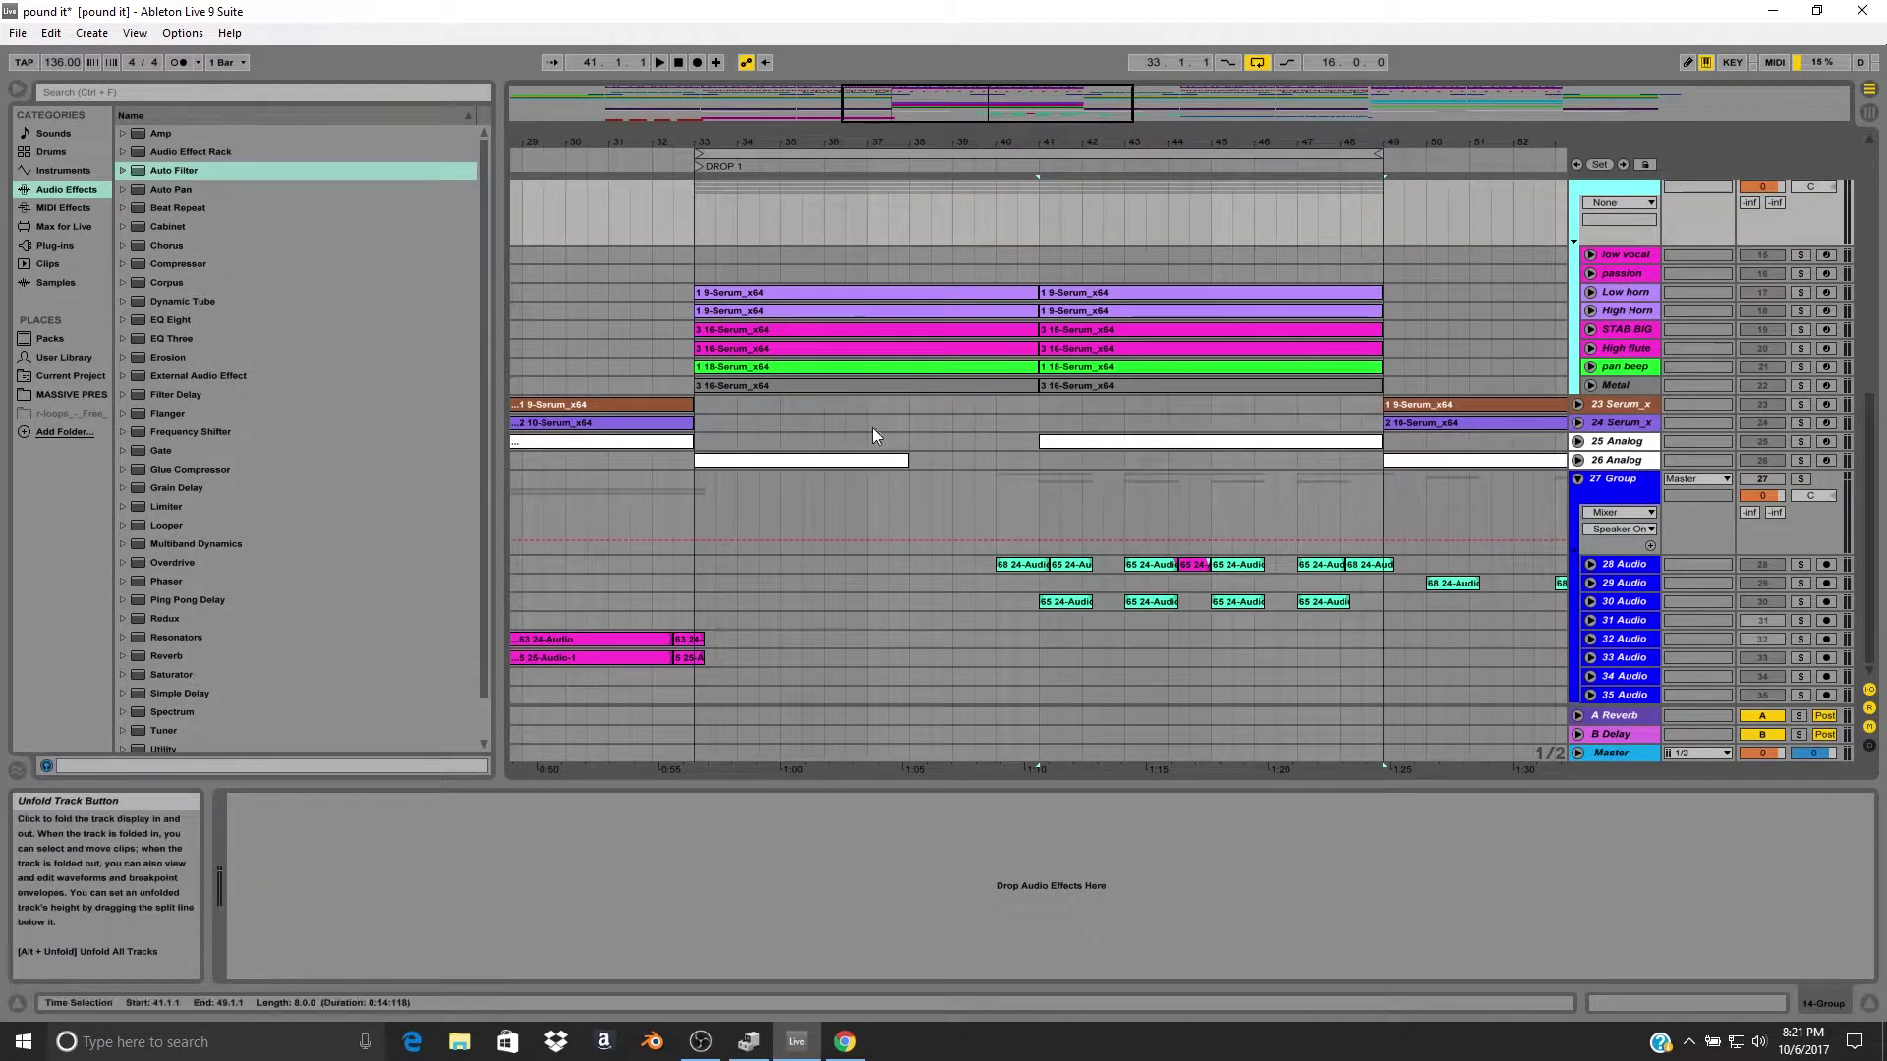
{"action": "left_click", "coordinate": [1595, 292]}
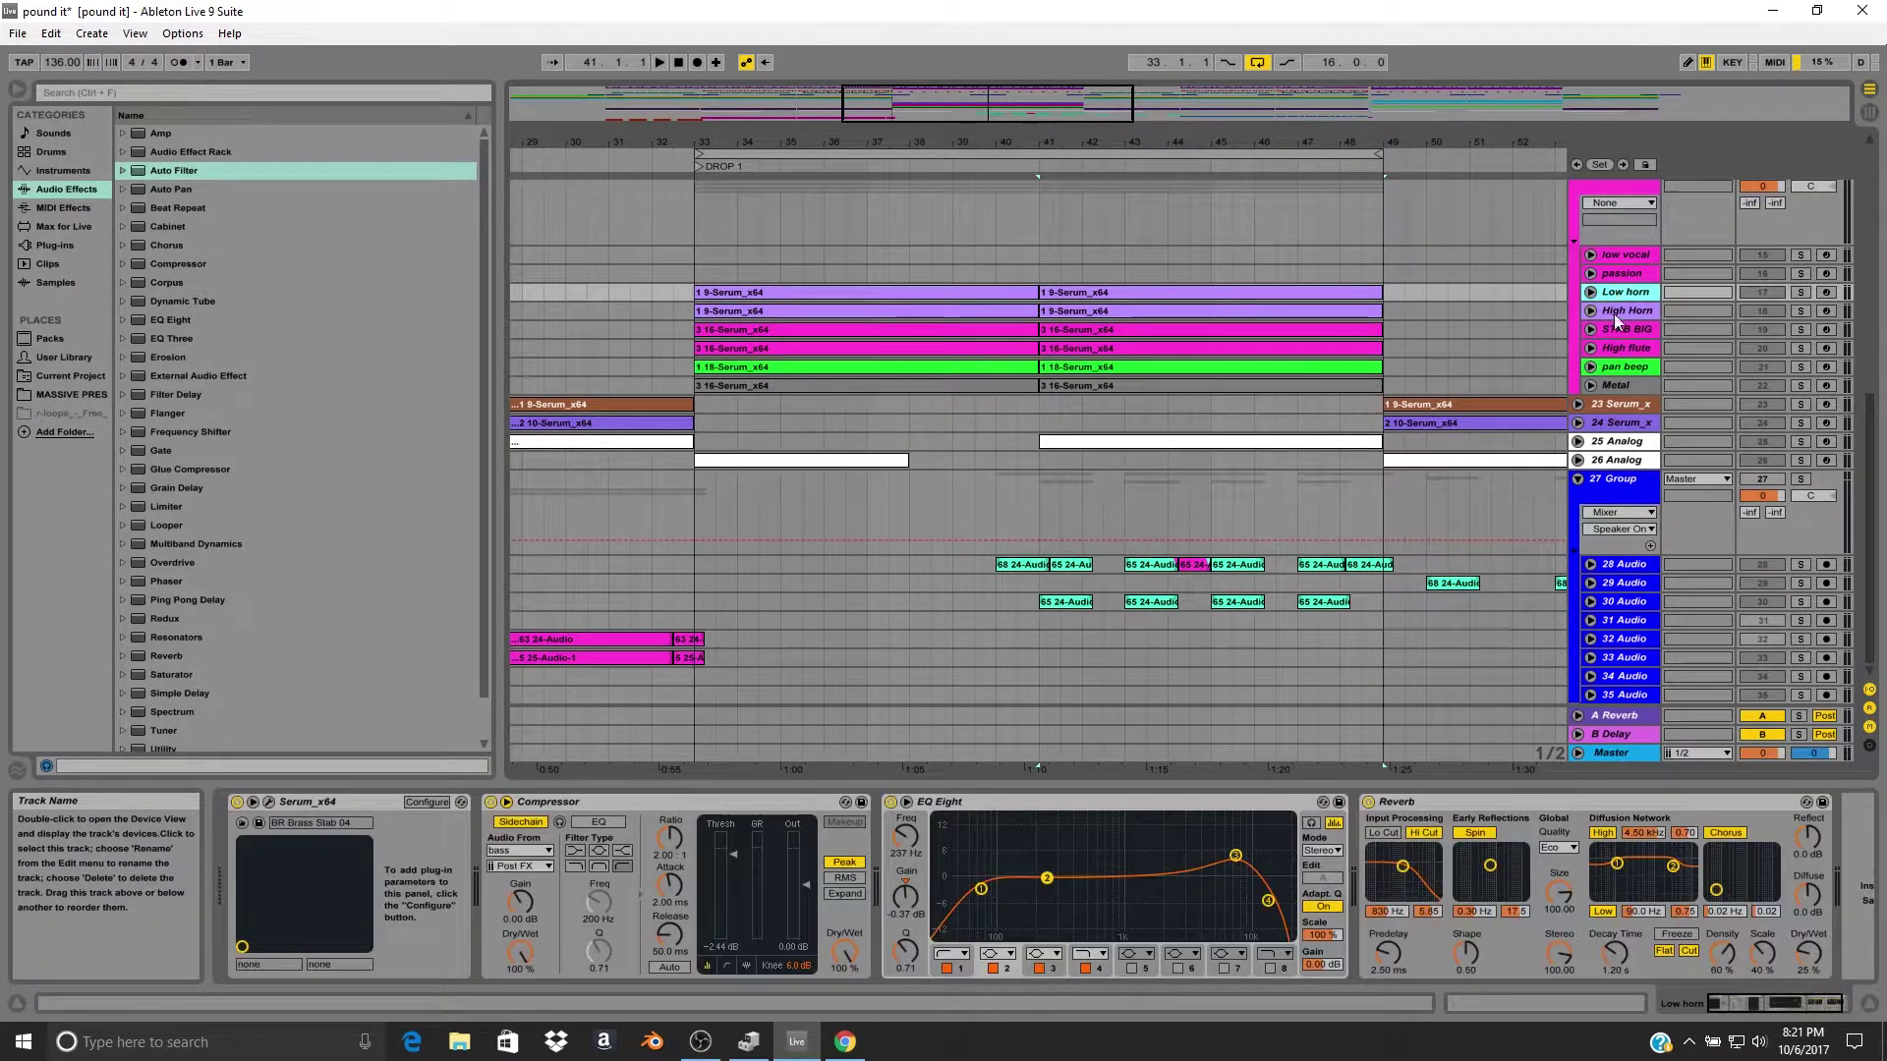
{"action": "left_click", "coordinate": [1618, 383], "text": "shift"}
{"action": "left_click", "coordinate": [1590, 367]}
{"action": "left_click_drag", "start_coordinate": [1013, 150], "coordinate": [1012, 162]}
Select the Low horn clip at bar 33 and audition the Low horn track soloed.
{"action": "left_click", "coordinate": [946, 267]}
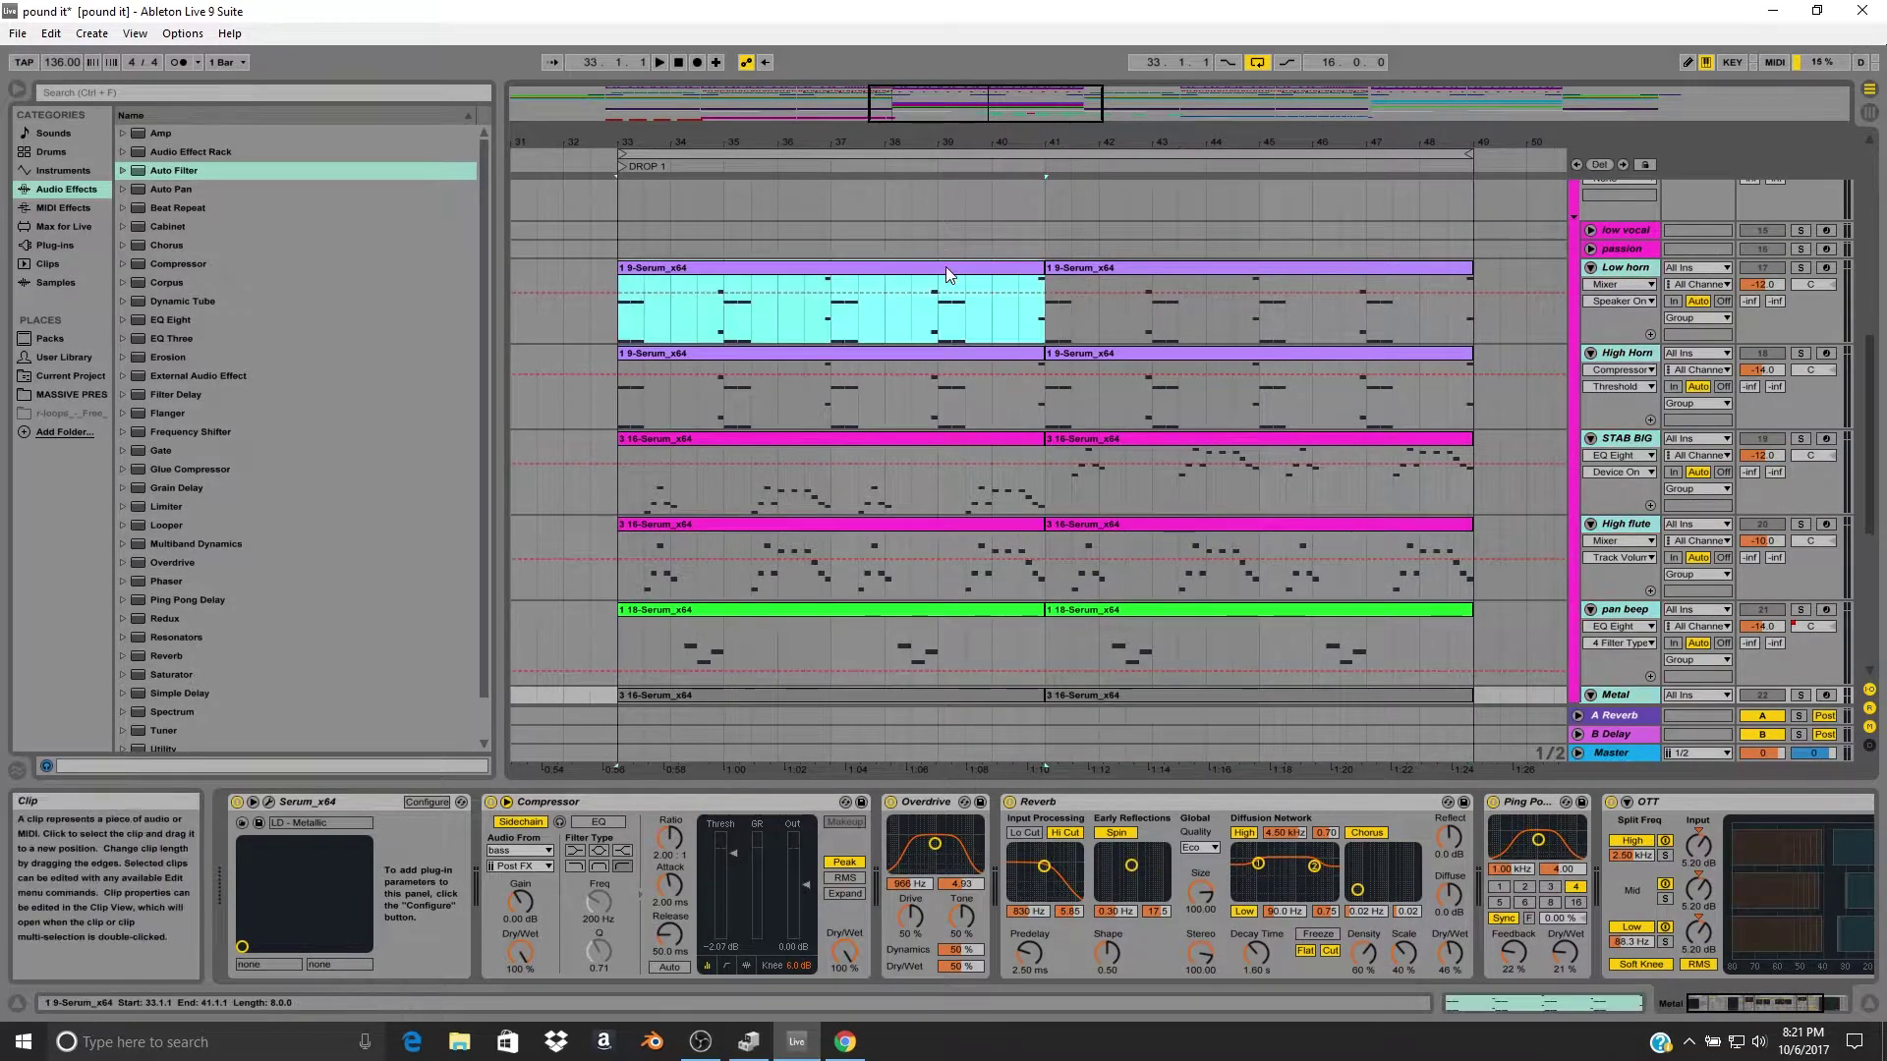
{"action": "left_click", "coordinate": [1803, 269]}
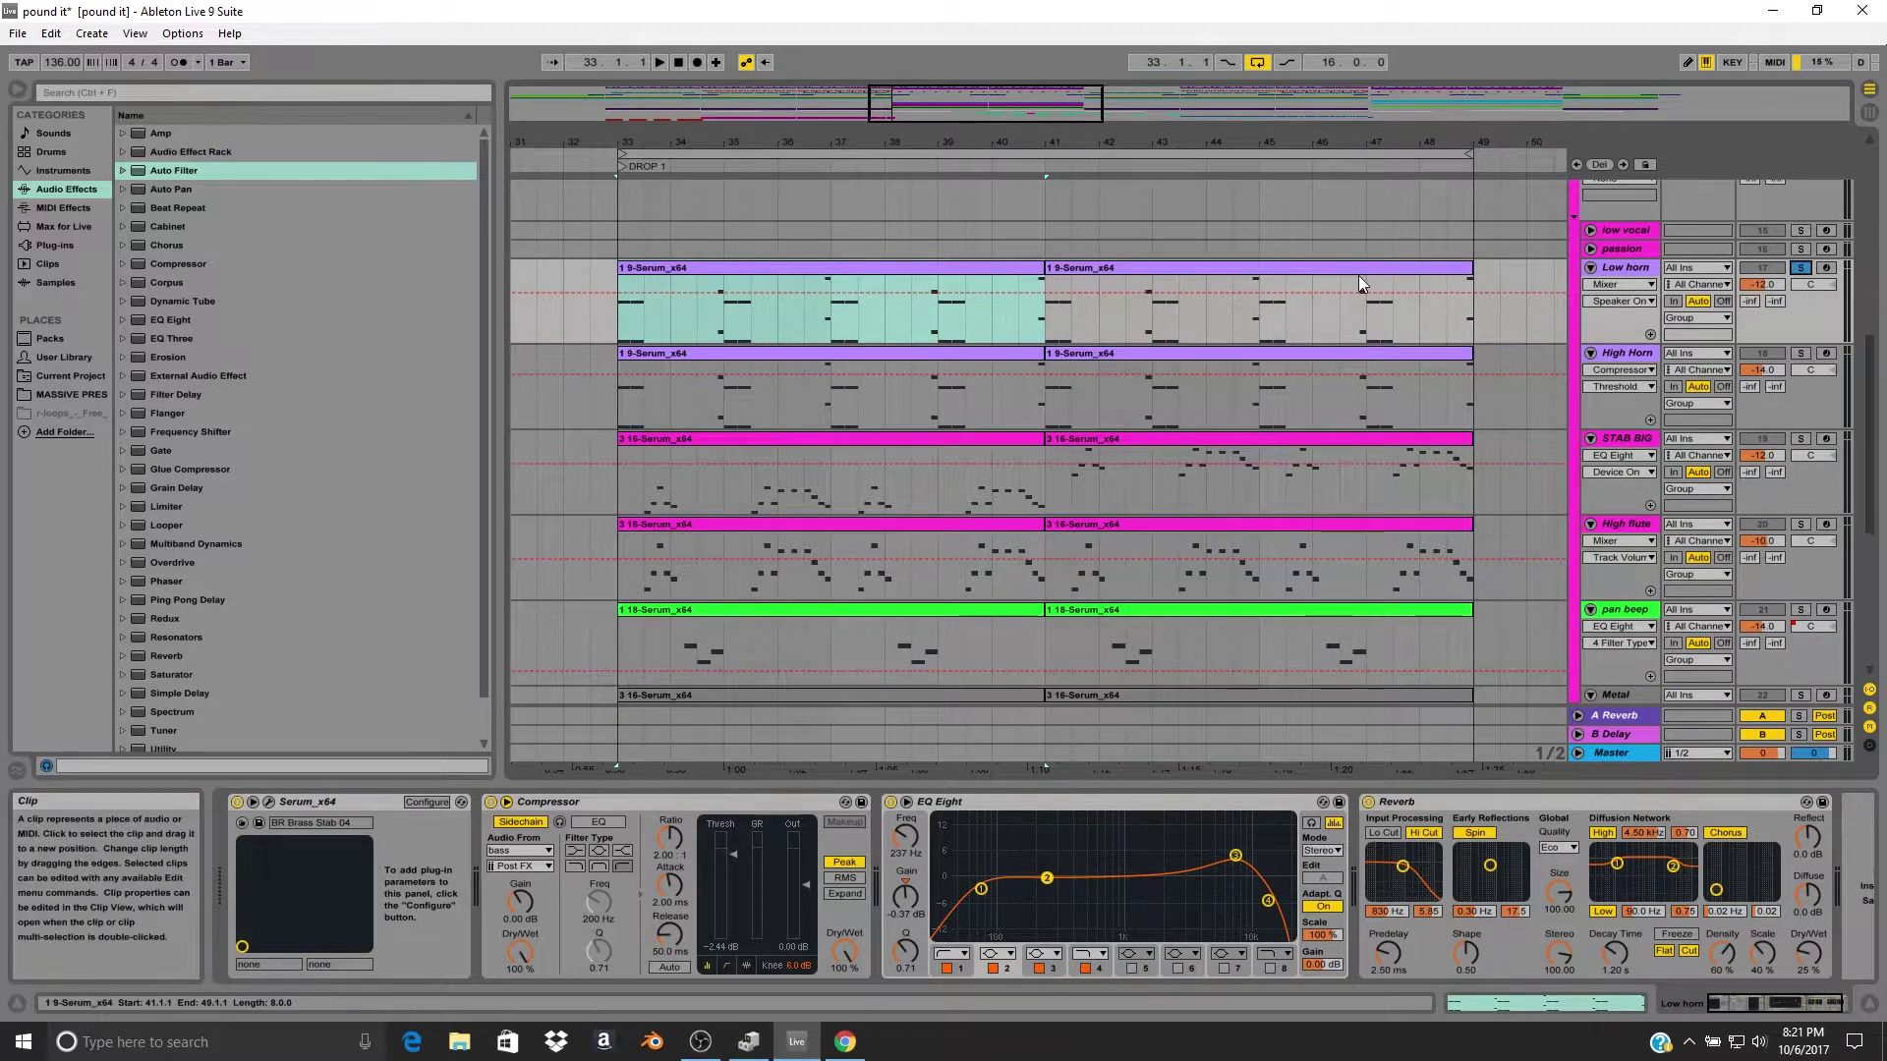
{"action": "key", "text": "space"}
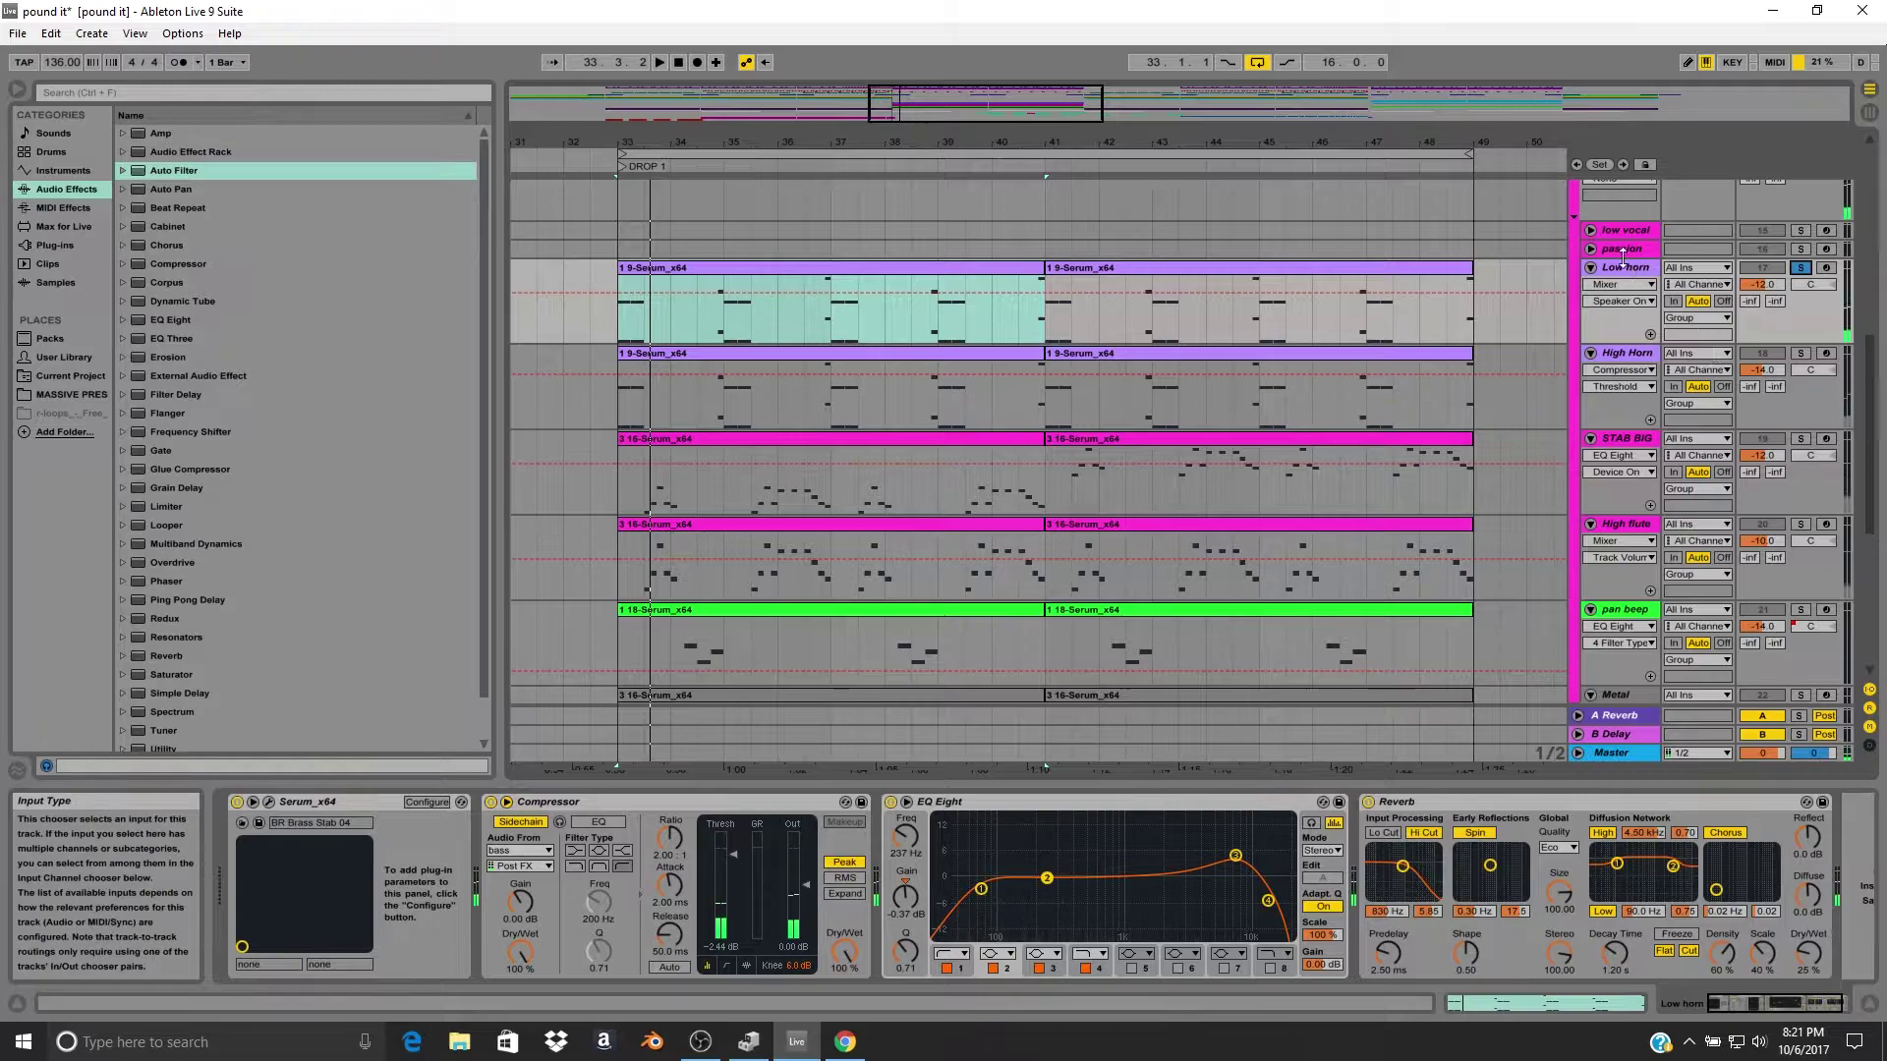
Solo the High Horn track and add the Low horn to the solo to audition both horns together.
{"action": "left_click", "coordinate": [1805, 354]}
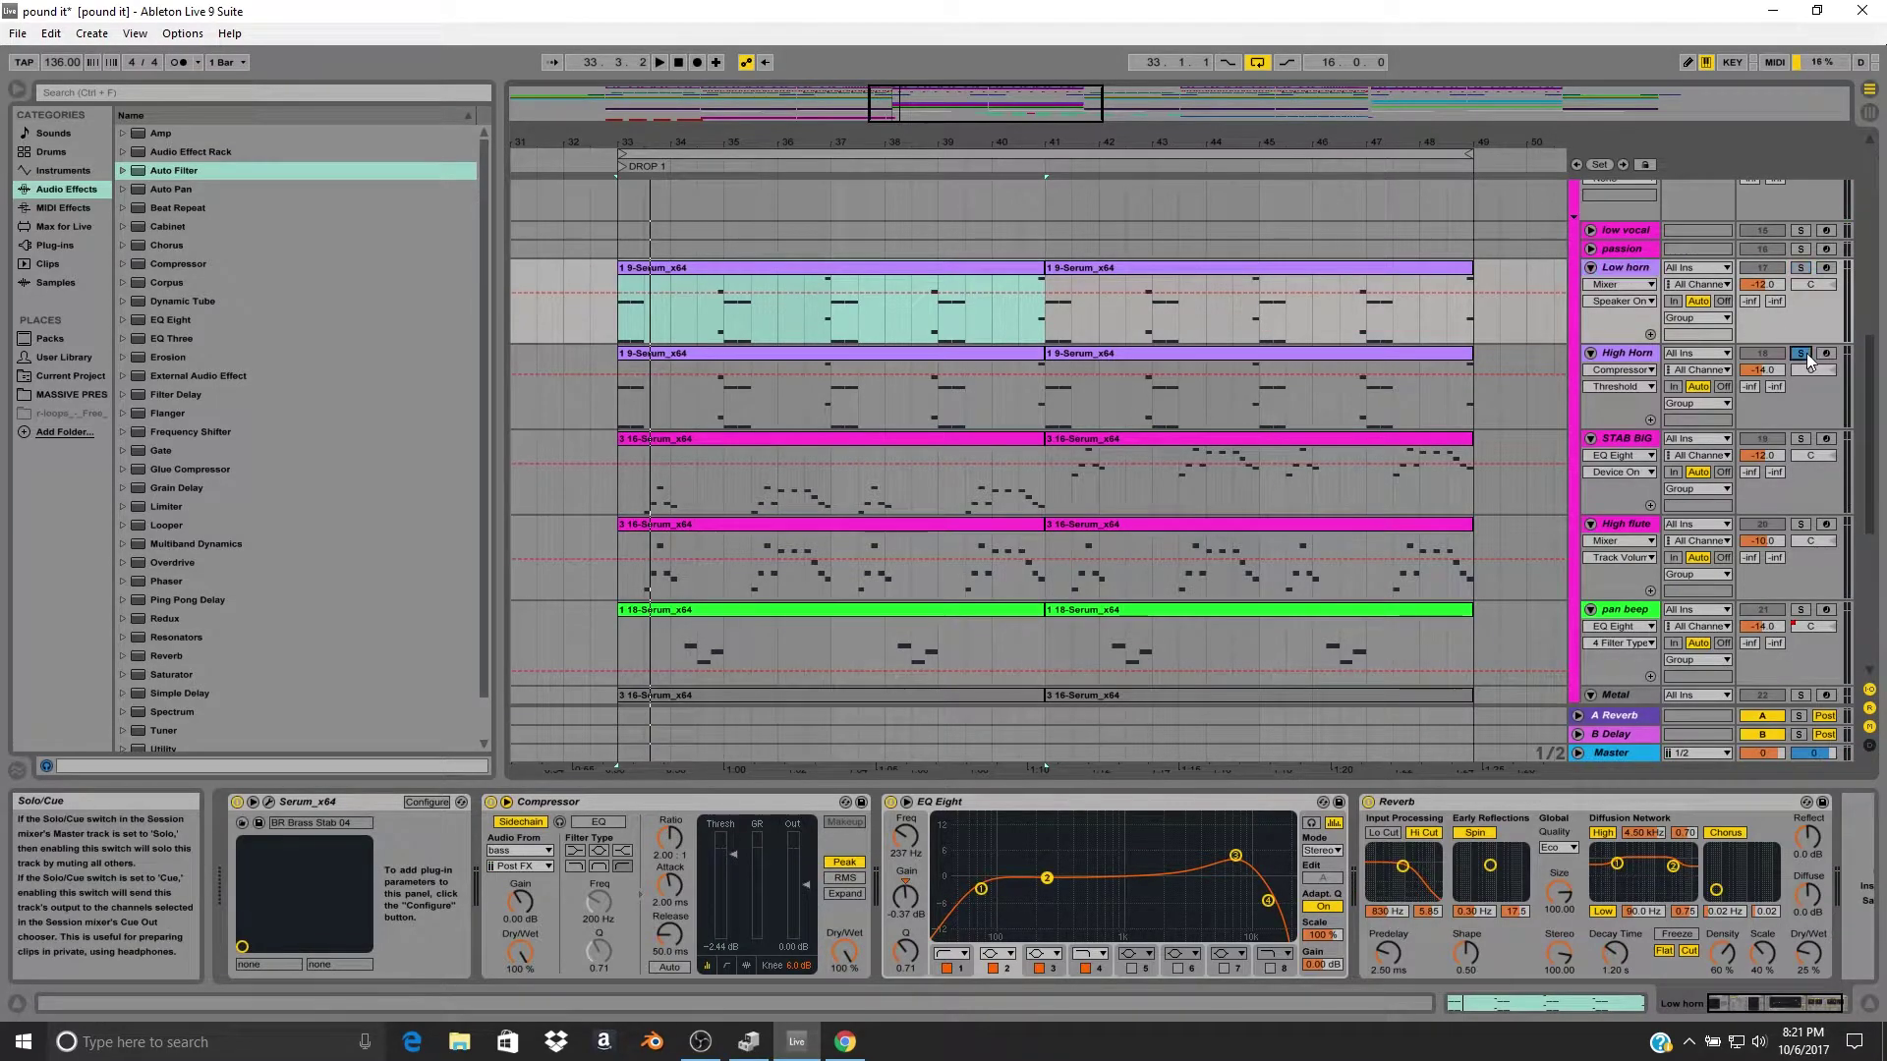
{"action": "left_click", "coordinate": [1801, 267], "text": "ctrl"}
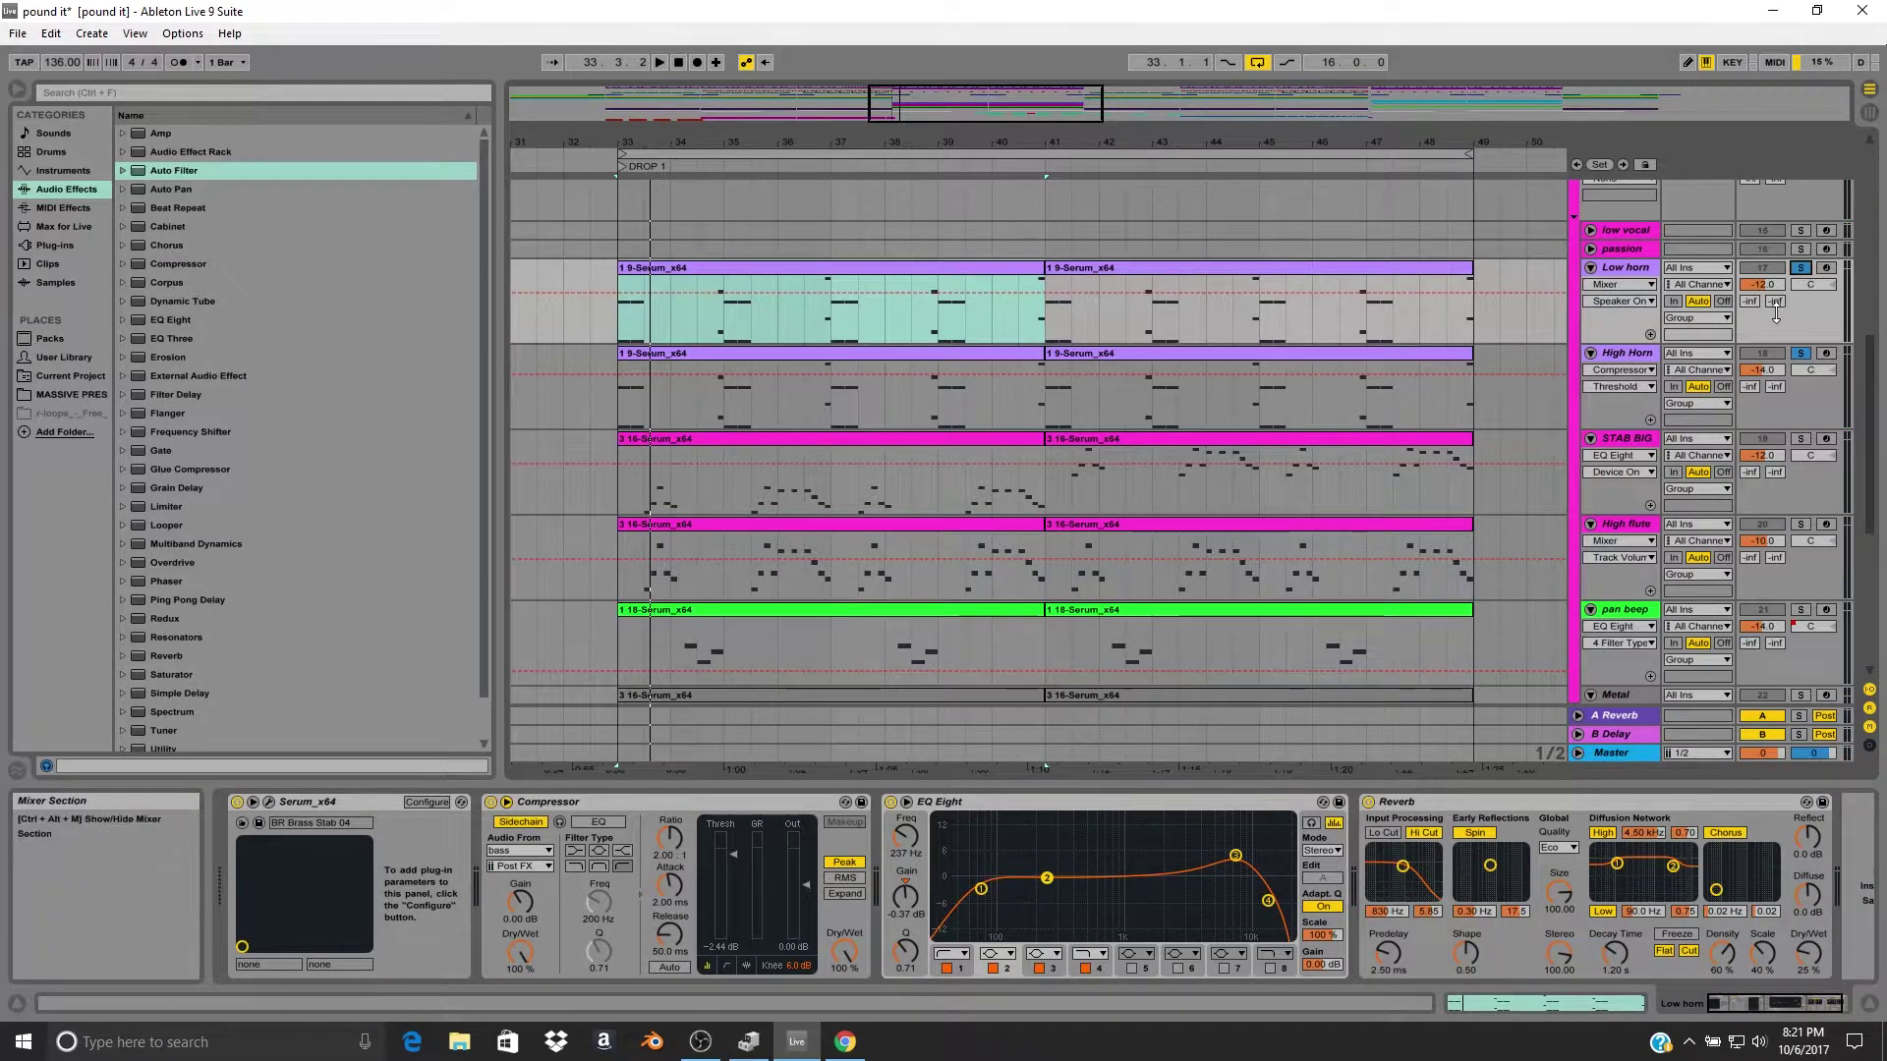
{"action": "scroll", "coordinate": [1196, 285], "scroll_direction": "down", "scroll_amount": 2}
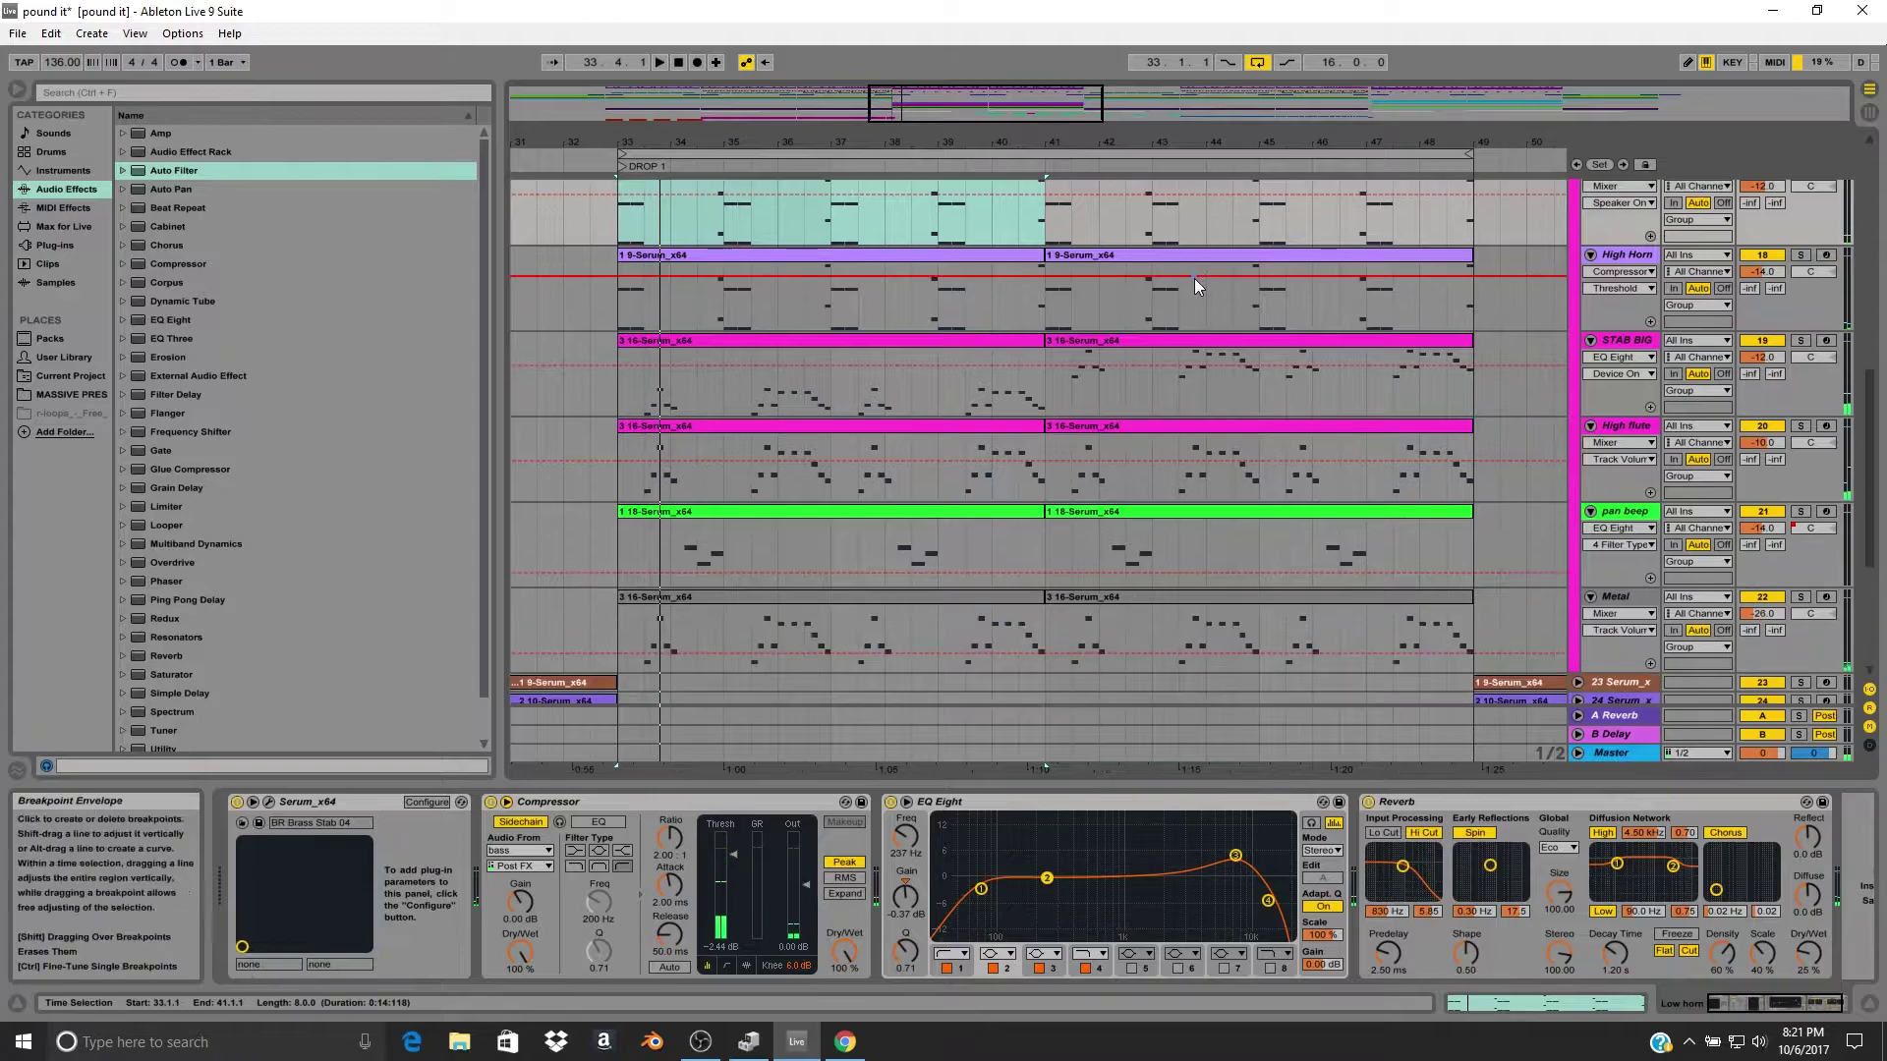
Audition the STAB BIG track soloed from its bar 33 clip and open that clip's notes.
{"action": "left_click", "coordinate": [628, 341]}
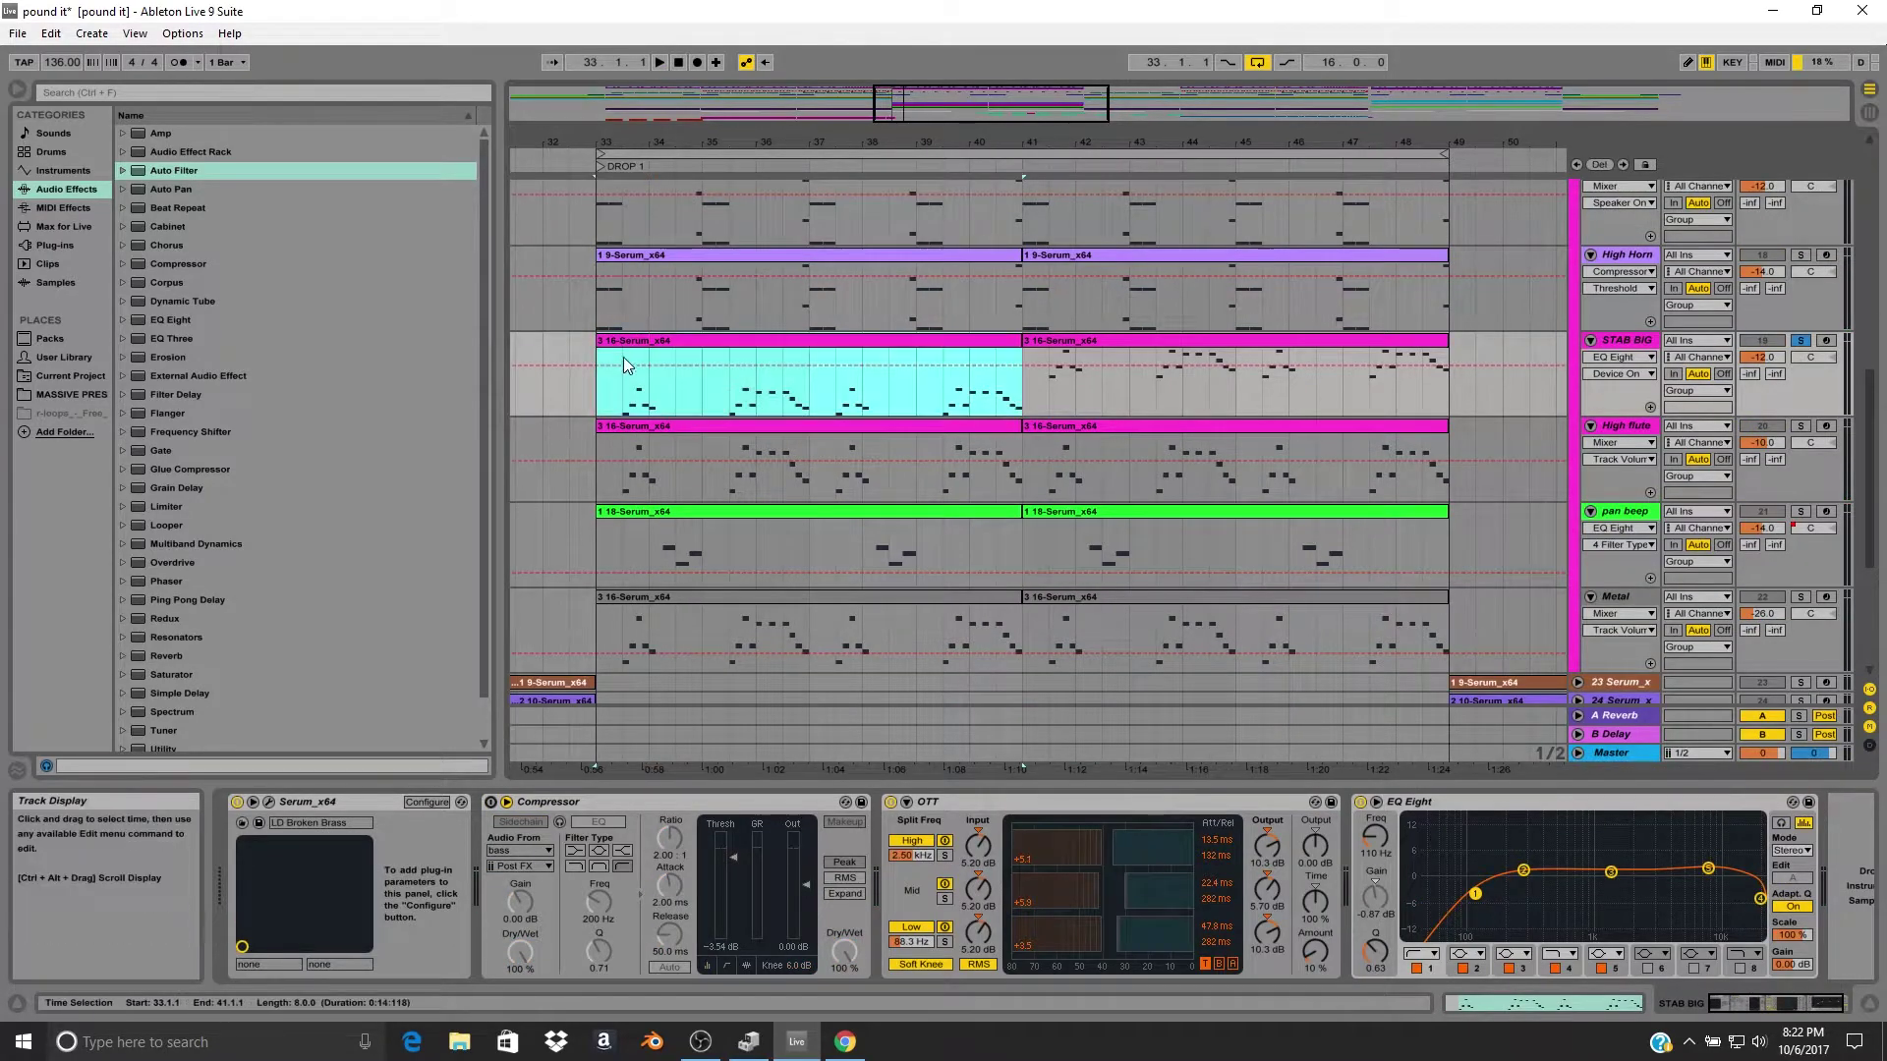
{"action": "left_click", "coordinate": [628, 393]}
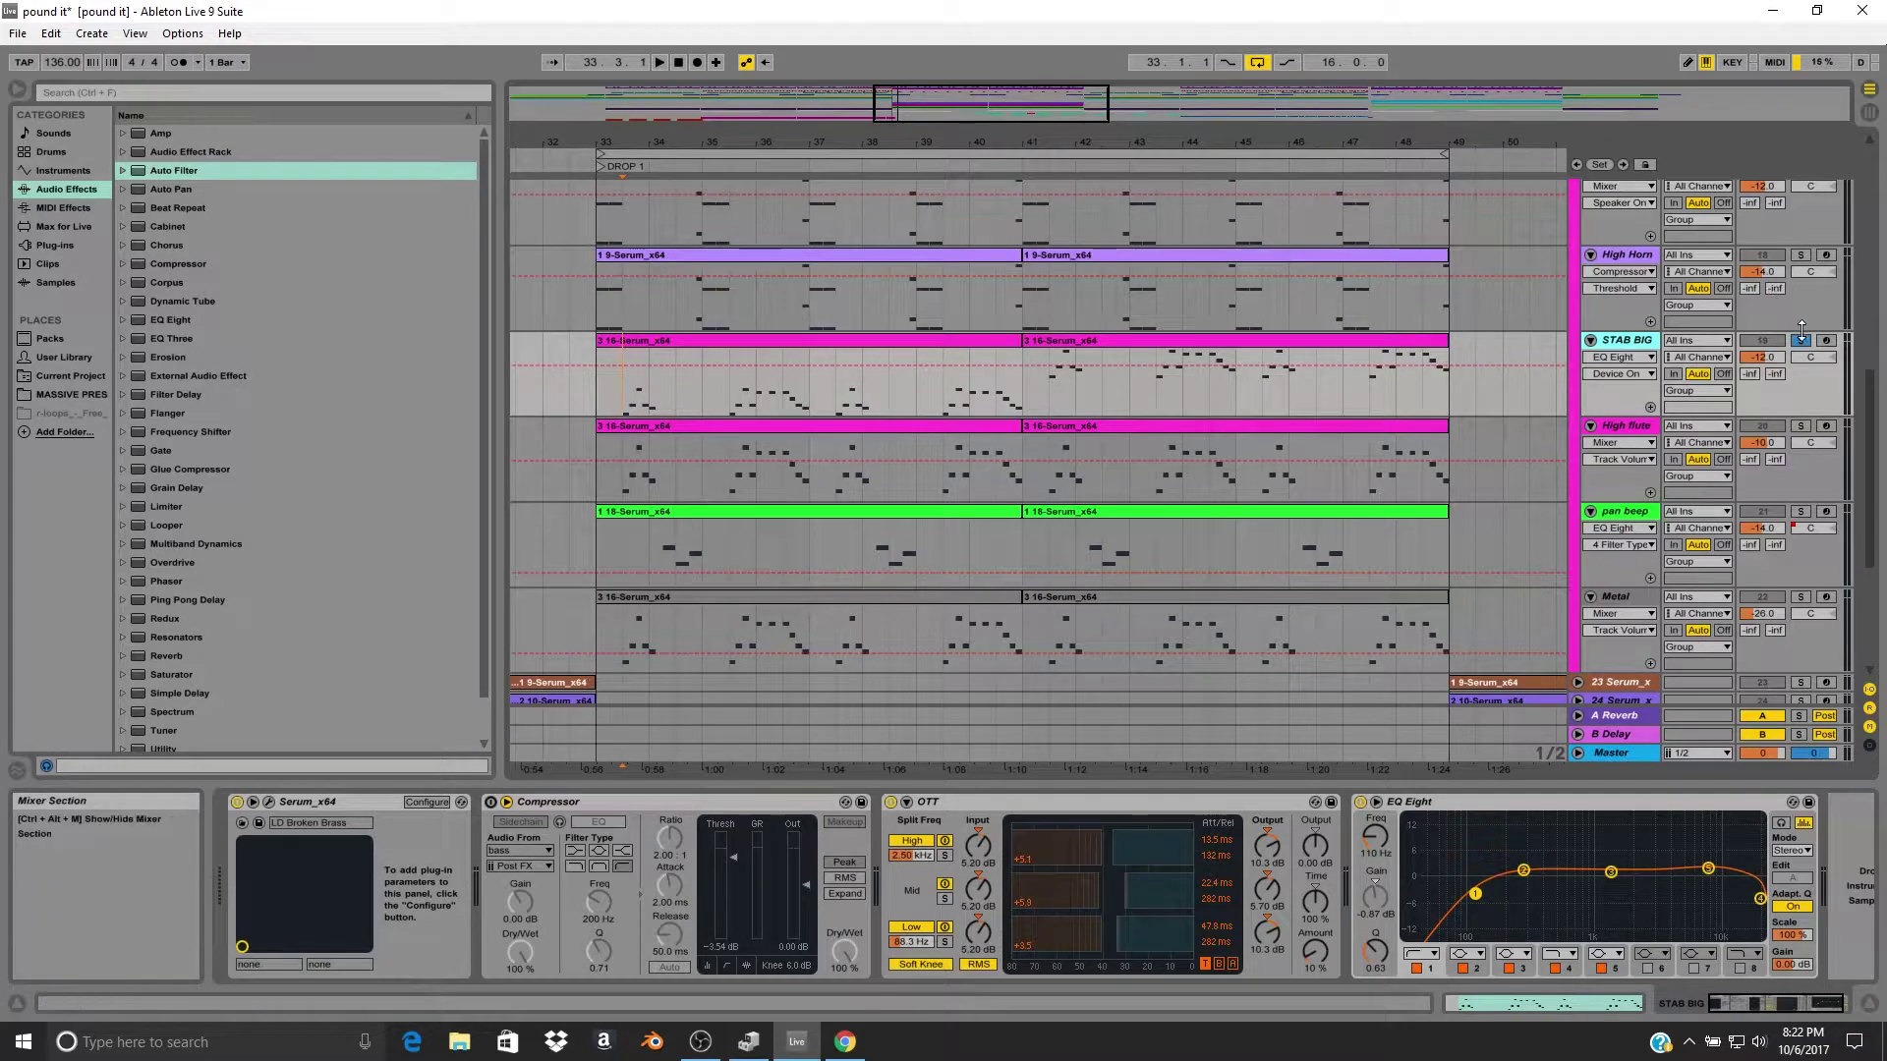
{"action": "left_click", "coordinate": [813, 346]}
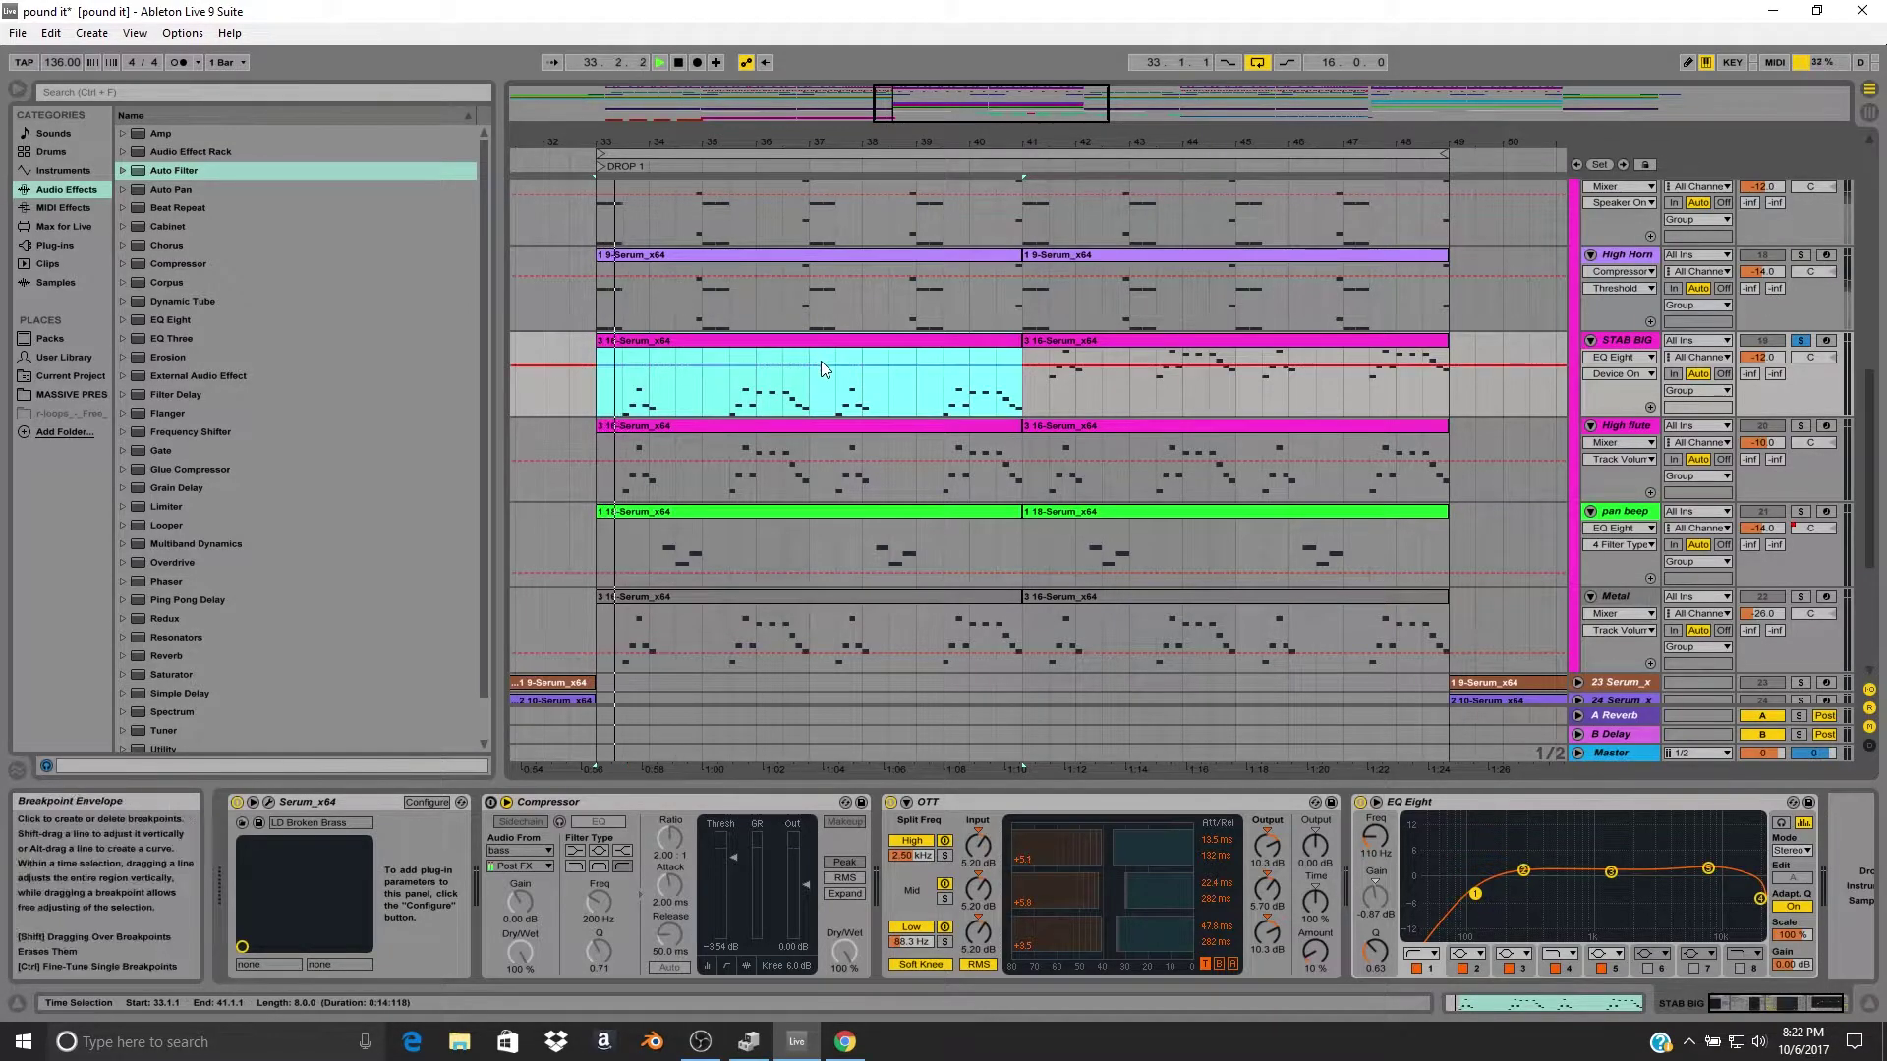
{"action": "key", "text": "space"}
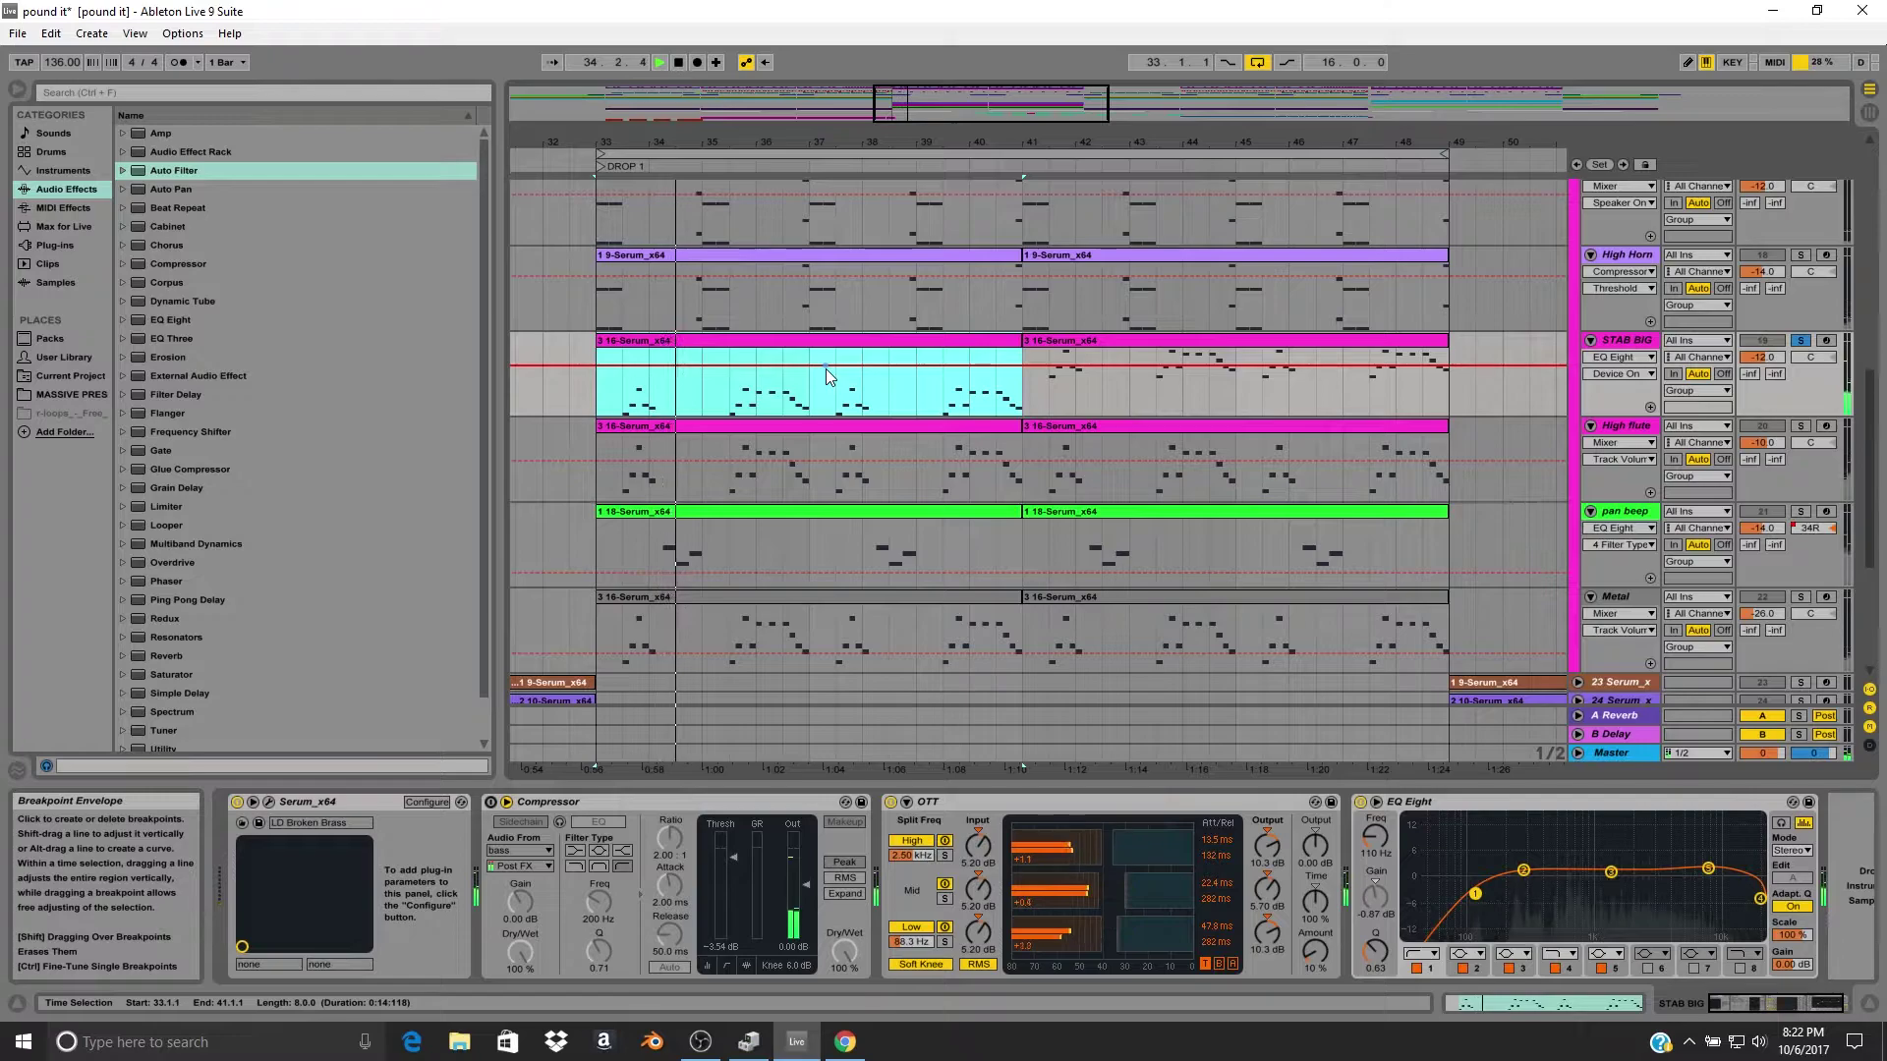
{"action": "double_click", "coordinate": [834, 345]}
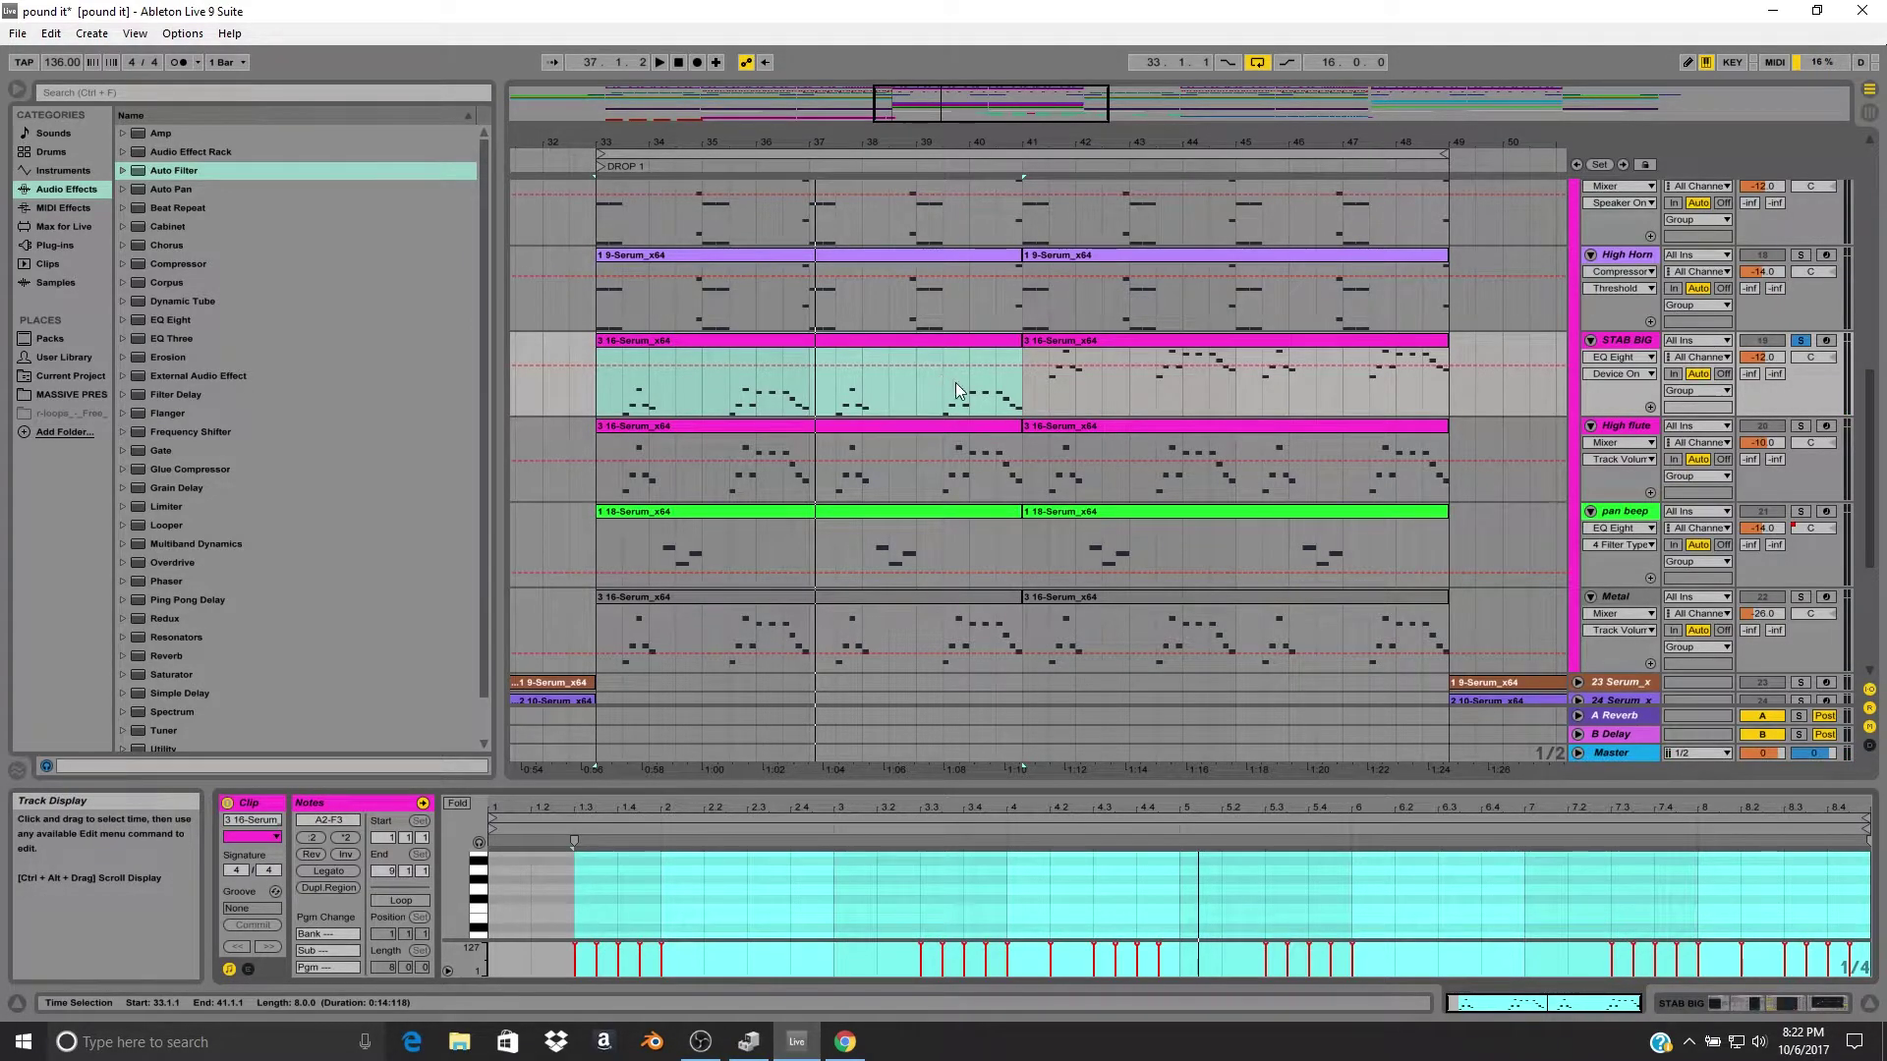
Audition the main lead track soloed from bar 25, before the drop.
{"action": "left_click_drag", "start_coordinate": [947, 143], "coordinate": [1081, 41]}
{"action": "left_click", "coordinate": [837, 442]}
{"action": "scroll", "coordinate": [1018, 498], "scroll_direction": "up", "scroll_amount": 10}
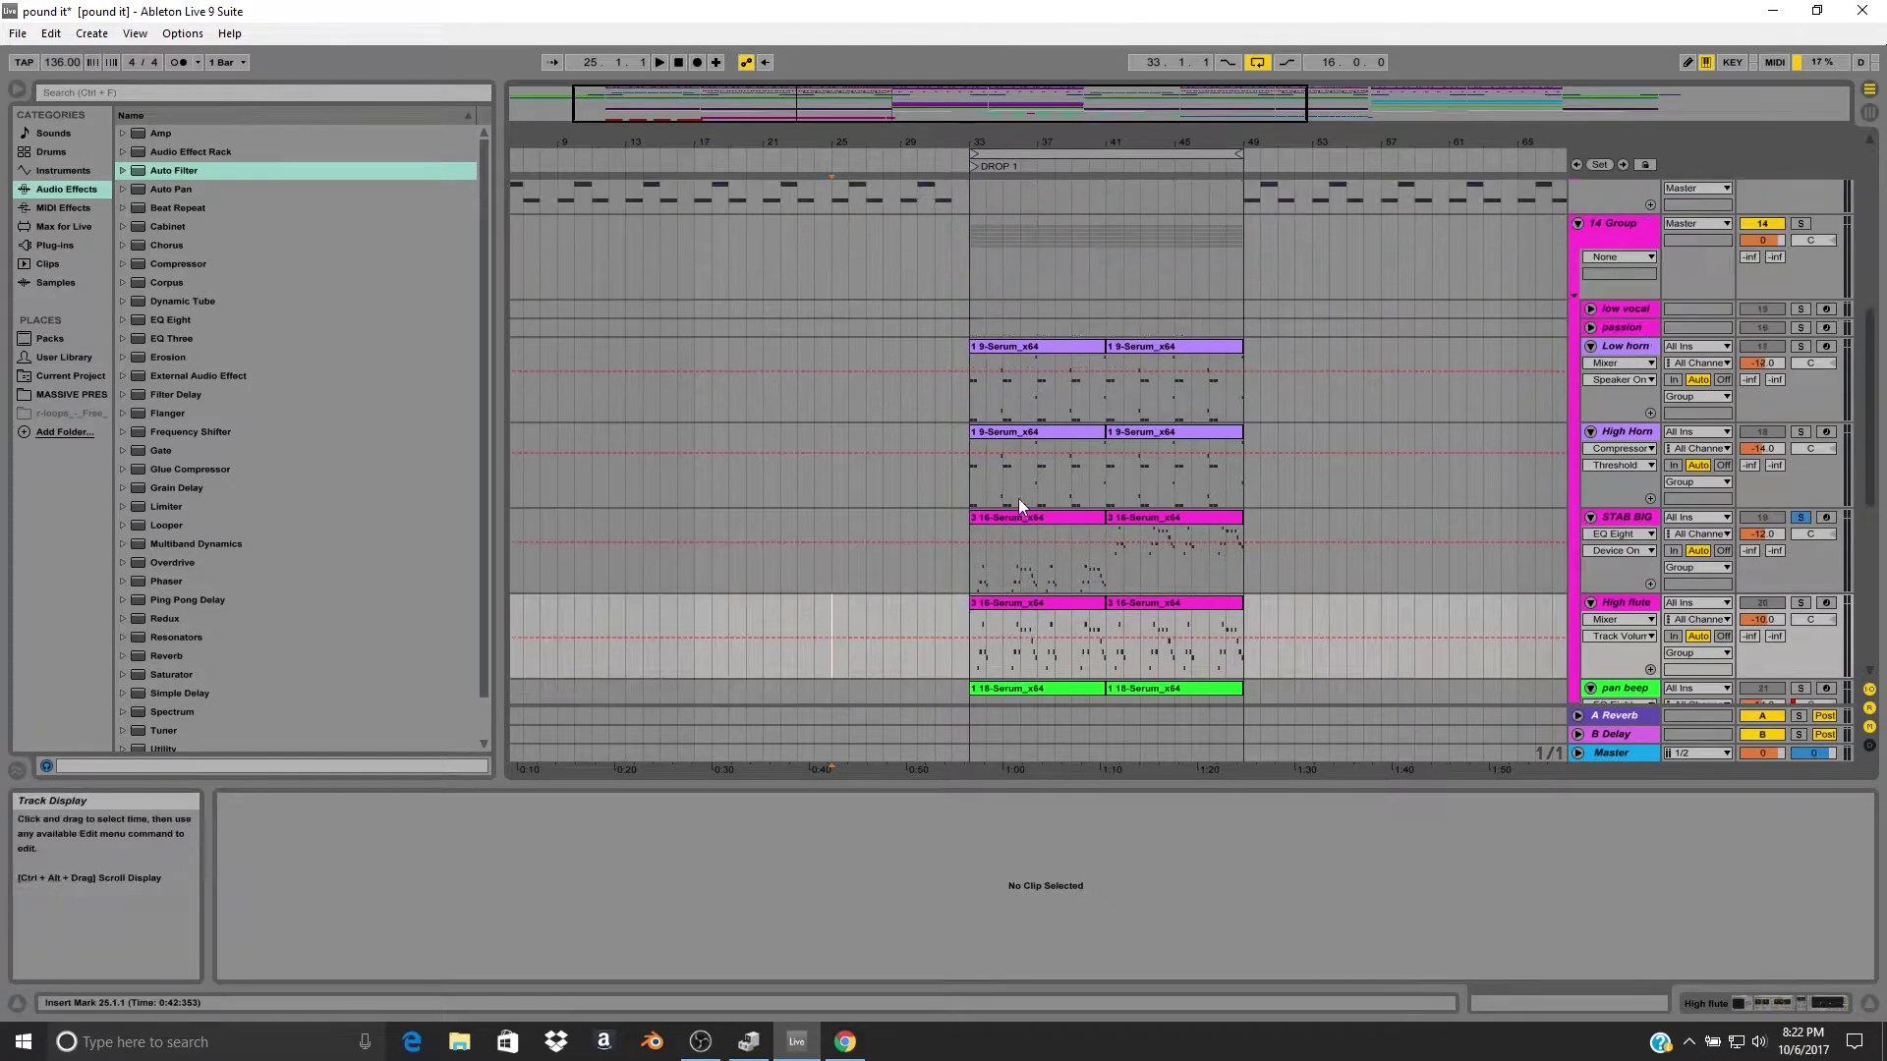
{"action": "key", "text": "space"}
{"action": "left_click", "coordinate": [1800, 414]}
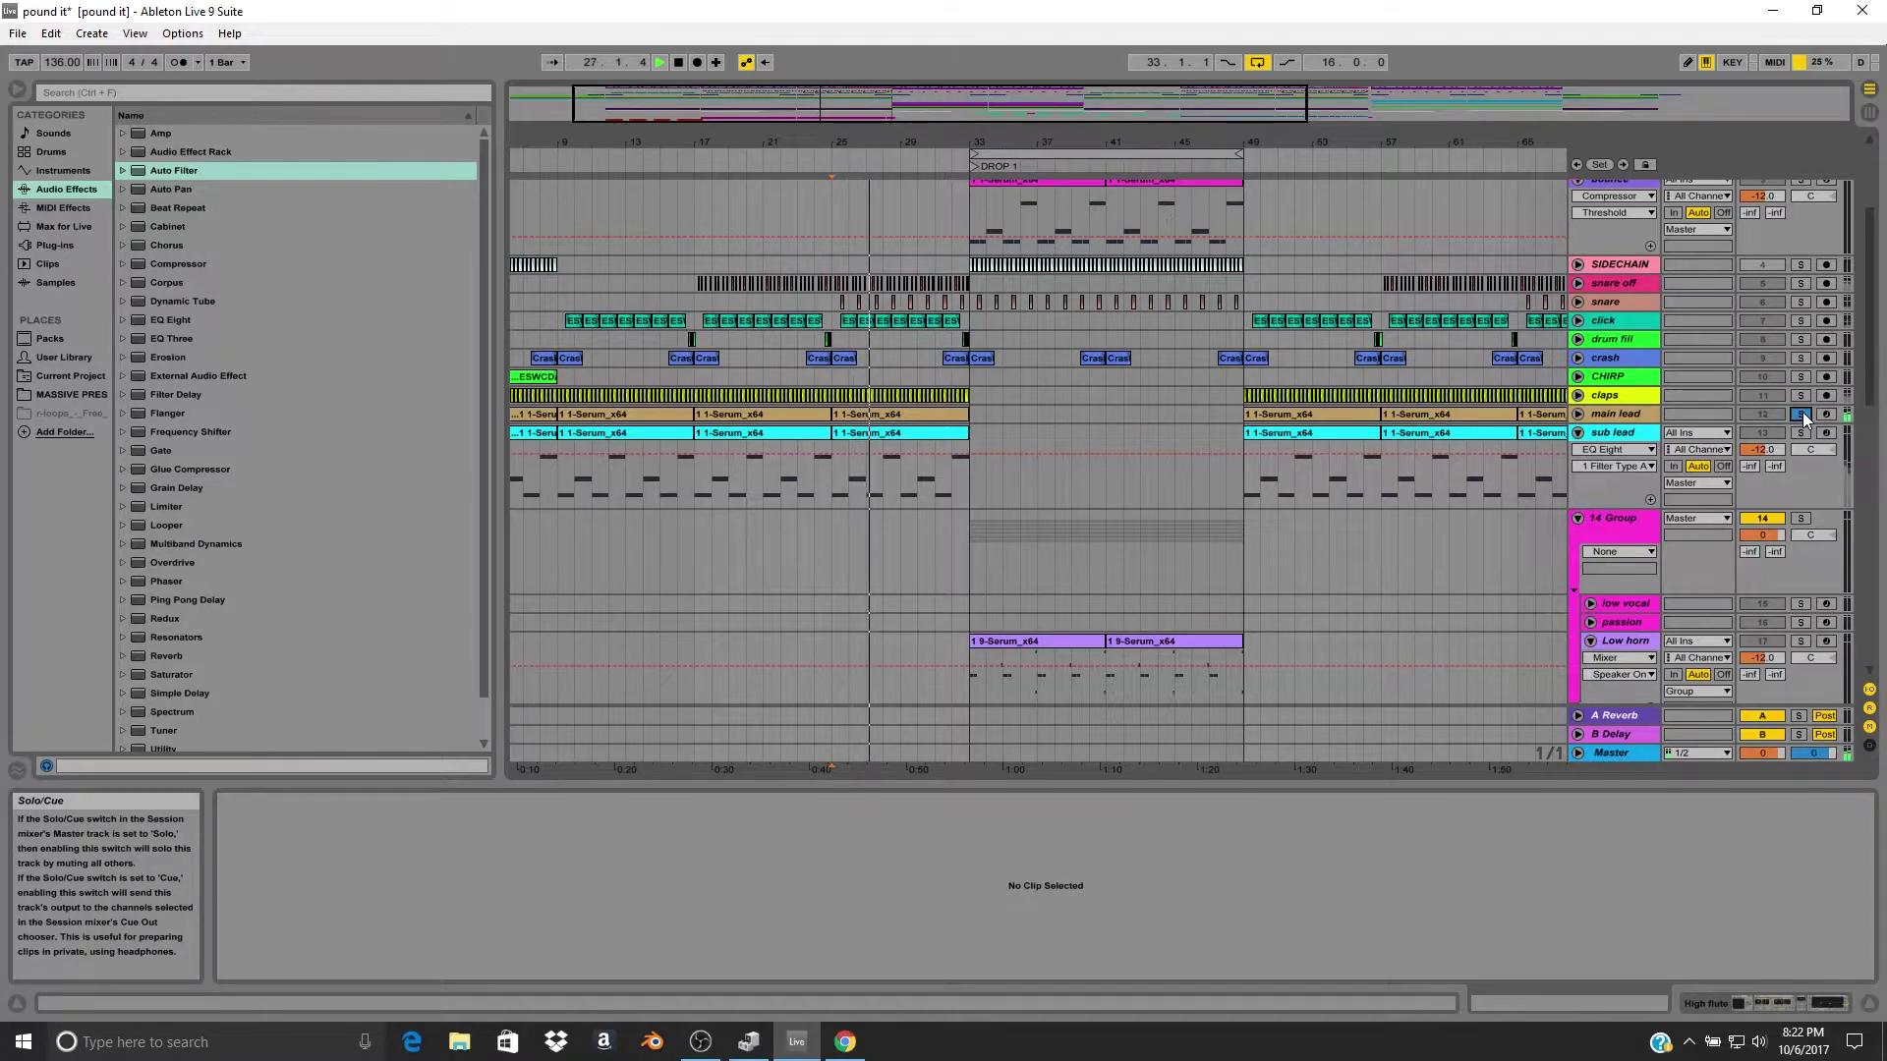
{"action": "key", "text": "space"}
Reselect the STAB BIG clip at bar 33 and audition it soloed for comparison with the main lead.
{"action": "scroll", "coordinate": [1069, 458], "scroll_direction": "down", "scroll_amount": 5}
{"action": "scroll", "coordinate": [1056, 487], "scroll_direction": "down", "scroll_amount": 3}
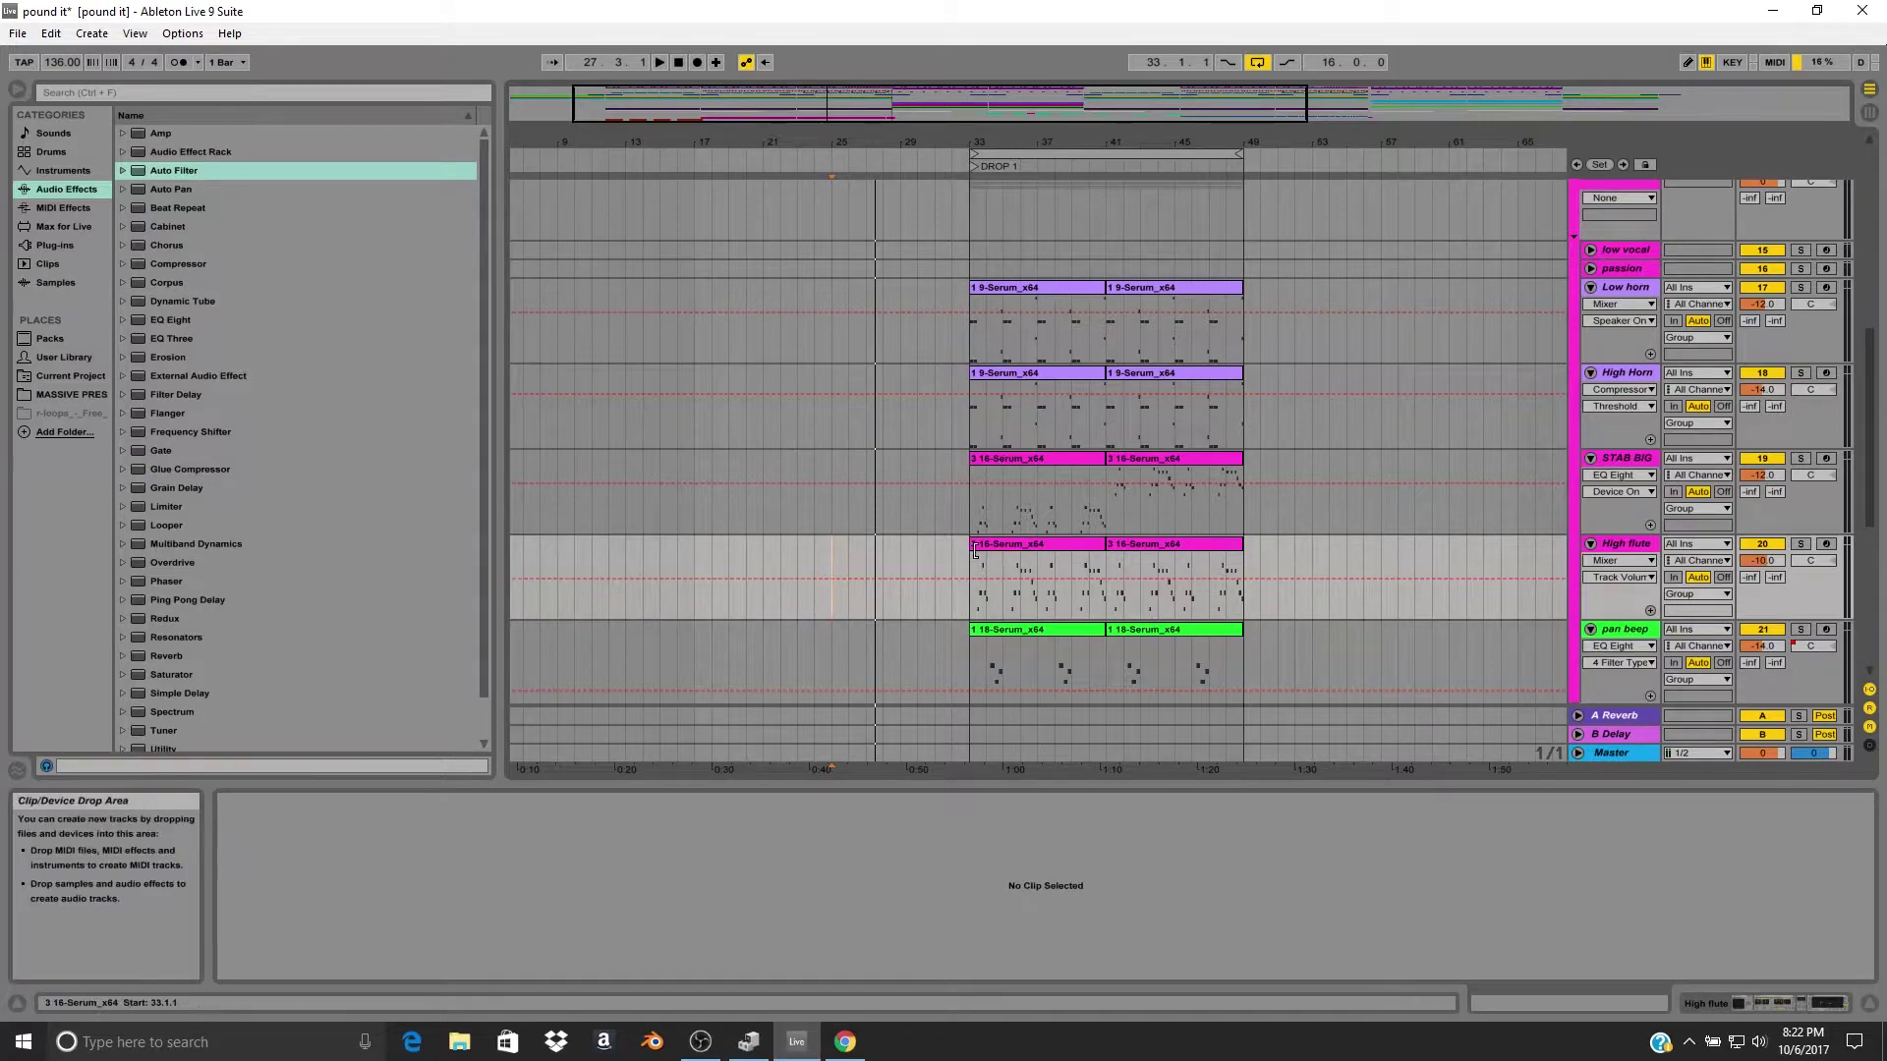
{"action": "left_click_drag", "start_coordinate": [1163, 144], "coordinate": [1163, 150]}
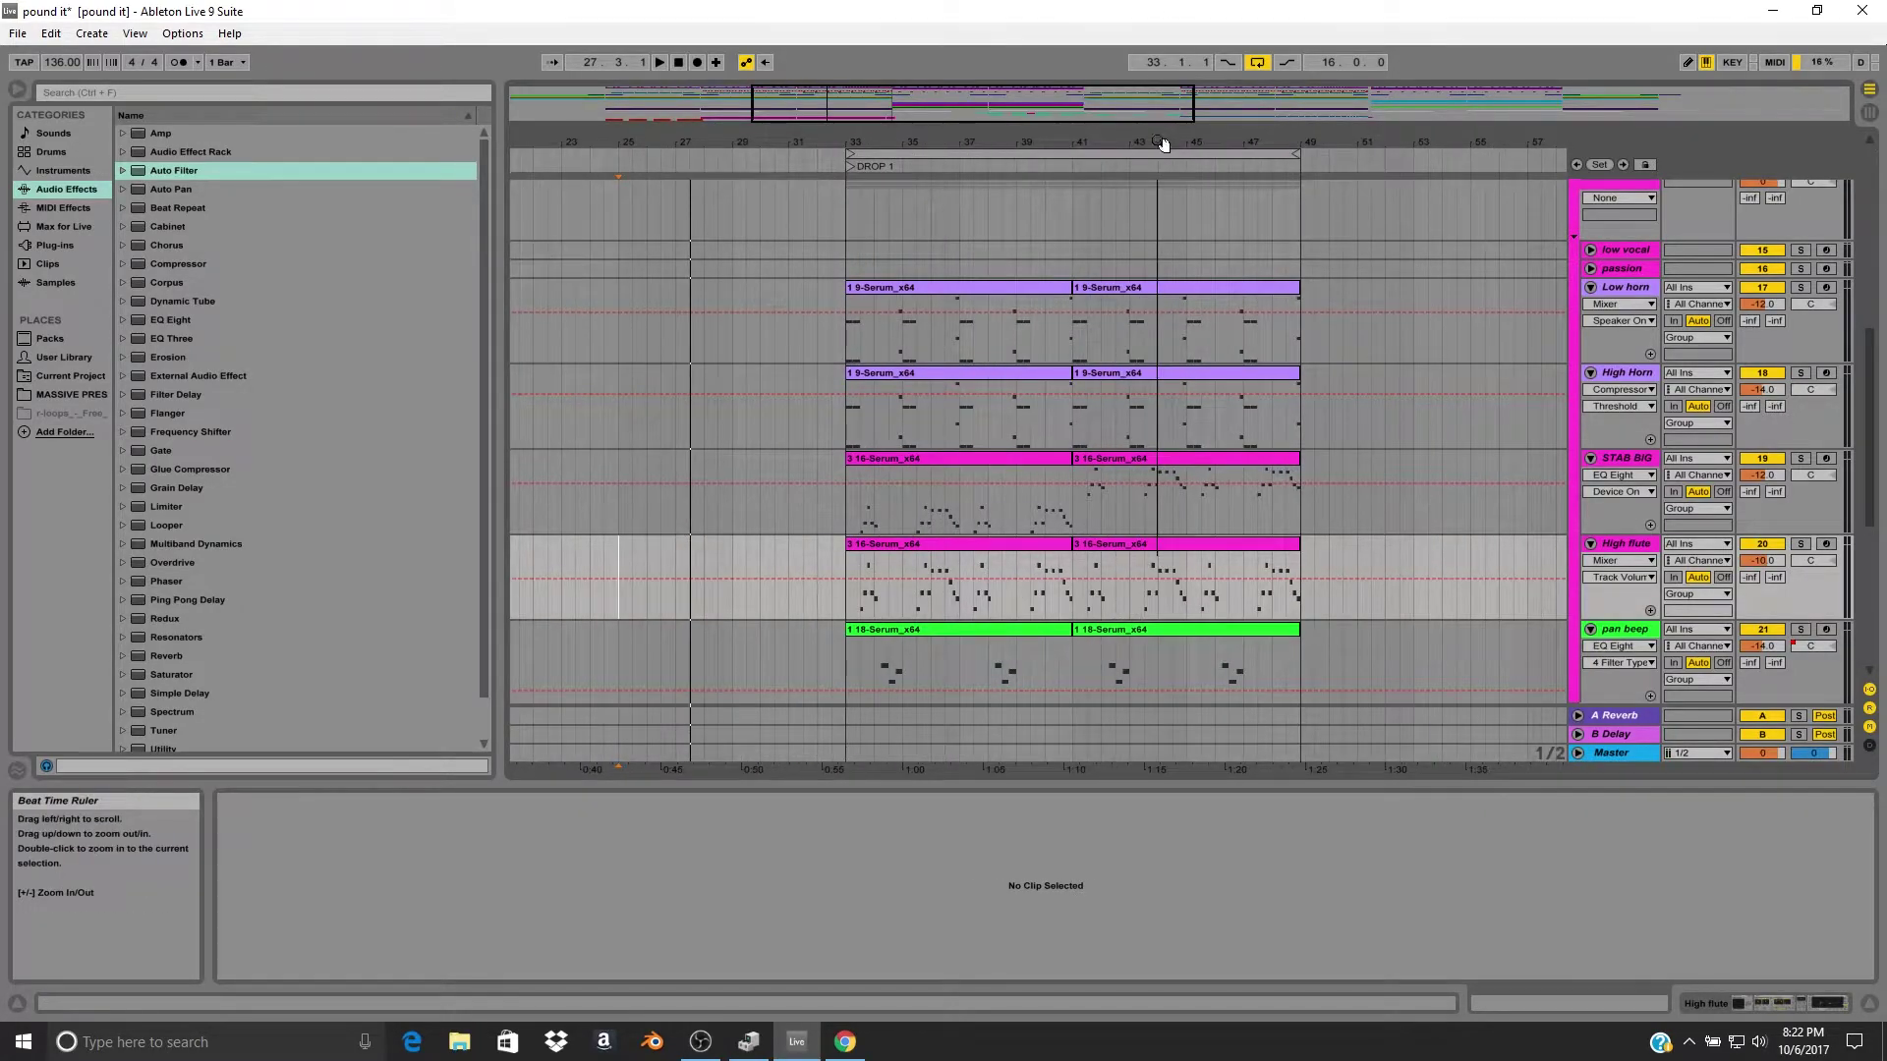
{"action": "left_click", "coordinate": [933, 462]}
{"action": "key", "text": "space"}
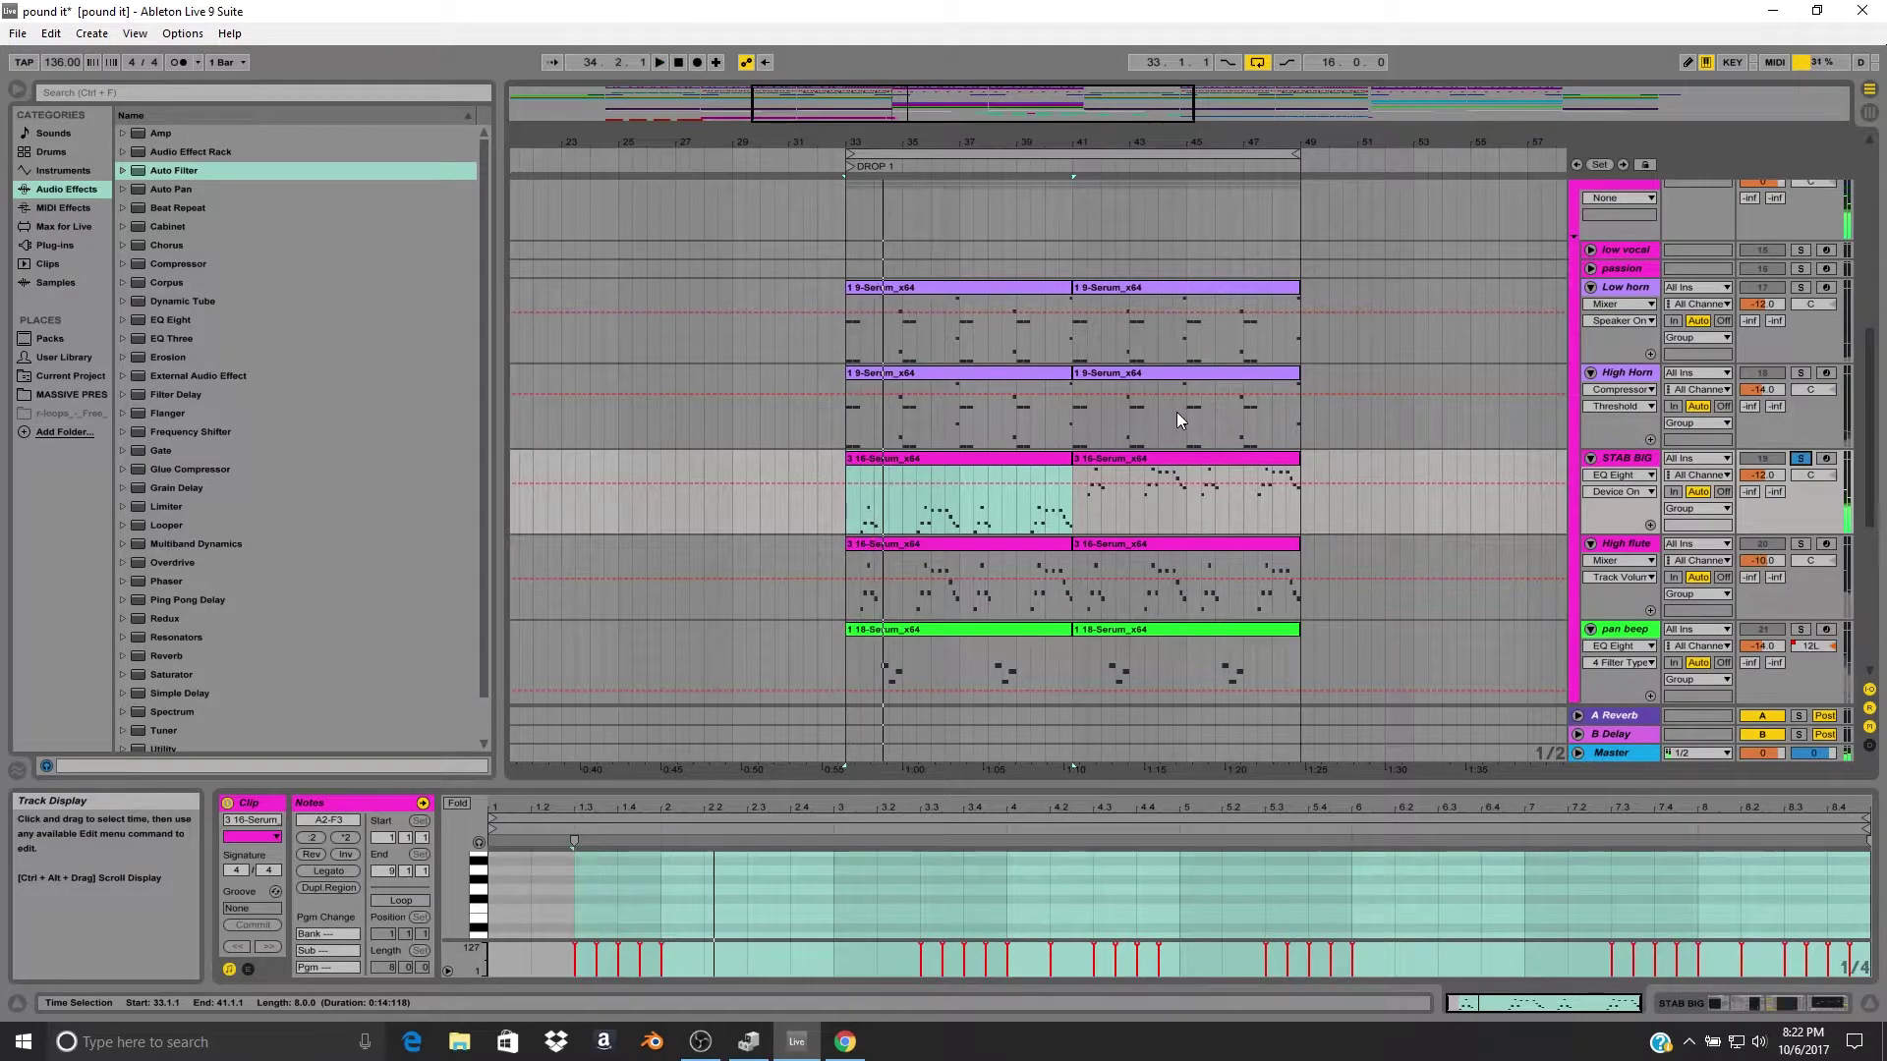
Solo Low horn and High flute, then highlight the Low horn's opening half bar and the High flute's answer from 33.3.1 to 34.1.1.
{"action": "scroll", "coordinate": [1268, 492], "scroll_direction": "up", "scroll_amount": 2}
{"action": "scroll", "coordinate": [1267, 534], "scroll_direction": "up", "scroll_amount": 1}
{"action": "scroll", "coordinate": [1336, 515], "scroll_direction": "down", "scroll_amount": 2}
{"action": "scroll", "coordinate": [1339, 513], "scroll_direction": "left", "scroll_amount": 1}
{"action": "scroll", "coordinate": [1343, 510], "scroll_direction": "down", "scroll_amount": 3}
{"action": "scroll", "coordinate": [1371, 481], "scroll_direction": "up", "scroll_amount": 2}
{"action": "left_click_drag", "start_coordinate": [1288, 144], "coordinate": [1297, 241]}
{"action": "left_click", "coordinate": [834, 208]}
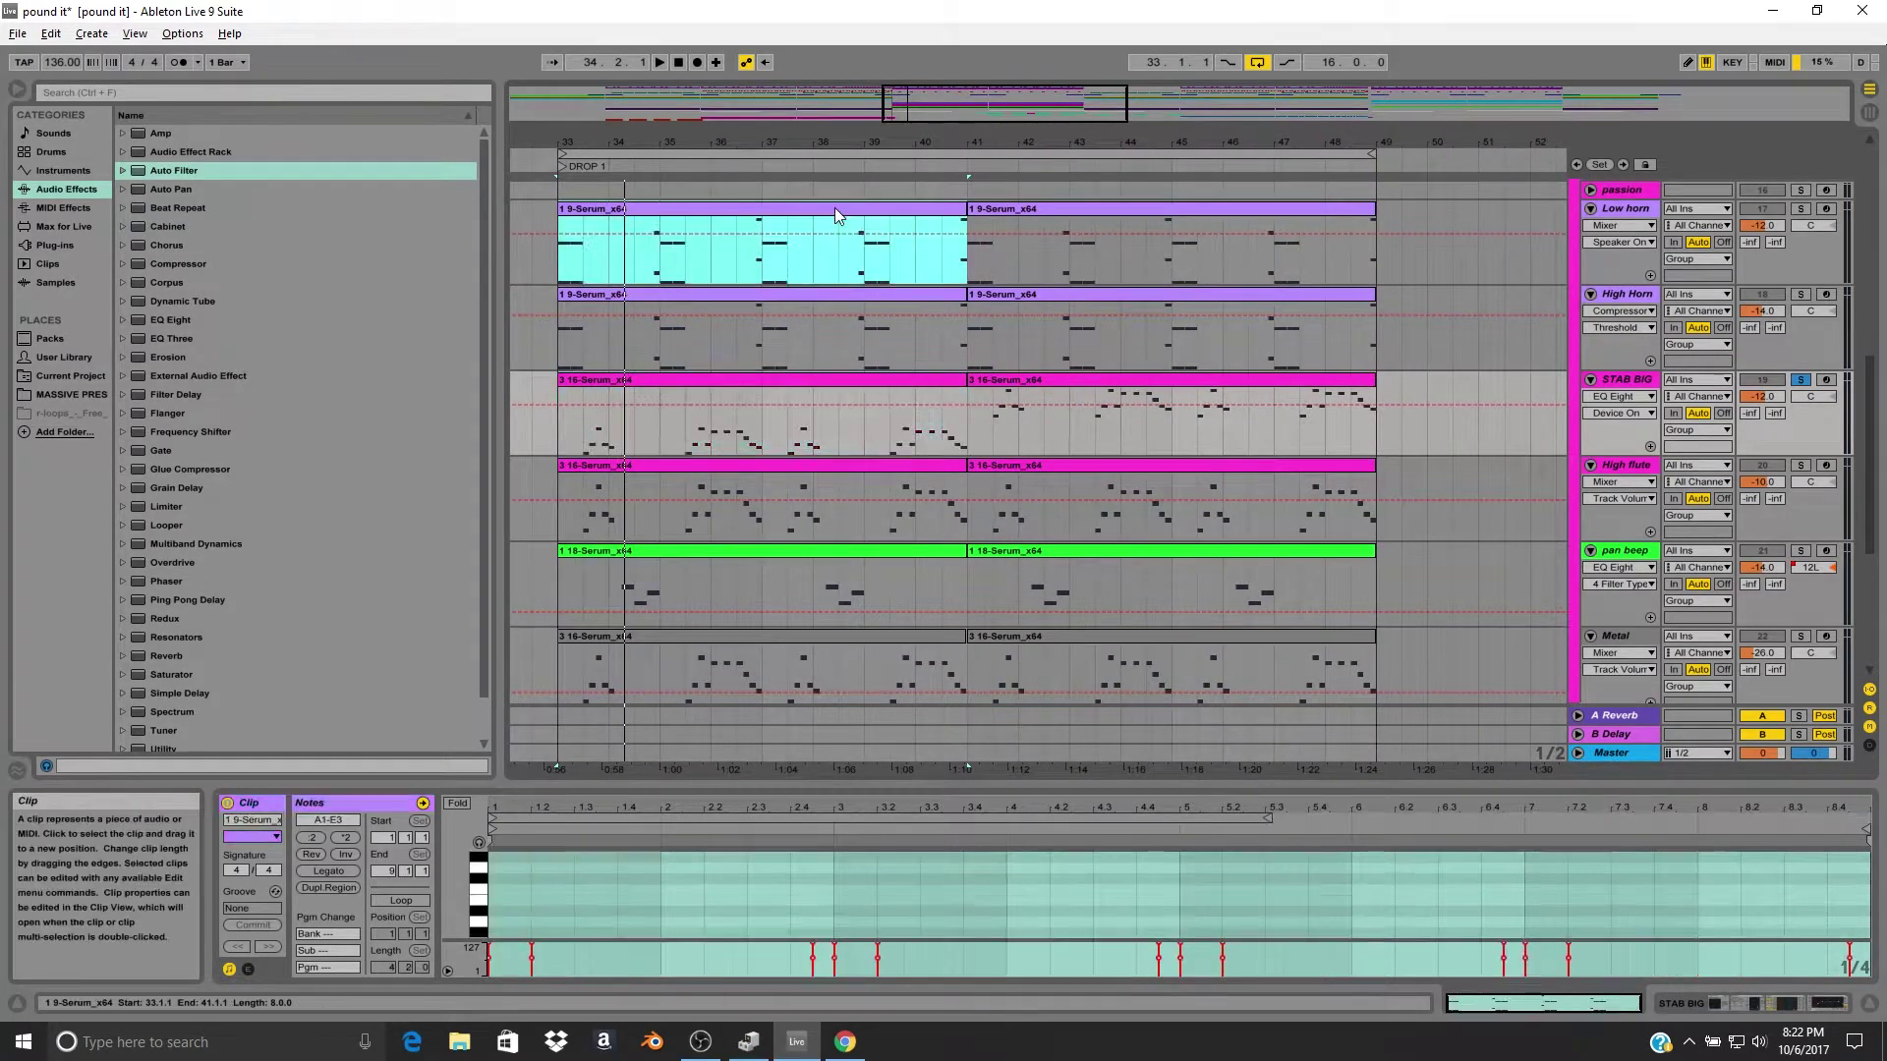
{"action": "left_click", "coordinate": [1806, 212]}
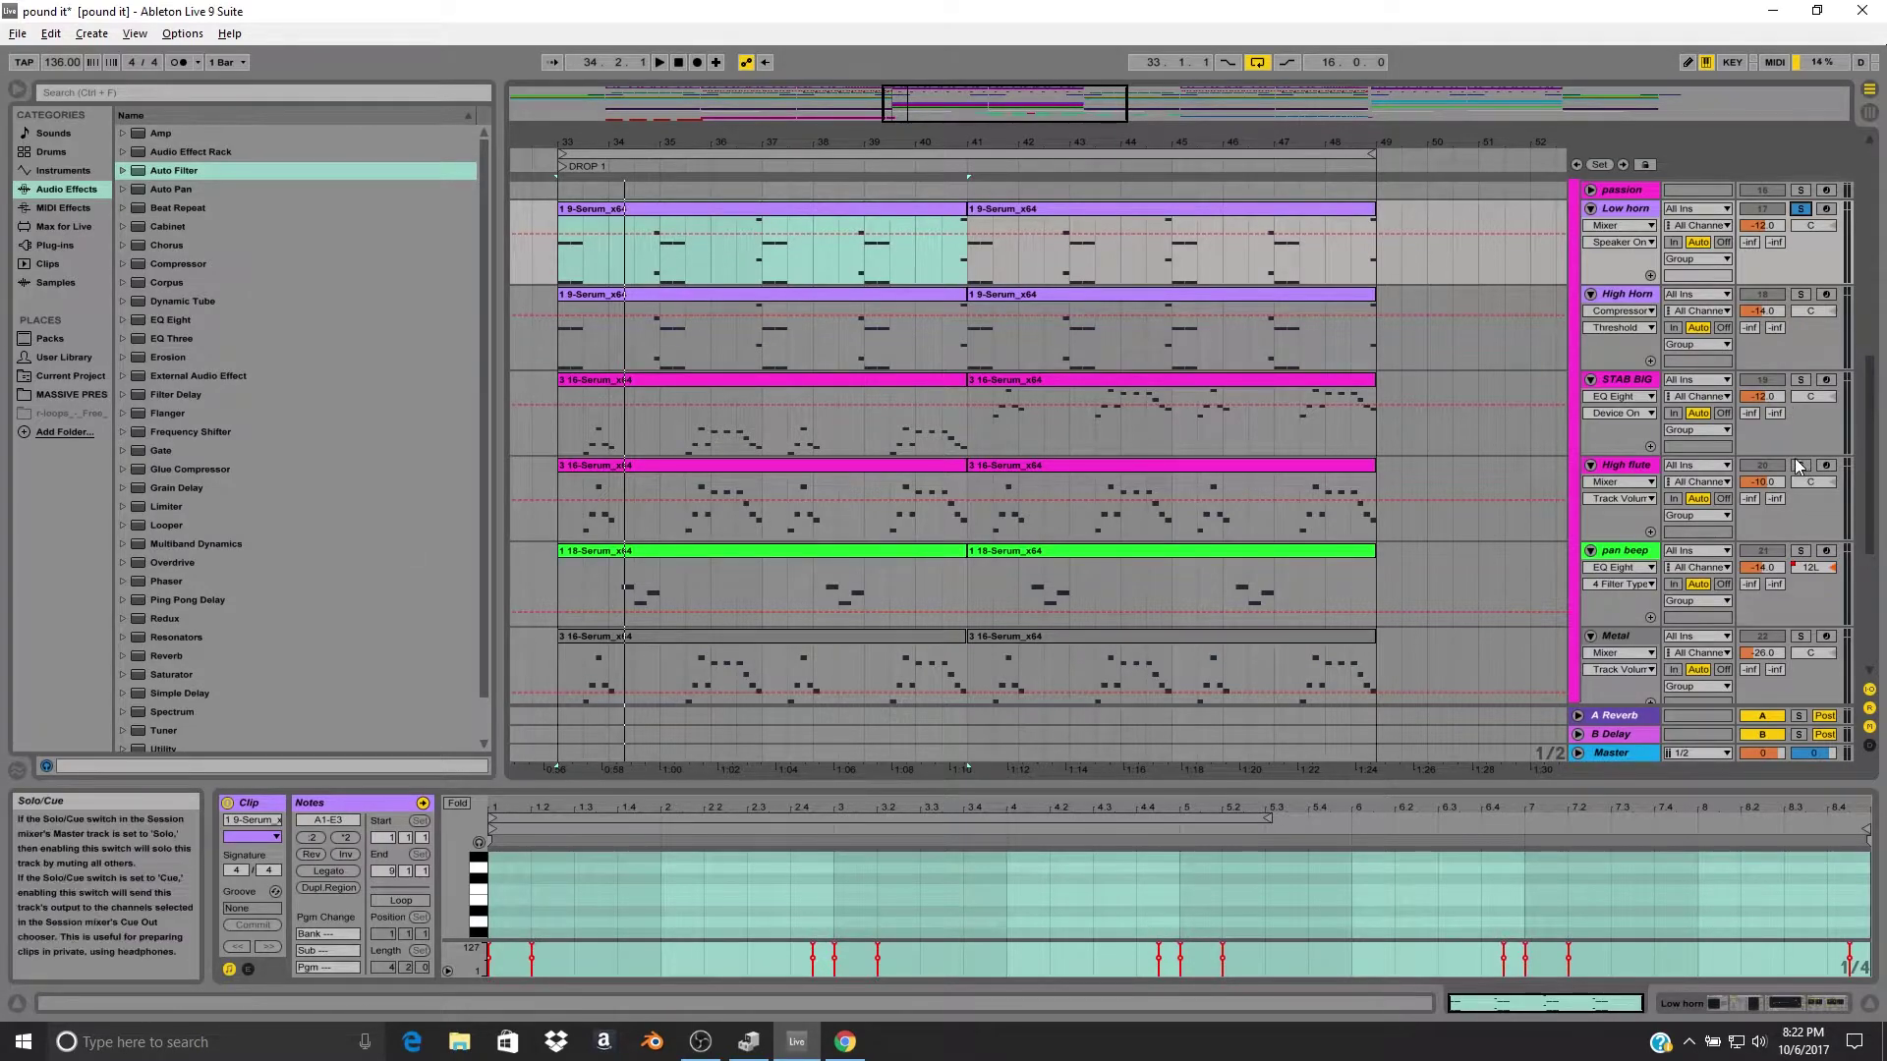
{"action": "left_click", "coordinate": [551, 258]}
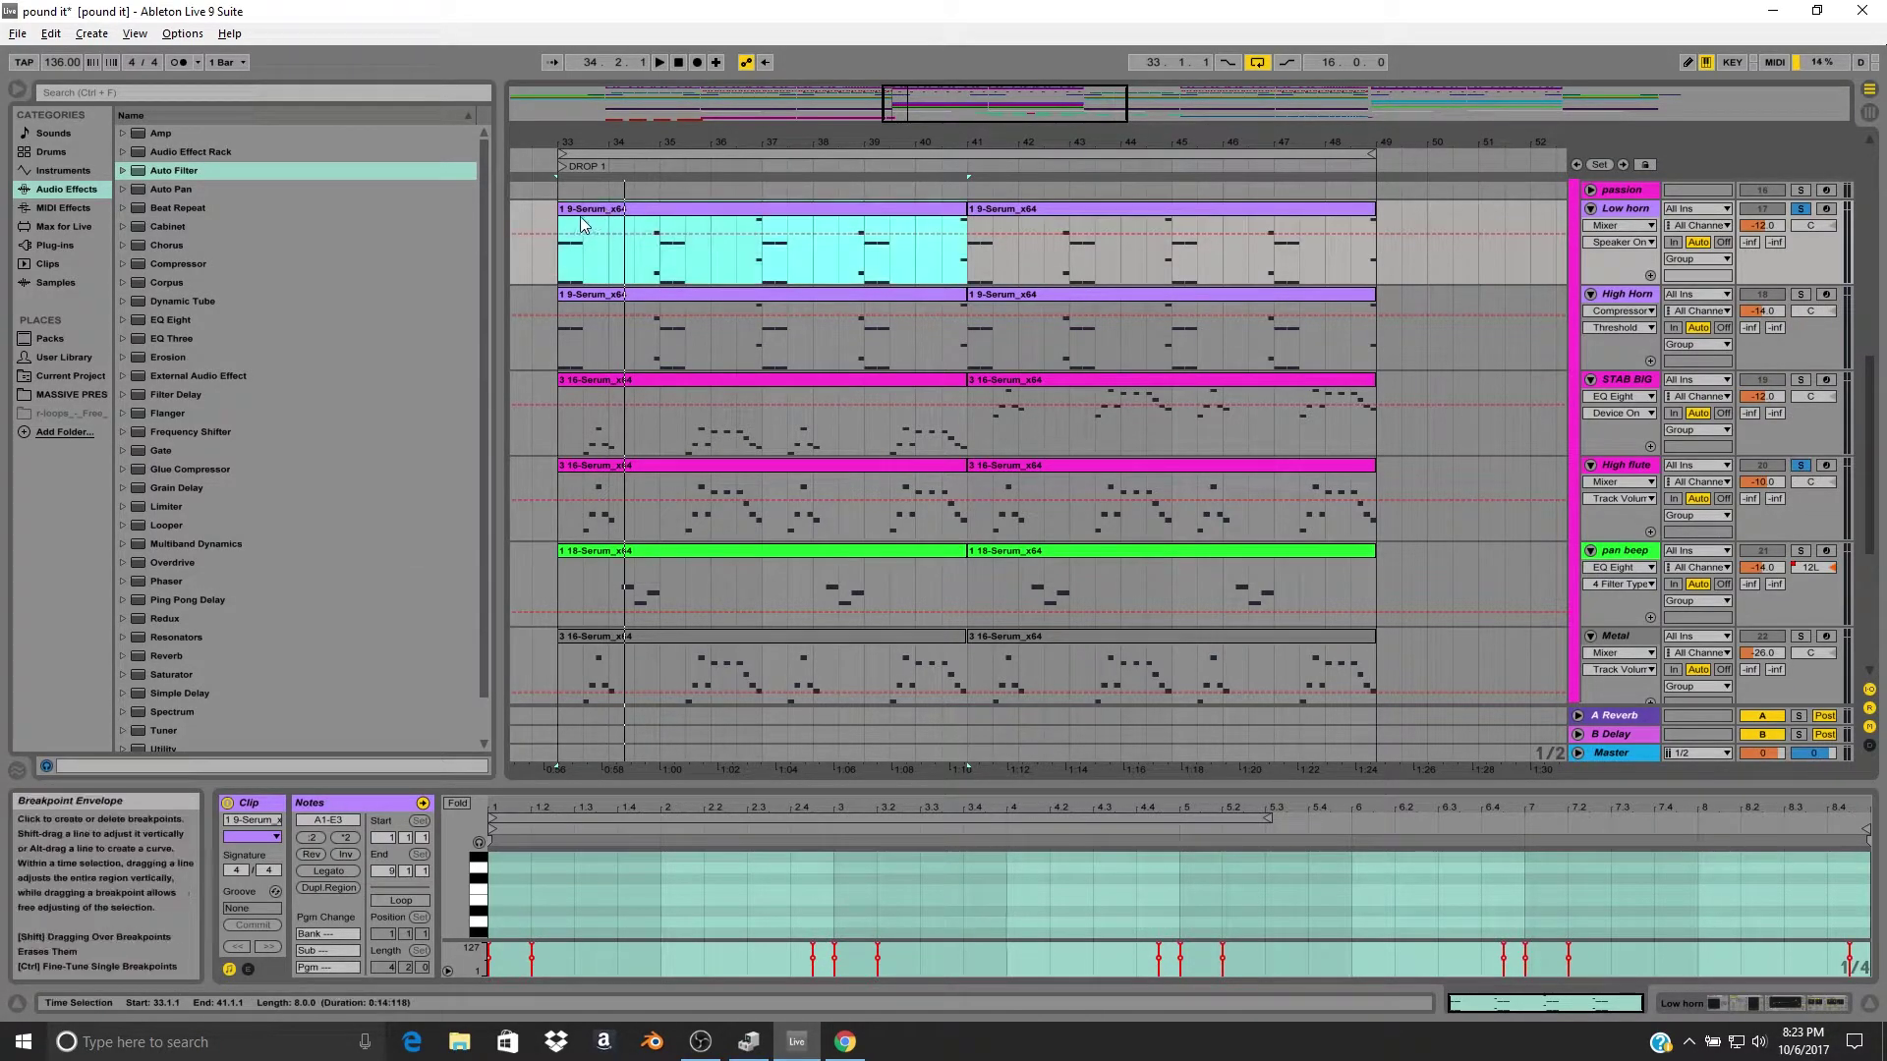
{"action": "left_click_drag", "start_coordinate": [551, 256], "coordinate": [580, 273]}
{"action": "left_click_drag", "start_coordinate": [587, 499], "coordinate": [599, 486]}
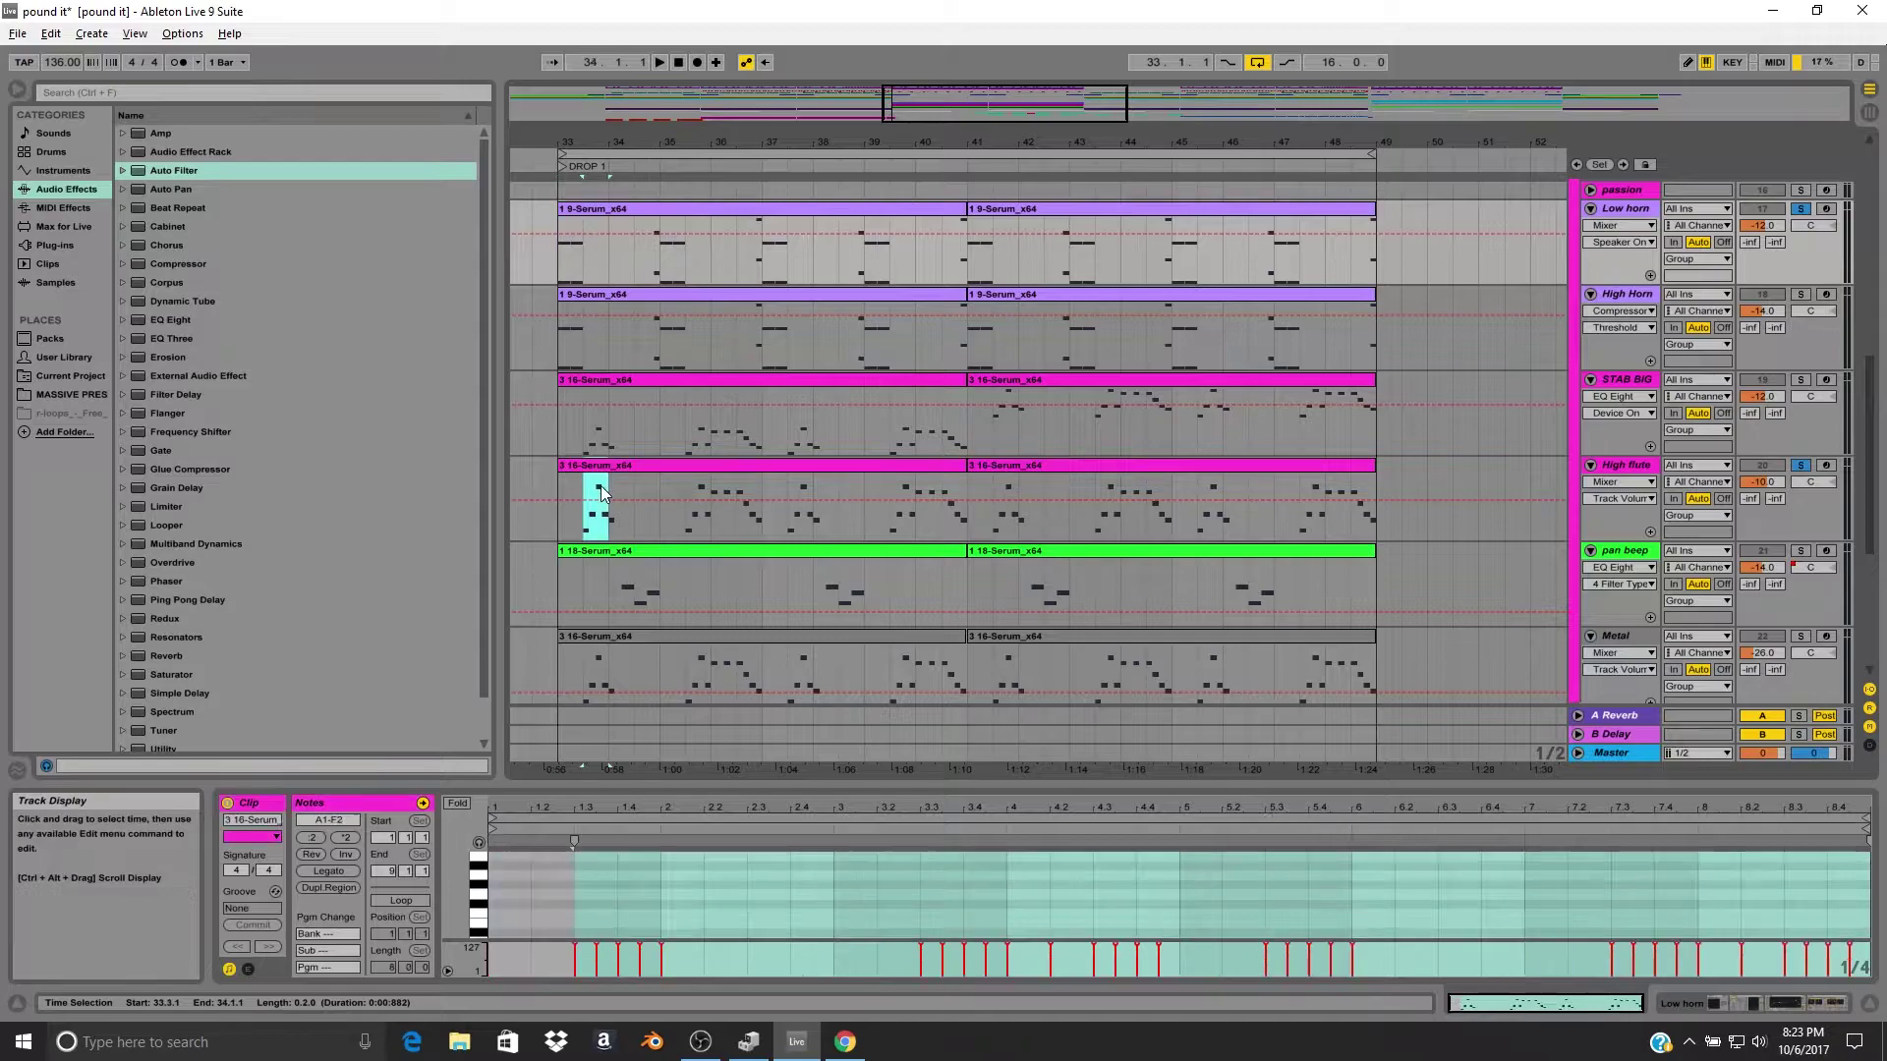
Solo Low horn, High Horn and STAB BIG together and audition them from the Low horn clip at bar 33.
{"action": "left_click", "coordinate": [1800, 294]}
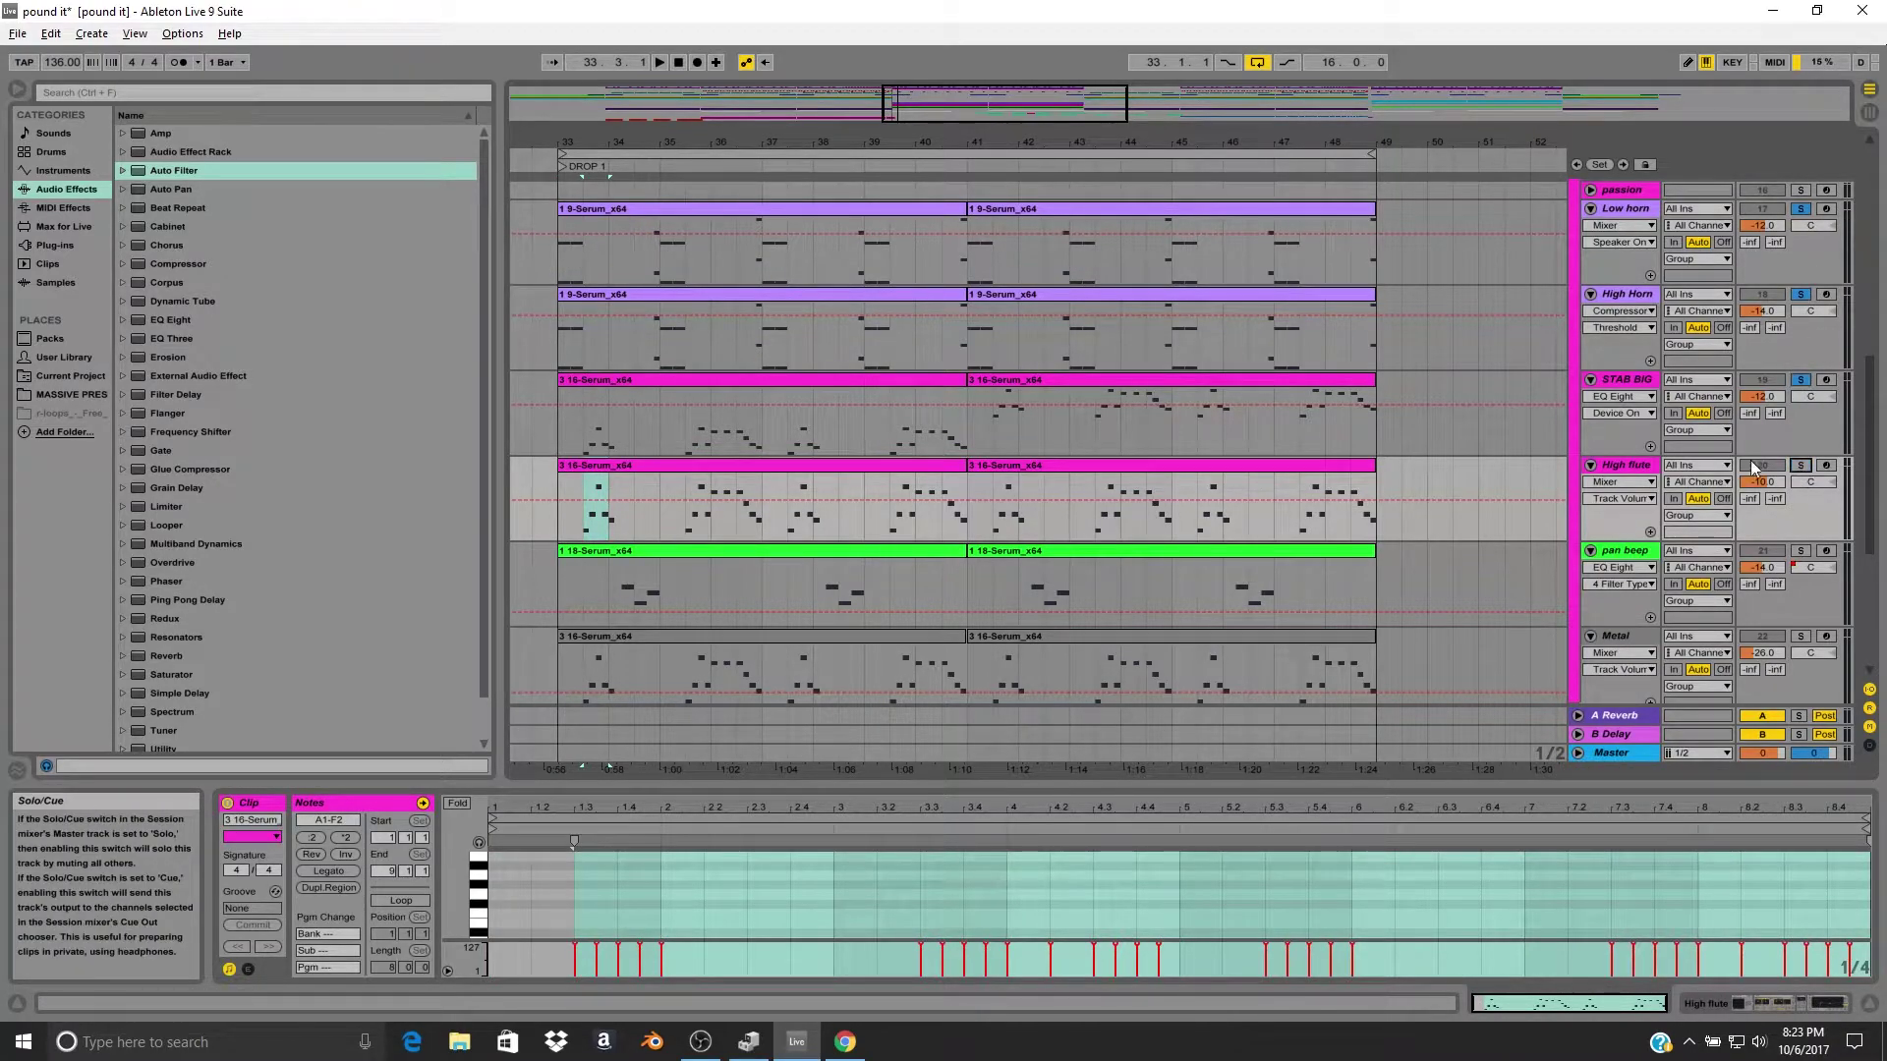
{"action": "key", "text": "space"}
{"action": "left_click", "coordinate": [725, 213]}
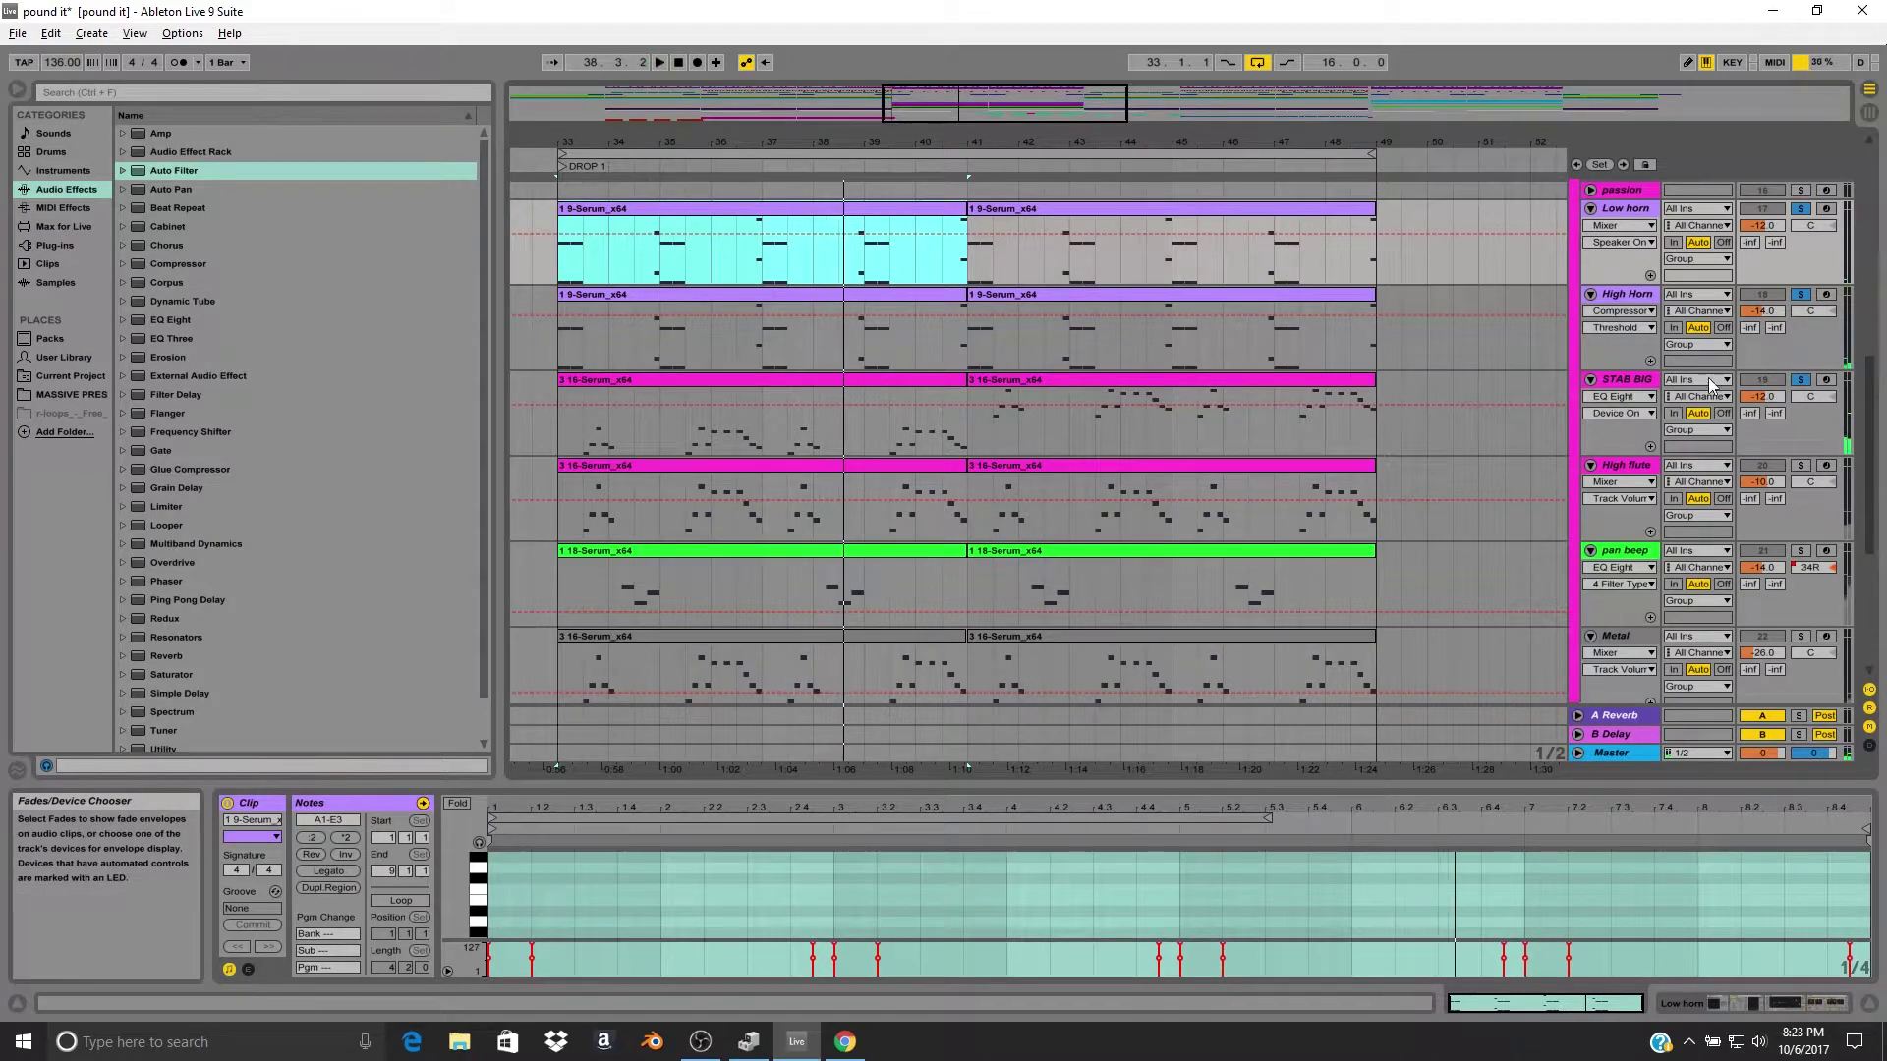
Clear the horn and stab solos and highlight the Low horn from 33.1.1 to 33.3.1.
{"action": "left_click", "coordinate": [1799, 382]}
{"action": "left_click_drag", "start_coordinate": [561, 257], "coordinate": [580, 262]}
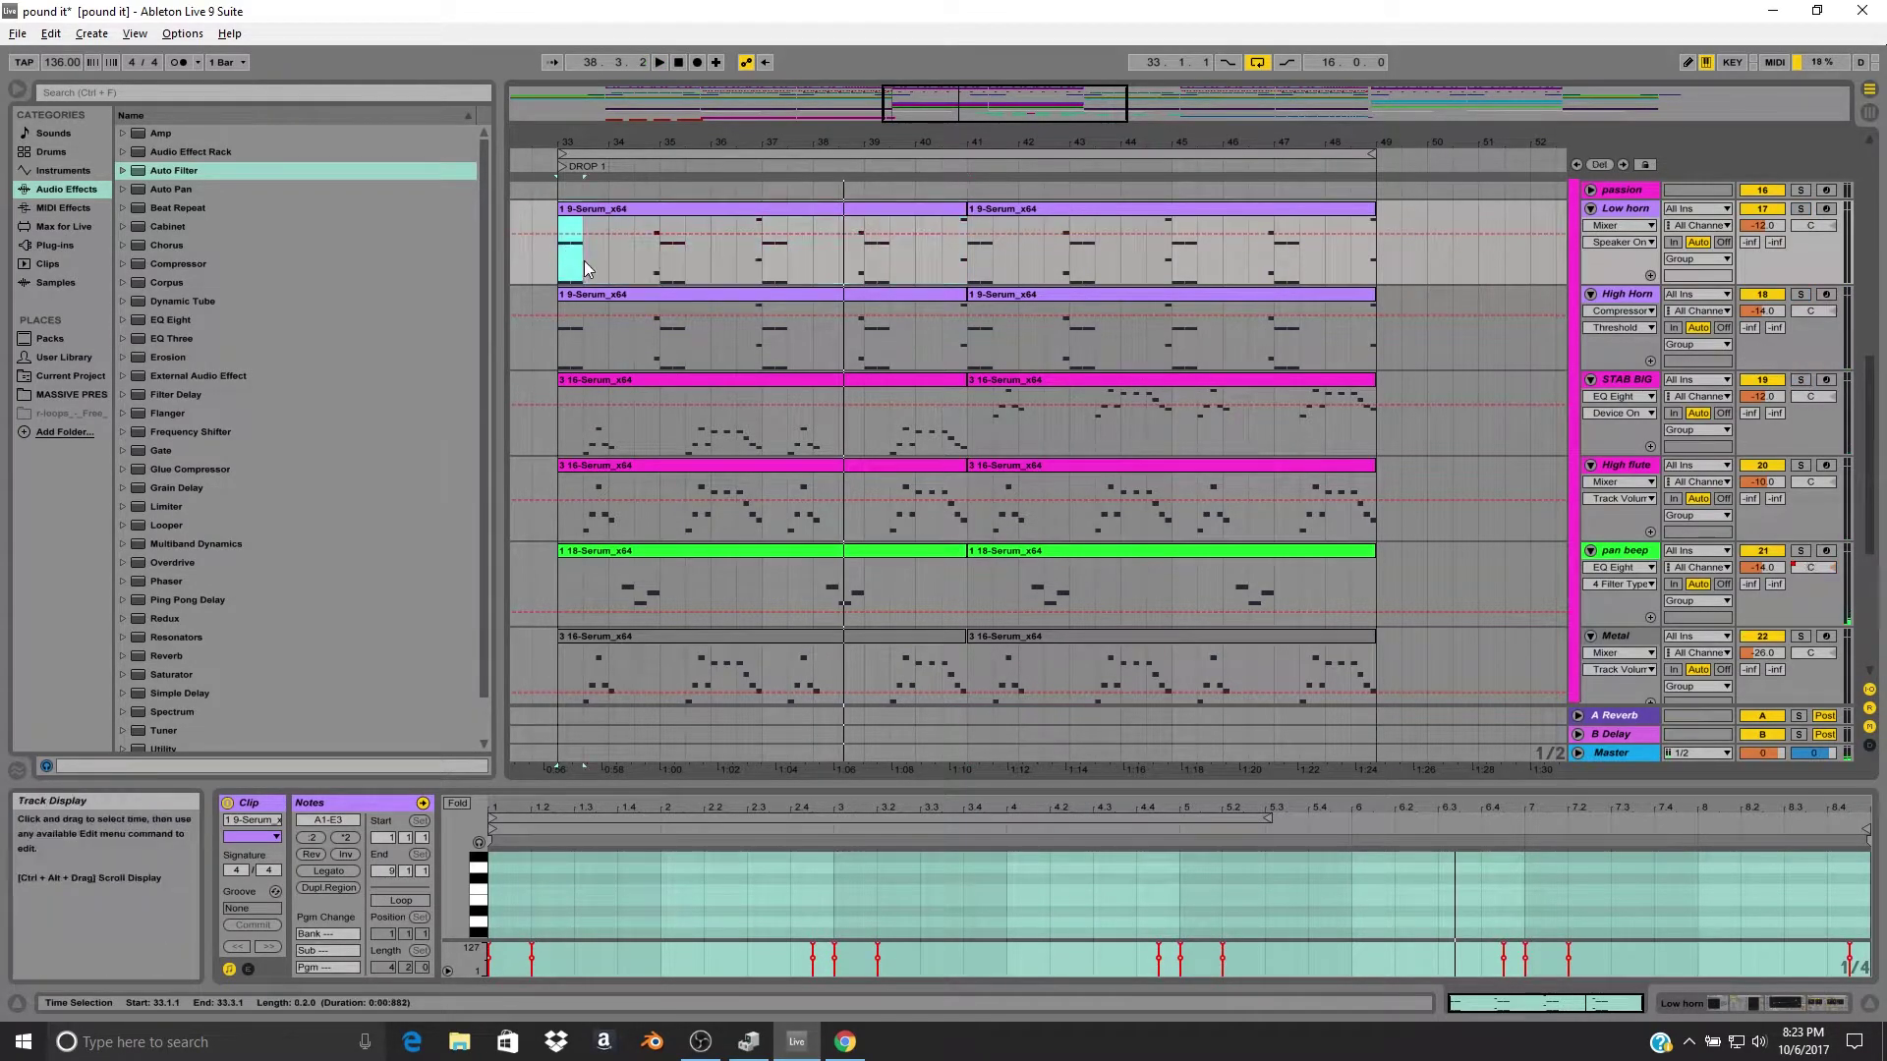
{"action": "key", "text": "space"}
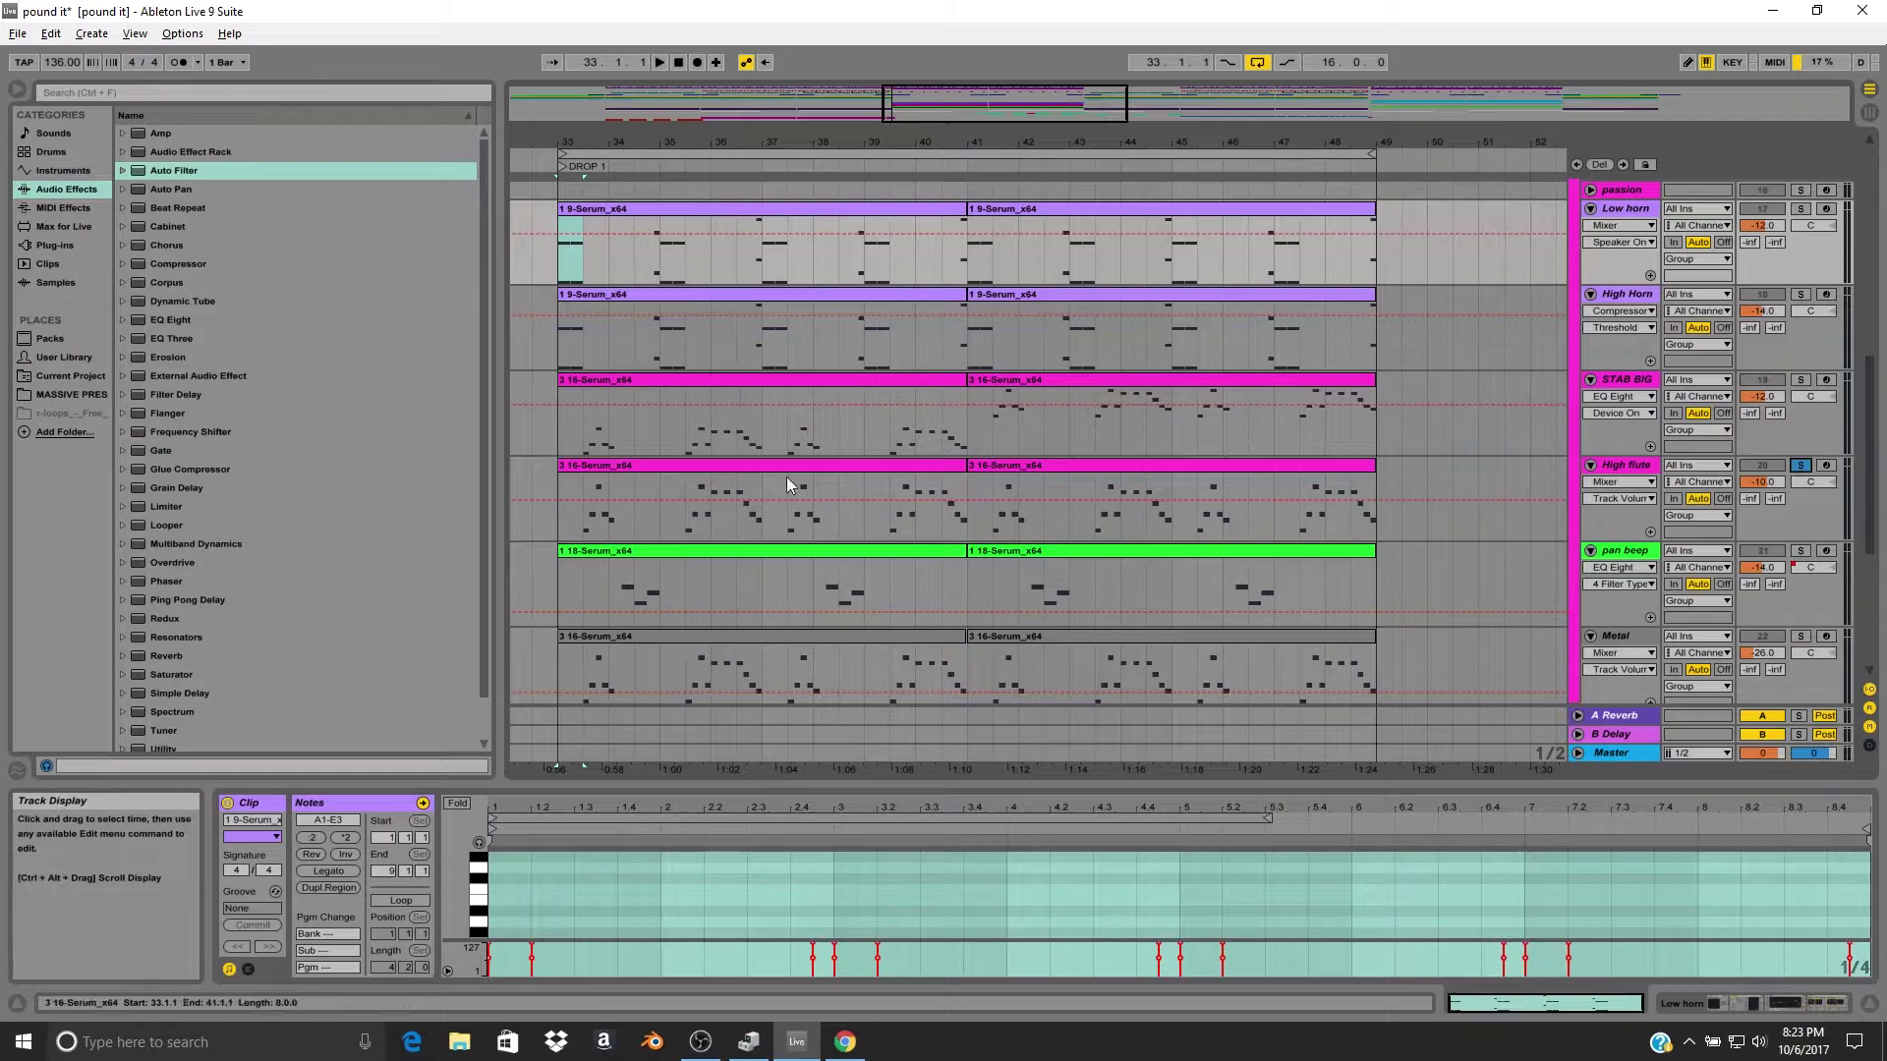
Select the High flute clip at bar 33 and audition the High flute track soloed.
{"action": "scroll", "coordinate": [768, 465], "scroll_direction": "down", "scroll_amount": 2}
{"action": "left_click", "coordinate": [730, 386]}
{"action": "left_click", "coordinate": [1631, 389]}
{"action": "key", "text": "space"}
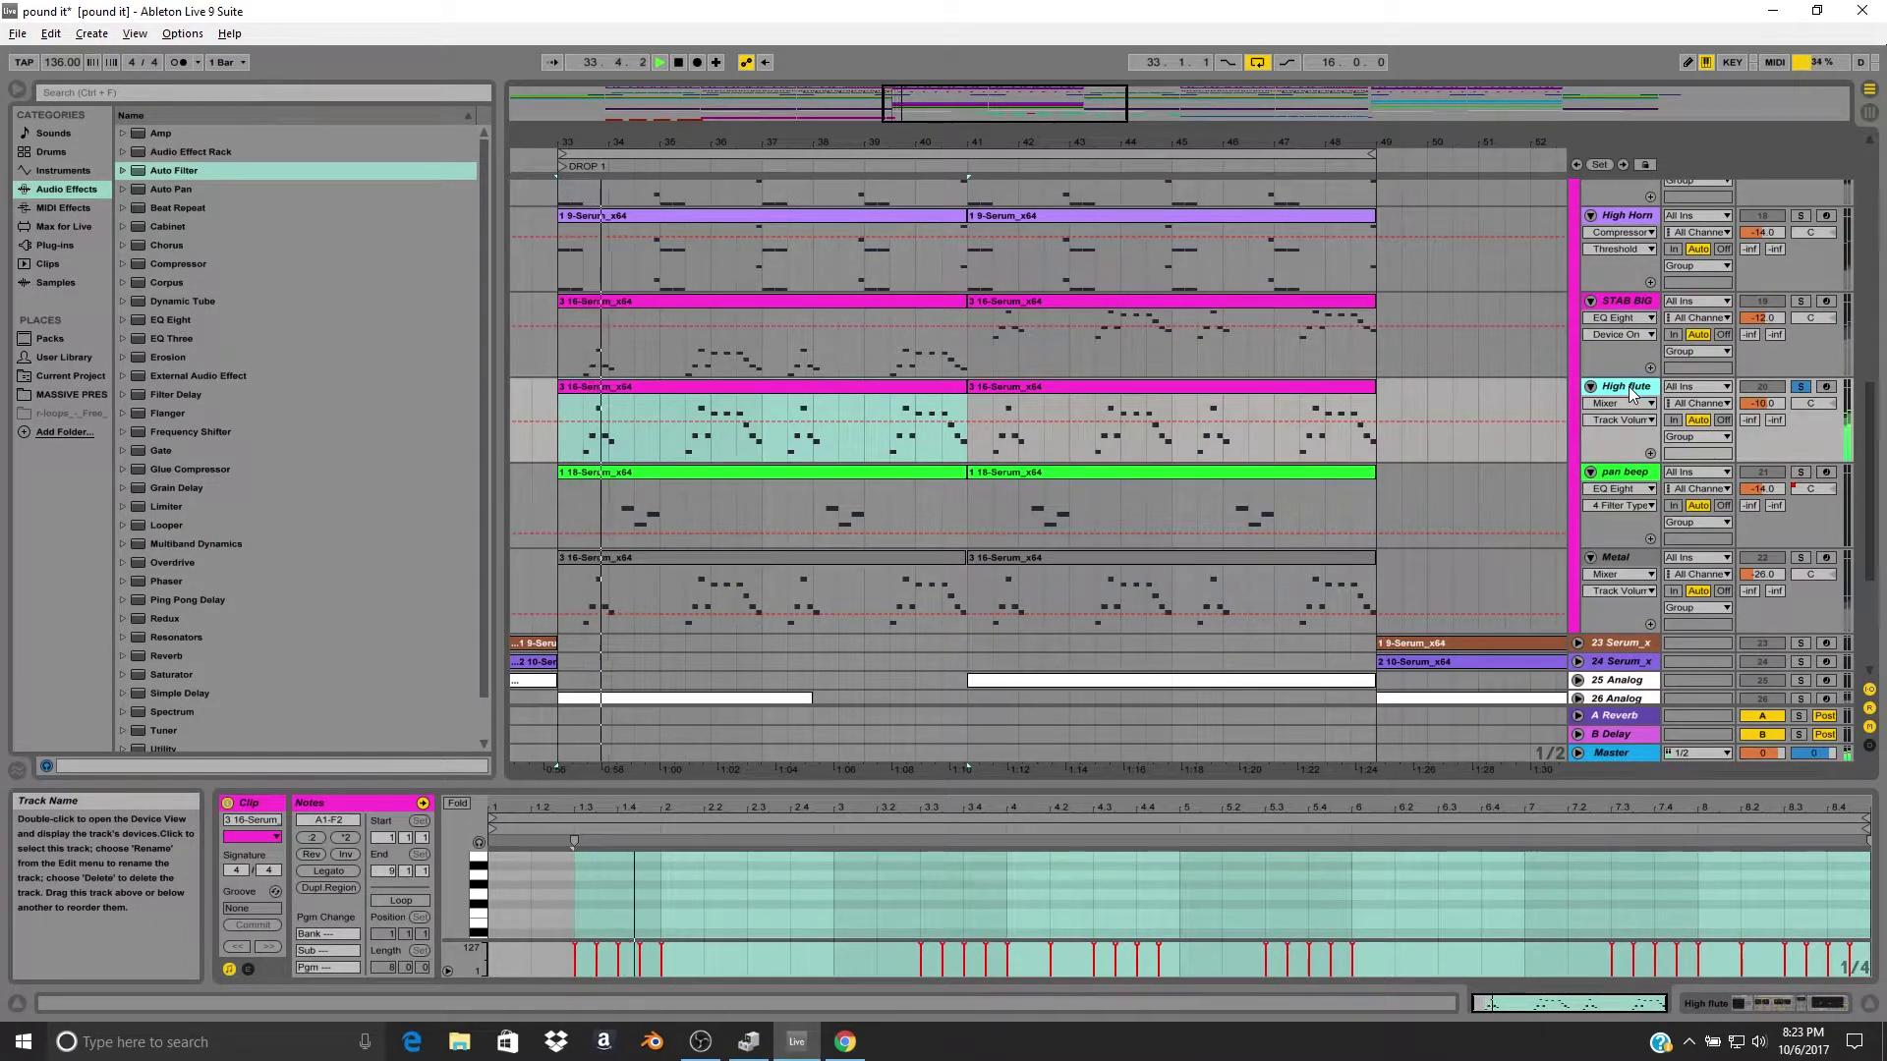
{"action": "key", "text": "space"}
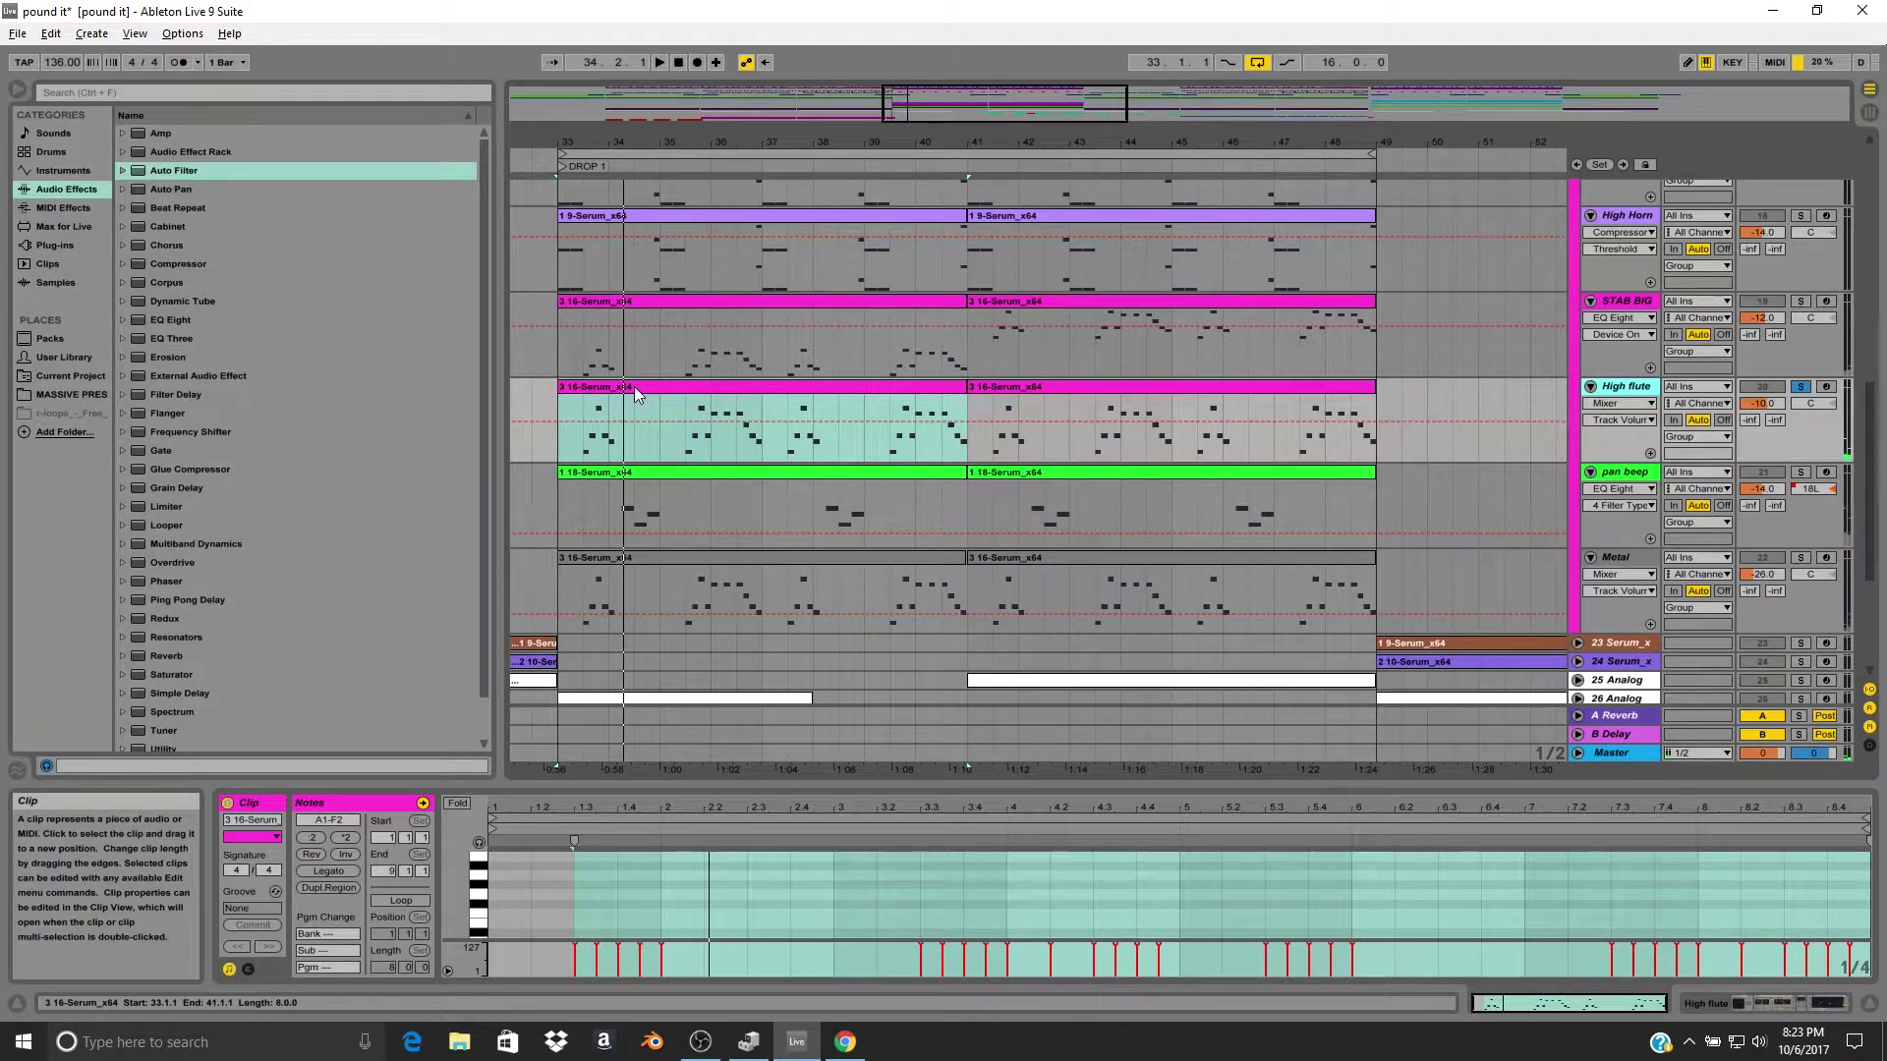
{"action": "key", "text": "space"}
Add STAB BIG to the solo to audition it with the High flute, then clear both solos.
{"action": "scroll", "coordinate": [637, 386], "scroll_direction": "down", "scroll_amount": 2}
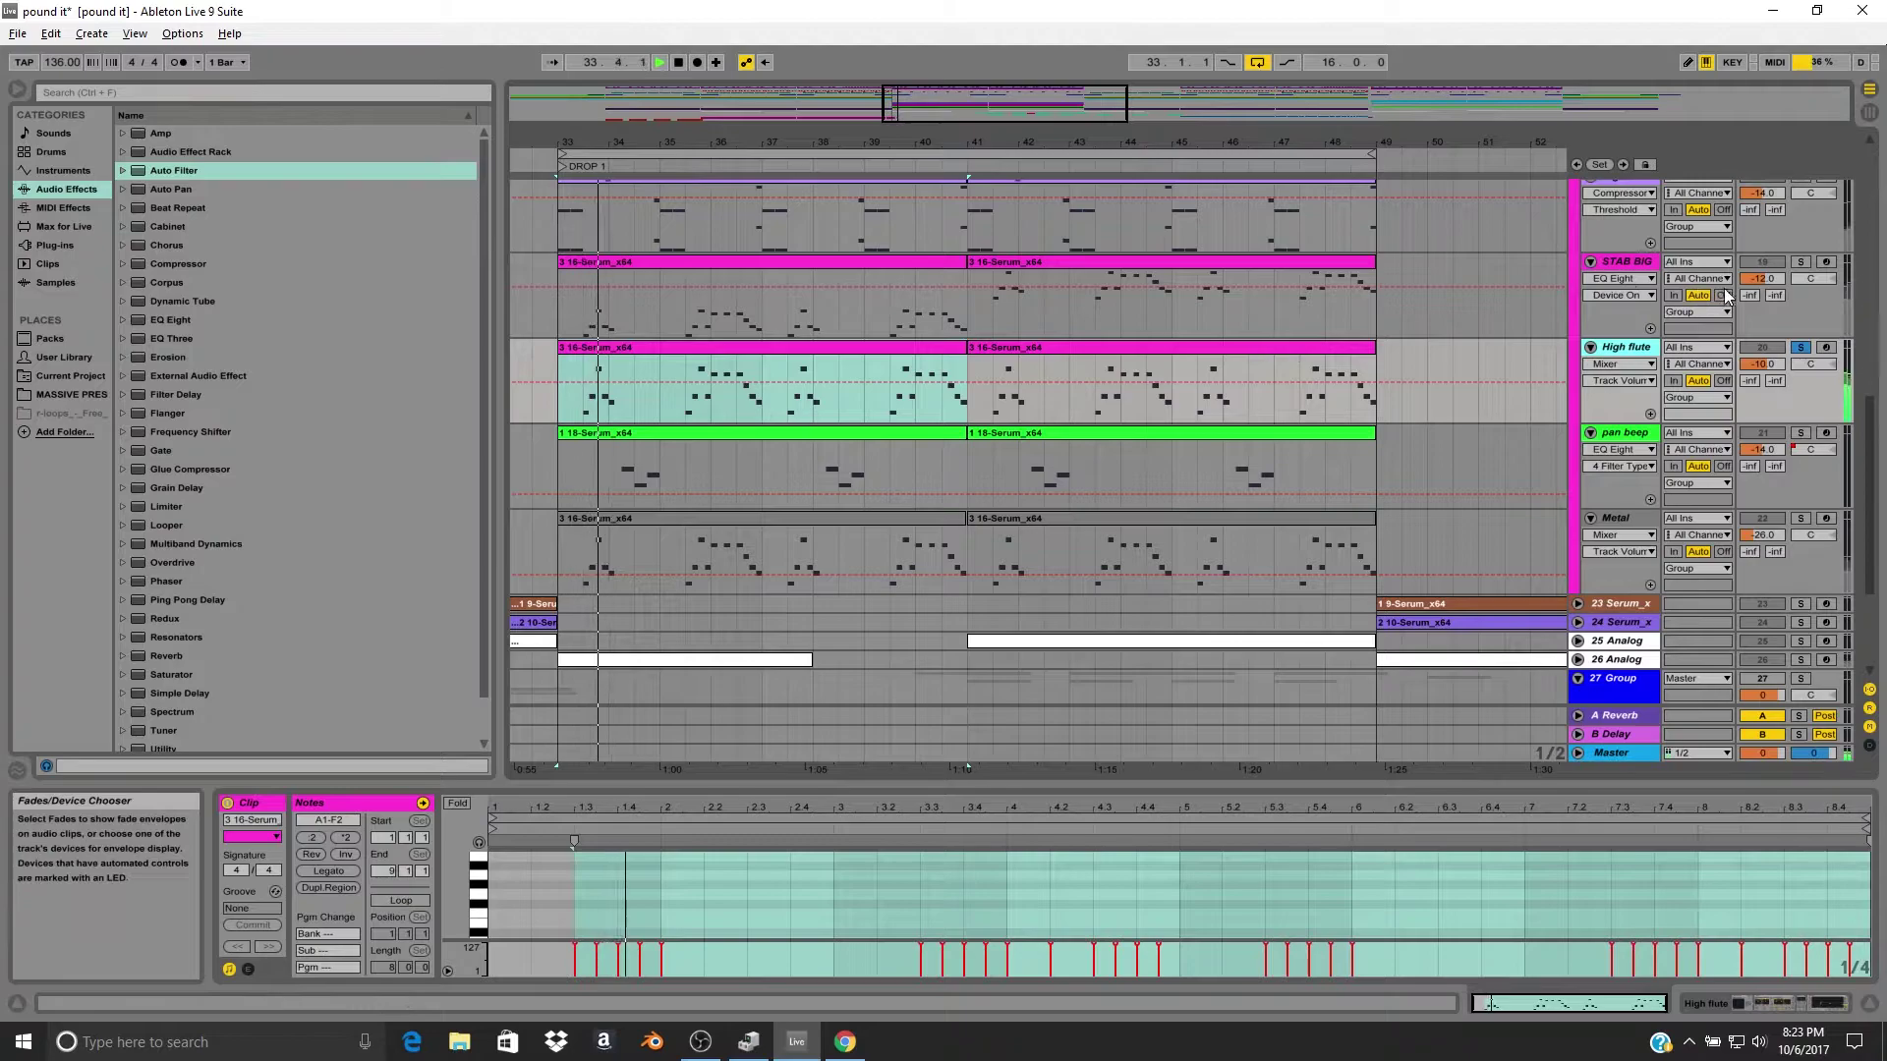
{"action": "left_click", "coordinate": [1802, 263]}
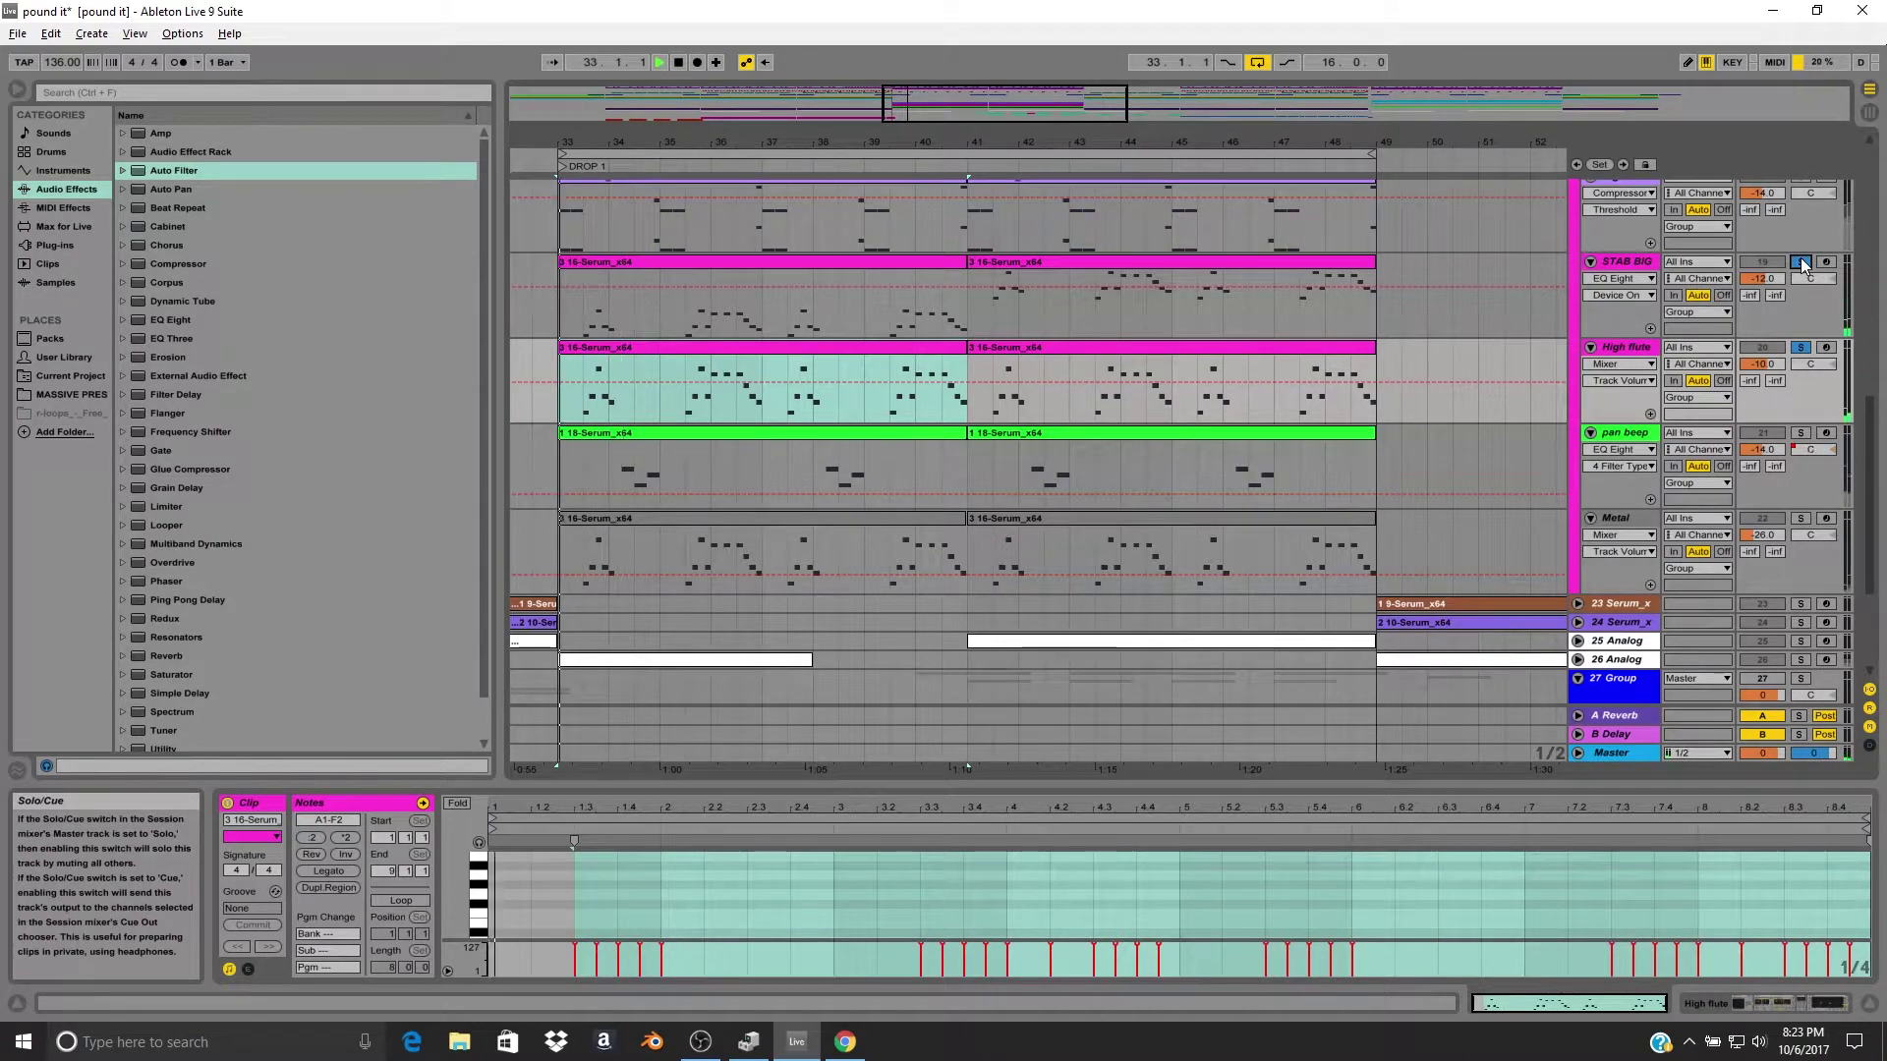
{"action": "key", "text": "space"}
{"action": "left_click", "coordinate": [1800, 263]}
Move the Metal track above the pan beep track and select its clip at bar 33.
{"action": "scroll", "coordinate": [916, 369], "scroll_direction": "down", "scroll_amount": 3}
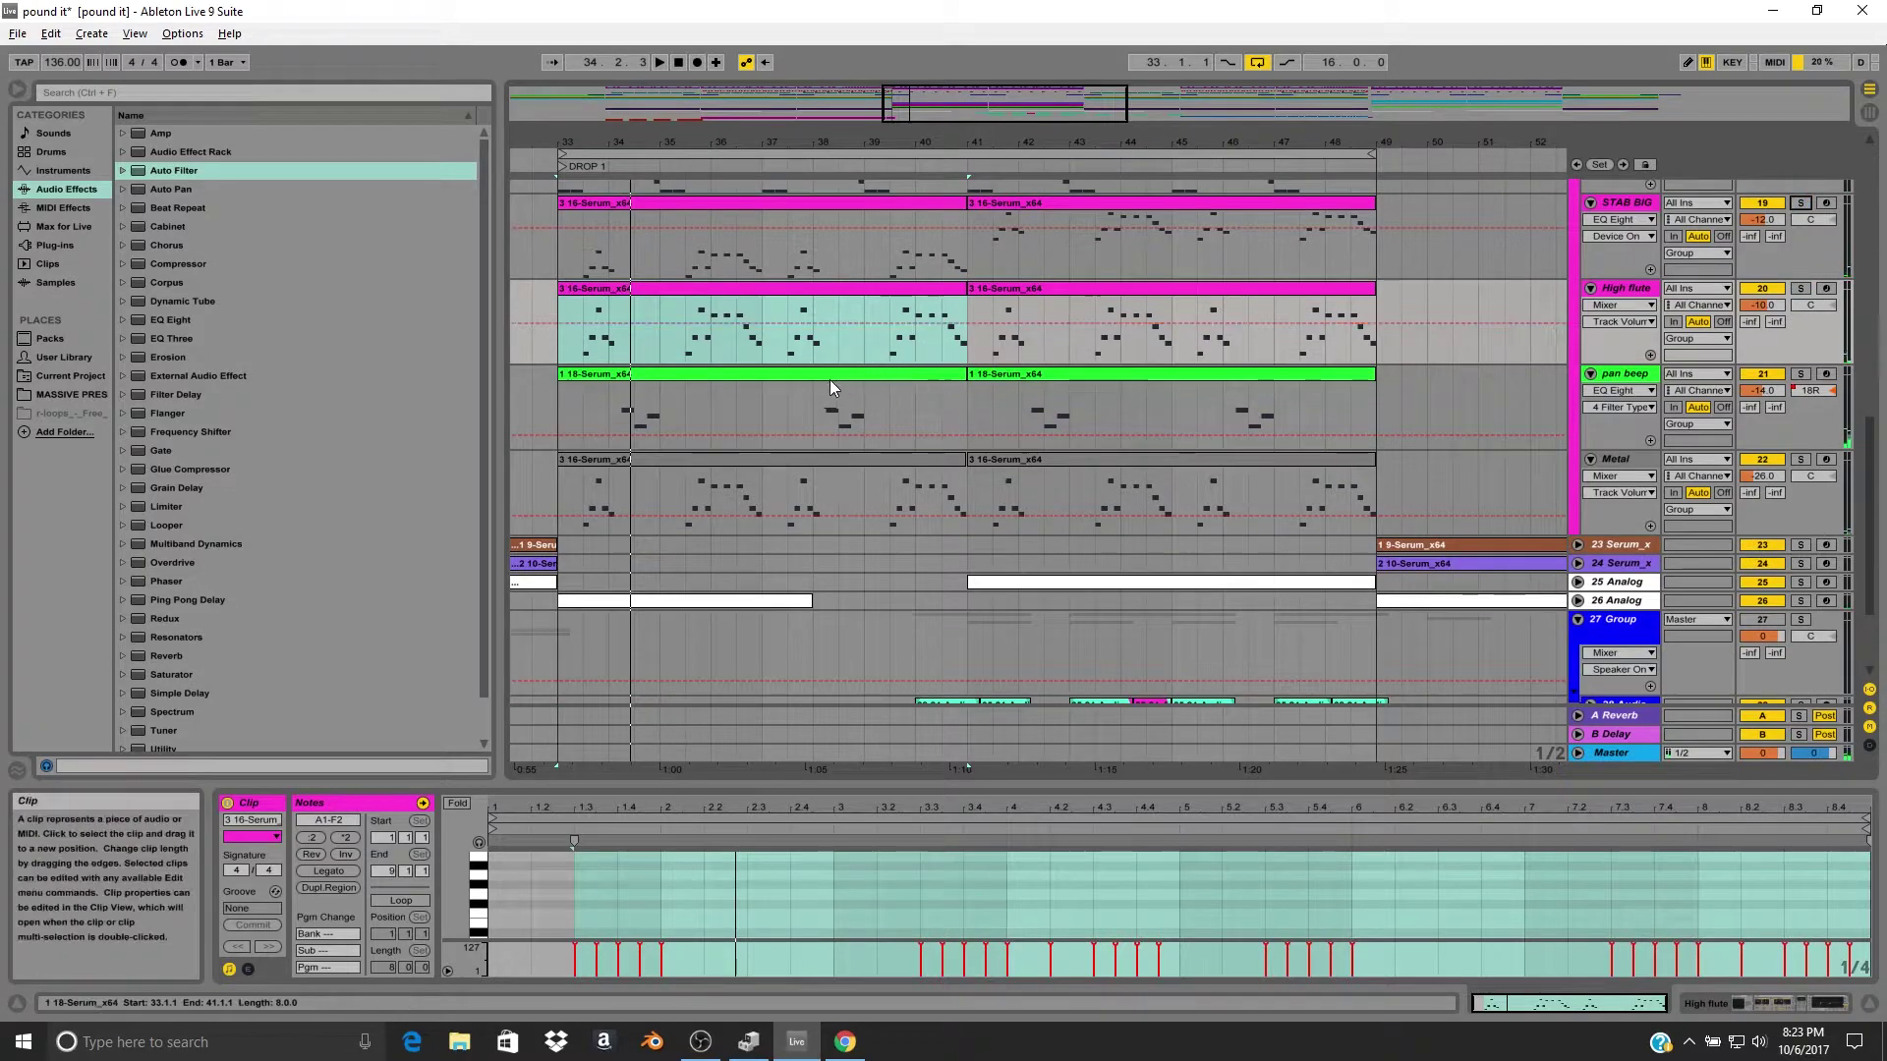
{"action": "left_click", "coordinate": [1620, 459]}
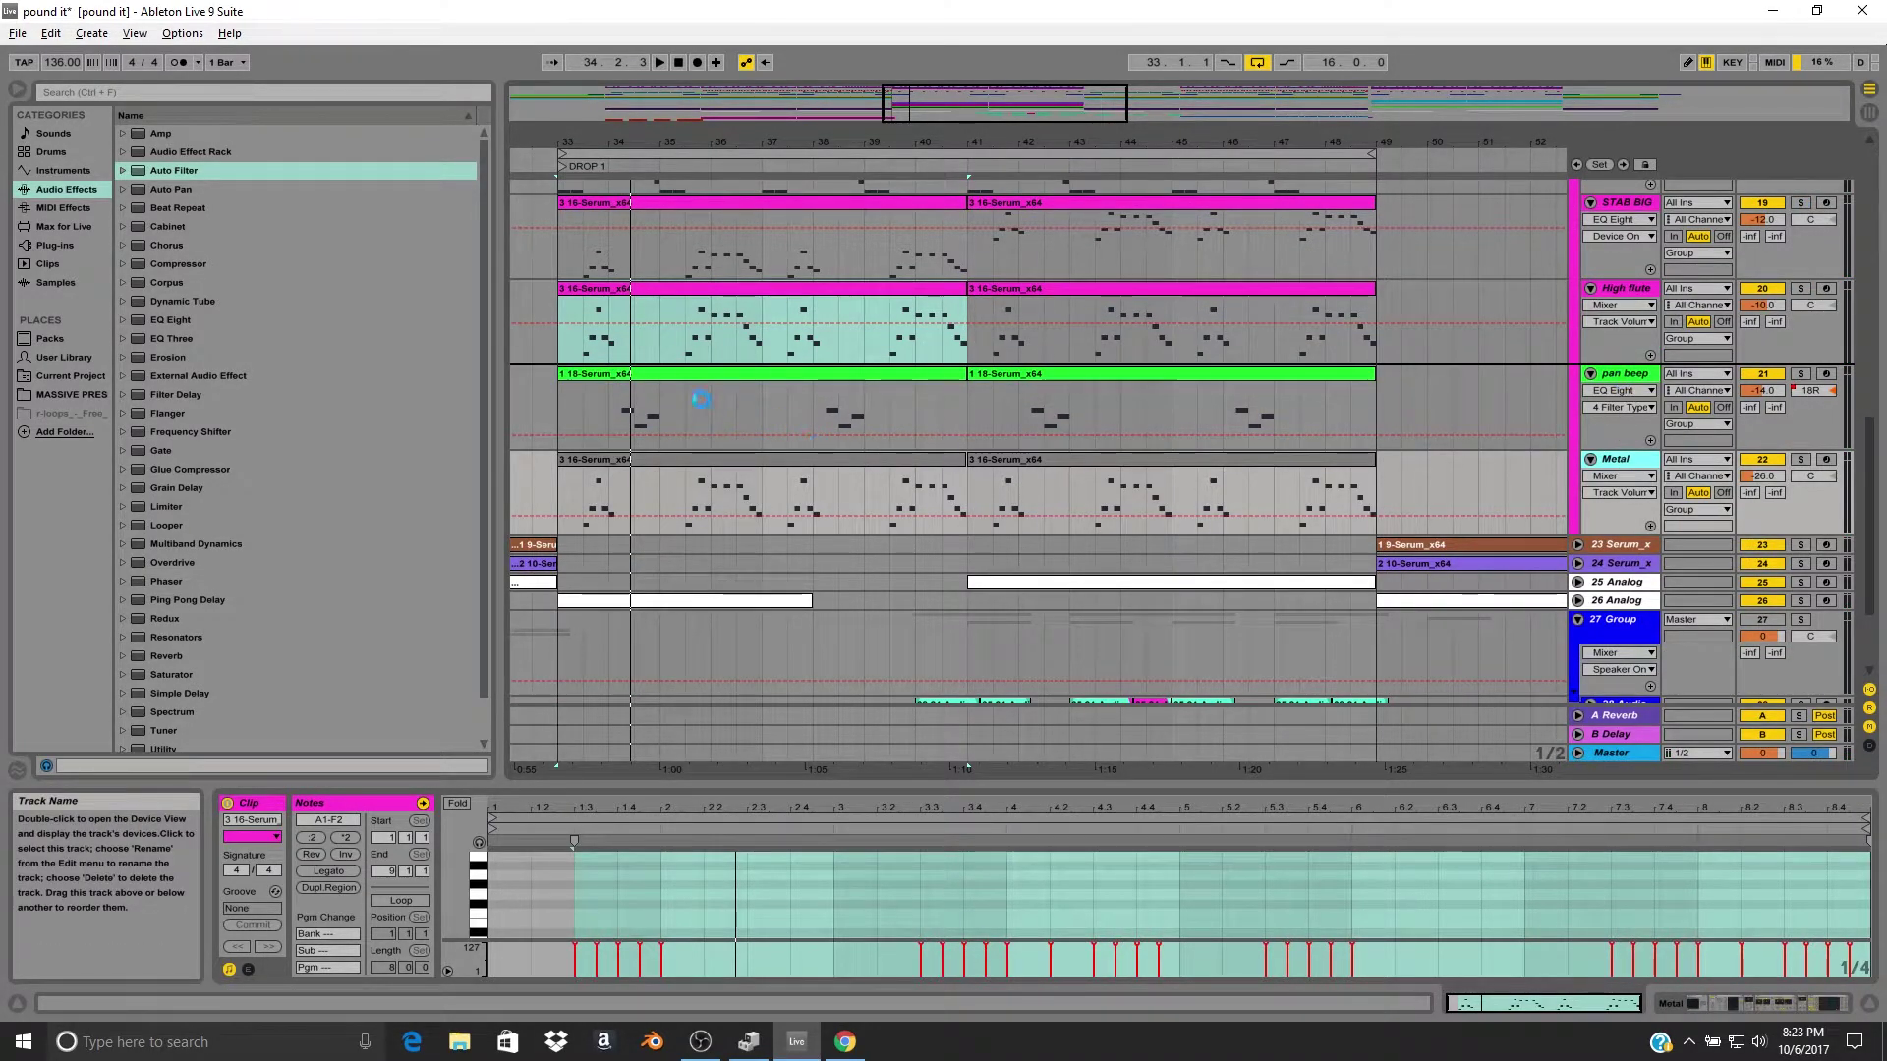
{"action": "left_click", "coordinate": [717, 374]}
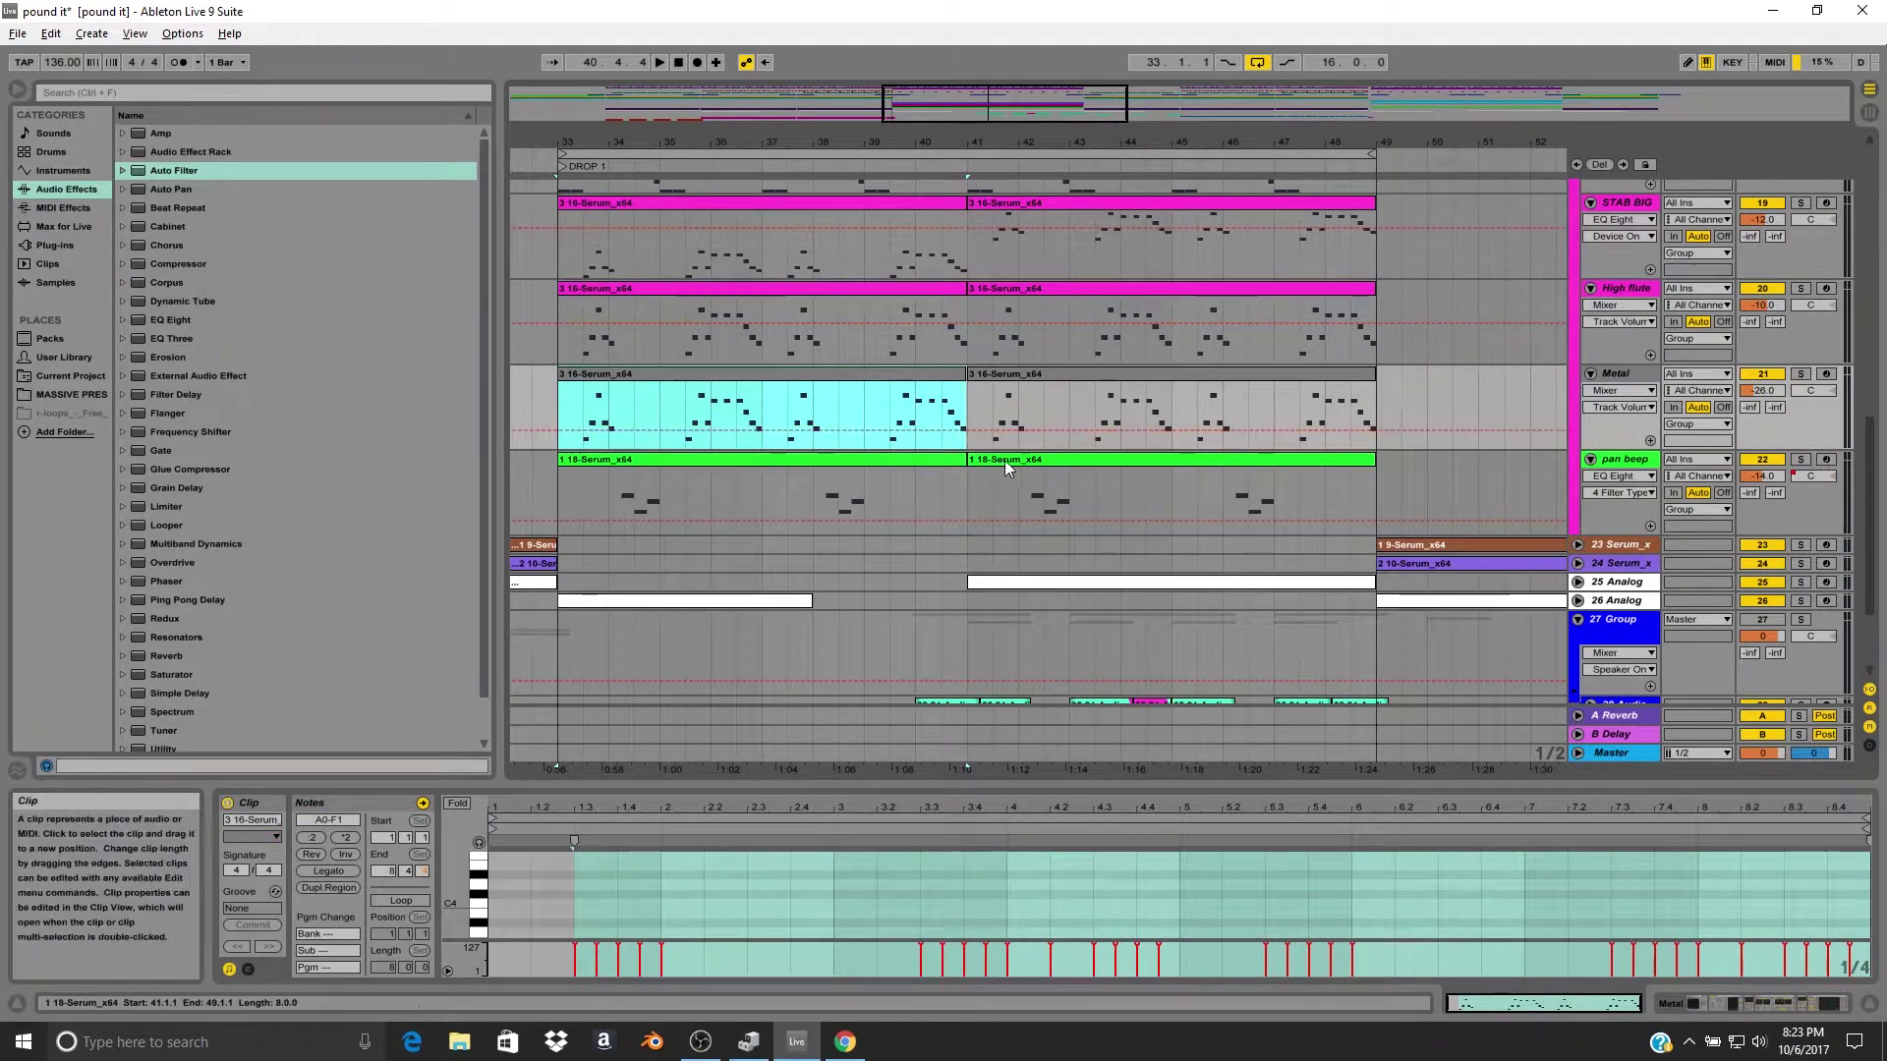
Audition the Metal track soloed from bar 33 and show its device chain through to the OTT.
{"action": "left_click", "coordinate": [1804, 375]}
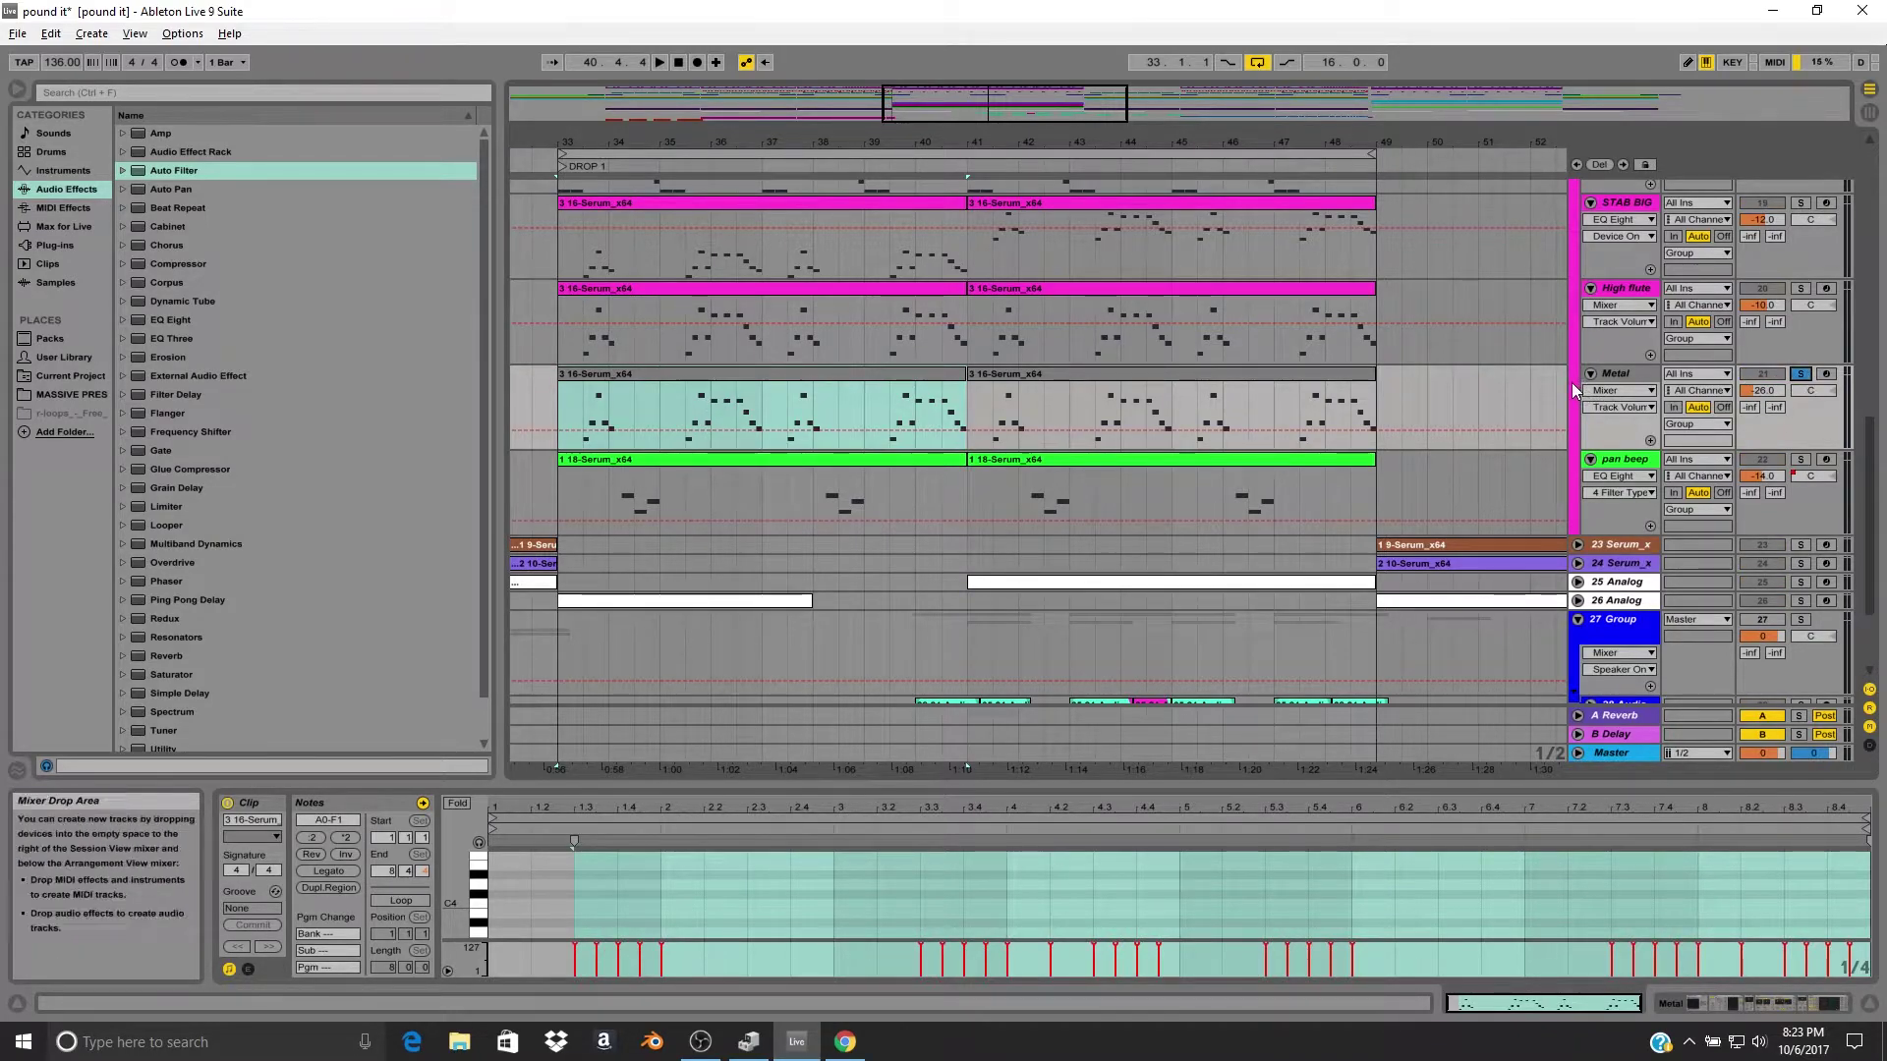
{"action": "left_click", "coordinate": [617, 379]}
{"action": "scroll", "coordinate": [865, 340], "scroll_direction": "up", "scroll_amount": 2}
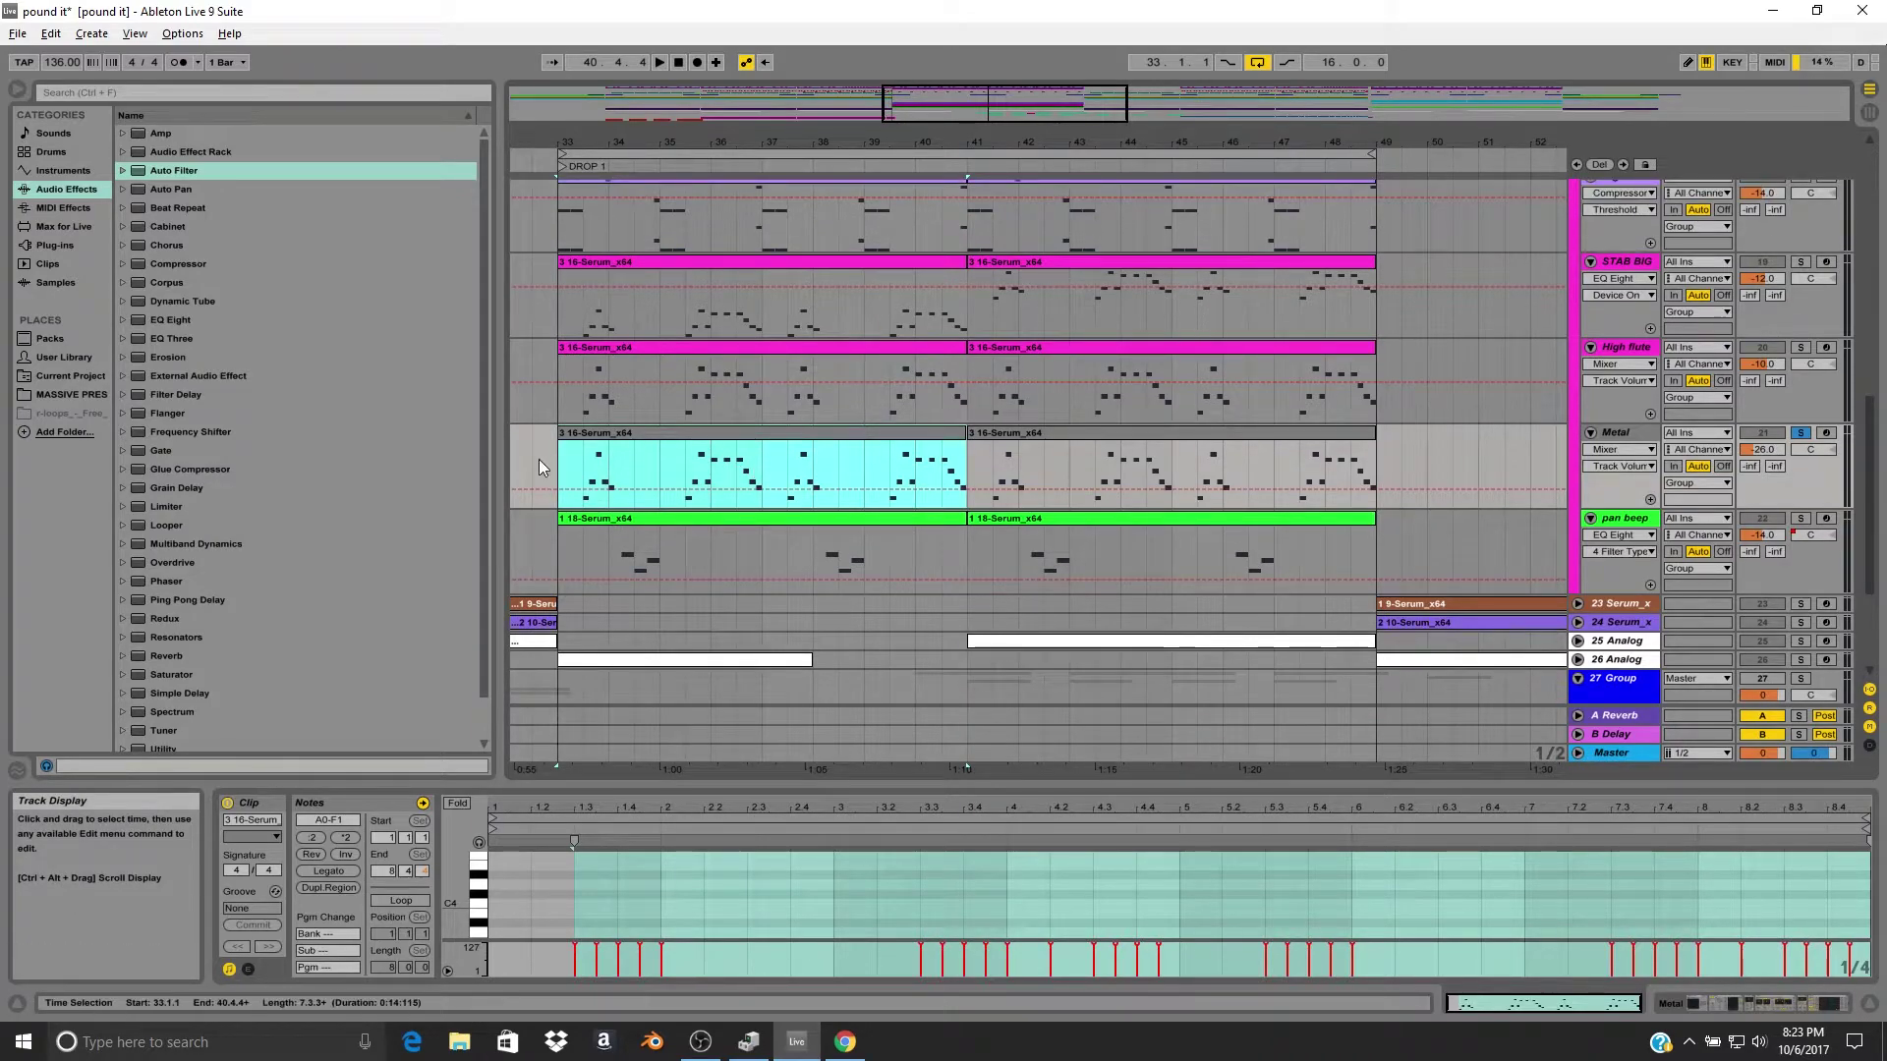
{"action": "scroll", "coordinate": [1081, 412], "scroll_direction": "down", "scroll_amount": 2}
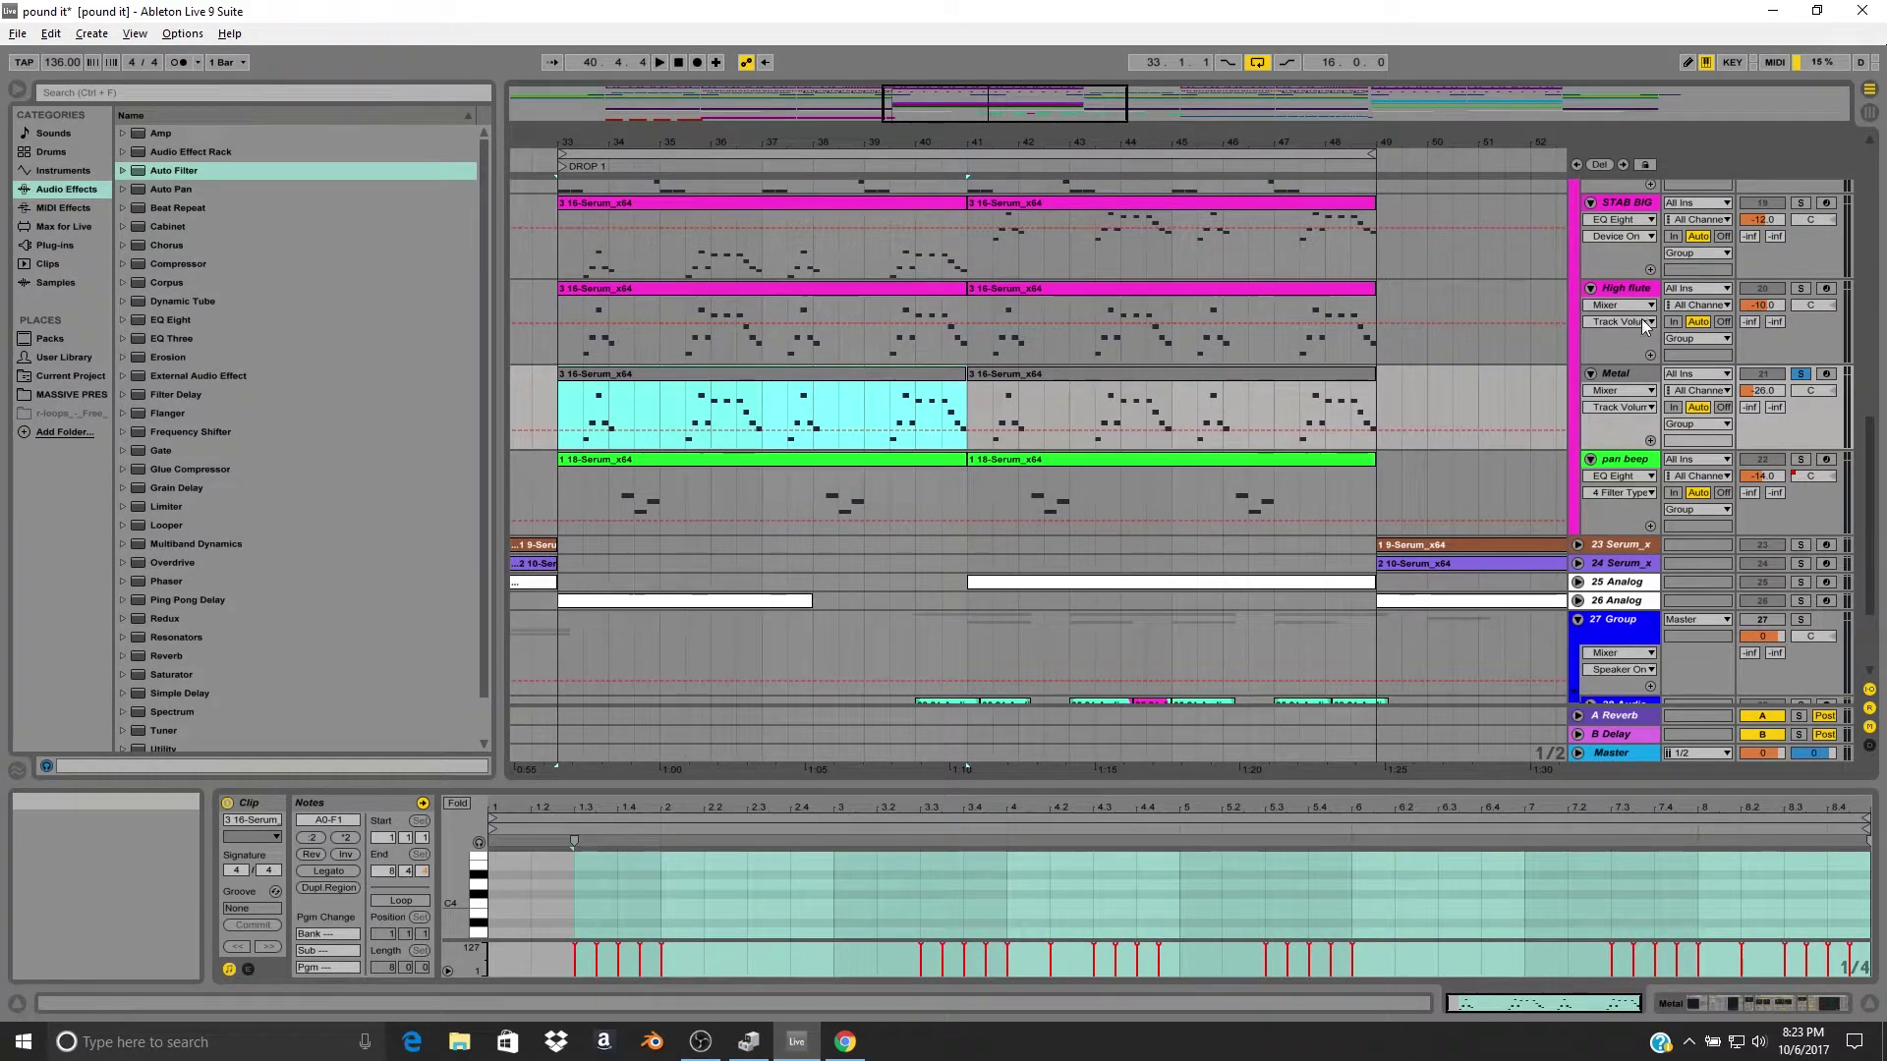
{"action": "left_click", "coordinate": [1636, 377]}
{"action": "key", "text": "space"}
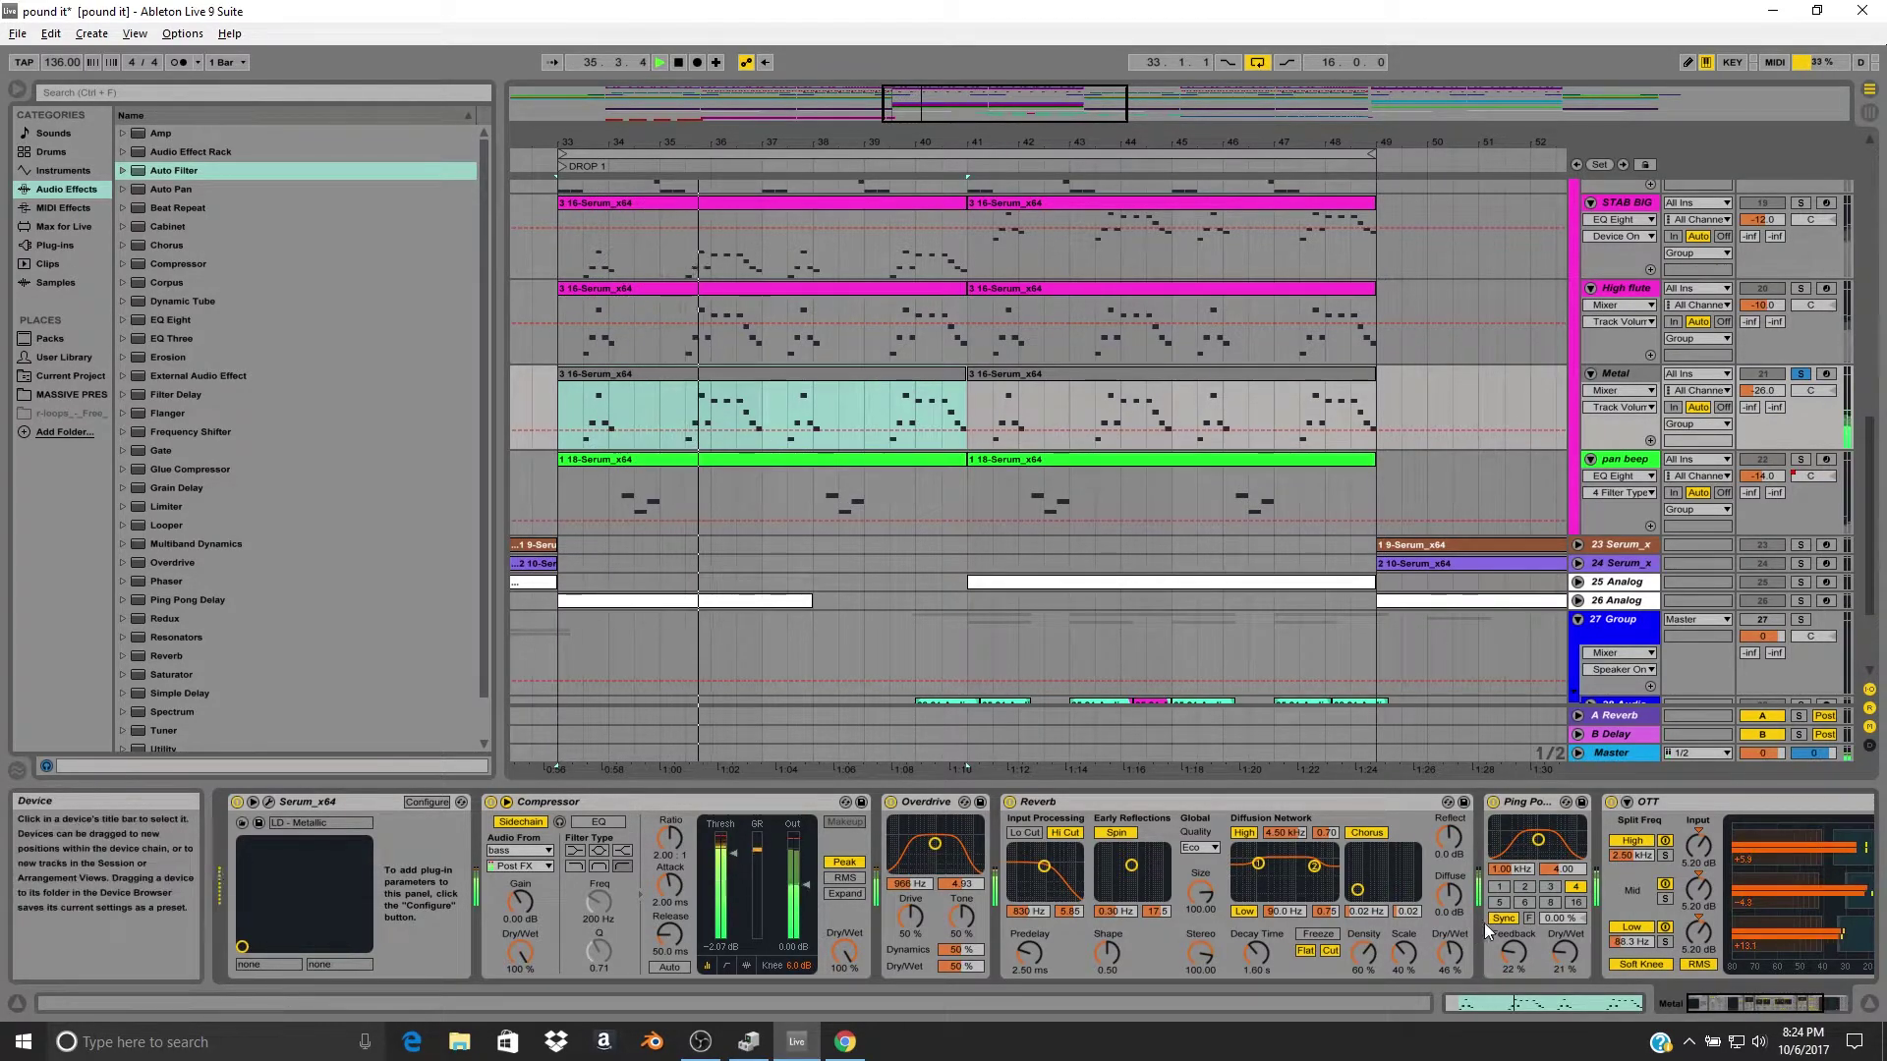
{"action": "left_click", "coordinate": [1830, 1005]}
{"action": "left_click", "coordinate": [1783, 1008]}
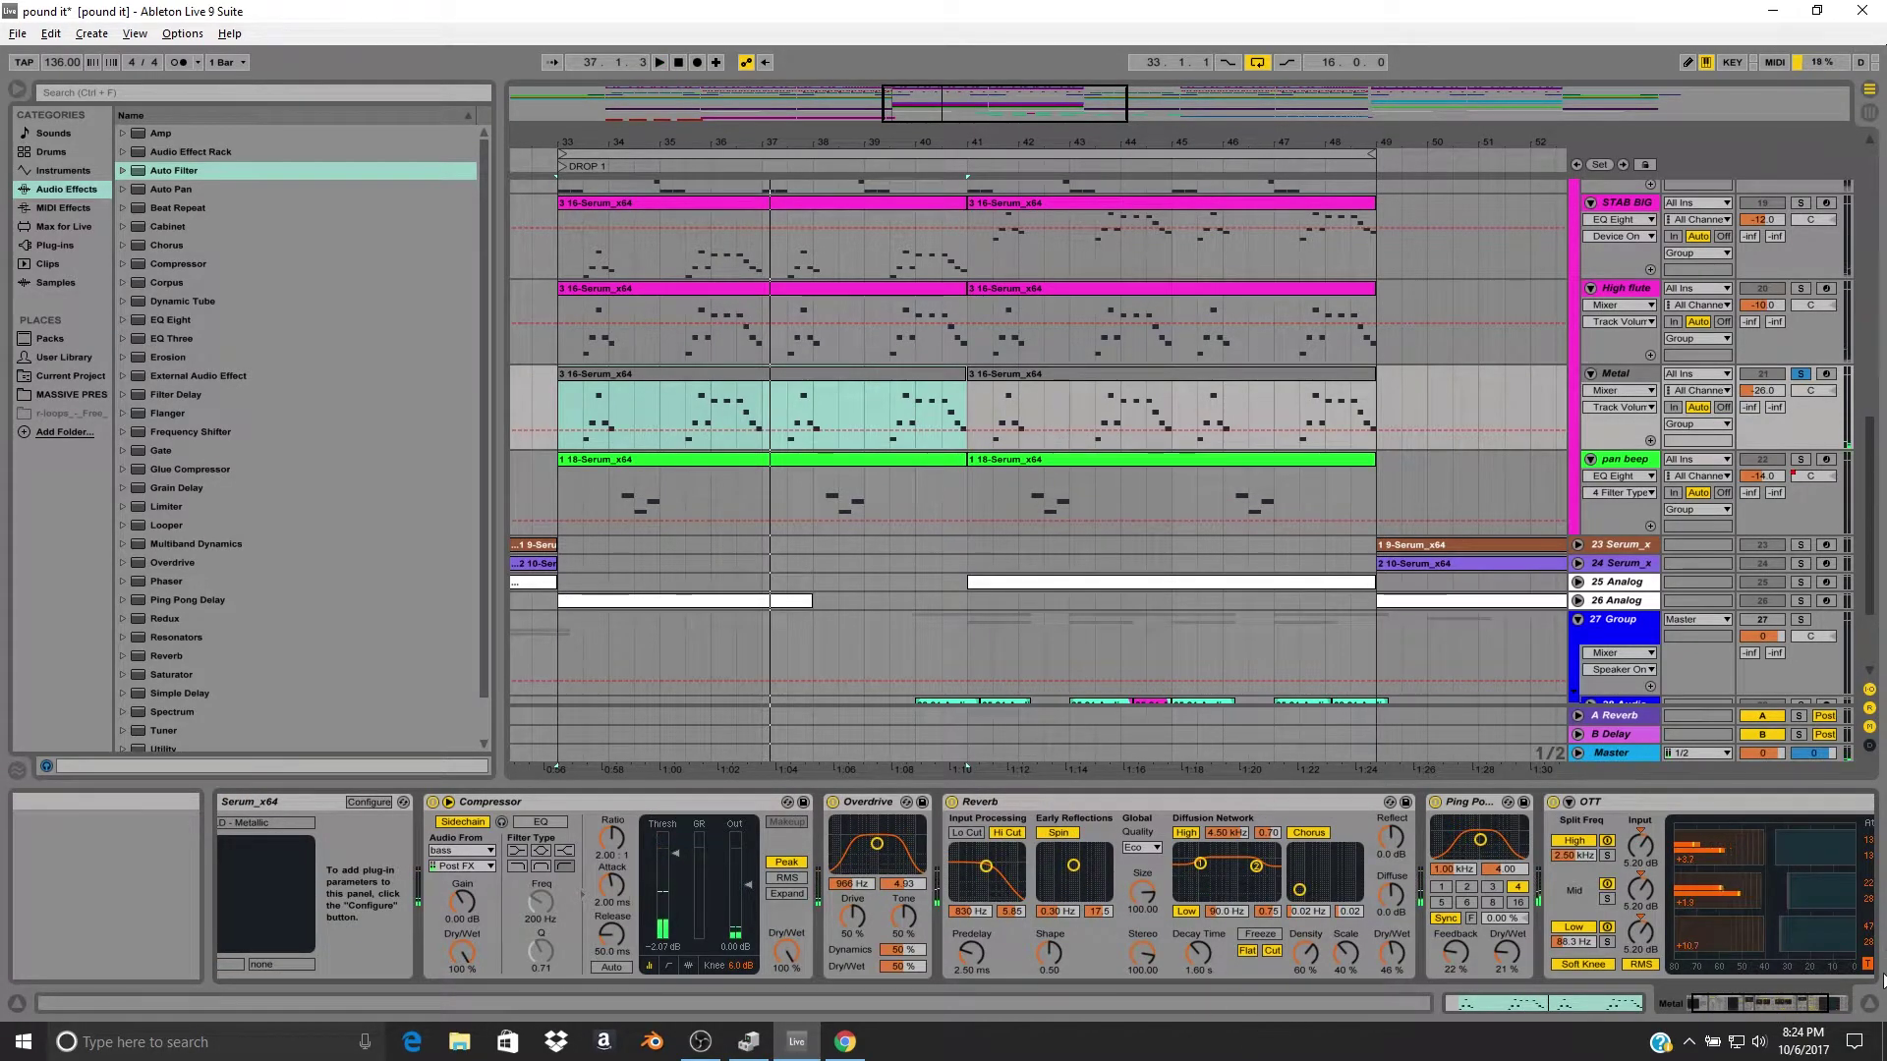
Switch off the OTT, Ping Pong Delay, Reverb, Overdrive and Compressor on the Metal track.
{"action": "left_click", "coordinate": [1554, 801]}
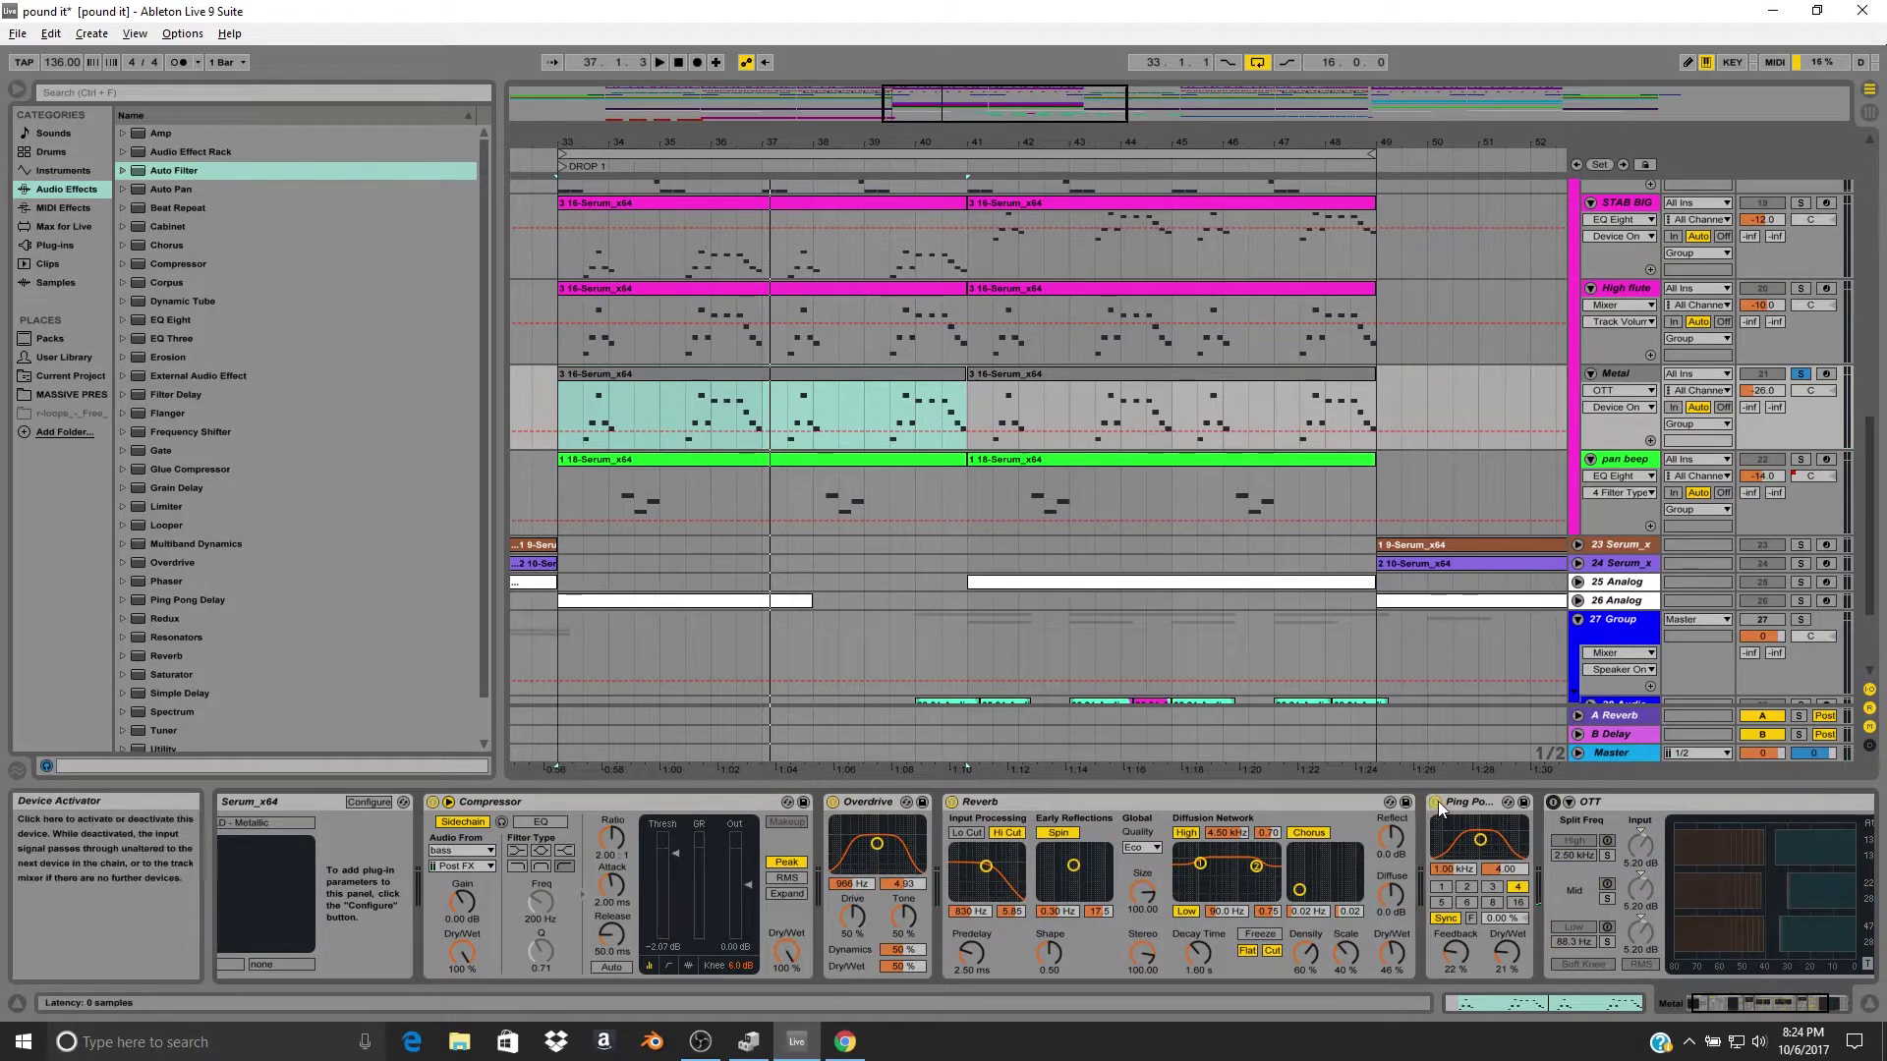
{"action": "left_click", "coordinate": [1437, 802]}
{"action": "left_click", "coordinate": [950, 802]}
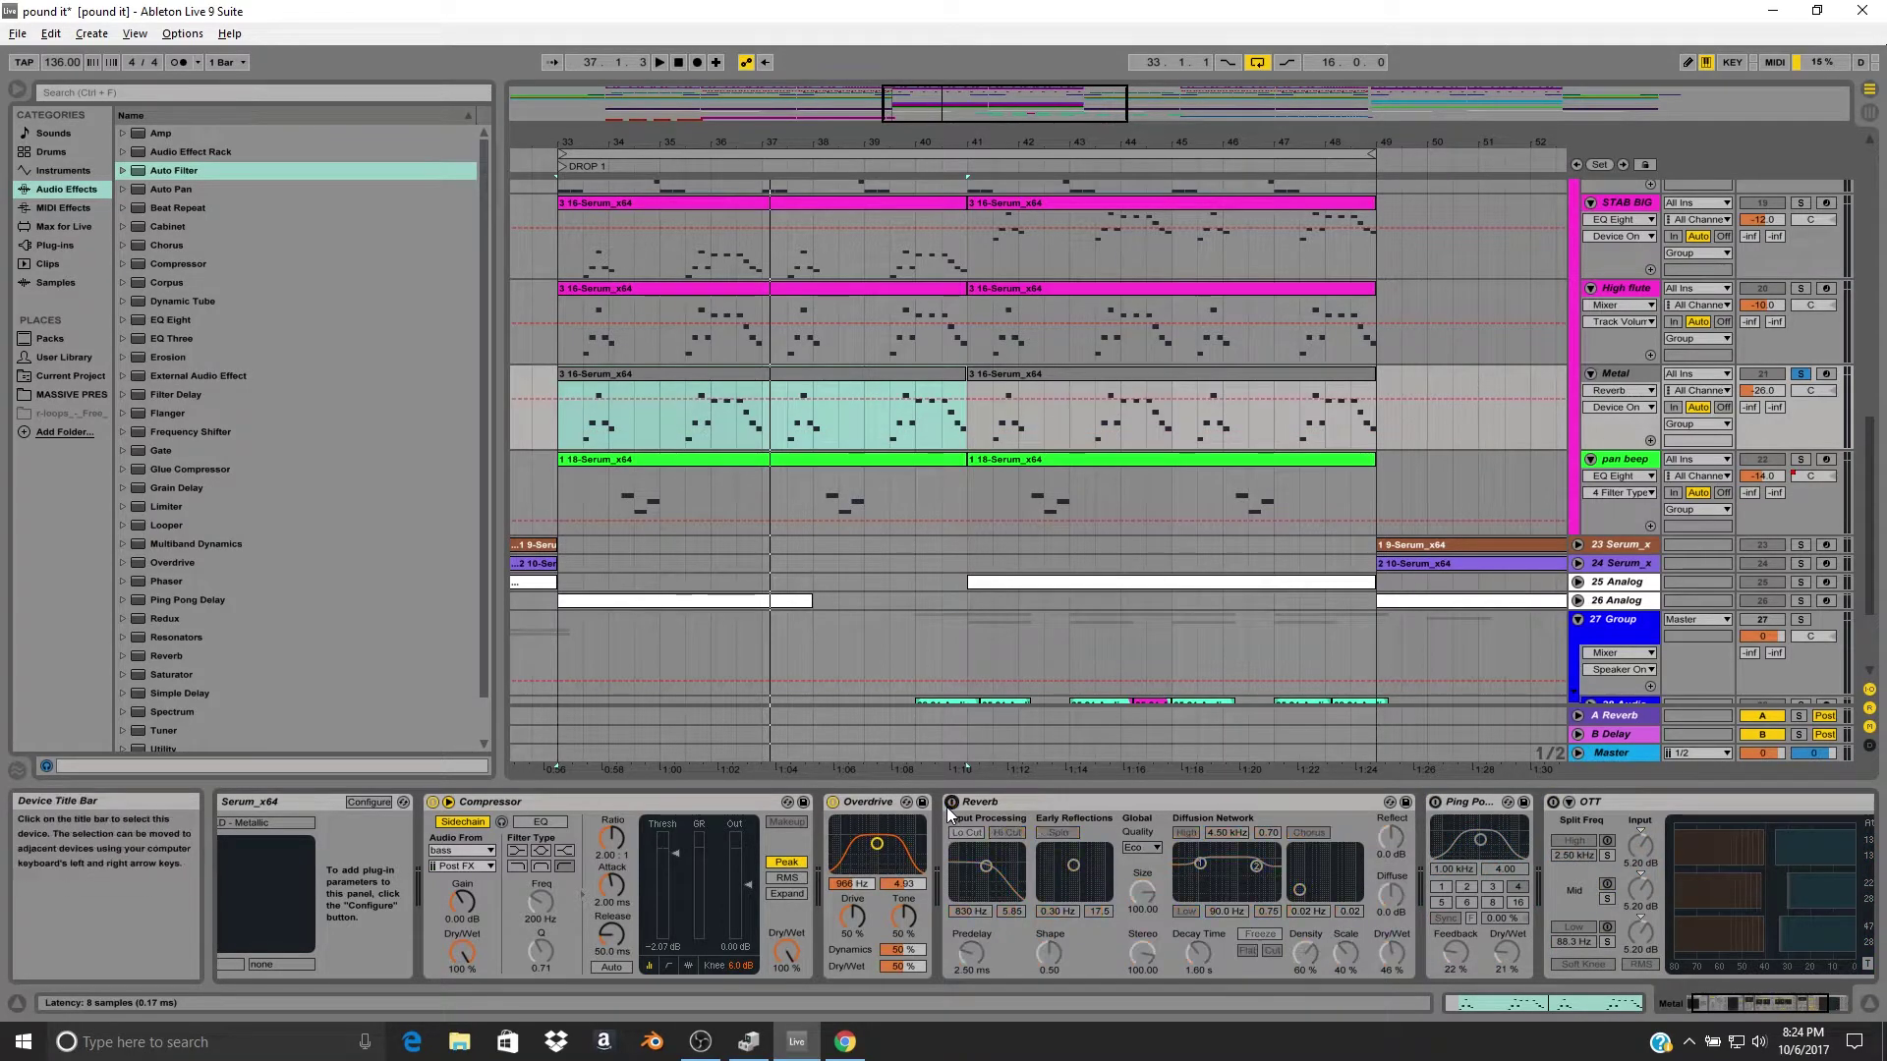
{"action": "left_click", "coordinate": [833, 802]}
{"action": "left_click", "coordinate": [433, 802]}
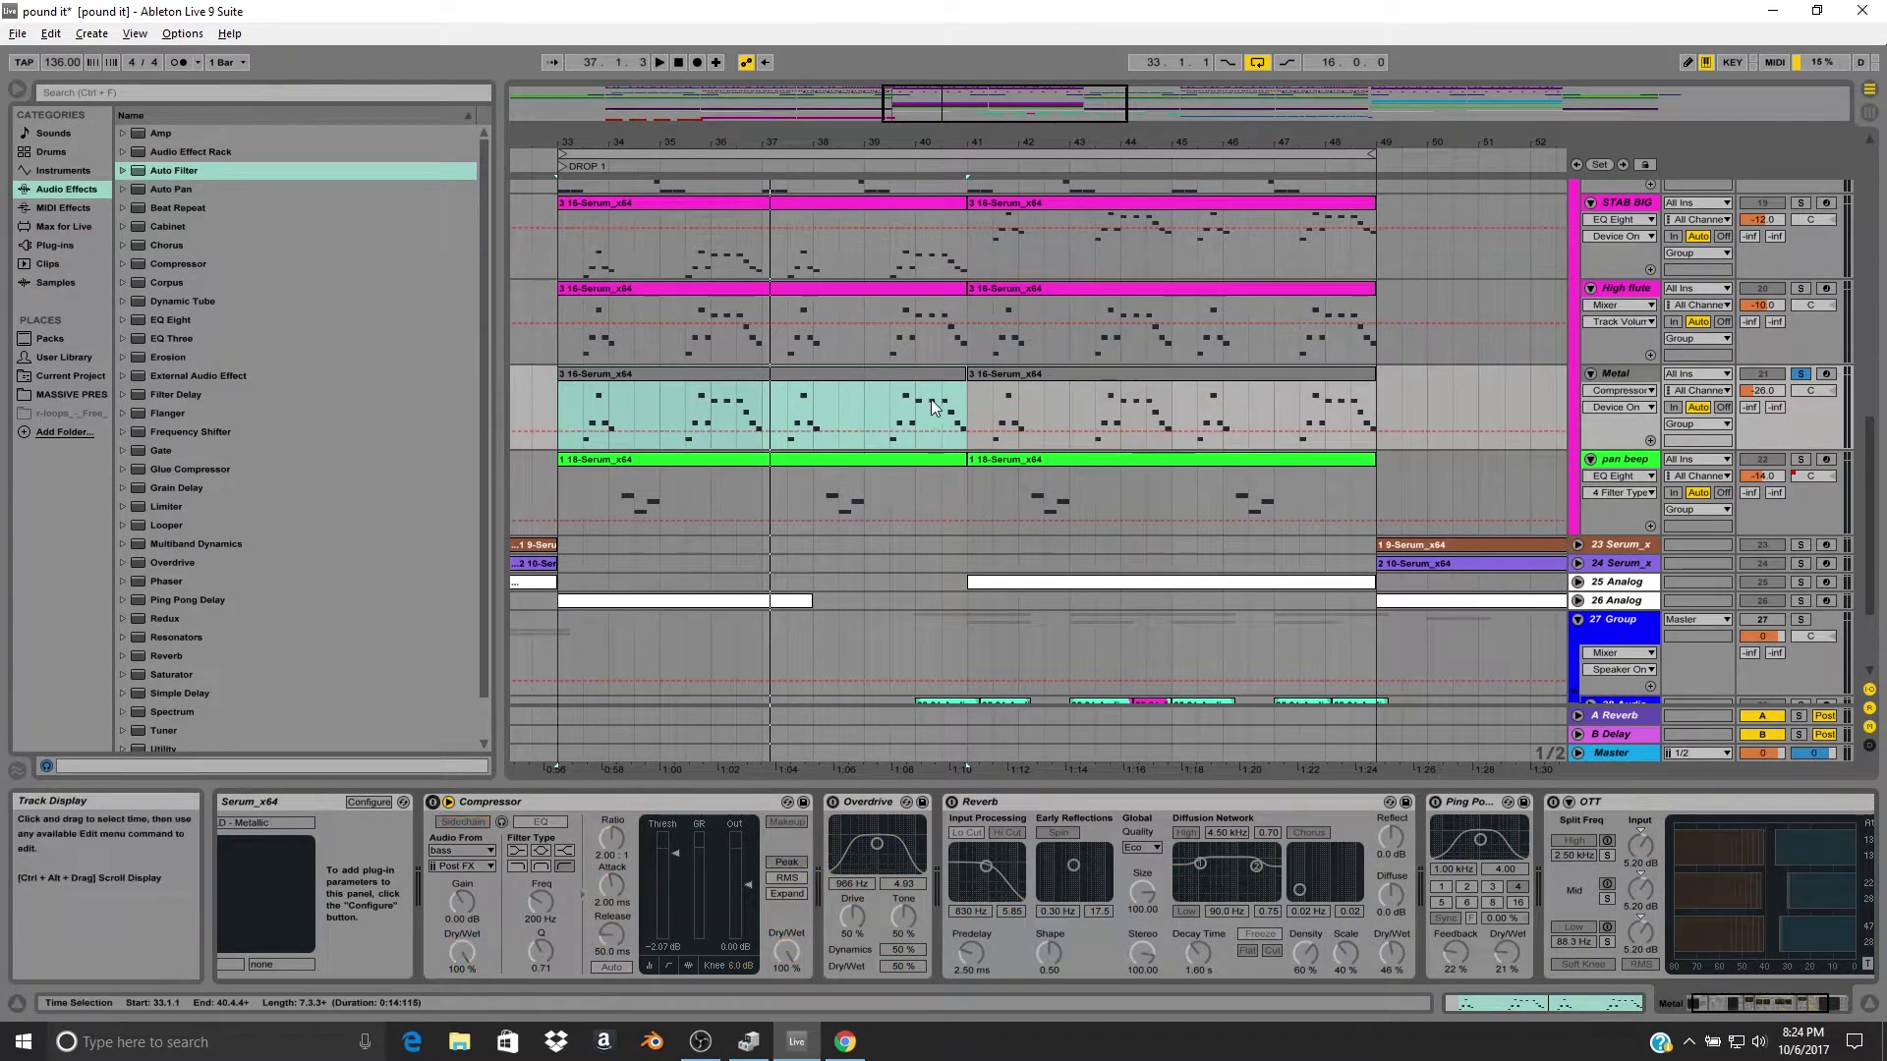
Audition the Metal clip without its effects, and switch the Compressor, Overdrive, Reverb, Ping Pong Delay and OTT back on.
{"action": "left_click", "coordinate": [931, 375]}
{"action": "key", "text": "space"}
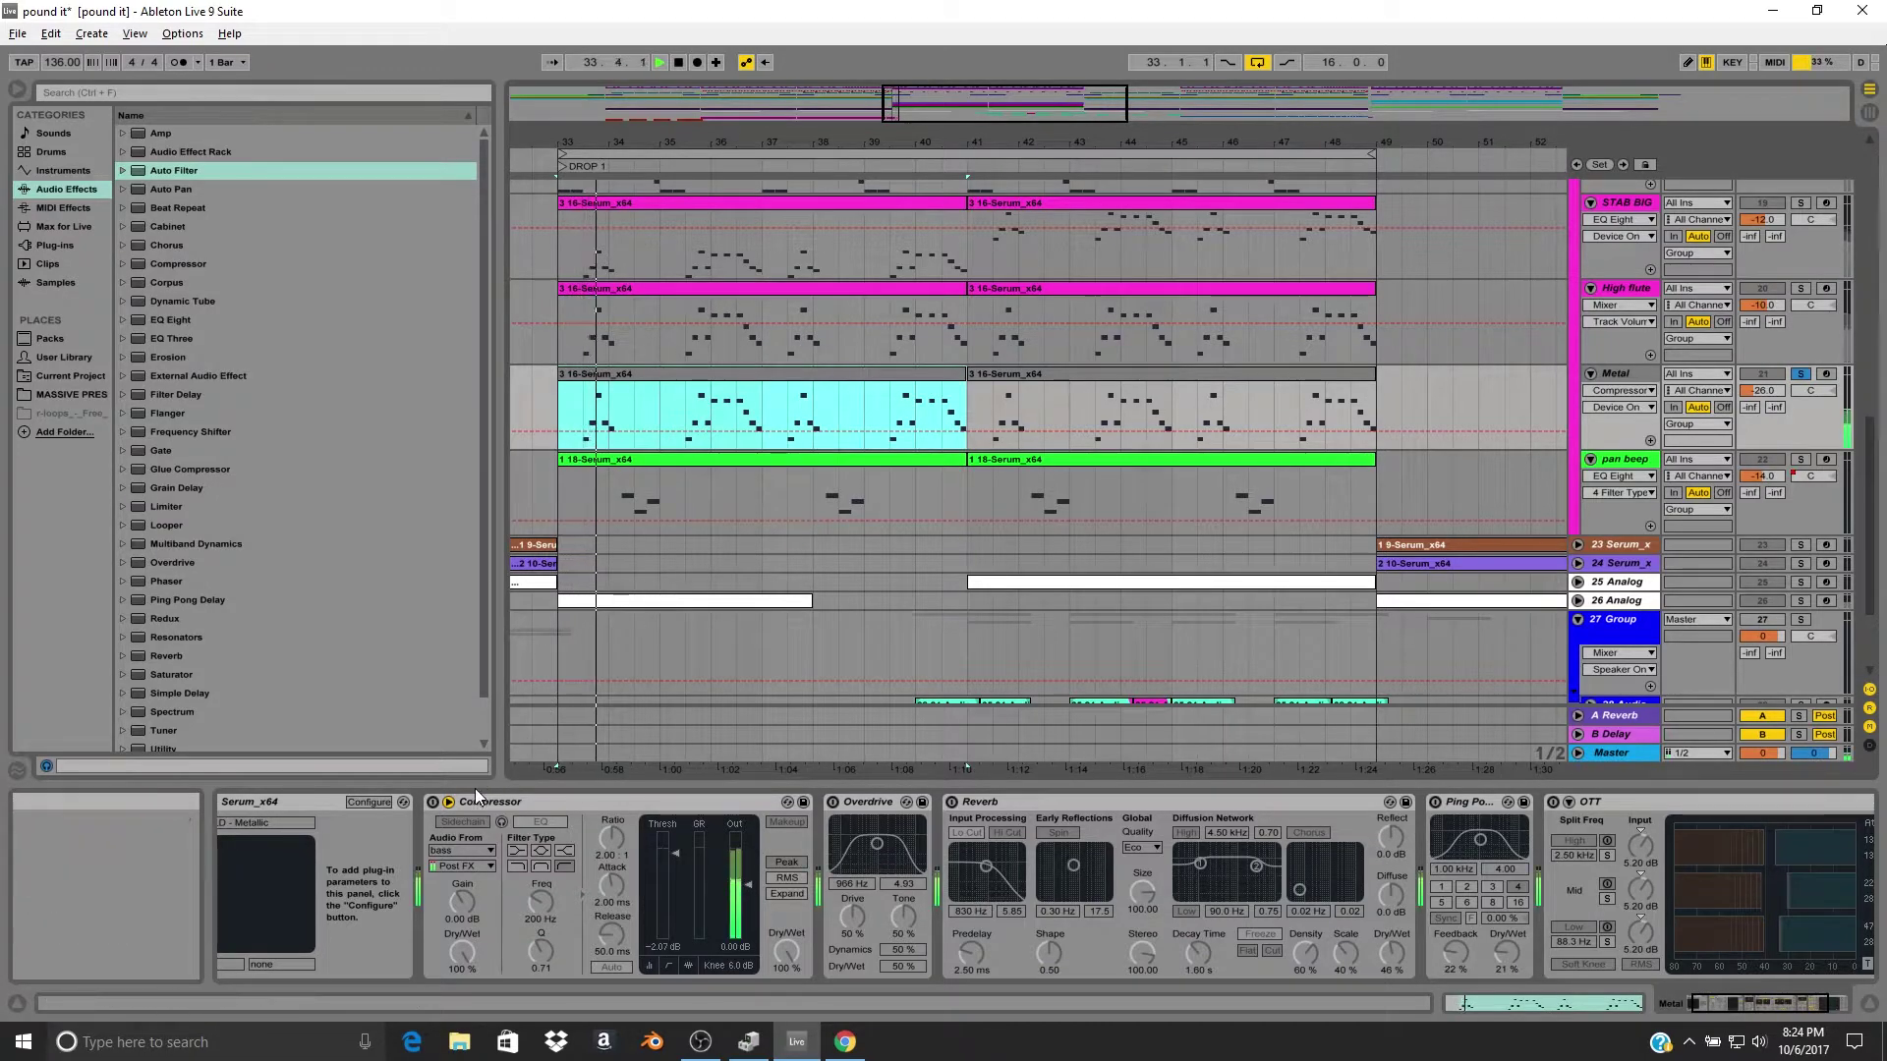
{"action": "left_click", "coordinate": [432, 802]}
{"action": "left_click", "coordinate": [834, 803]}
{"action": "left_click", "coordinate": [951, 802]}
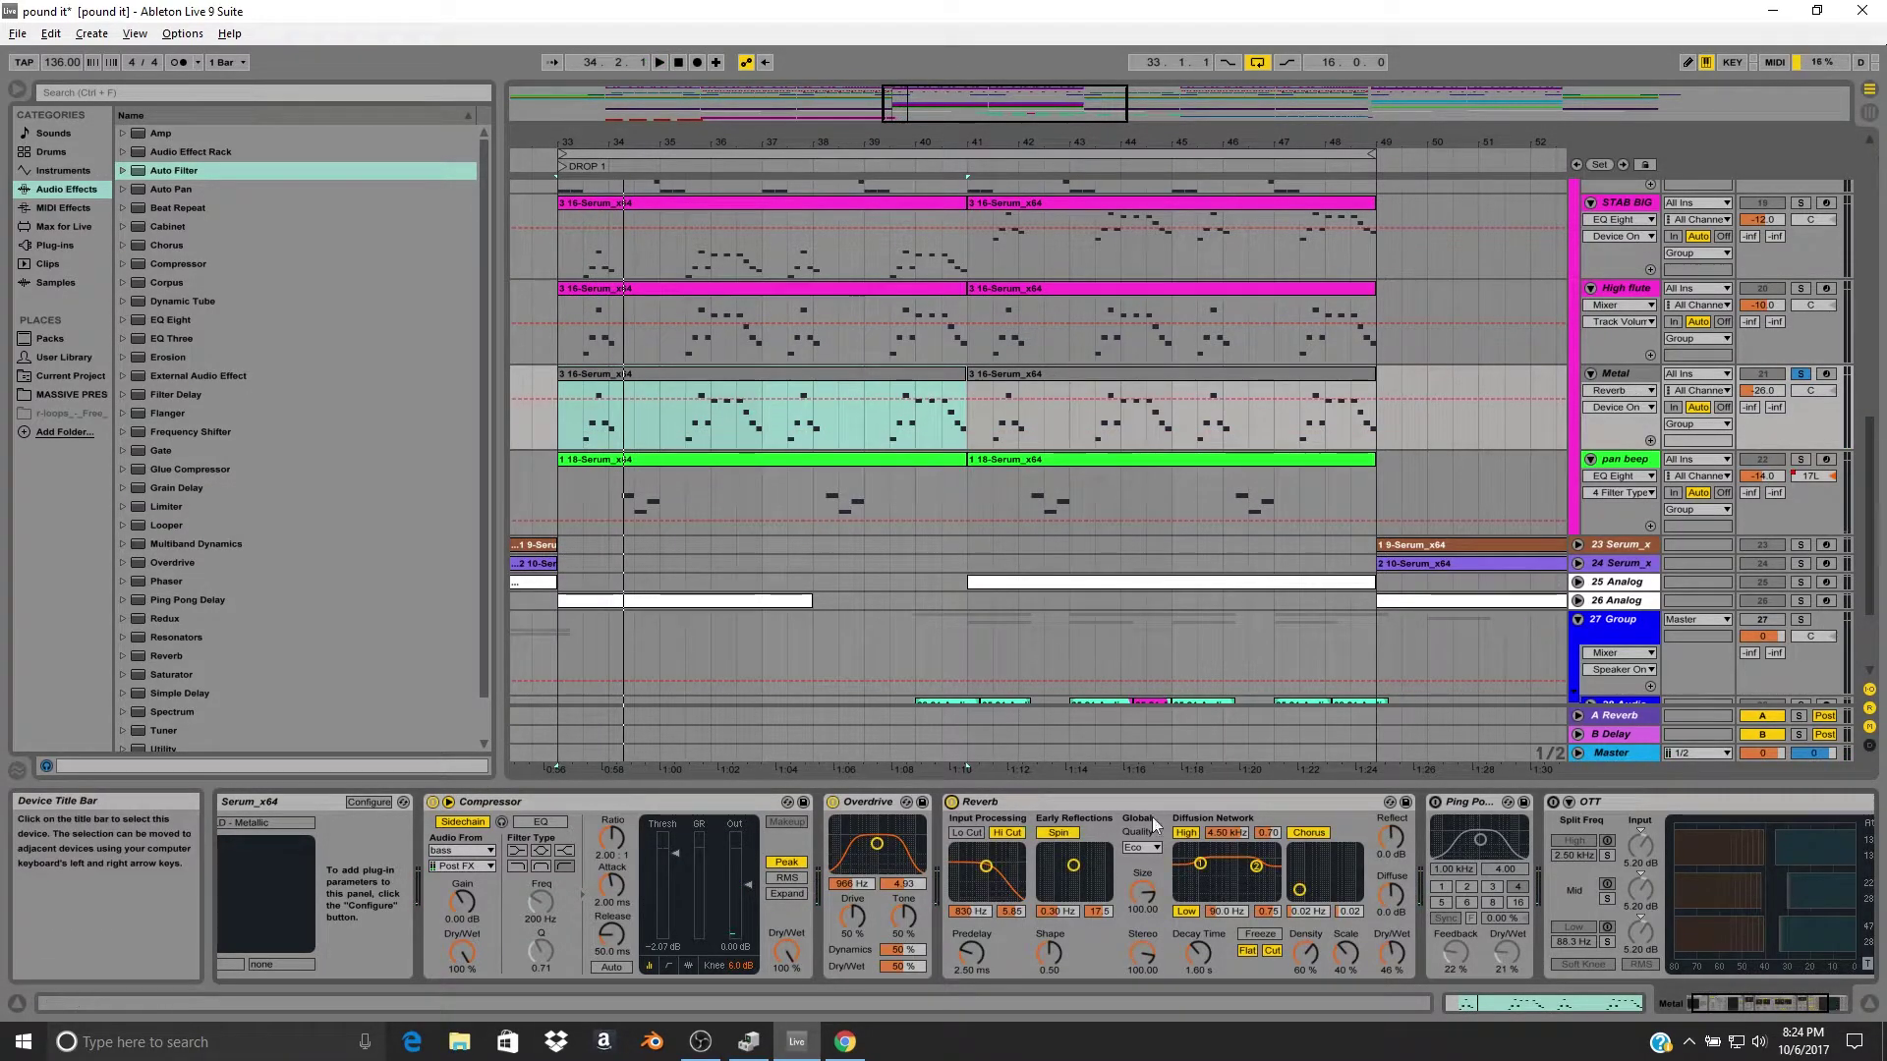
{"action": "left_click", "coordinate": [1437, 803]}
{"action": "left_click", "coordinate": [1554, 803]}
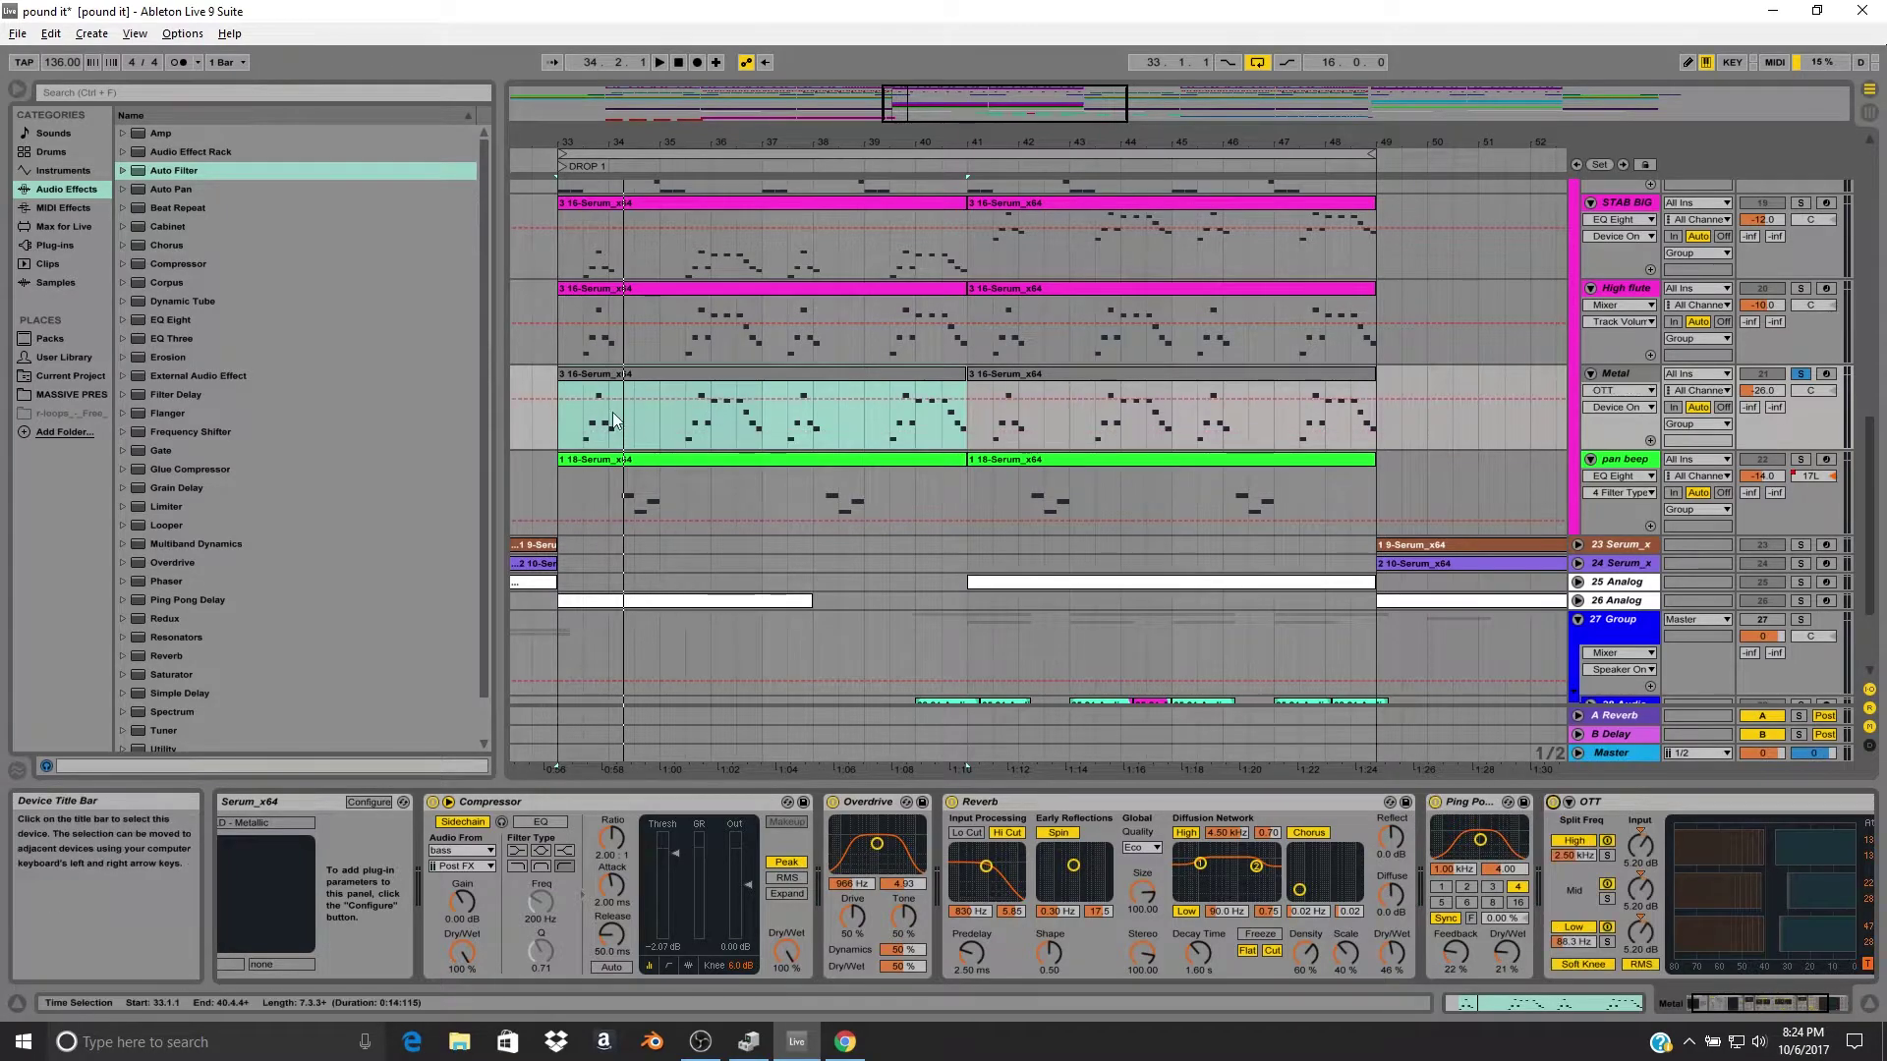
Audition the Metal track with its effects on, and inspect its LD - Metallic patch in the Serum window.
{"action": "key", "text": "space"}
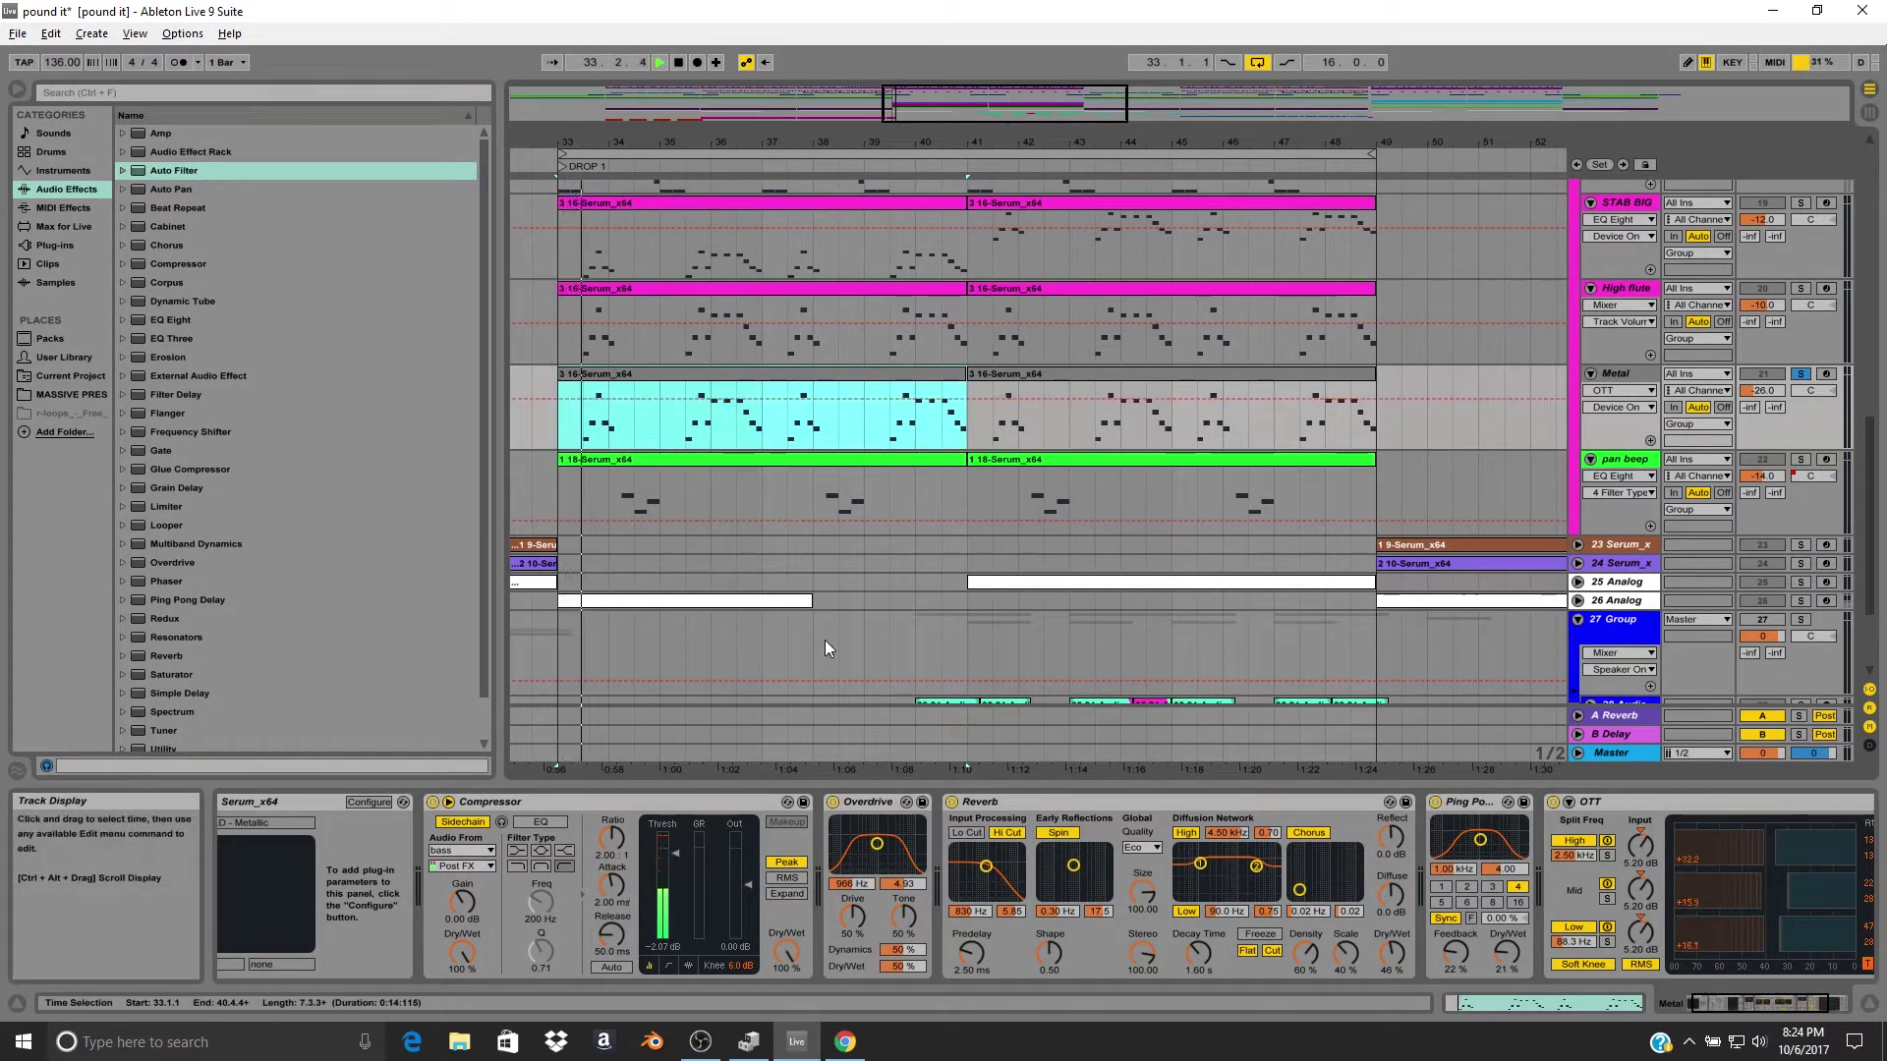
{"action": "key", "text": "space"}
{"action": "left_click_drag", "start_coordinate": [1777, 1006], "coordinate": [1686, 1011]}
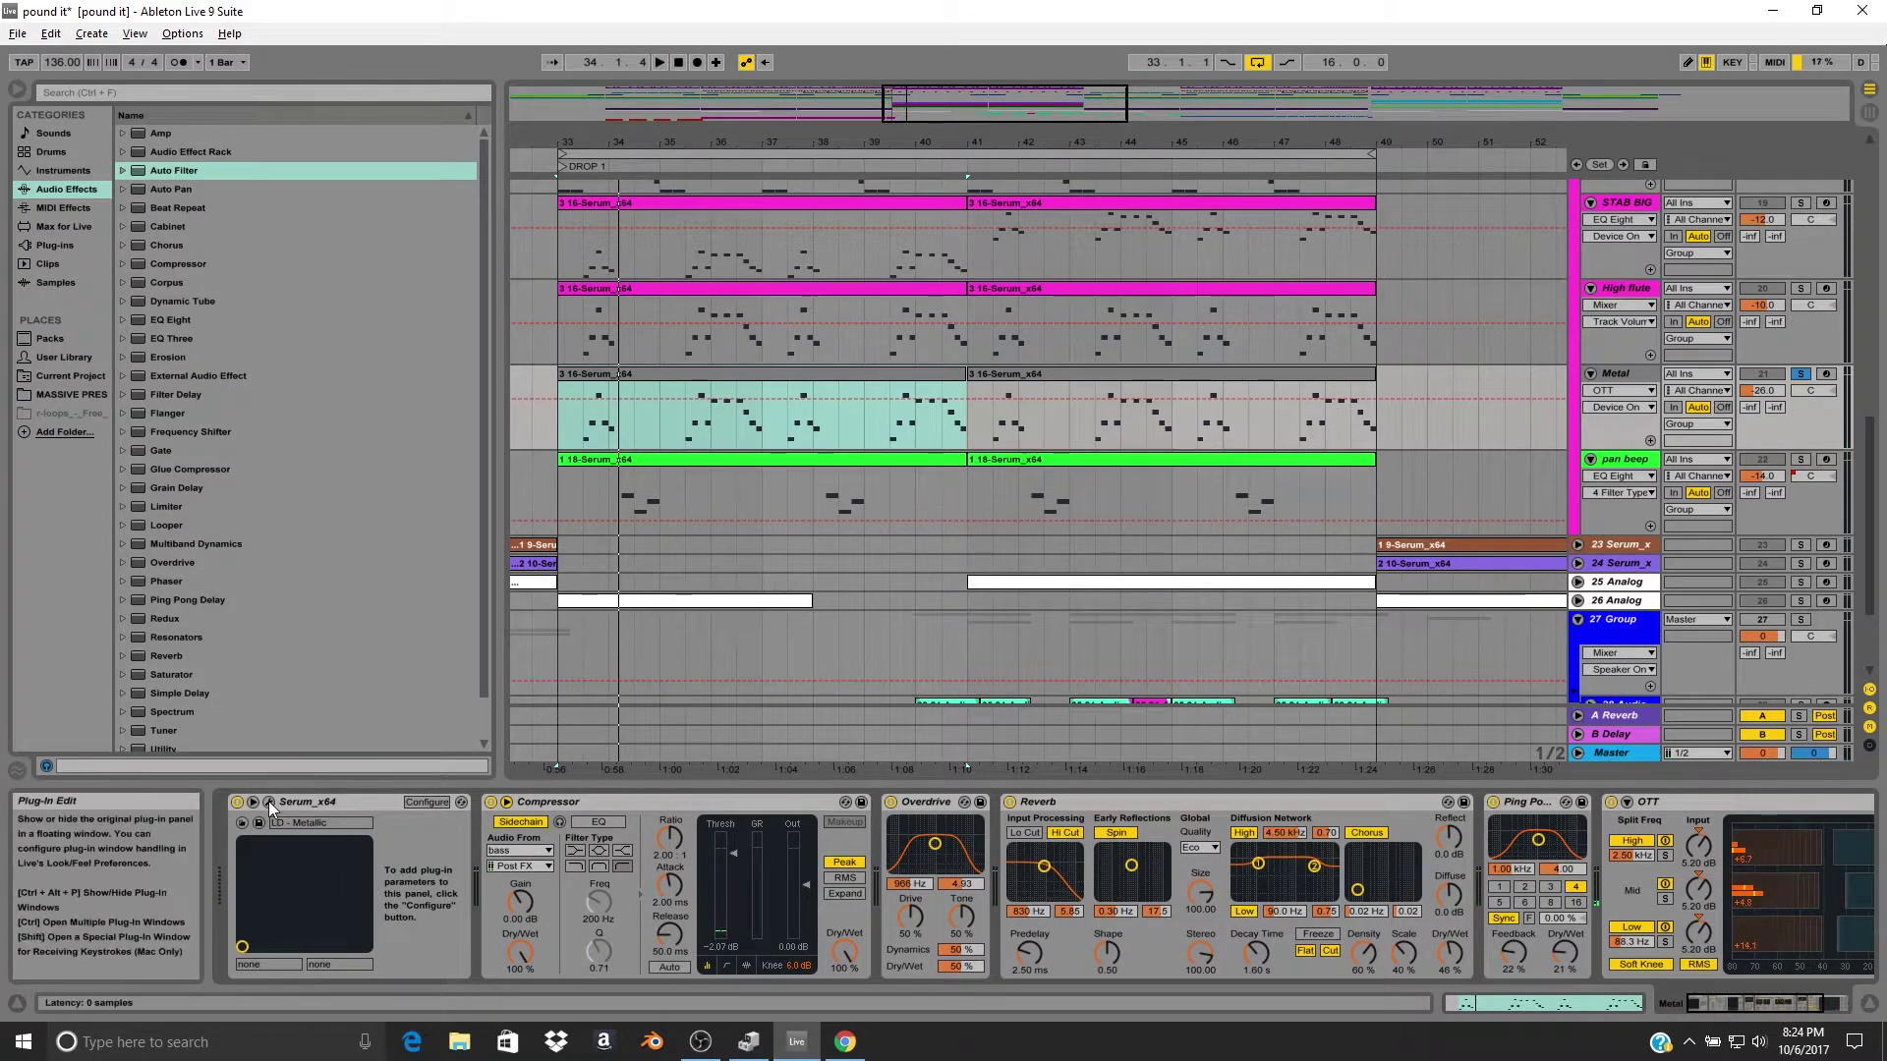
{"action": "key", "text": "ctrl+alt+p"}
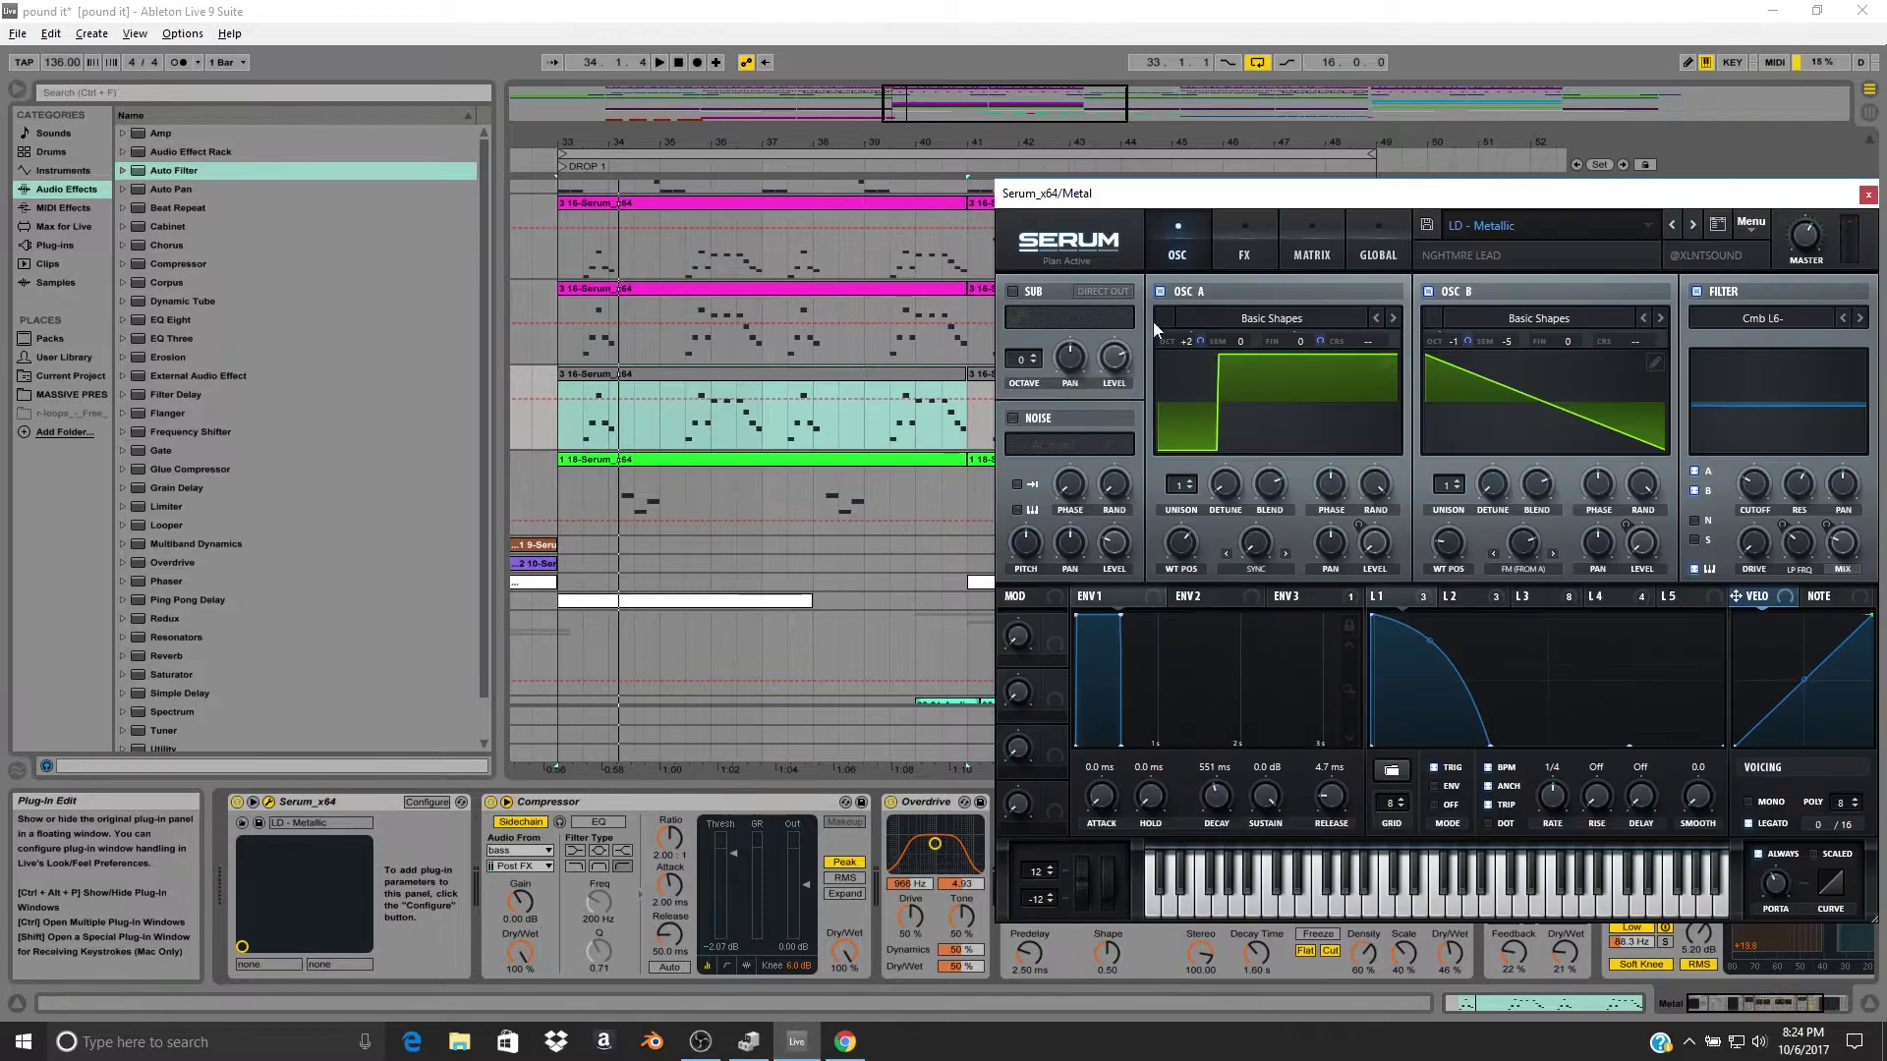
{"action": "left_click_drag", "start_coordinate": [1282, 200], "coordinate": [614, 145]}
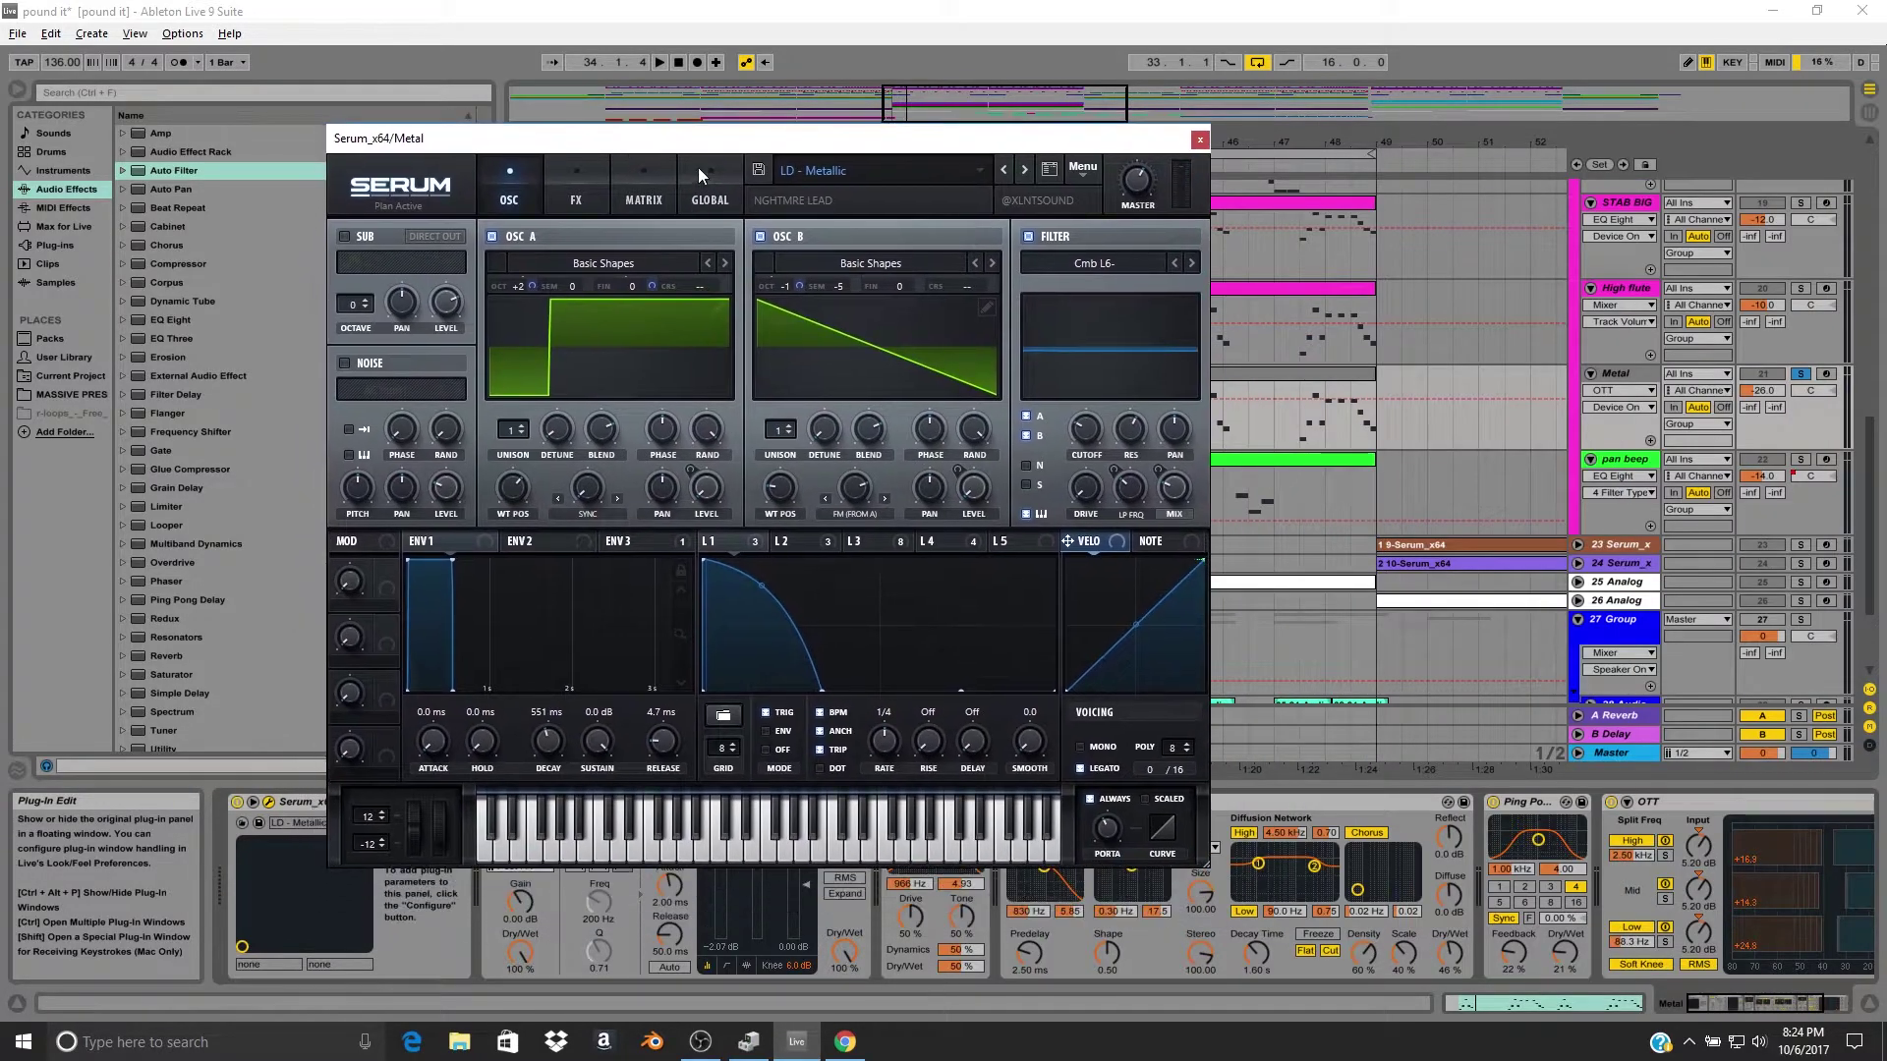
{"action": "left_click", "coordinate": [1199, 143]}
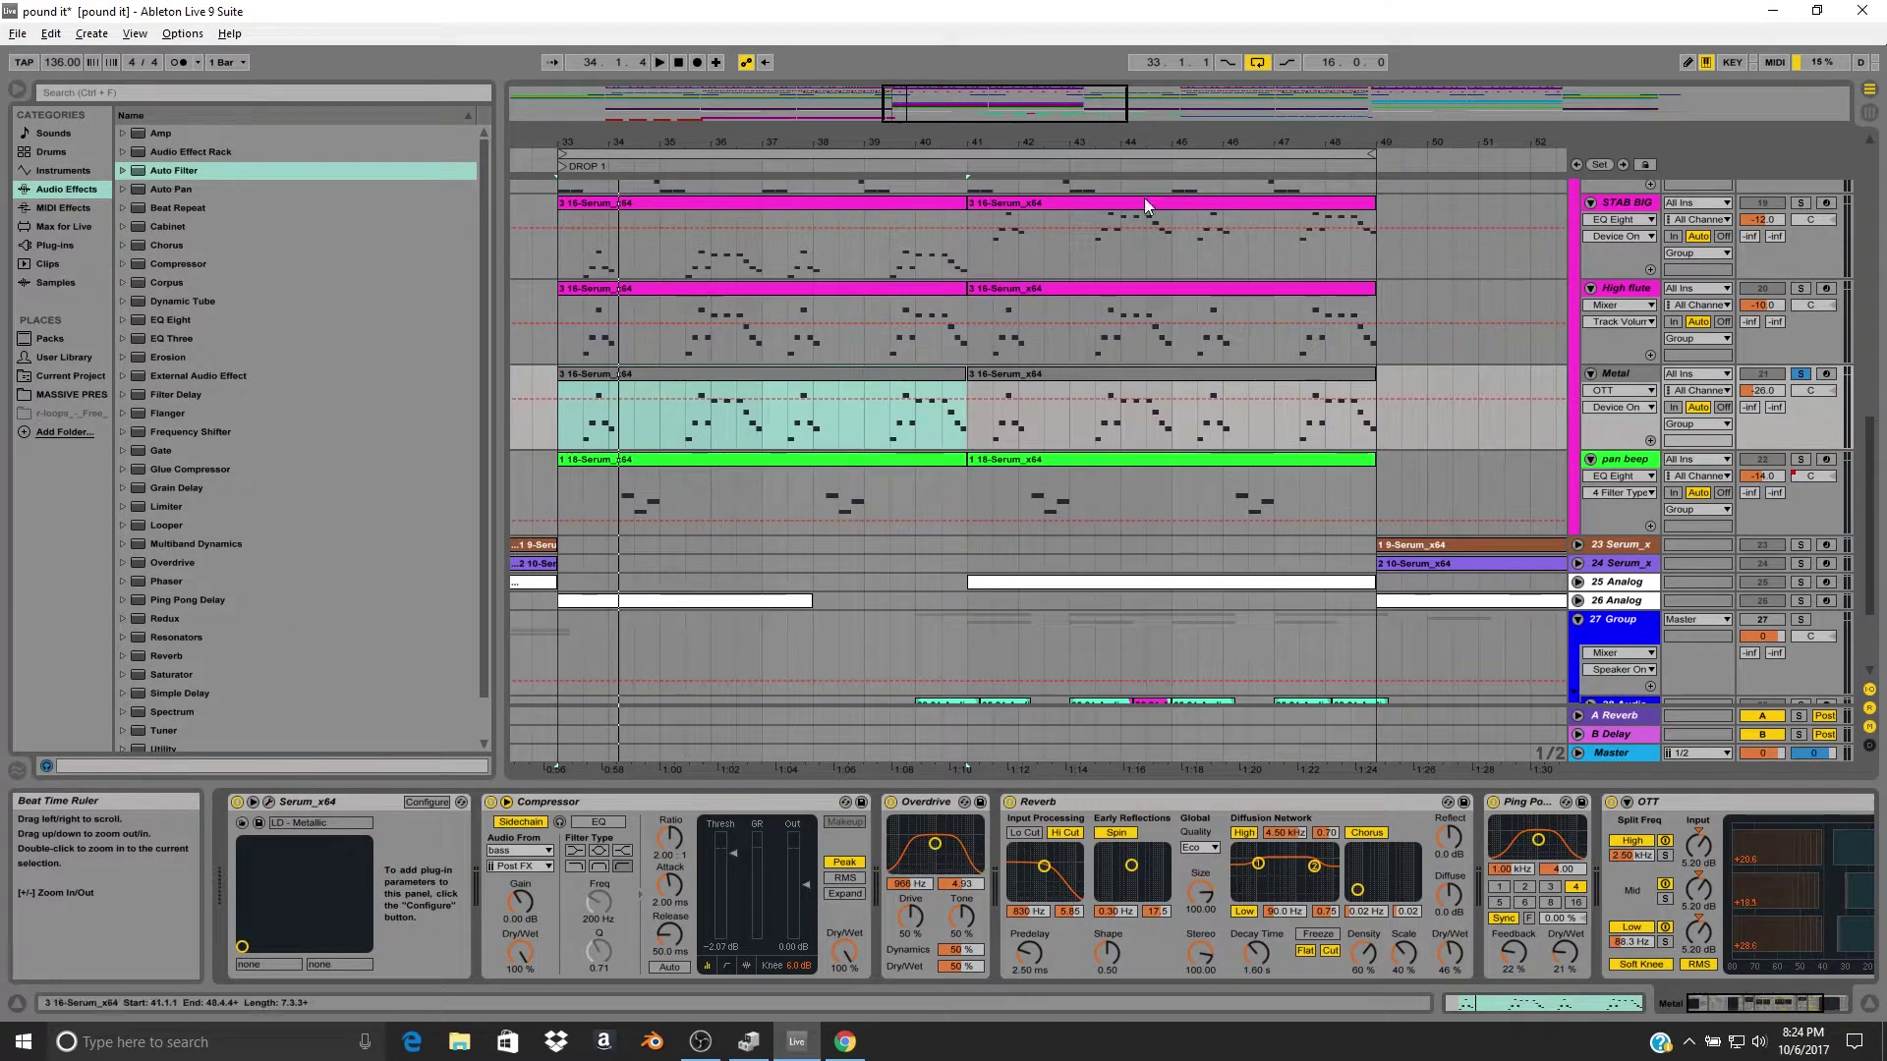
Audition the soloed Metal clip once more from bar 33 and clear the track's solo.
{"action": "left_click", "coordinate": [881, 371]}
{"action": "key", "text": "space"}
{"action": "key", "text": "space"}
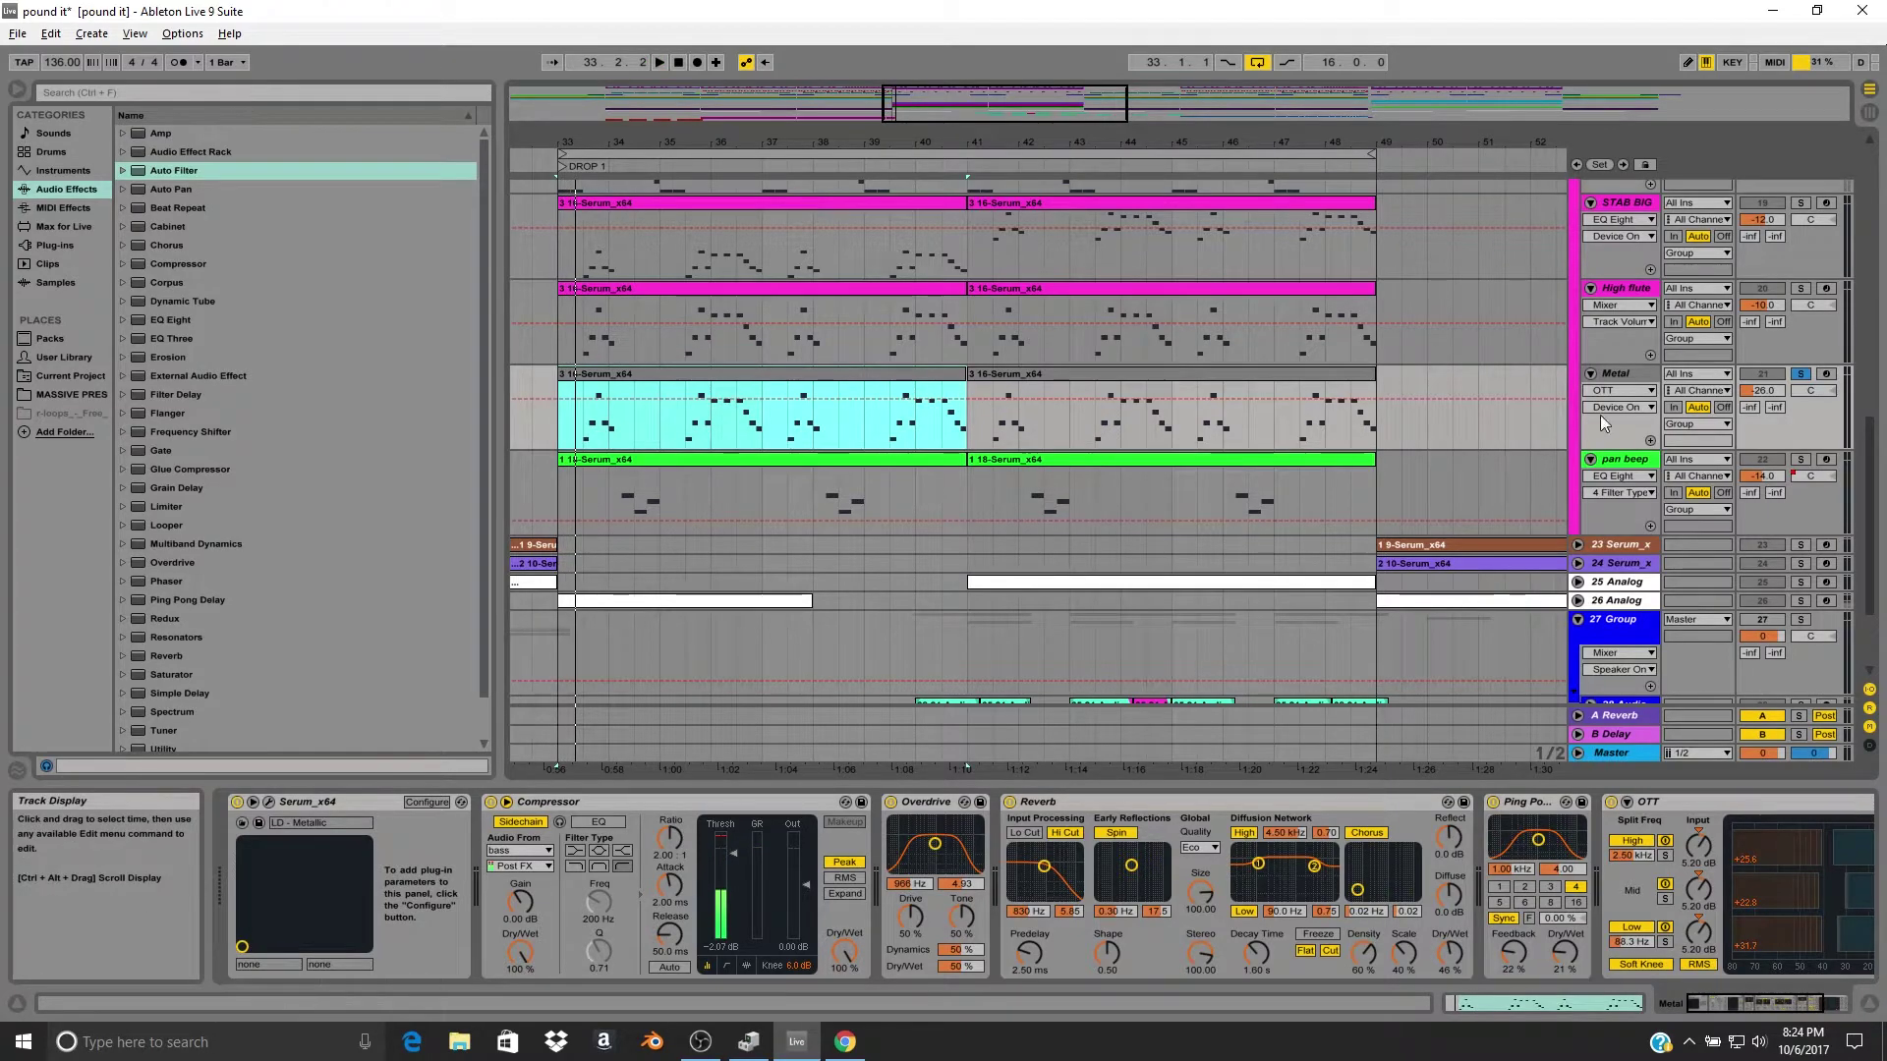
{"action": "left_click", "coordinate": [1800, 375]}
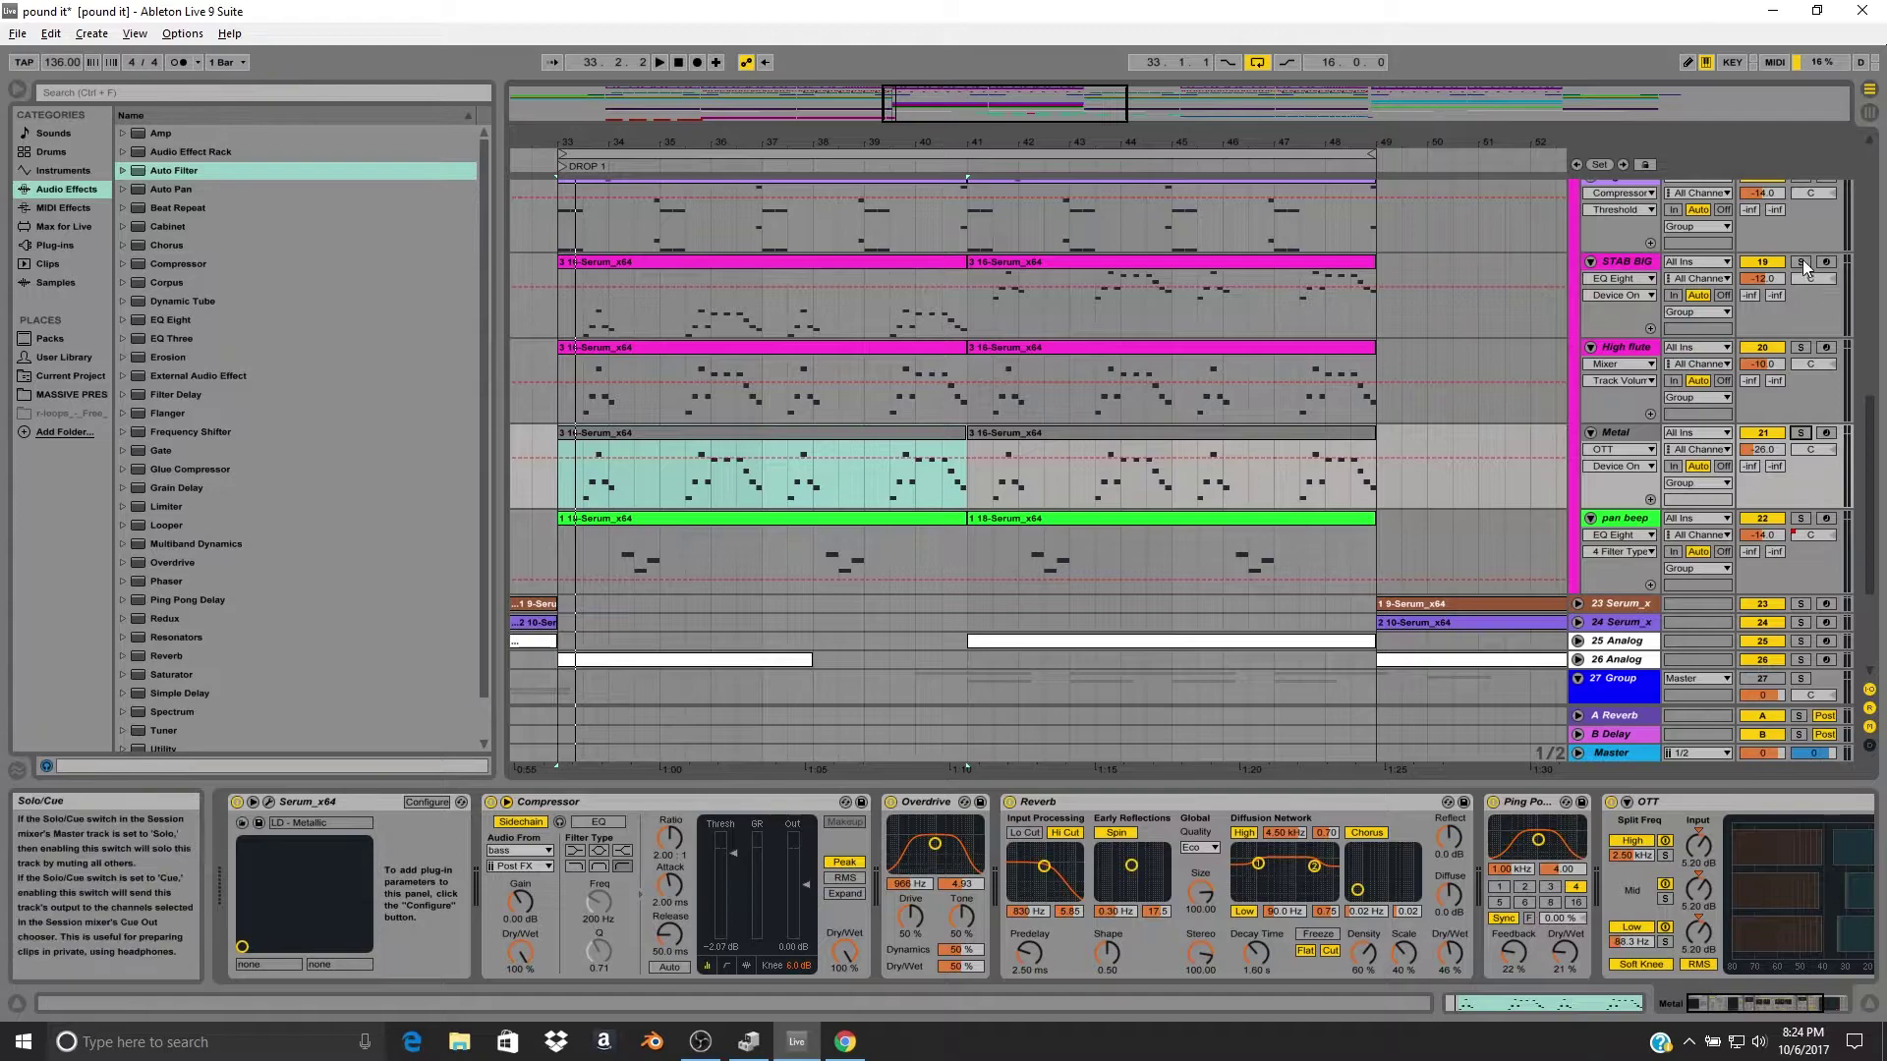
Audition STAB BIG, High flute and Metal soloed together, then leave only Metal soloed.
{"action": "left_click", "coordinate": [1800, 261]}
{"action": "left_click", "coordinate": [1801, 347]}
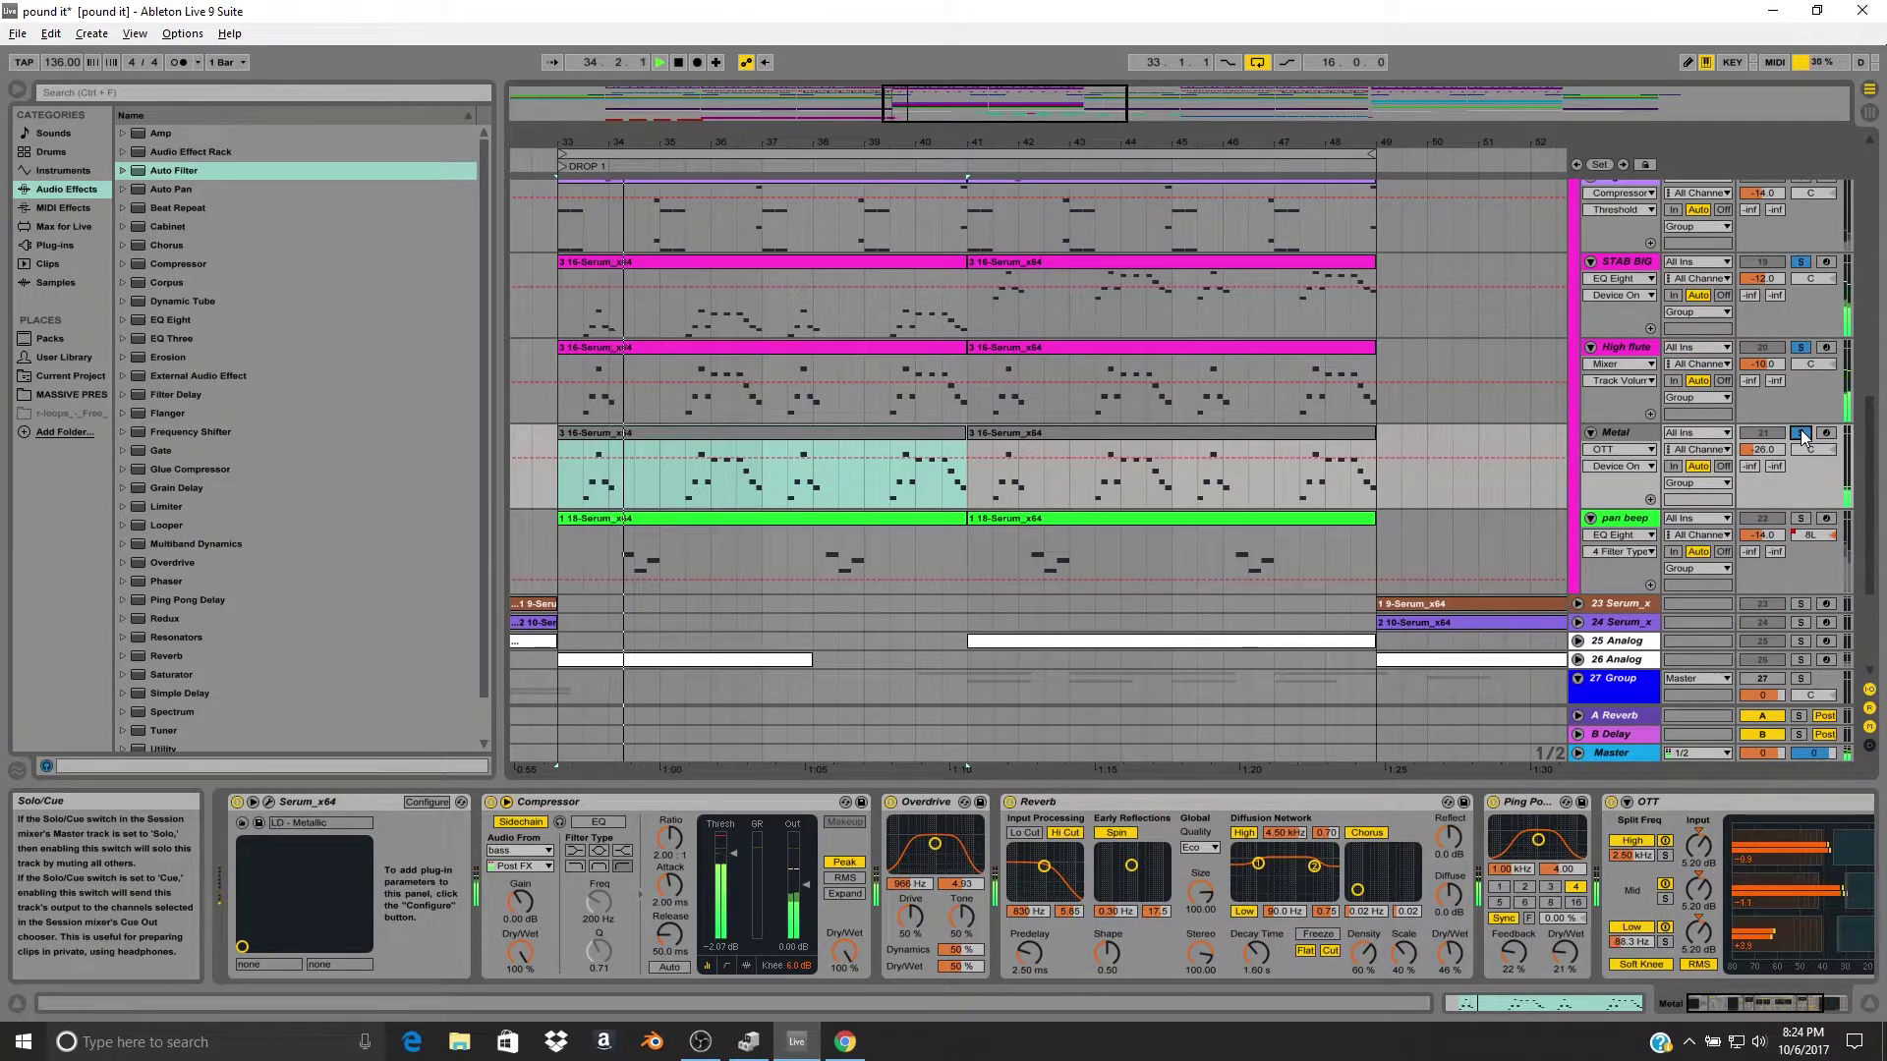
{"action": "left_click", "coordinate": [1802, 433]}
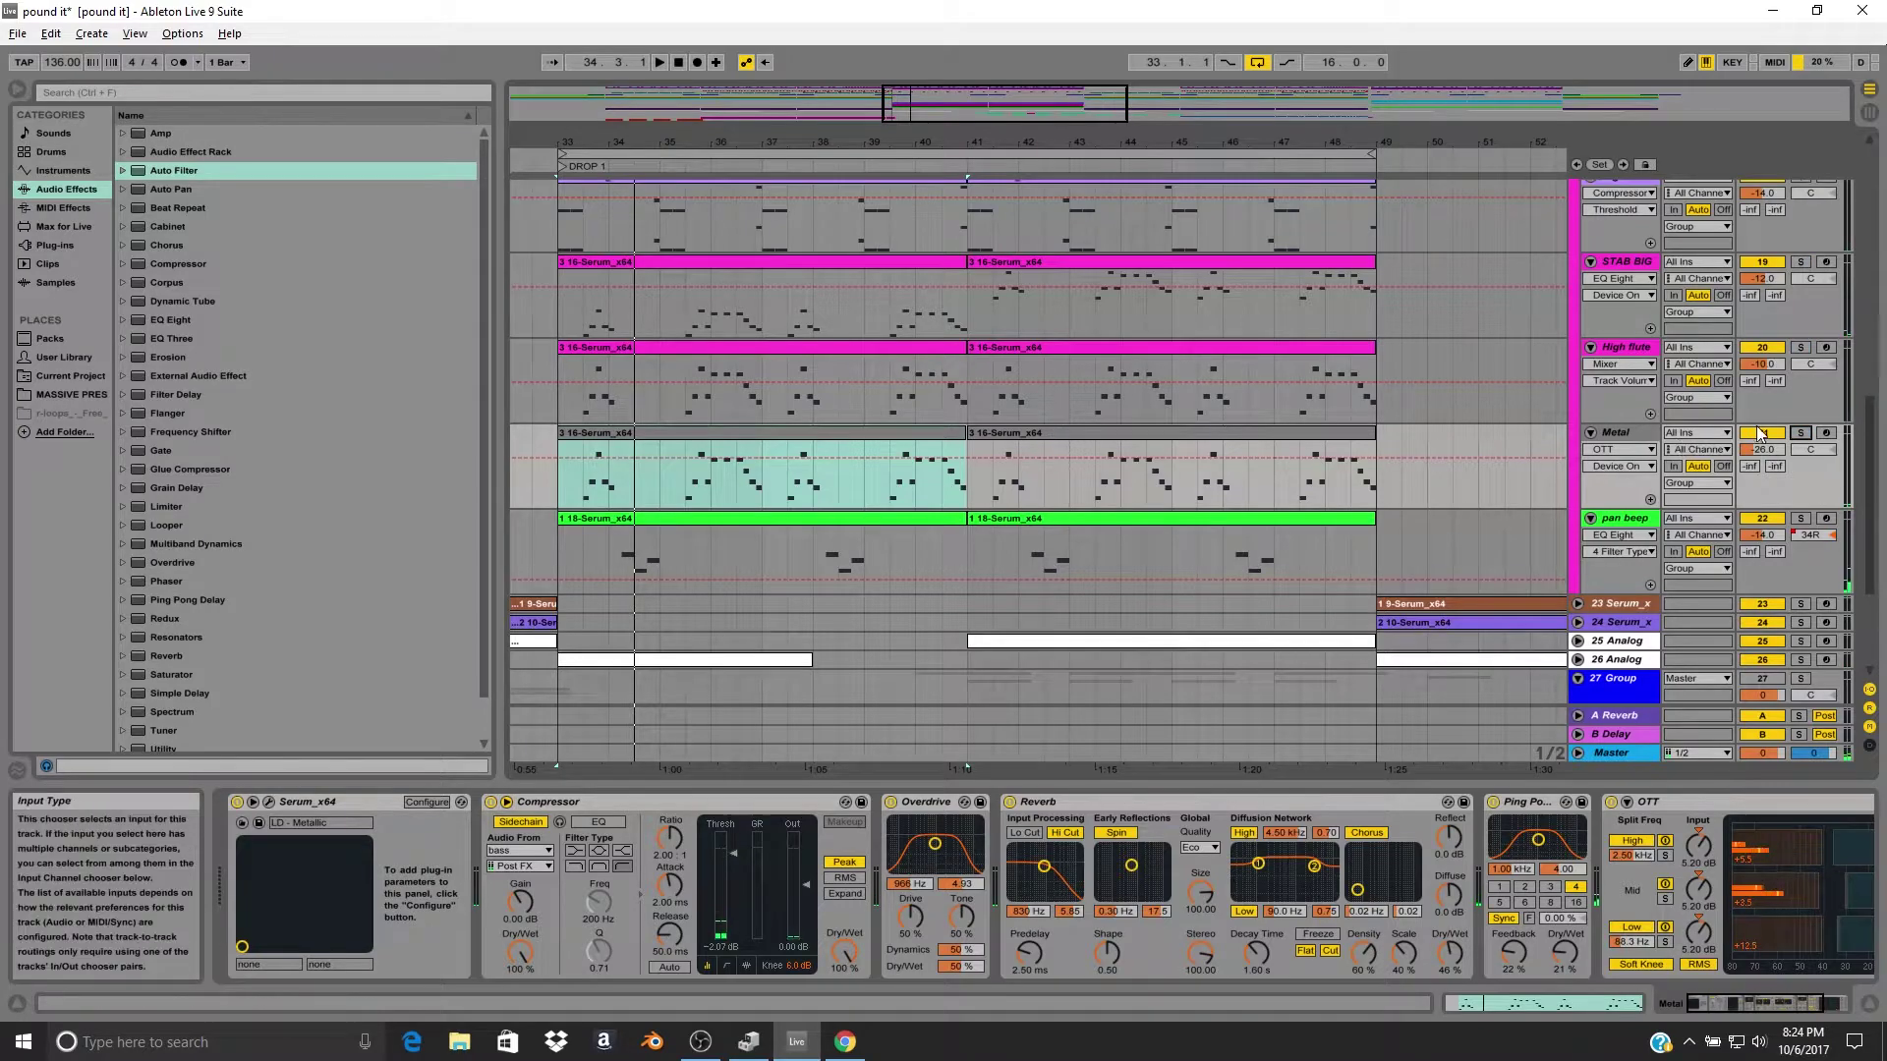
{"action": "left_click", "coordinate": [1800, 434]}
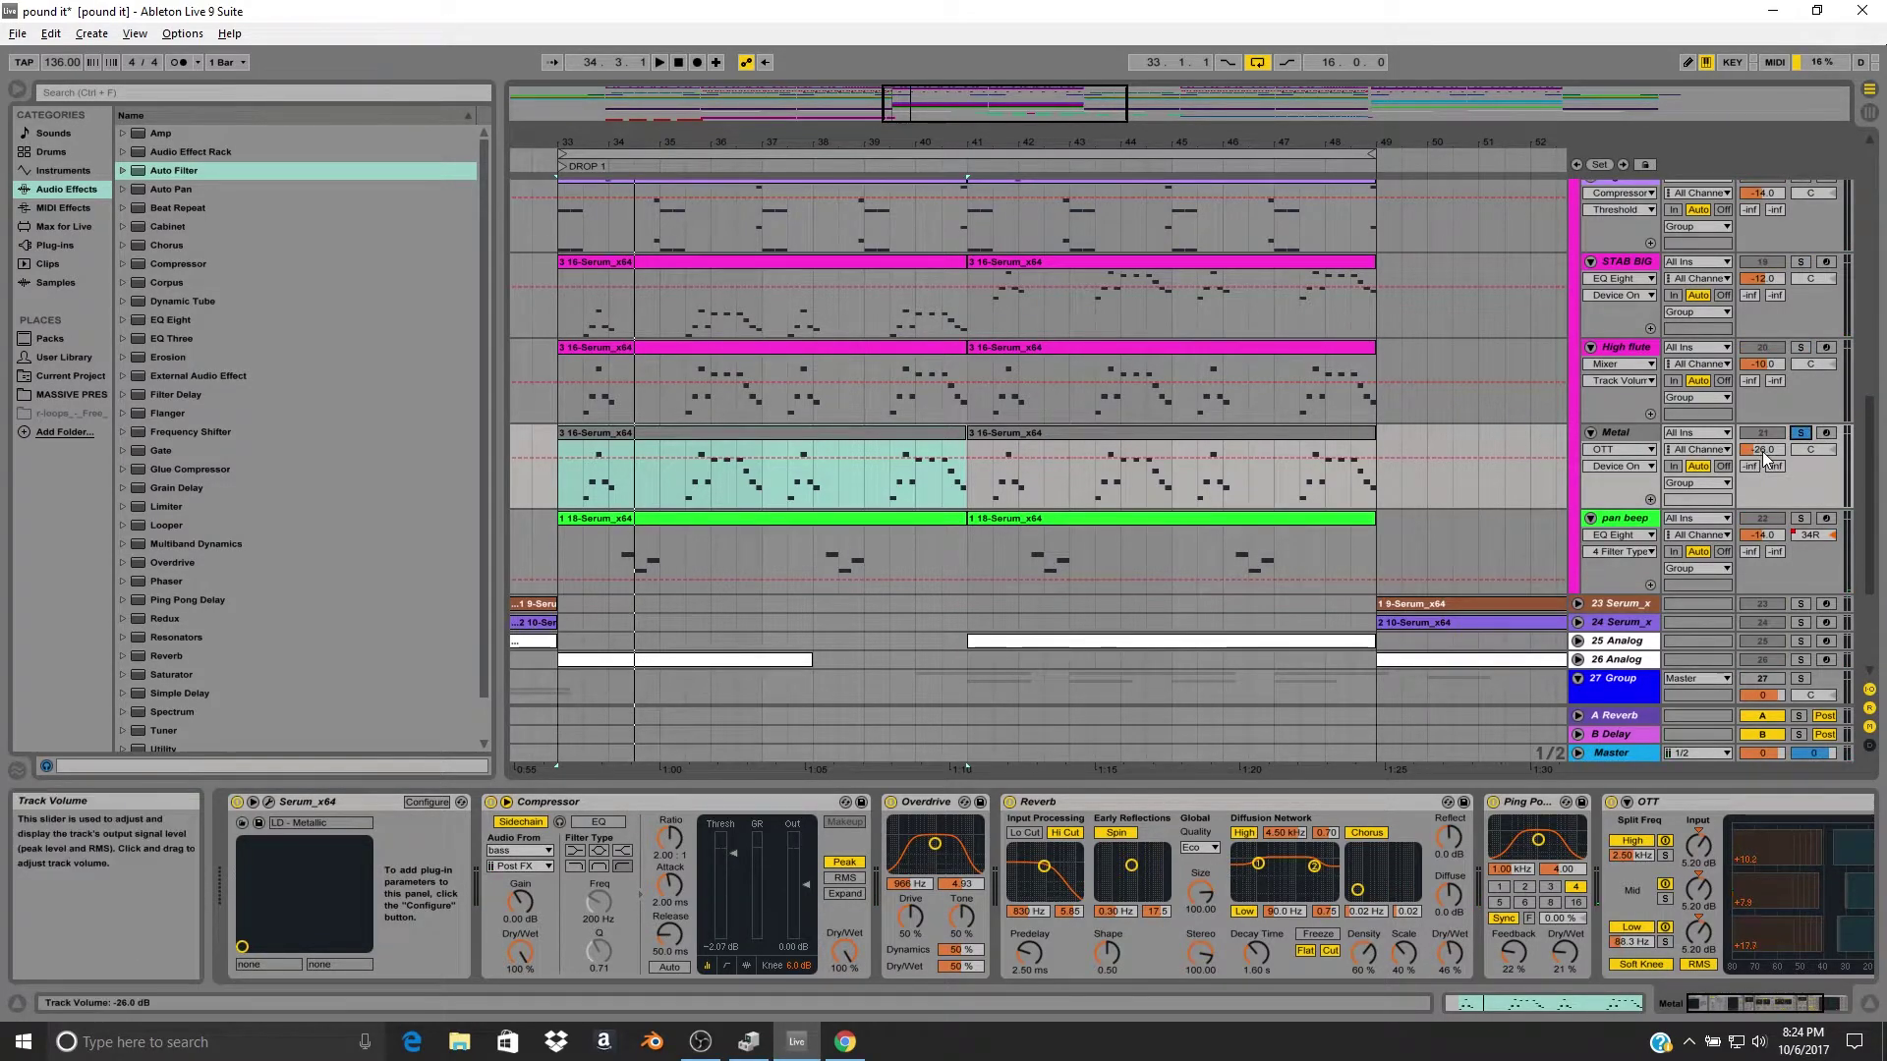
Show the pan beep track's device chain from its bar 33 clip and place the insert marker at bar 34.
{"action": "scroll", "coordinate": [957, 497], "scroll_direction": "down", "scroll_amount": 3}
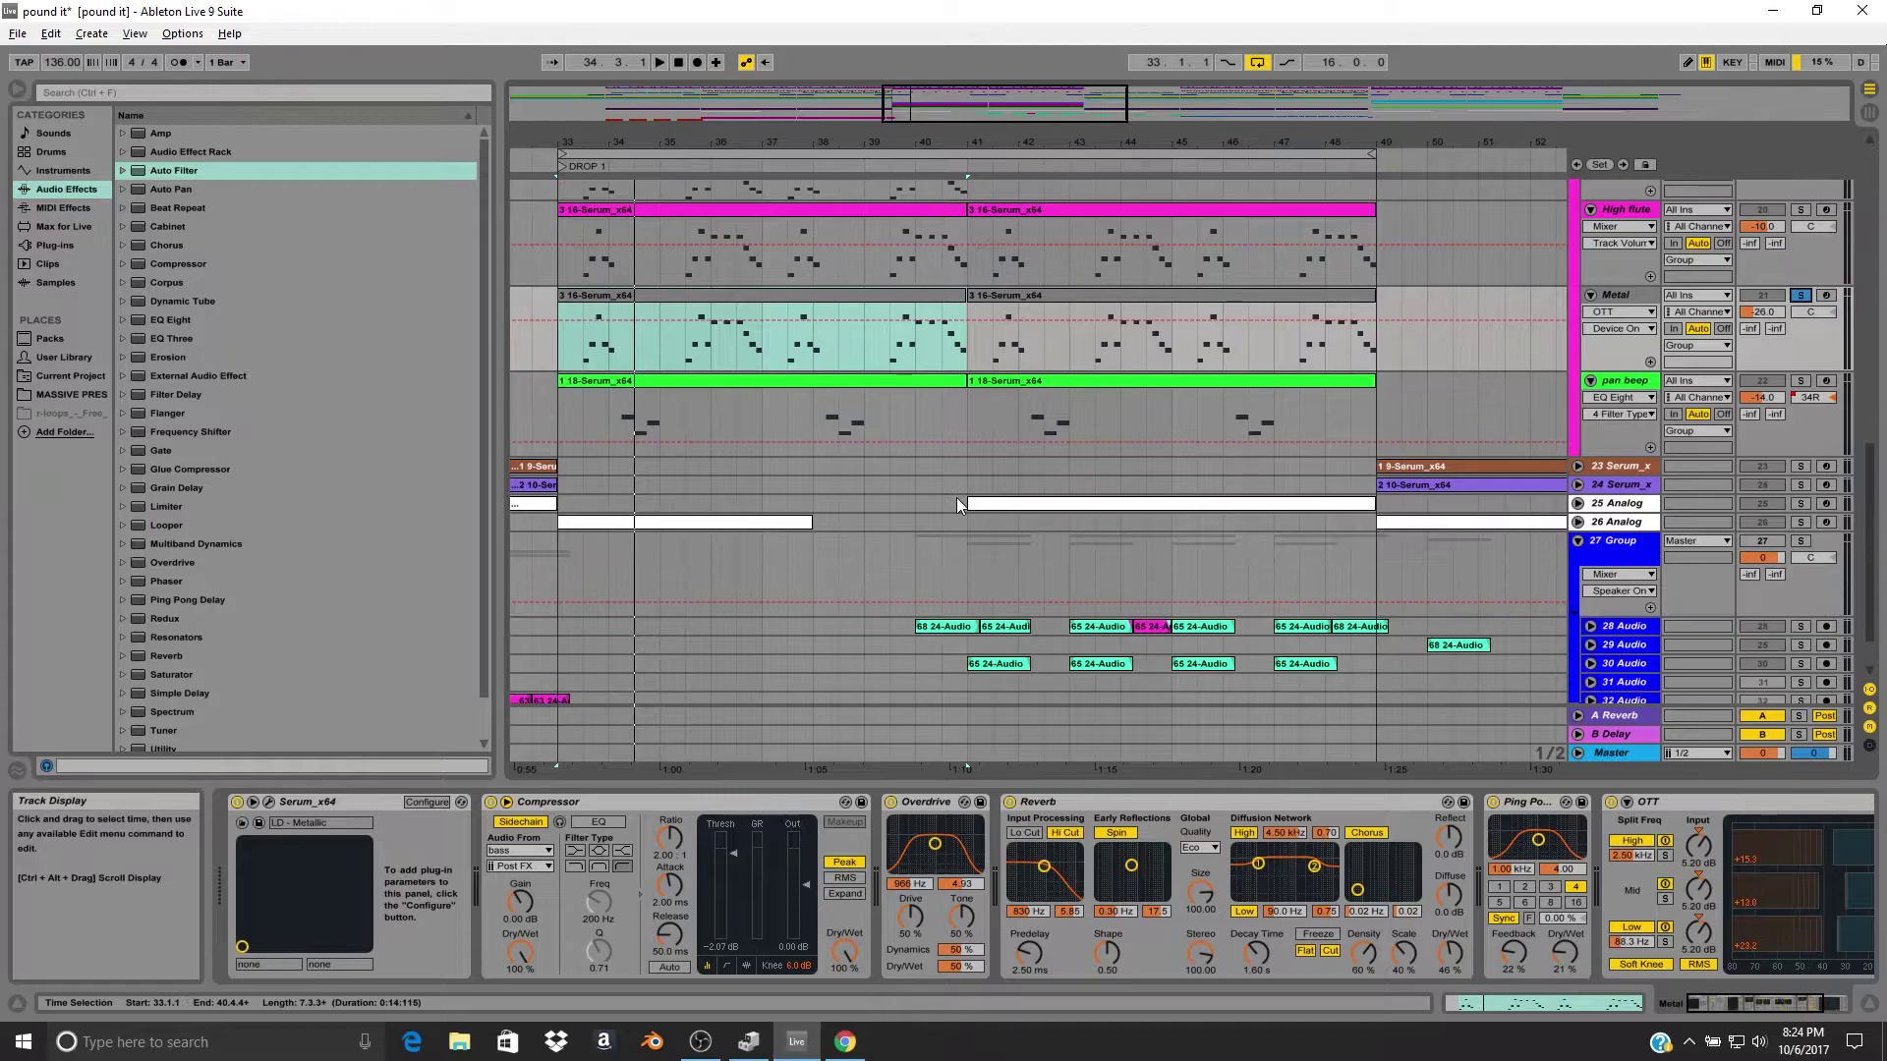
{"action": "left_click", "coordinate": [622, 382]}
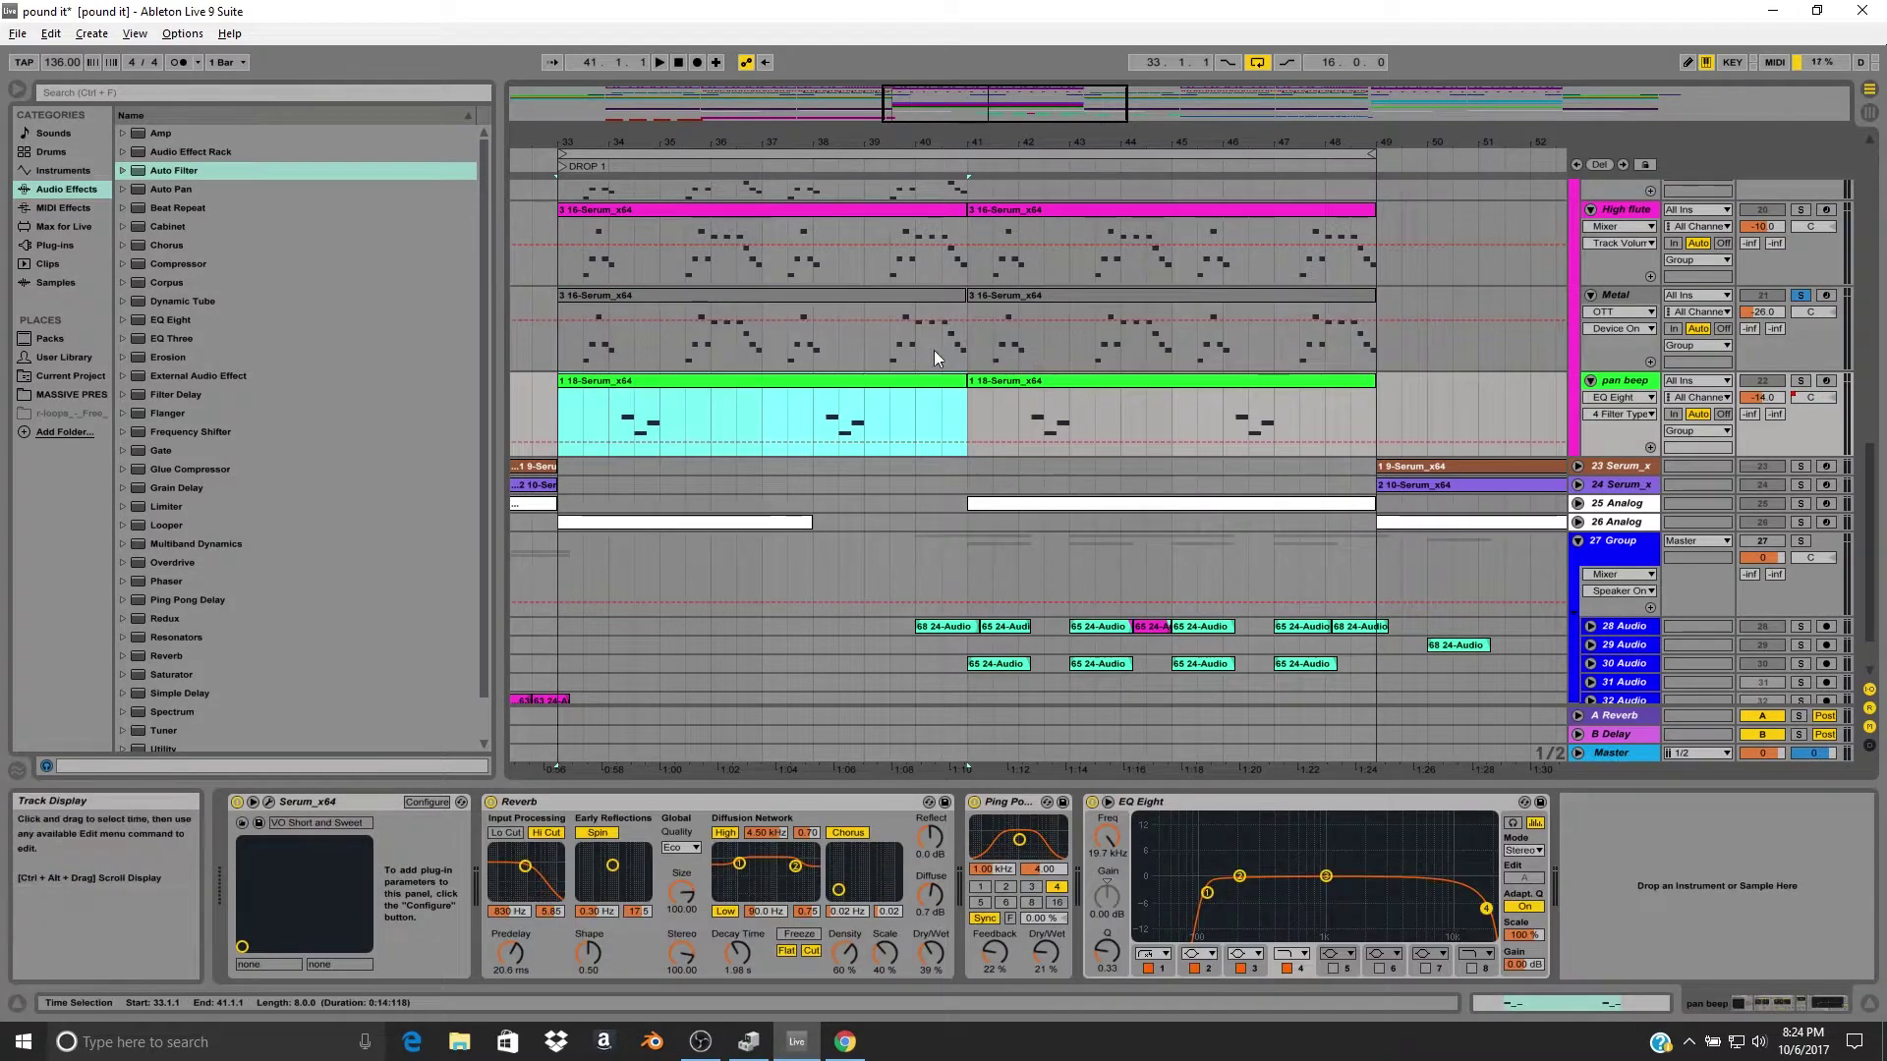
{"action": "scroll", "coordinate": [751, 387], "scroll_direction": "down", "scroll_amount": 1}
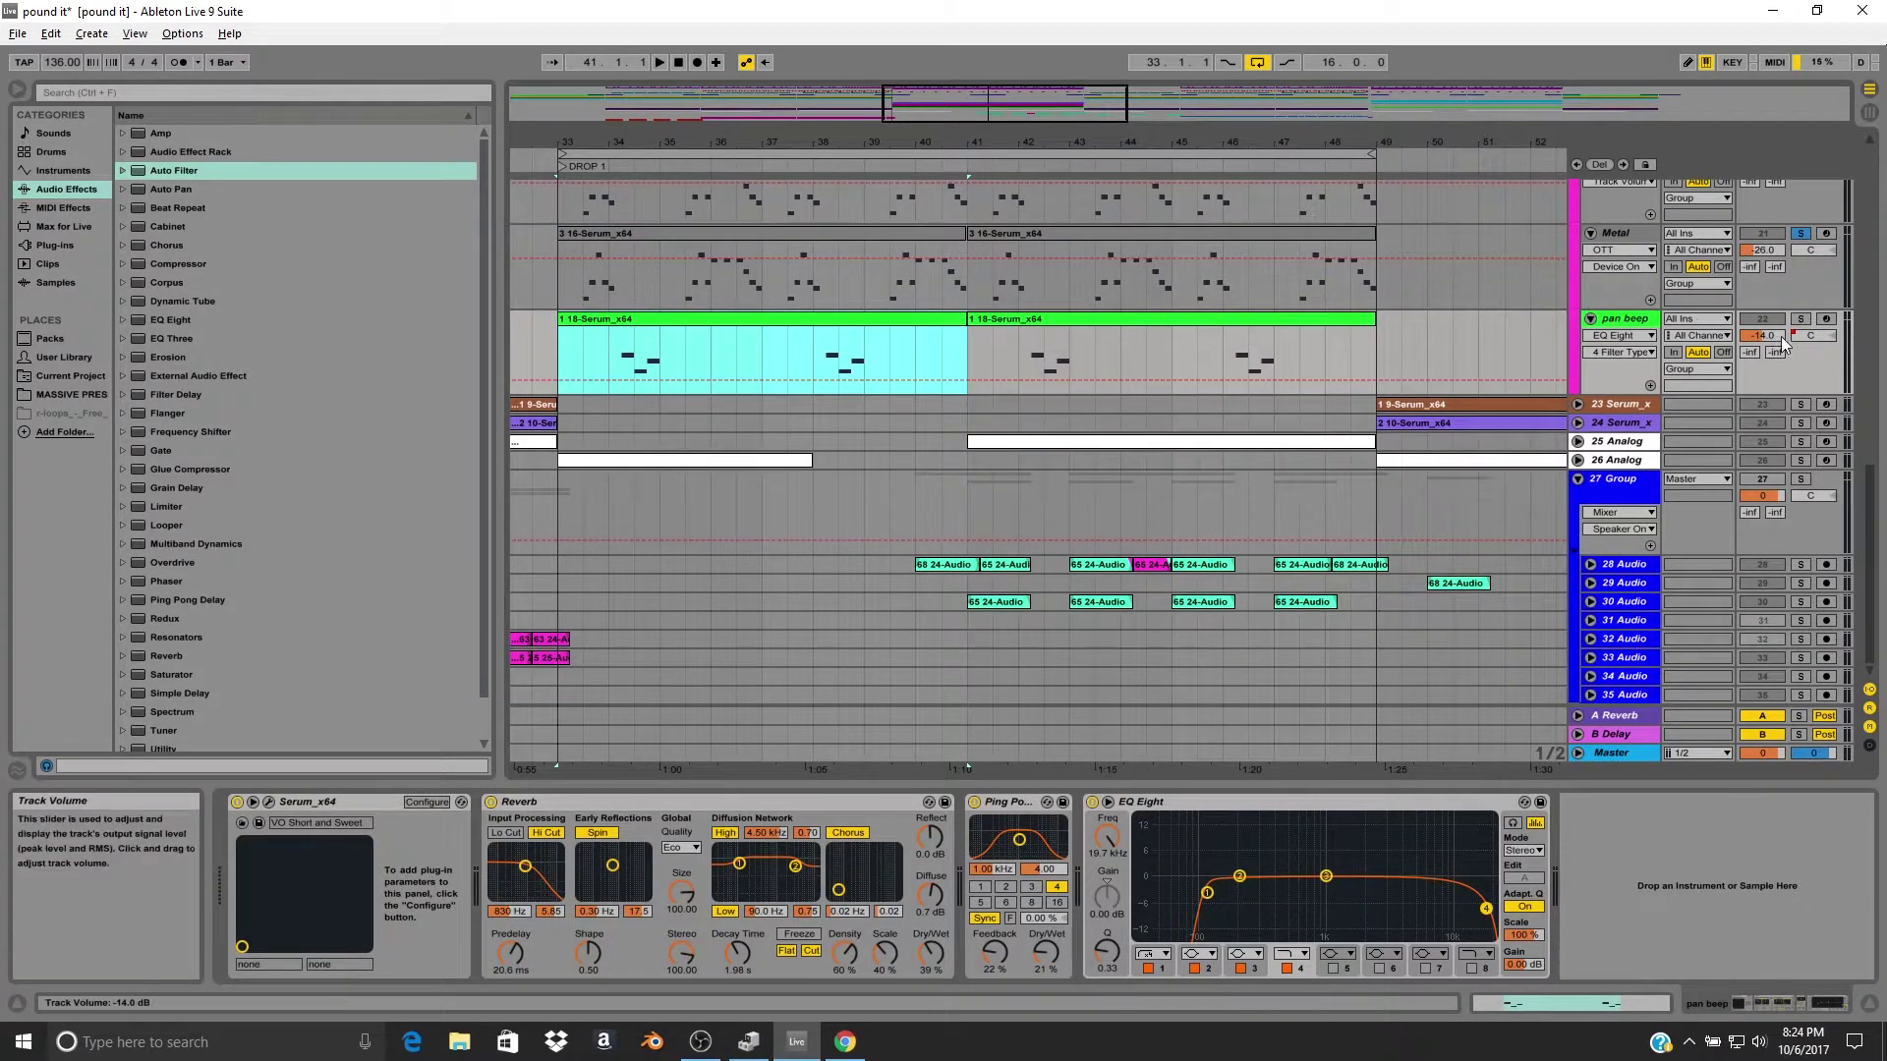
{"action": "scroll", "coordinate": [1672, 345], "scroll_direction": "up", "scroll_amount": 4}
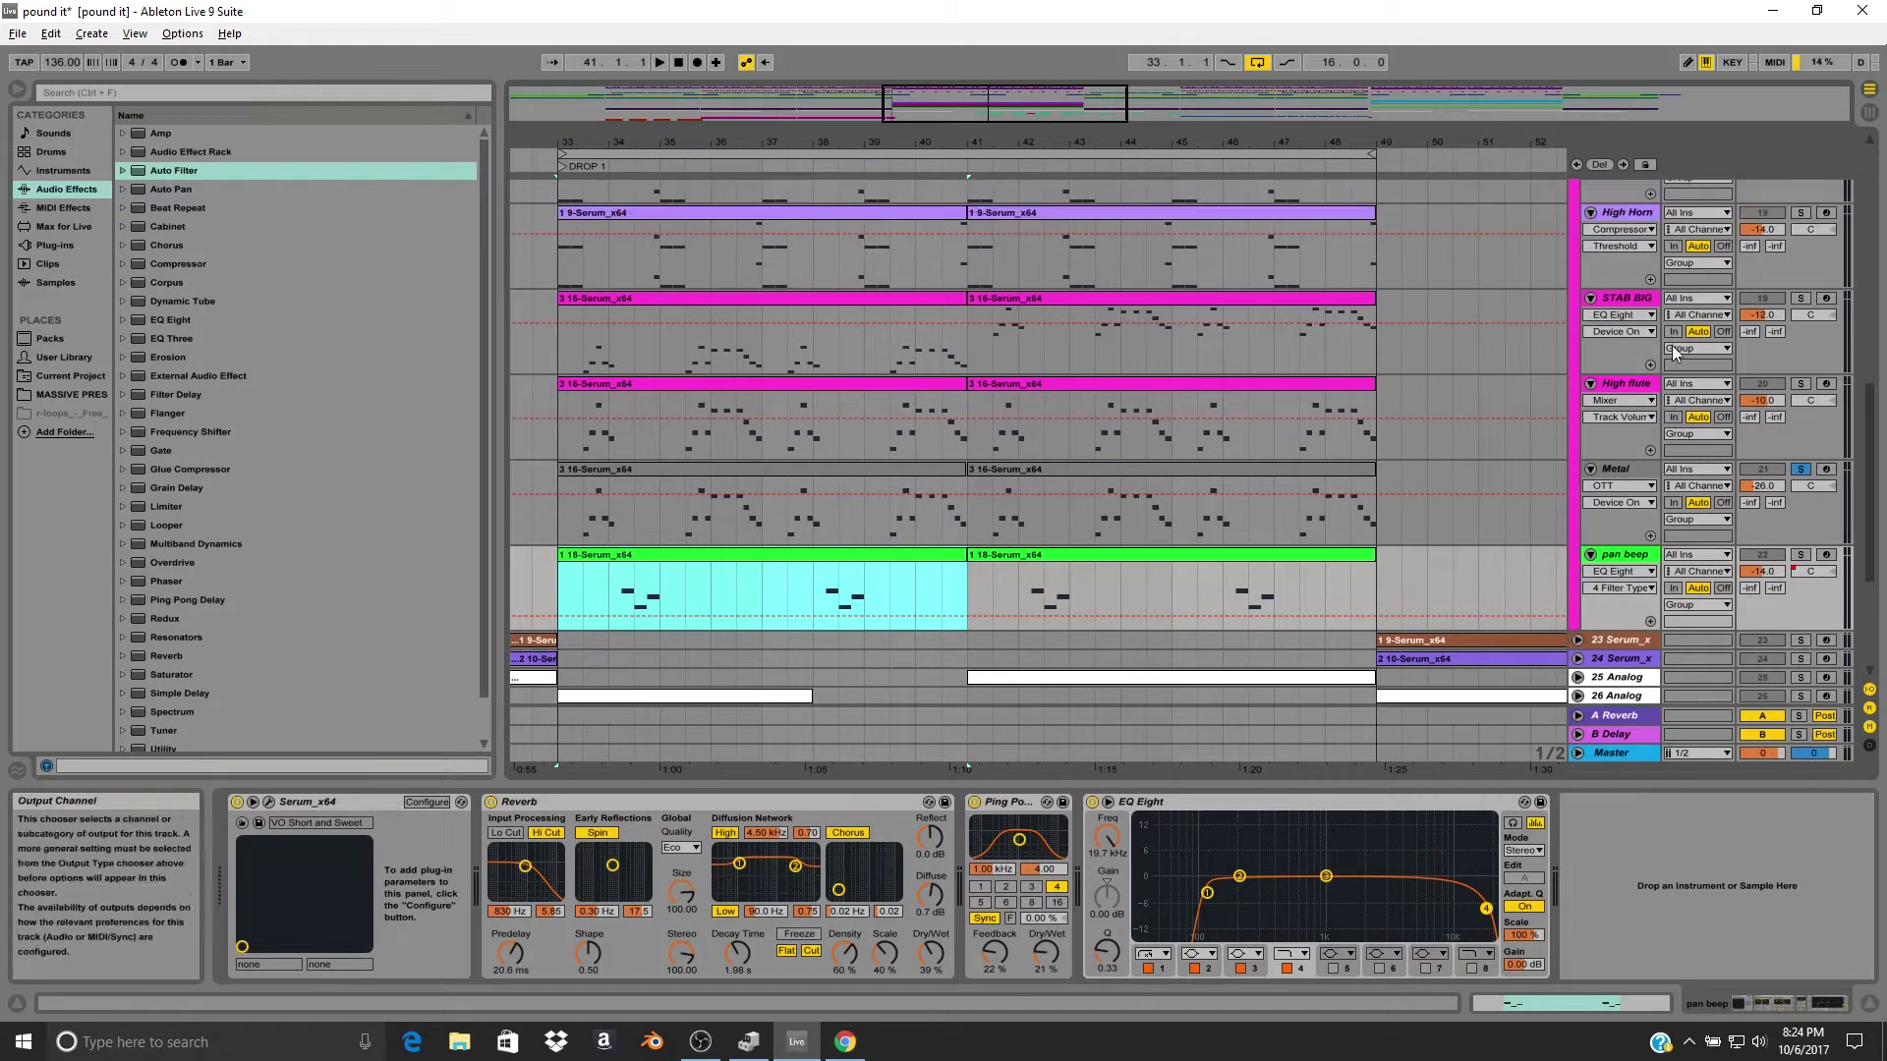
{"action": "scroll", "coordinate": [1672, 345], "scroll_direction": "down", "scroll_amount": 2}
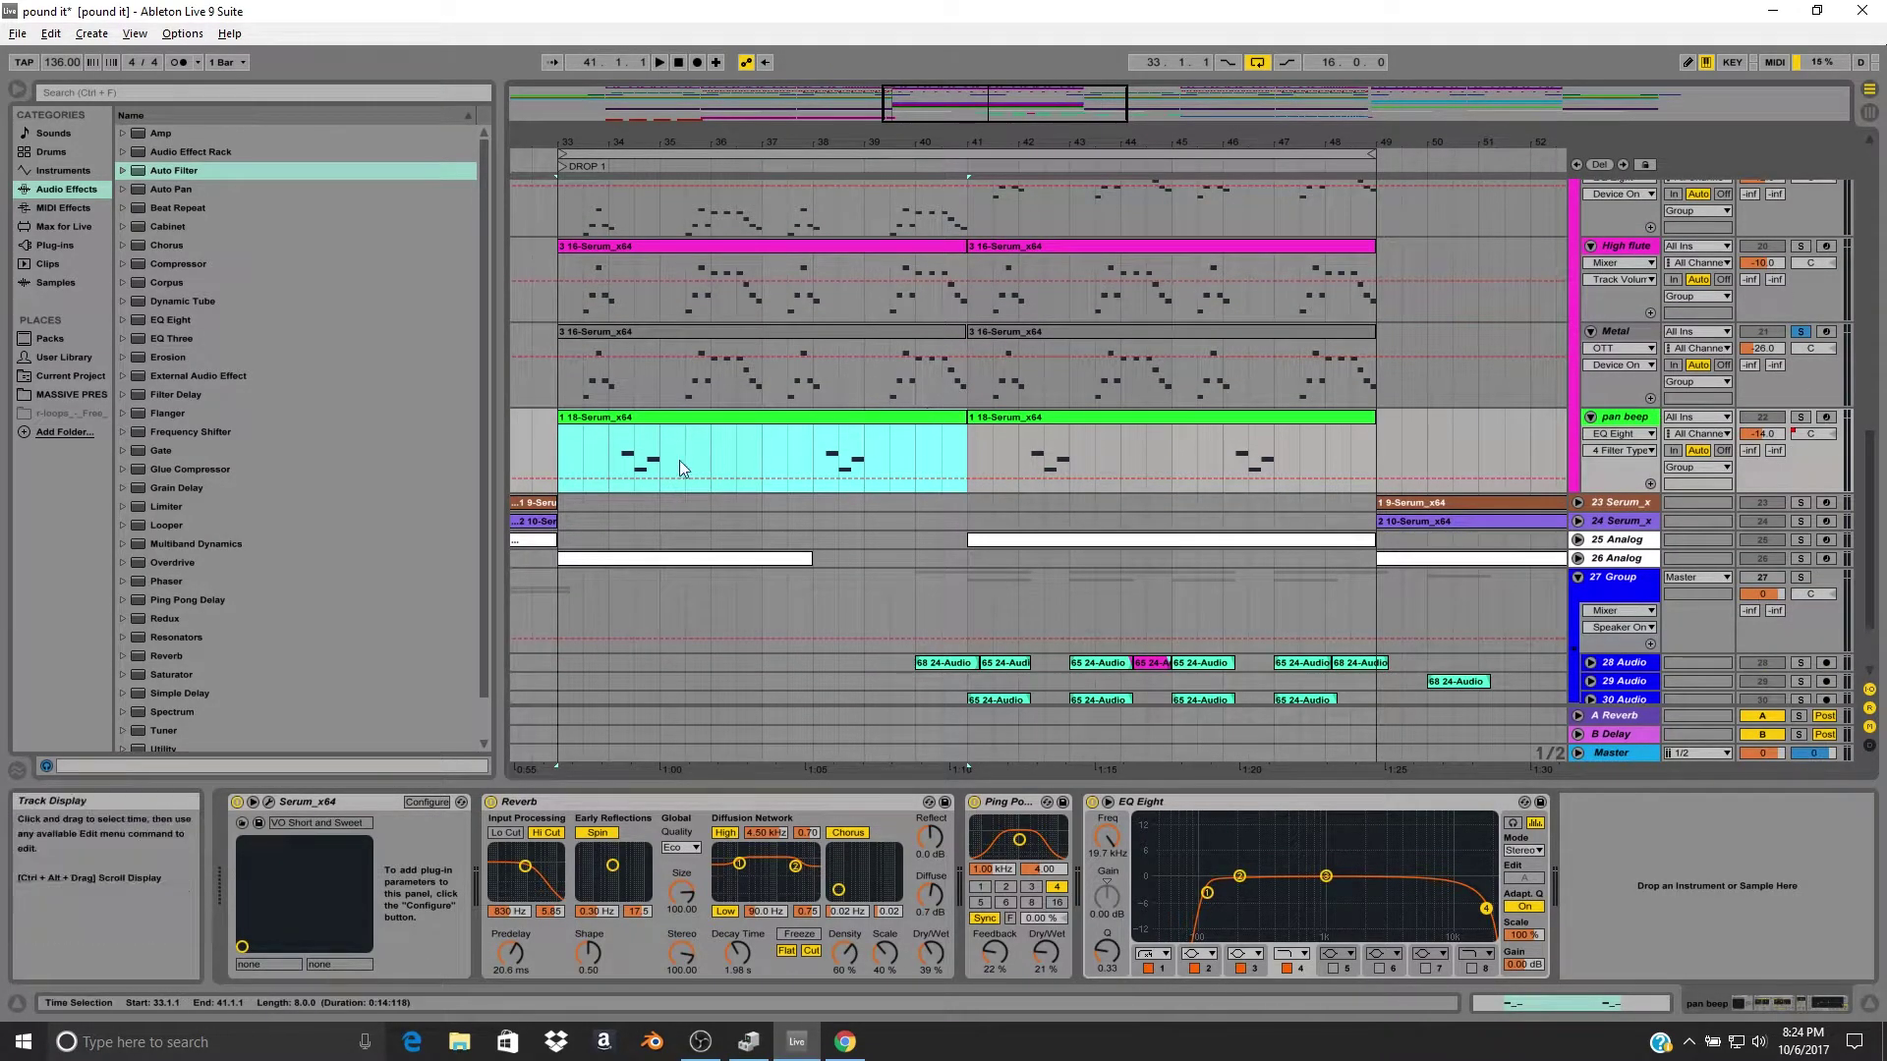
{"action": "left_click", "coordinate": [606, 438]}
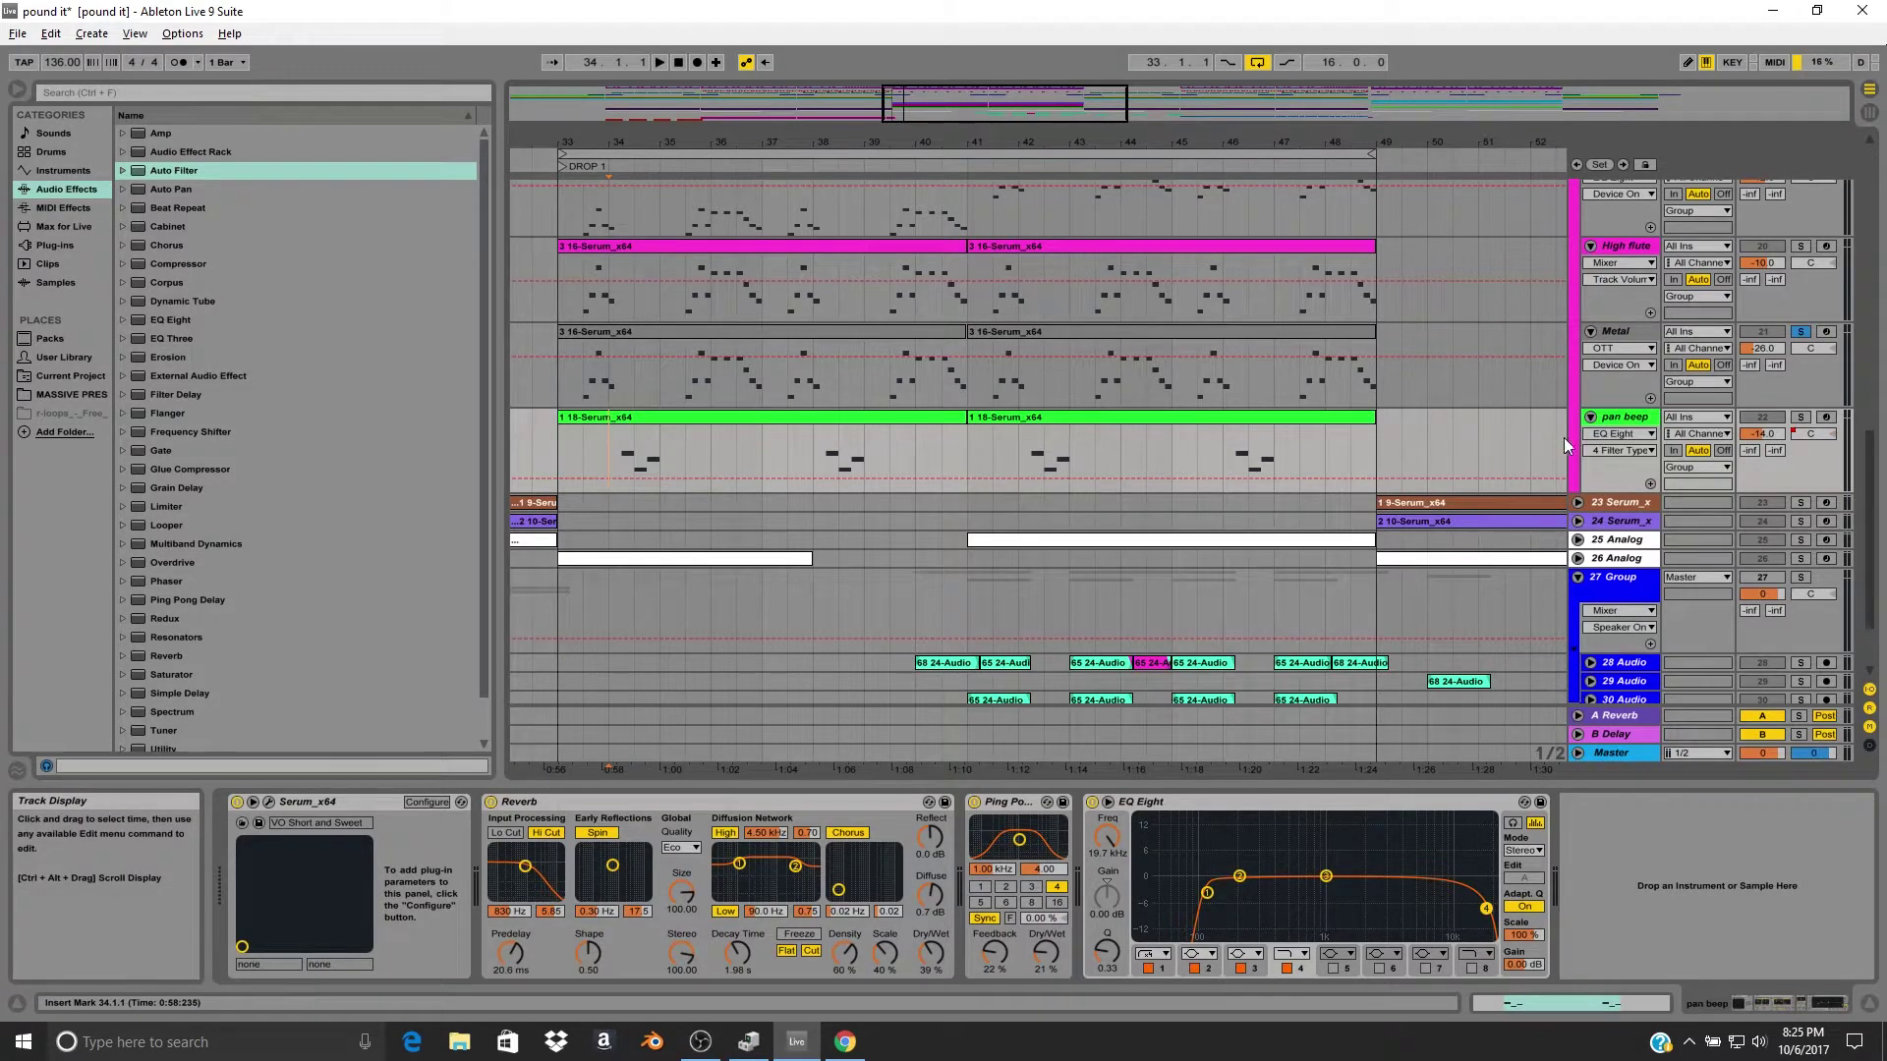
Highlight bar 34 across the STAB BIG, High flute, Metal and pan beep tracks to compare their notes.
{"action": "scroll", "coordinate": [613, 510], "scroll_direction": "up", "scroll_amount": 5}
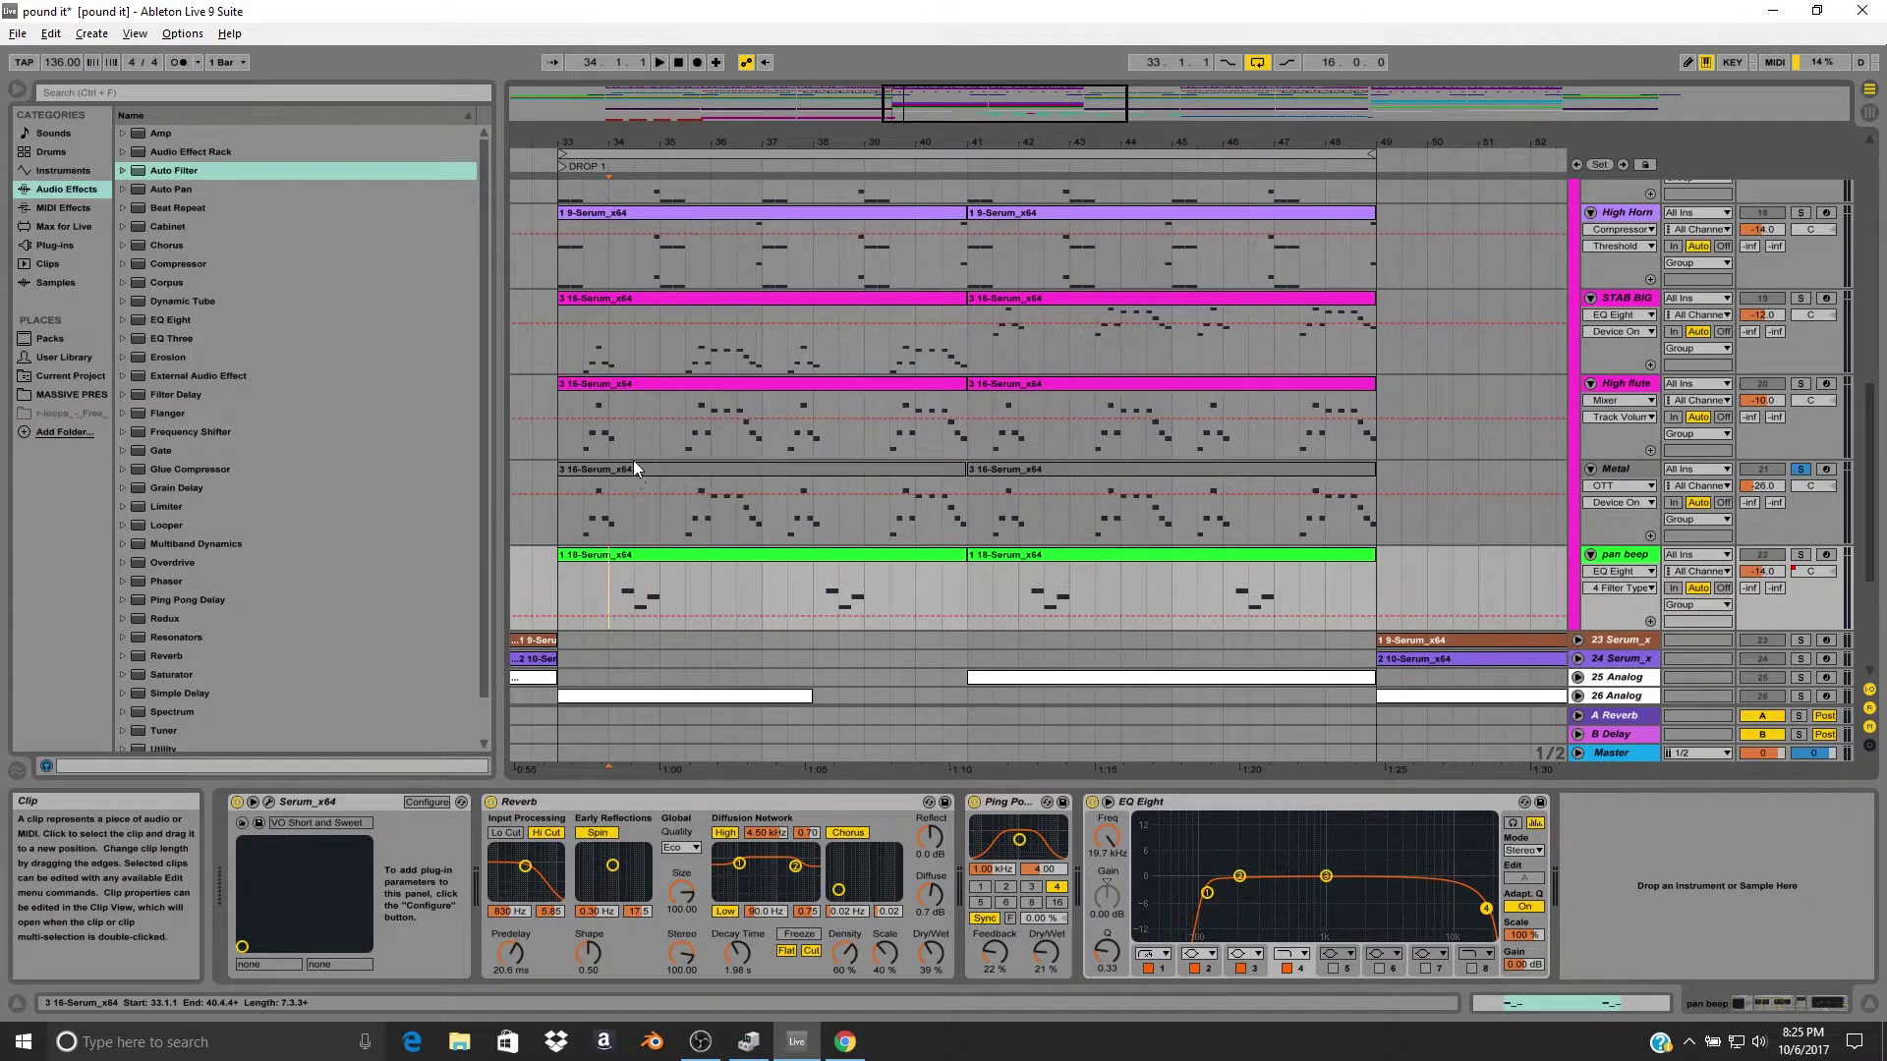
{"action": "left_click", "coordinate": [576, 260]}
{"action": "left_click_drag", "start_coordinate": [590, 368], "coordinate": [676, 597]}
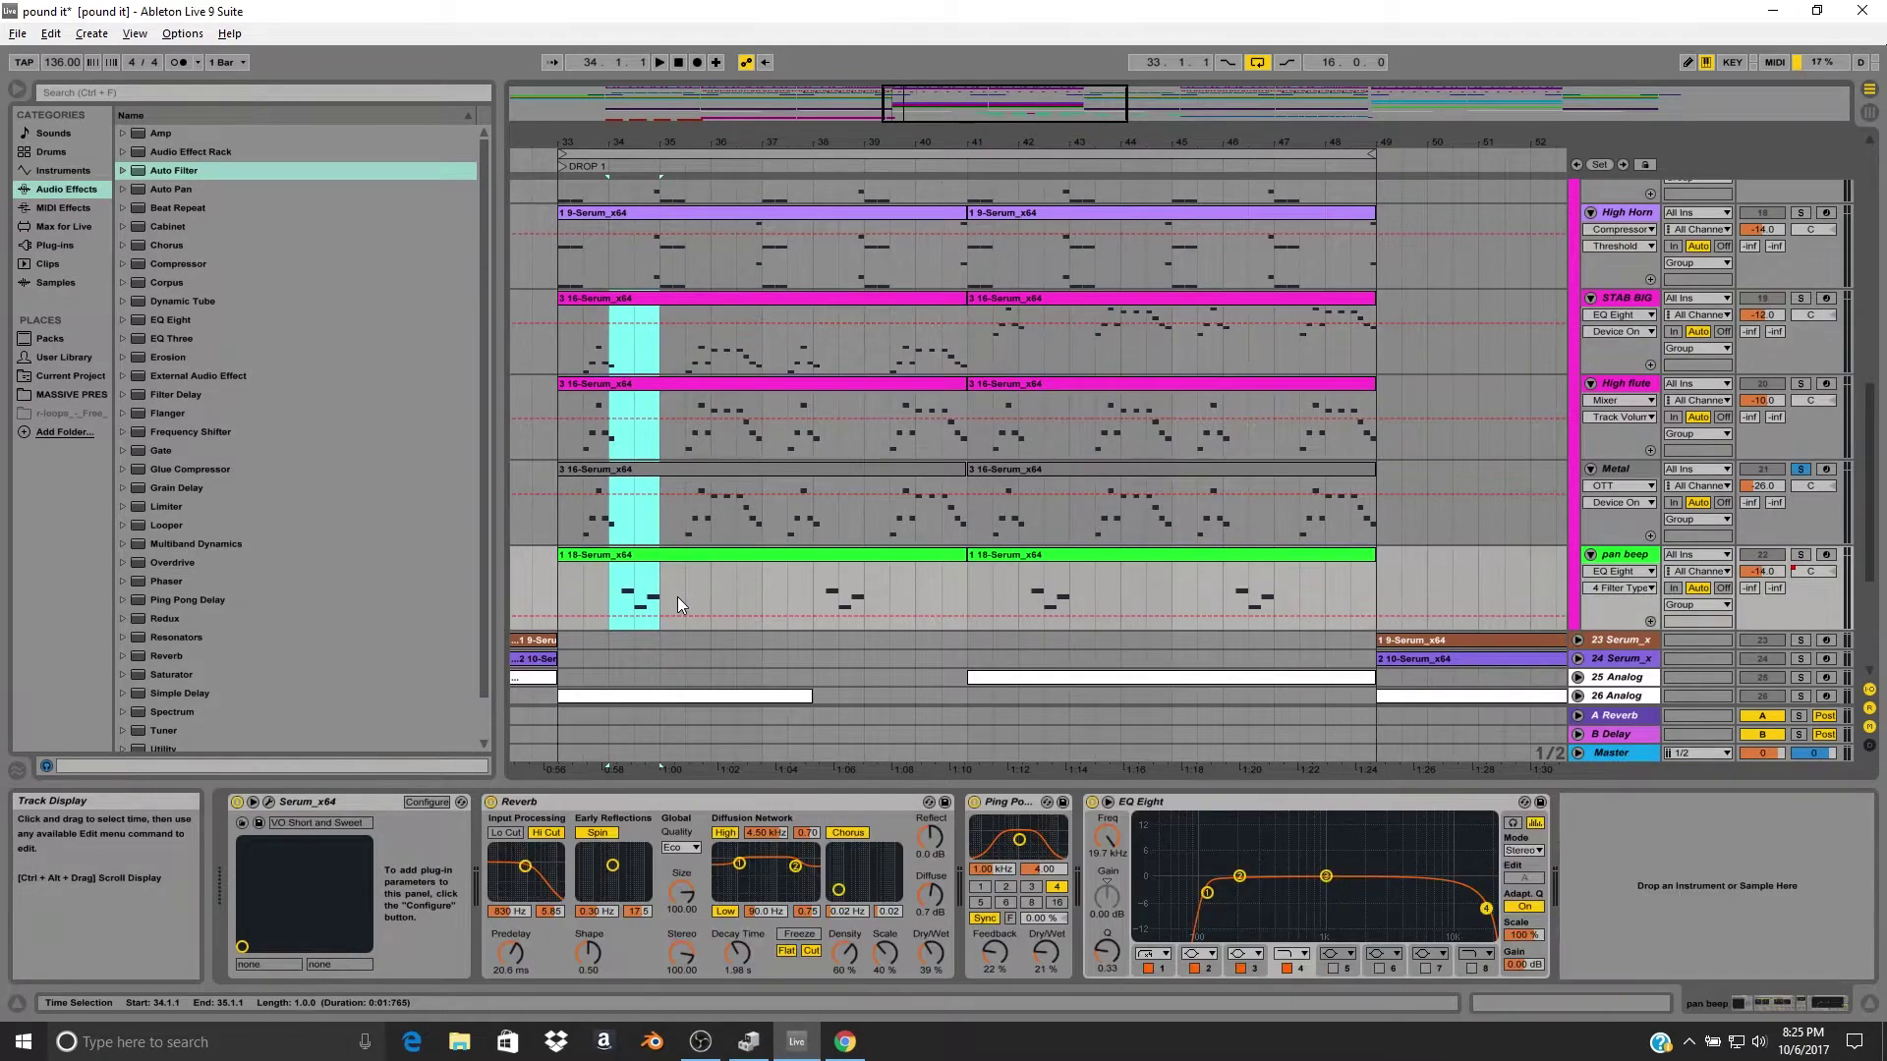
Audition the pan beep track soloed from bar 34, then reselect its clip at bar 33.
{"action": "left_click", "coordinate": [1801, 554]}
{"action": "left_click", "coordinate": [617, 558]}
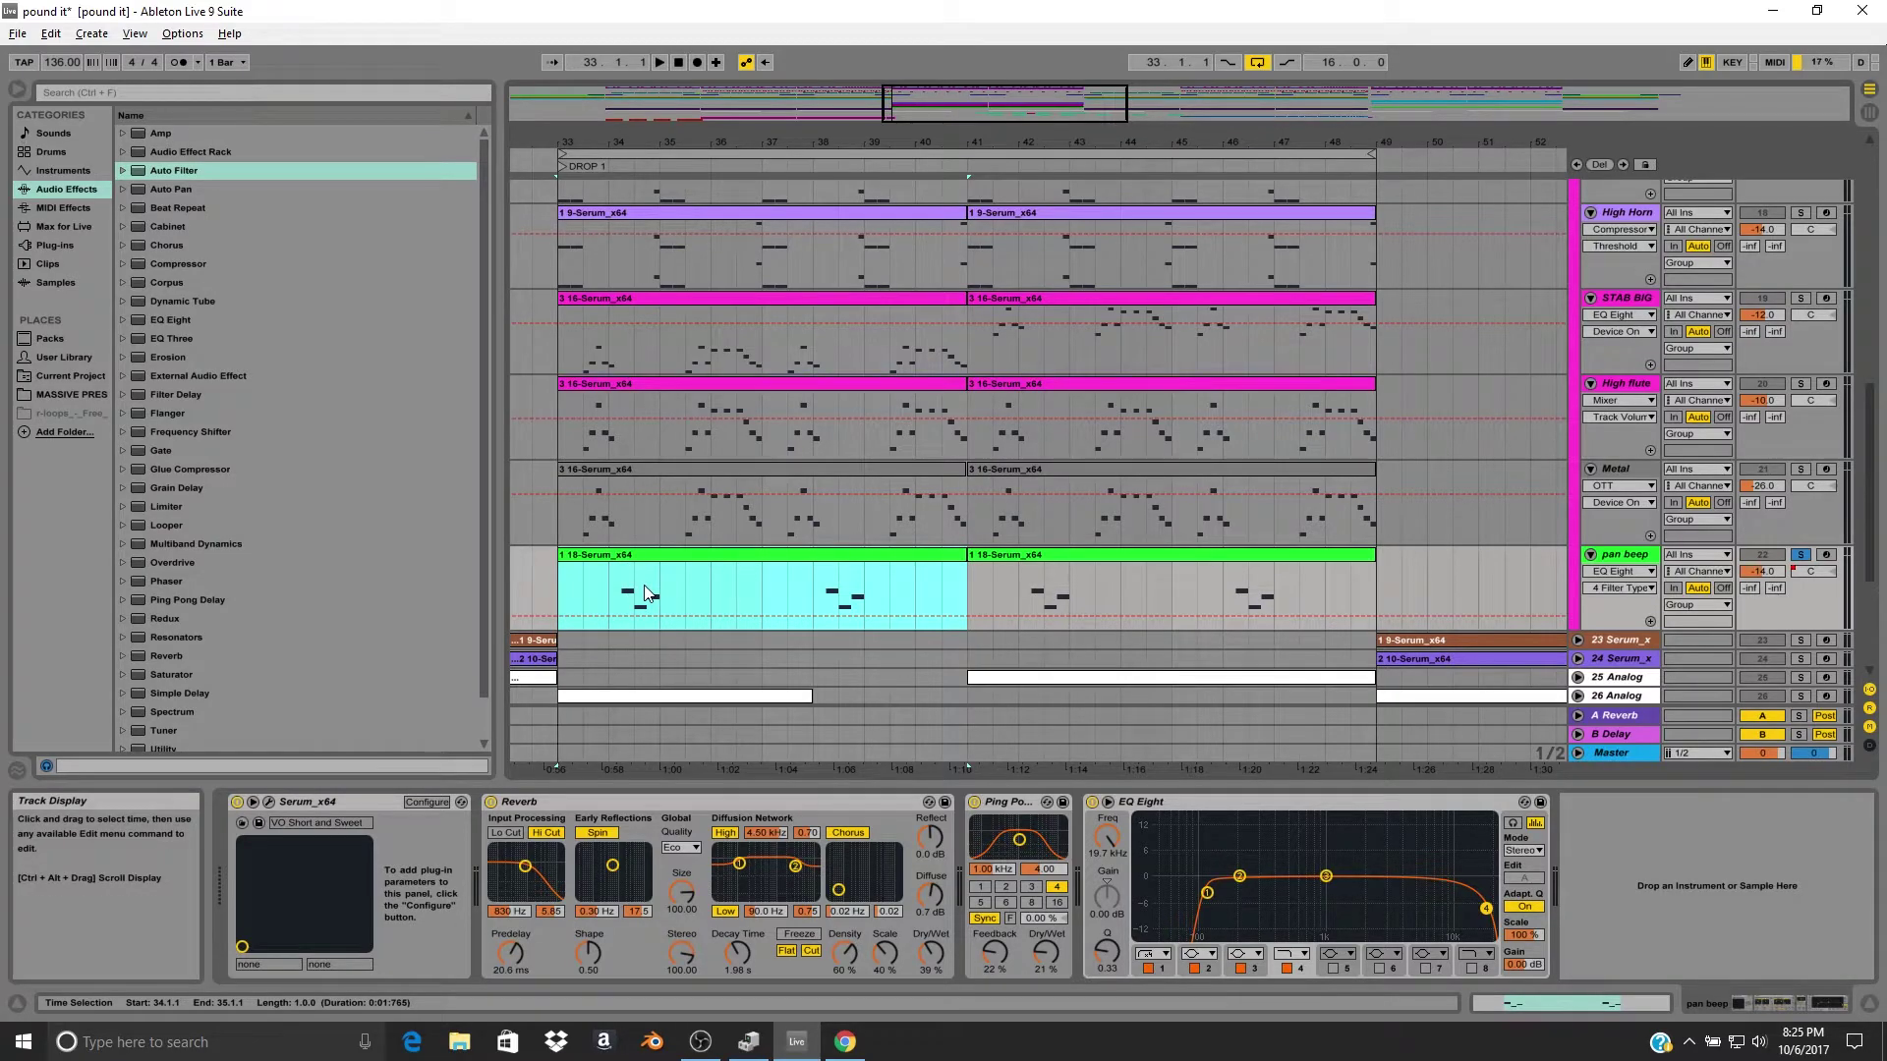
{"action": "scroll", "coordinate": [1867, 511], "scroll_direction": "down", "scroll_amount": 2}
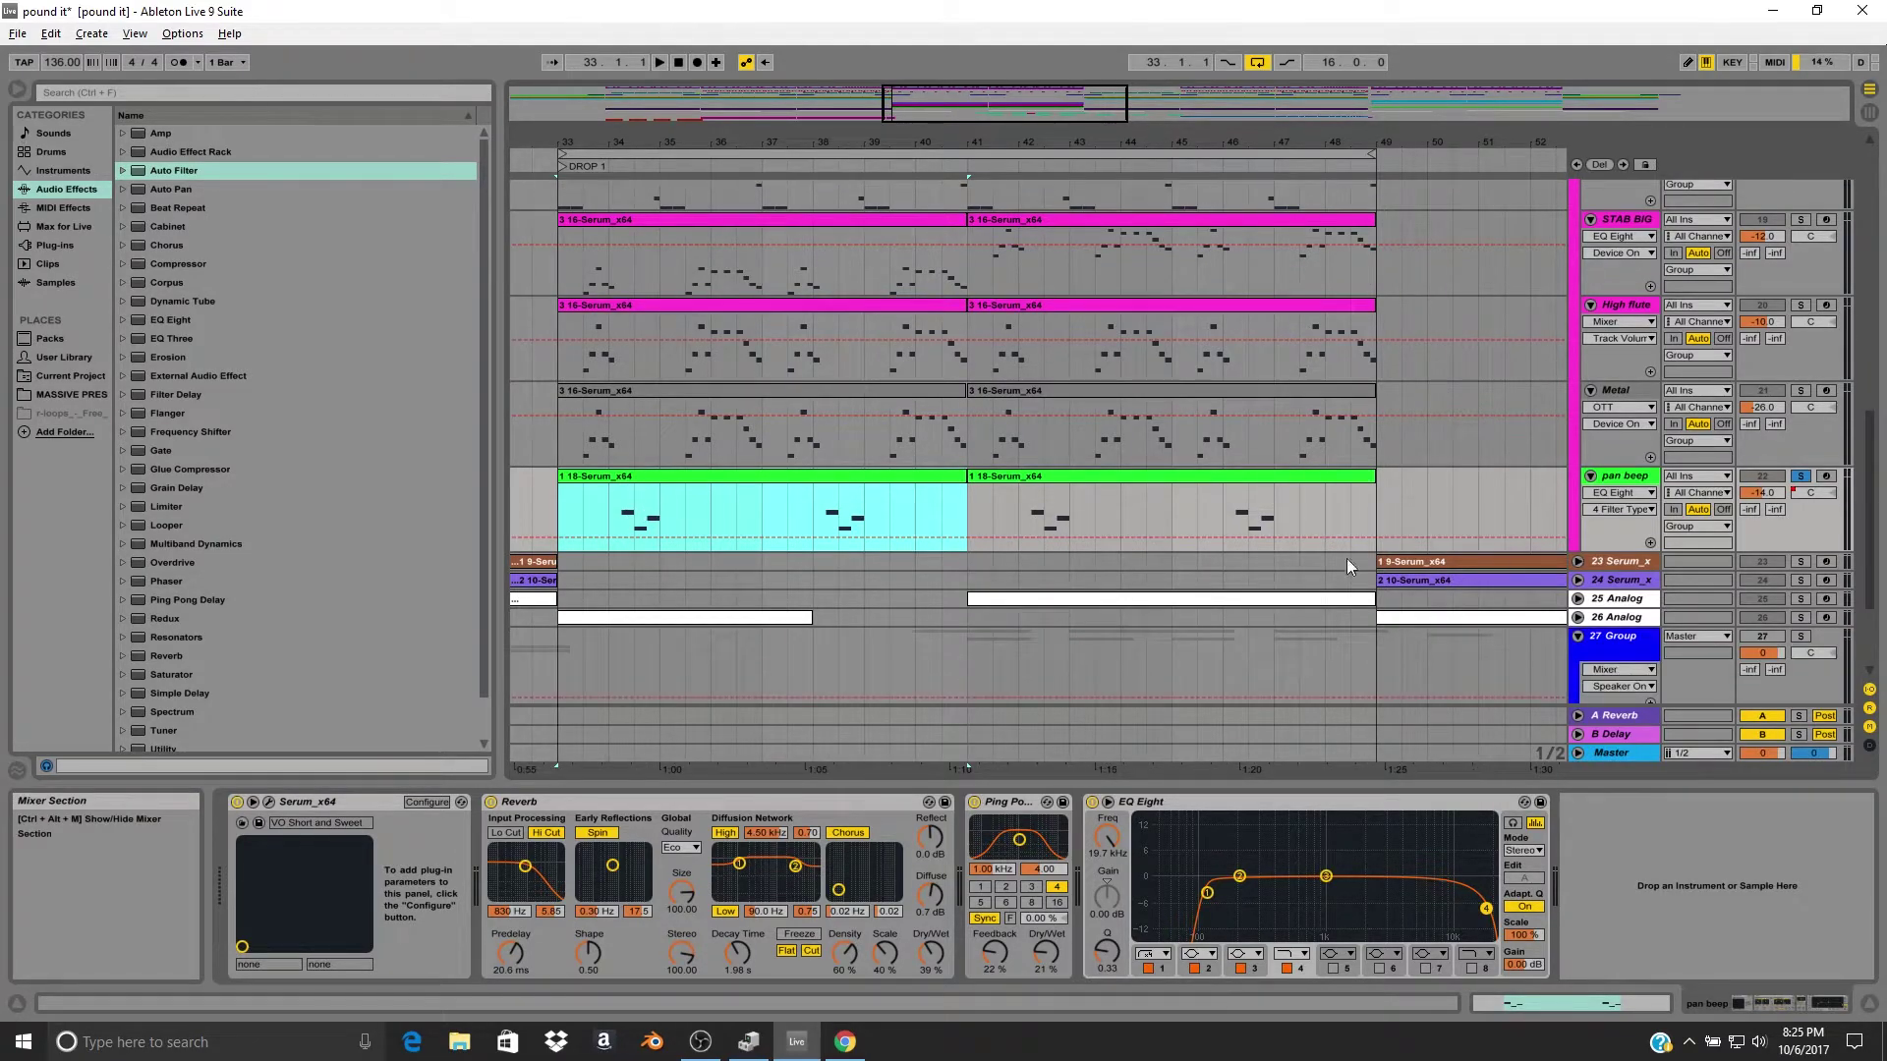
{"action": "left_click", "coordinate": [609, 508]}
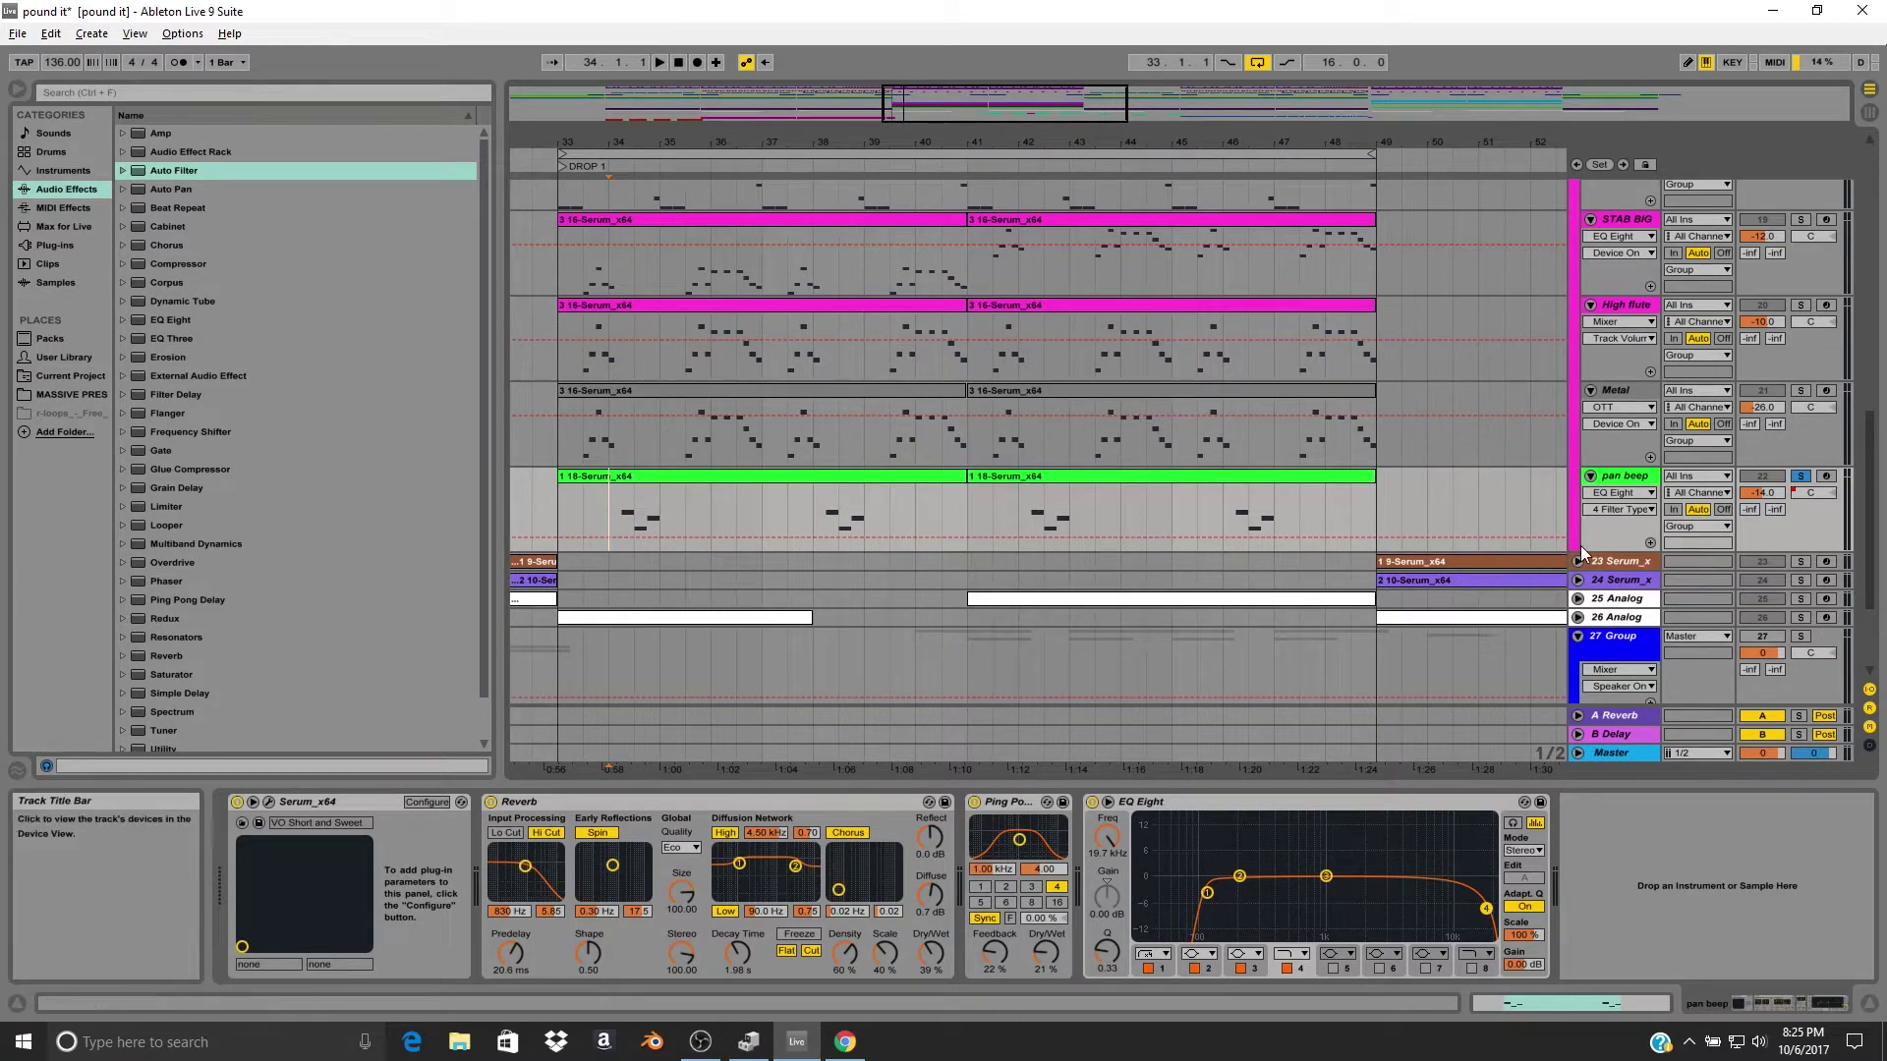
{"action": "left_click", "coordinate": [635, 515]}
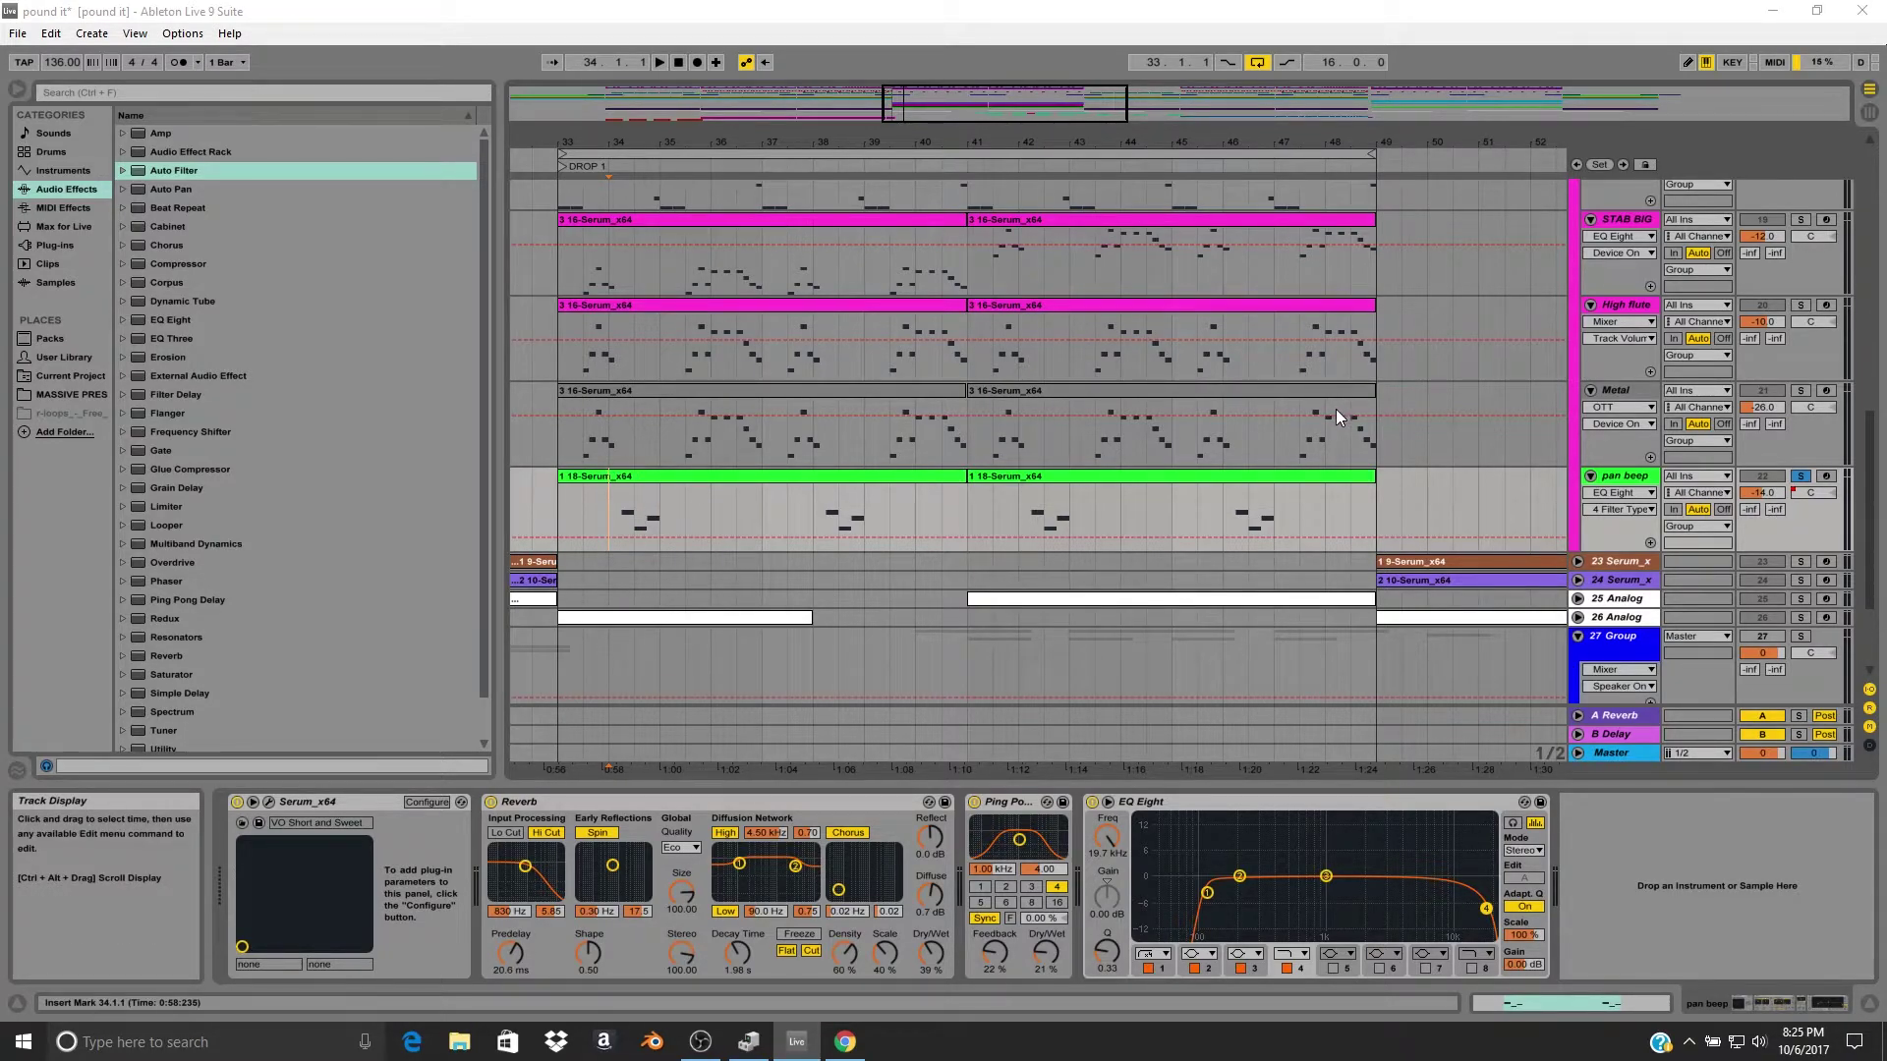
{"action": "key", "text": "space"}
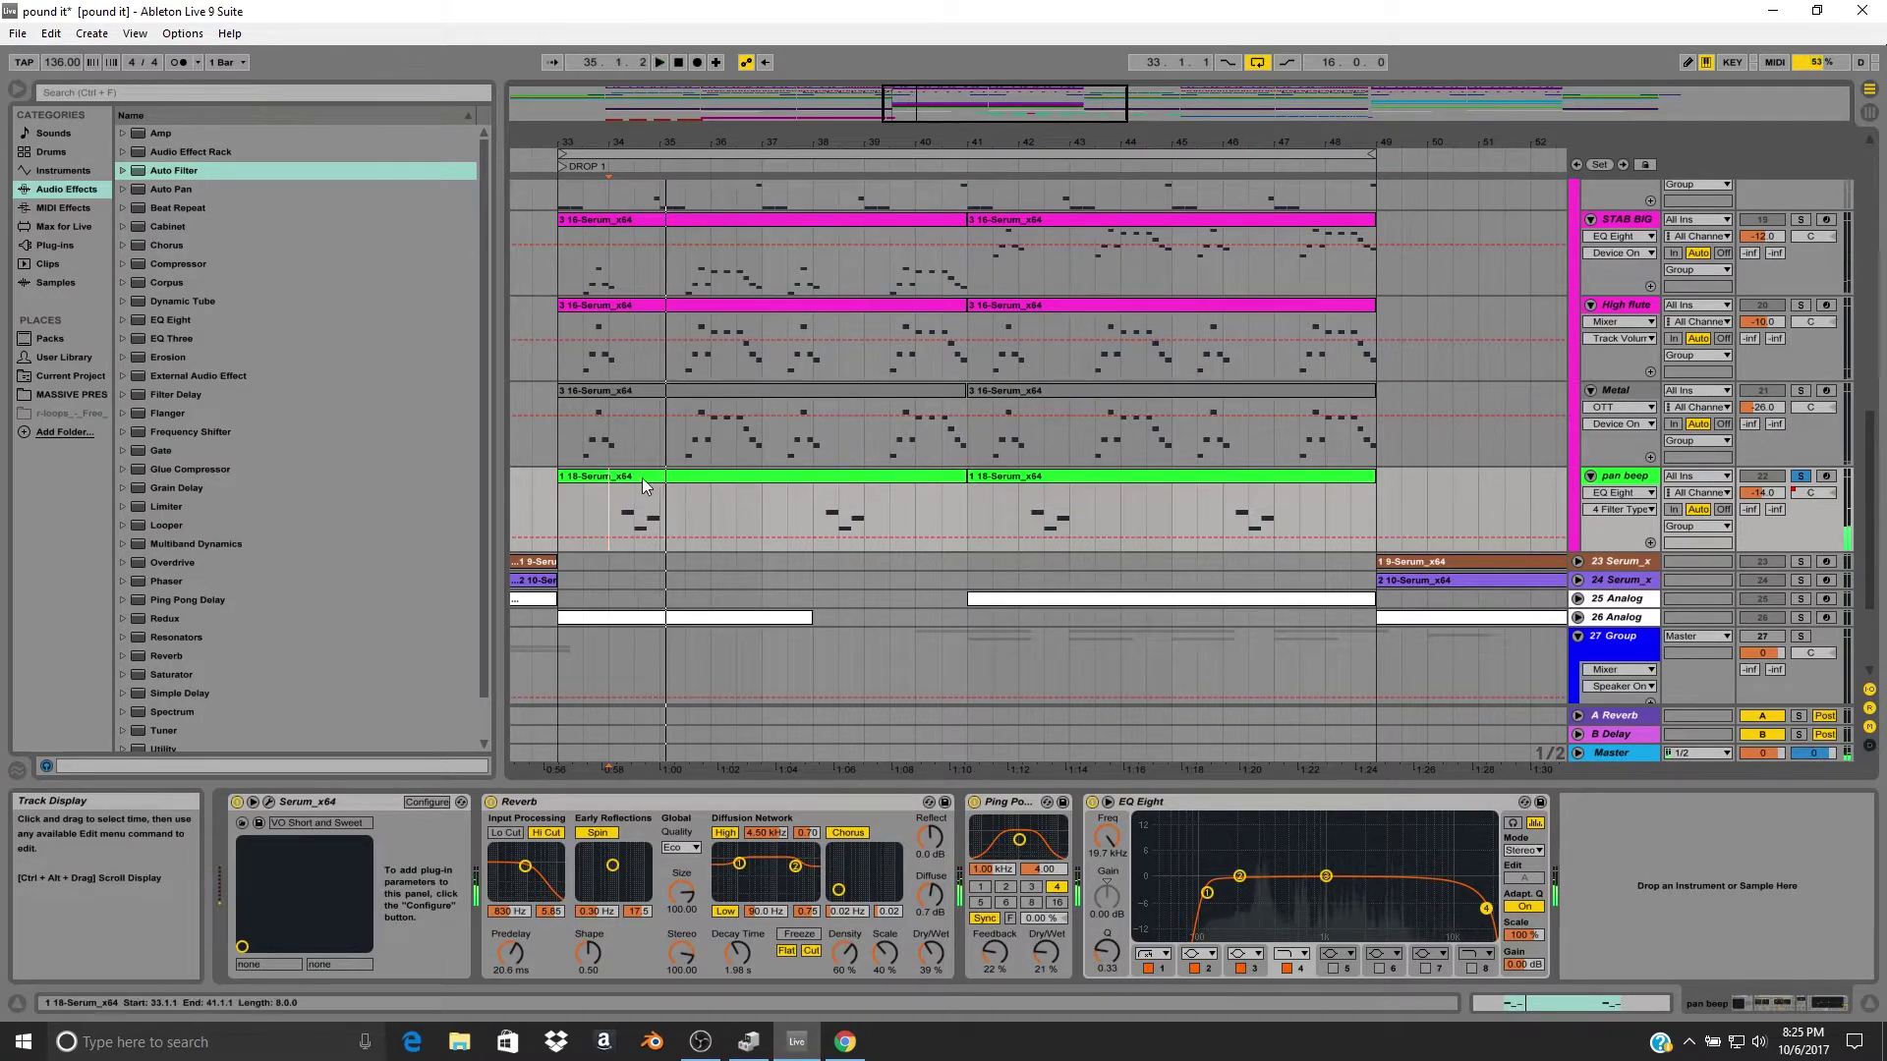
{"action": "left_click", "coordinate": [641, 480]}
{"action": "key", "text": "space"}
{"action": "left_click", "coordinate": [1799, 477]}
{"action": "left_click", "coordinate": [1799, 476]}
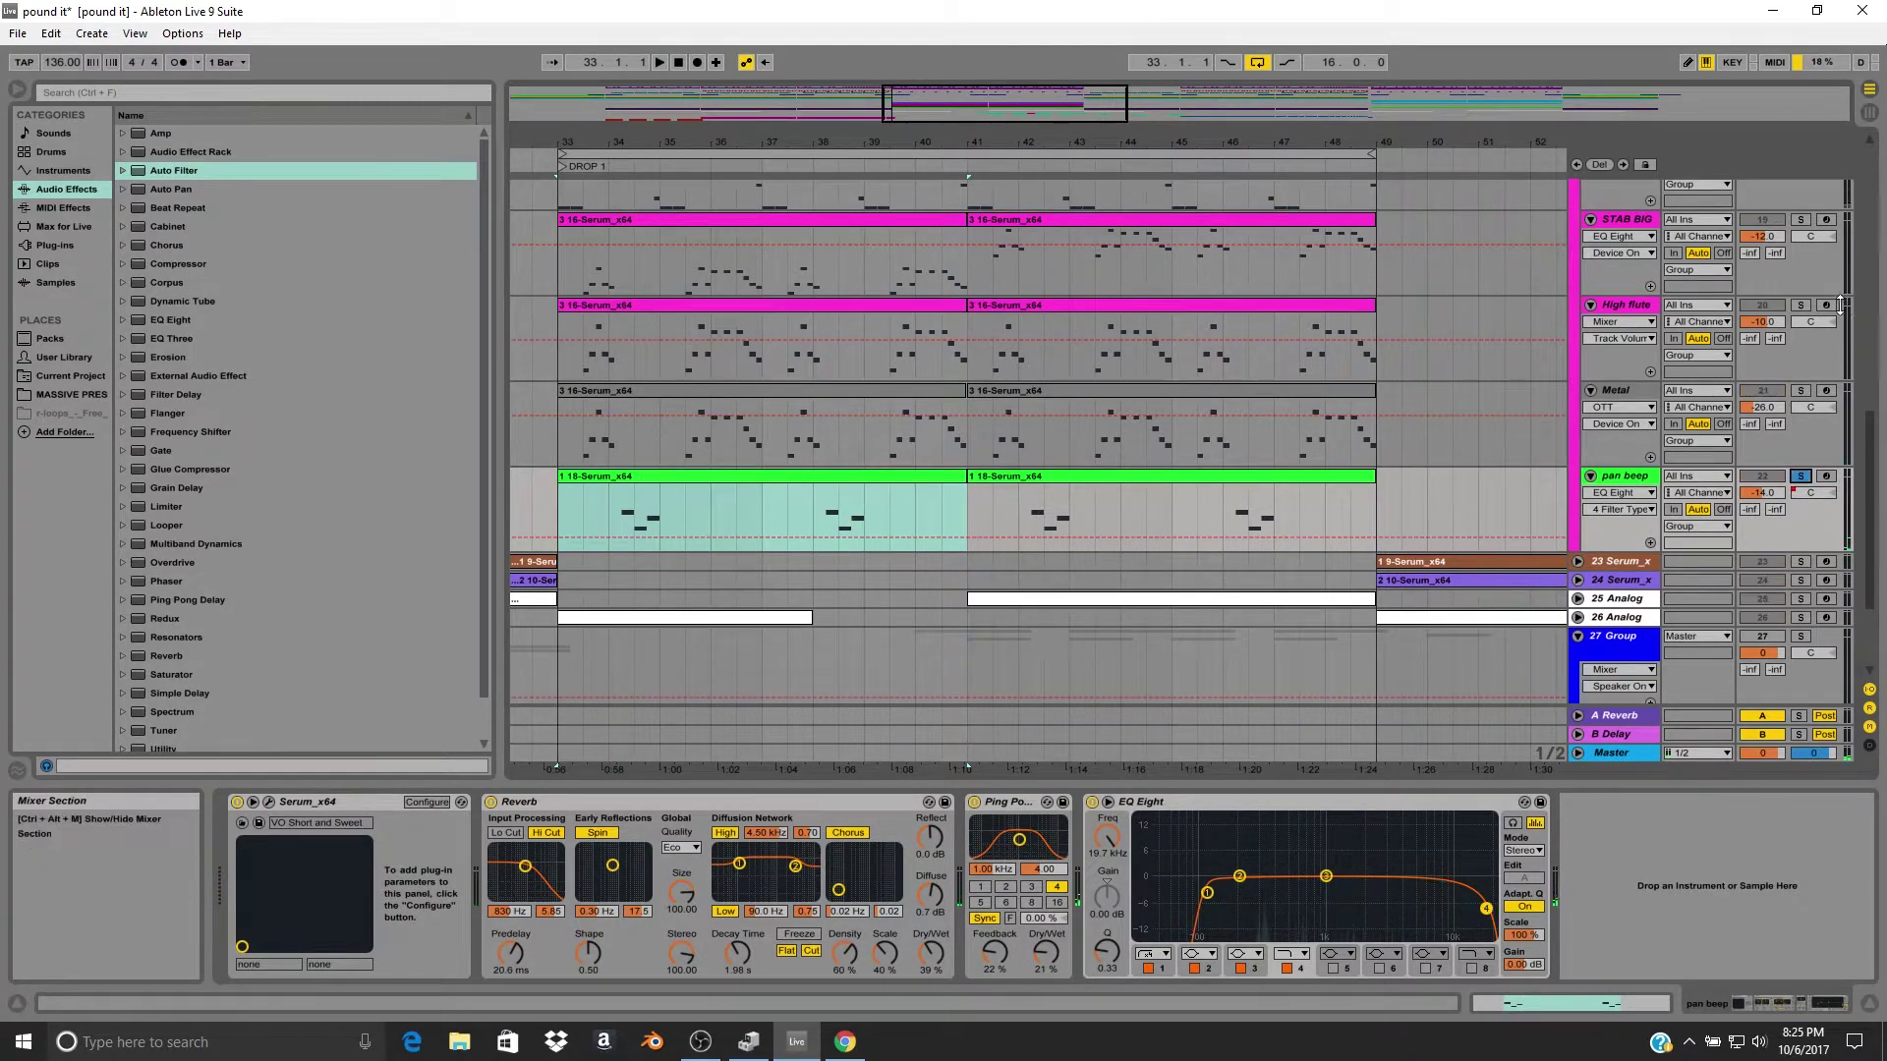
Add STAB BIG, High flute and Metal to the pan beep solo, audition them from bar 33, and clear the solos.
{"action": "scroll", "coordinate": [1841, 304], "scroll_direction": "up", "scroll_amount": 2}
{"action": "left_click", "coordinate": [1803, 318], "text": "ctrl"}
{"action": "left_click", "coordinate": [1803, 403], "text": "ctrl"}
{"action": "left_click", "coordinate": [1802, 489], "text": "ctrl"}
{"action": "key", "text": "space"}
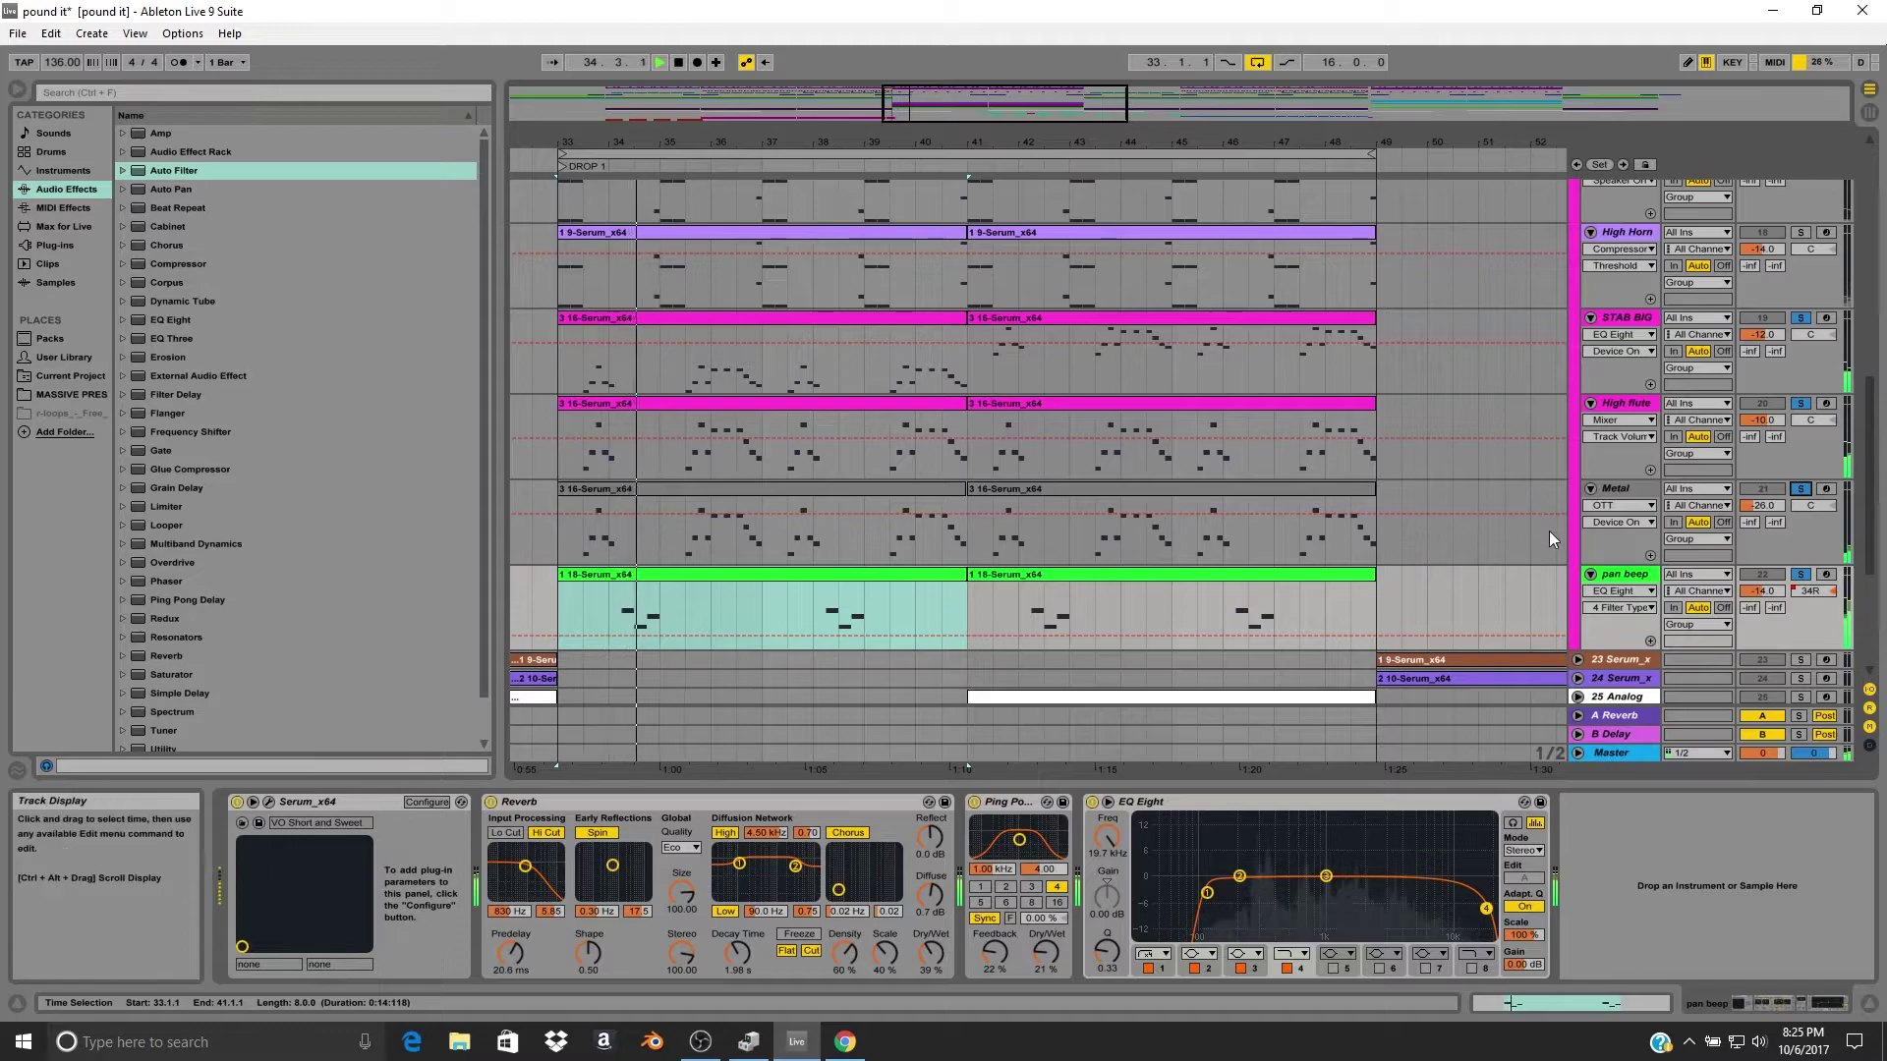
{"action": "key", "text": "space"}
{"action": "scroll", "coordinate": [1682, 458], "scroll_direction": "up", "scroll_amount": 2}
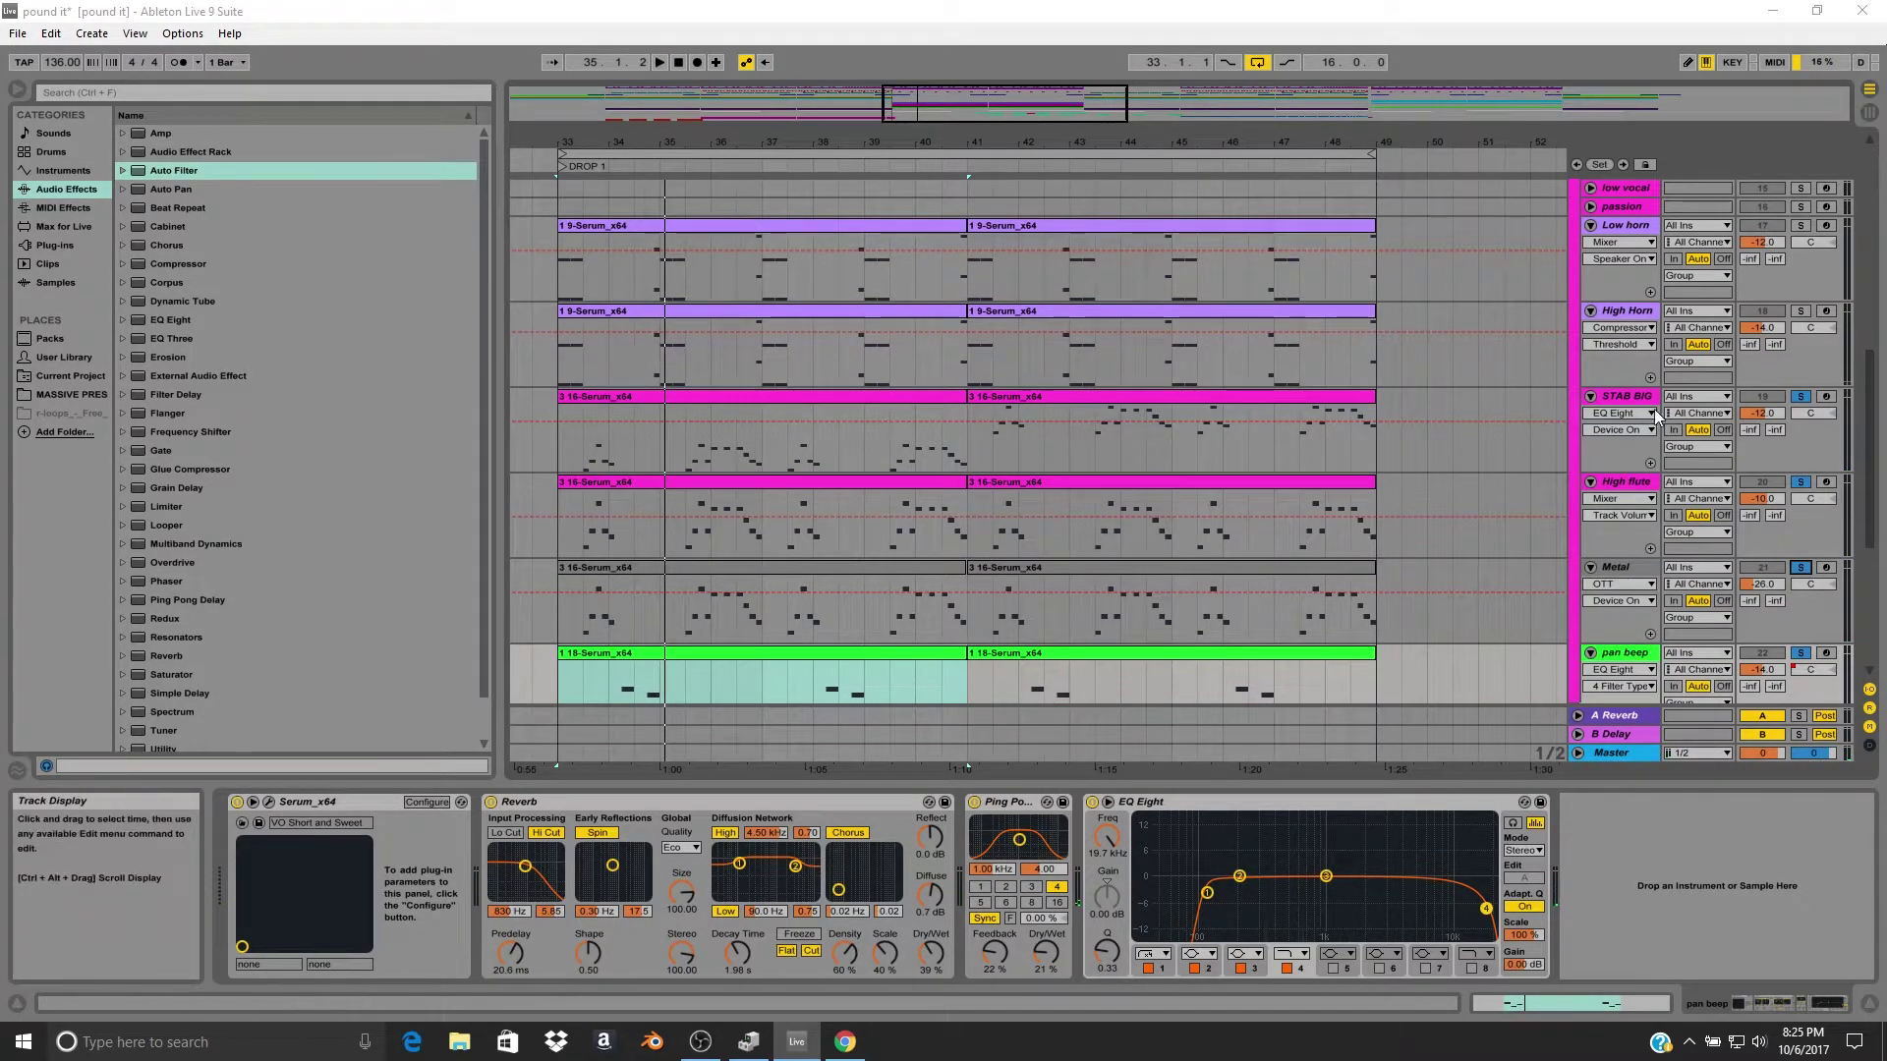
{"action": "left_click", "coordinate": [1802, 482]}
Show the pan beep track's Mixer Track Panning automation in its own lane below the notes.
{"action": "scroll", "coordinate": [1312, 454], "scroll_direction": "down", "scroll_amount": 8}
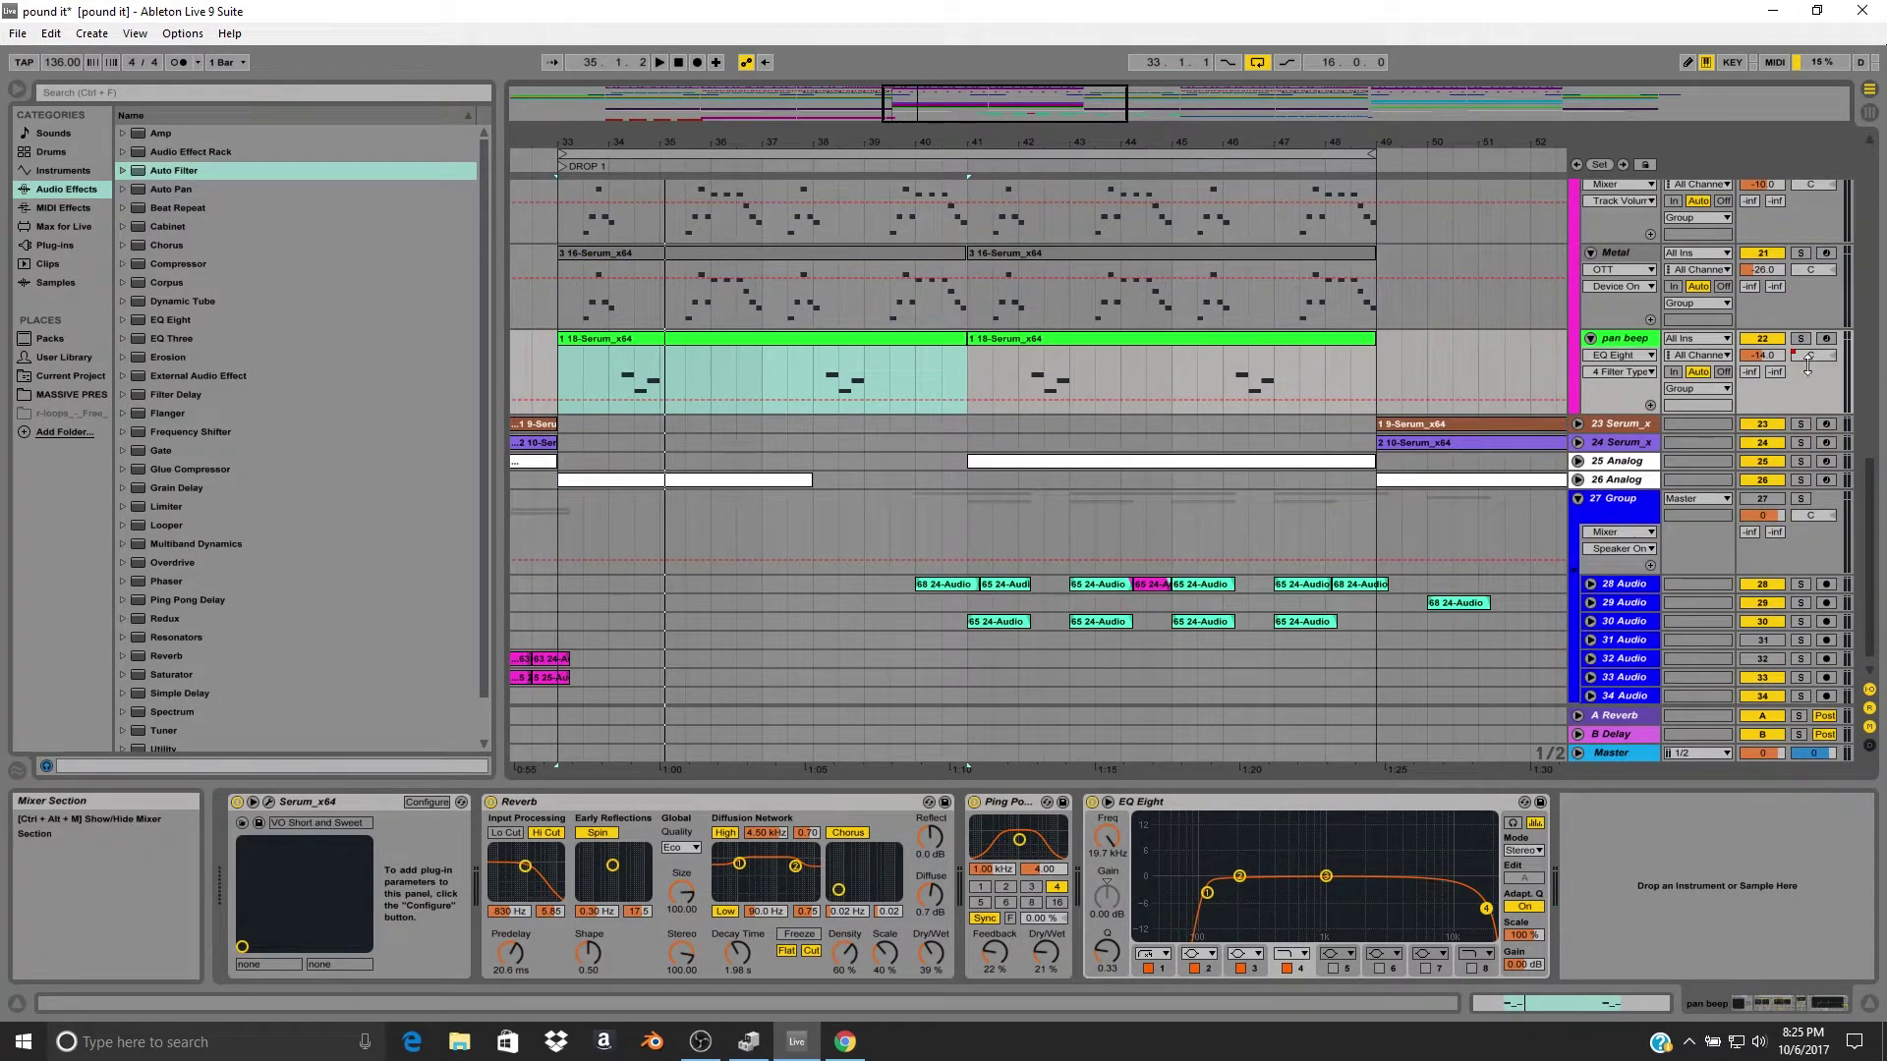
{"action": "left_click", "coordinate": [1631, 355]}
{"action": "left_click", "coordinate": [1615, 387]}
{"action": "left_click", "coordinate": [1624, 371]}
{"action": "left_click", "coordinate": [1624, 401]}
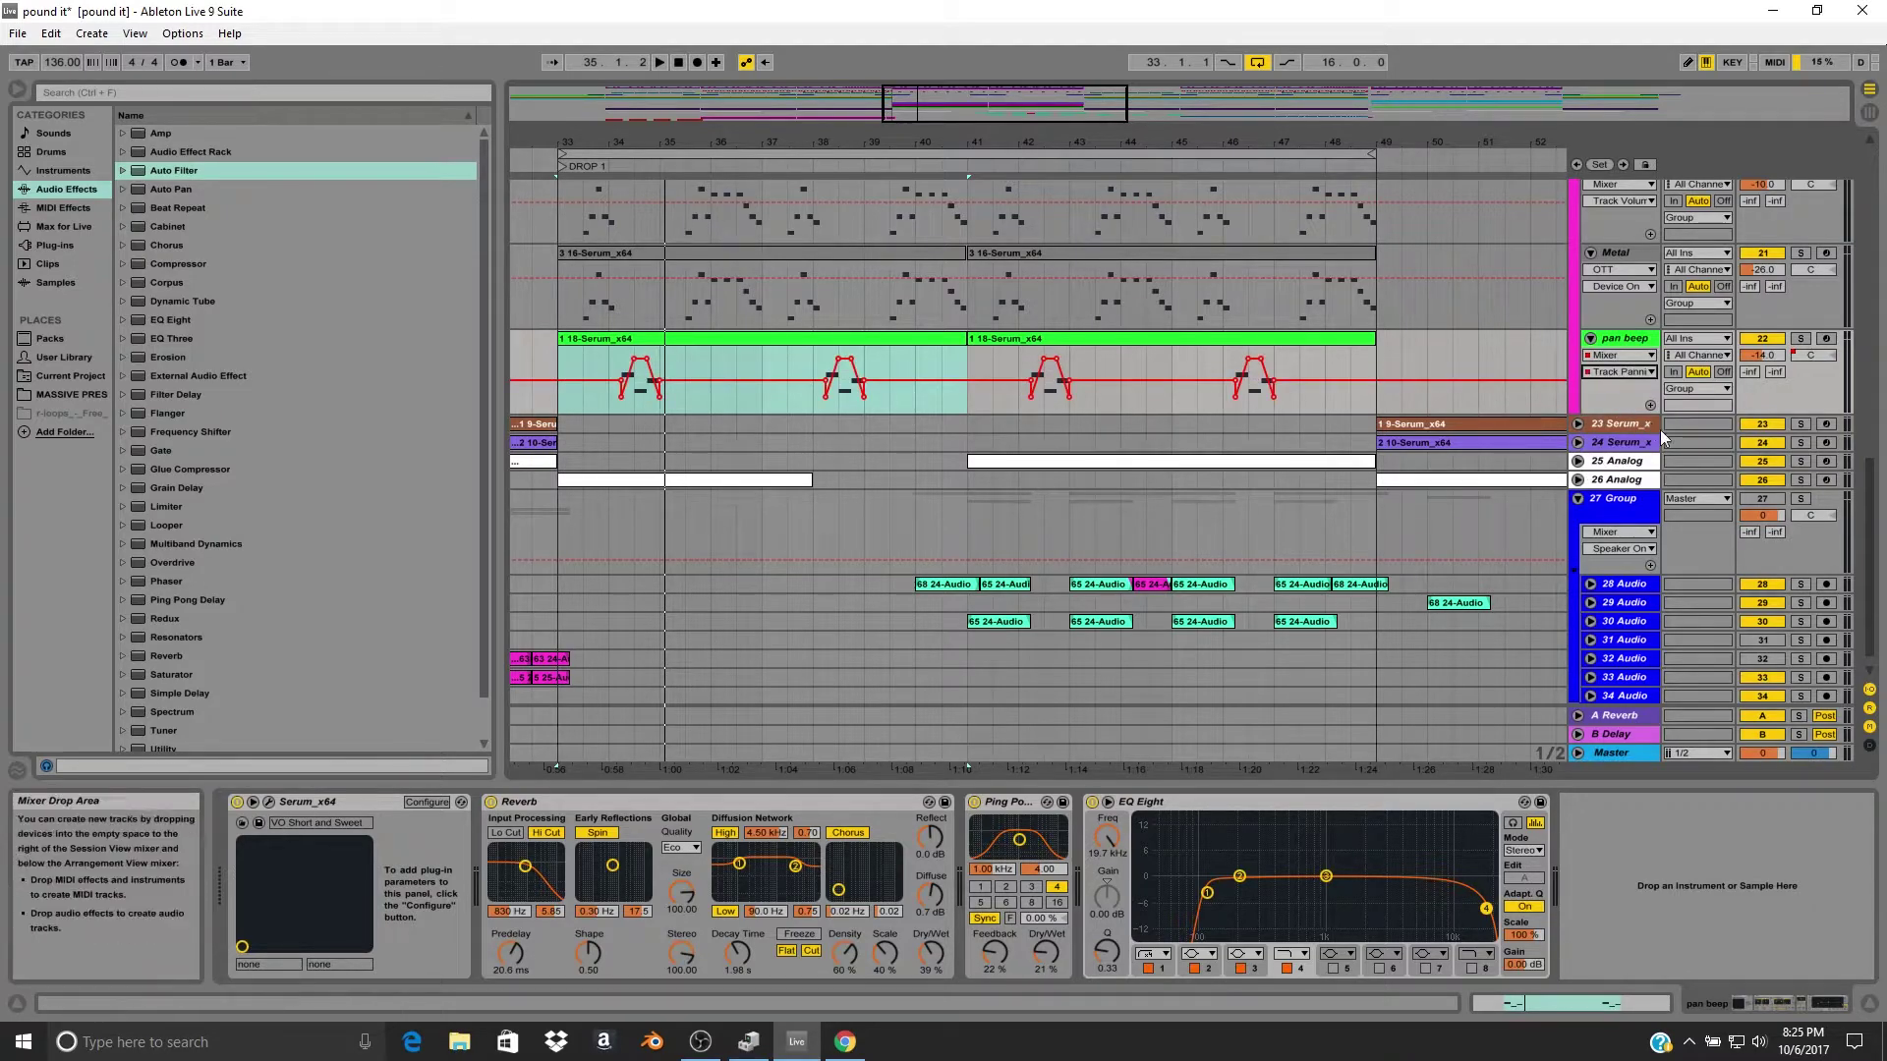
{"action": "left_click", "coordinate": [1650, 405]}
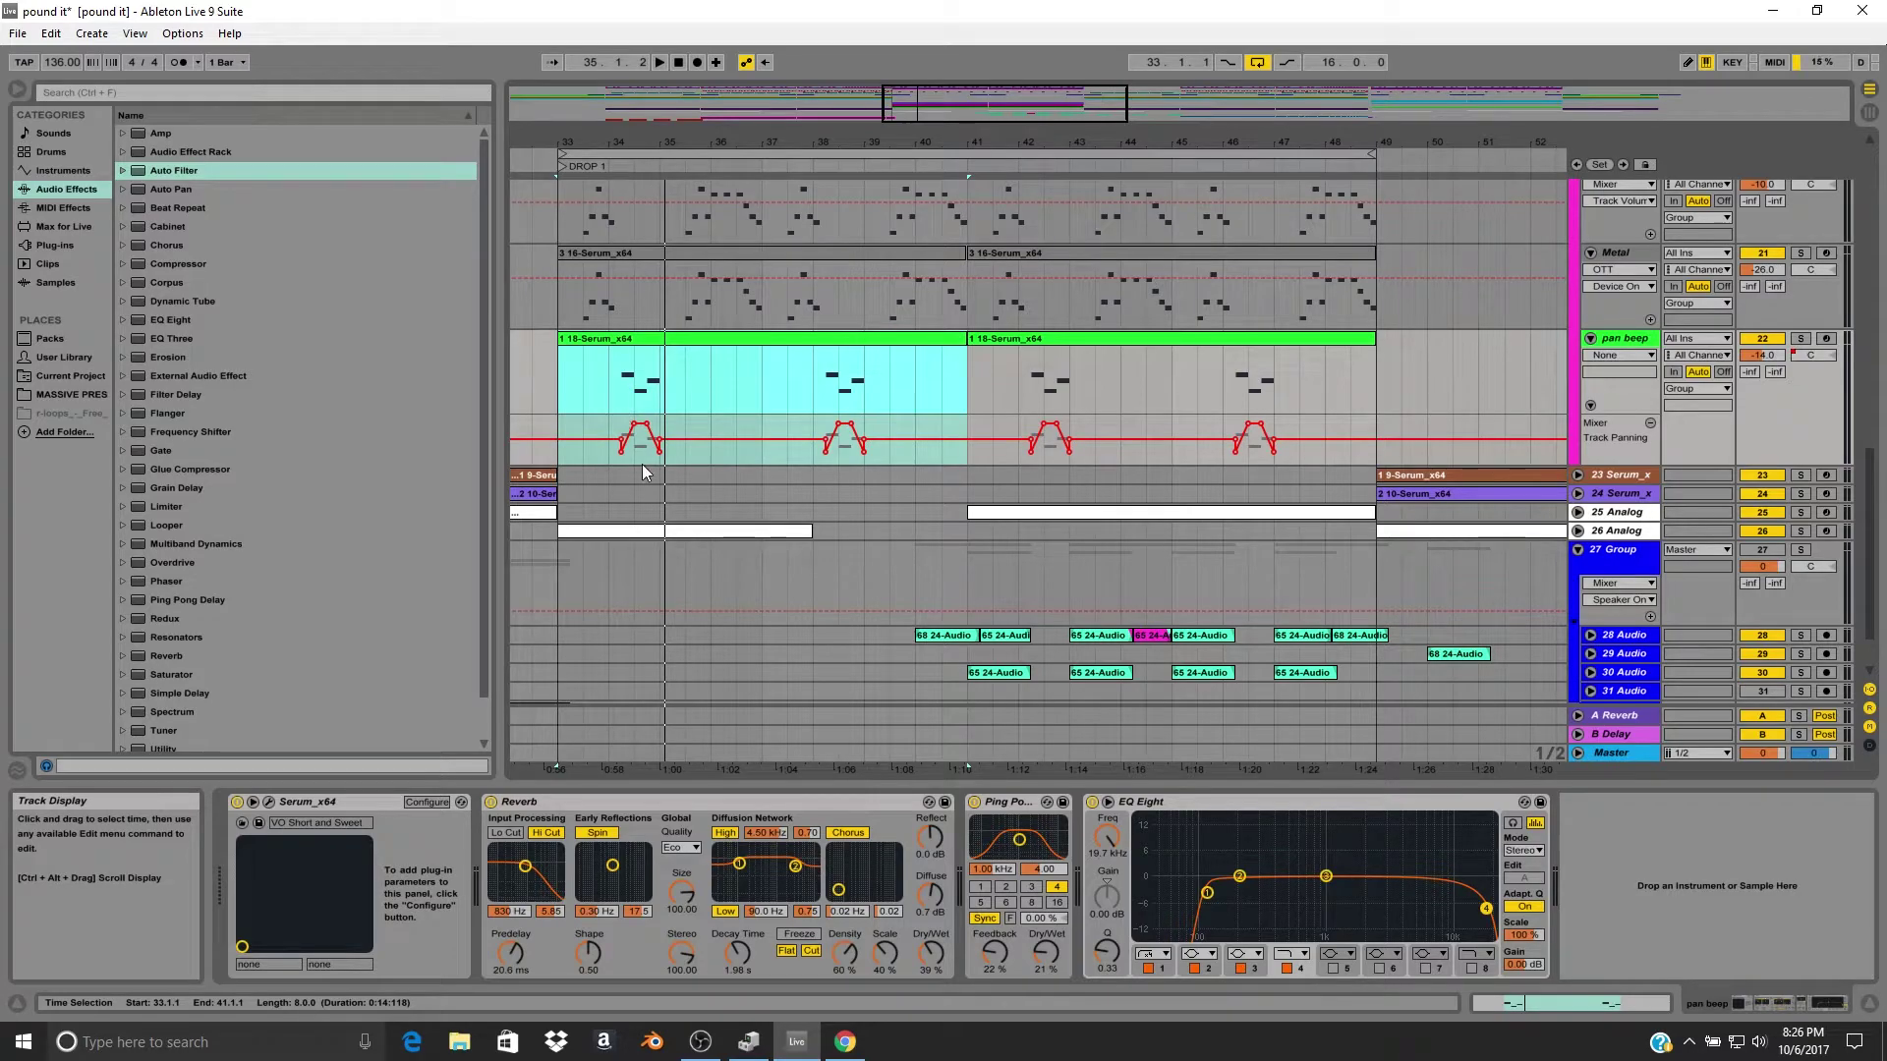
Examine the pan beep track's panning curve against its three notes in bar 34.
{"action": "left_click_drag", "start_coordinate": [646, 145], "coordinate": [729, 435]}
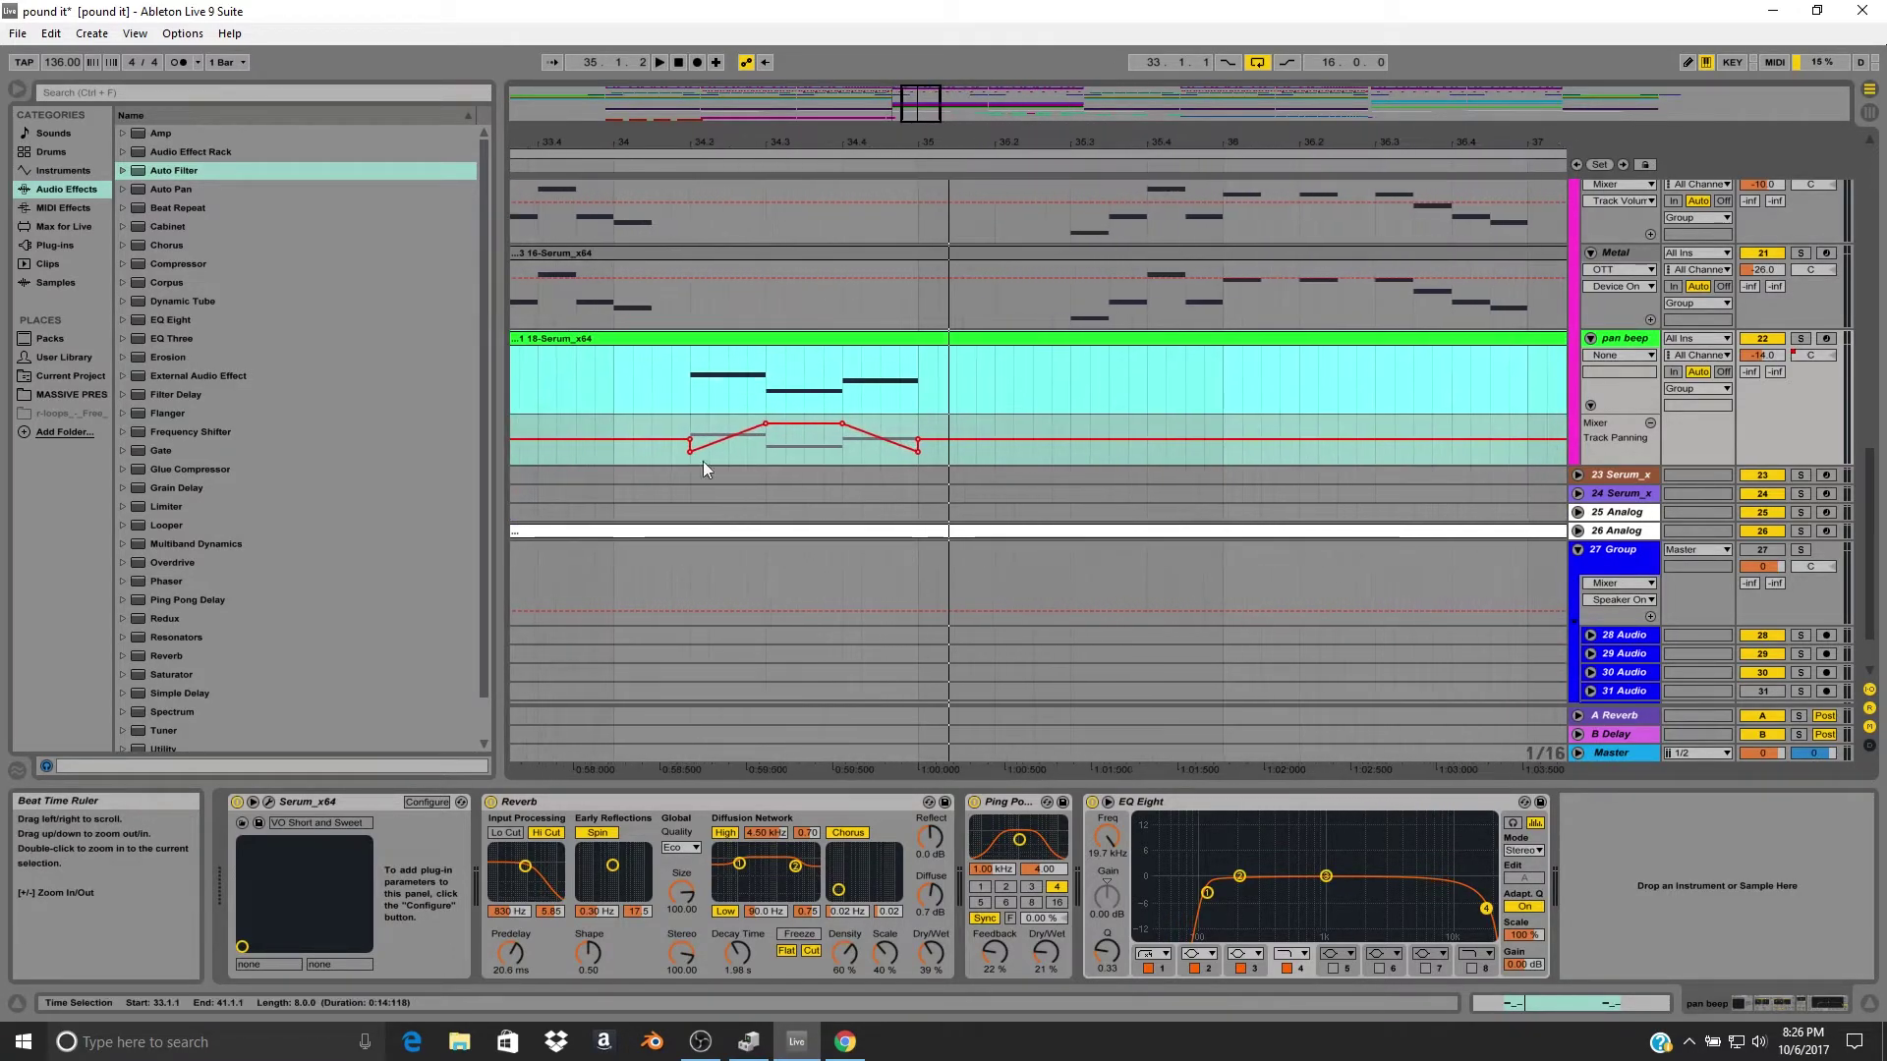
{"action": "left_click", "coordinate": [803, 475]}
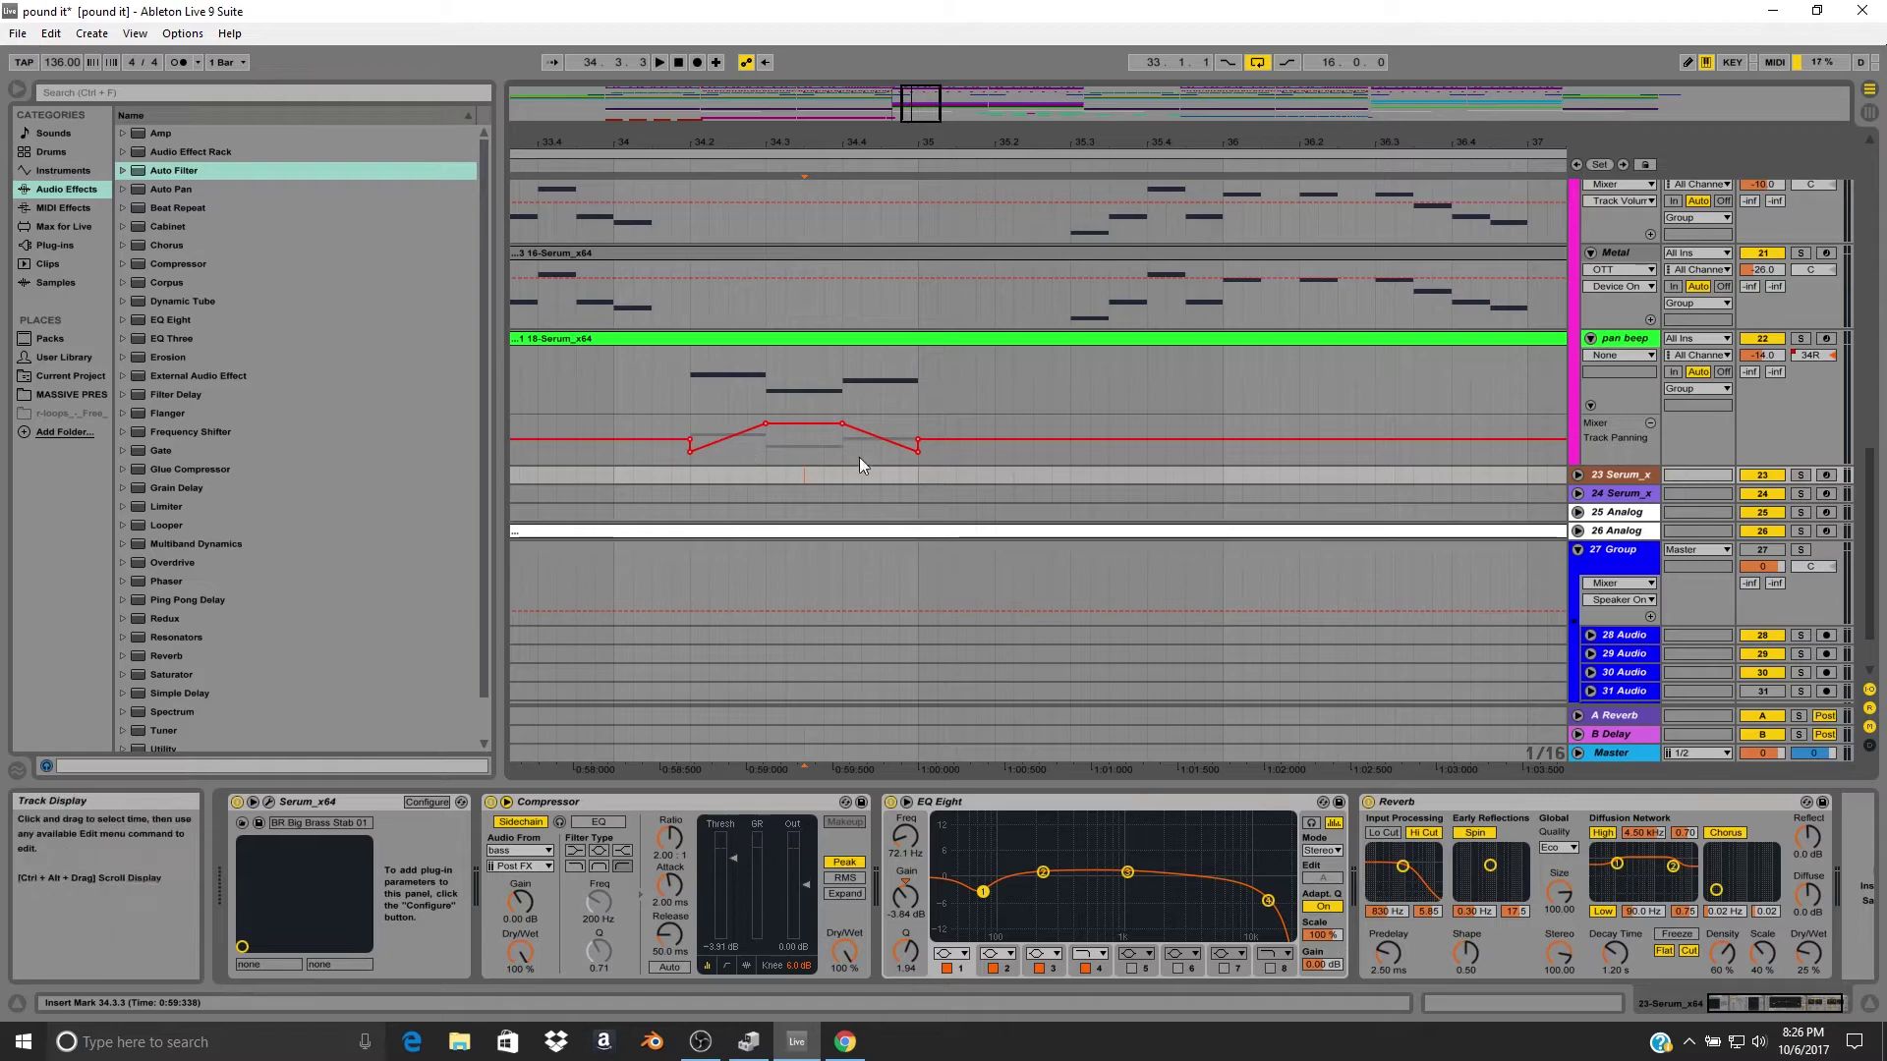
{"action": "mouse_move", "coordinate": [1024, 139]}
{"action": "left_mouse_down"}
{"action": "mouse_move", "coordinate": [1024, 44]}
{"action": "mouse_move", "coordinate": [1010, 99]}
{"action": "left_mouse_up"}
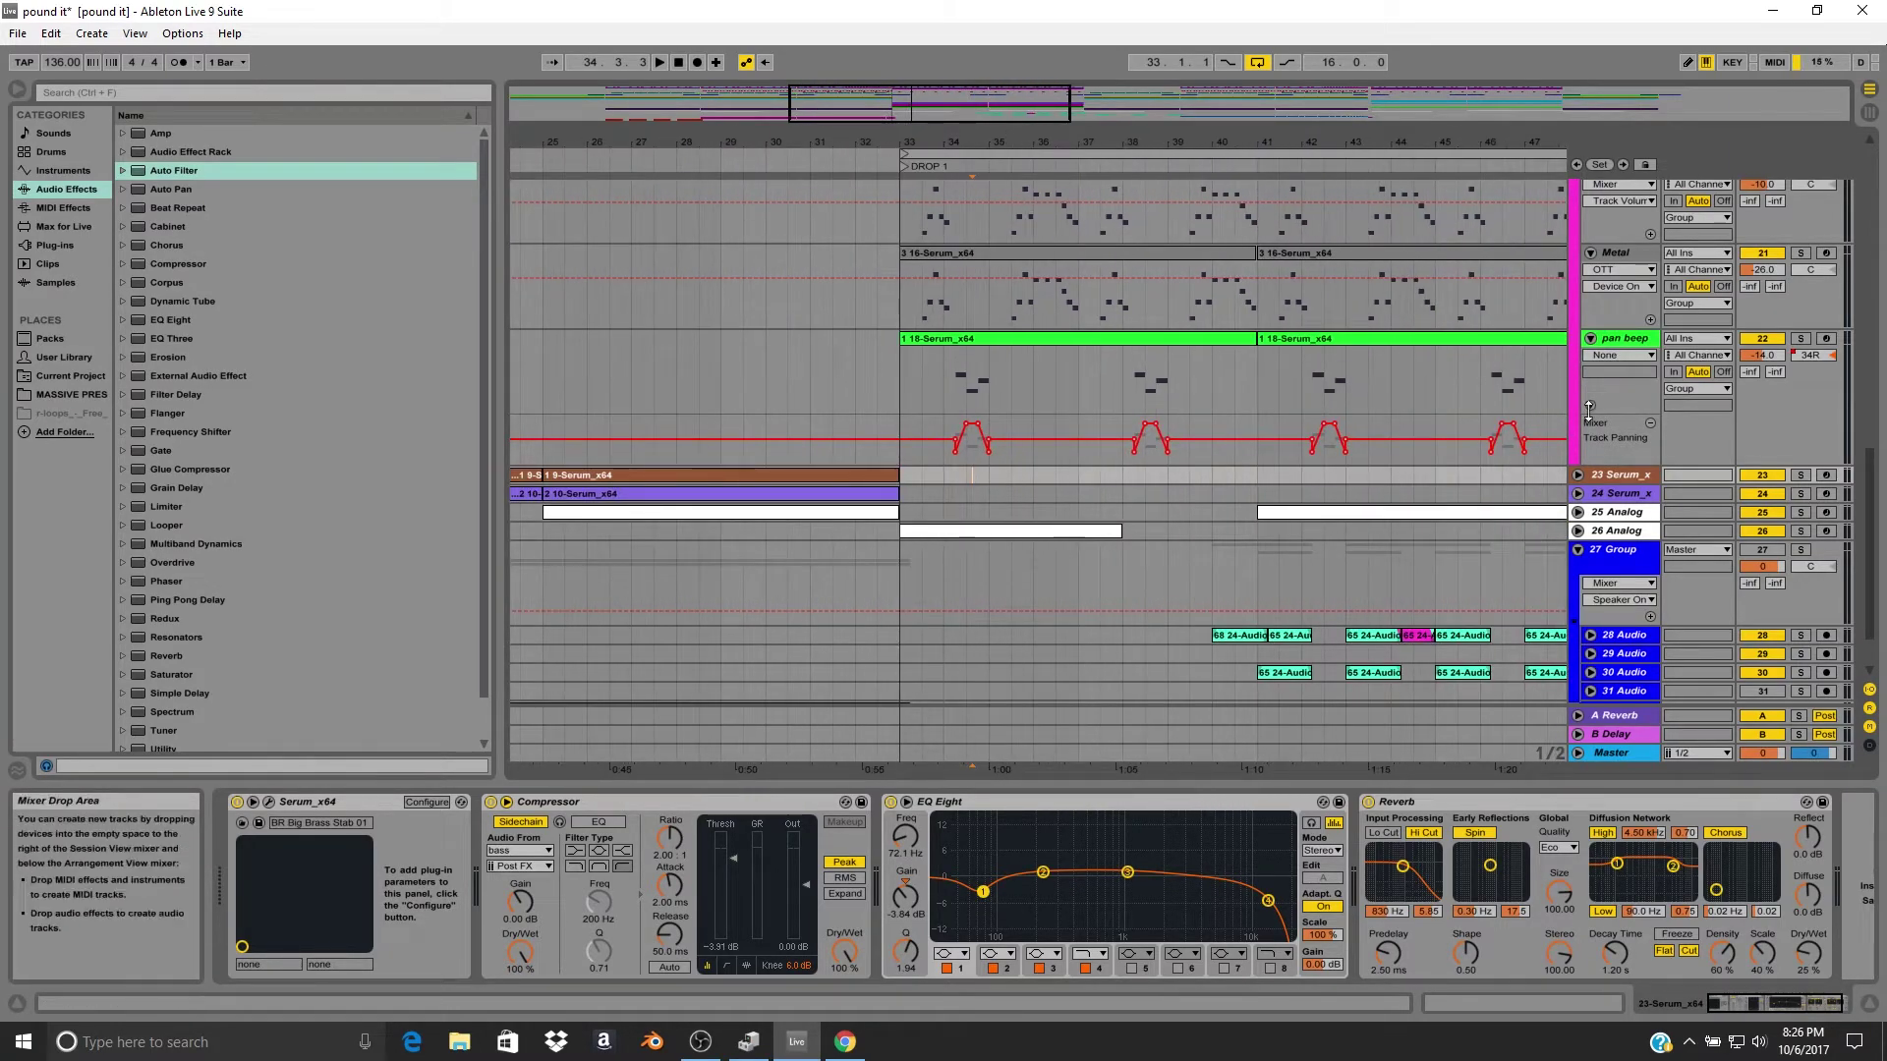
Hide the separate Track Panning automation lane under the pan beep track.
{"action": "left_click", "coordinate": [1590, 405]}
{"action": "left_click_drag", "start_coordinate": [1344, 135], "coordinate": [989, 90]}
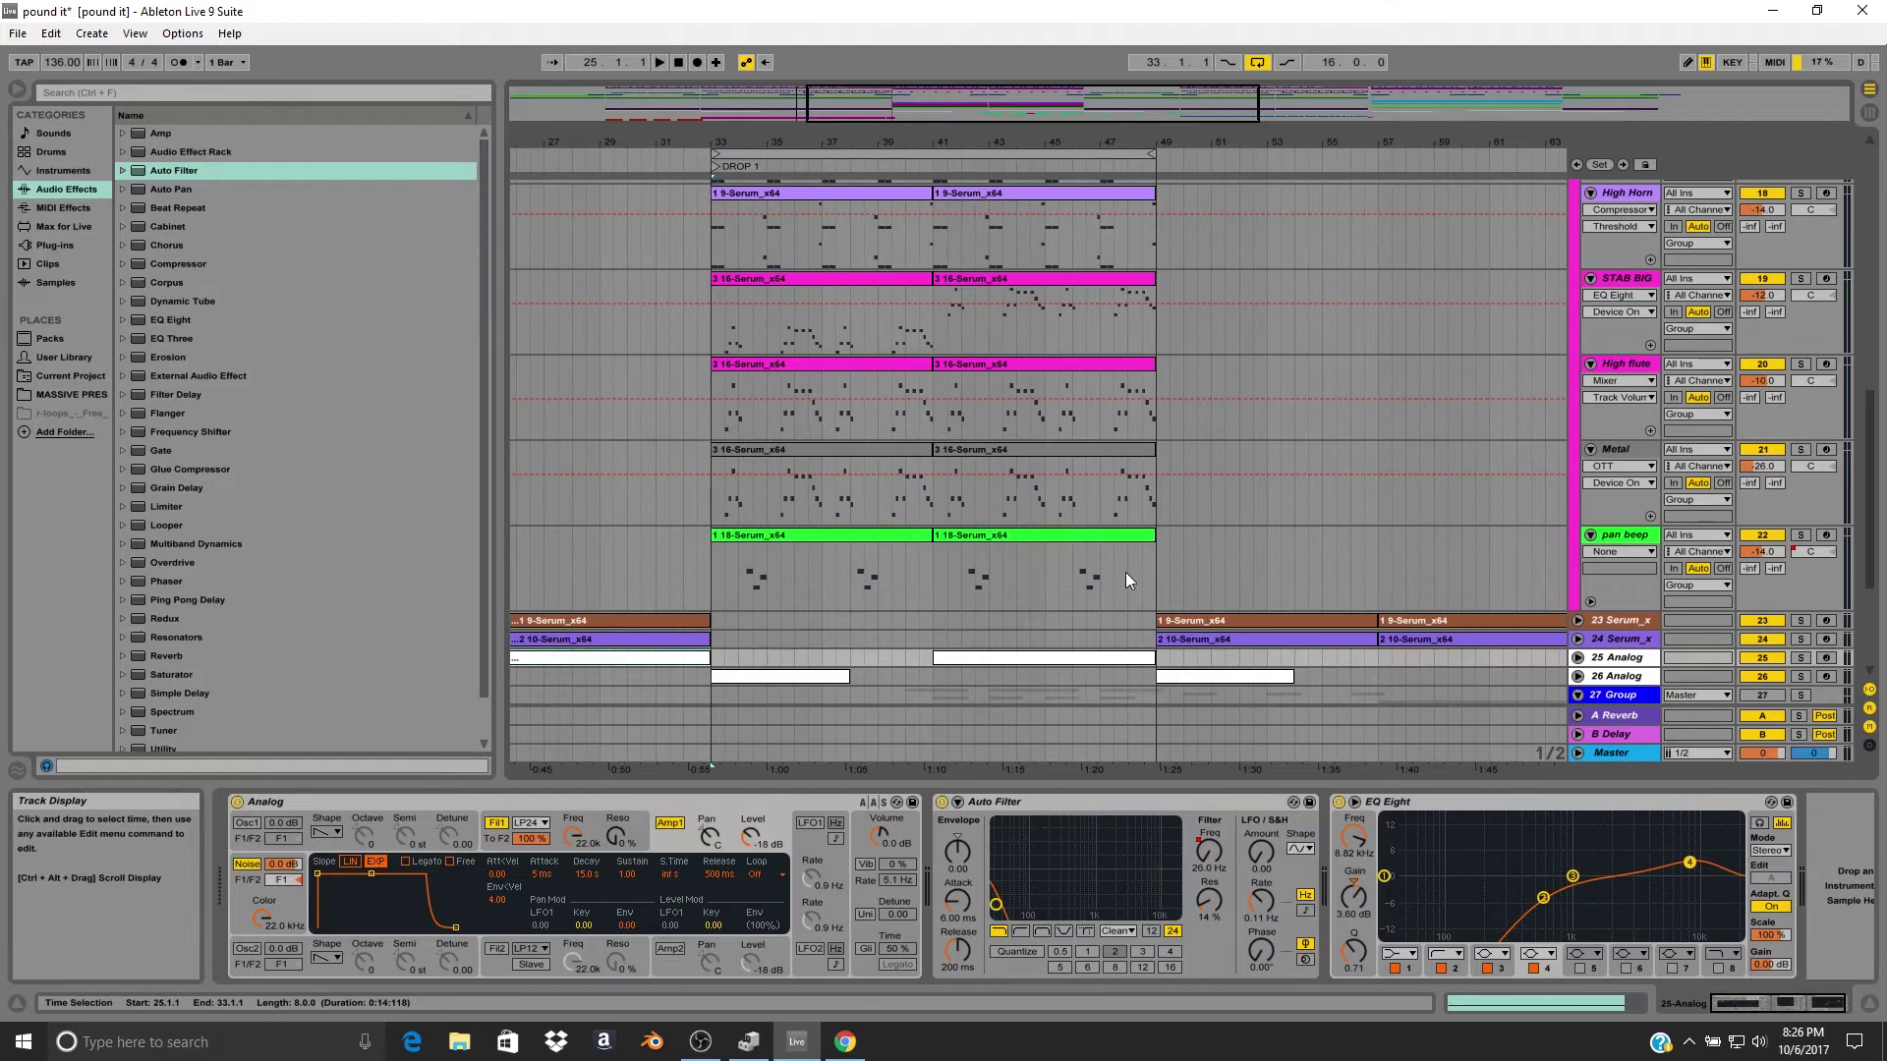
{"action": "scroll", "coordinate": [1125, 573], "scroll_direction": "up", "scroll_amount": 2}
{"action": "mouse_move", "coordinate": [1029, 141]}
{"action": "left_mouse_down"}
{"action": "mouse_move", "coordinate": [1022, 59]}
{"action": "mouse_move", "coordinate": [1032, 147]}
{"action": "left_mouse_up"}
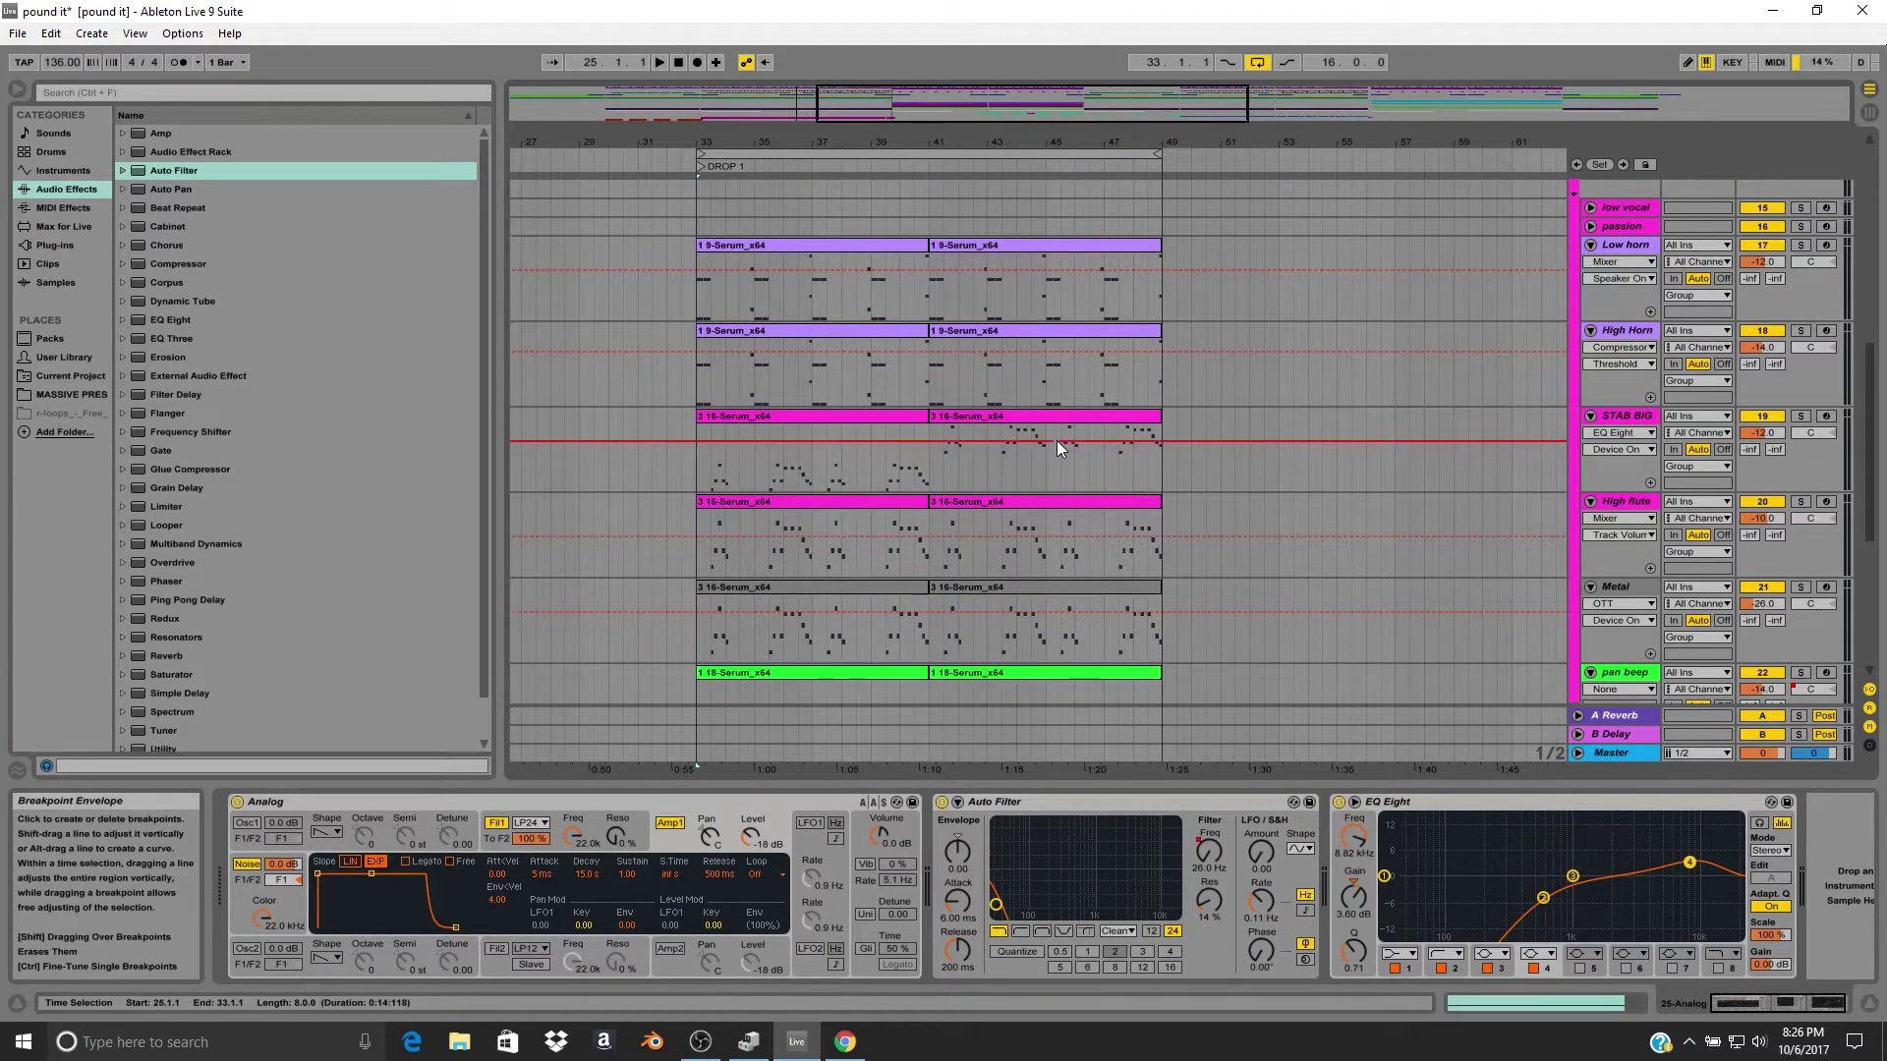
Select the Low horn track's first clip, starting at bar 33.
{"action": "scroll", "coordinate": [1041, 441], "scroll_direction": "up", "scroll_amount": 2}
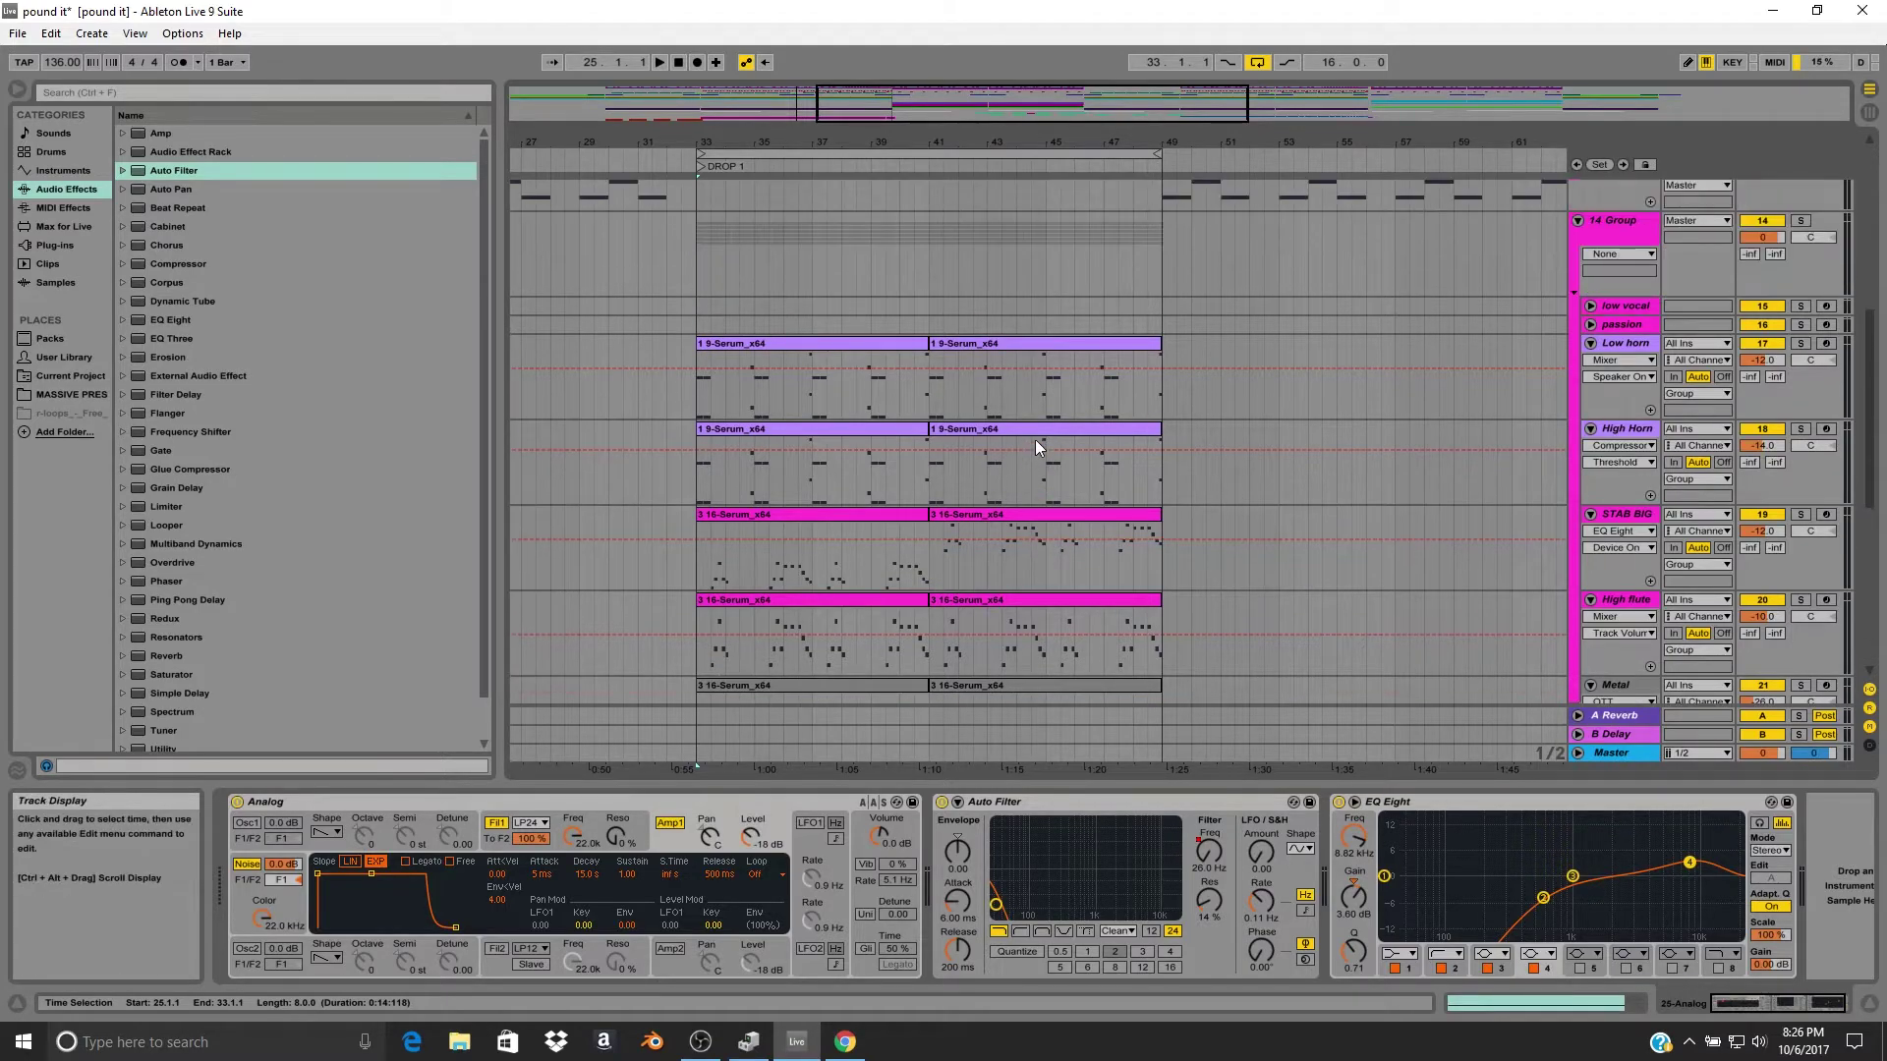
{"action": "left_click", "coordinate": [885, 351]}
{"action": "left_click", "coordinate": [889, 340]}
{"action": "scroll", "coordinate": [935, 450], "scroll_direction": "up", "scroll_amount": 5}
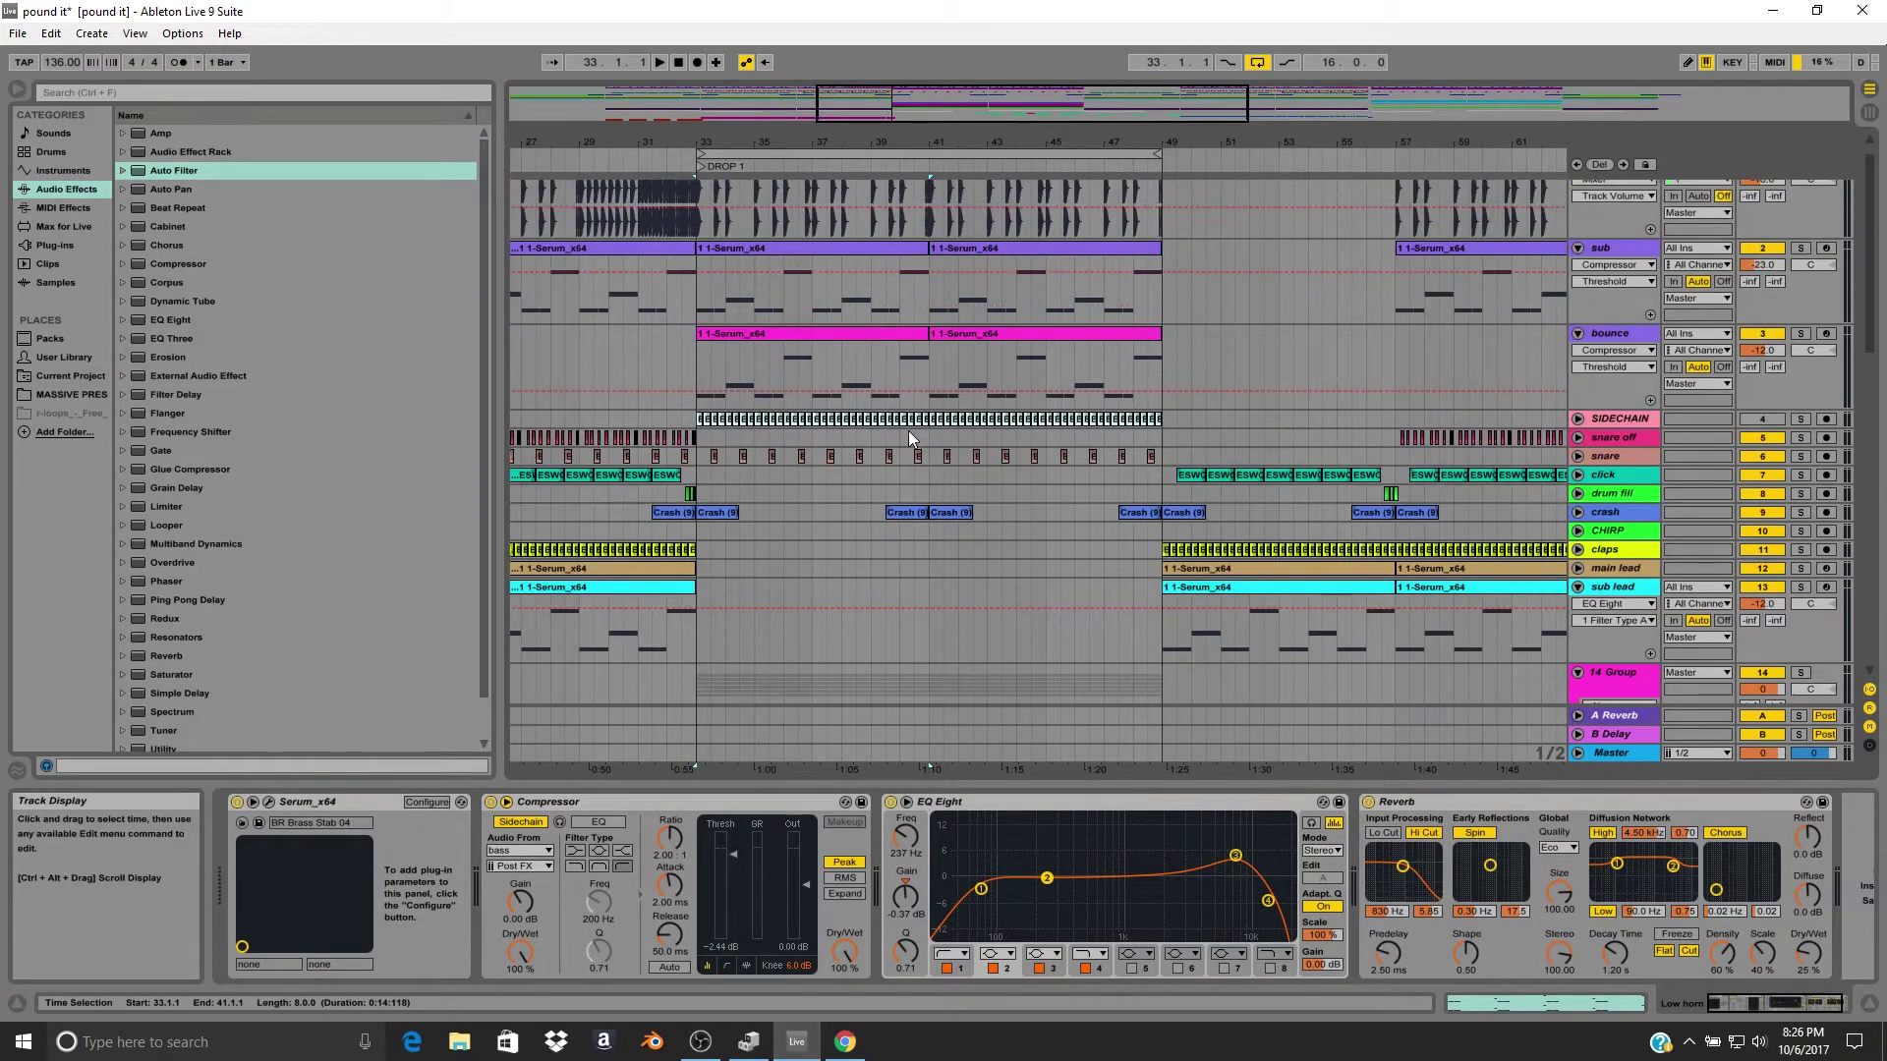
Select the whole first drop across all tracks, bars 33 to 49, and review its layers from bass to pan beep.
{"action": "scroll", "coordinate": [908, 430], "scroll_direction": "up", "scroll_amount": 1}
{"action": "left_click", "coordinate": [892, 152]}
{"action": "left_click_drag", "start_coordinate": [891, 141], "coordinate": [892, 193]}
{"action": "scroll", "coordinate": [962, 480], "scroll_direction": "down", "scroll_amount": 5}
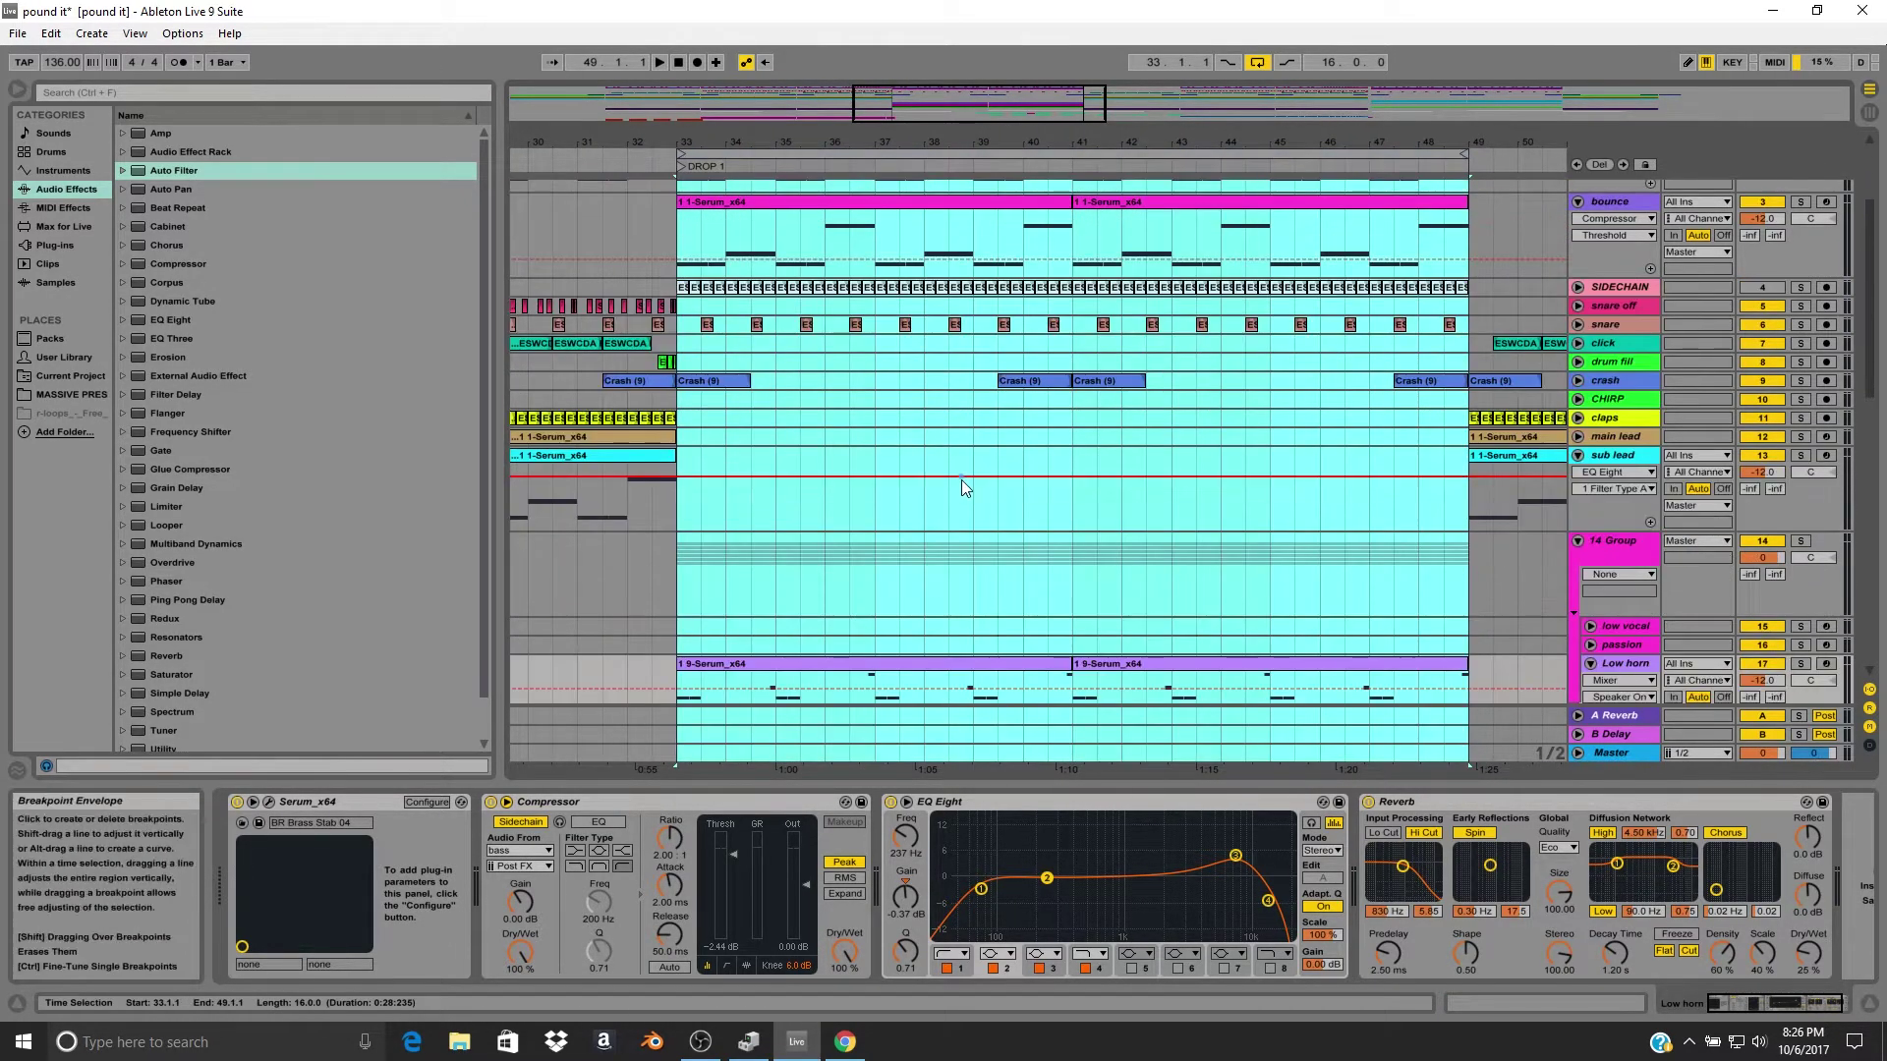
{"action": "scroll", "coordinate": [961, 480], "scroll_direction": "down", "scroll_amount": 5}
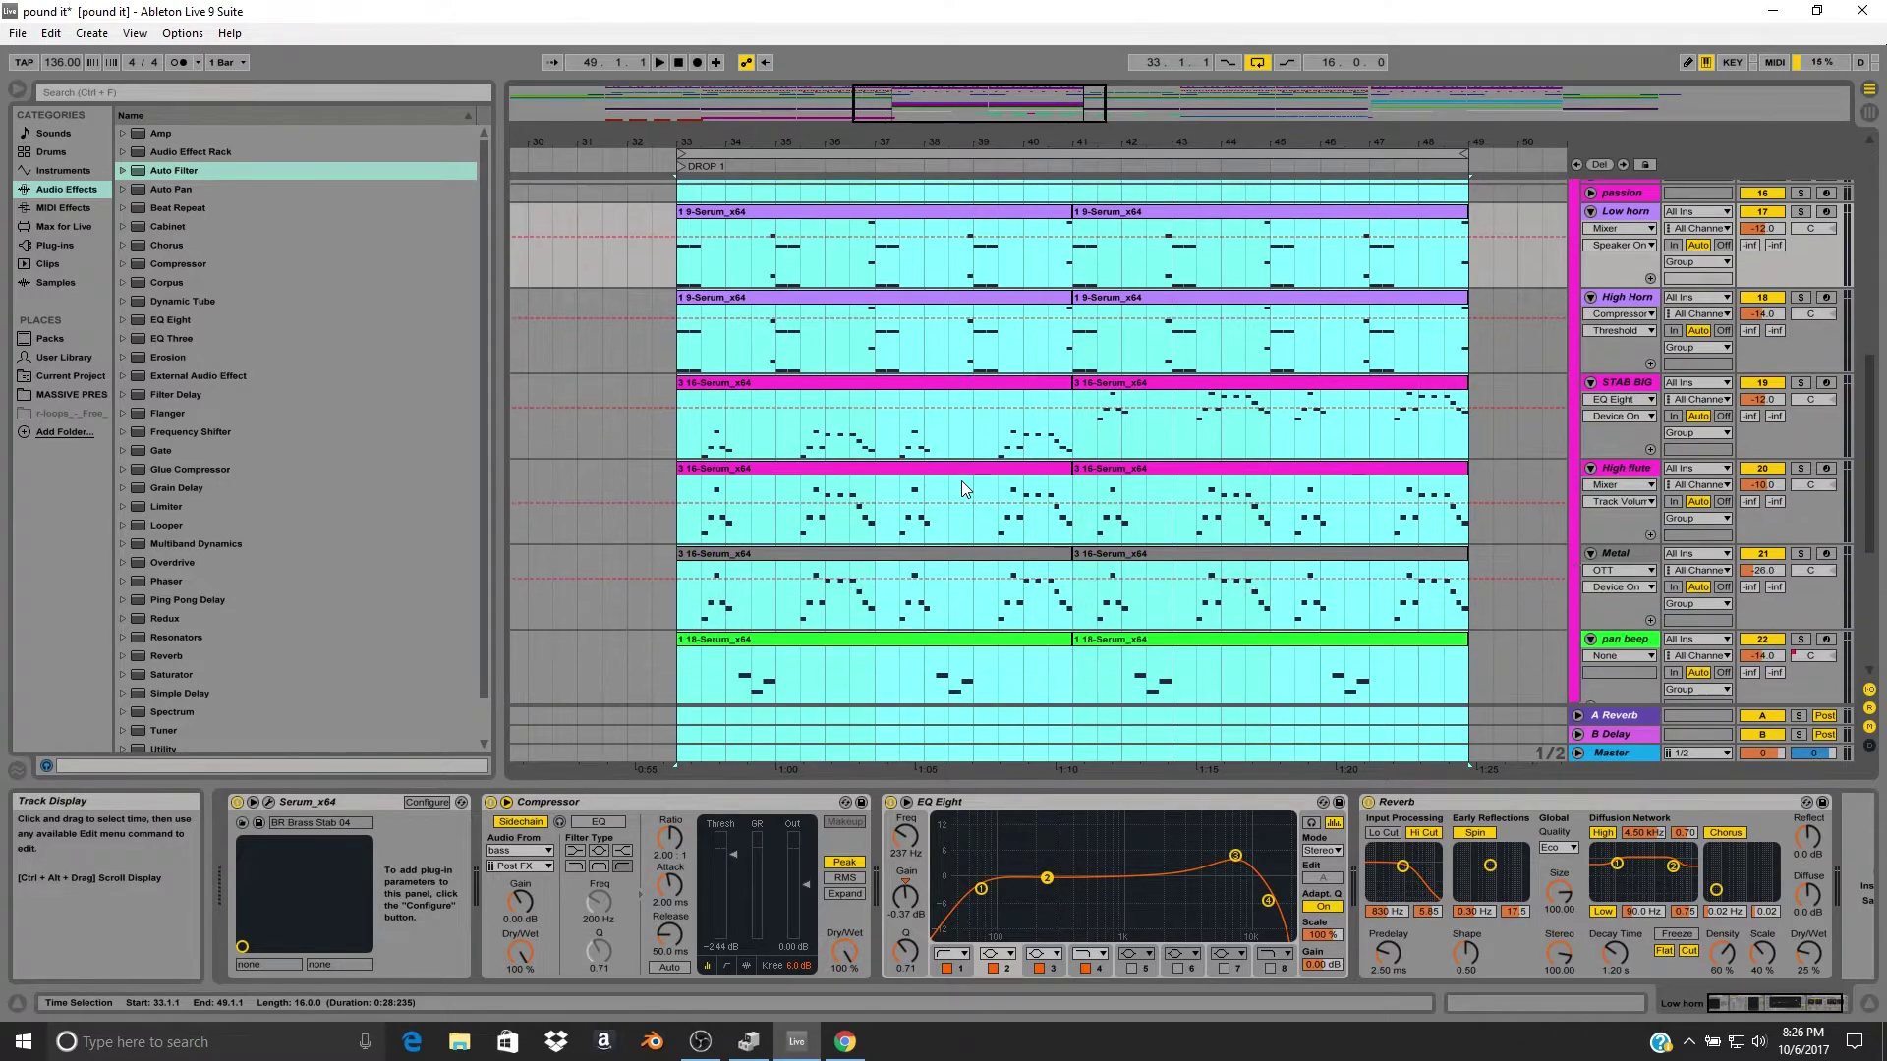
{"action": "scroll", "coordinate": [961, 481], "scroll_direction": "up", "scroll_amount": 10}
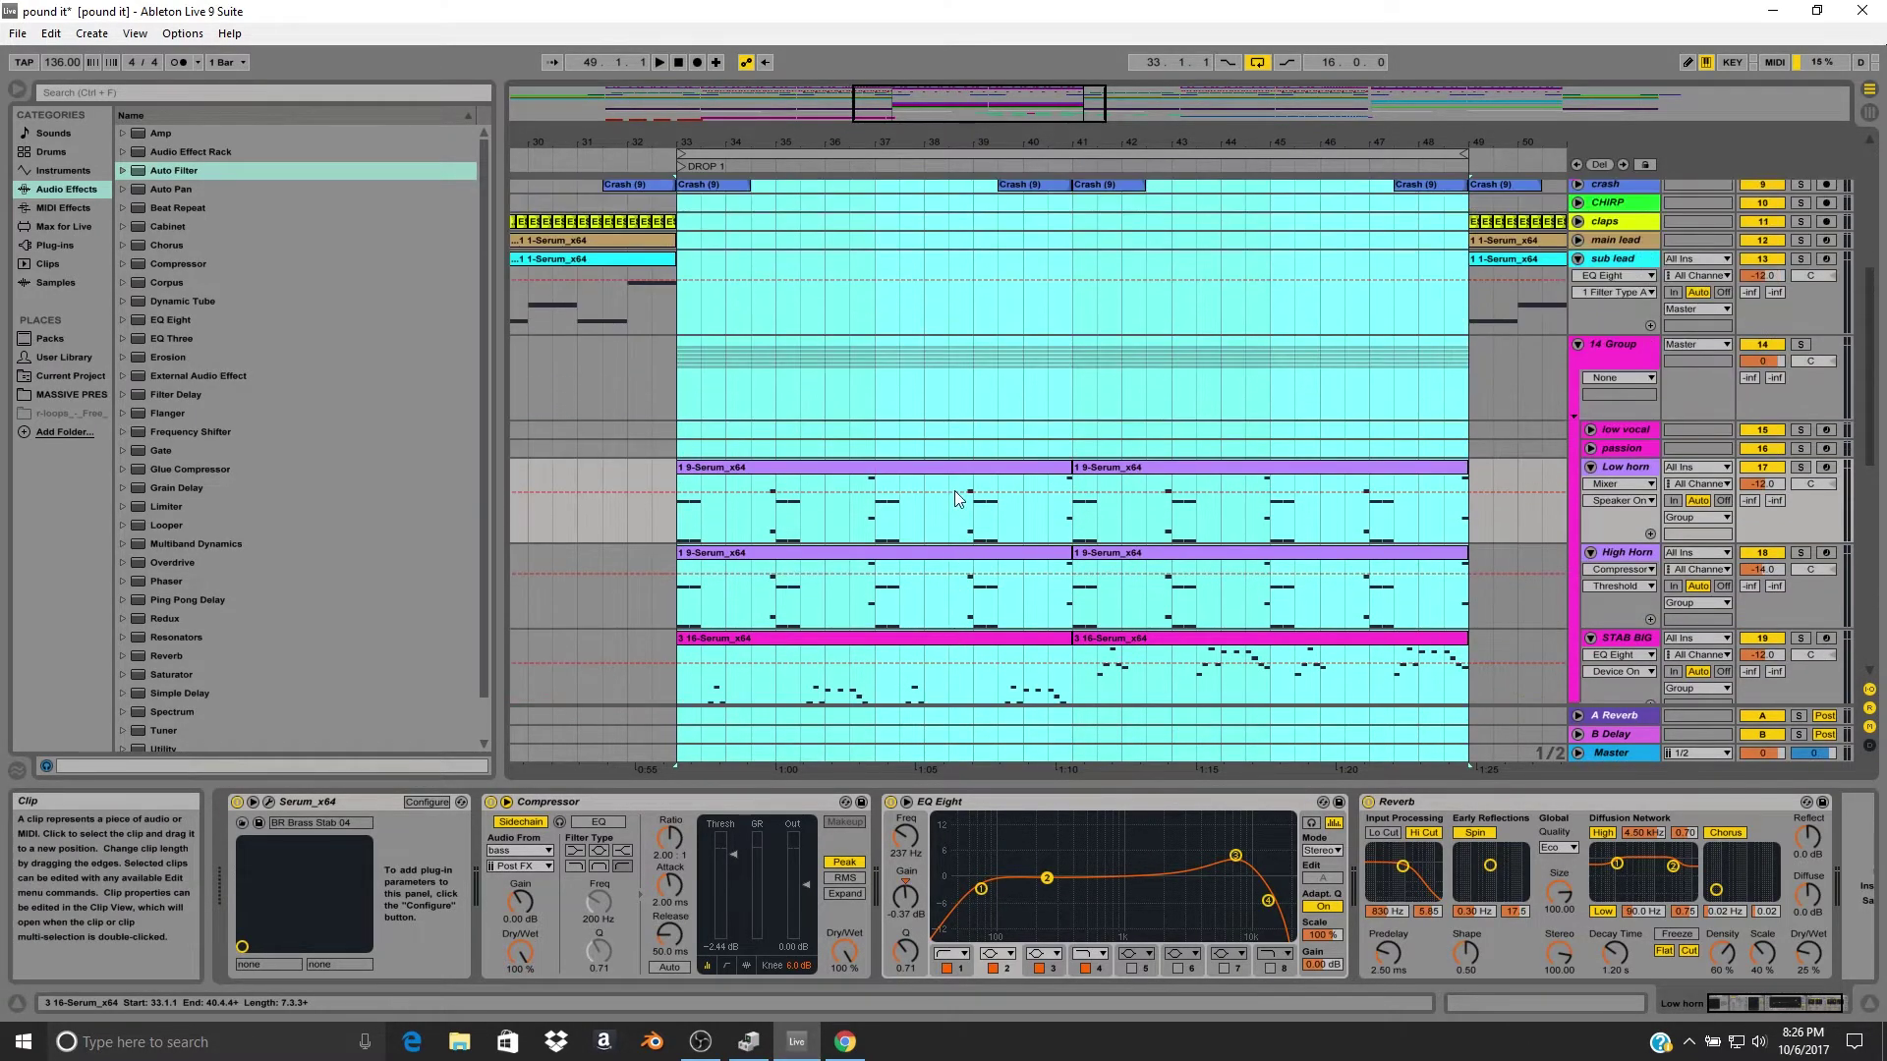
{"action": "scroll", "coordinate": [944, 487], "scroll_direction": "up", "scroll_amount": 5}
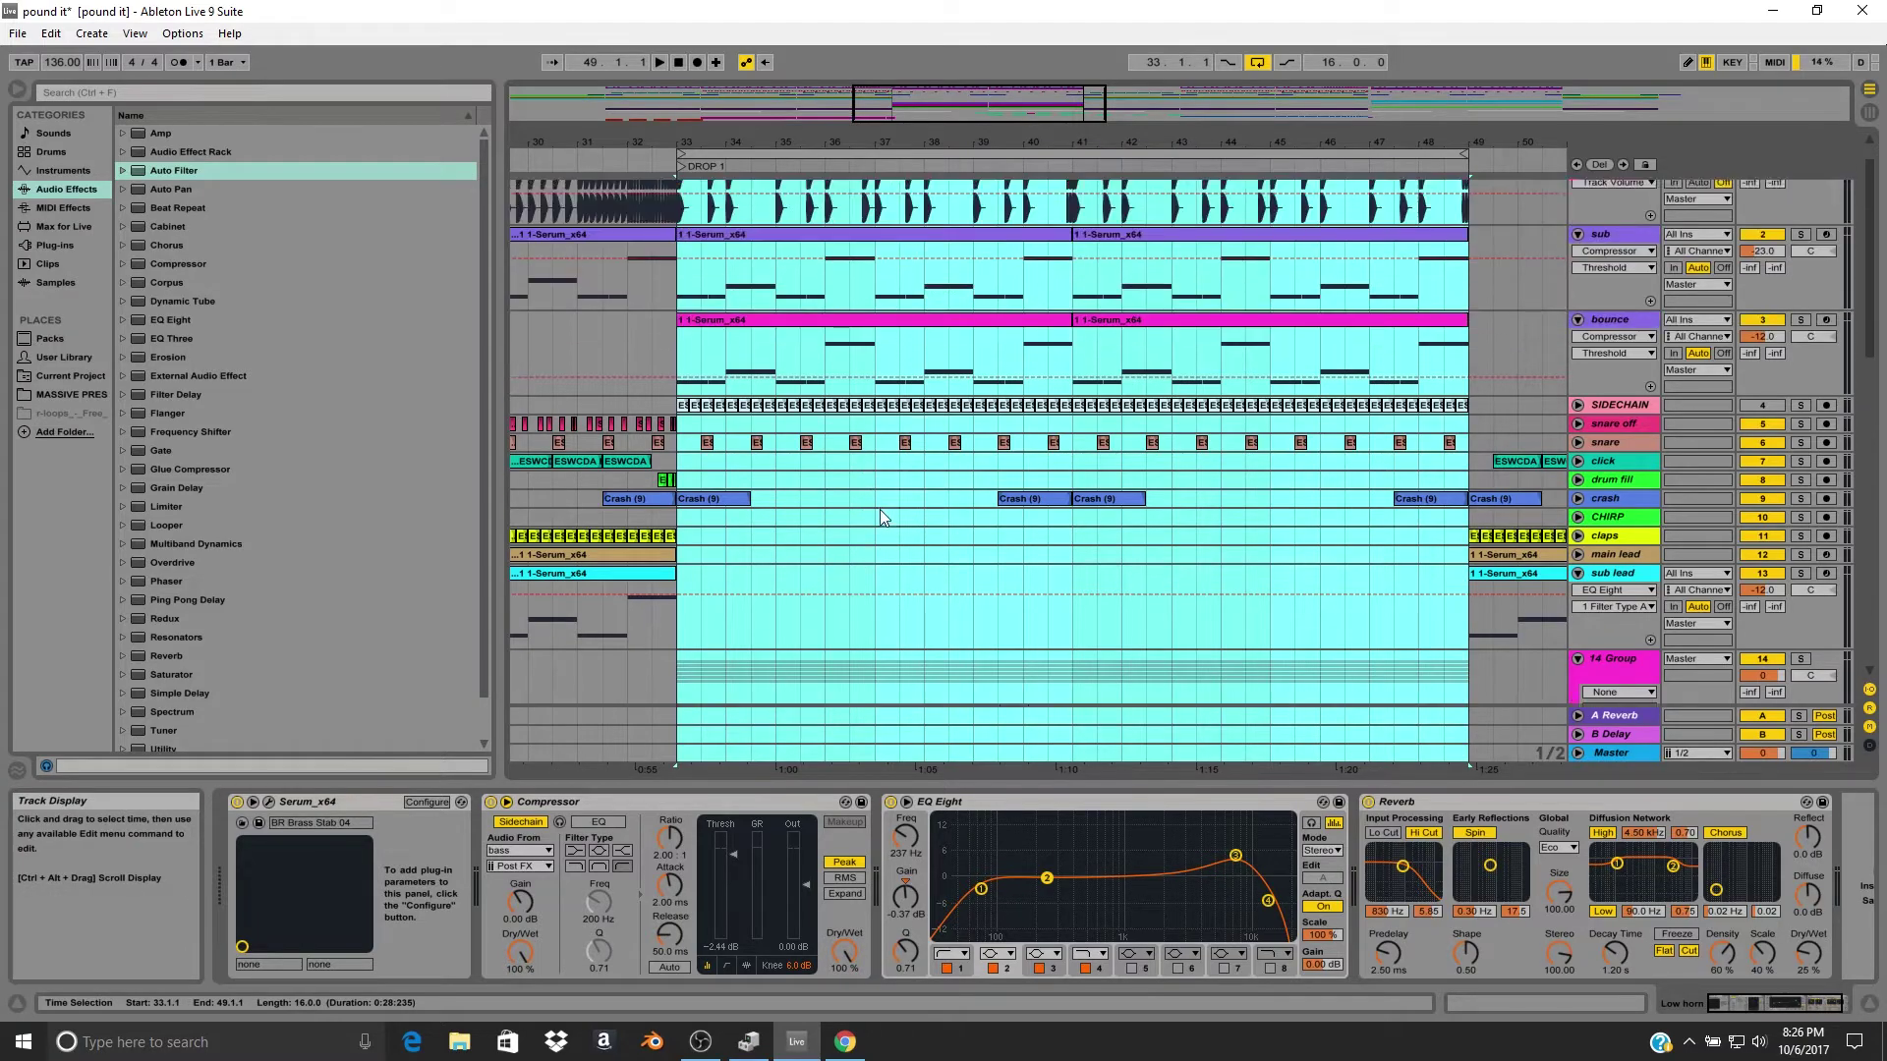
Audition the bounce track soloed from bar 33, stop playback, and clear the solo.
{"action": "left_click", "coordinate": [677, 316]}
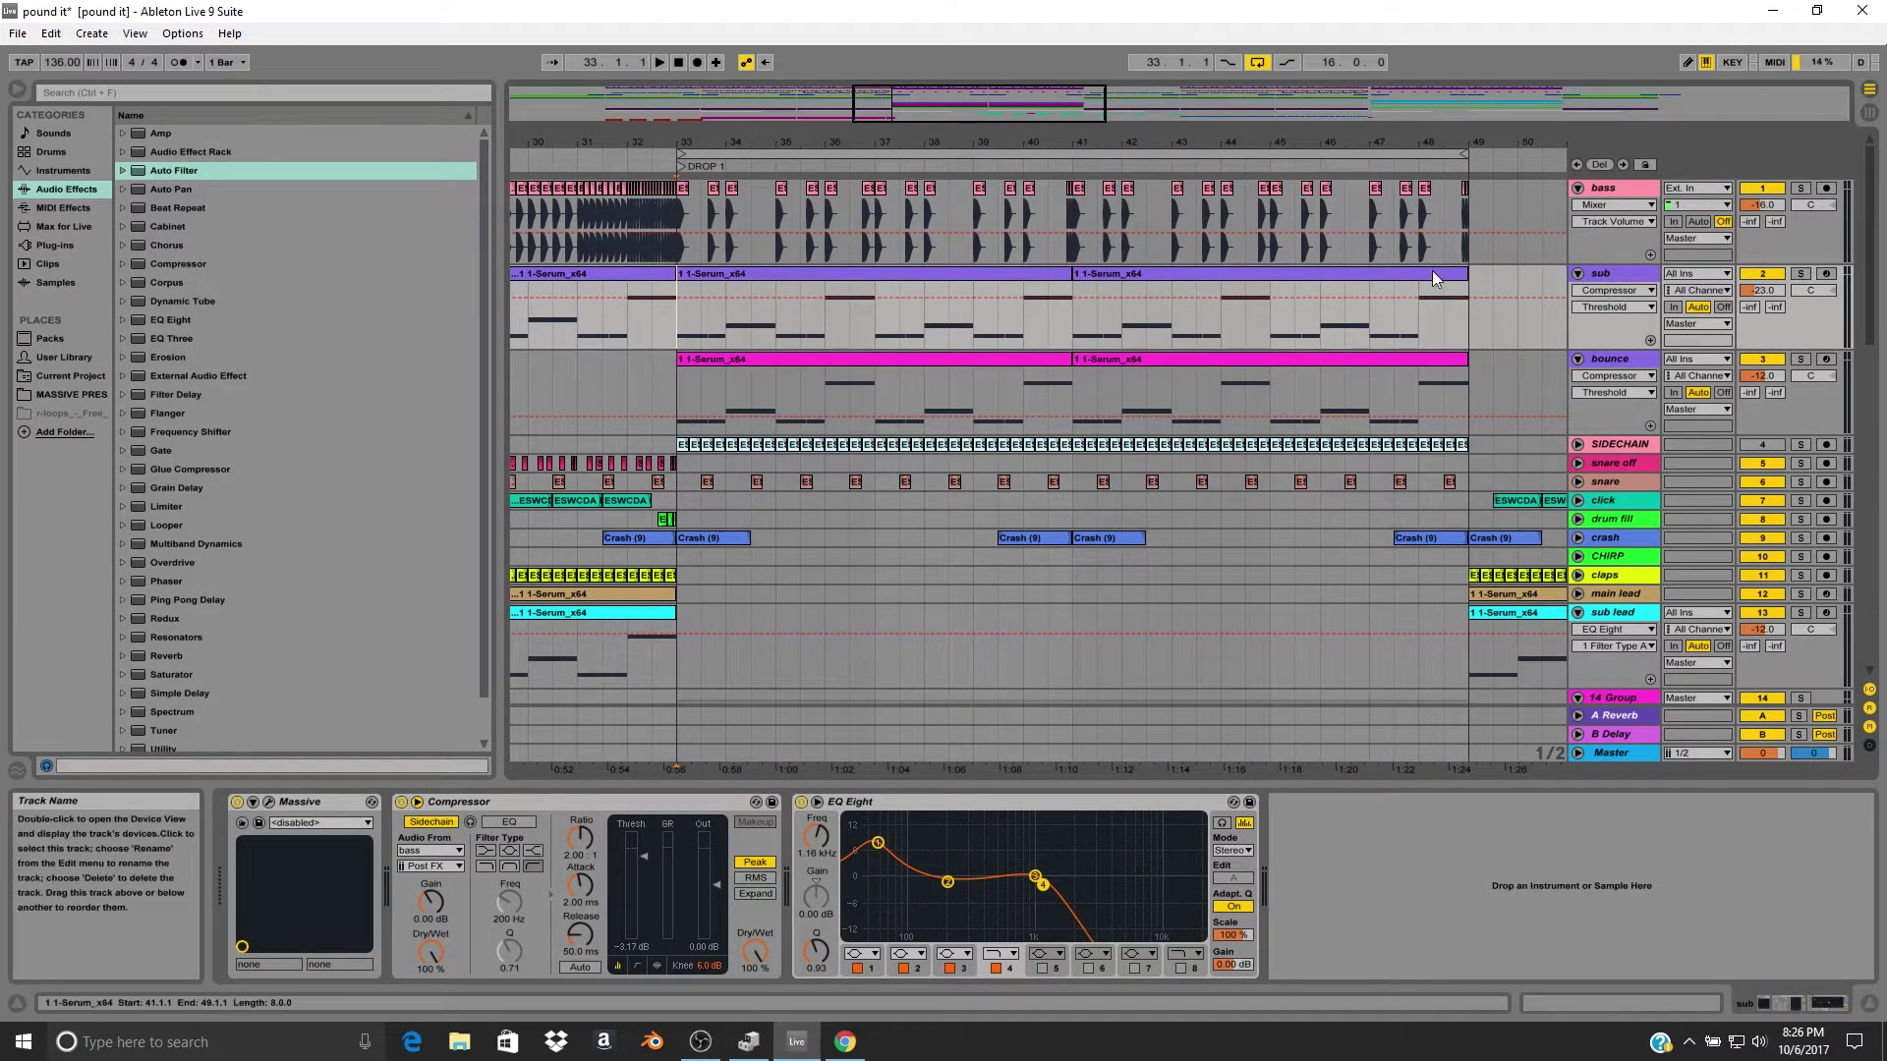
{"action": "left_click", "coordinate": [831, 154]}
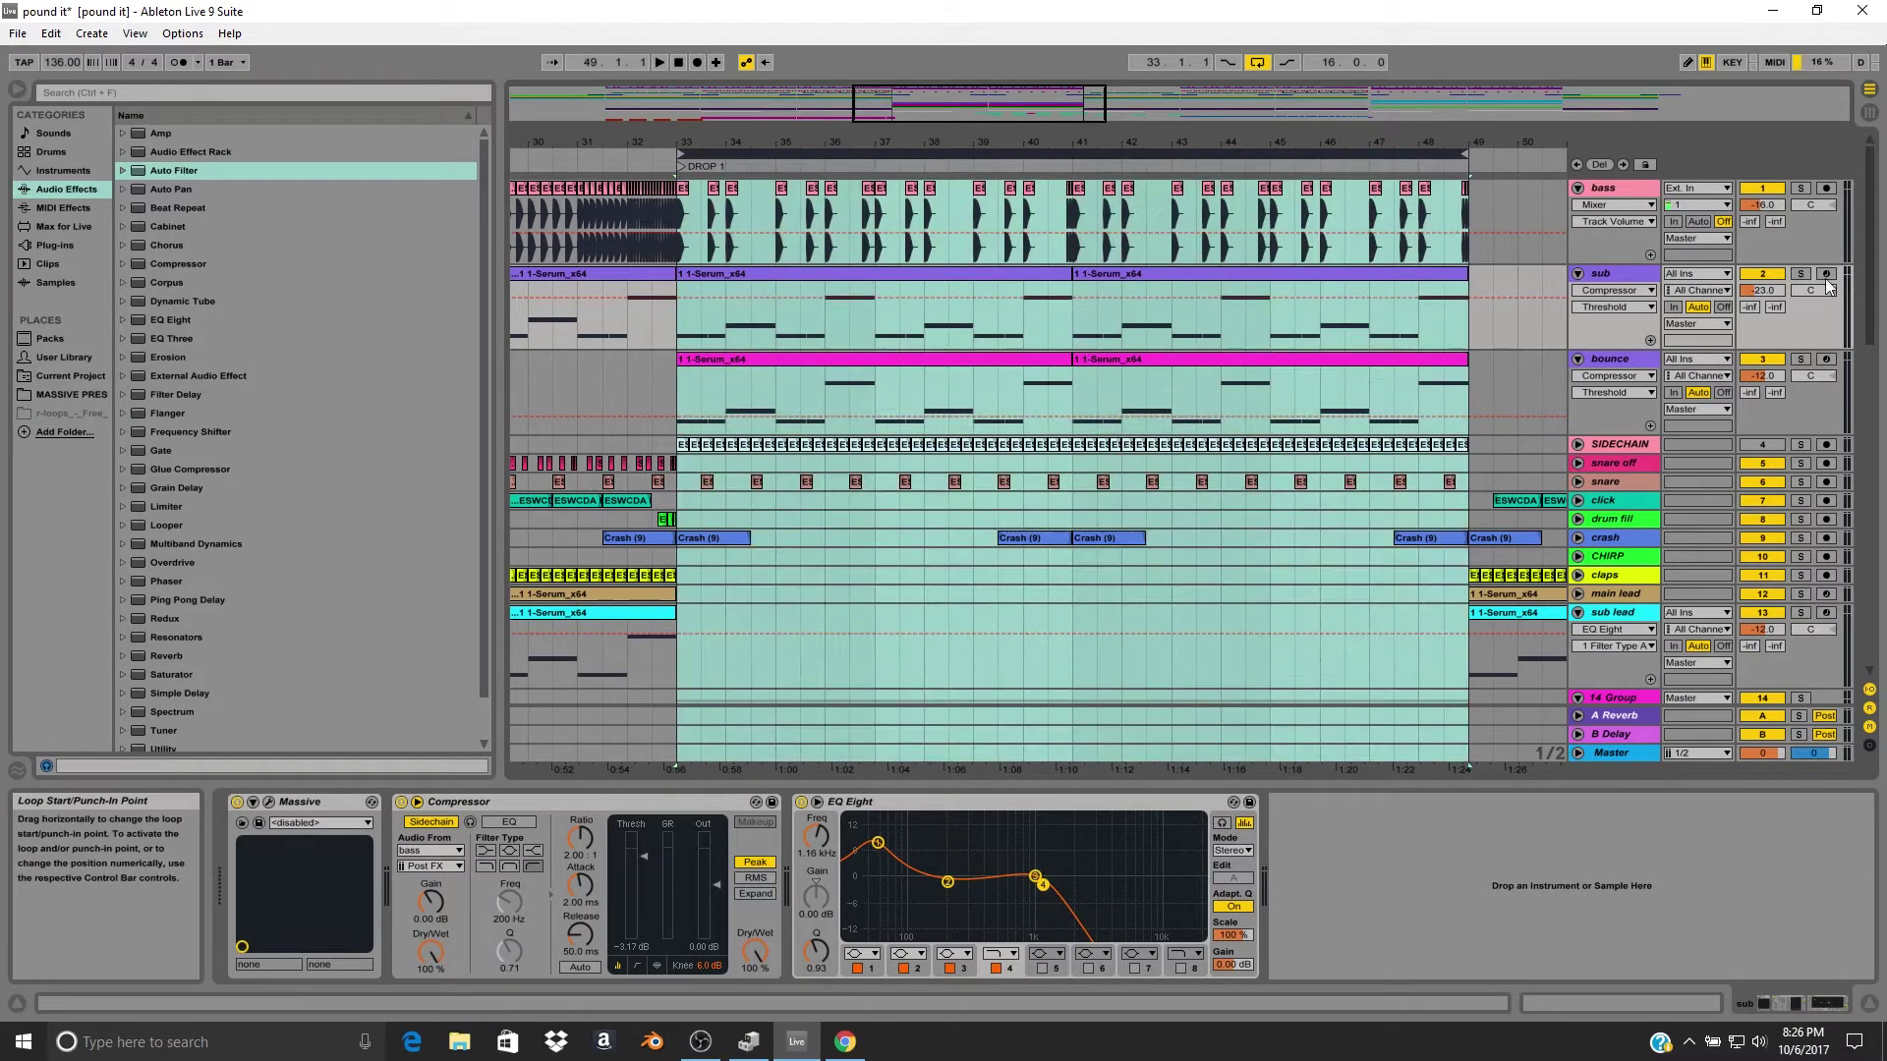
{"action": "left_click", "coordinate": [1799, 358]}
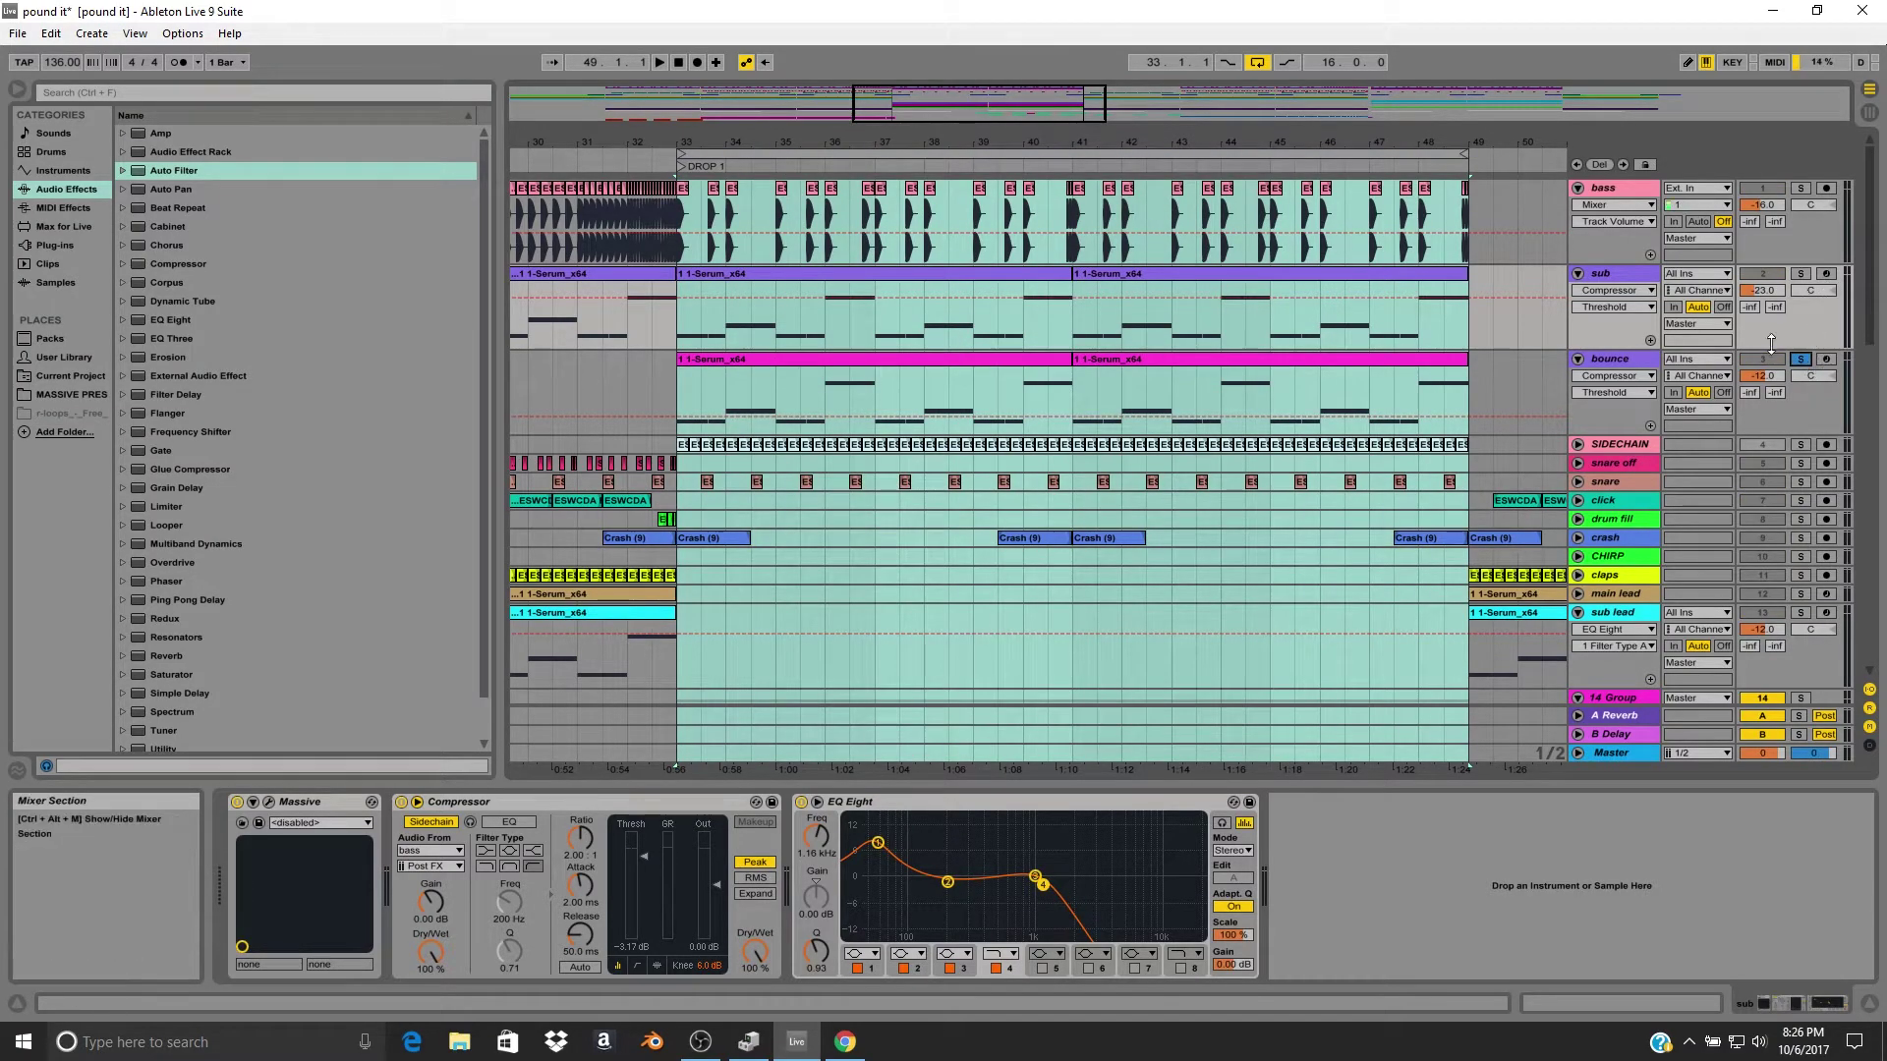
{"action": "key", "text": "space"}
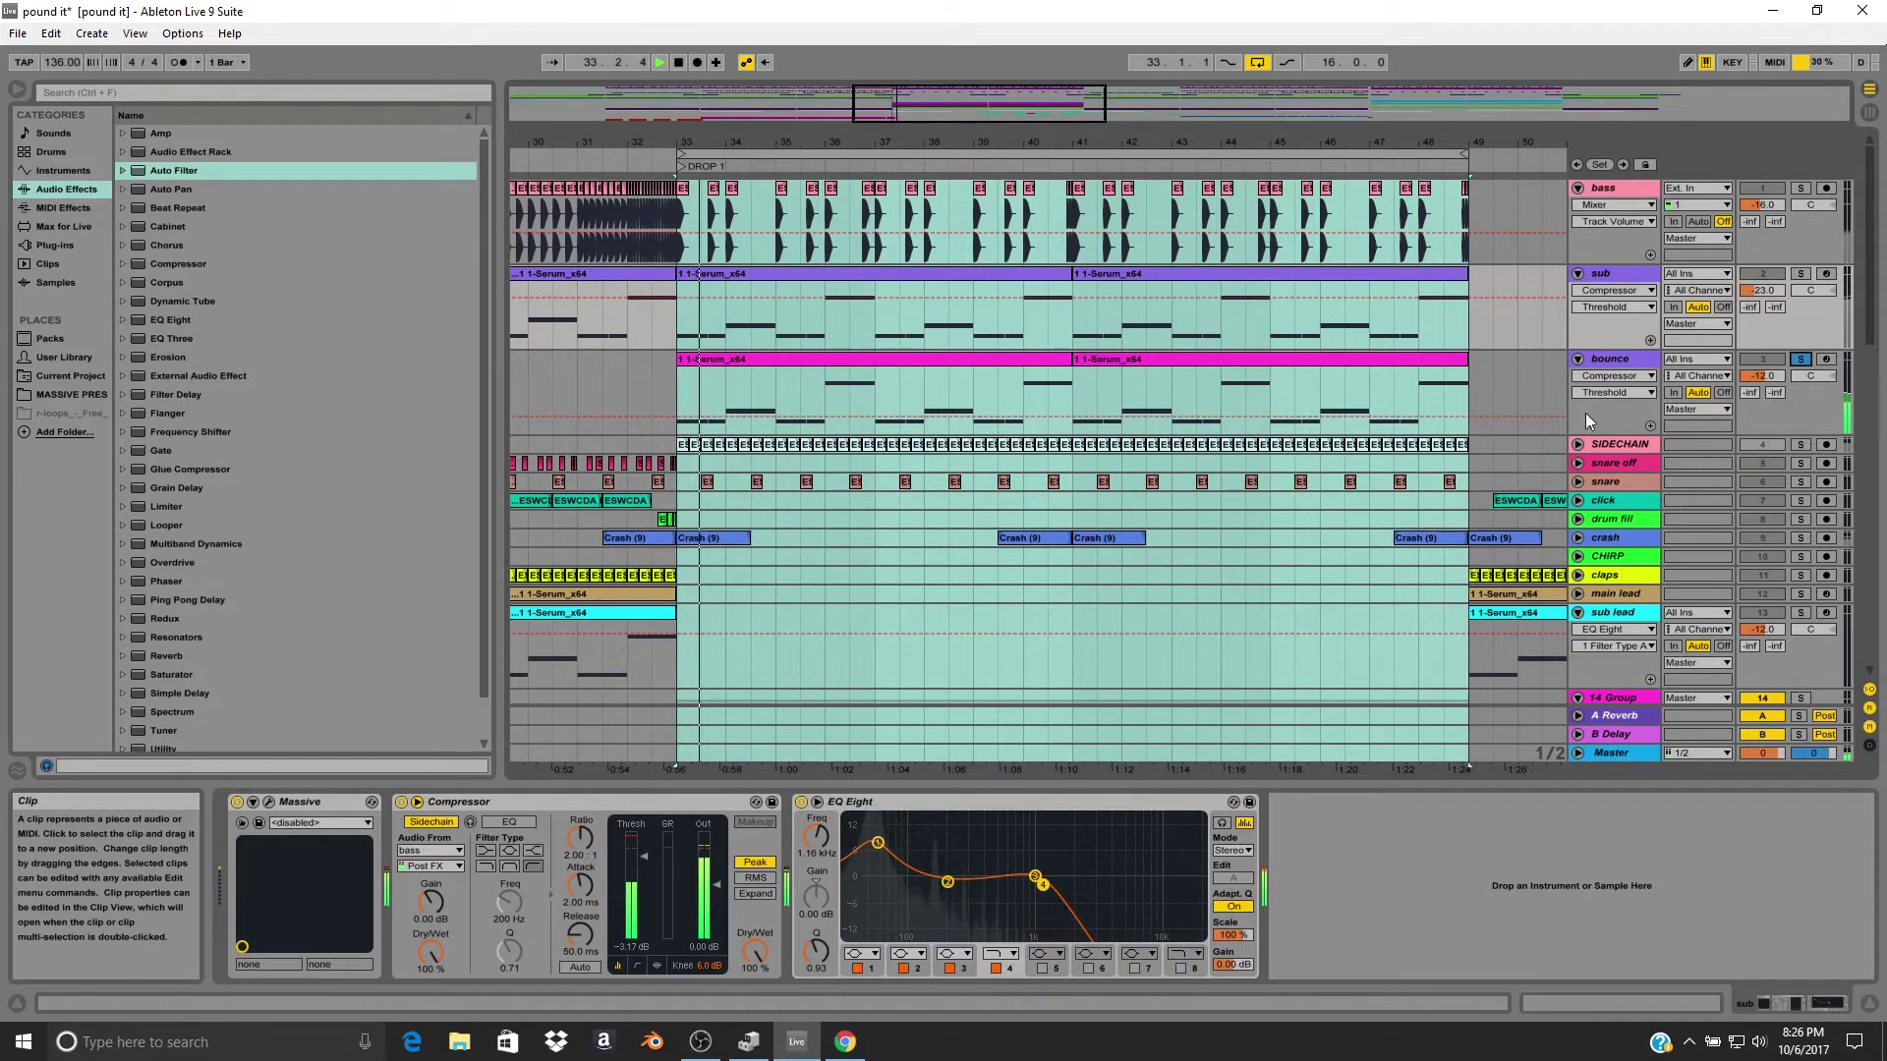
{"action": "key", "text": "space"}
{"action": "left_click", "coordinate": [1799, 358]}
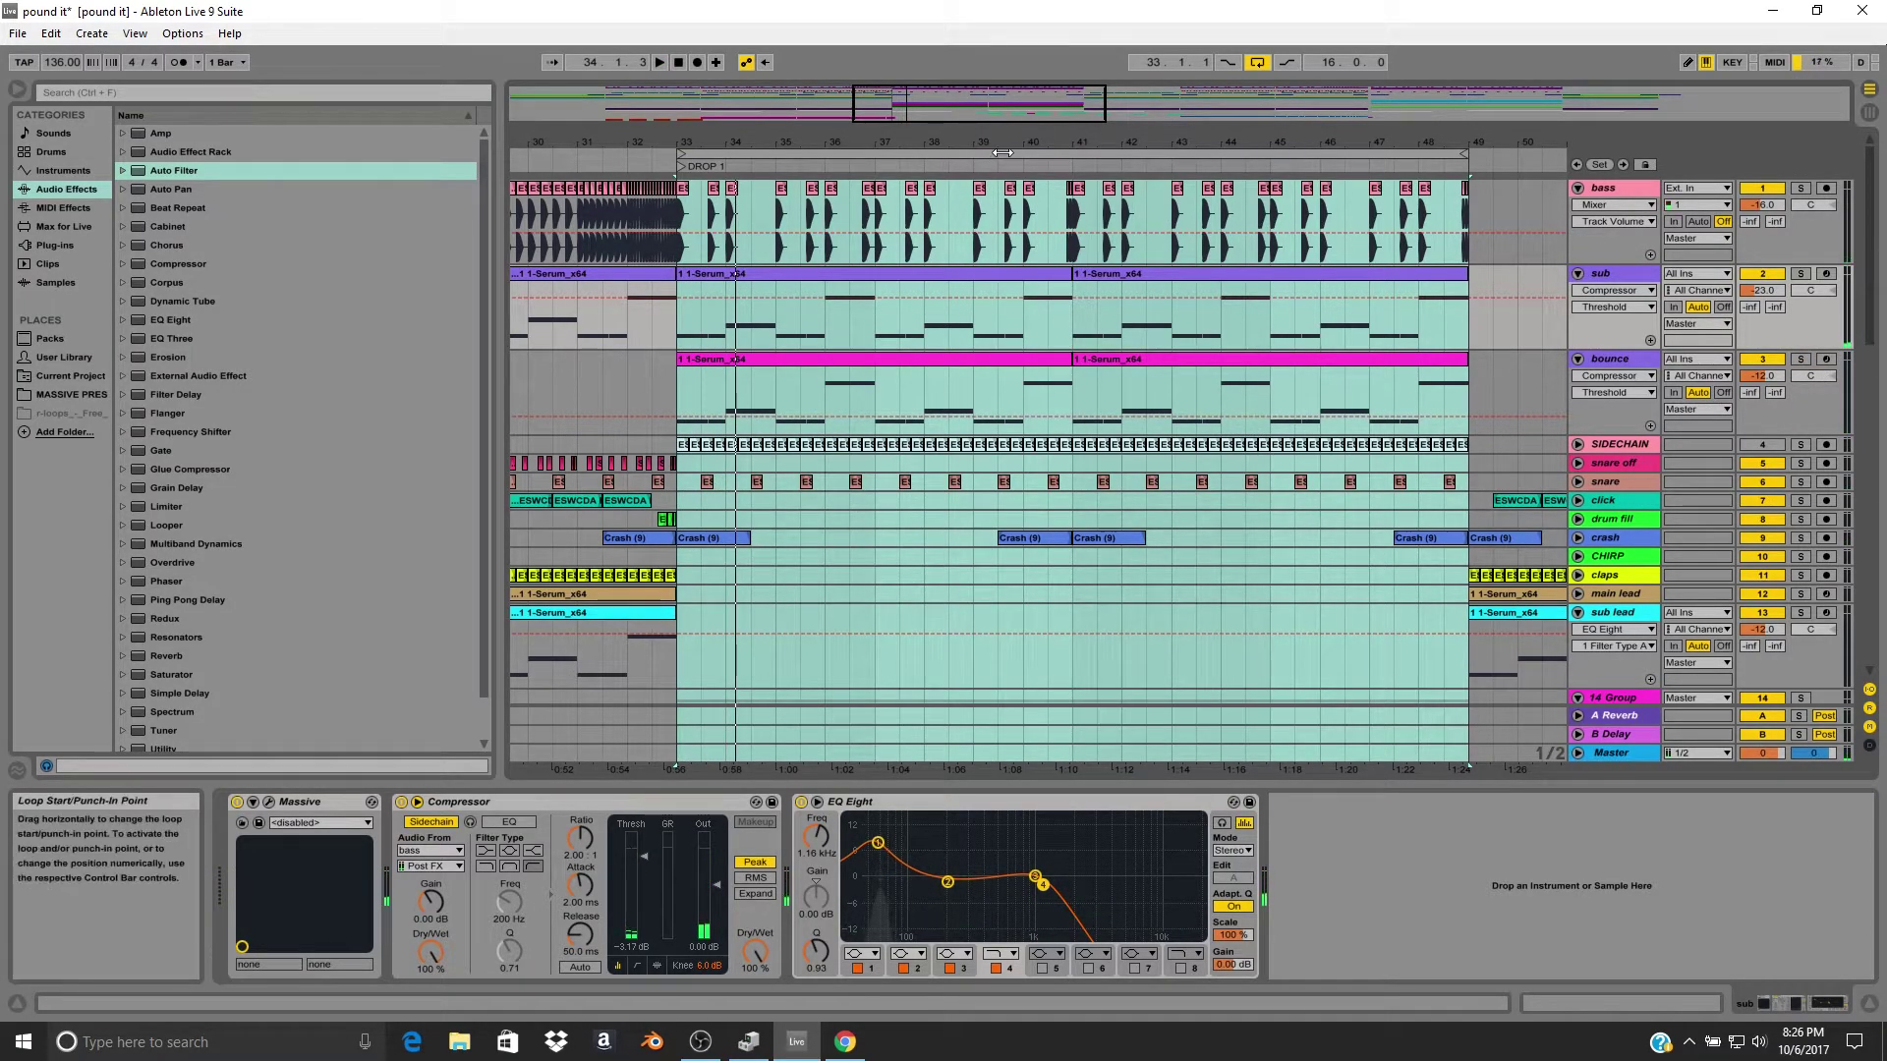
Play the first drop with all tracks active while reviewing its layers down to the 27 Group.
{"action": "key", "text": "space"}
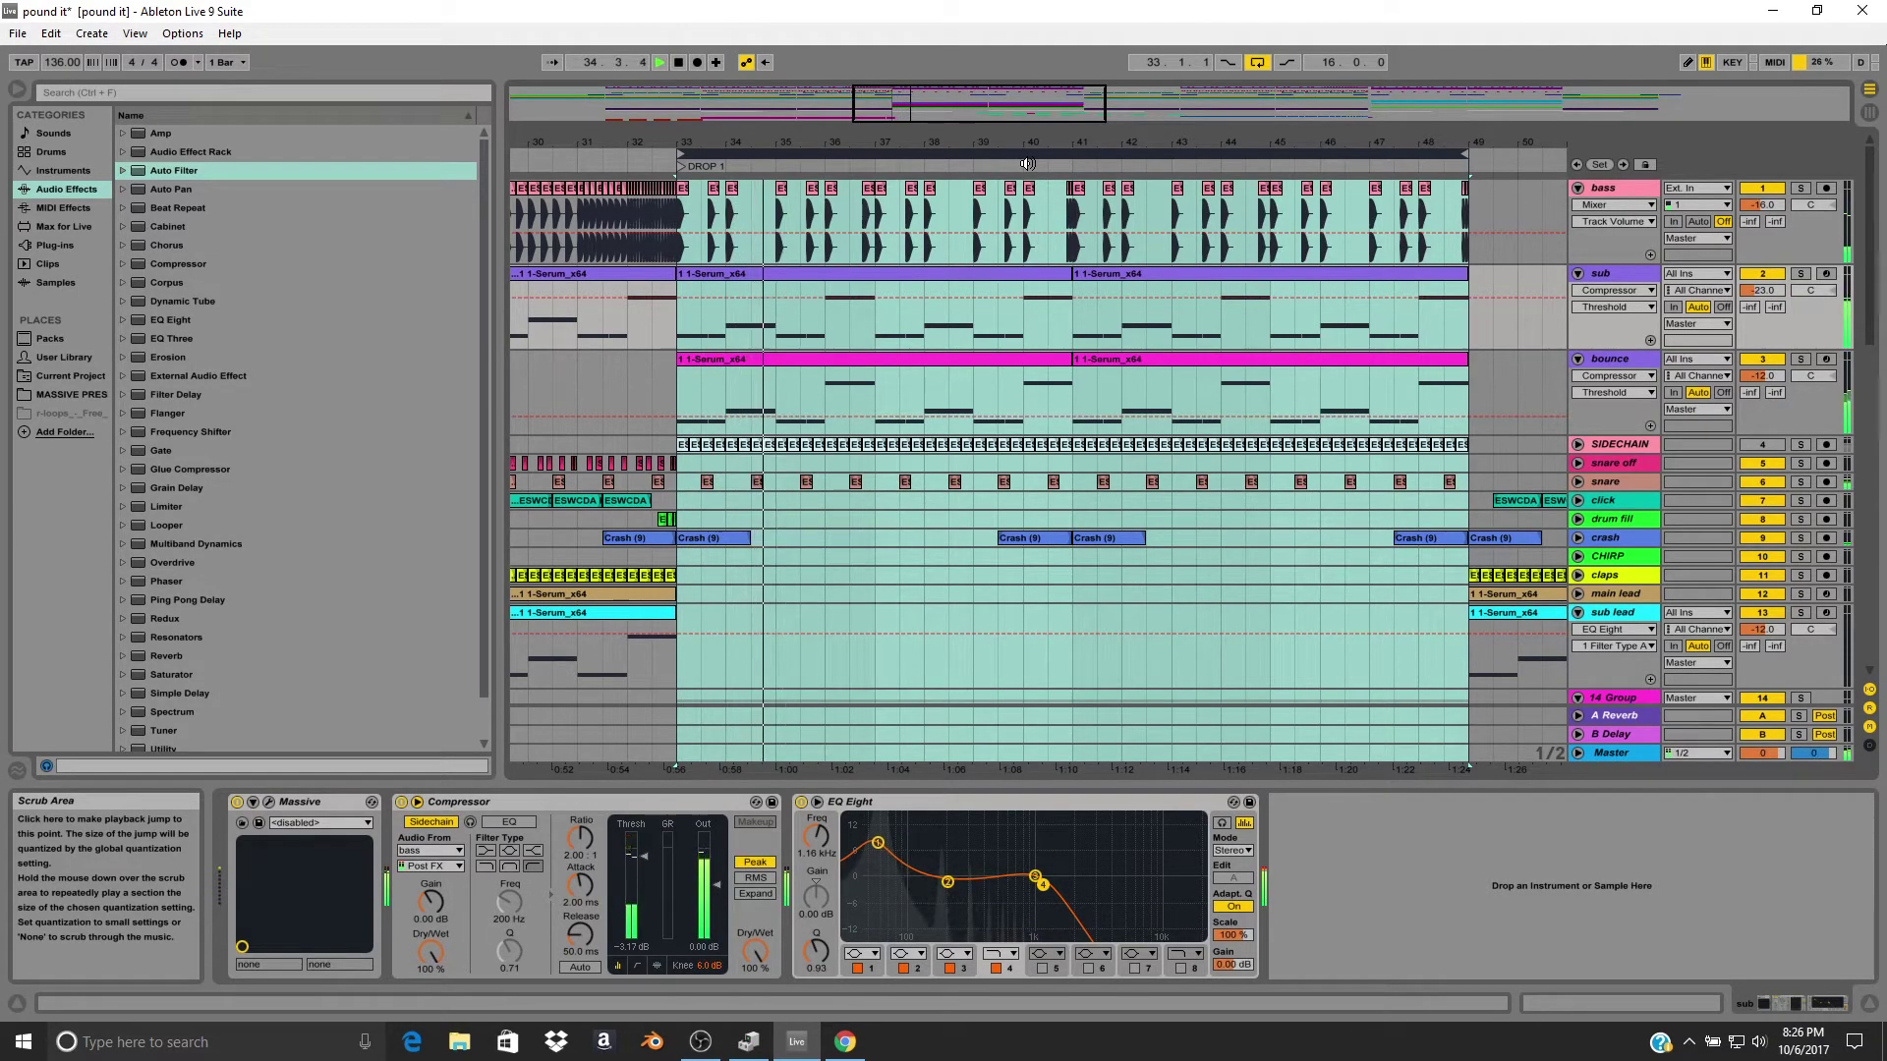
{"action": "scroll", "coordinate": [1023, 312], "scroll_direction": "down", "scroll_amount": 10}
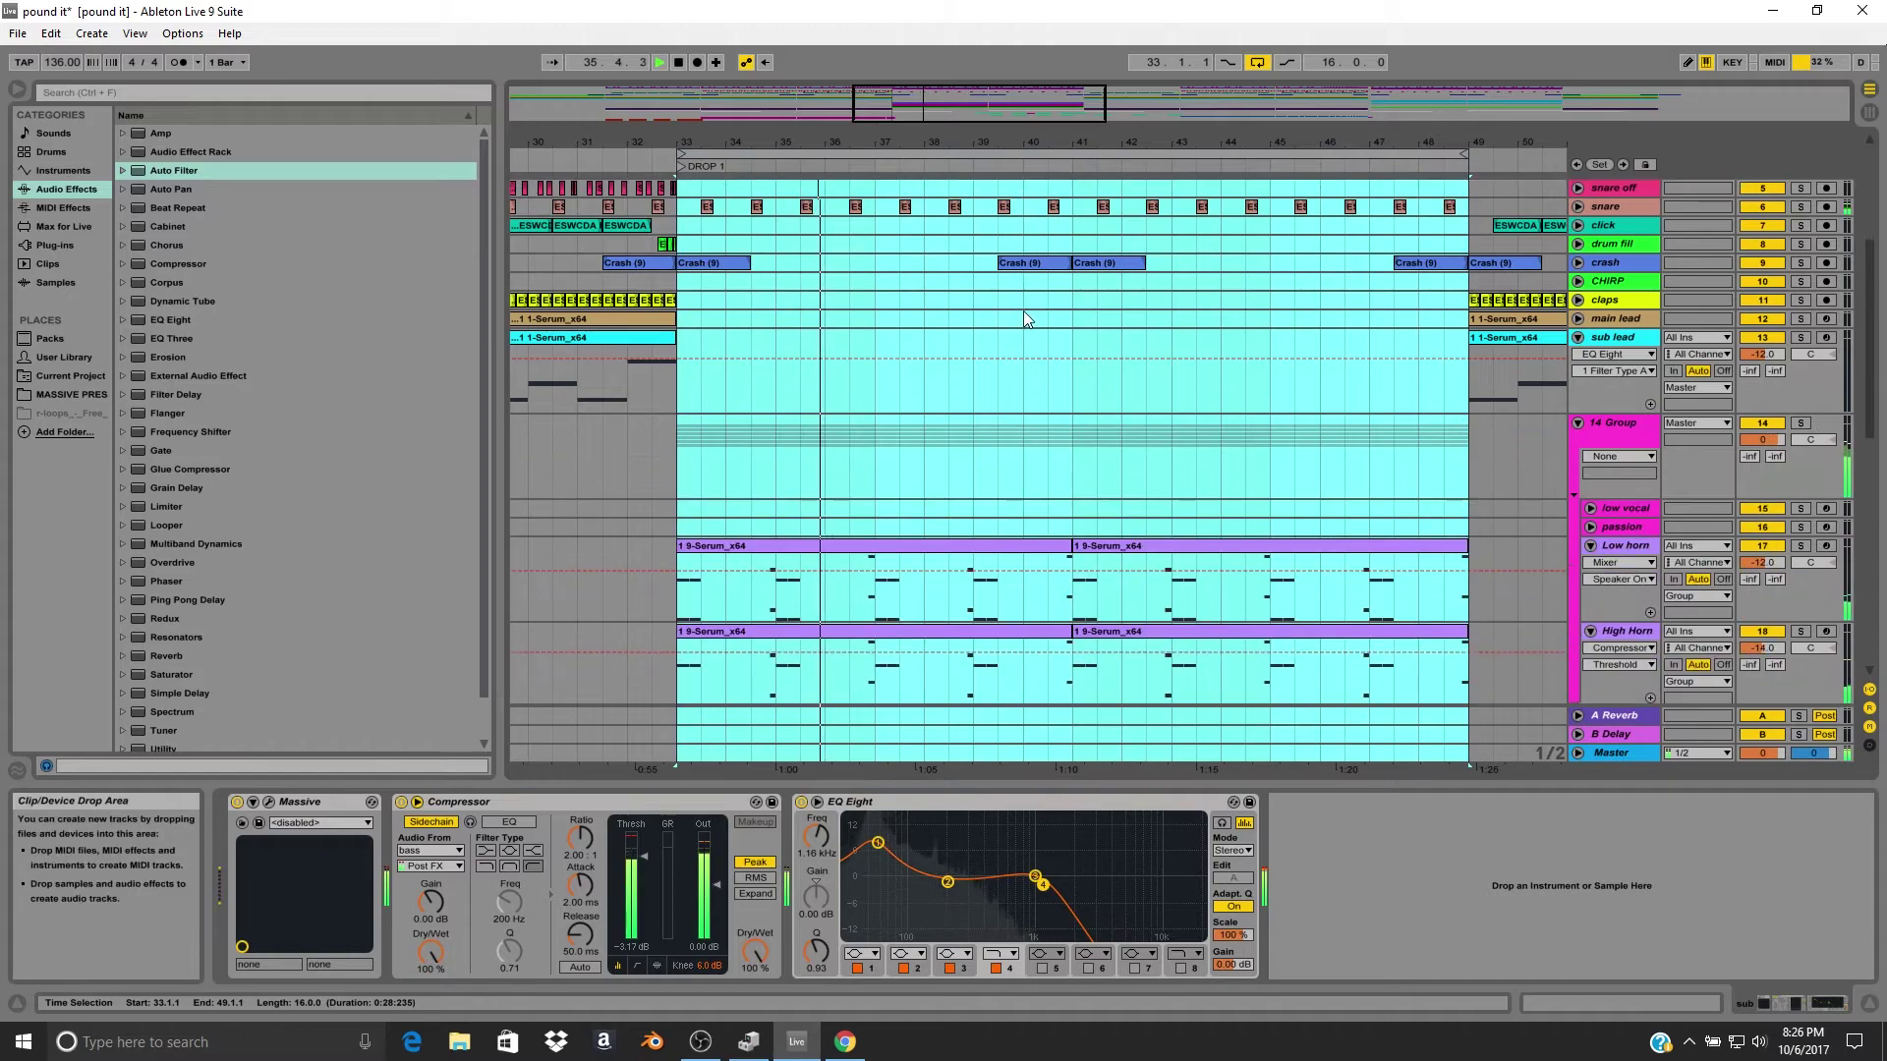
{"action": "scroll", "coordinate": [1024, 311], "scroll_direction": "down", "scroll_amount": 10}
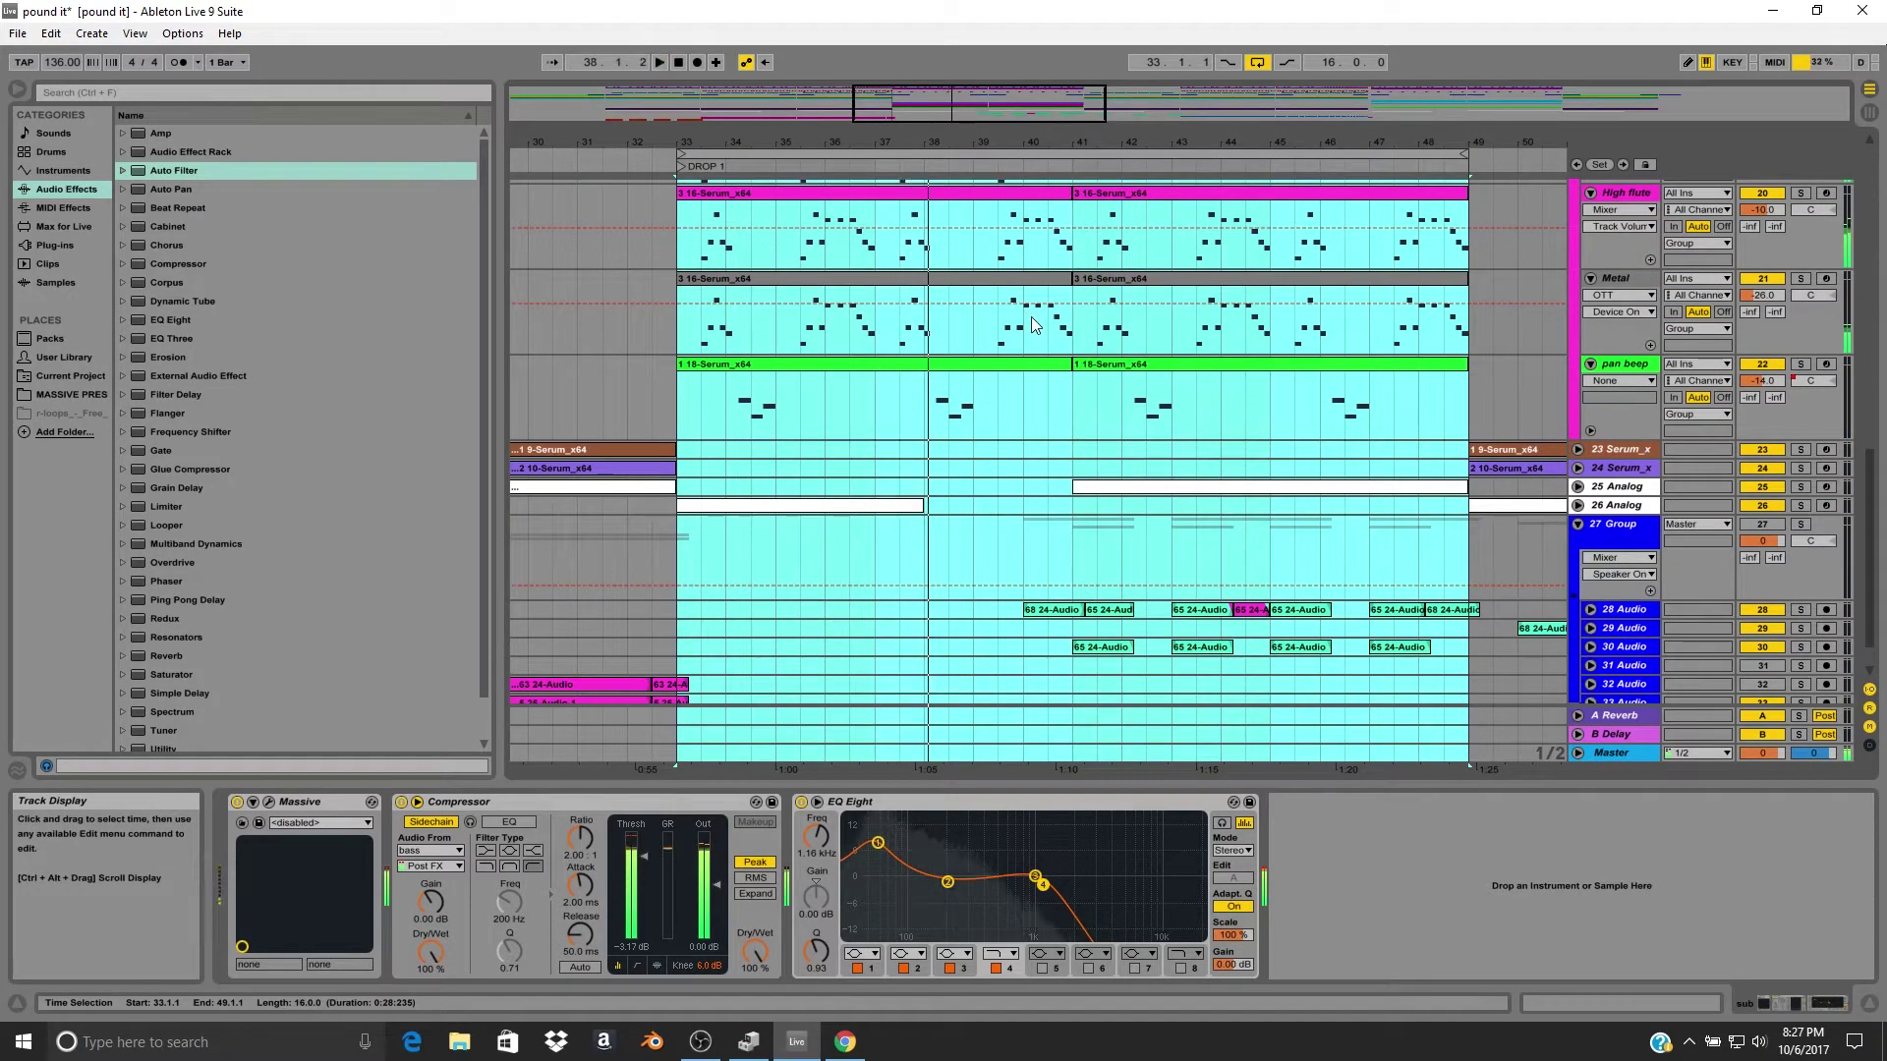
Move the 16-bar loop to the second drop so it spans bars 73 to 89.
{"action": "left_click_drag", "start_coordinate": [1010, 145], "coordinate": [880, 145]}
{"action": "scroll", "coordinate": [956, 540], "scroll_direction": "up", "scroll_amount": 3}
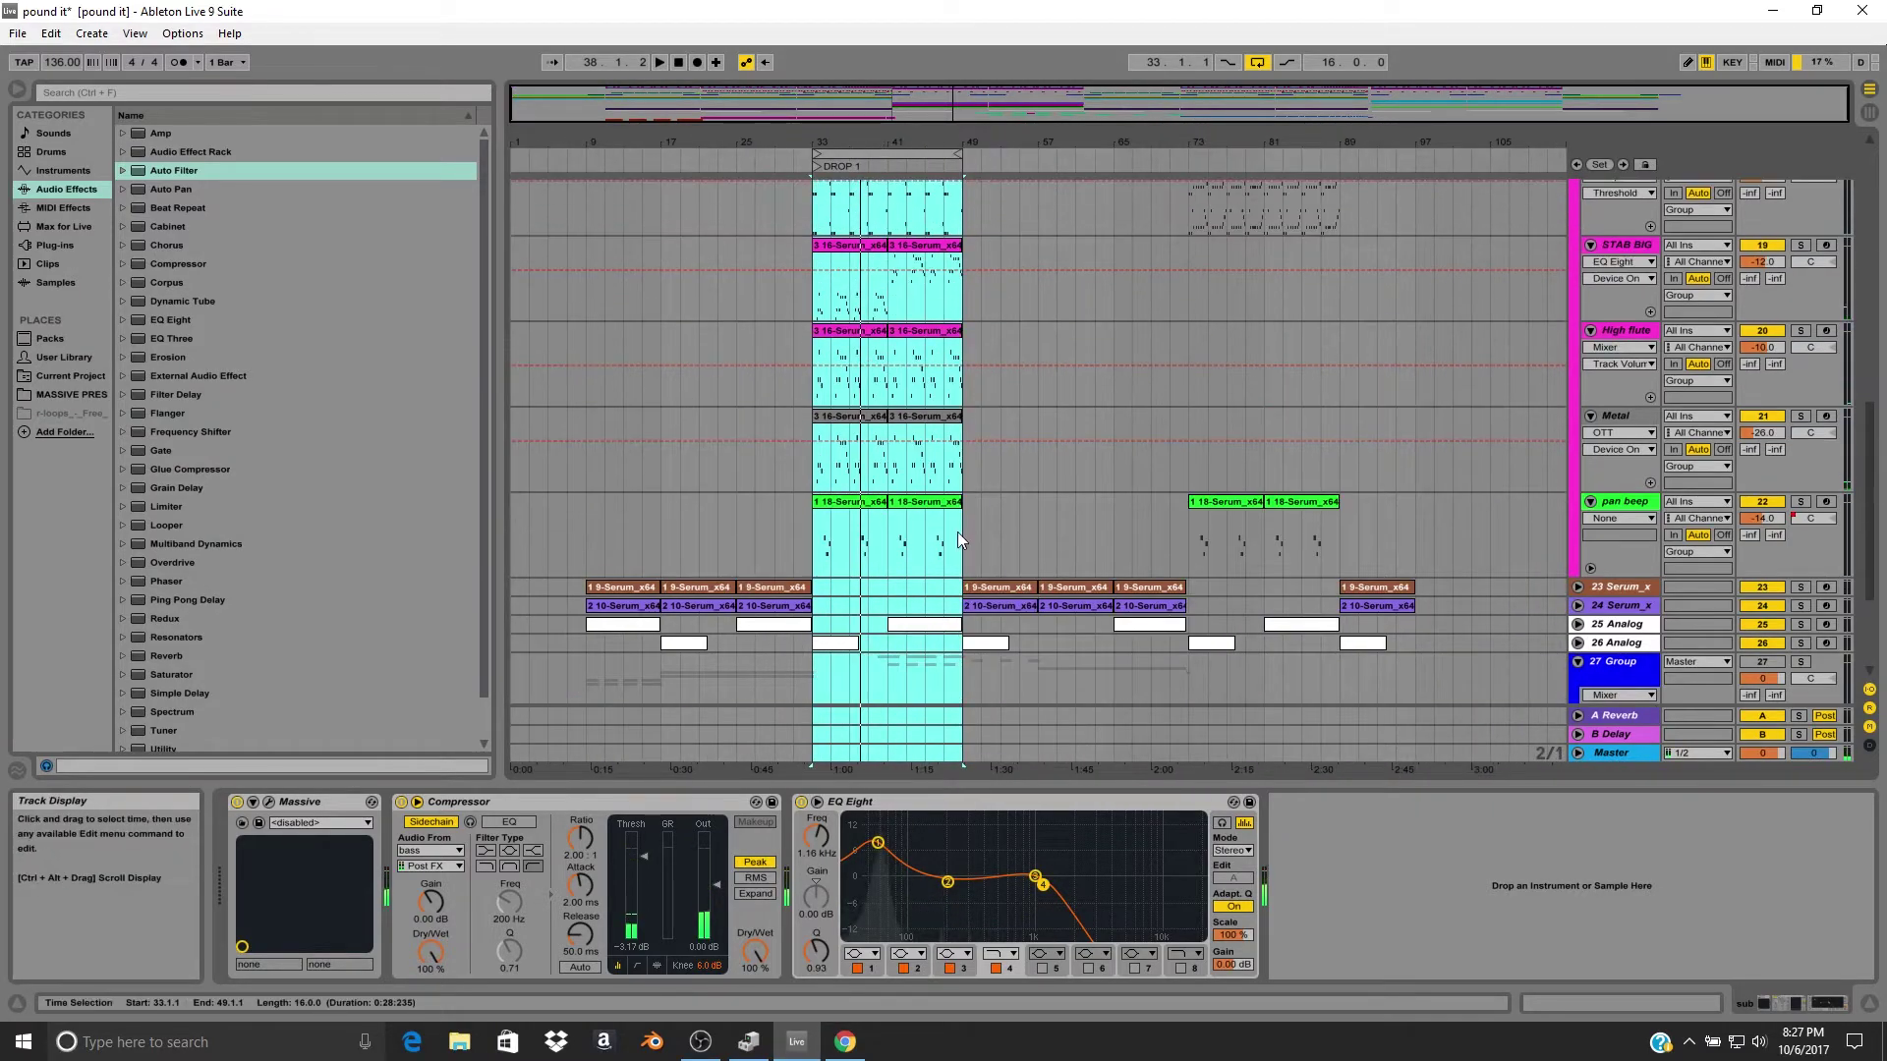
{"action": "scroll", "coordinate": [953, 454], "scroll_direction": "up", "scroll_amount": 5}
{"action": "left_click_drag", "start_coordinate": [879, 151], "coordinate": [1192, 243]}
{"action": "scroll", "coordinate": [1307, 295], "scroll_direction": "up", "scroll_amount": 4}
{"action": "scroll", "coordinate": [1120, 373], "scroll_direction": "down", "scroll_amount": 4}
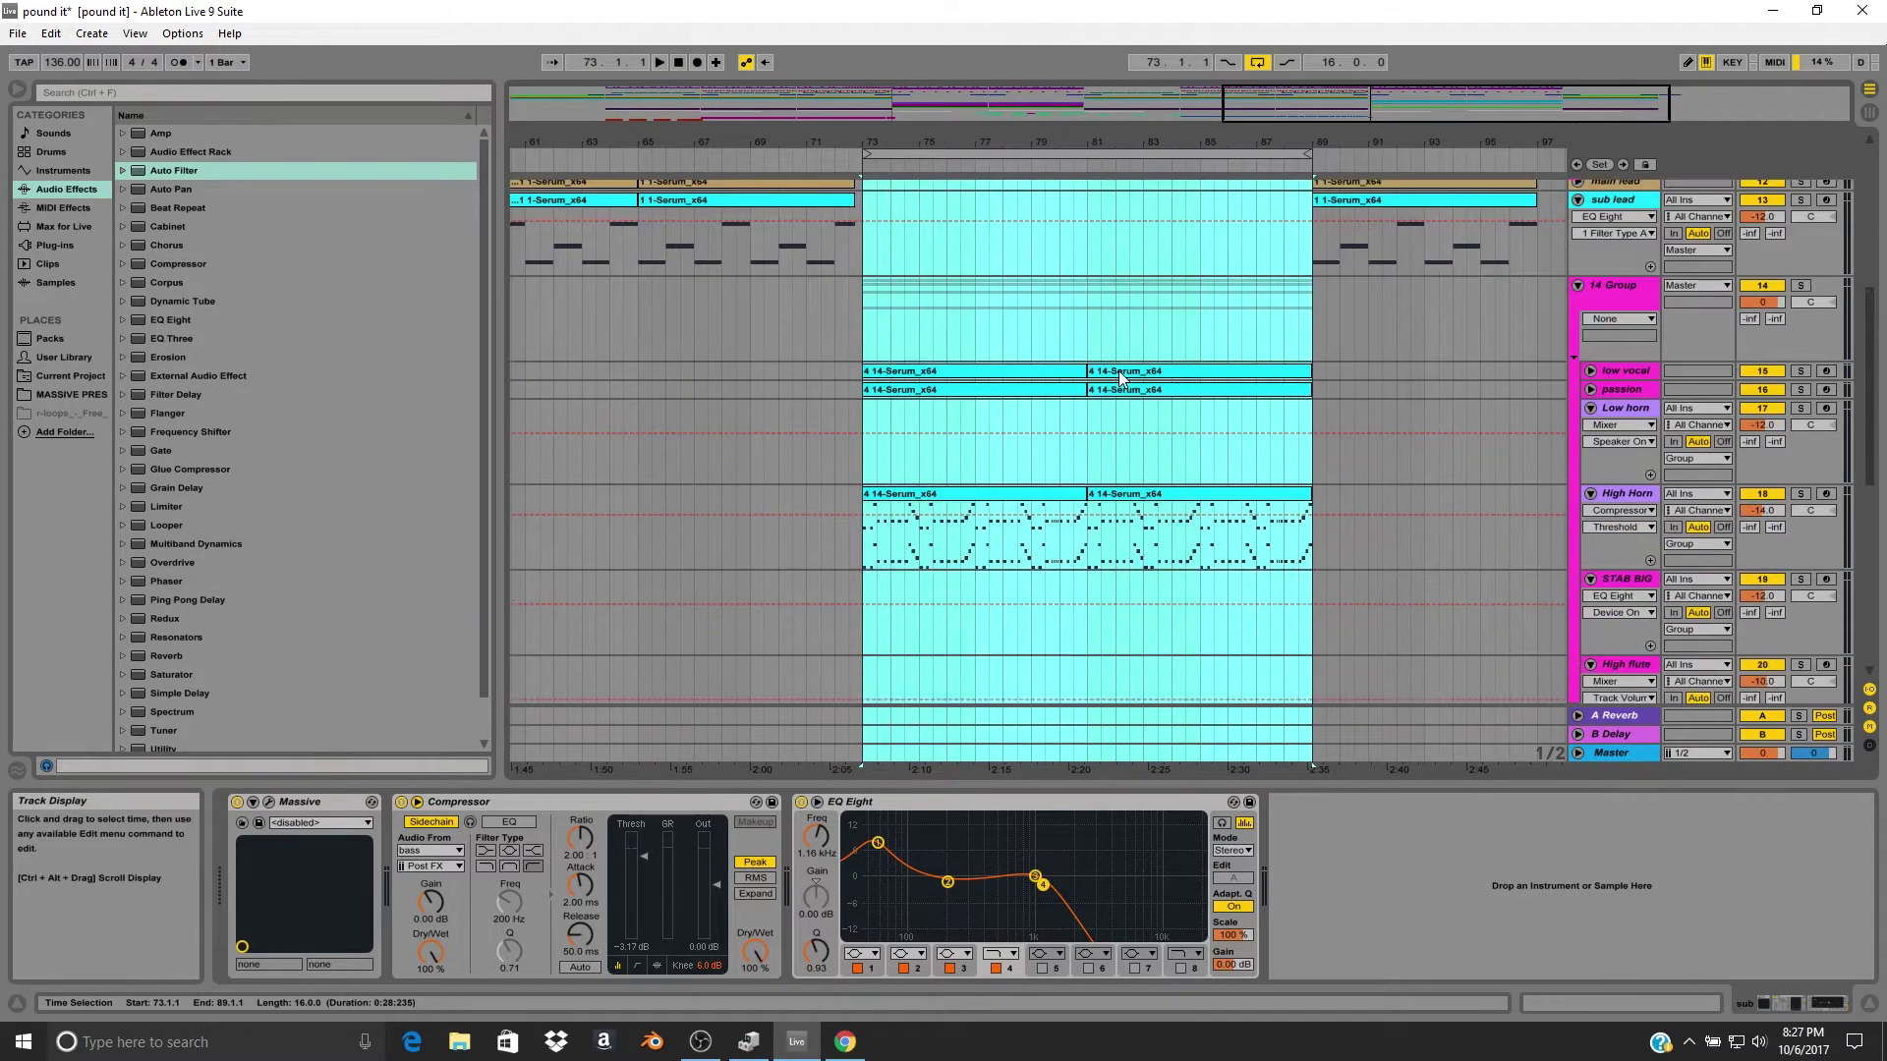
Unfold the passion and low vocal tracks to show their notes in the second drop.
{"action": "left_click", "coordinate": [1397, 428]}
{"action": "left_click", "coordinate": [1623, 390]}
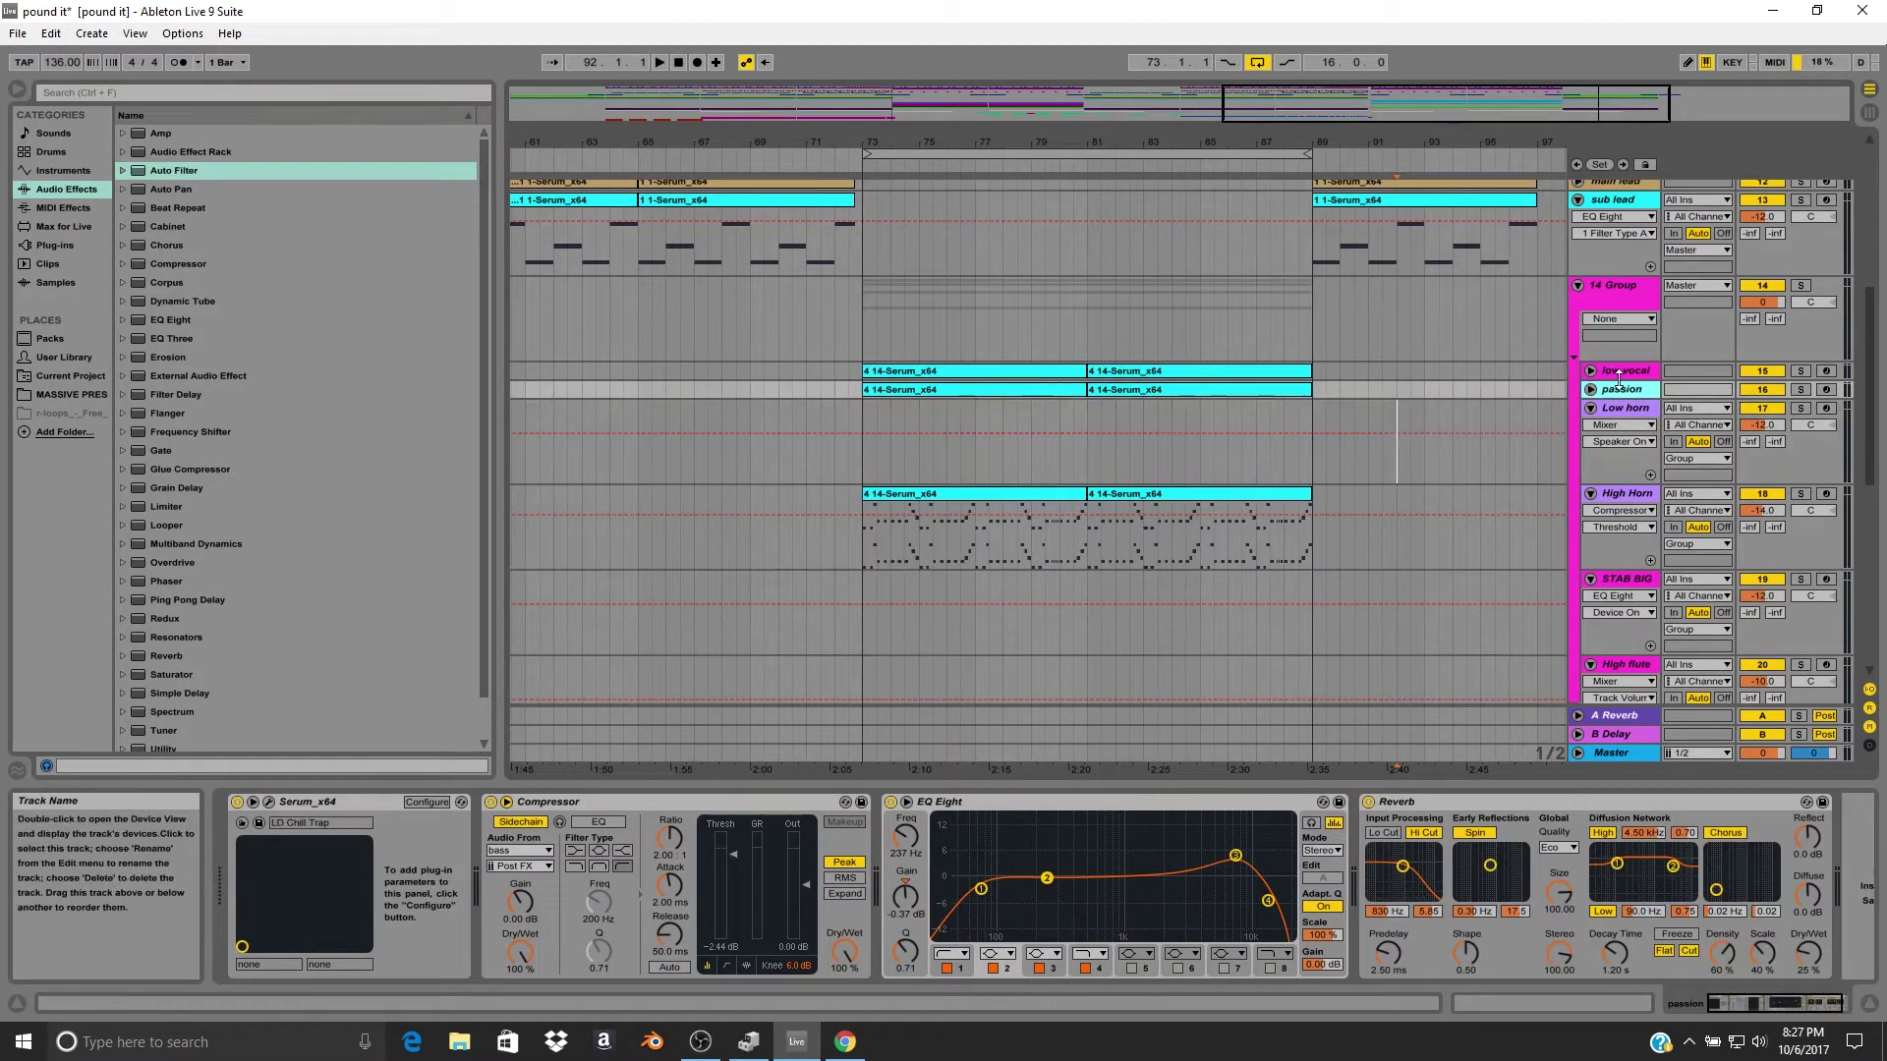
{"action": "left_click", "coordinate": [1590, 389]}
{"action": "left_click", "coordinate": [1590, 370]}
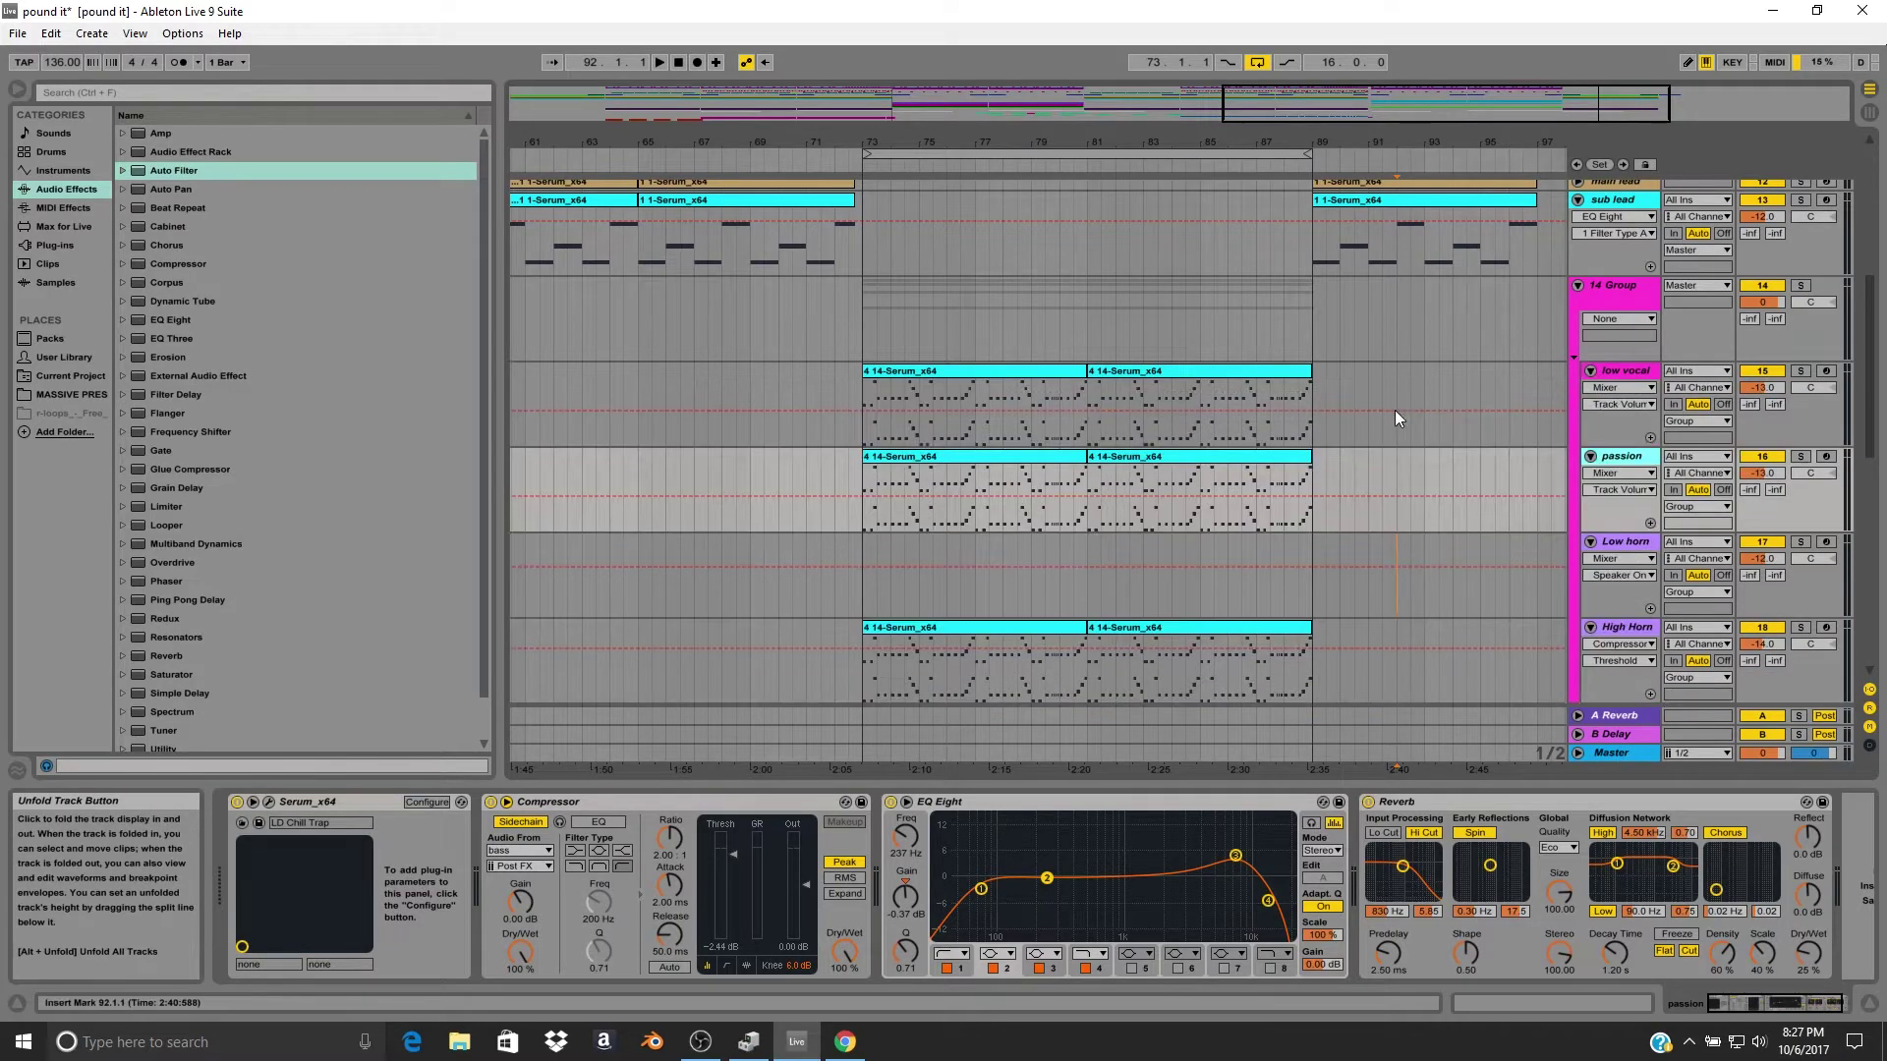
Shorten the loop to 8 bars, from 73 to 81, and select the low vocal clip at bar 73.
{"action": "scroll", "coordinate": [1366, 295], "scroll_direction": "down", "scroll_amount": 2}
{"action": "mouse_move", "coordinate": [1300, 158]}
{"action": "left_mouse_down"}
{"action": "mouse_move", "coordinate": [1083, 157]}
{"action": "mouse_move", "coordinate": [1152, 163]}
{"action": "mouse_move", "coordinate": [1158, 185]}
{"action": "left_mouse_up"}
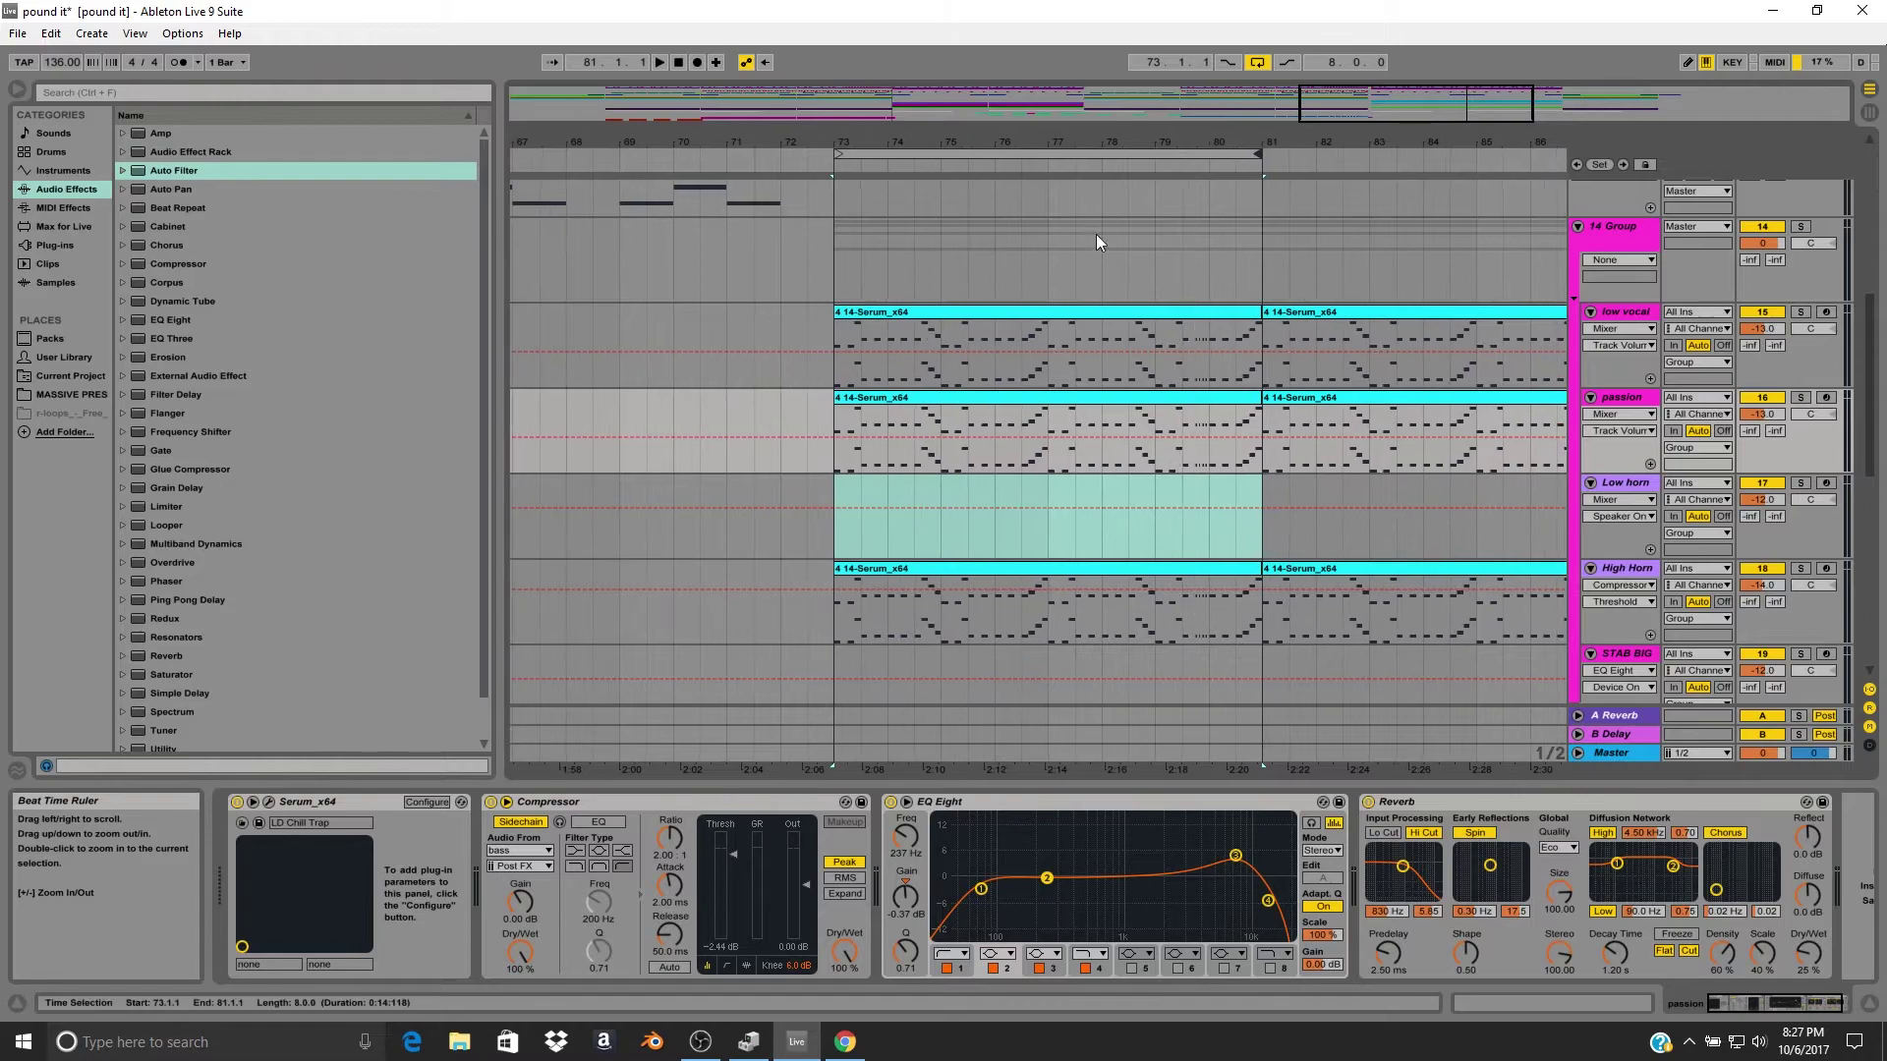
{"action": "left_click", "coordinate": [929, 314]}
{"action": "left_click_drag", "start_coordinate": [1036, 148], "coordinate": [1038, 116]}
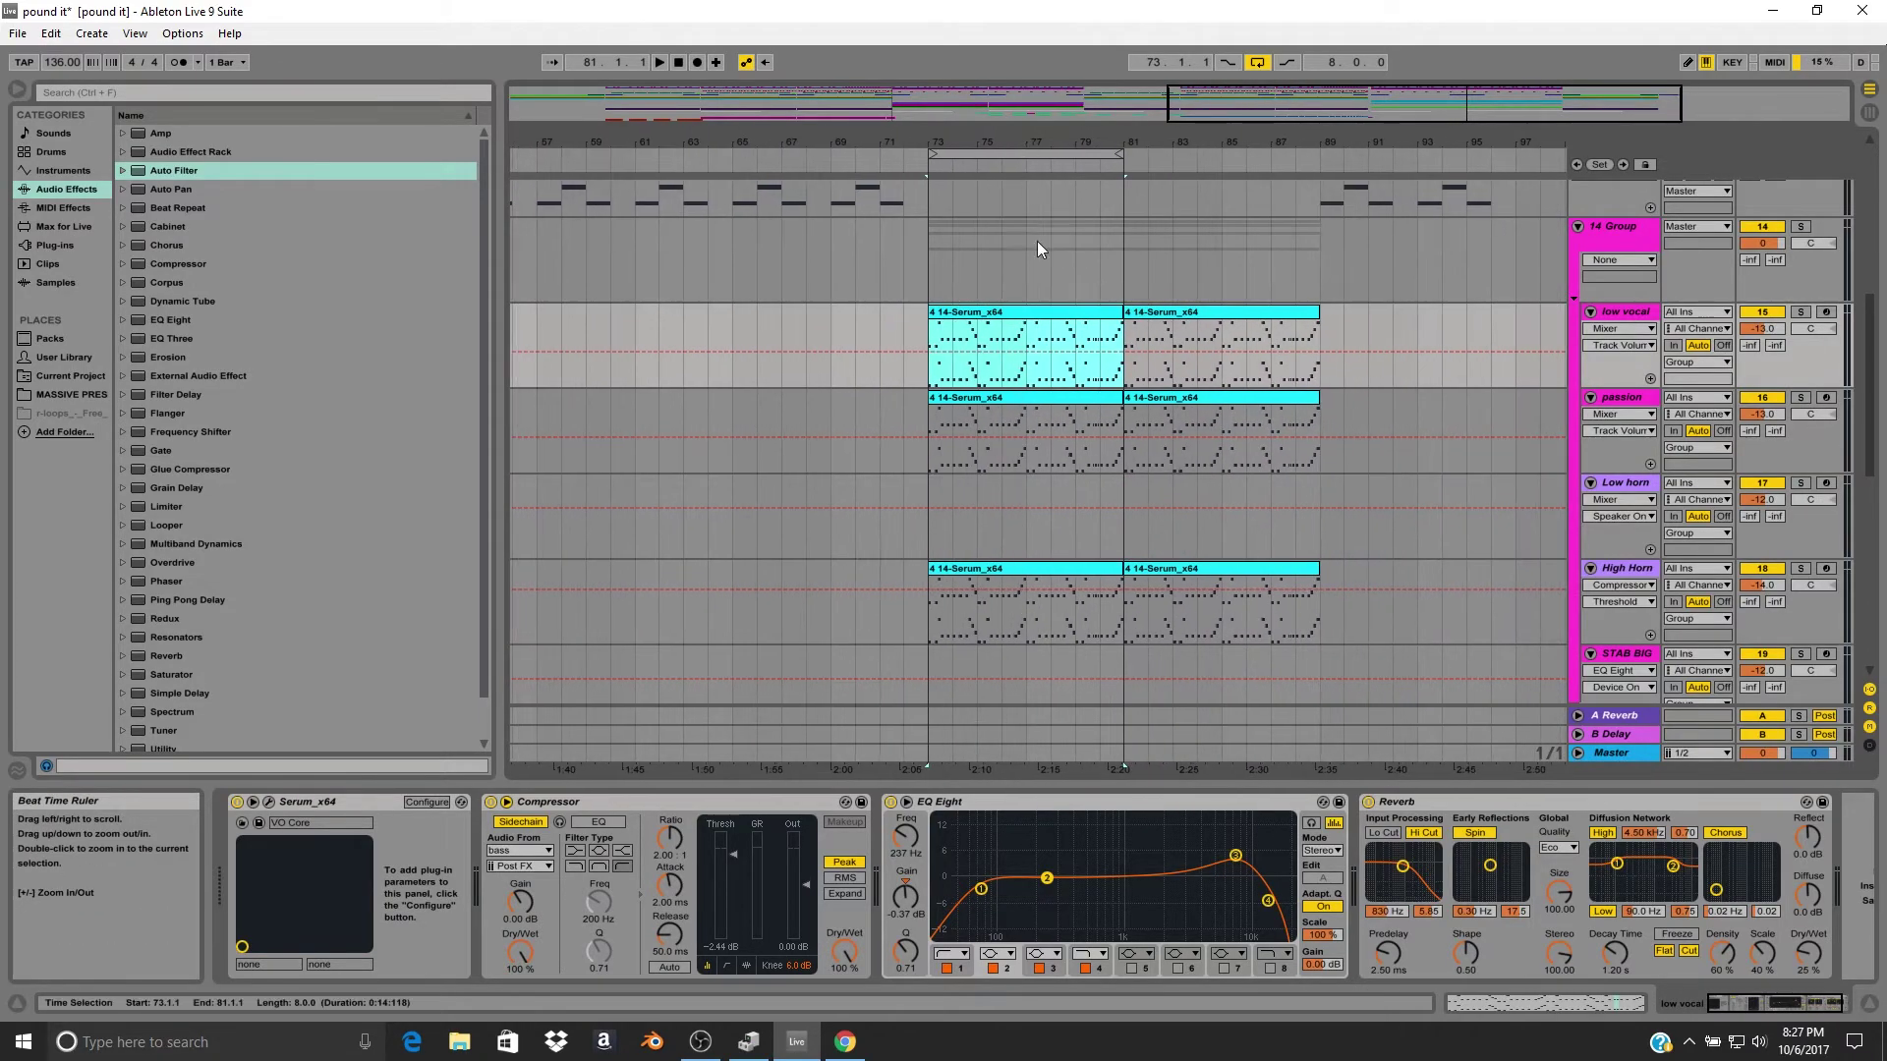
Start playback at bar 69 with the loop start moved there, and return the loop start to bar 73.
{"action": "scroll", "coordinate": [1070, 515], "scroll_direction": "up", "scroll_amount": 5}
{"action": "scroll", "coordinate": [1069, 509], "scroll_direction": "up", "scroll_amount": 3}
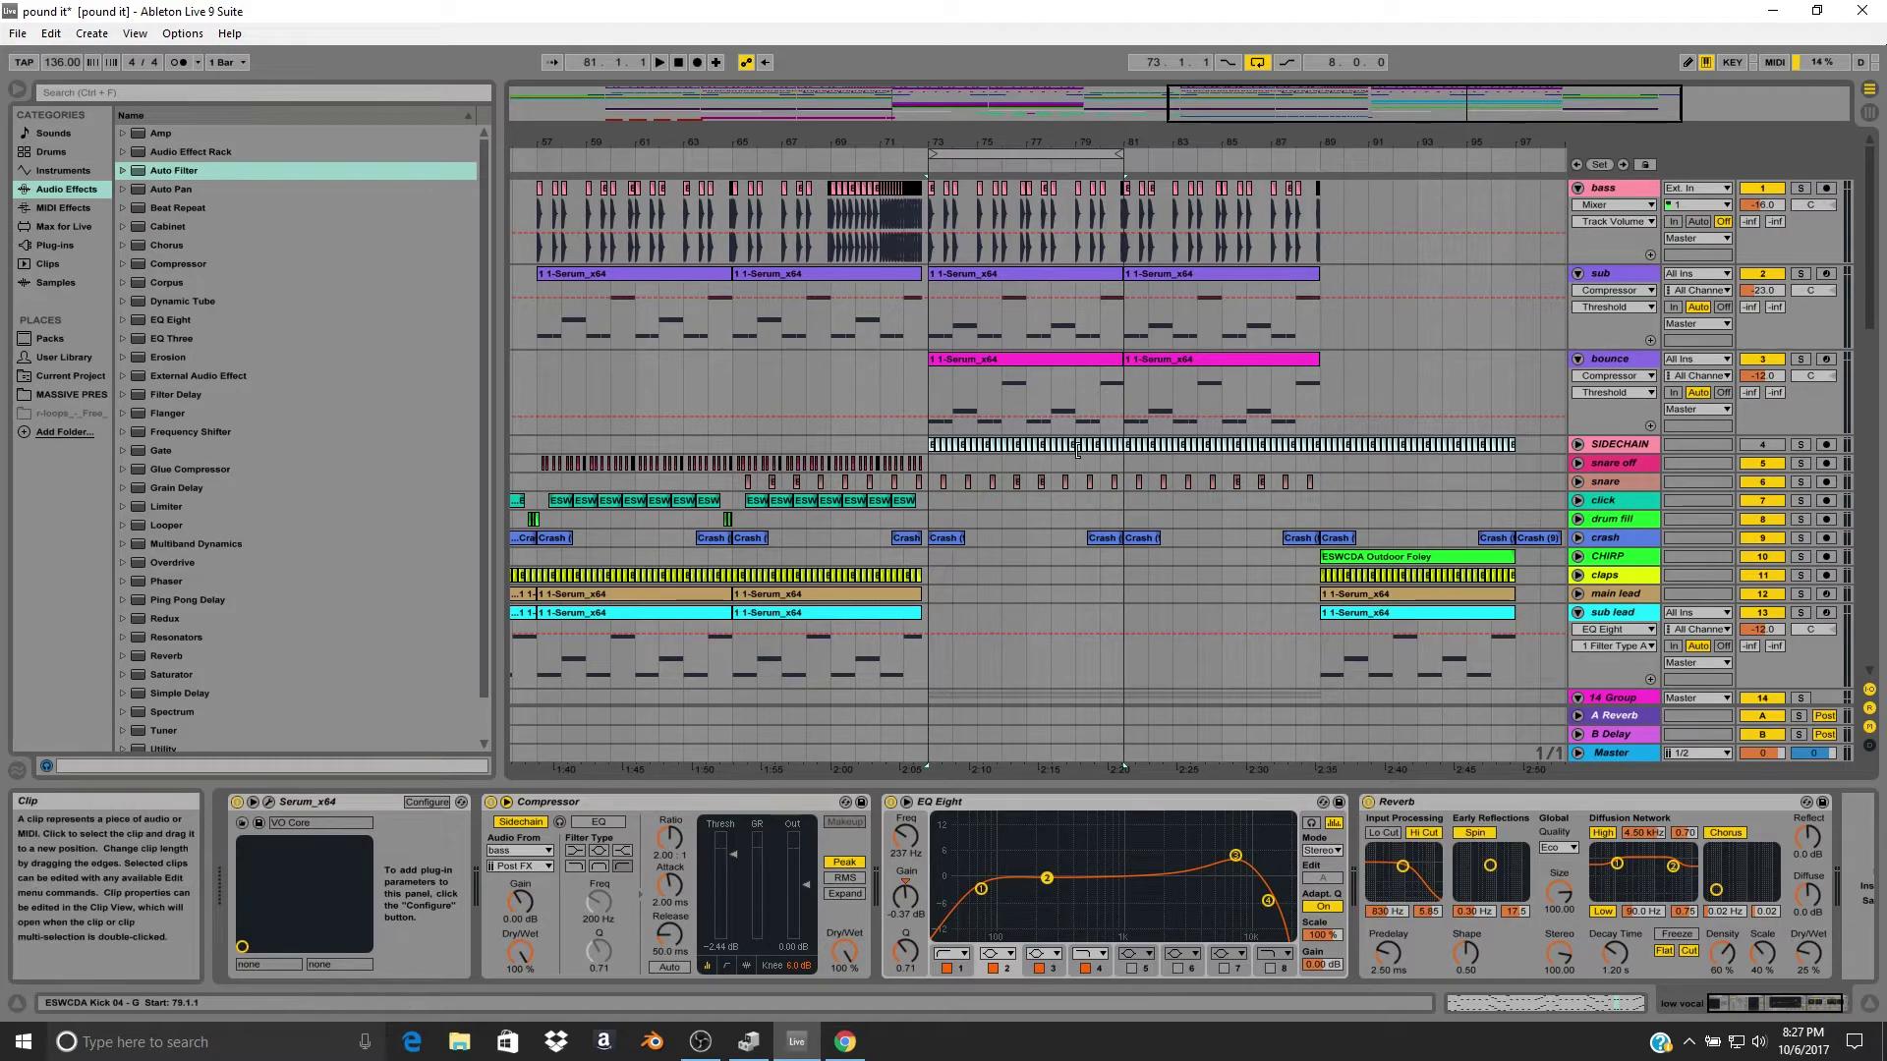
{"action": "scroll", "coordinate": [1081, 461], "scroll_direction": "down", "scroll_amount": 5}
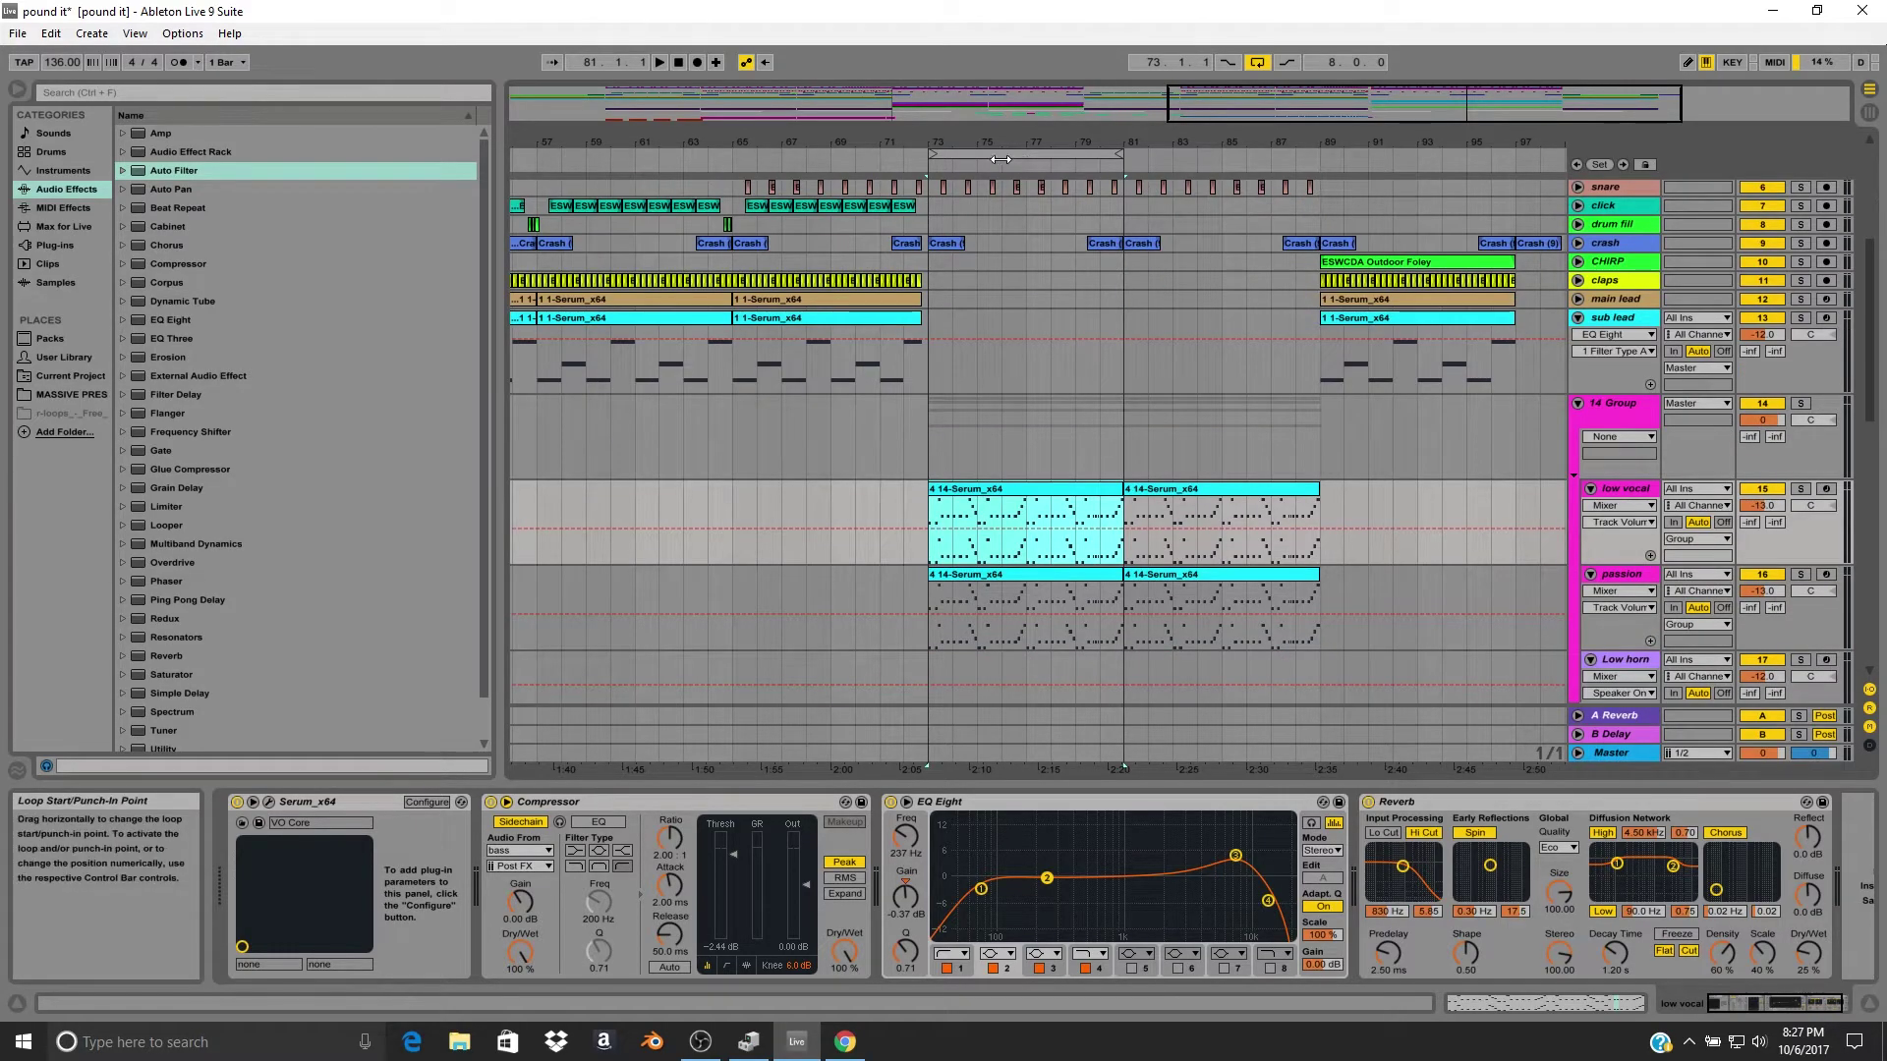
{"action": "left_click_drag", "start_coordinate": [932, 155], "coordinate": [843, 165]}
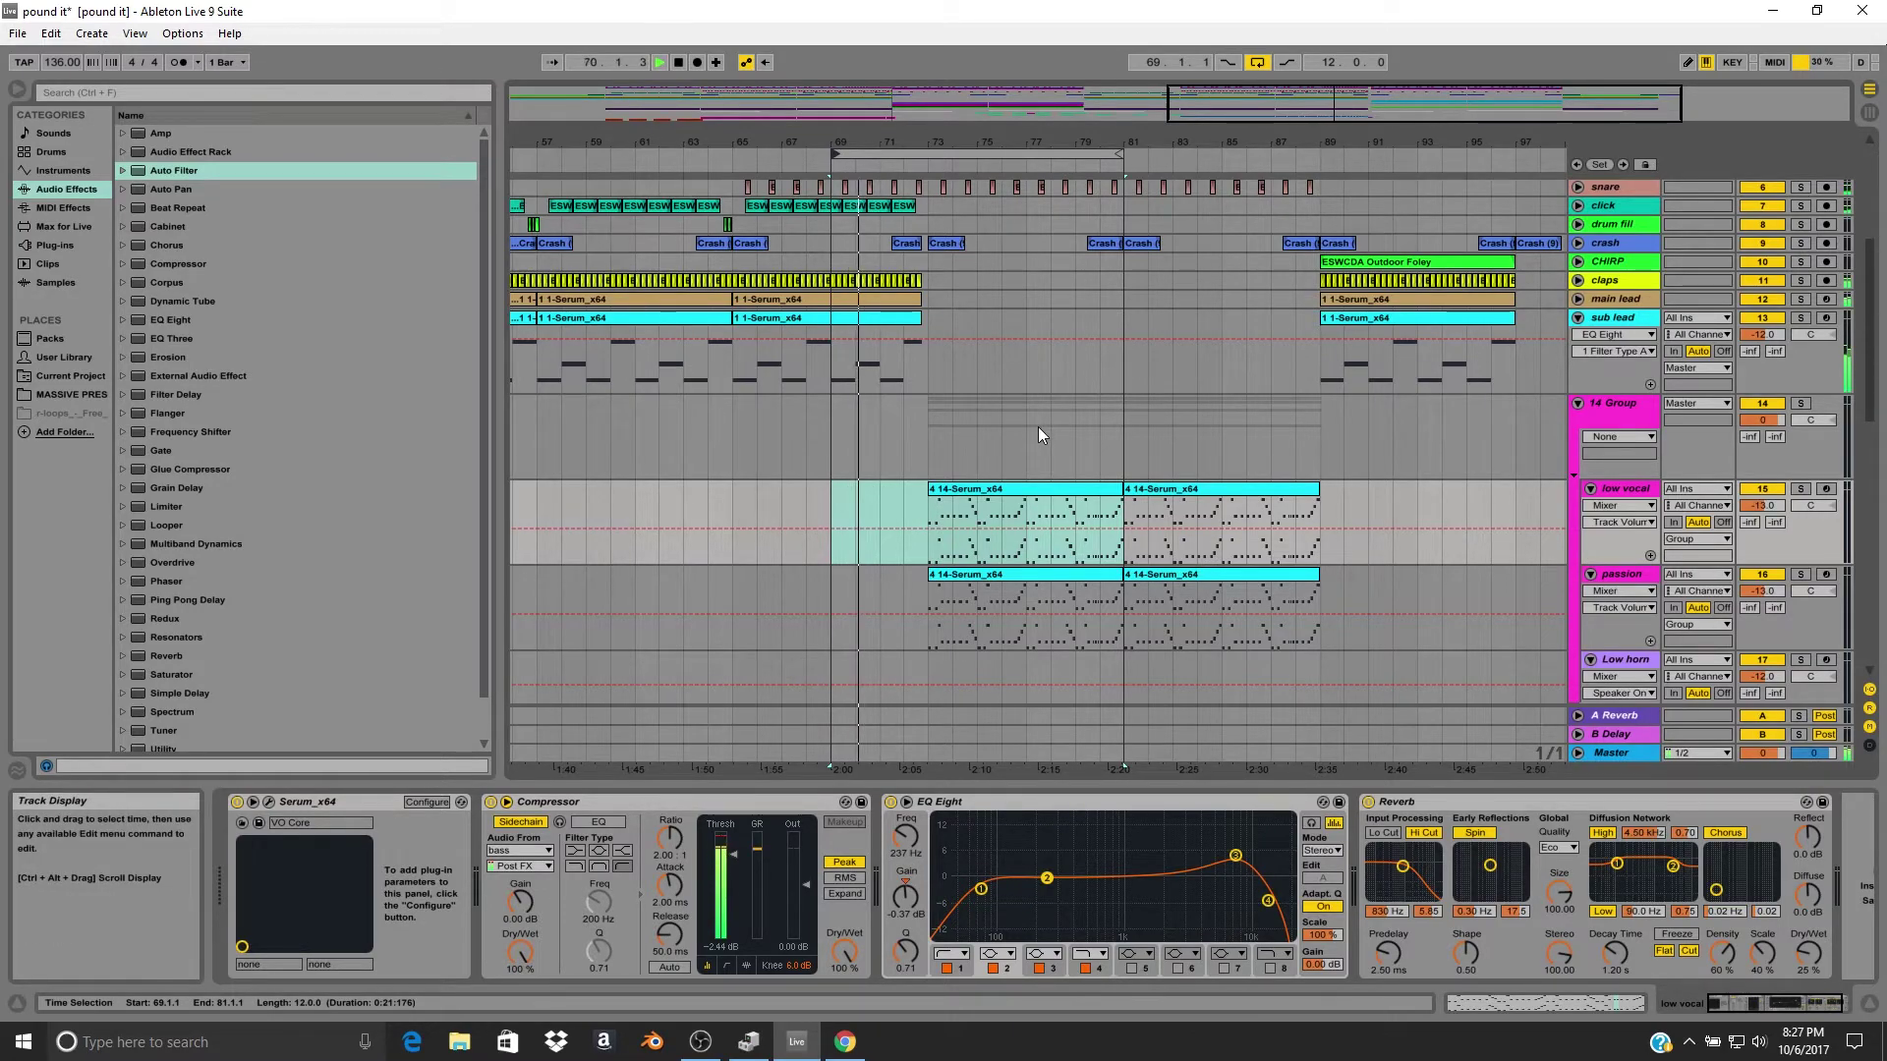
{"action": "left_click_drag", "start_coordinate": [834, 155], "coordinate": [932, 155]}
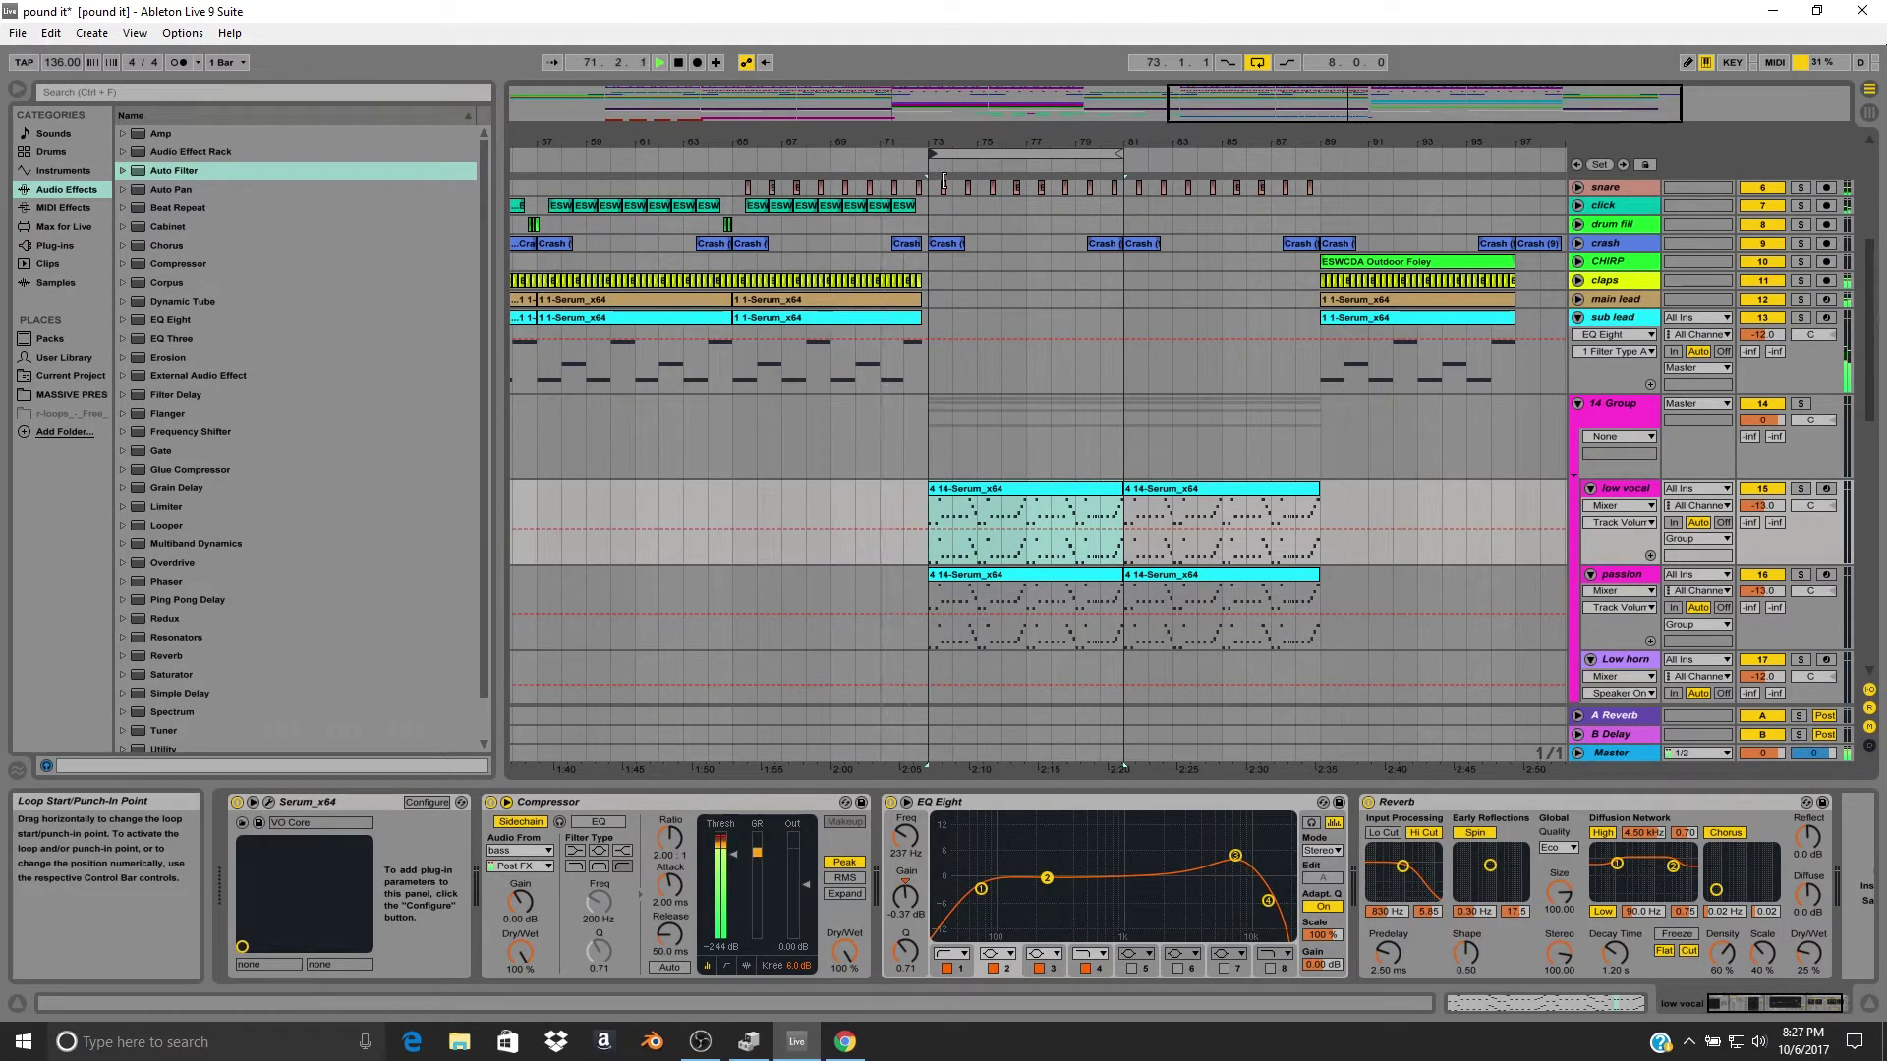
Listen to the second drop from bar 73 while examining its low vocal, passion, High Horn and pan beep layers, and stop playback.
{"action": "scroll", "coordinate": [968, 453], "scroll_direction": "up", "scroll_amount": 2}
{"action": "scroll", "coordinate": [982, 492], "scroll_direction": "down", "scroll_amount": 2}
{"action": "scroll", "coordinate": [988, 495], "scroll_direction": "down", "scroll_amount": 3}
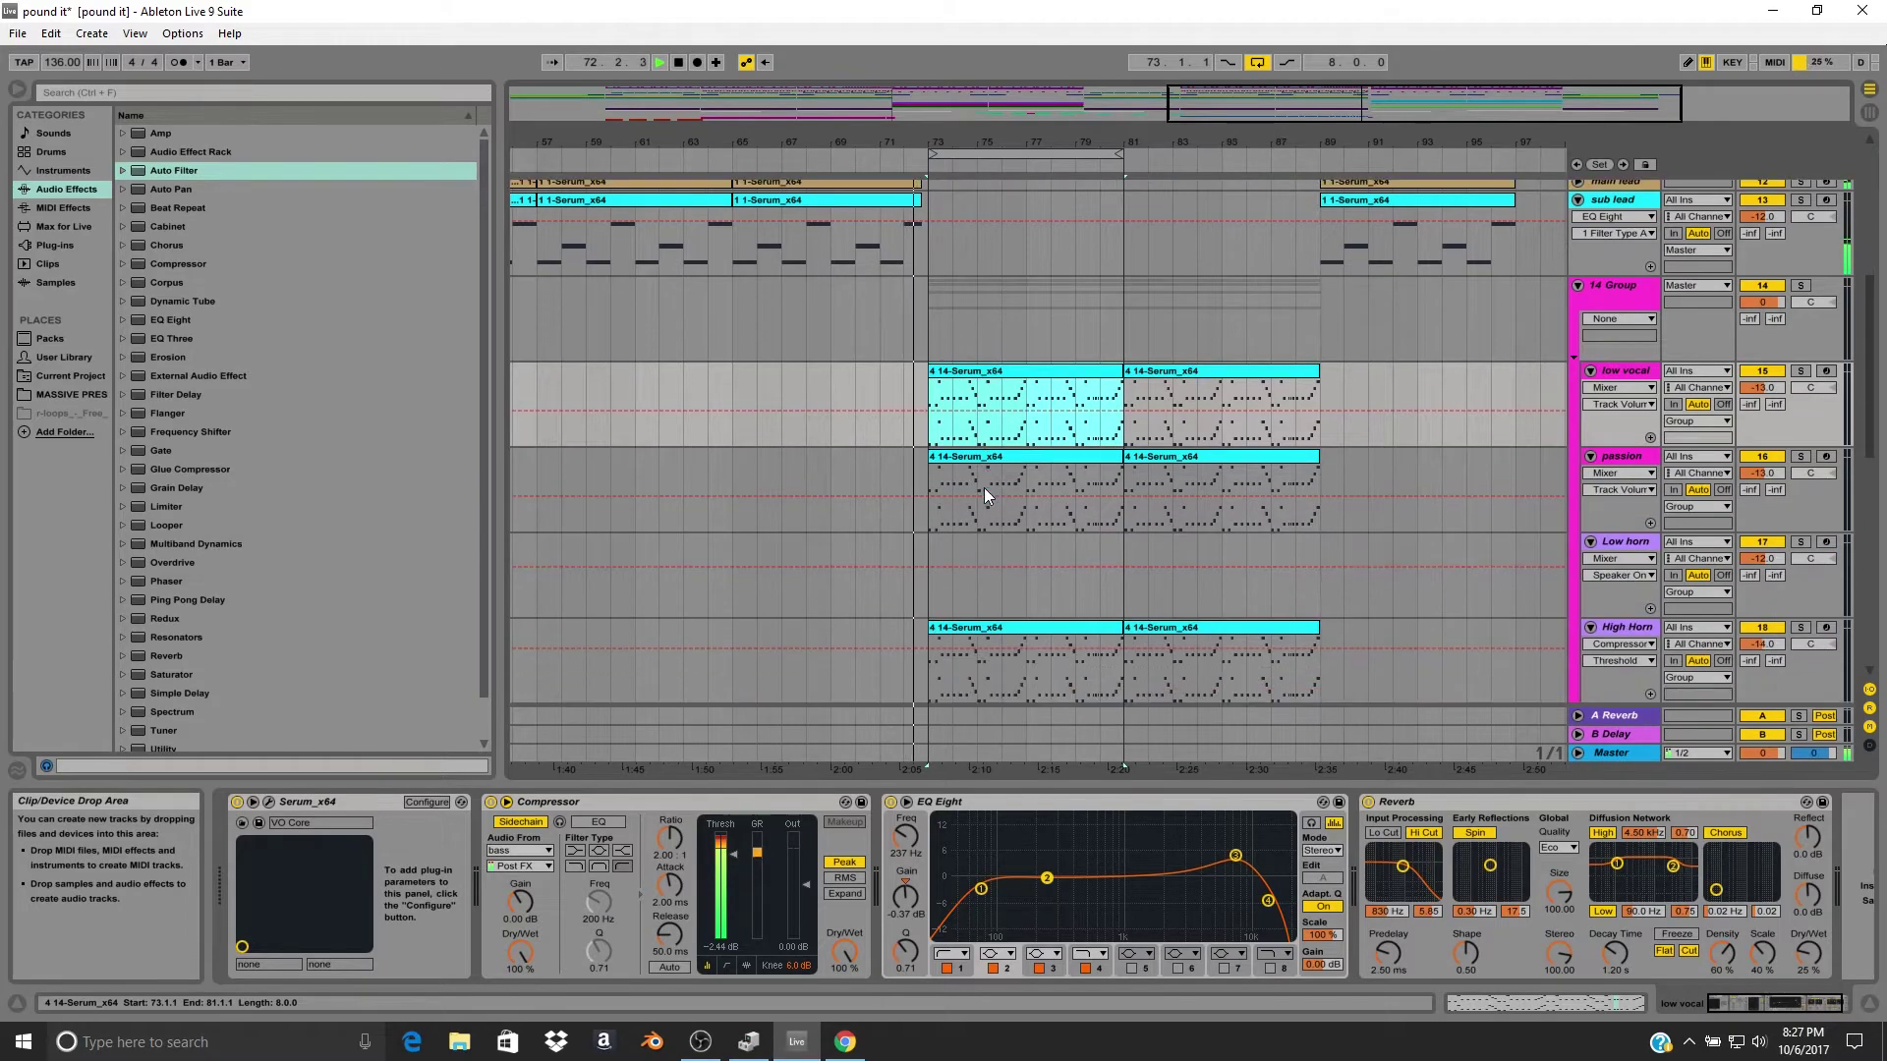
{"action": "scroll", "coordinate": [983, 494], "scroll_direction": "up", "scroll_amount": 2}
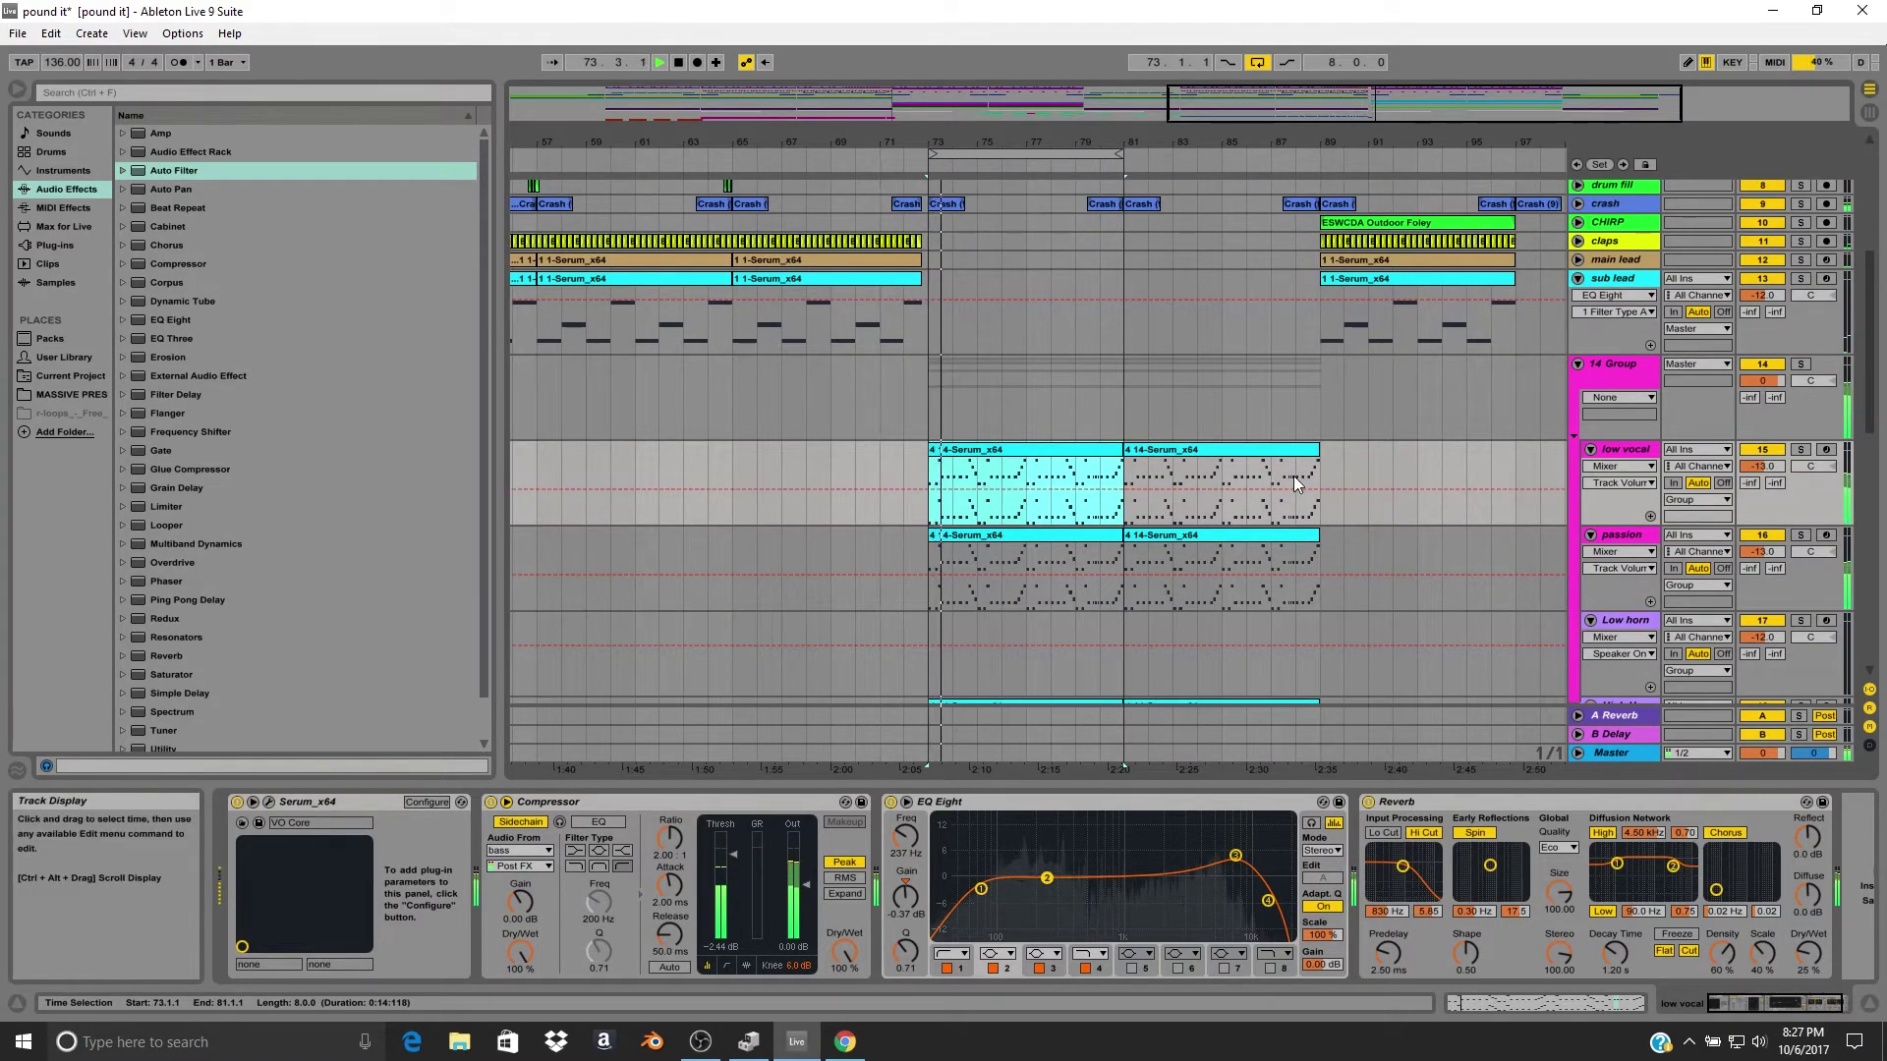
{"action": "scroll", "coordinate": [1170, 506], "scroll_direction": "down", "scroll_amount": 3}
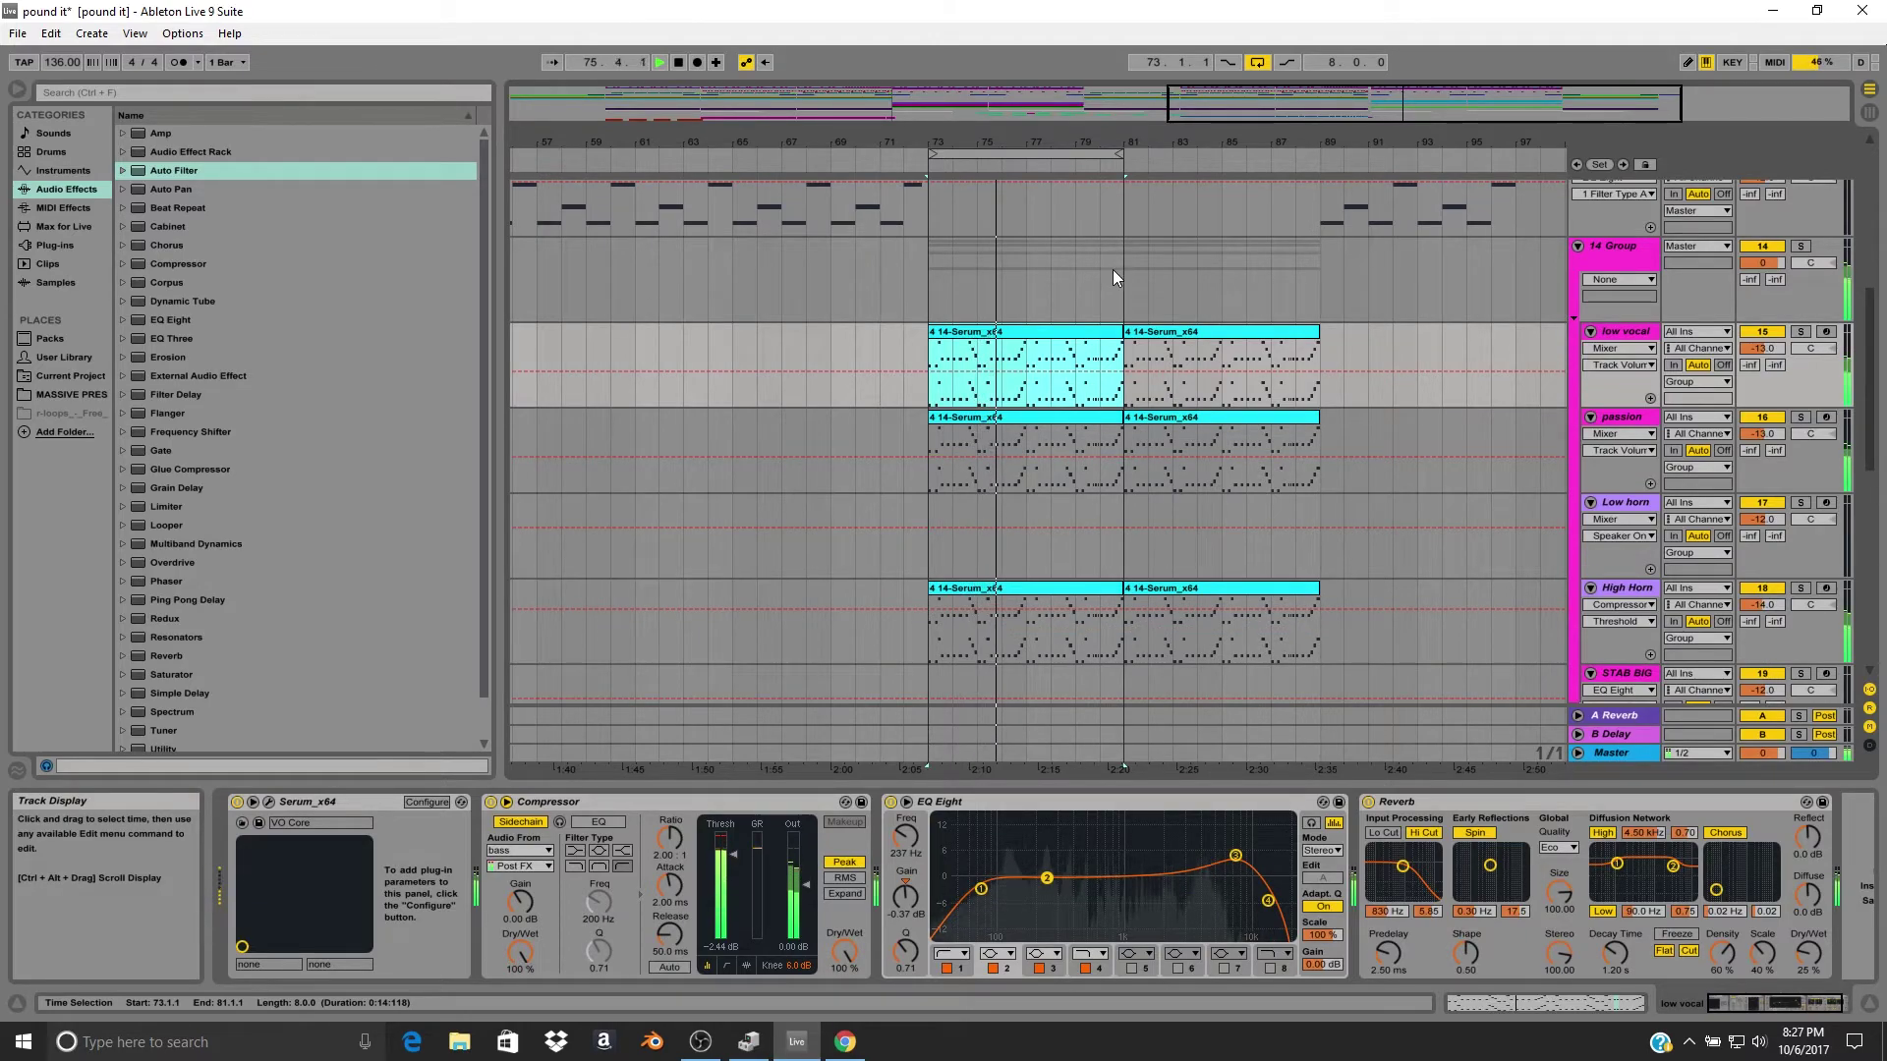
{"action": "scroll", "coordinate": [1071, 295], "scroll_direction": "up", "scroll_amount": 12}
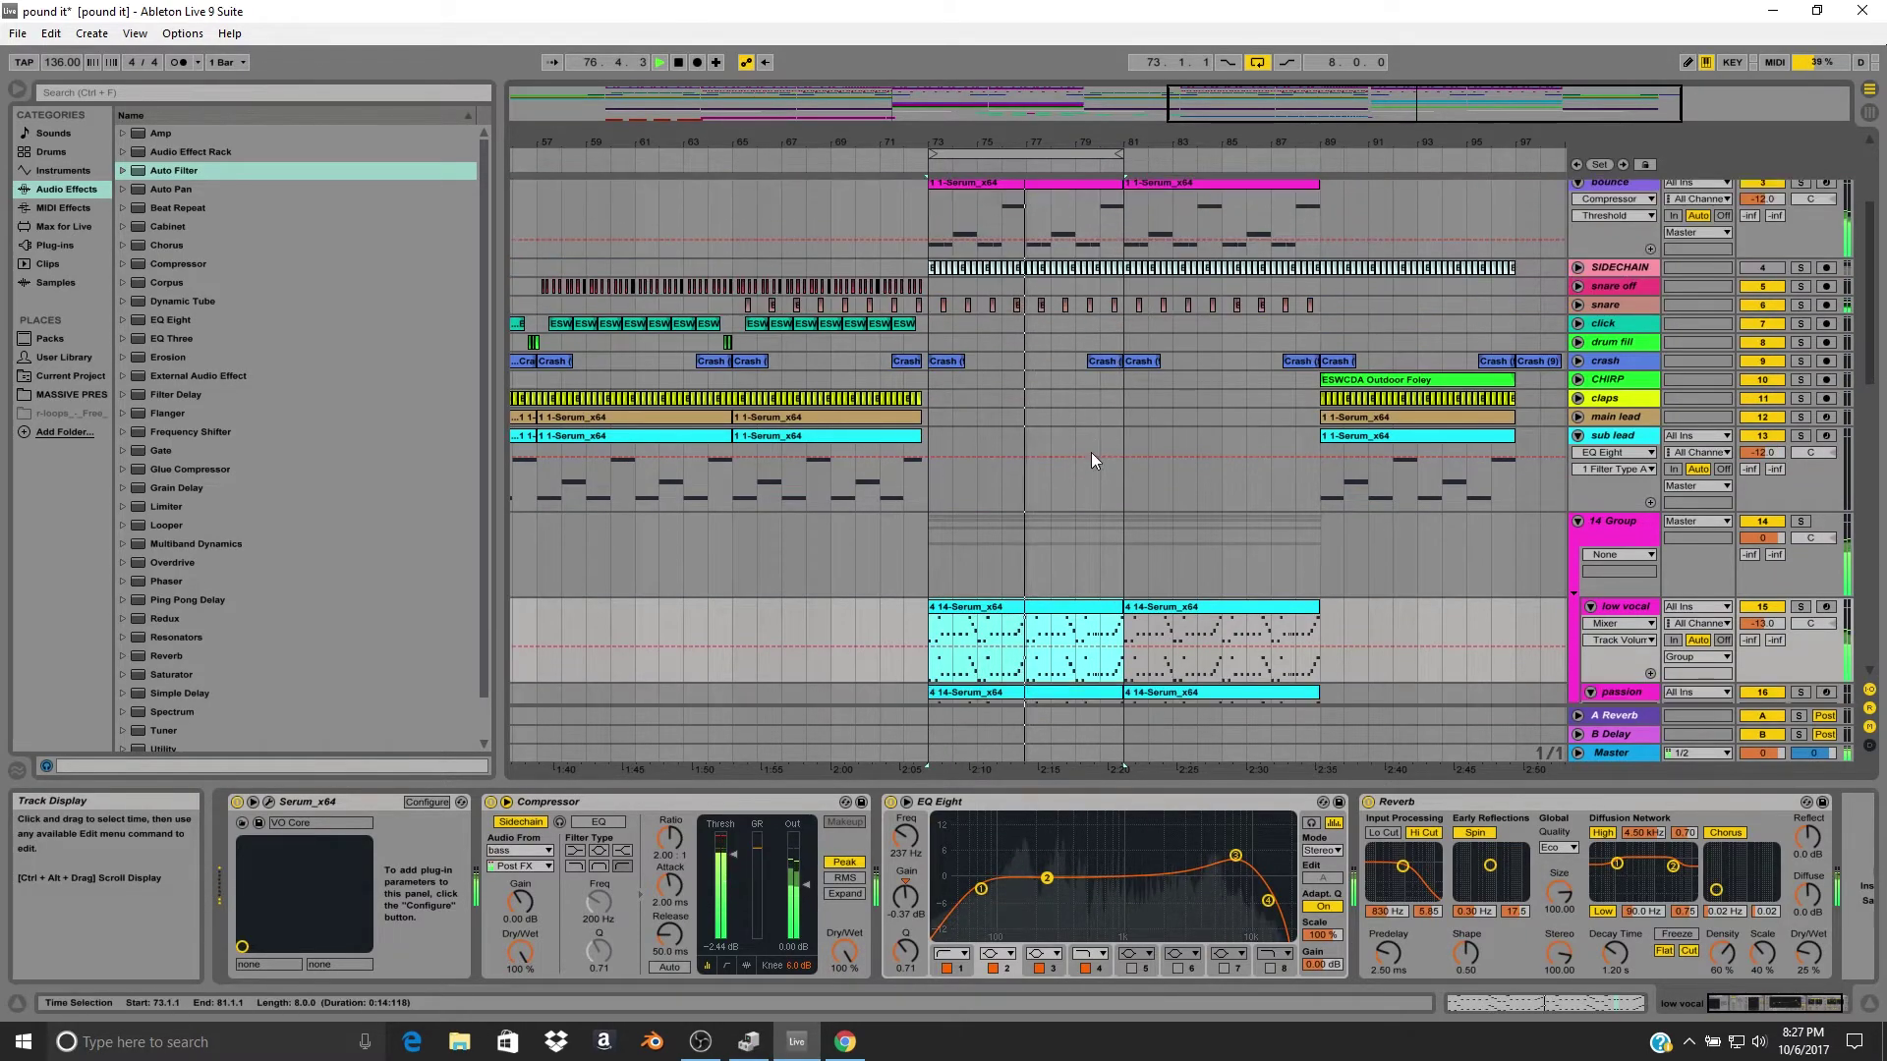
{"action": "scroll", "coordinate": [1089, 460], "scroll_direction": "down", "scroll_amount": 12}
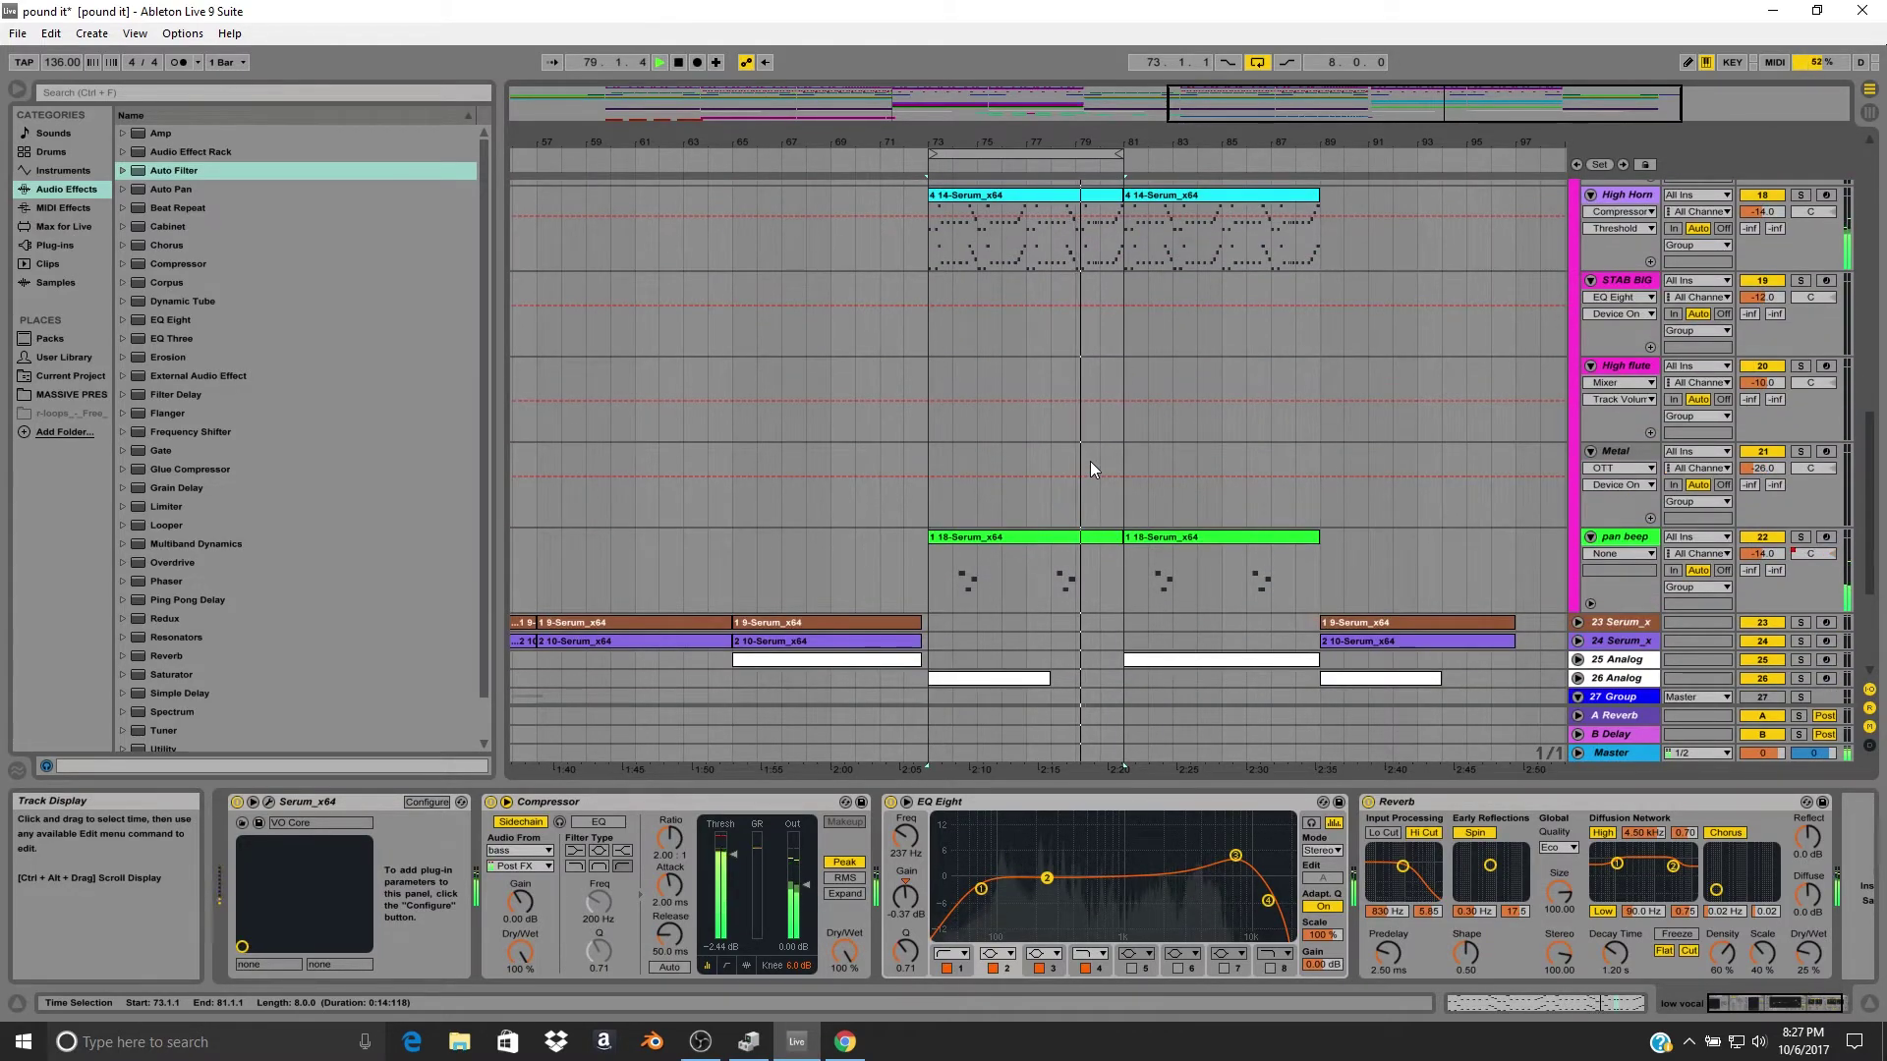
{"action": "scroll", "coordinate": [1091, 470], "scroll_direction": "up", "scroll_amount": 3}
{"action": "scroll", "coordinate": [1094, 468], "scroll_direction": "up", "scroll_amount": 3}
{"action": "left_click", "coordinate": [1104, 256]}
{"action": "key", "text": "space"}
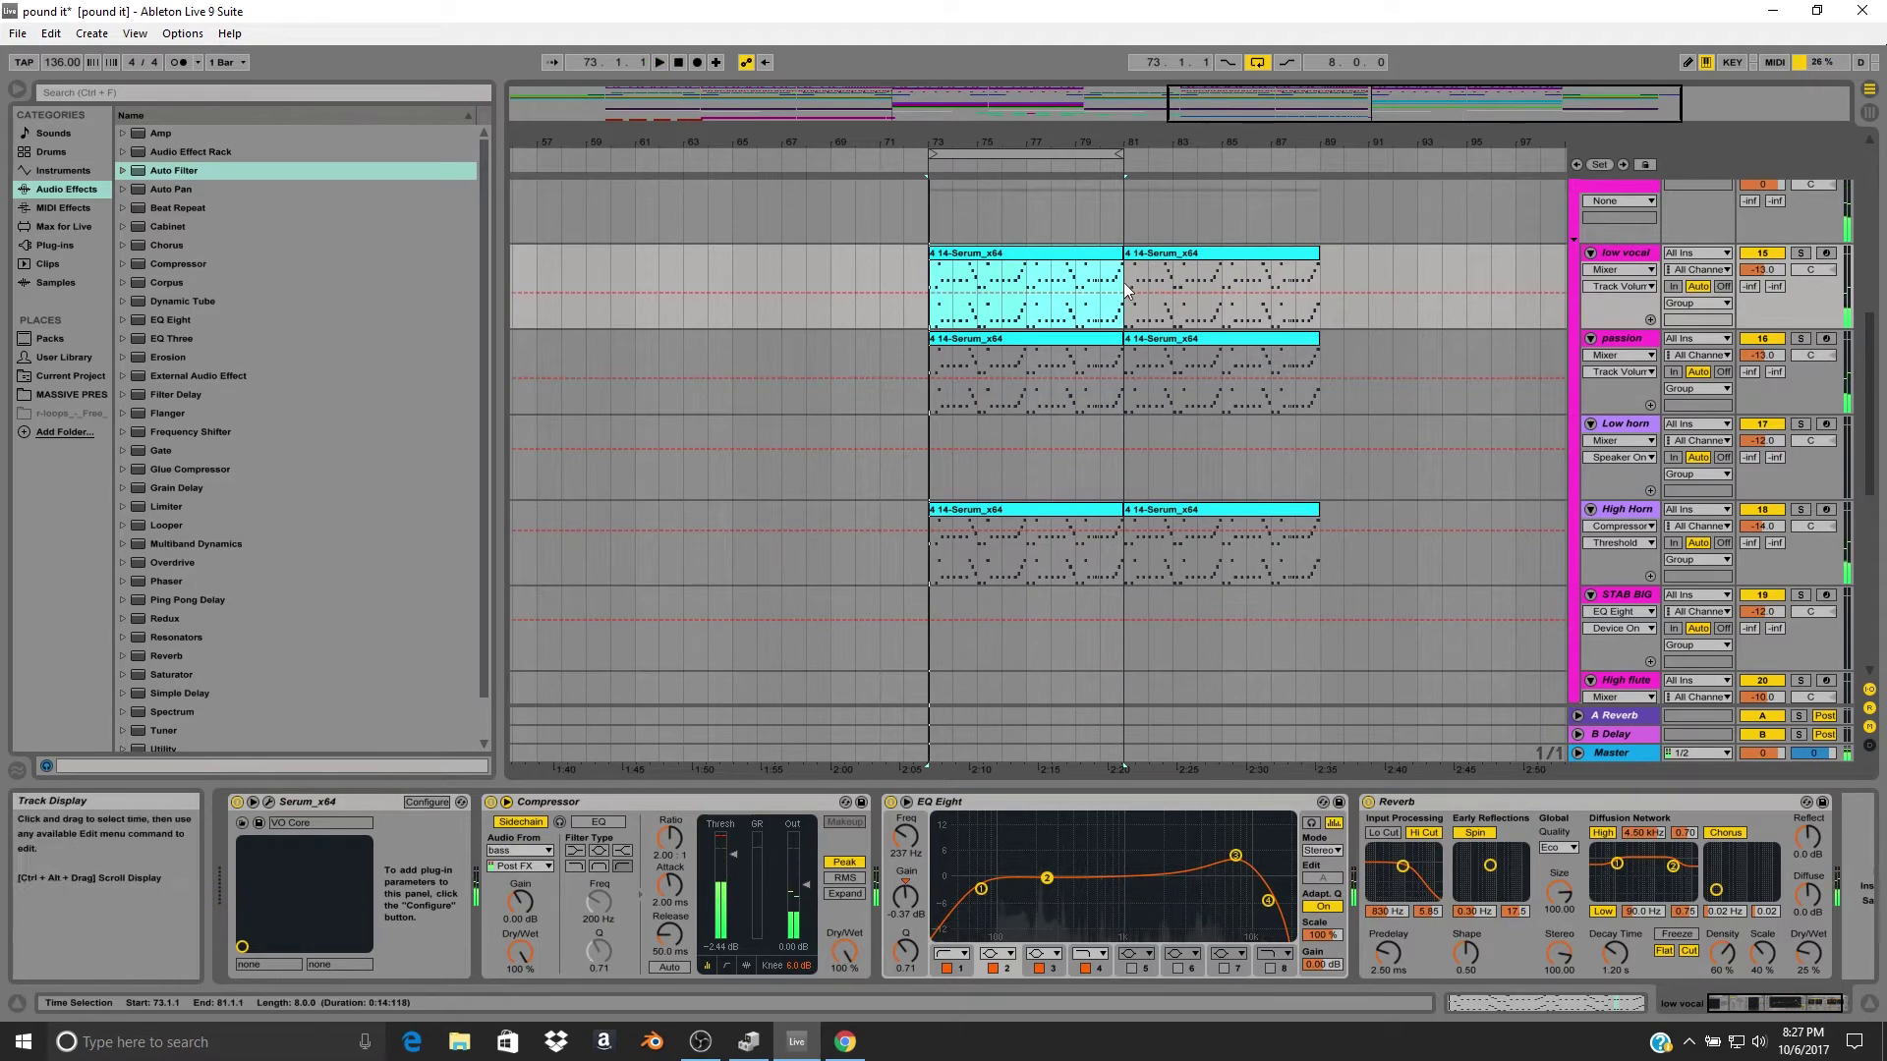
Compare the low vocal and passion tracks between the first and second drops, placing the insert marker at bar 63 on low vocal.
{"action": "scroll", "coordinate": [938, 464], "scroll_direction": "up", "scroll_amount": 2}
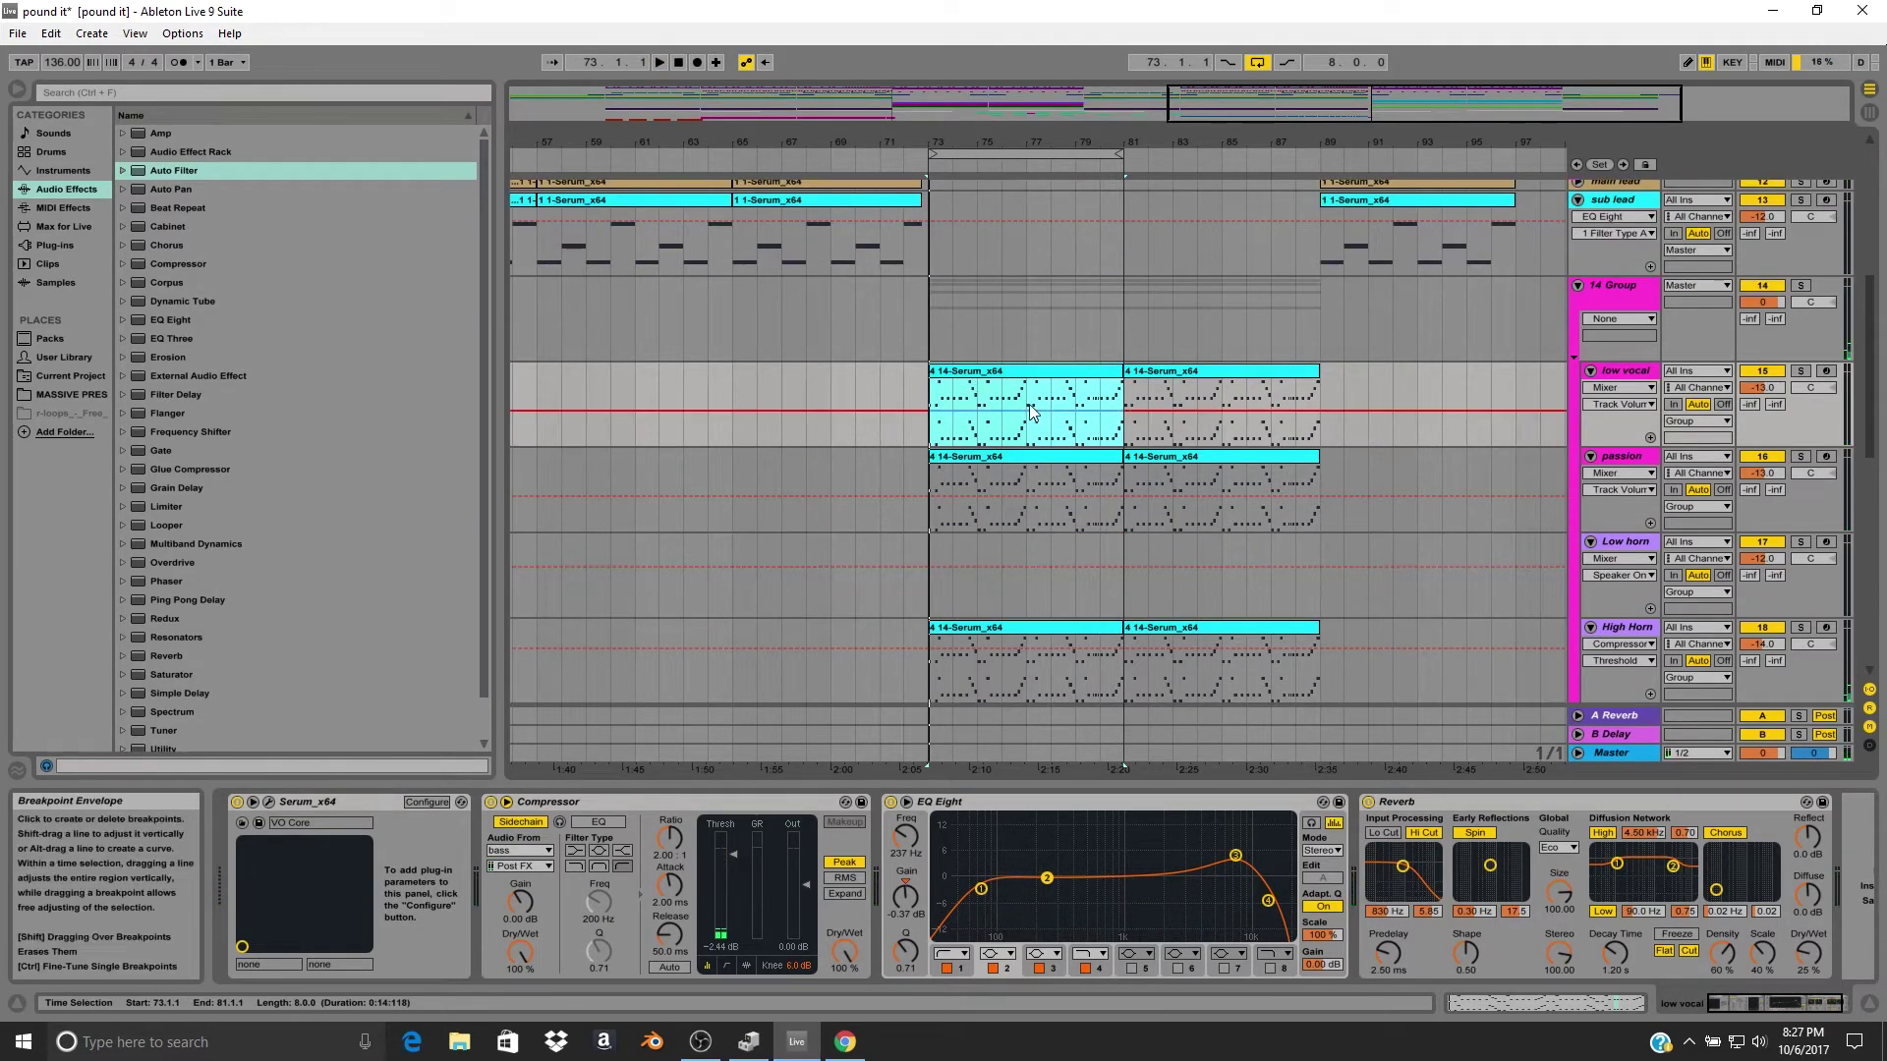
{"action": "left_click_drag", "start_coordinate": [1060, 141], "coordinate": [1059, 98]}
{"action": "left_click", "coordinate": [733, 482]}
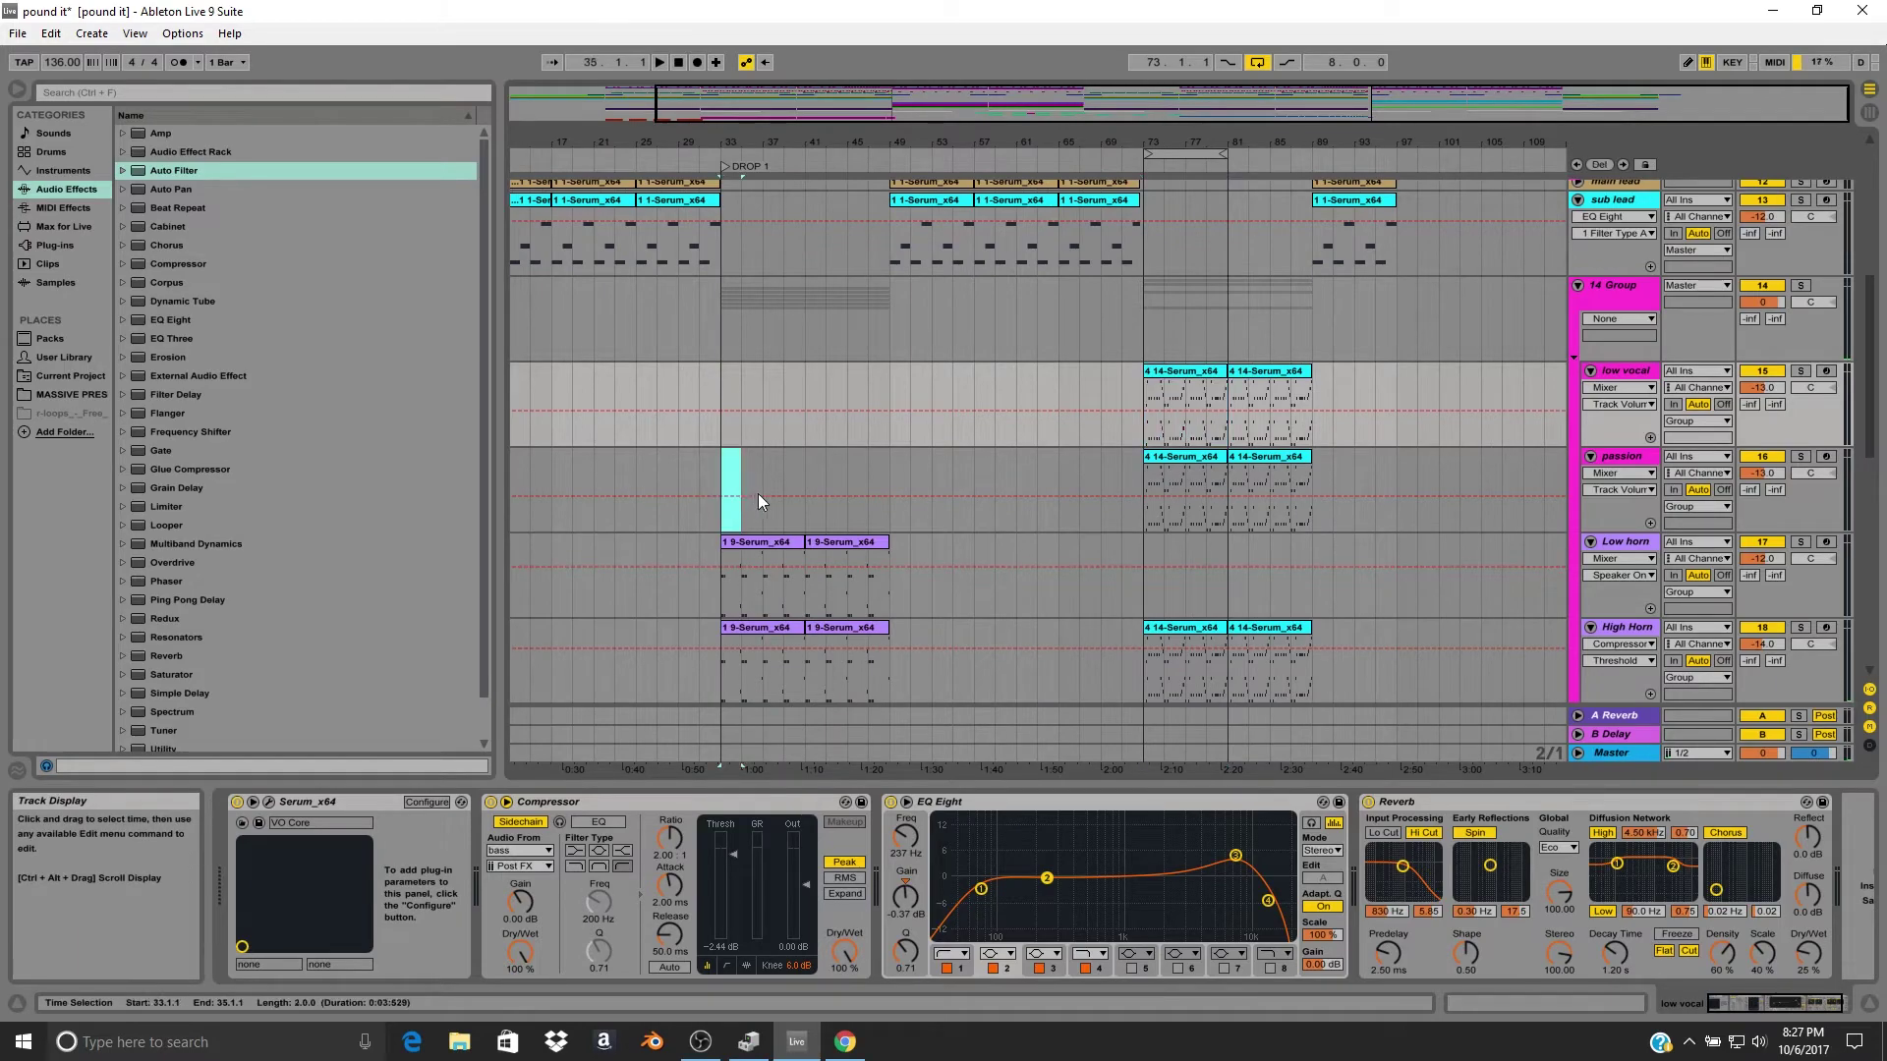
{"action": "left_click_drag", "start_coordinate": [810, 497], "coordinate": [926, 458]}
{"action": "left_click", "coordinate": [1037, 413]}
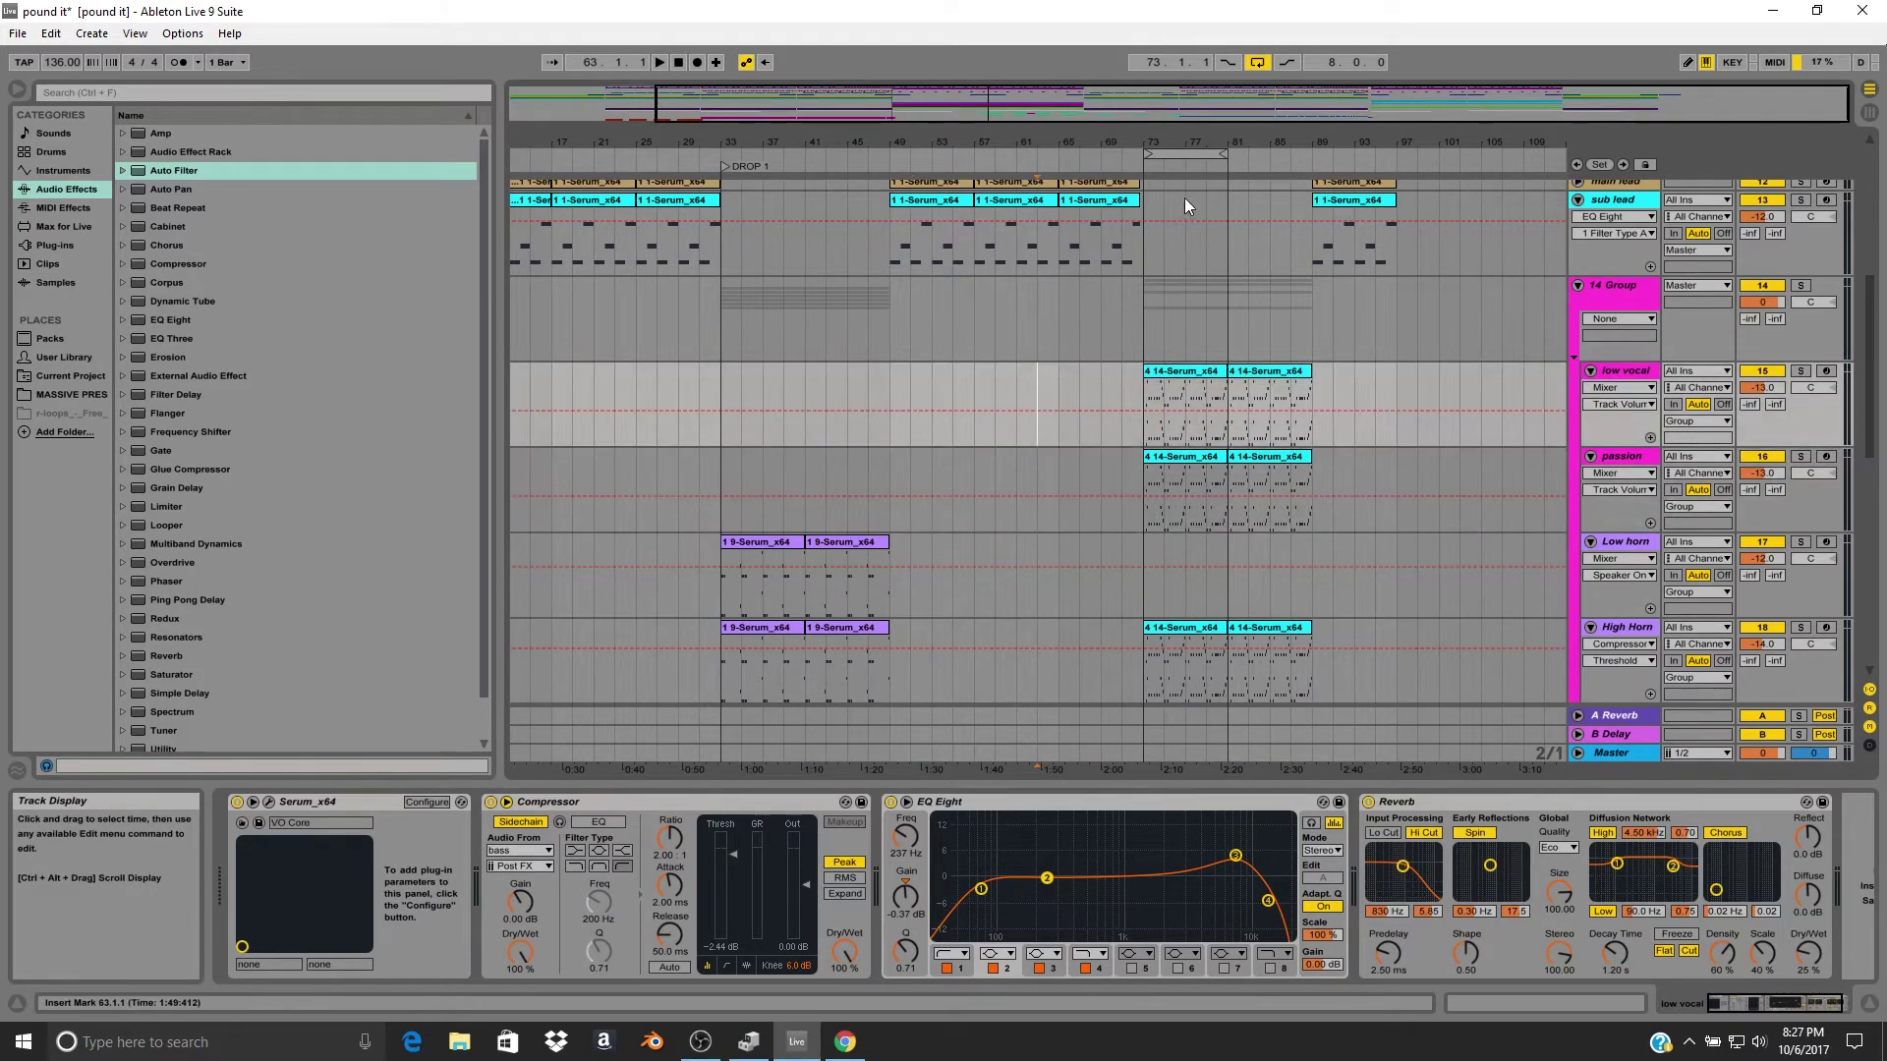
Set the loop over the first drop, 16 bars long from bar 33 to bar 49.
{"action": "left_click", "coordinate": [1183, 153]}
{"action": "left_click_drag", "start_coordinate": [1187, 143], "coordinate": [893, 156]}
{"action": "left_click", "coordinate": [1368, 372]}
{"action": "scroll", "coordinate": [875, 499], "scroll_direction": "down", "scroll_amount": 5}
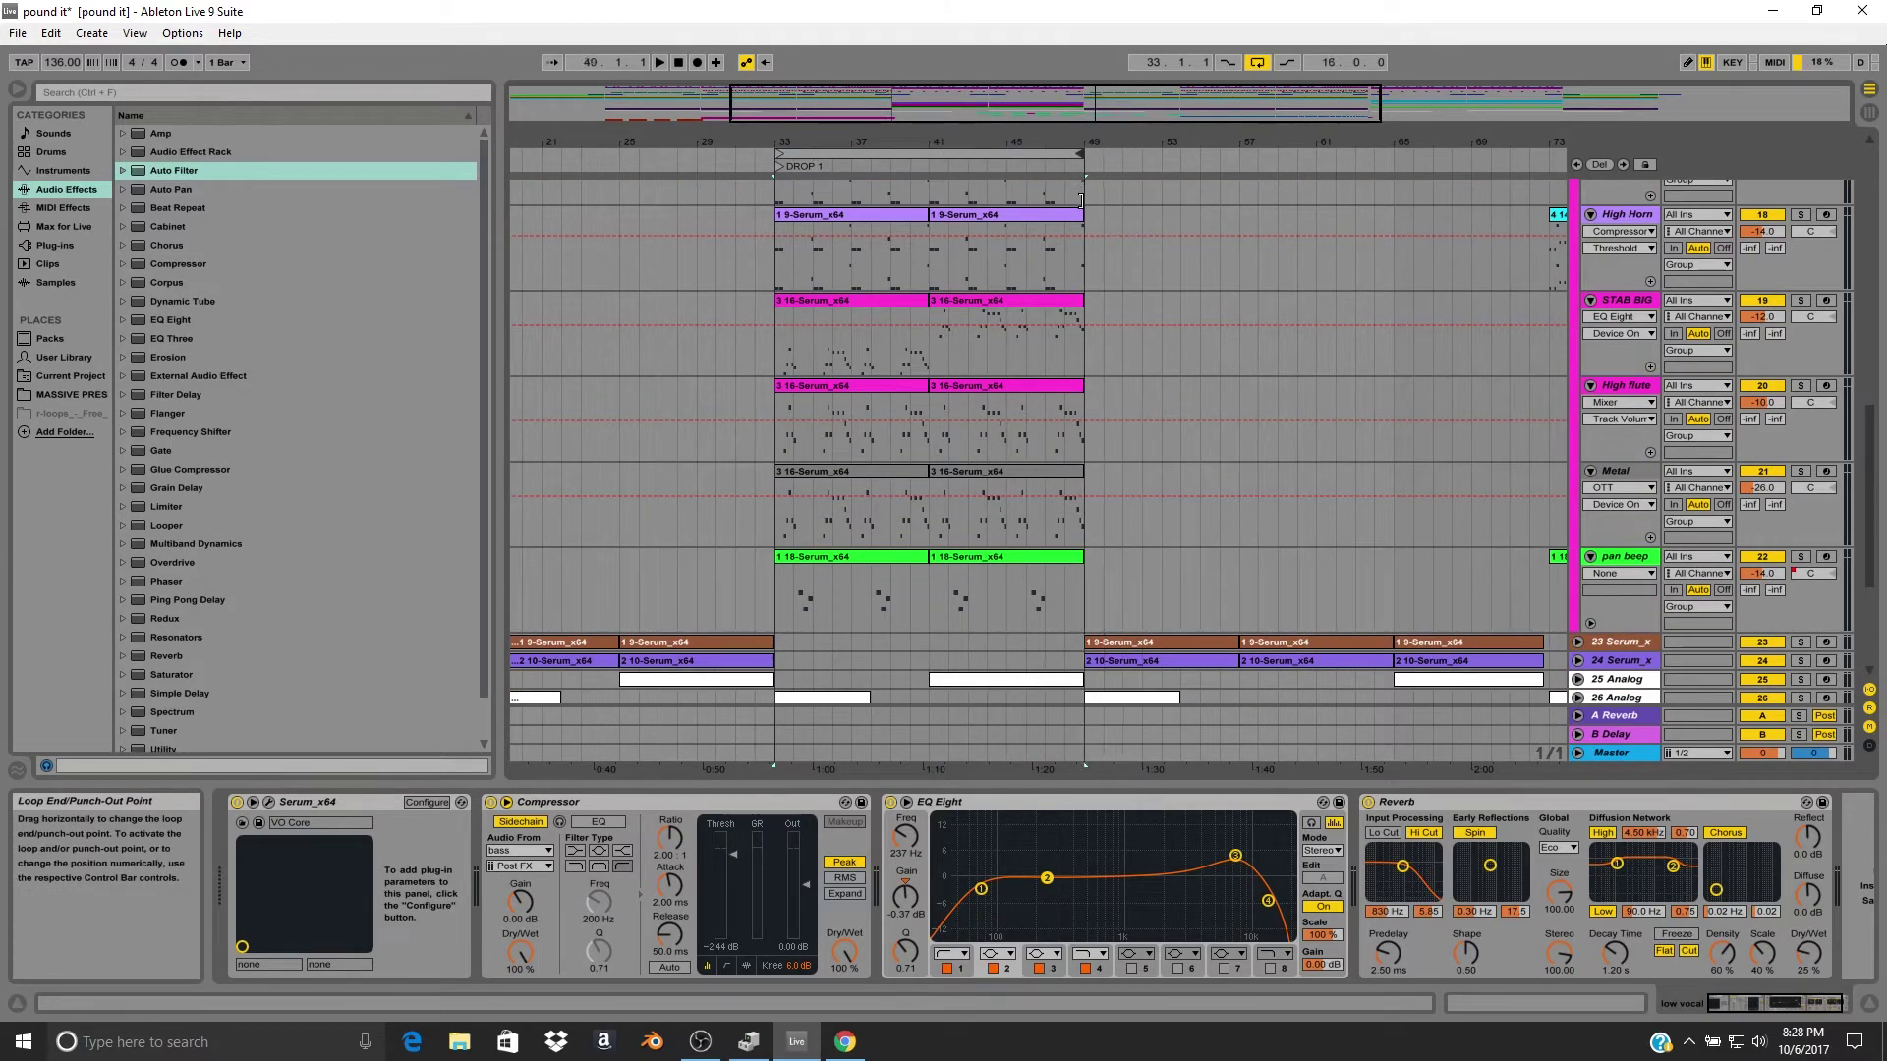
Play the first drop briefly from bar 33 with the STAB BIG clip region selected, and solo the STAB BIG track.
{"action": "left_click", "coordinate": [958, 307]}
{"action": "key", "text": "space"}
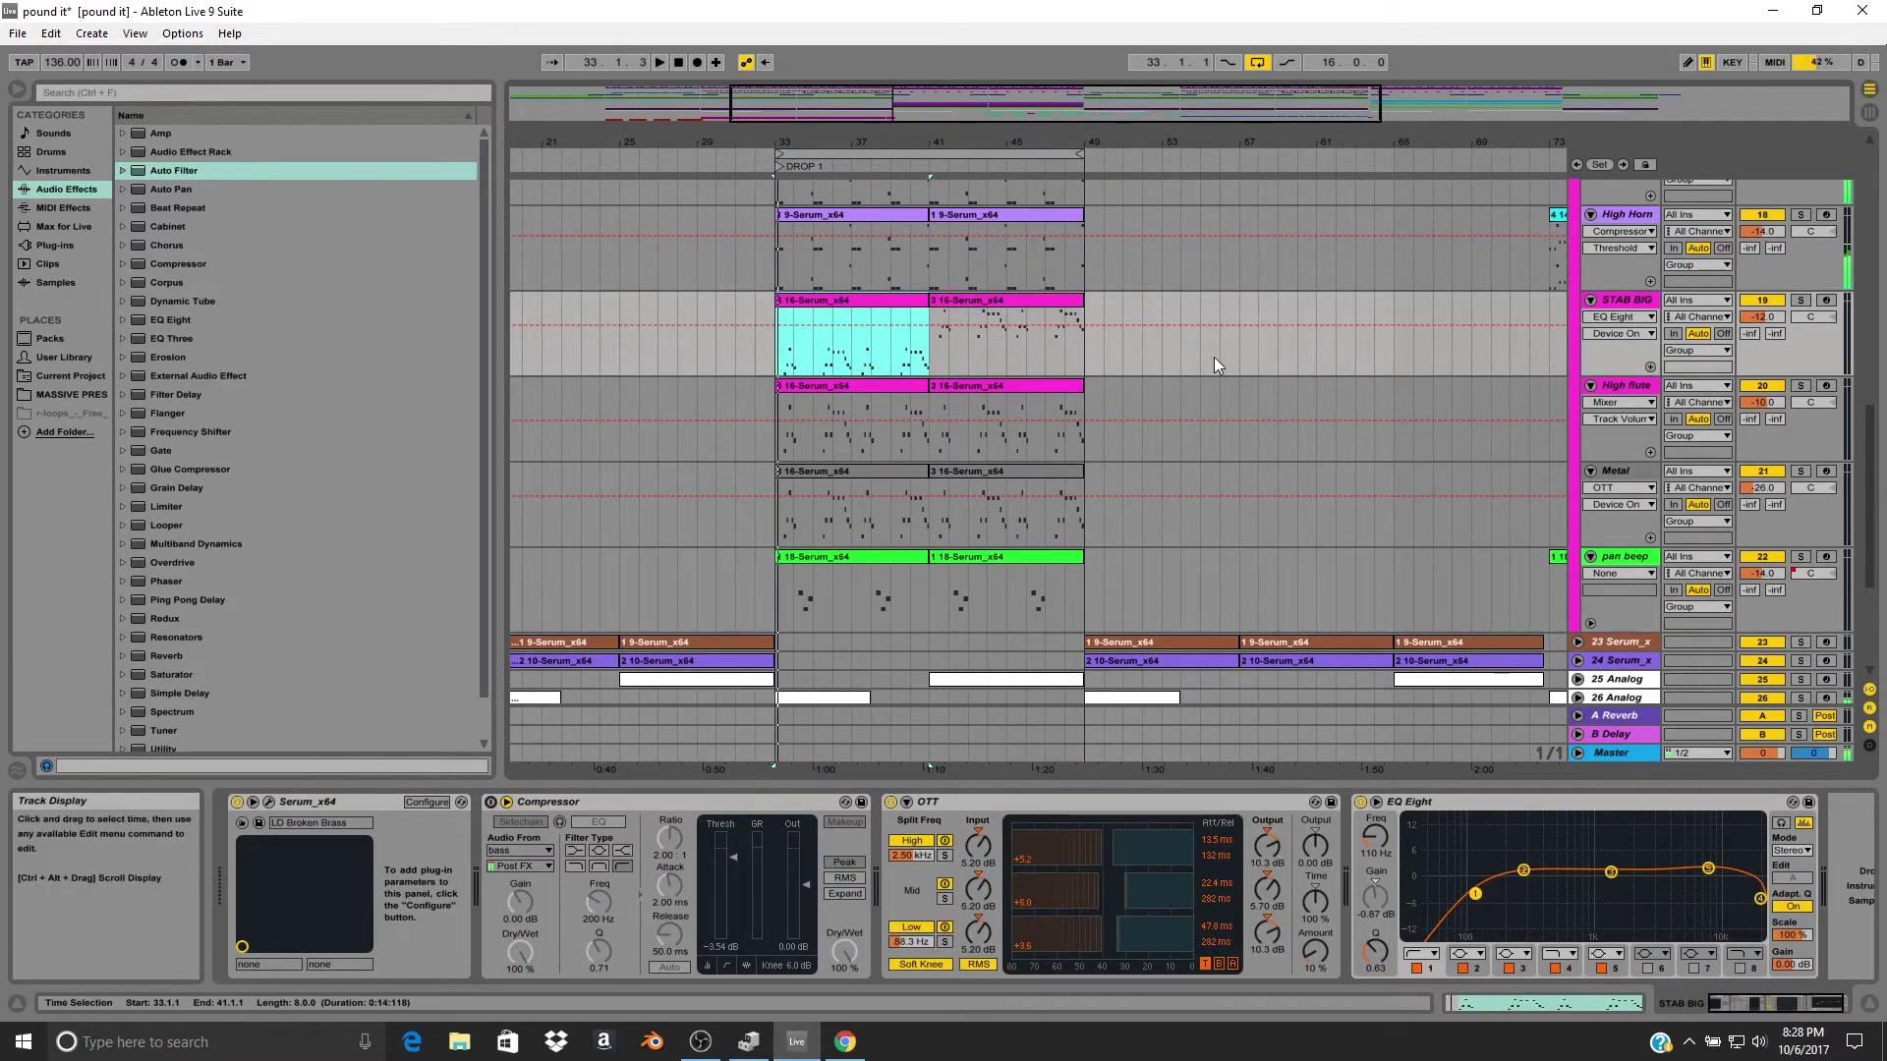
{"action": "left_click", "coordinate": [1800, 300]}
{"action": "key", "text": "space"}
{"action": "key", "text": "space"}
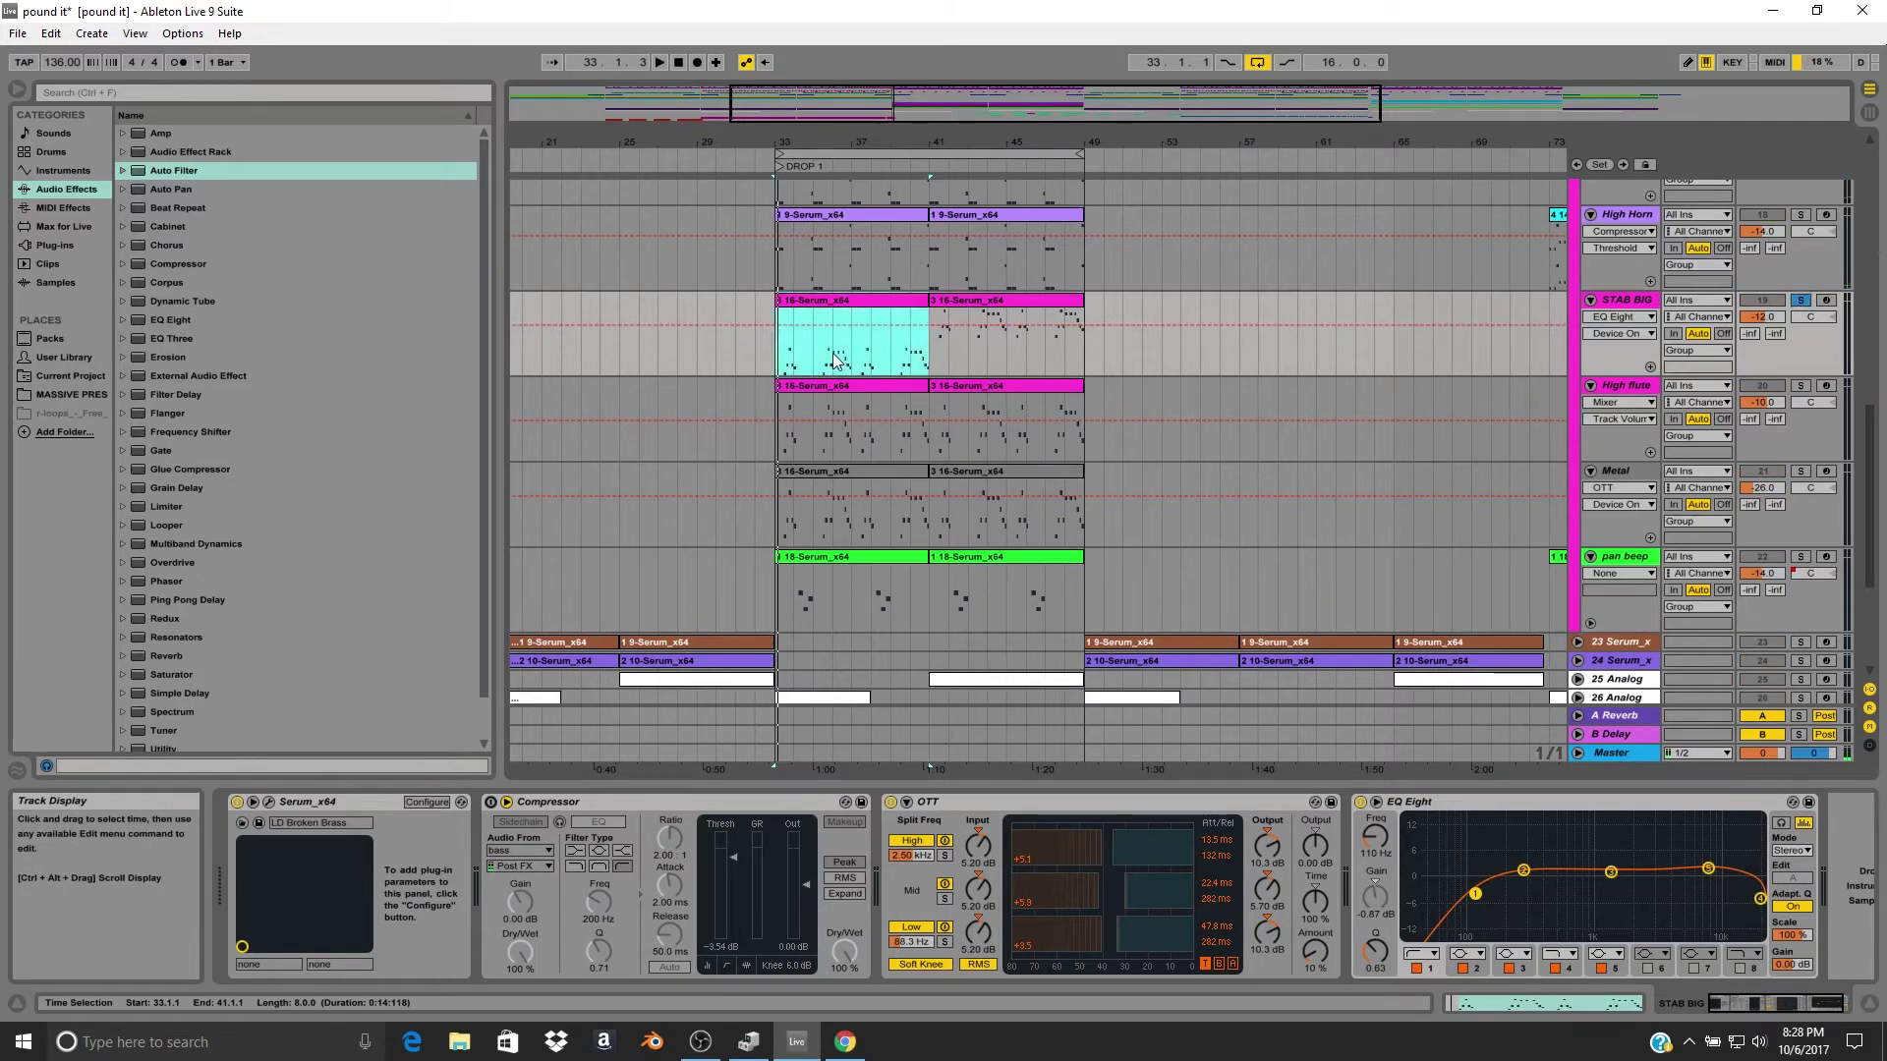
Listen to the soloed STAB BIG track from bars 36 and 44, unsolo it and stop playback.
{"action": "left_click", "coordinate": [833, 352]}
{"action": "key", "text": "space"}
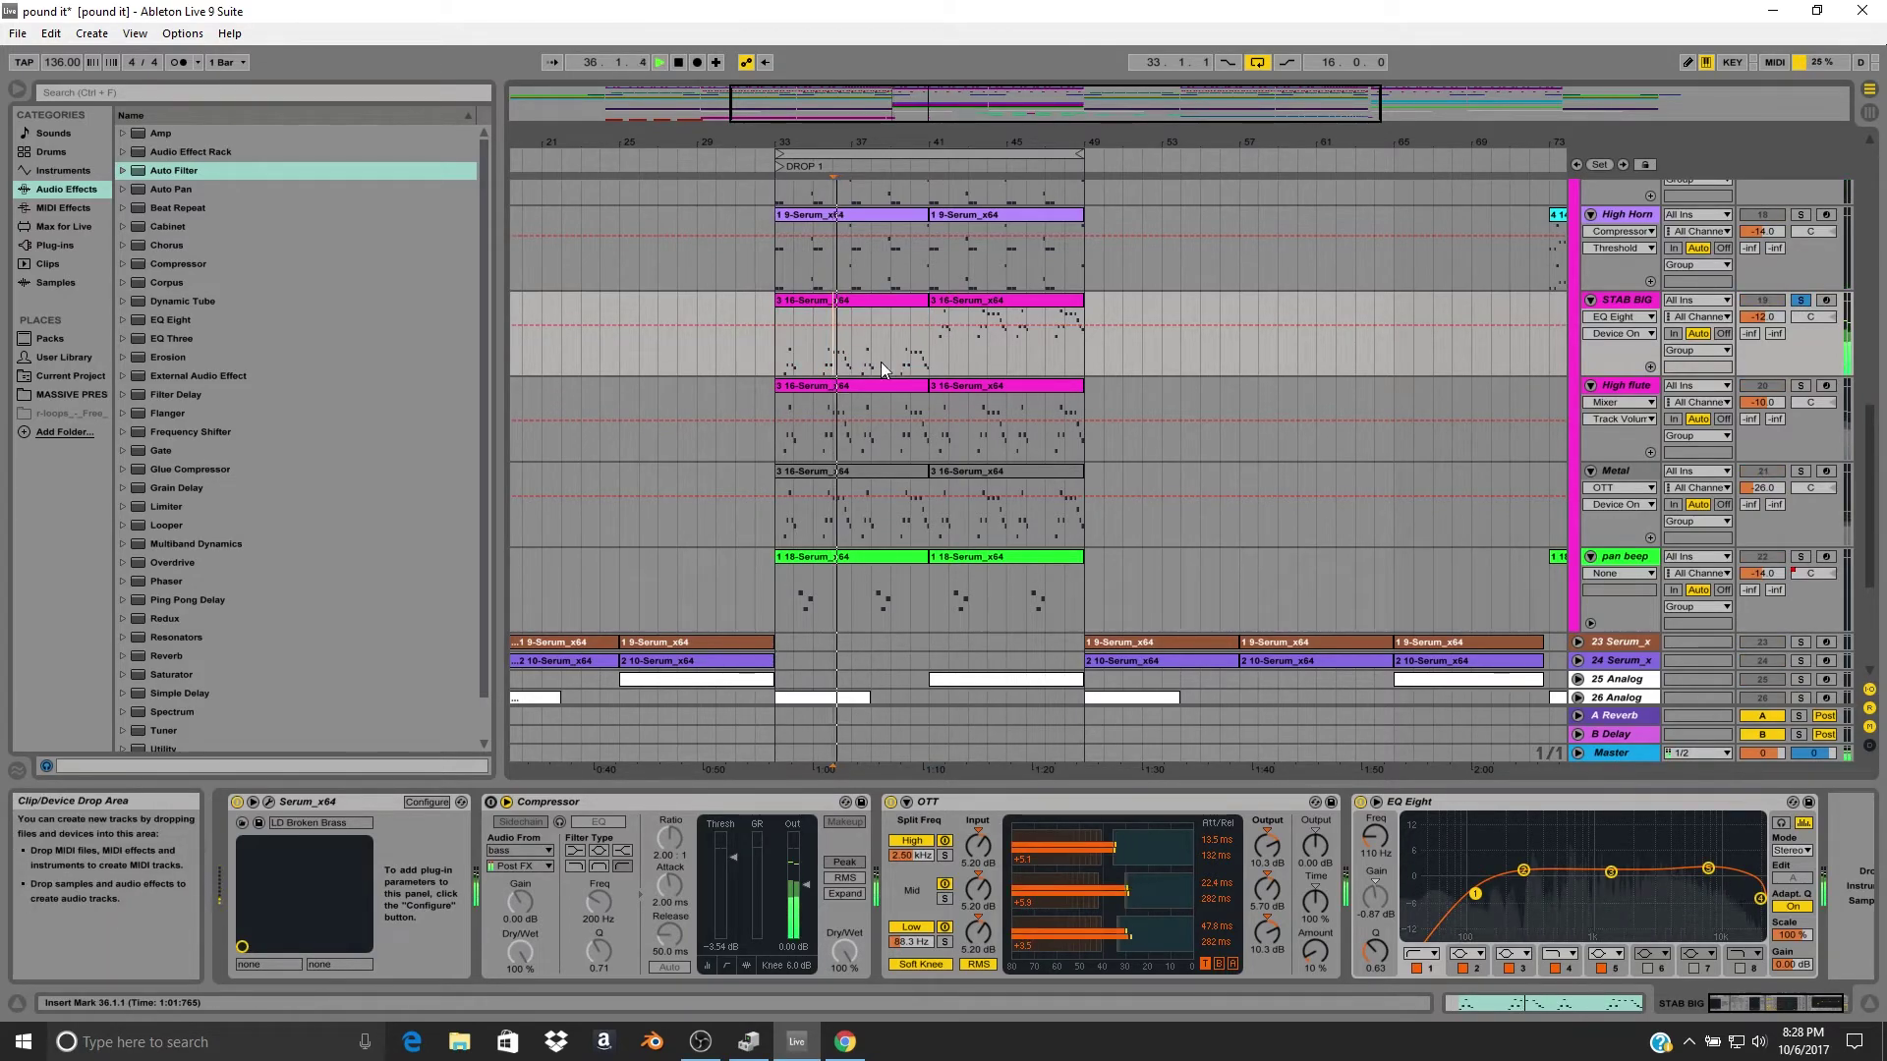
{"action": "left_click", "coordinate": [991, 342]}
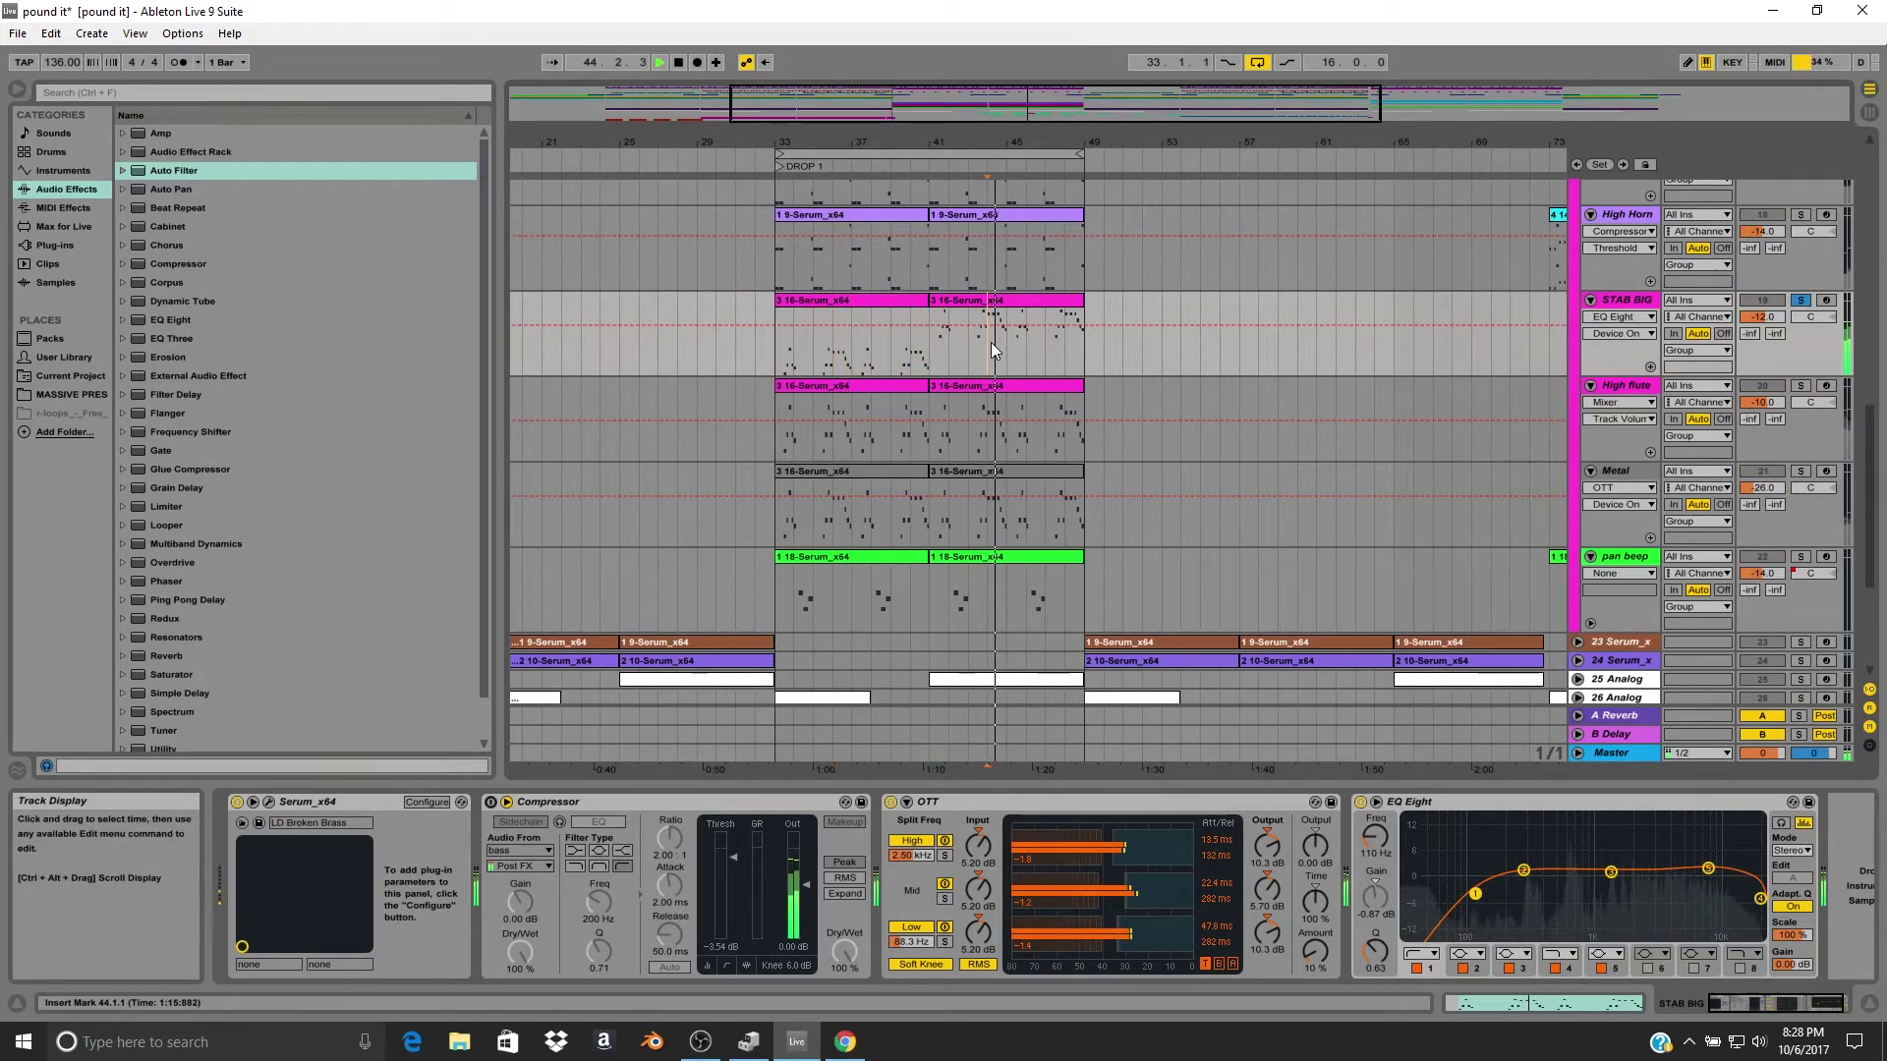
{"action": "left_click", "coordinate": [1801, 300]}
{"action": "key", "text": "space"}
{"action": "left_click_drag", "start_coordinate": [998, 140], "coordinate": [996, 132]}
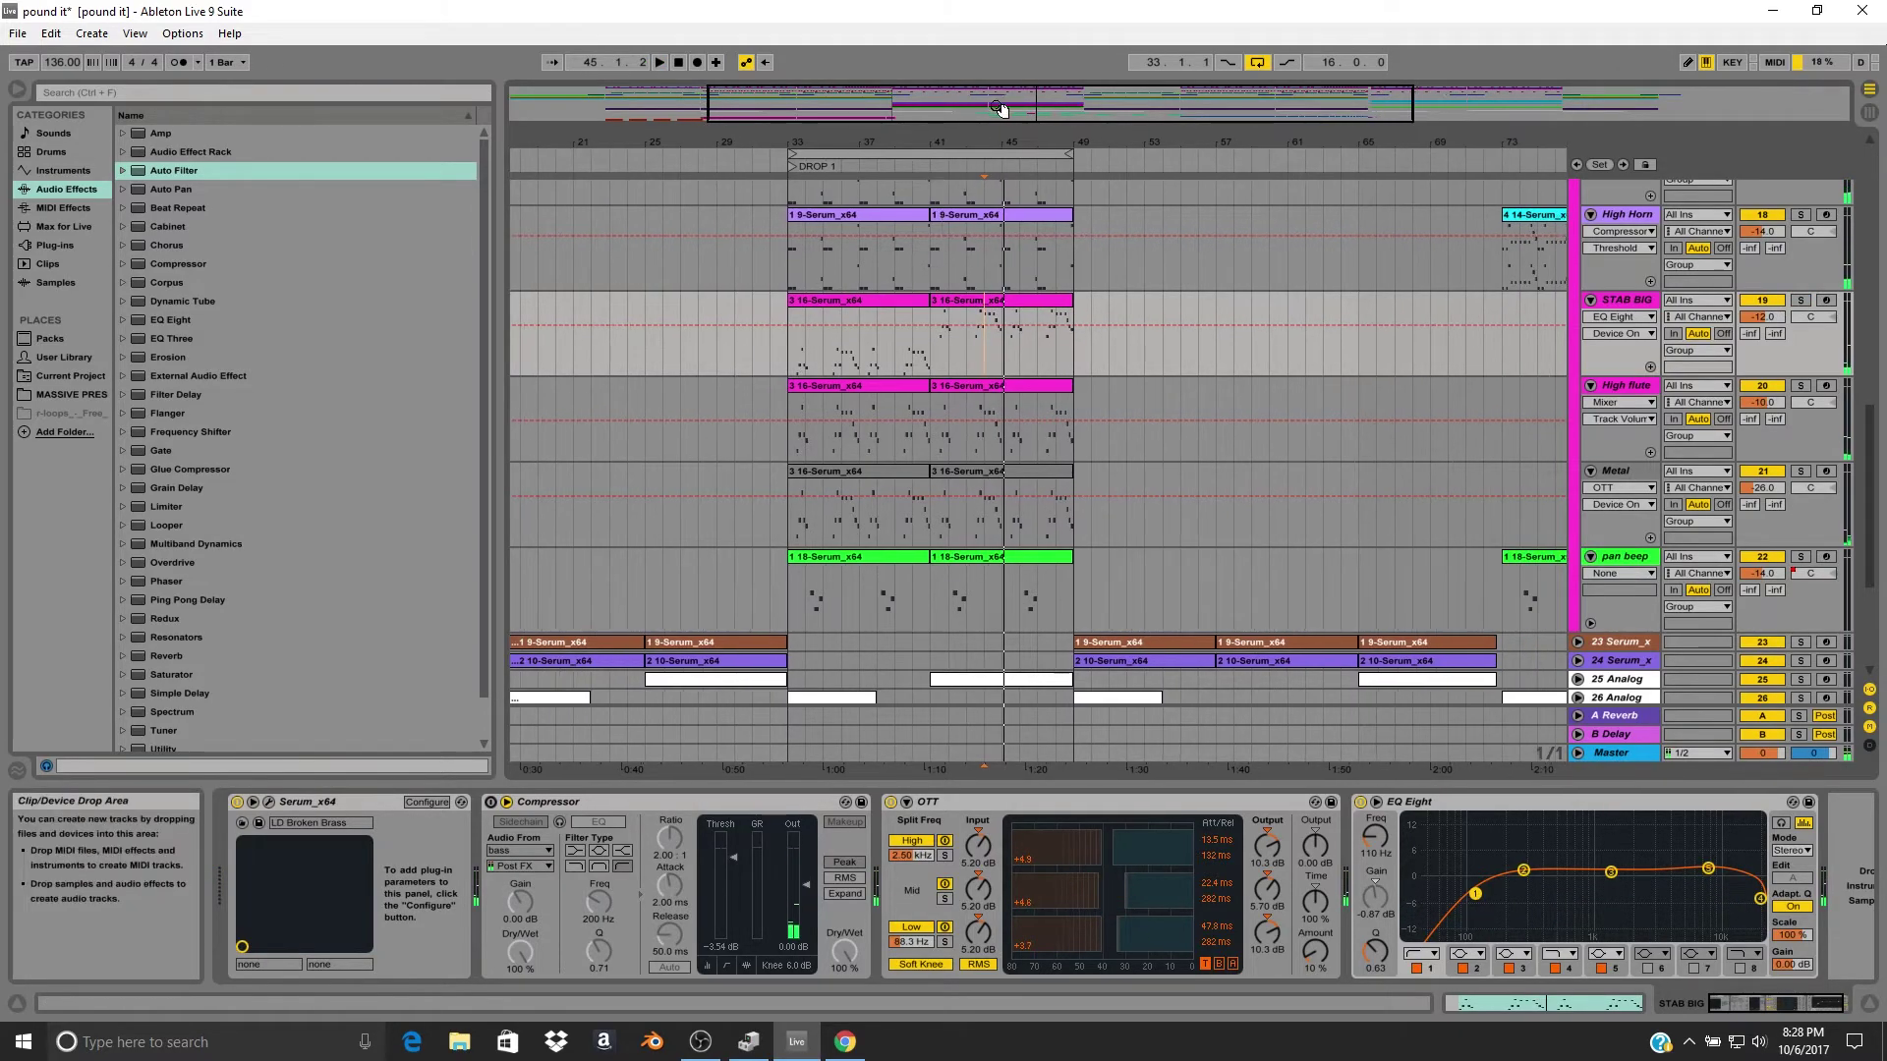
Set the loop to 8 bars of the second drop, from 73 to 81, and select the pan beep clip at bar 73.
{"action": "left_click_drag", "start_coordinate": [792, 155], "coordinate": [1078, 145]}
{"action": "scroll", "coordinate": [1270, 258], "scroll_direction": "up", "scroll_amount": 2}
{"action": "scroll", "coordinate": [1069, 398], "scroll_direction": "down", "scroll_amount": 3}
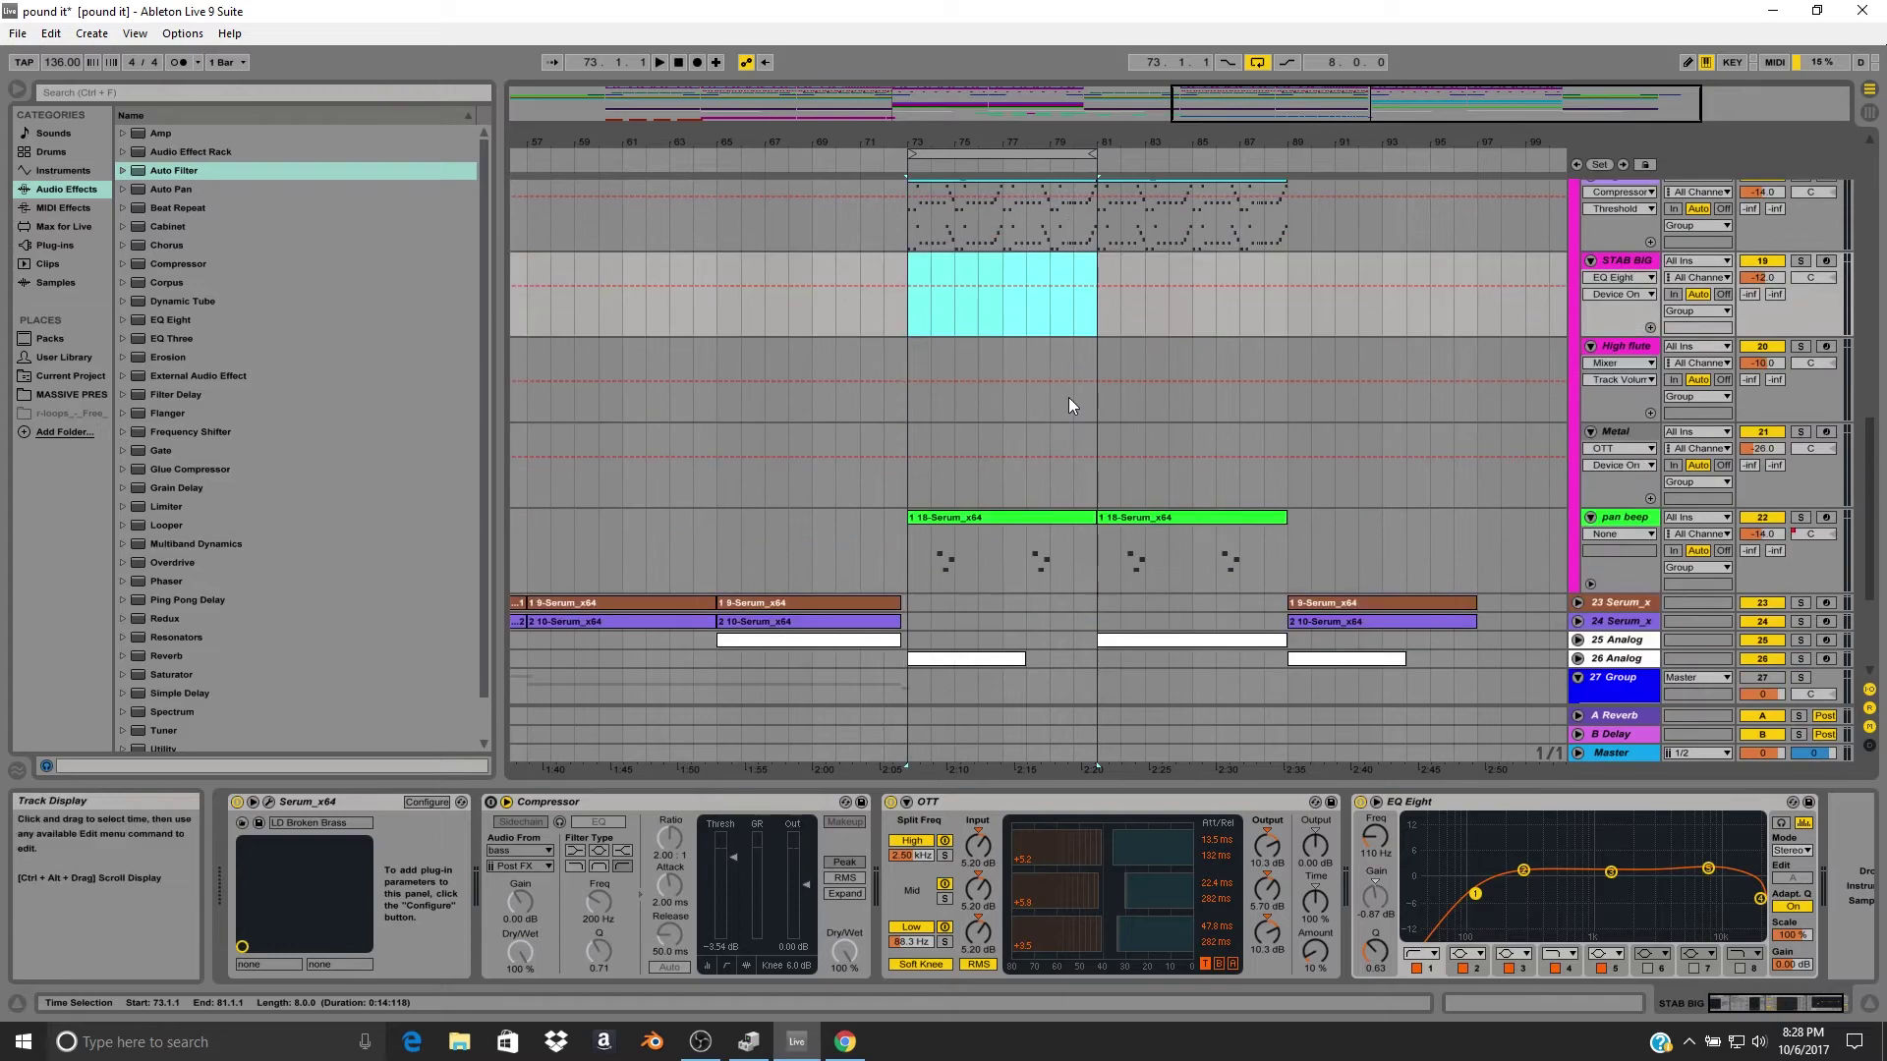
{"action": "left_click", "coordinate": [994, 523]}
{"action": "scroll", "coordinate": [1115, 529], "scroll_direction": "up", "scroll_amount": 8}
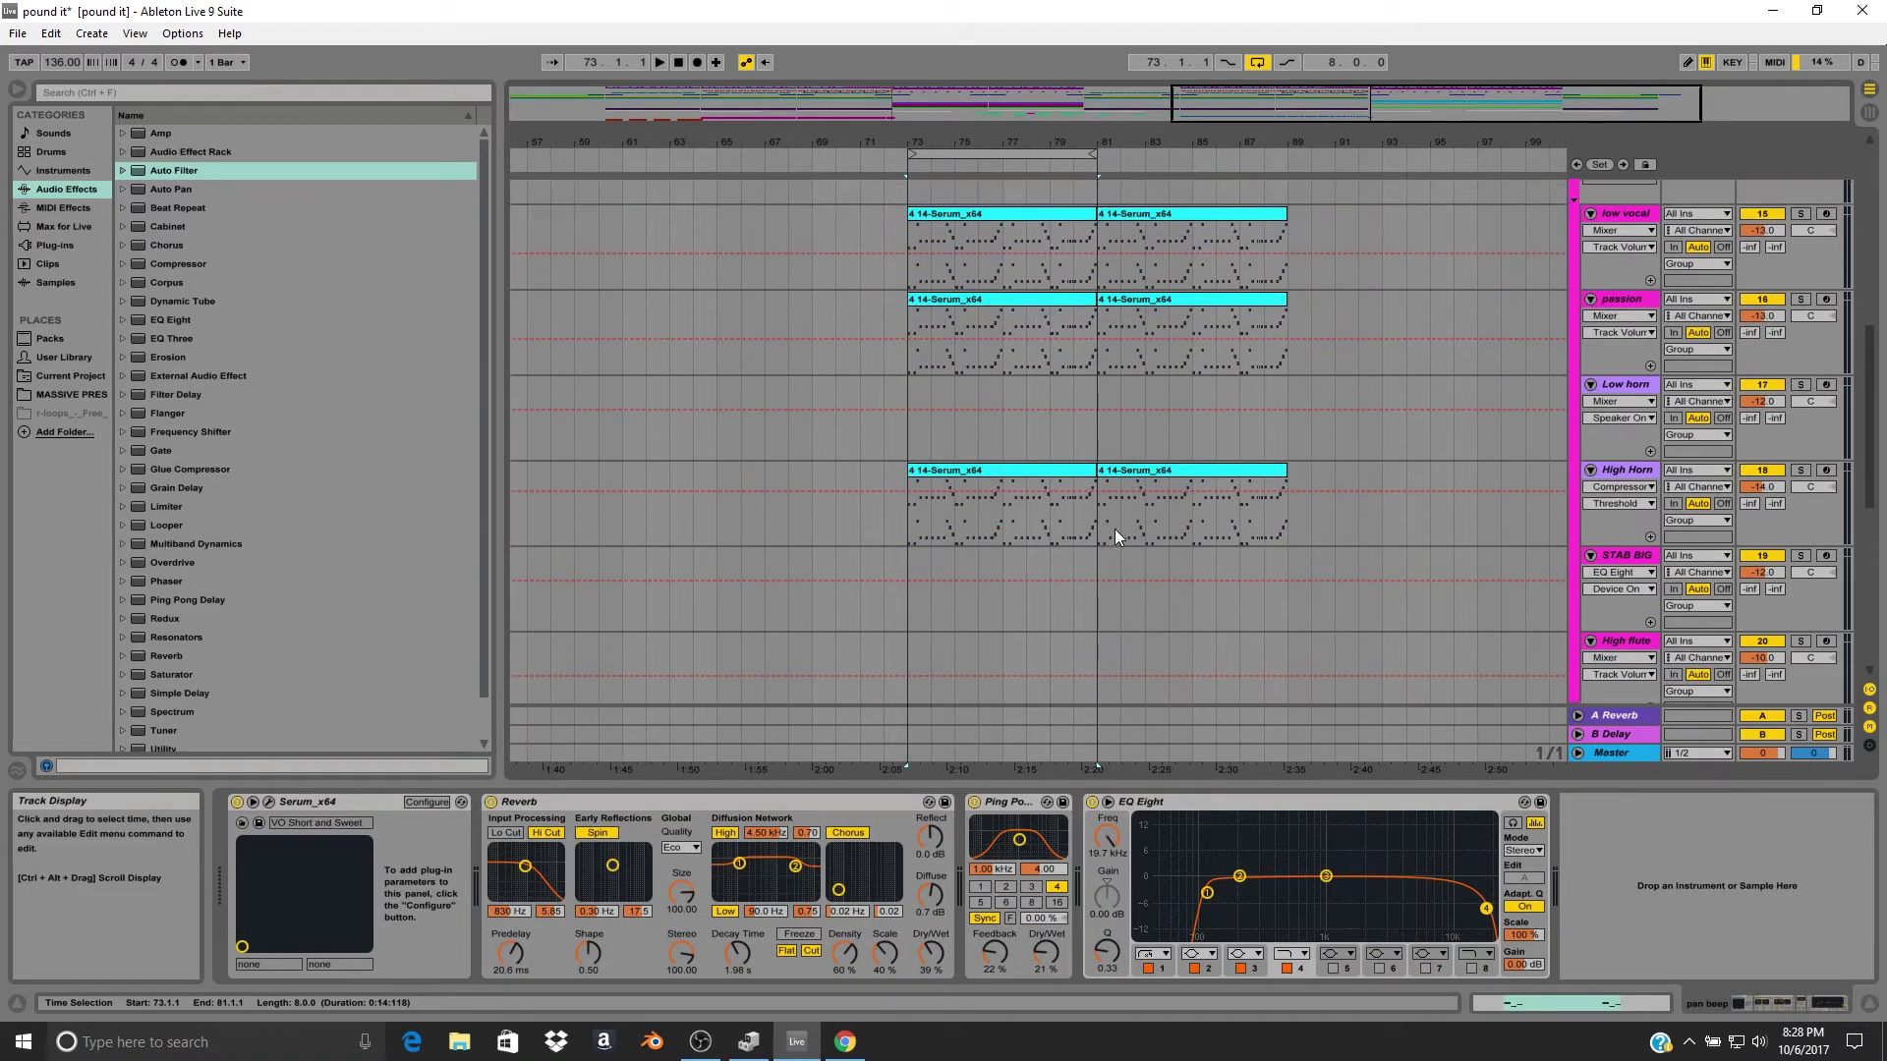
Solo low vocal to audition its clip from bar 73, clear the solo and stop playback.
{"action": "left_click_drag", "start_coordinate": [911, 352], "coordinate": [1271, 517]}
{"action": "left_click", "coordinate": [1335, 404]}
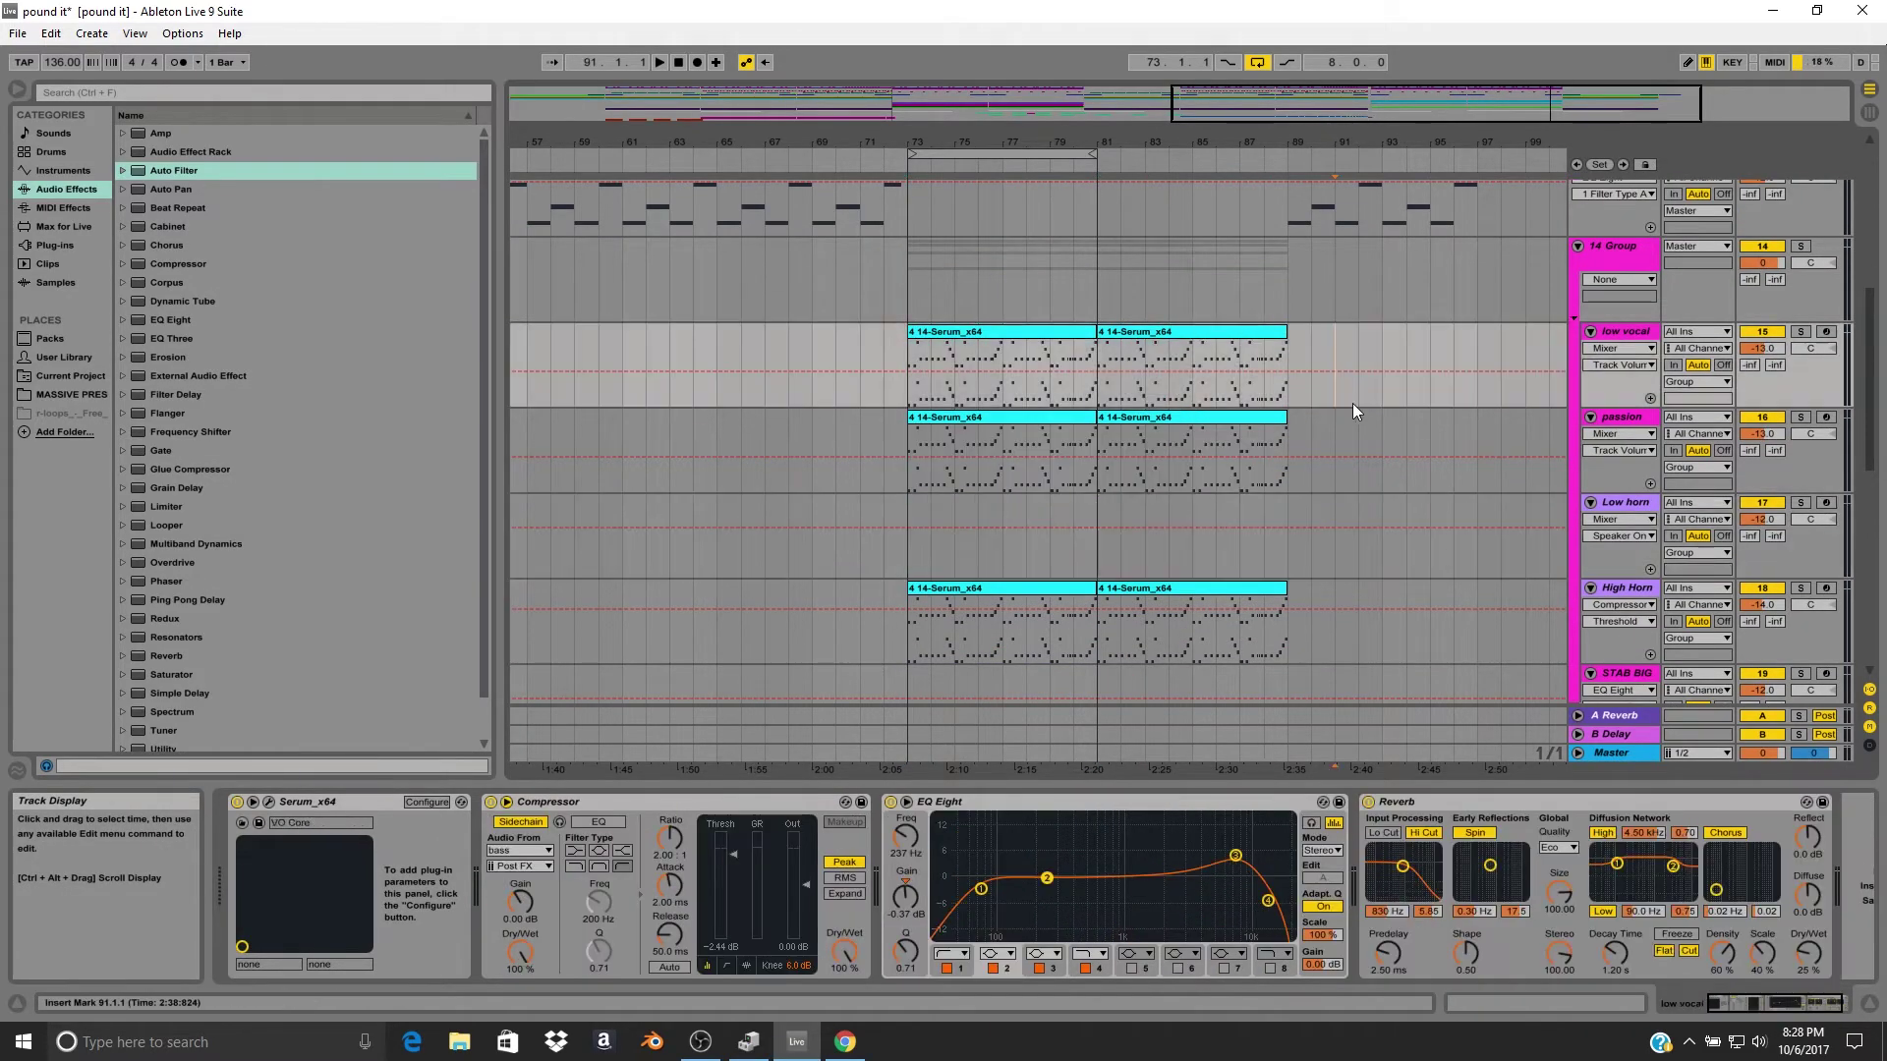
{"action": "left_click", "coordinate": [1799, 331]}
{"action": "left_click", "coordinate": [1066, 331]}
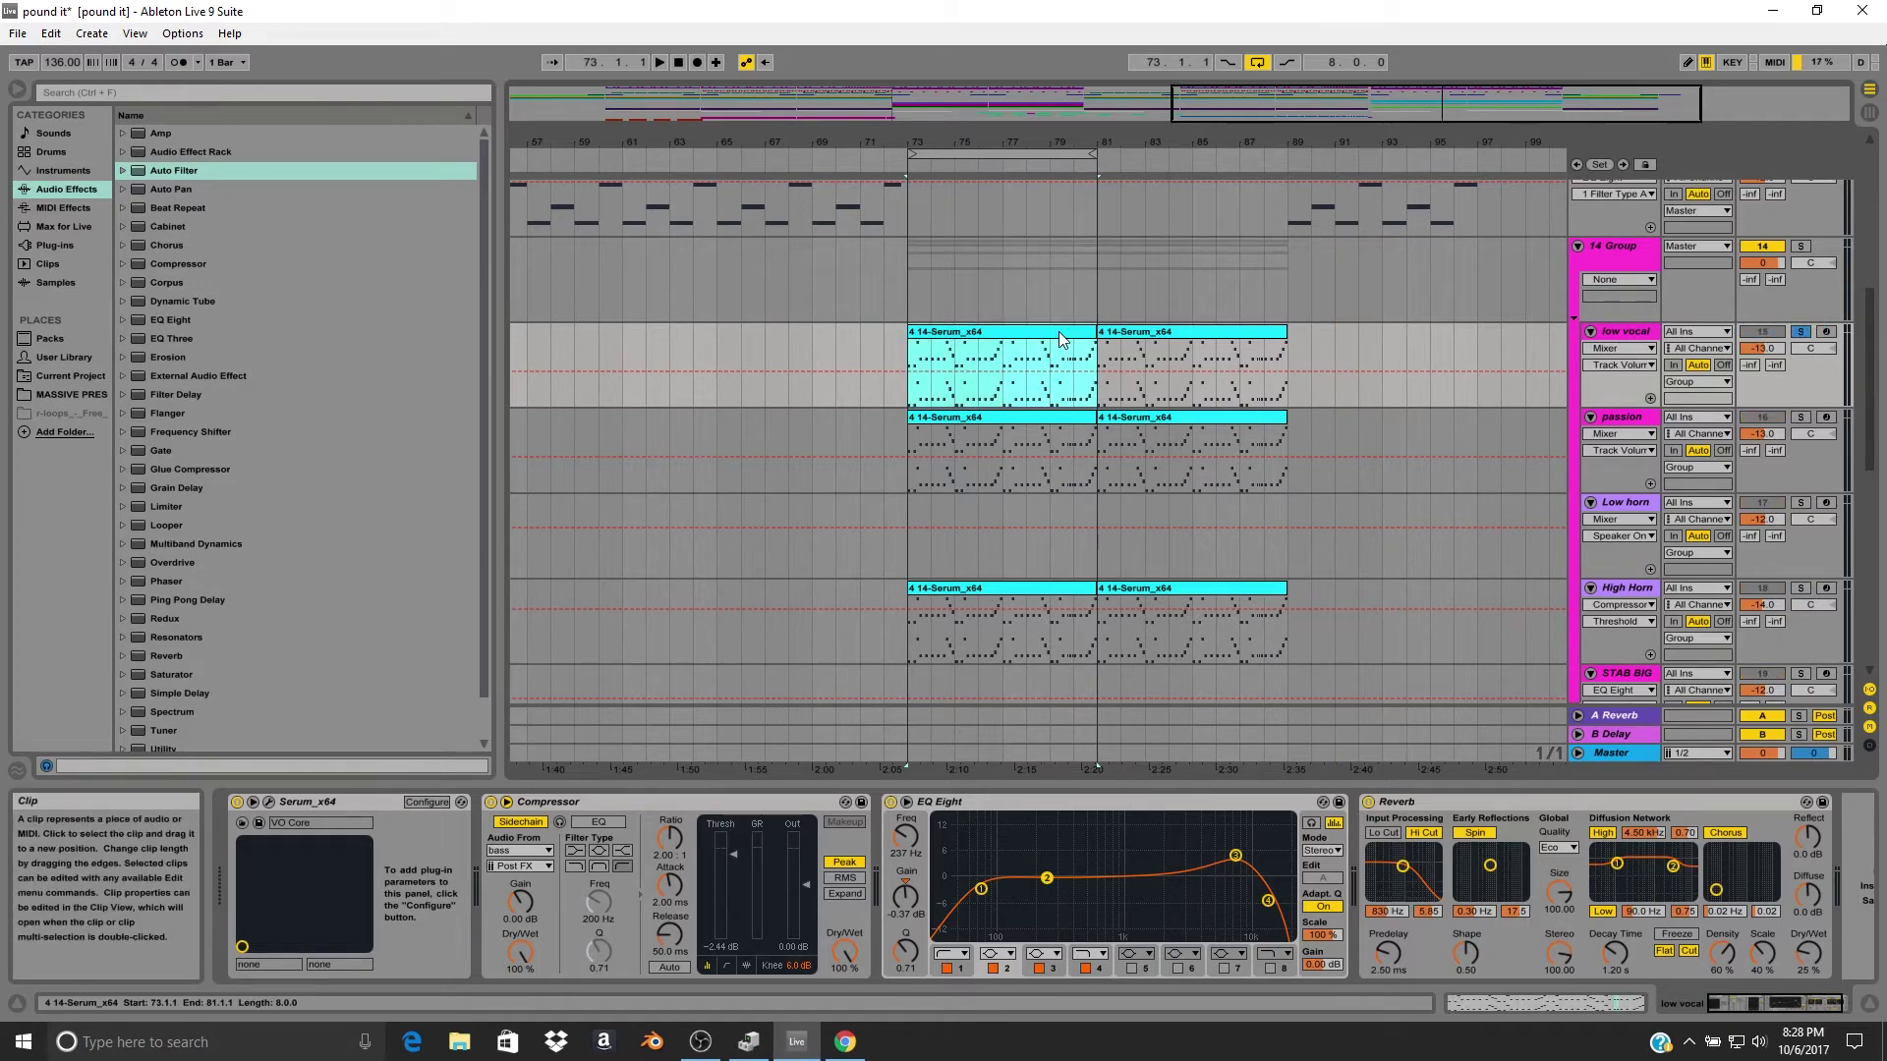
{"action": "key", "text": "space"}
{"action": "left_click", "coordinate": [1803, 416]}
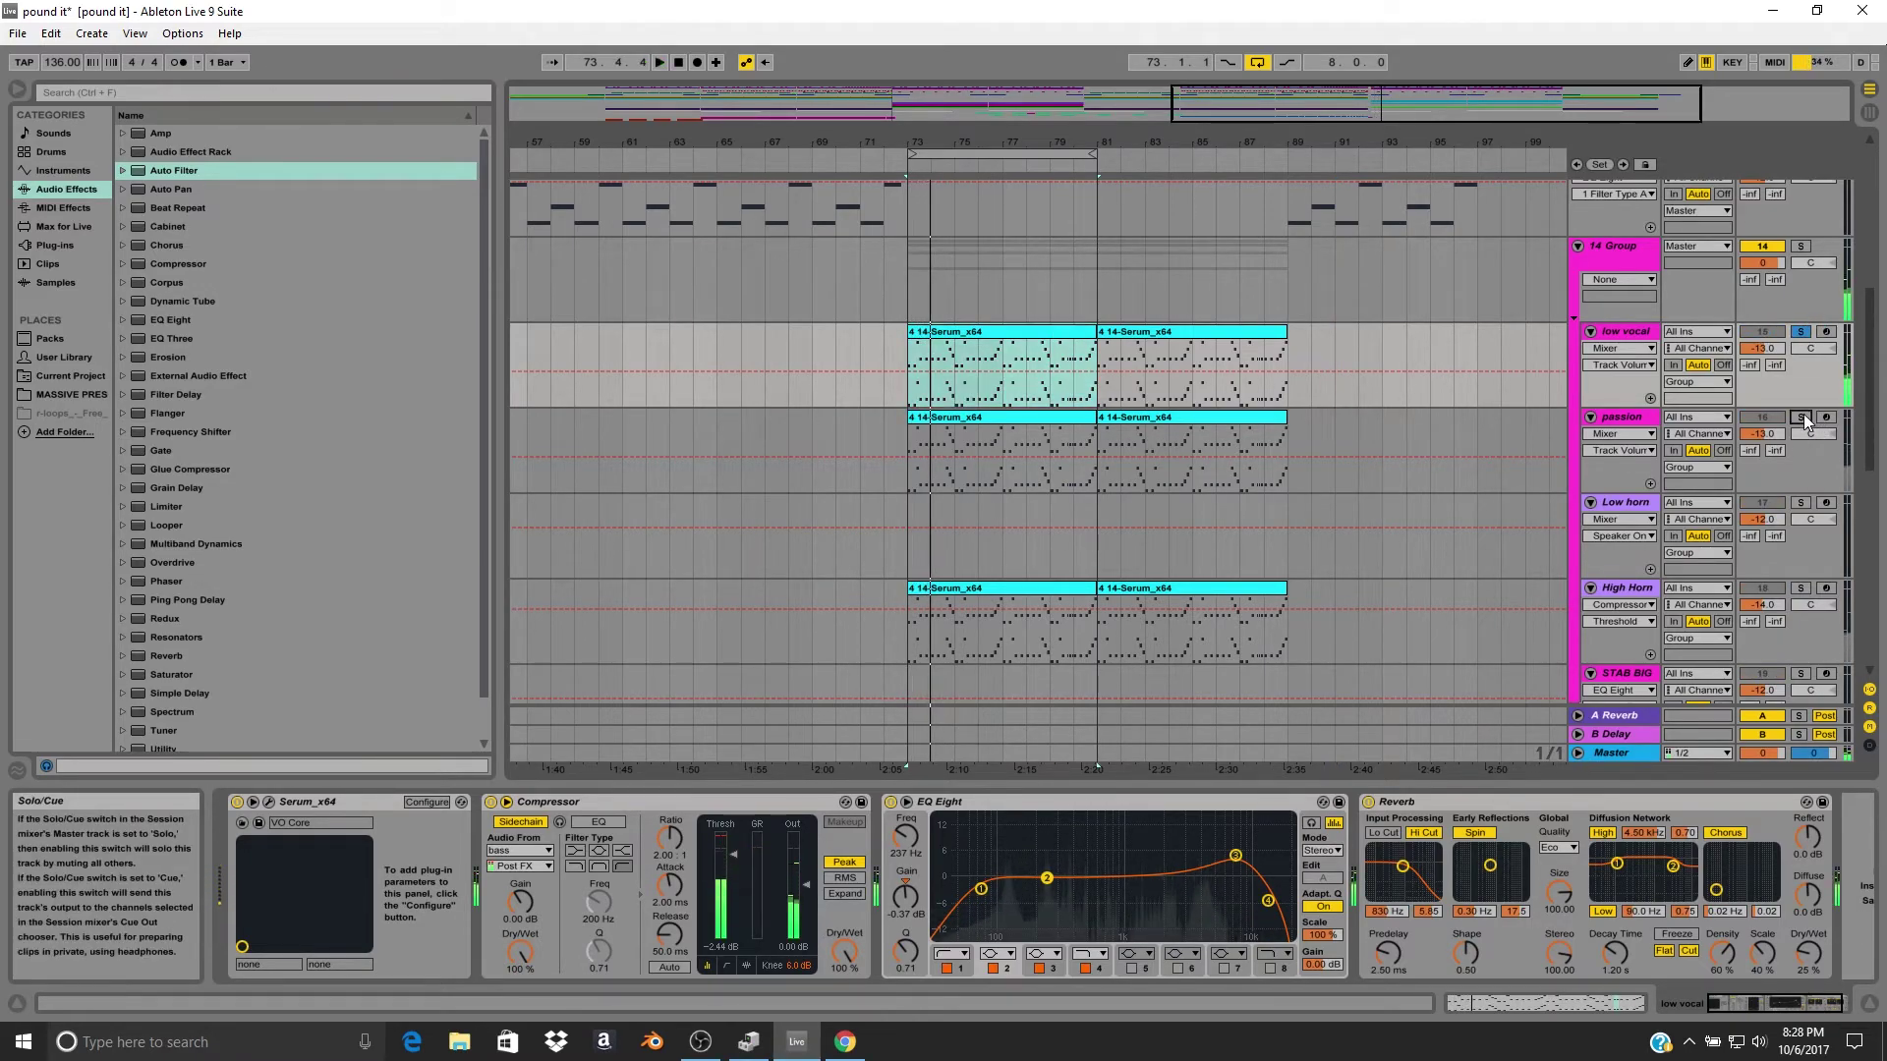
{"action": "key", "text": "space"}
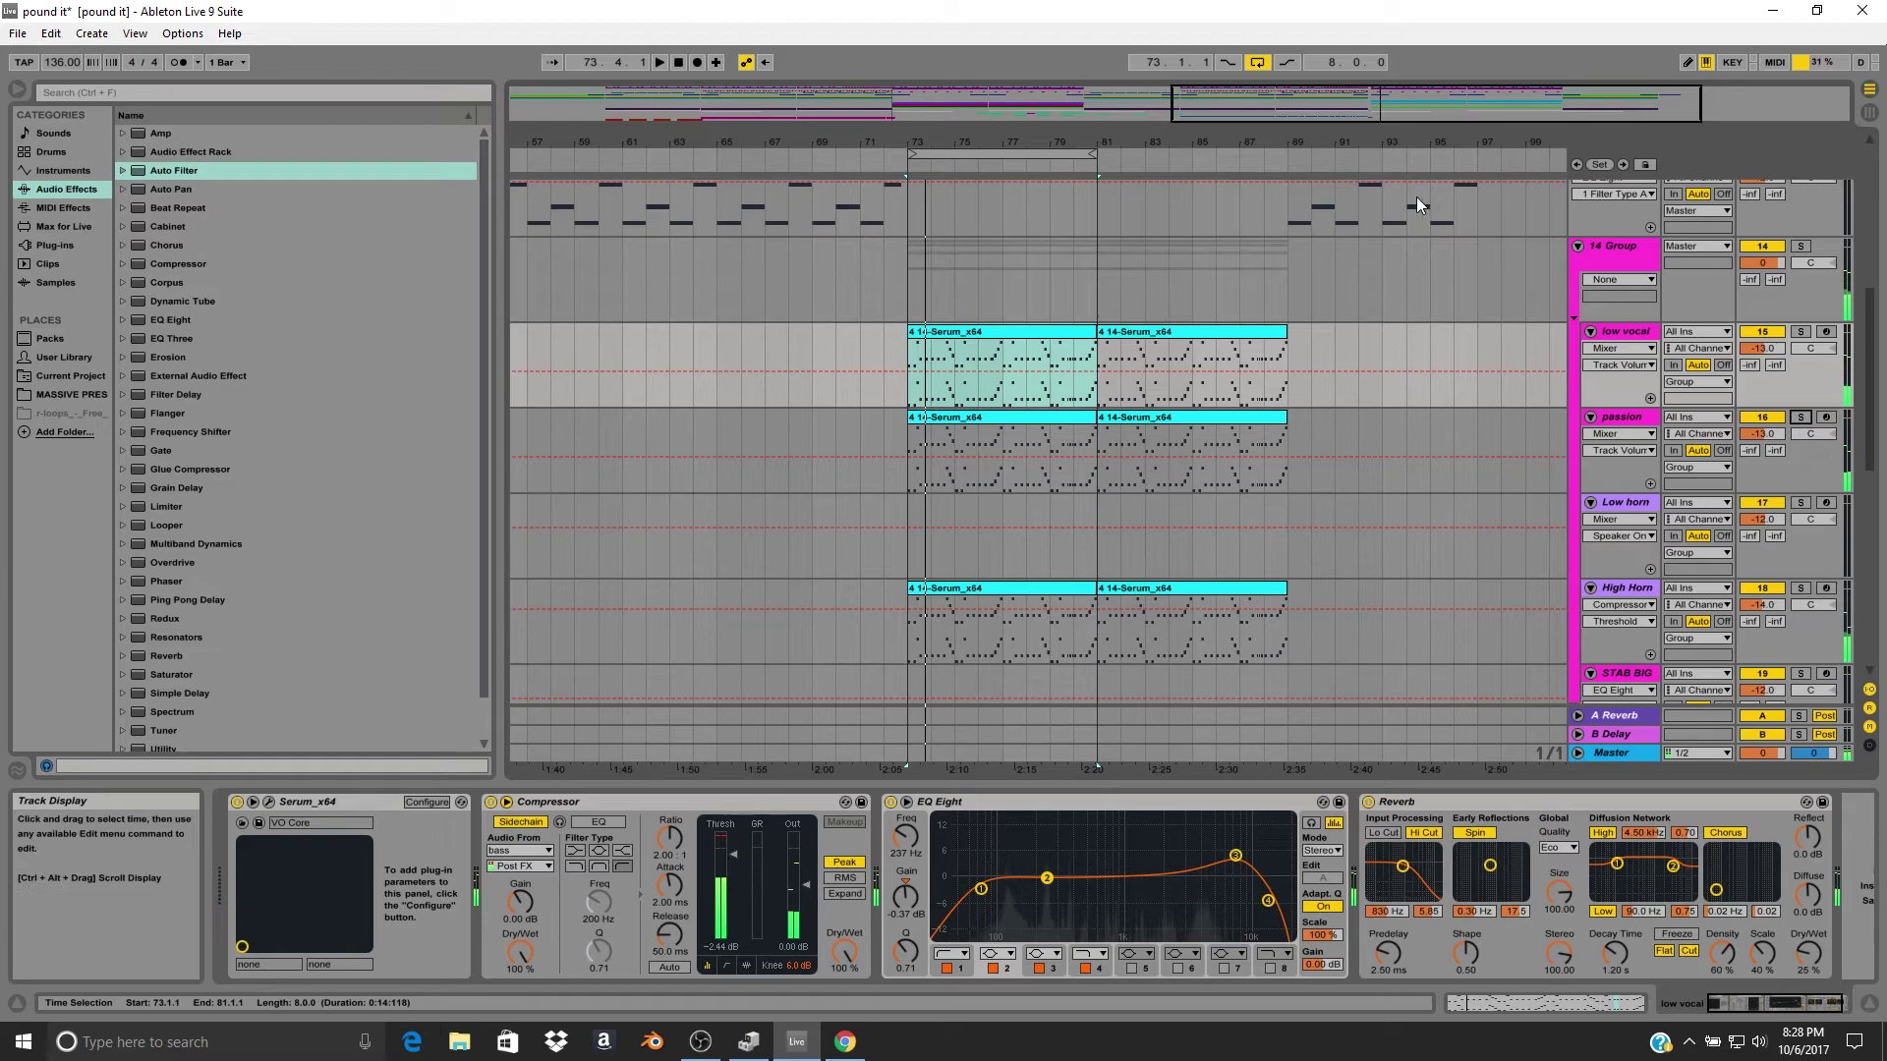
Select the High Horn clip at bar 73, audition it within the second drop and stop playback.
{"action": "scroll", "coordinate": [1216, 403], "scroll_direction": "down", "scroll_amount": 3}
{"action": "left_click", "coordinate": [1010, 464]}
{"action": "key", "text": "space"}
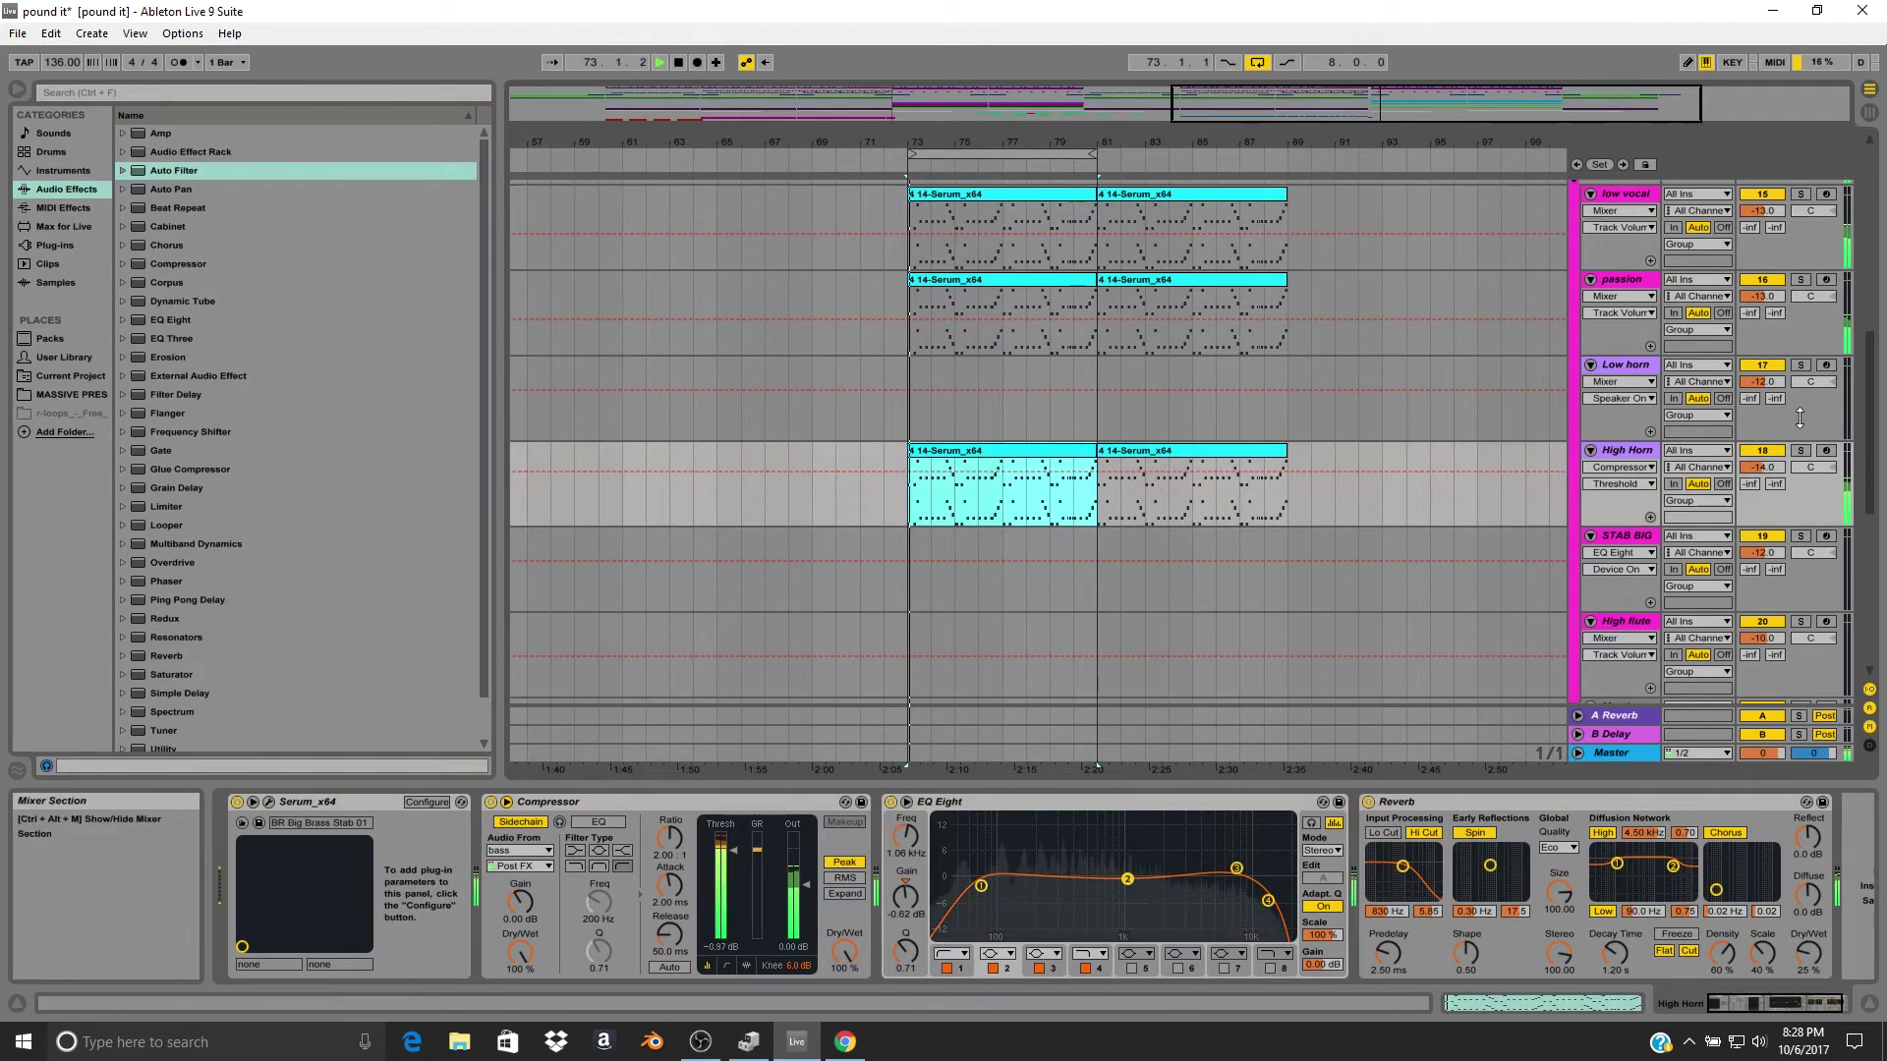
{"action": "left_click", "coordinate": [1802, 451]}
{"action": "scroll", "coordinate": [1197, 274], "scroll_direction": "up", "scroll_amount": 9}
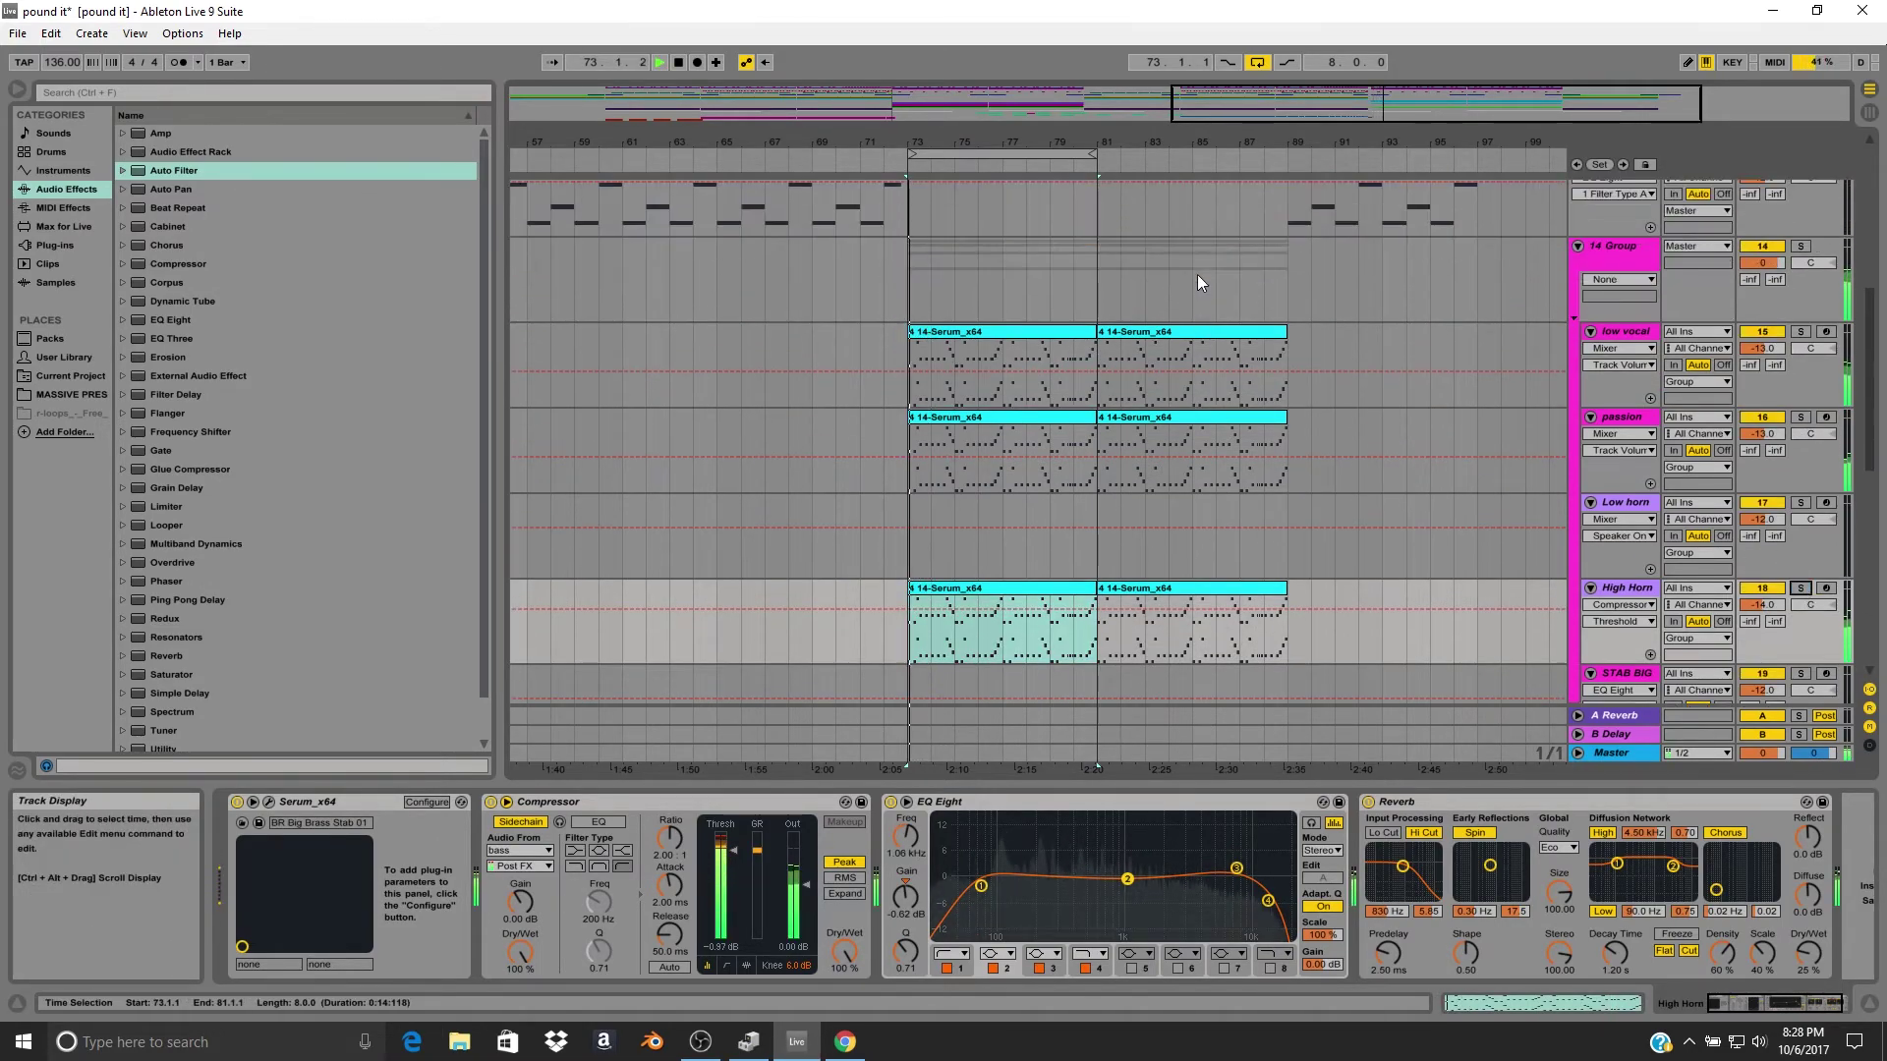
{"action": "key", "text": "space"}
Try to move the vocal audio track with the short clip before bar 73 between the Metal and pan beep tracks.
{"action": "scroll", "coordinate": [1066, 297], "scroll_direction": "up", "scroll_amount": 3}
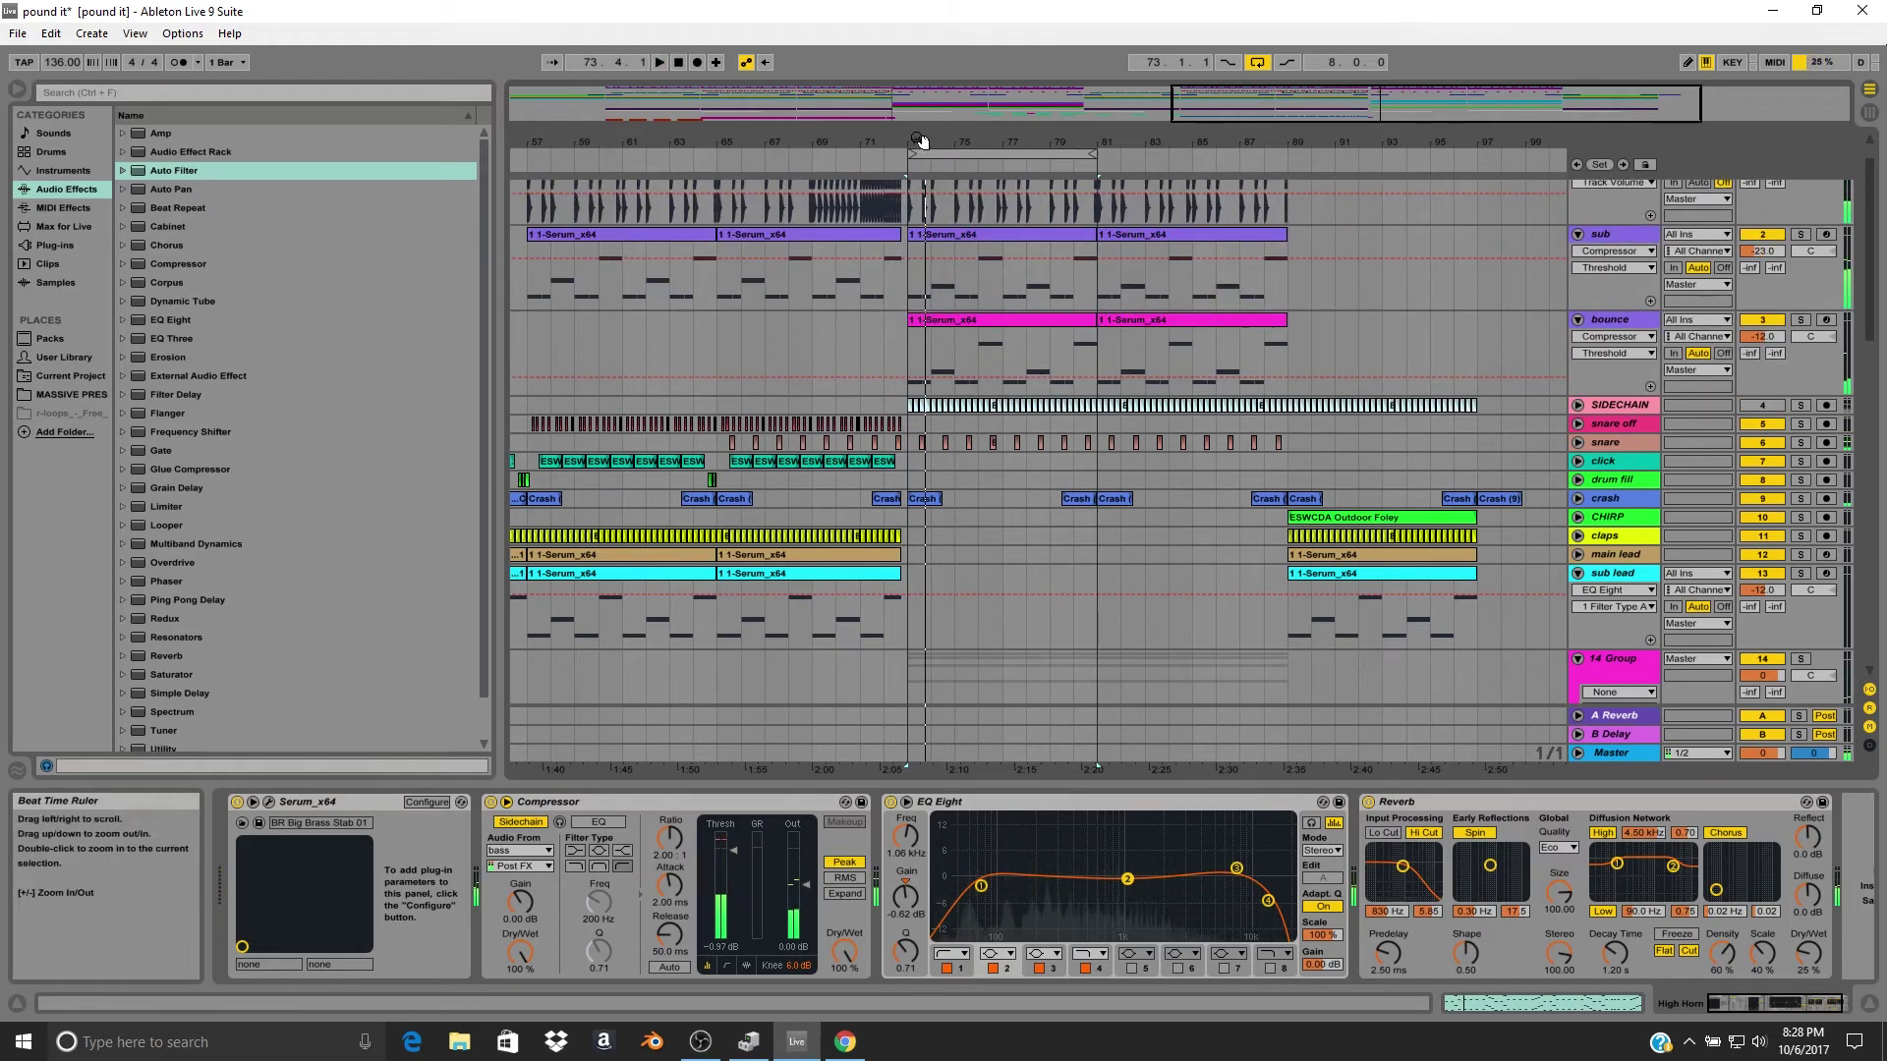
{"action": "left_click_drag", "start_coordinate": [923, 144], "coordinate": [1155, 372]}
{"action": "left_click", "coordinate": [1155, 353]}
{"action": "scroll", "coordinate": [1165, 339], "scroll_direction": "down", "scroll_amount": 10}
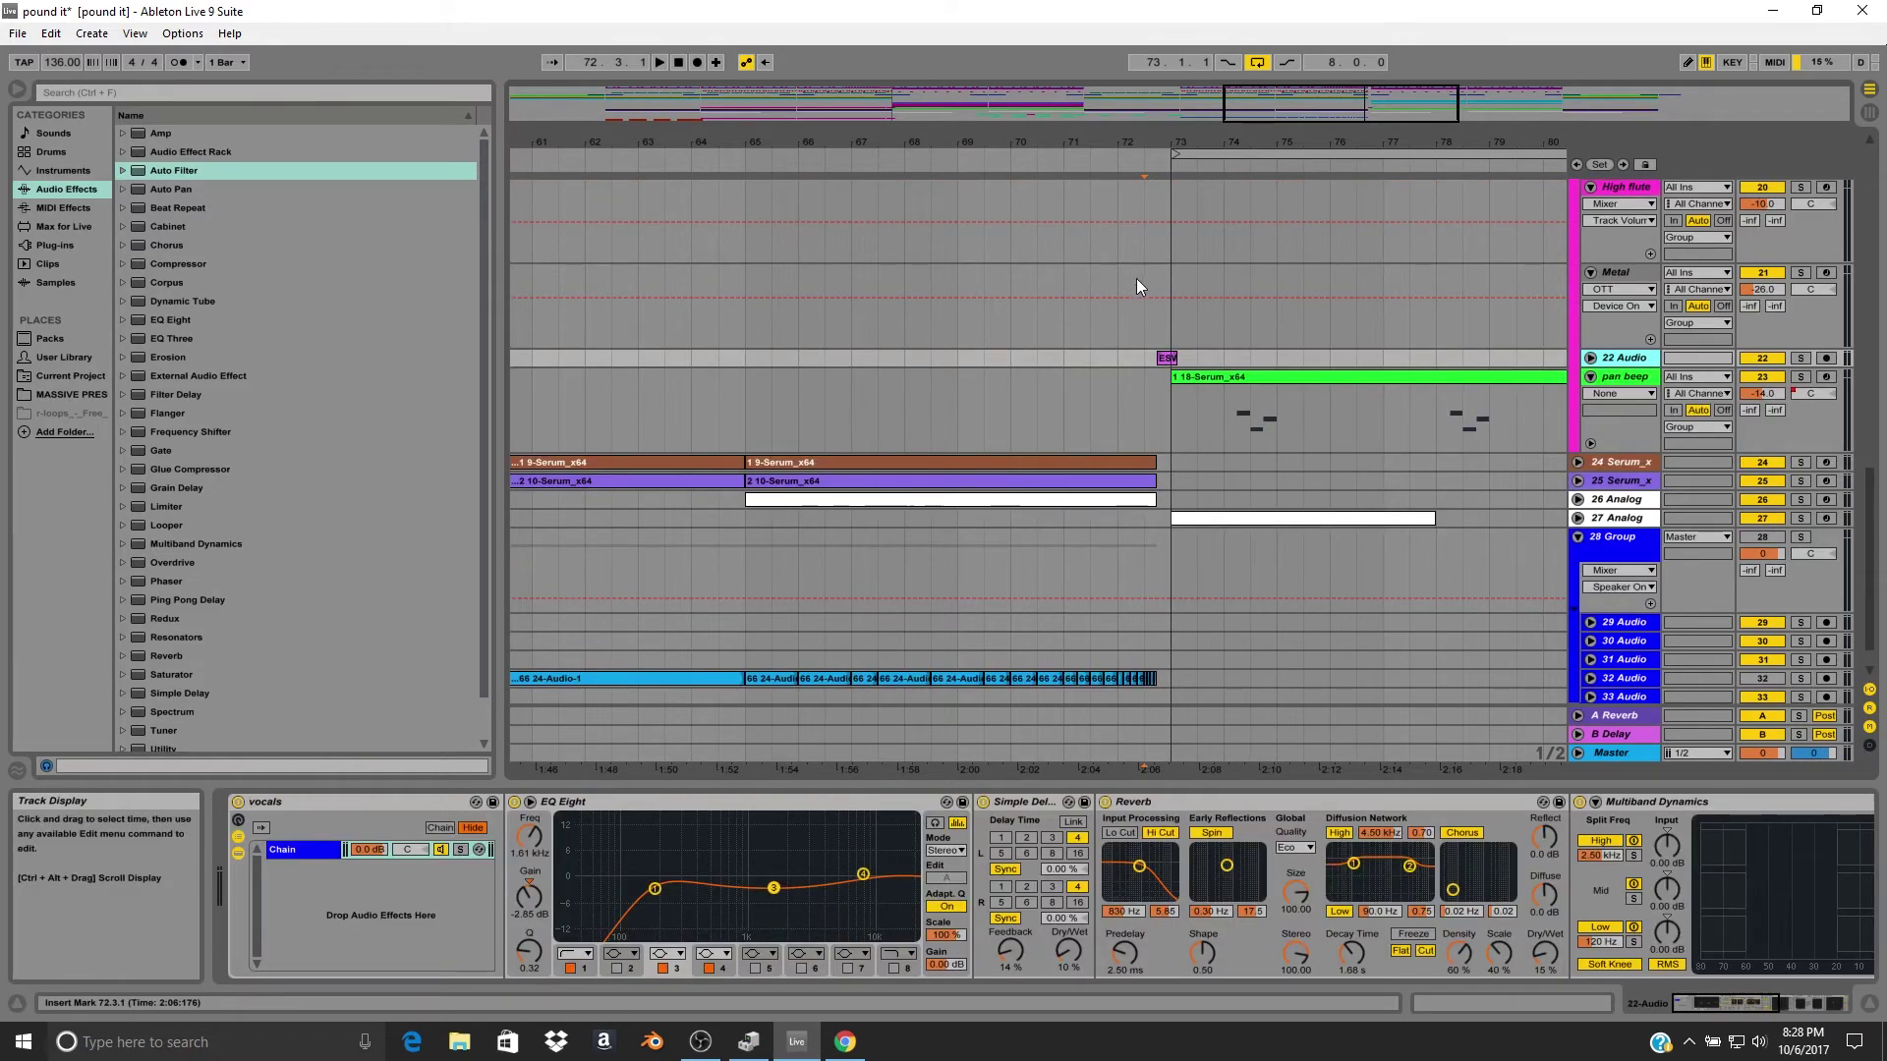
Play the transition into the second drop from bar 72 and undo the track move.
{"action": "left_click", "coordinate": [1130, 302]}
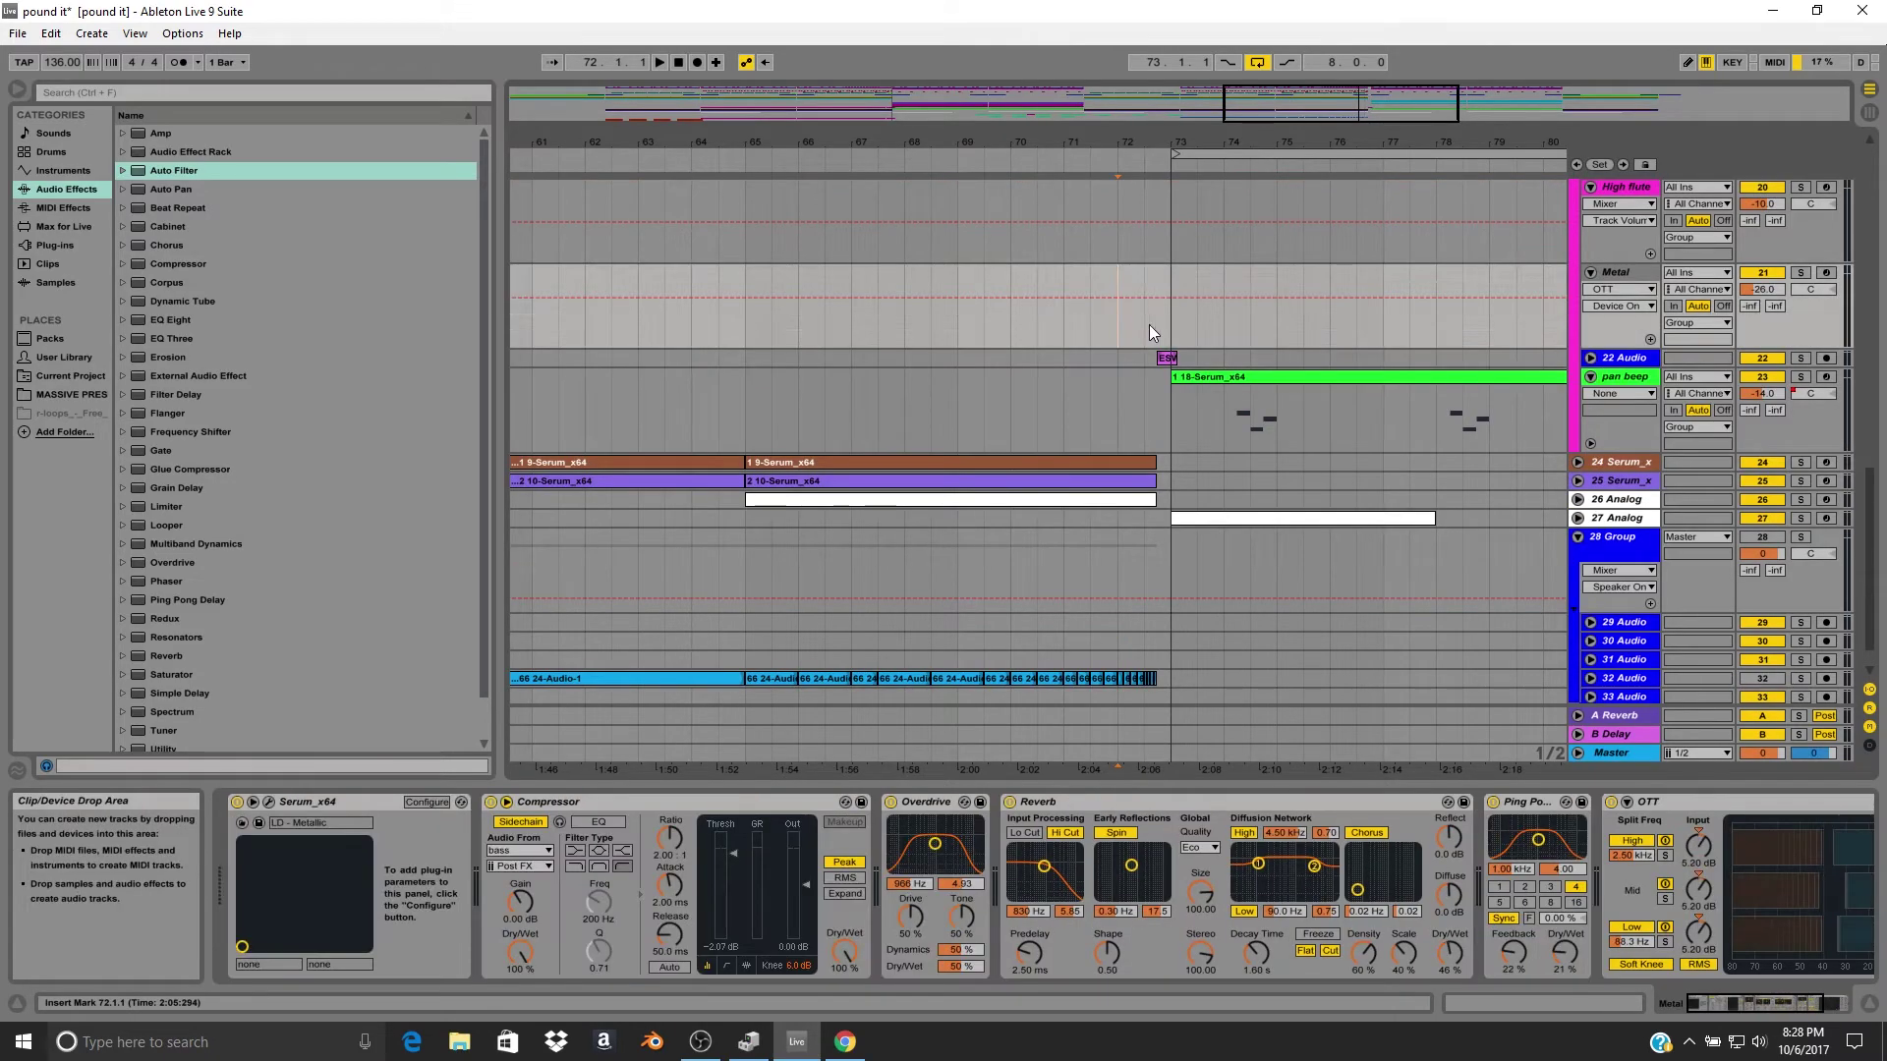
{"action": "key", "text": "space"}
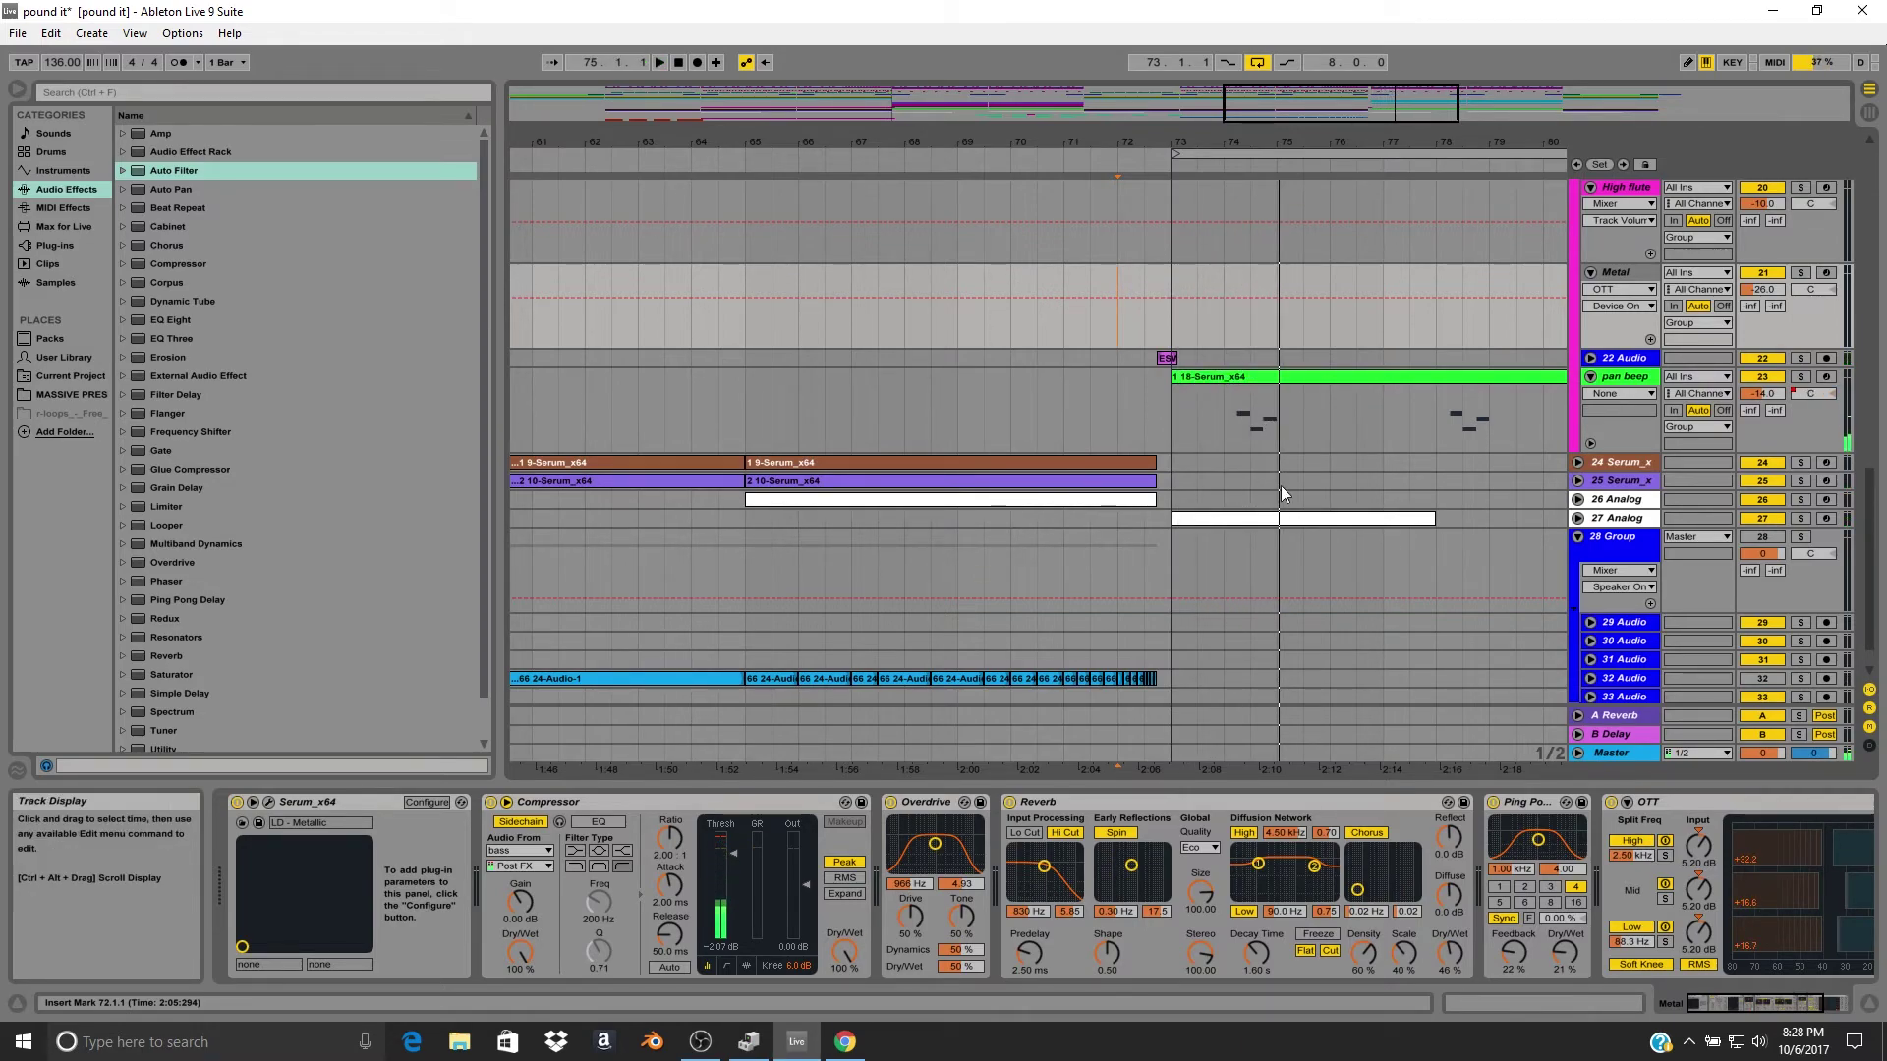
{"action": "key", "text": "ctrl+z"}
Return the loop to the first drop, 16 bars from 33 to 49, with the Metal clips selected over that range.
{"action": "scroll", "coordinate": [1219, 366], "scroll_direction": "up", "scroll_amount": 4}
{"action": "scroll", "coordinate": [1154, 294], "scroll_direction": "up", "scroll_amount": 2}
{"action": "left_click_drag", "start_coordinate": [1193, 143], "coordinate": [1193, 59]}
{"action": "left_click_drag", "start_coordinate": [1222, 158], "coordinate": [963, 150]}
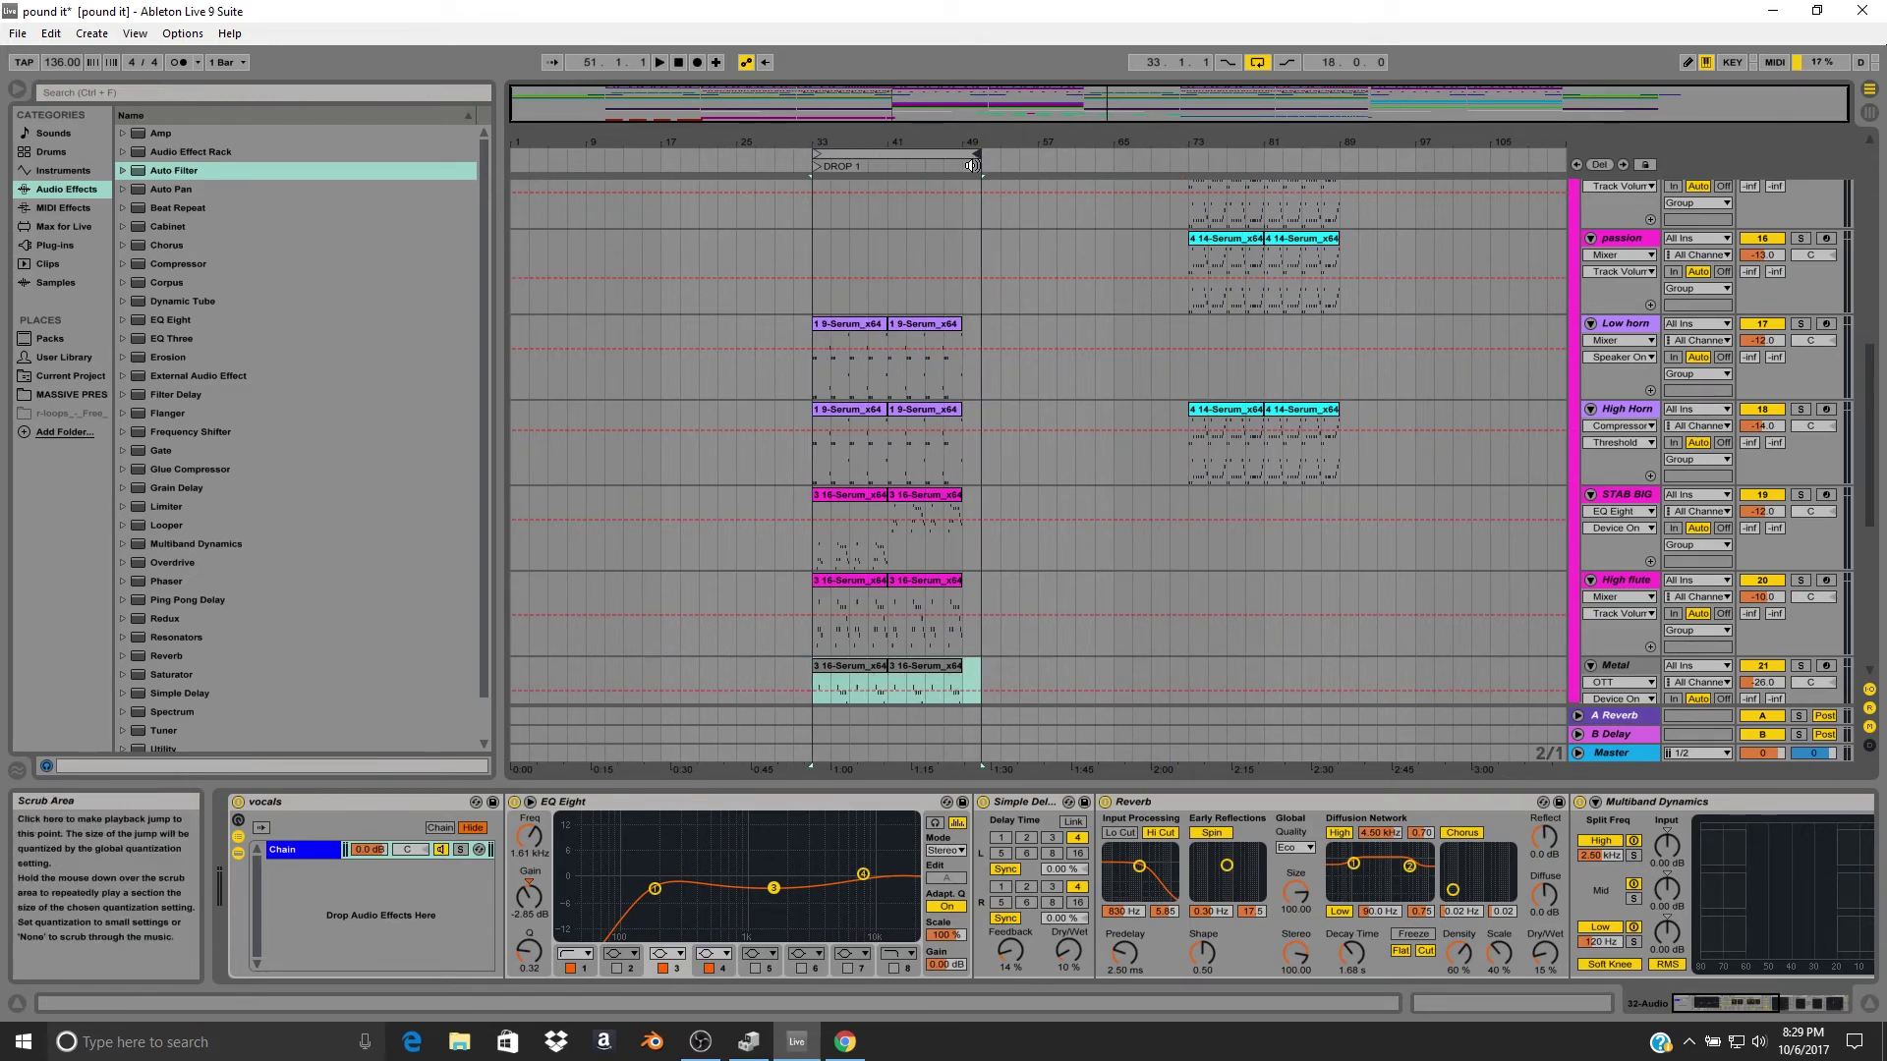
{"action": "scroll", "coordinate": [1137, 535], "scroll_direction": "down", "scroll_amount": 2}
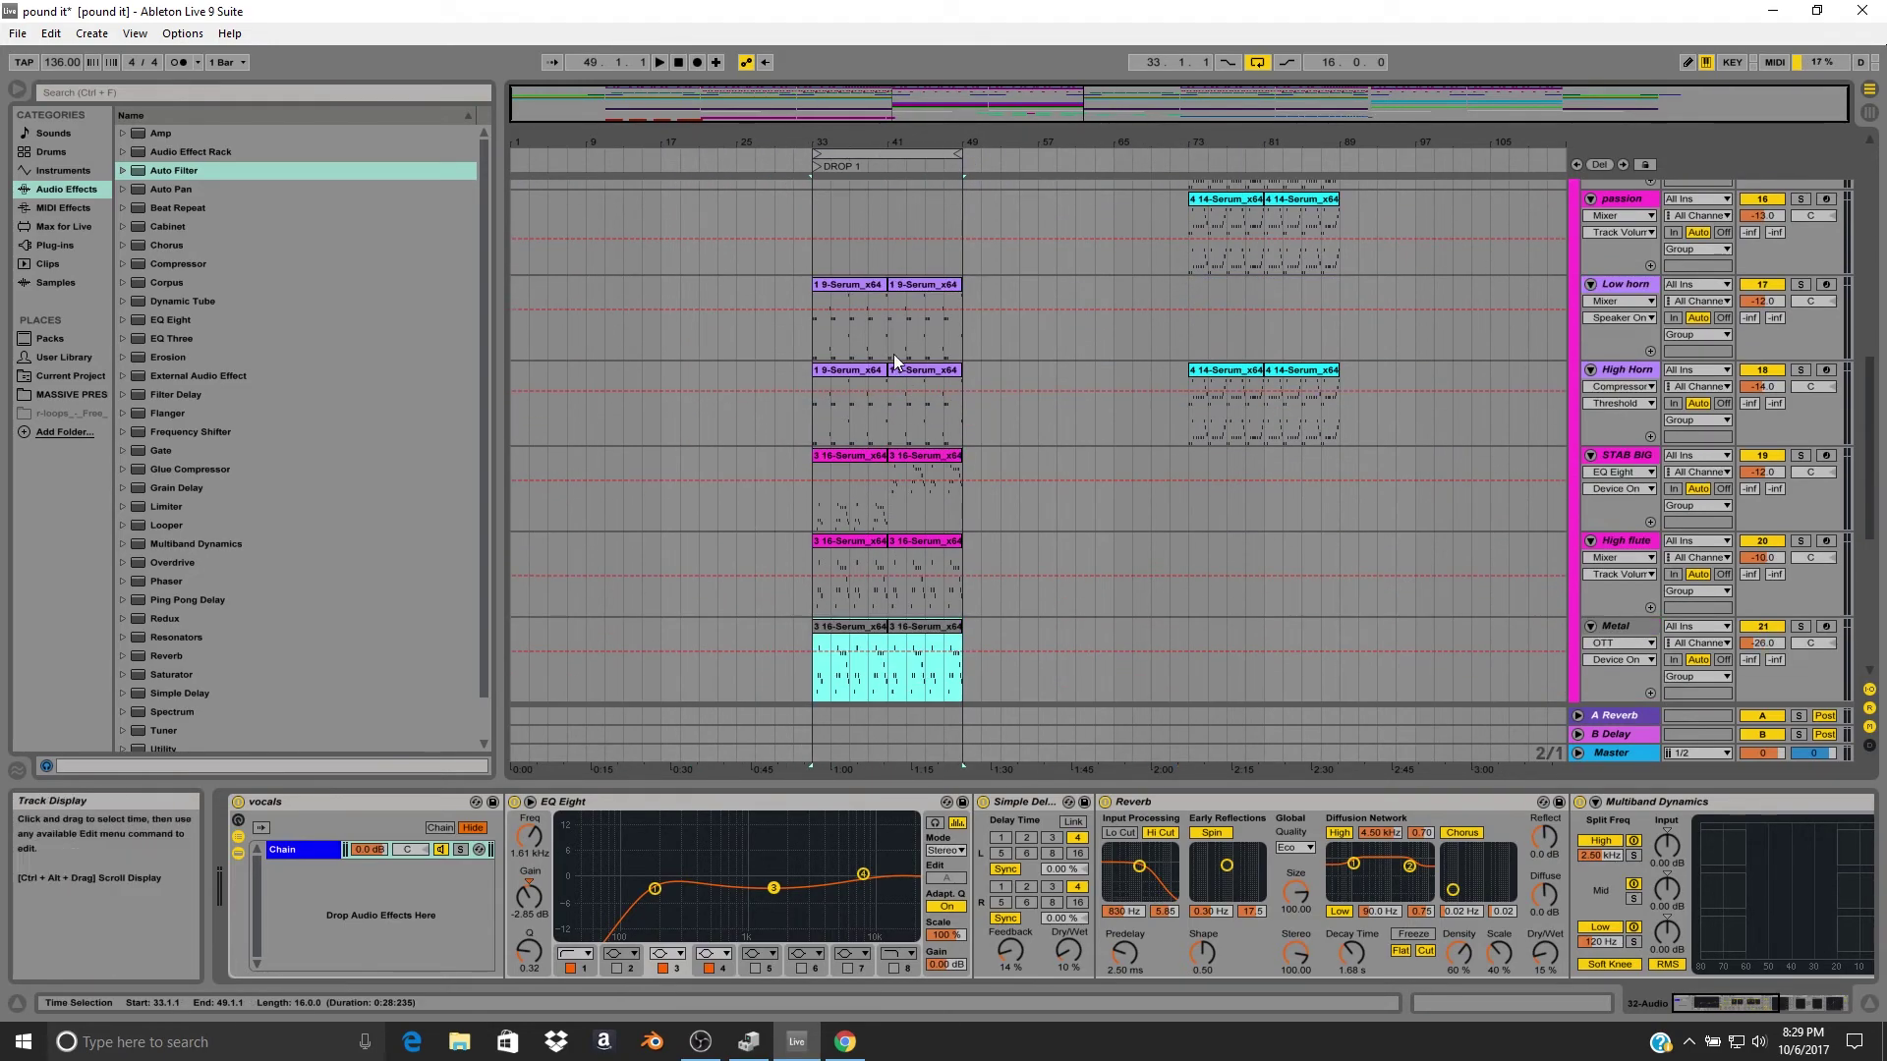
Review the first drop's tracks from bass down to the vocal group, selecting the vocal audio from bar 48 at the drop's end.
{"action": "left_click_drag", "start_coordinate": [902, 142], "coordinate": [1042, 263]}
{"action": "scroll", "coordinate": [1077, 363], "scroll_direction": "up", "scroll_amount": 3}
{"action": "scroll", "coordinate": [1083, 416], "scroll_direction": "up", "scroll_amount": 12}
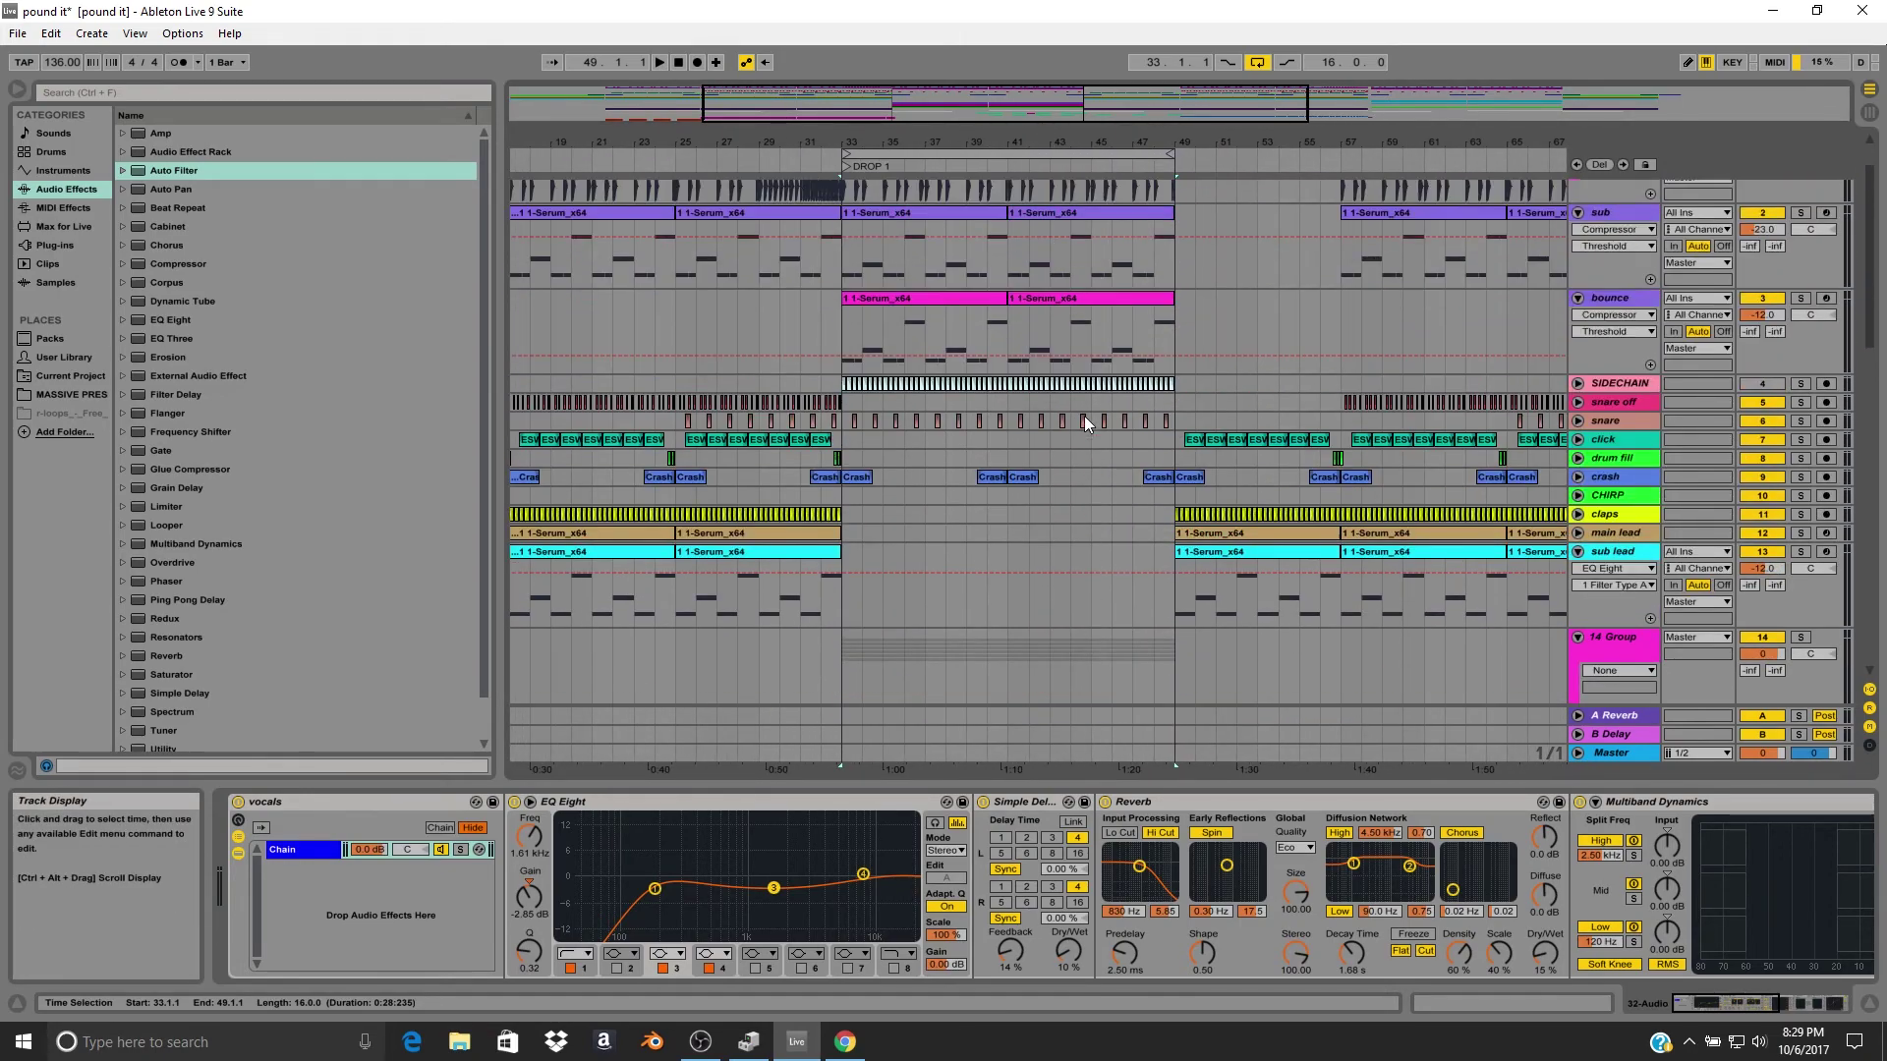
{"action": "scroll", "coordinate": [1056, 371], "scroll_direction": "down", "scroll_amount": 10}
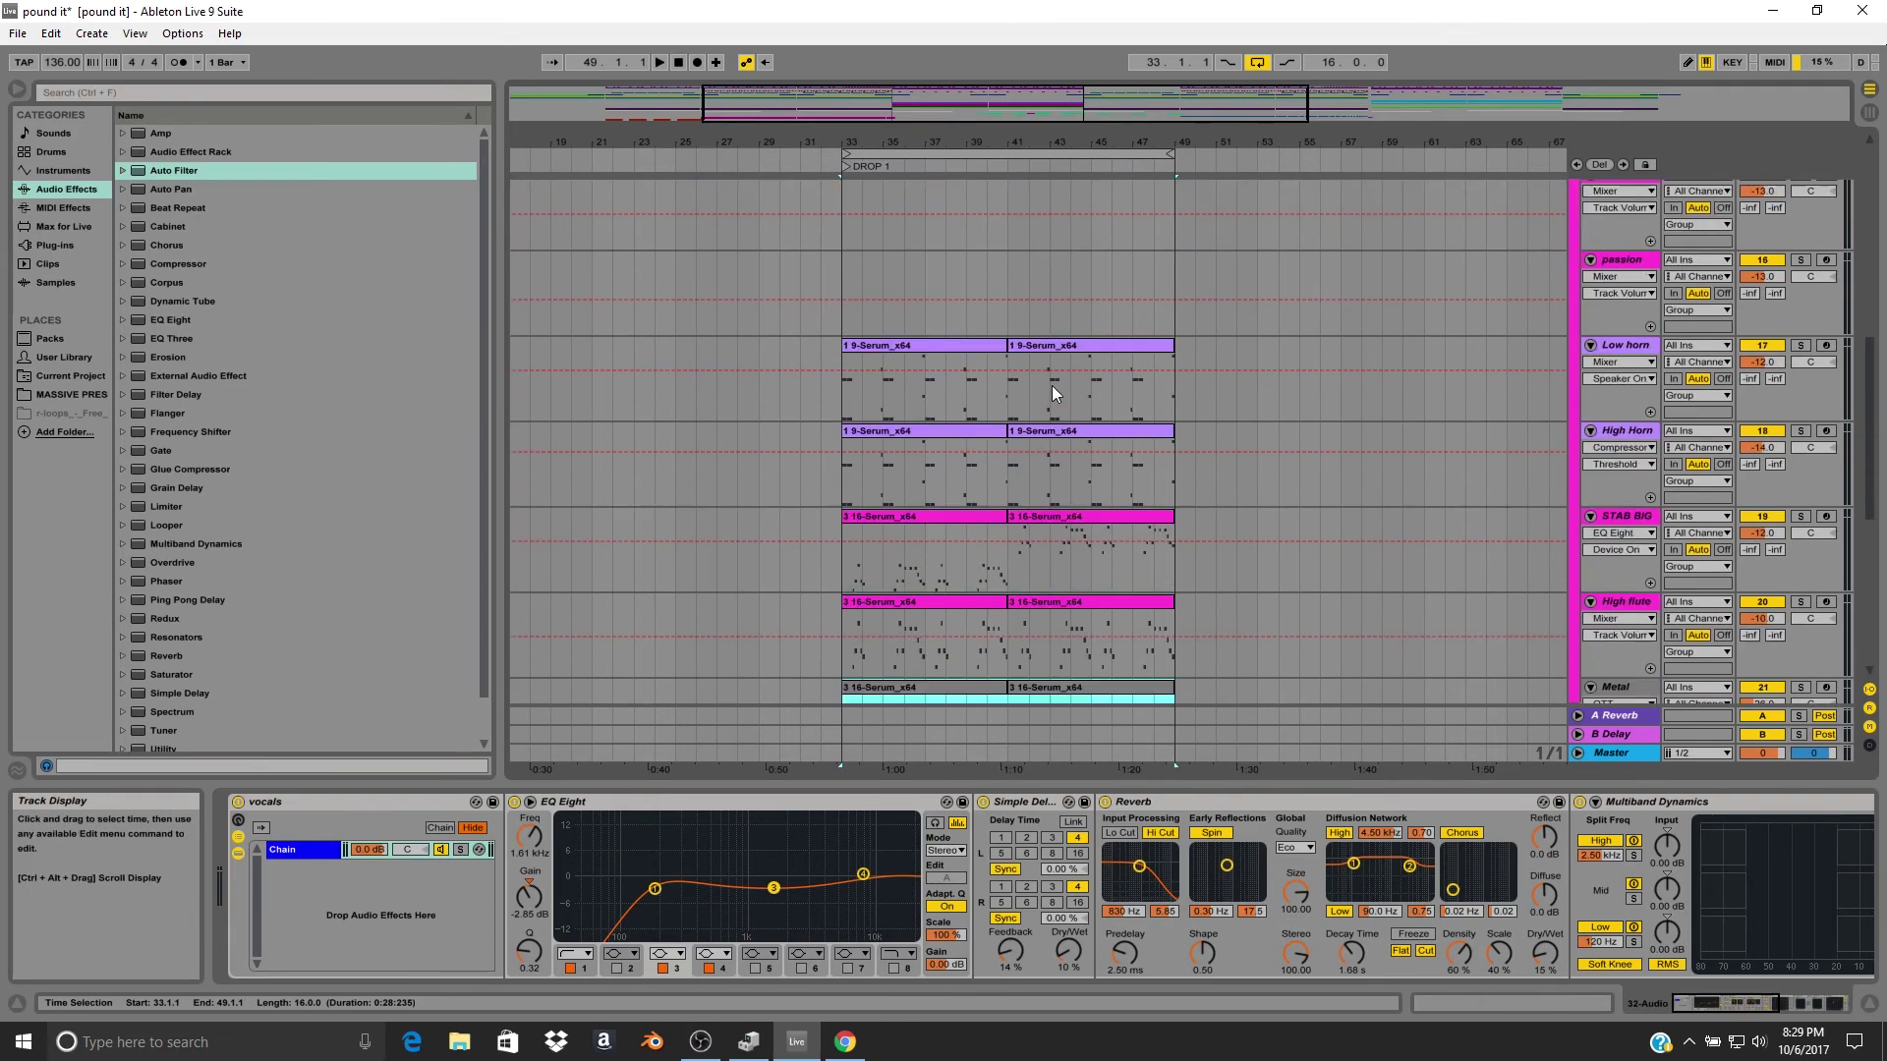
{"action": "left_click_drag", "start_coordinate": [821, 601], "coordinate": [1195, 657]}
{"action": "left_click", "coordinate": [1171, 563]}
{"action": "scroll", "coordinate": [1012, 488], "scroll_direction": "up", "scroll_amount": 8}
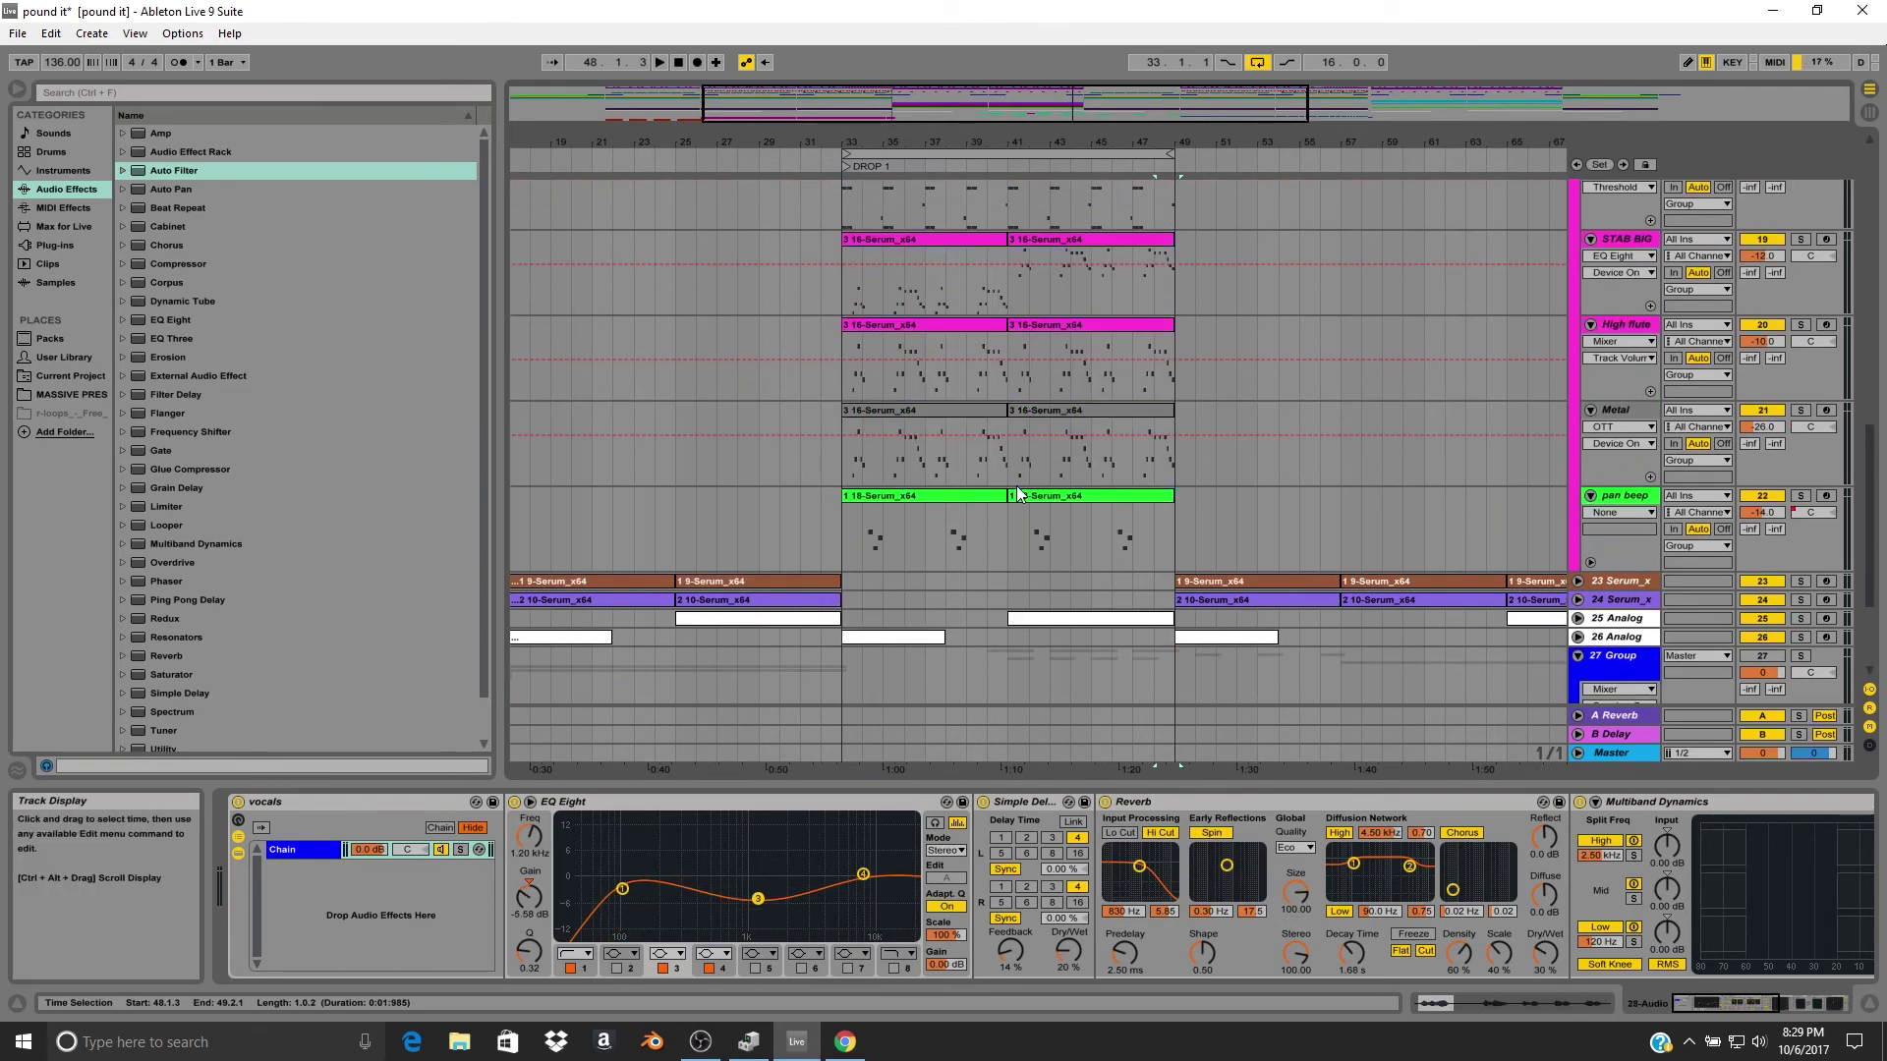
{"action": "left_click_drag", "start_coordinate": [975, 145], "coordinate": [974, 119]}
{"action": "scroll", "coordinate": [1020, 268], "scroll_direction": "up", "scroll_amount": 7}
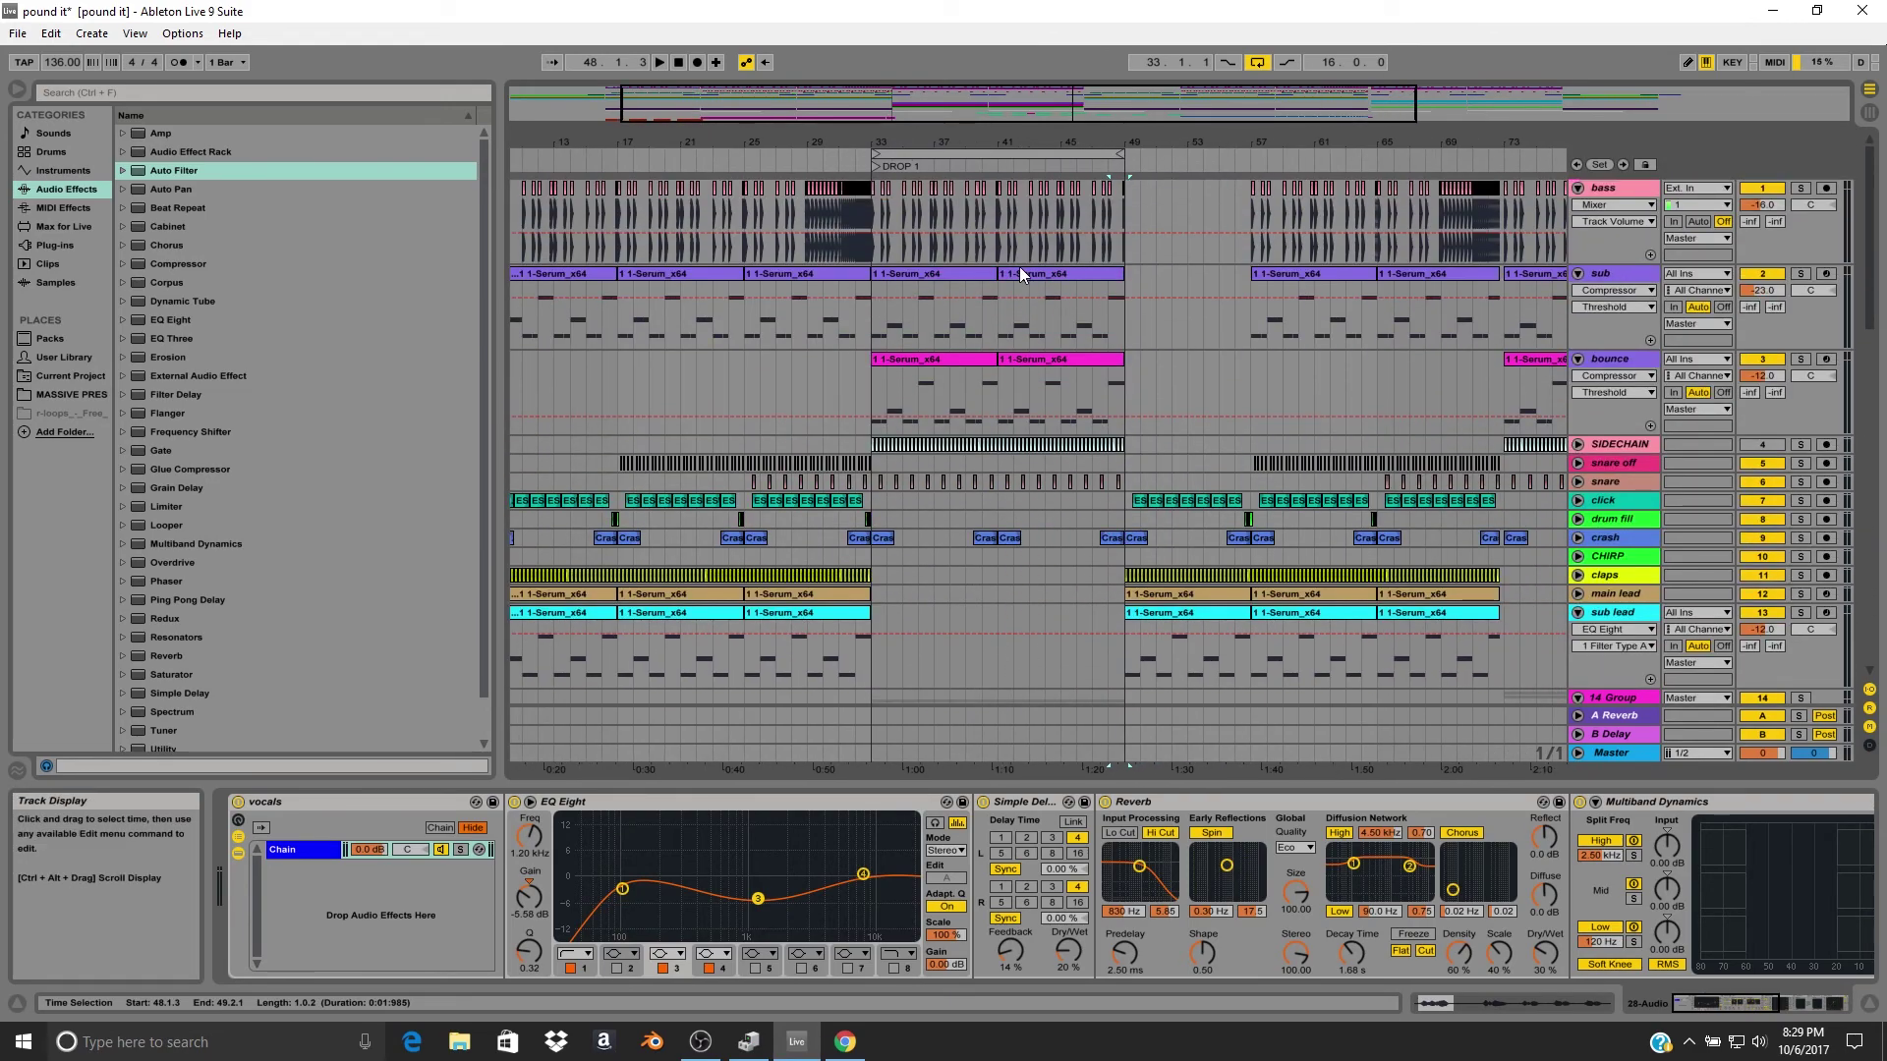